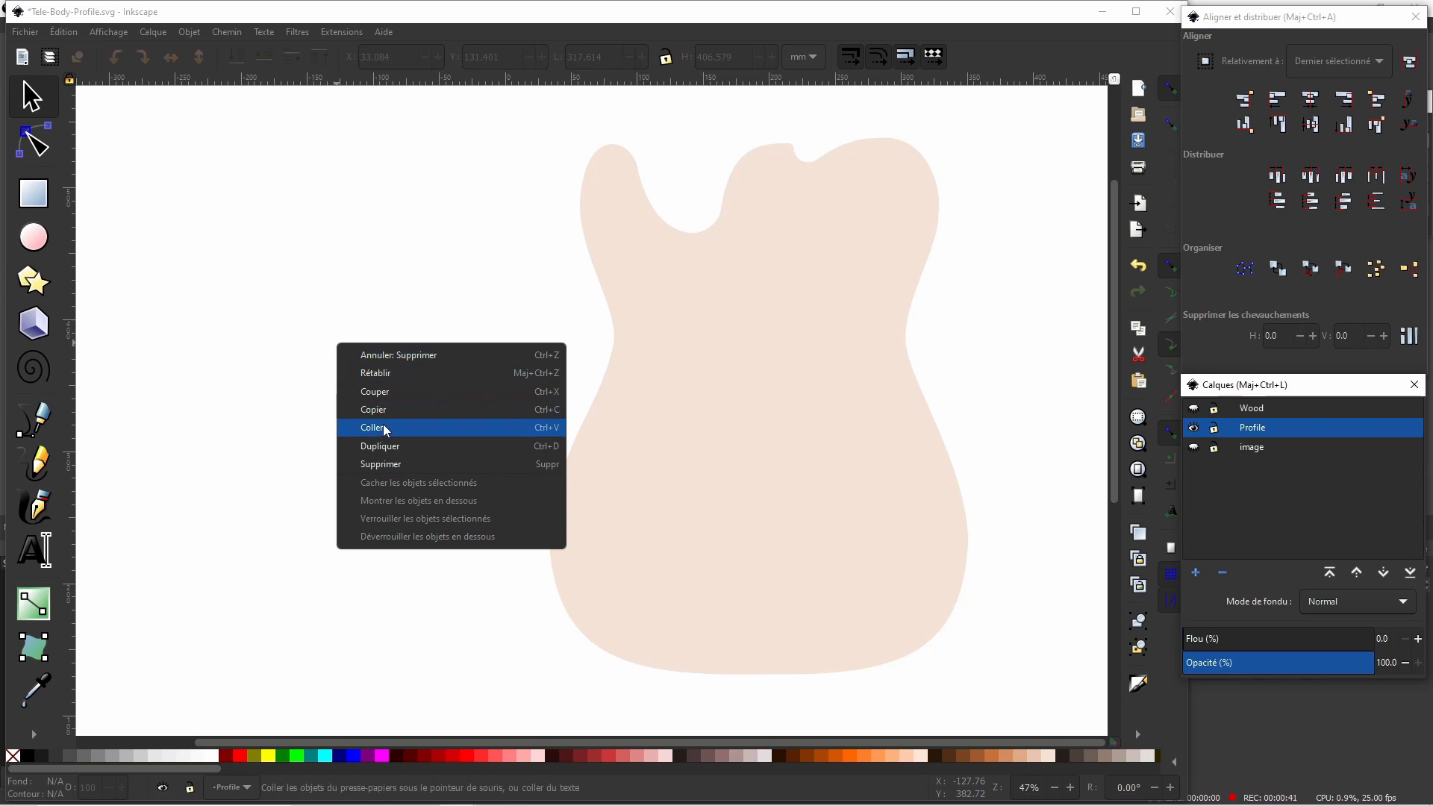
Paste the copied control cavity shapes beside the guitar body on the Profile layer and group them.
click(377, 427)
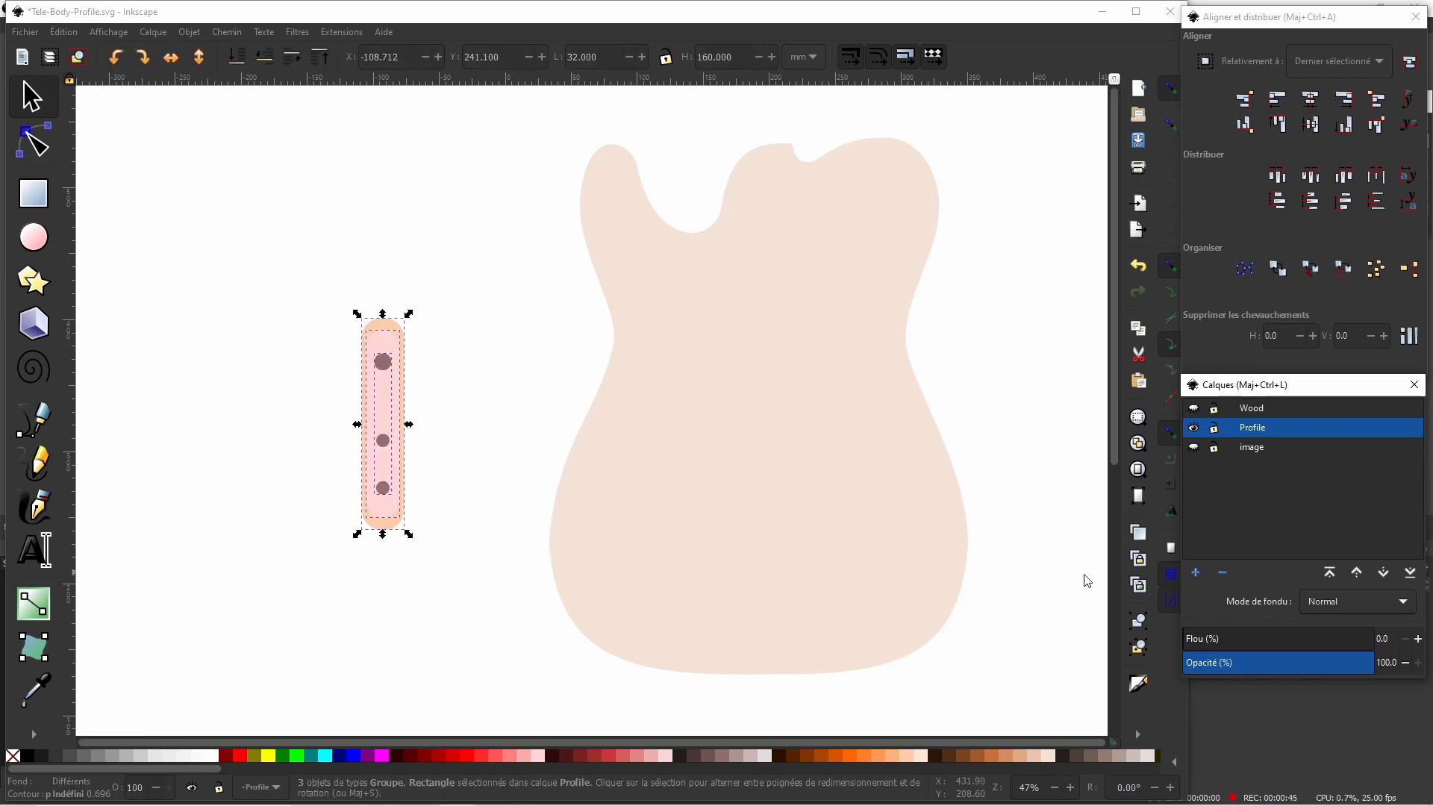
click(1139, 626)
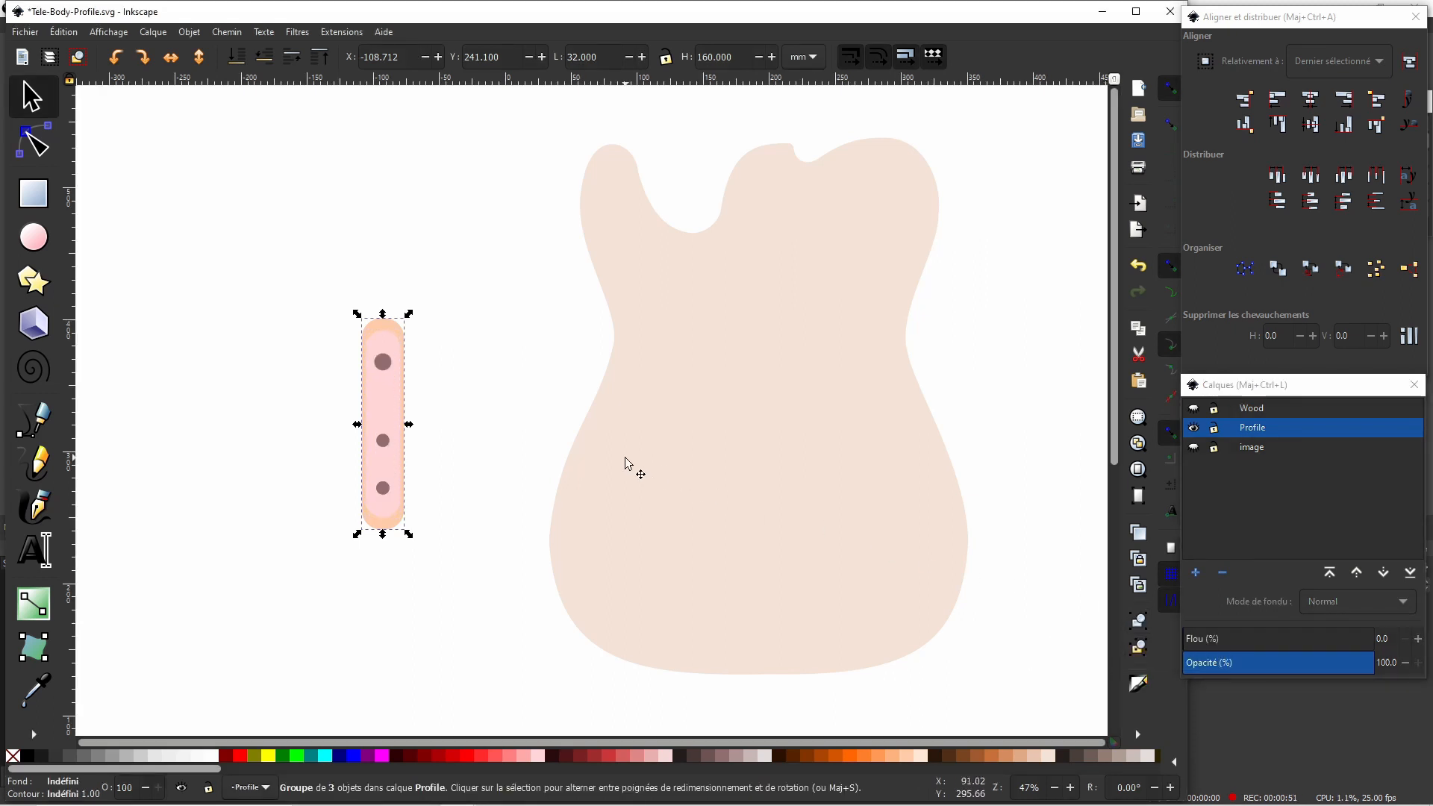
Move the guitar body outline to the origin at X 0 and Y 0 mm.
click(590, 433)
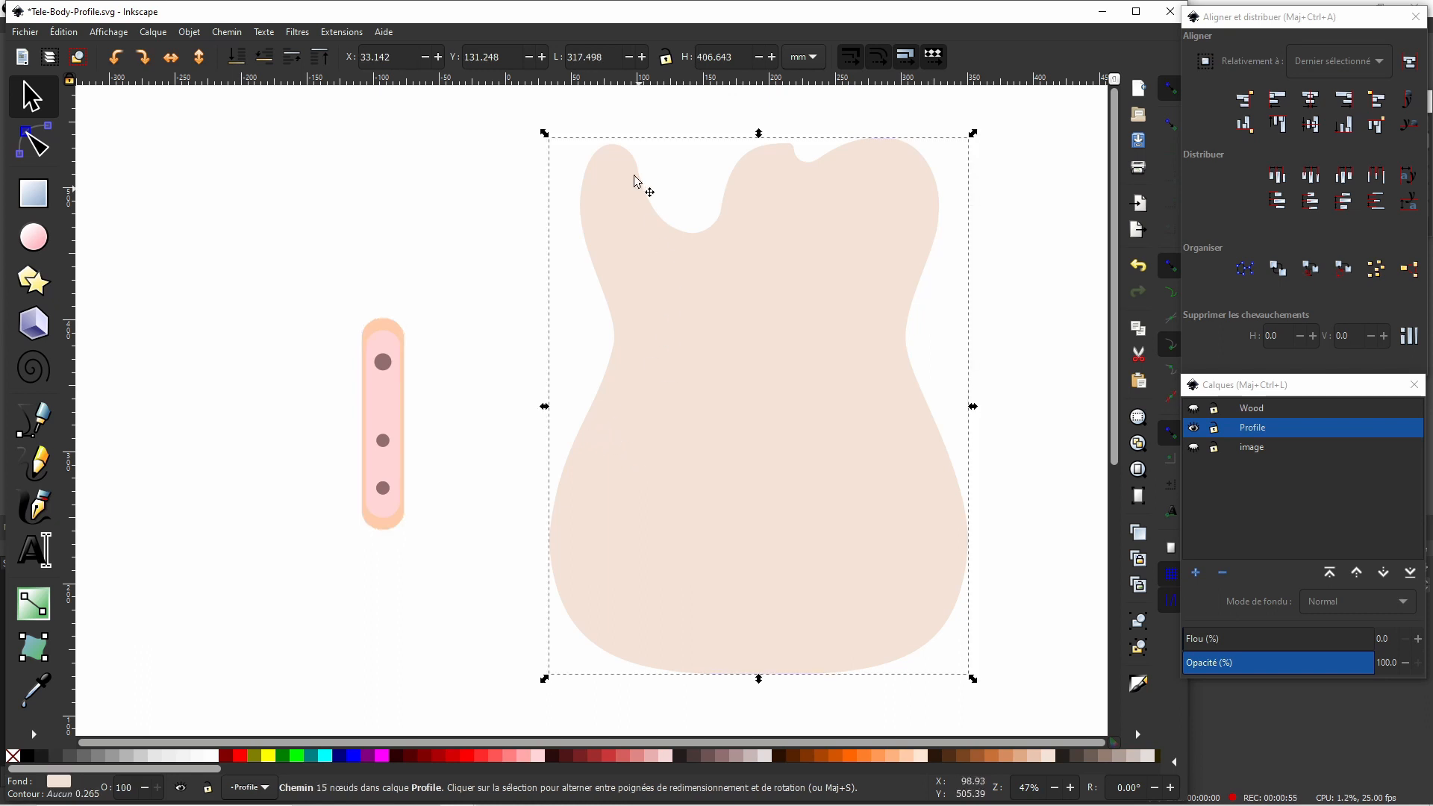
click(408, 62)
text(0)
key(Tab)
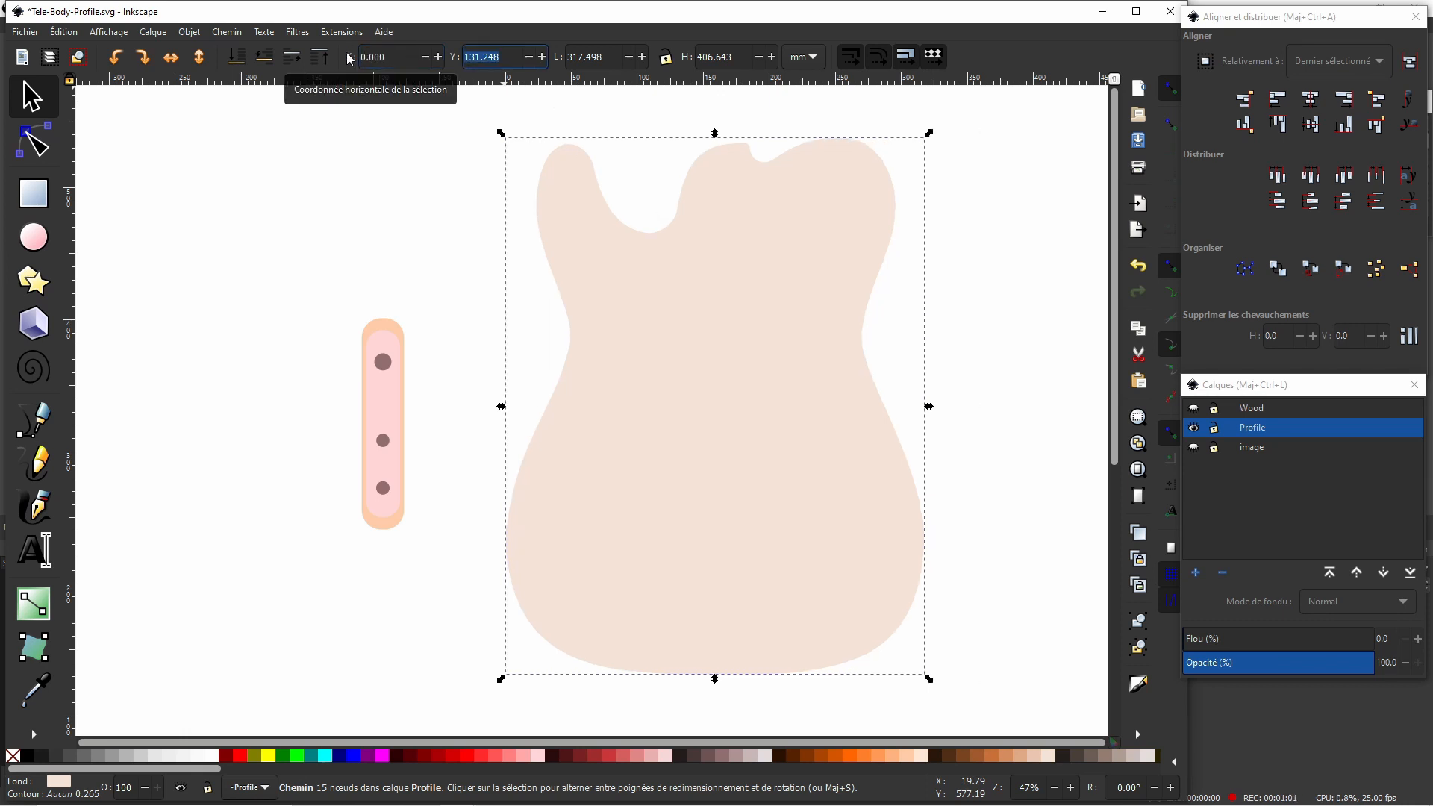
text(0)
key(Return)
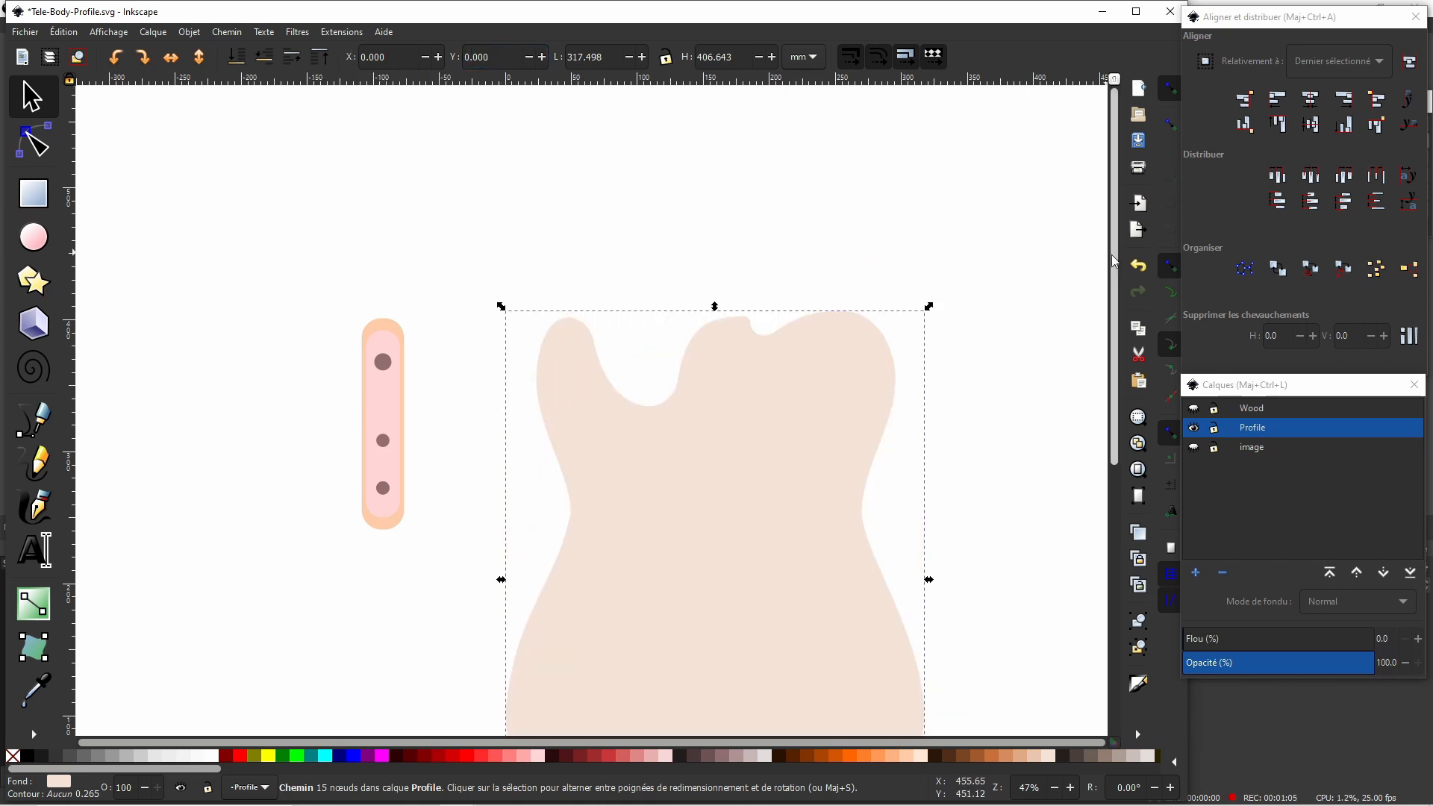
Position the control cavity group on the body at X 50 mm and Y 33 mm.
drag(1110, 257, 1123, 358)
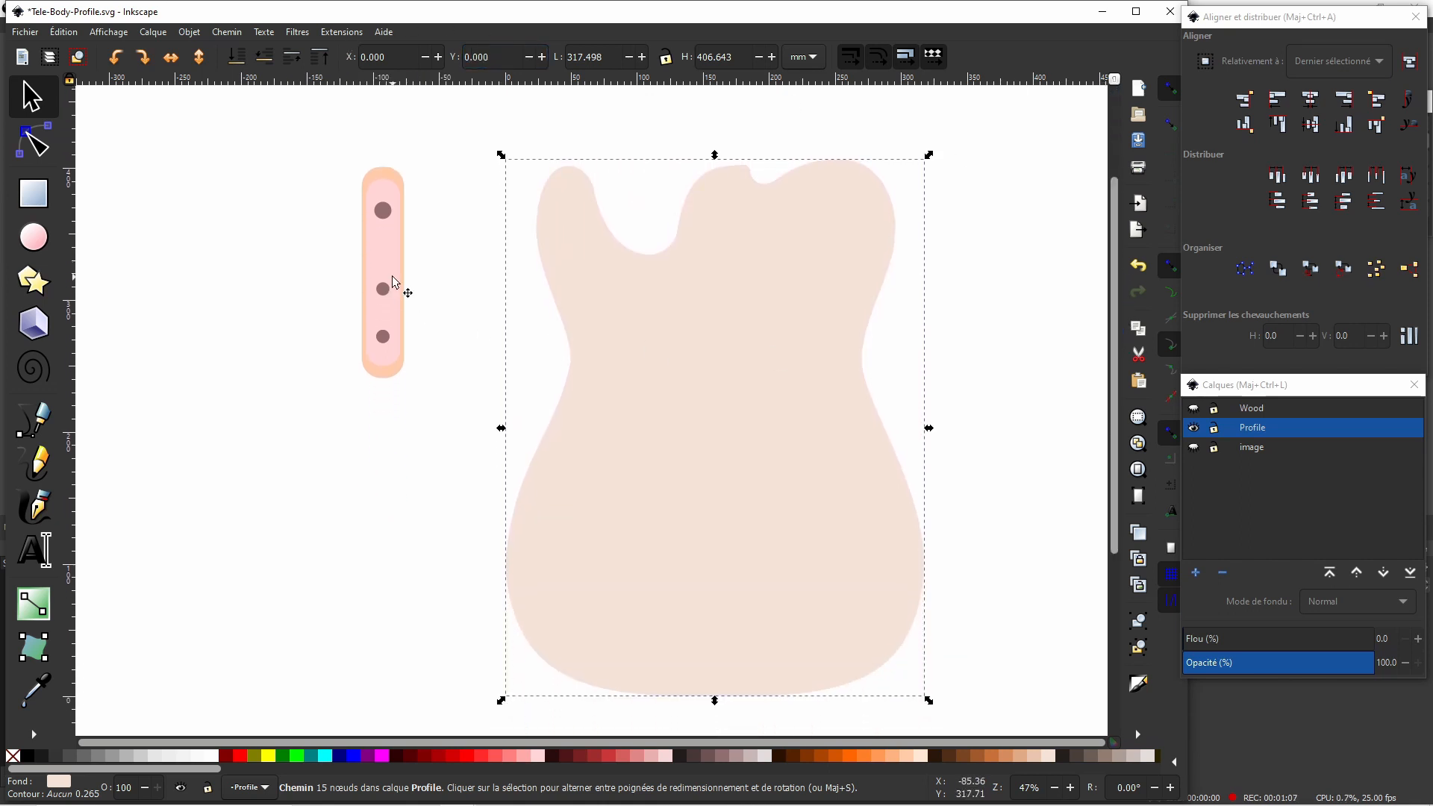
click(393, 282)
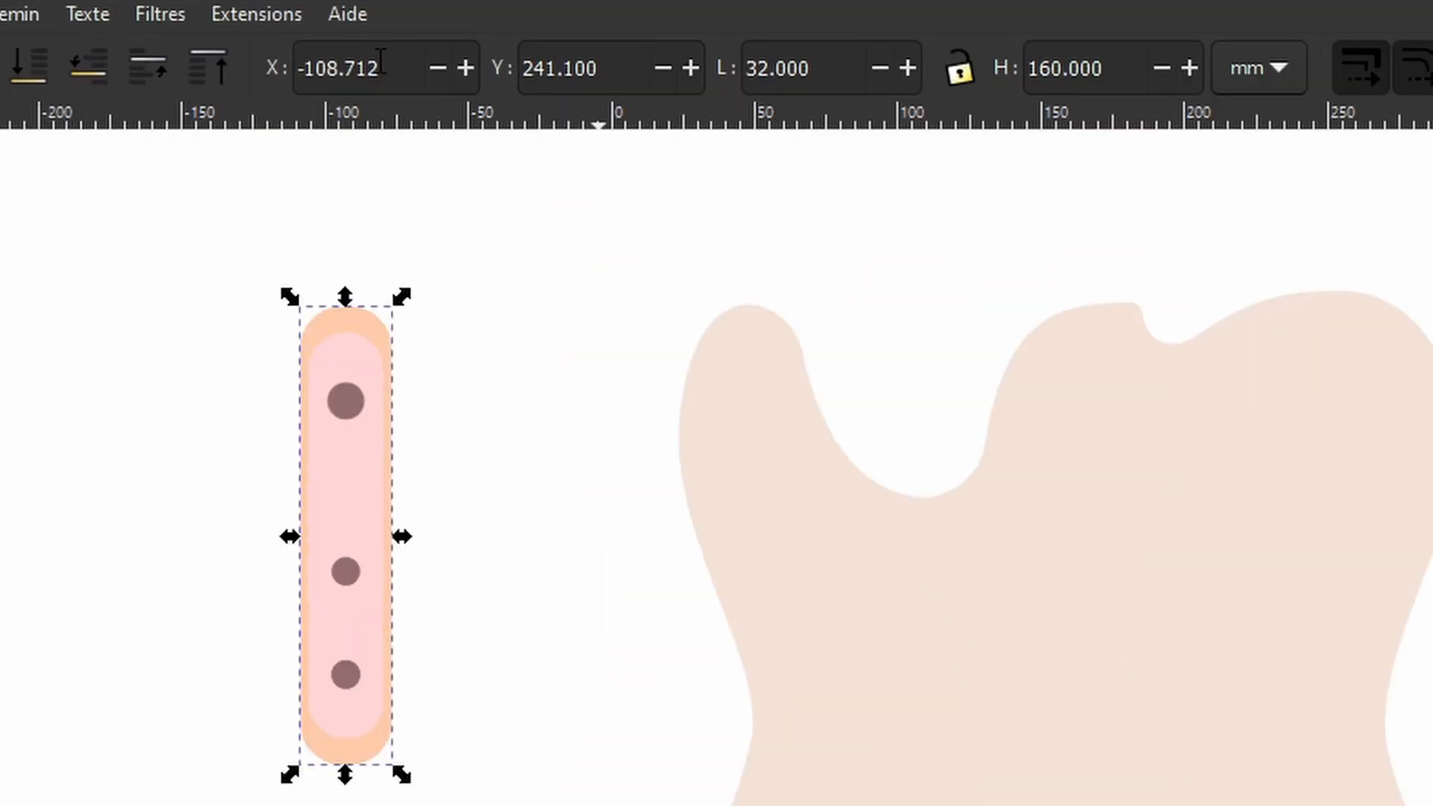
triple_click(383, 66)
text(50)
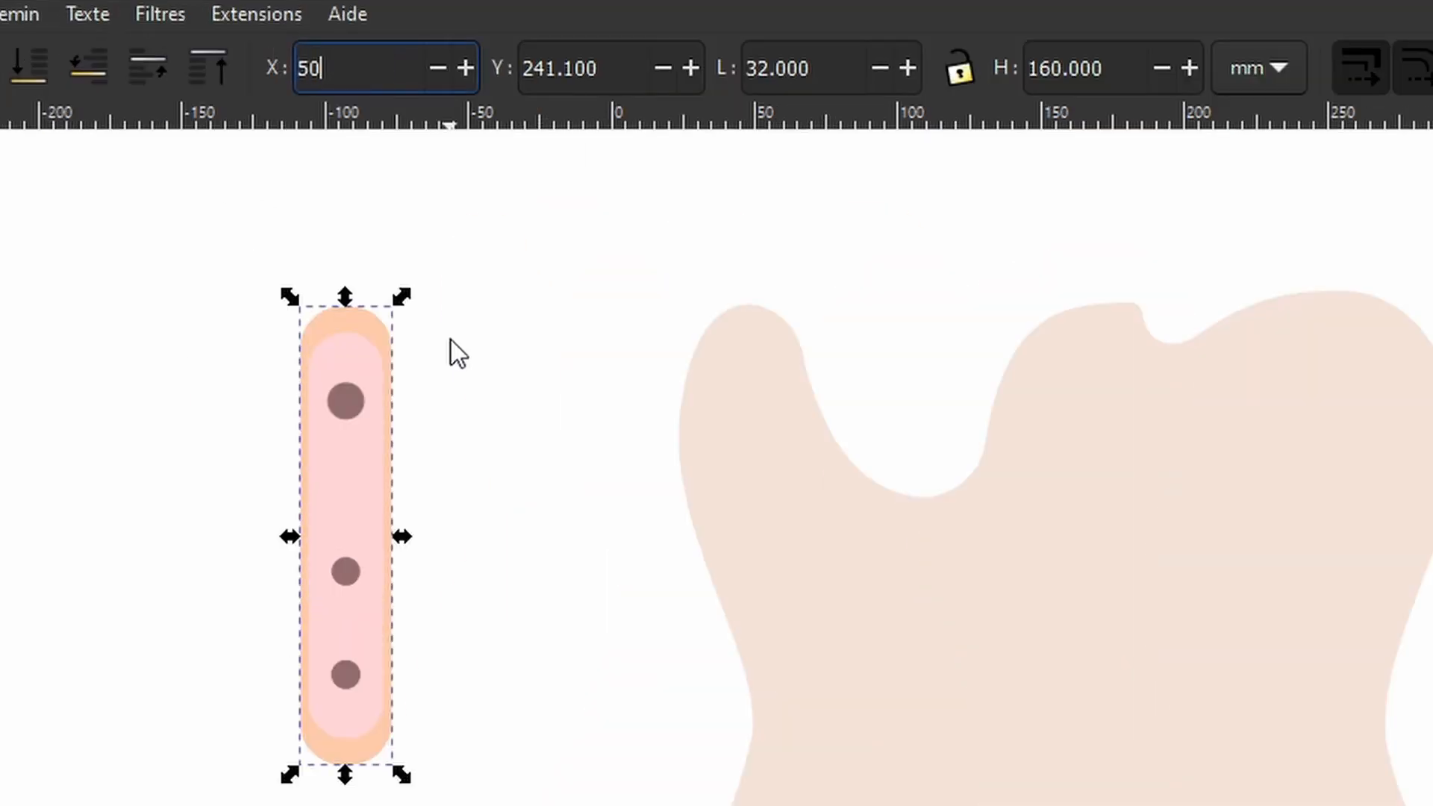
key(Tab)
text(300)
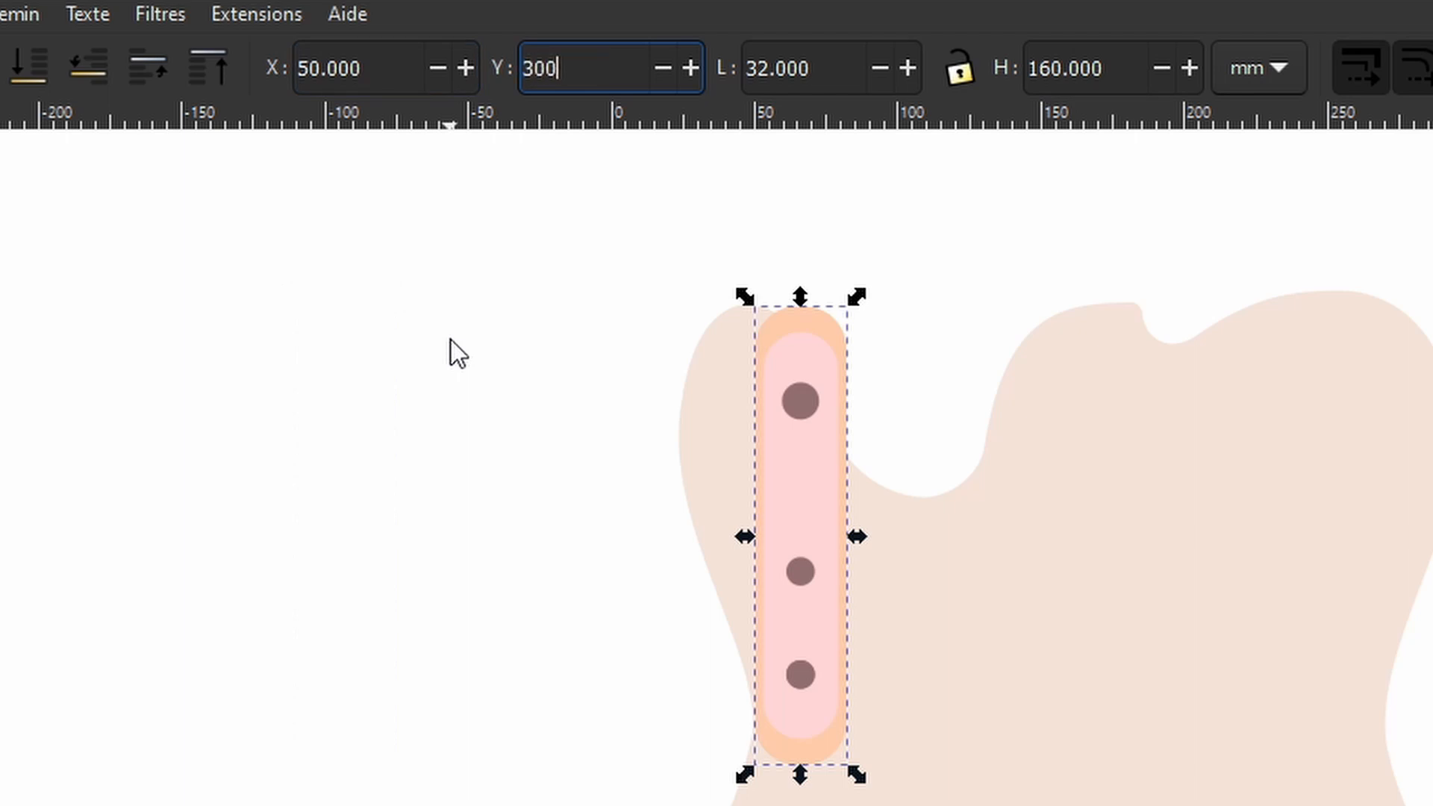
key(Return)
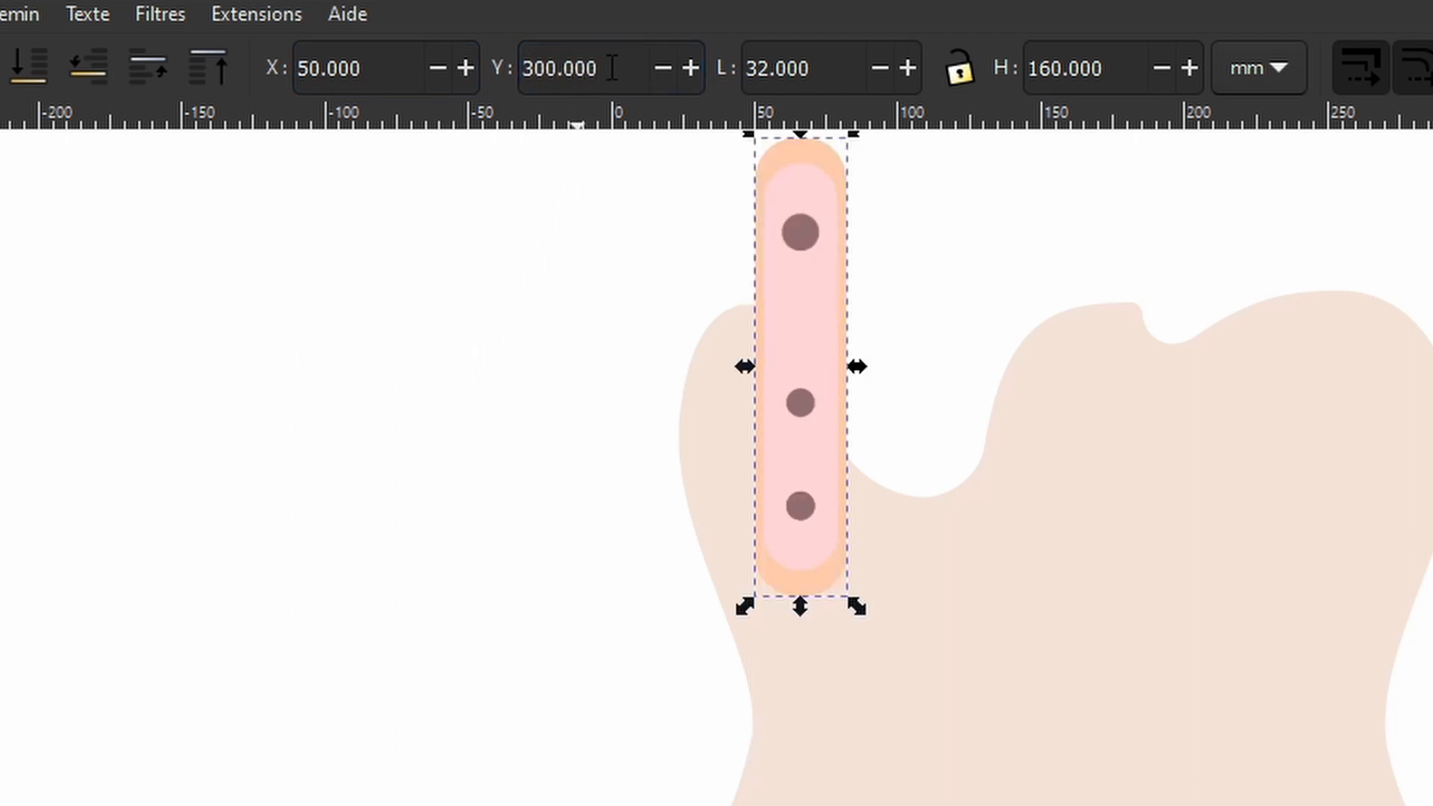
triple_click(523, 69)
text(33)
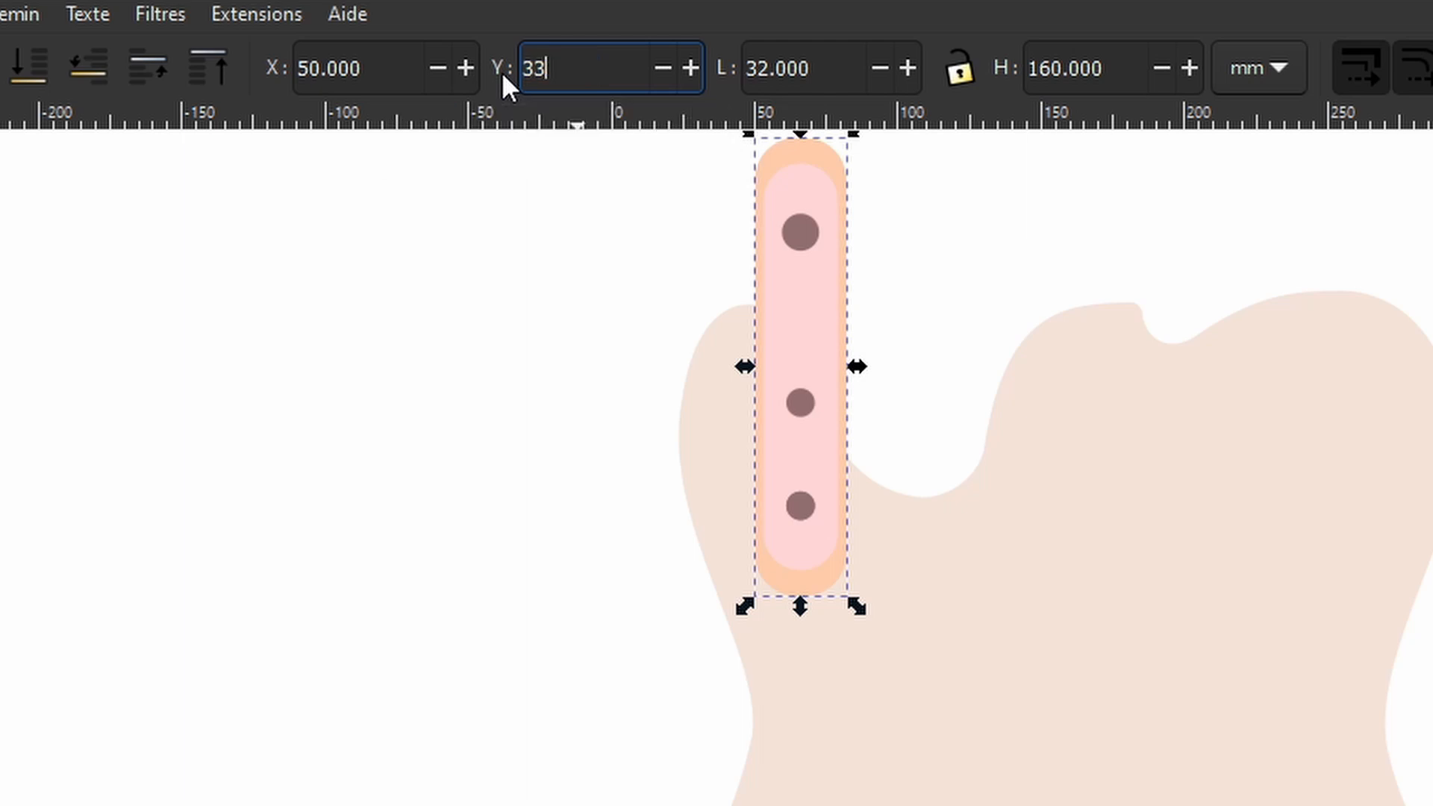
key(Return)
click(217, 318)
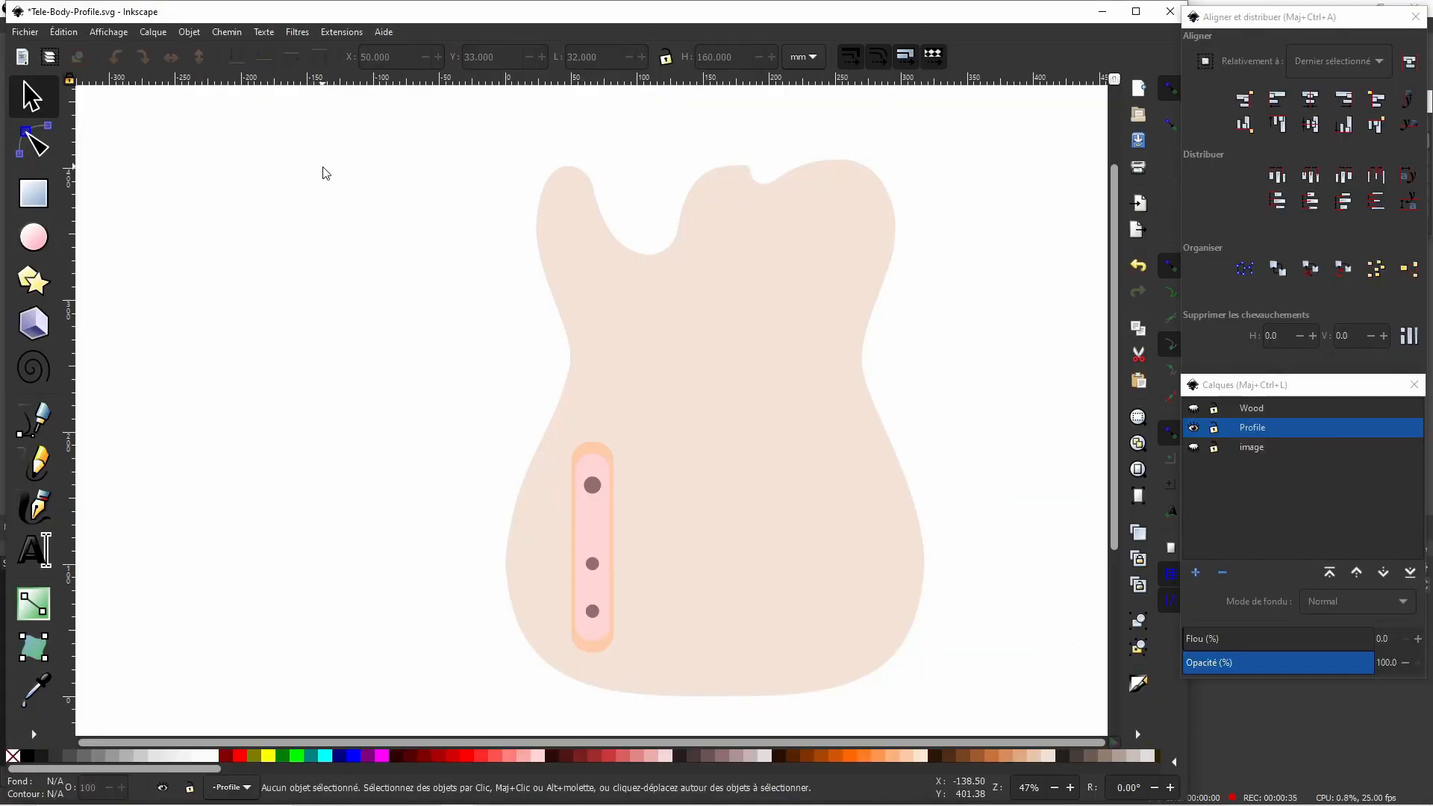
Save the drawing as a new Inkscape SVG named Tele-Body-back in the Dessin corps folder.
click(34, 33)
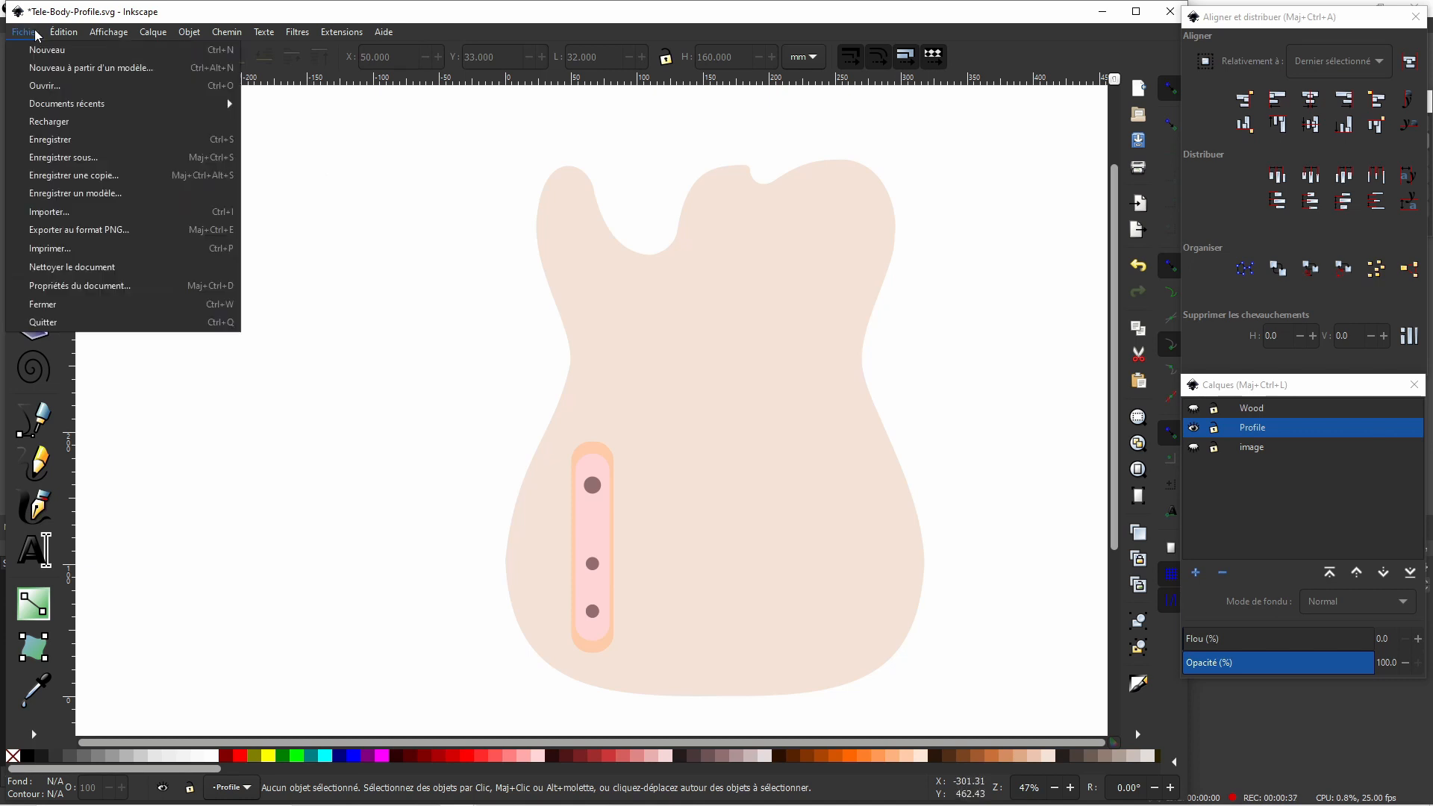
click(87, 159)
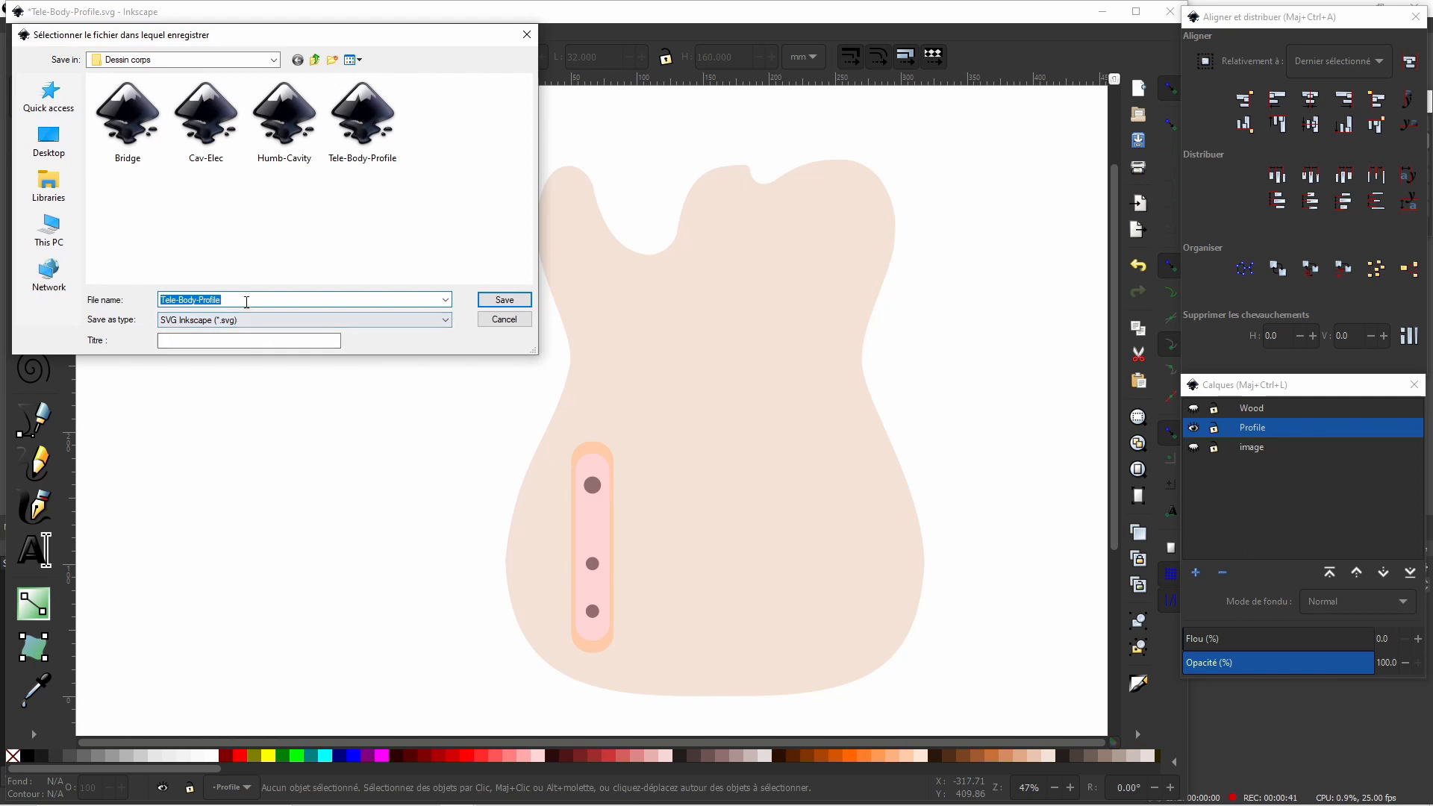
click(226, 298)
drag(199, 300, 247, 298)
text(back)
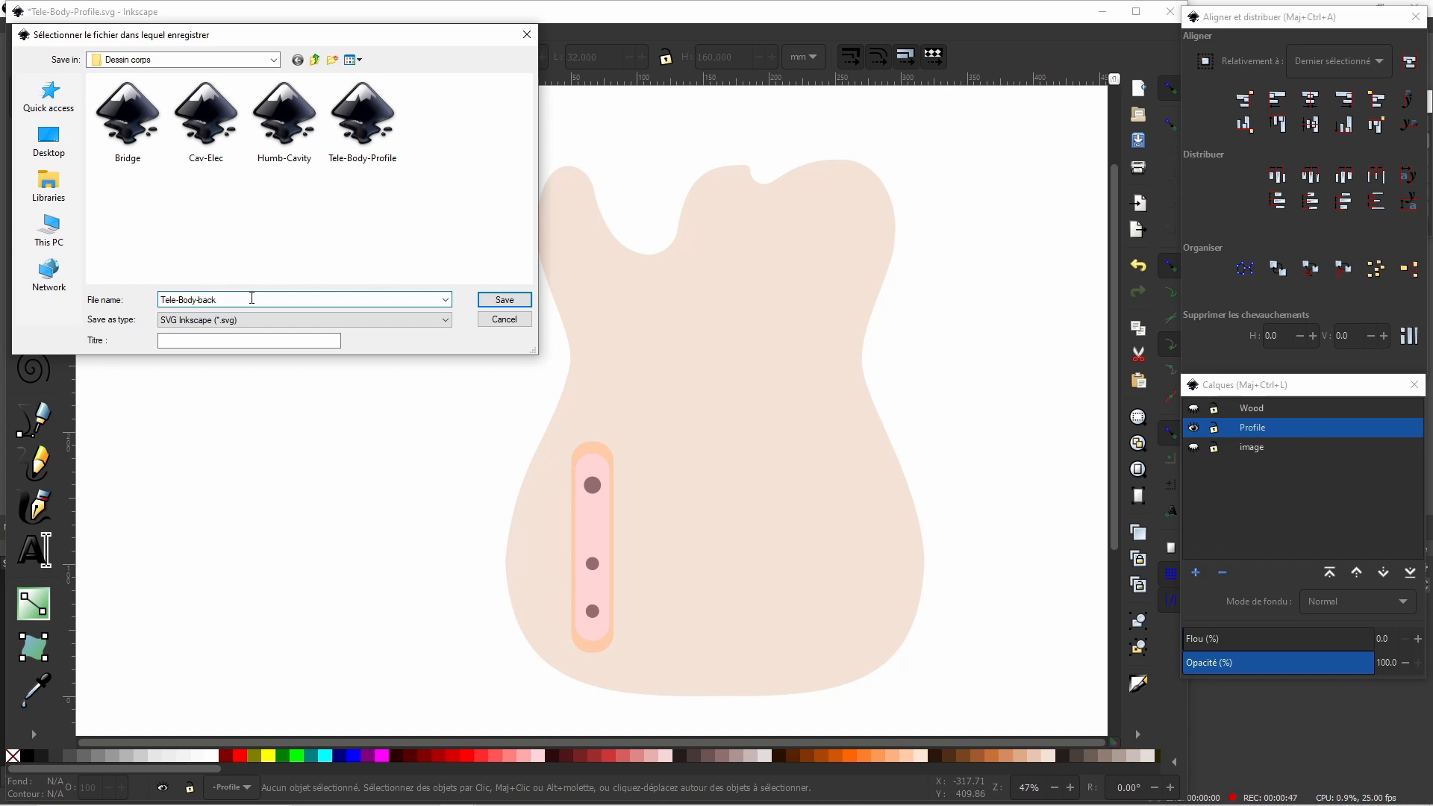
click(515, 300)
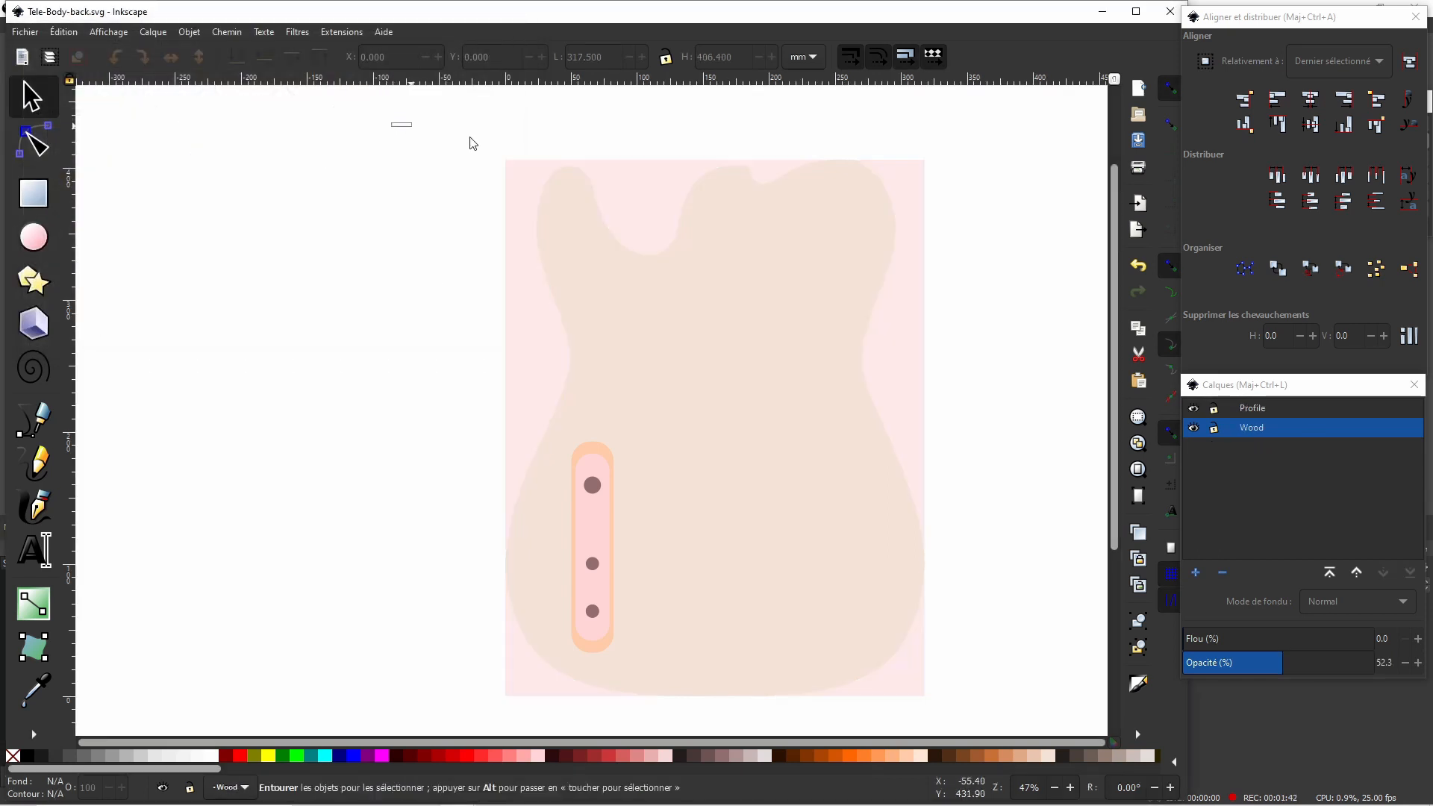
Select the wood blank, body outline and control cavity together and copy them.
drag(997, 687, 993, 729)
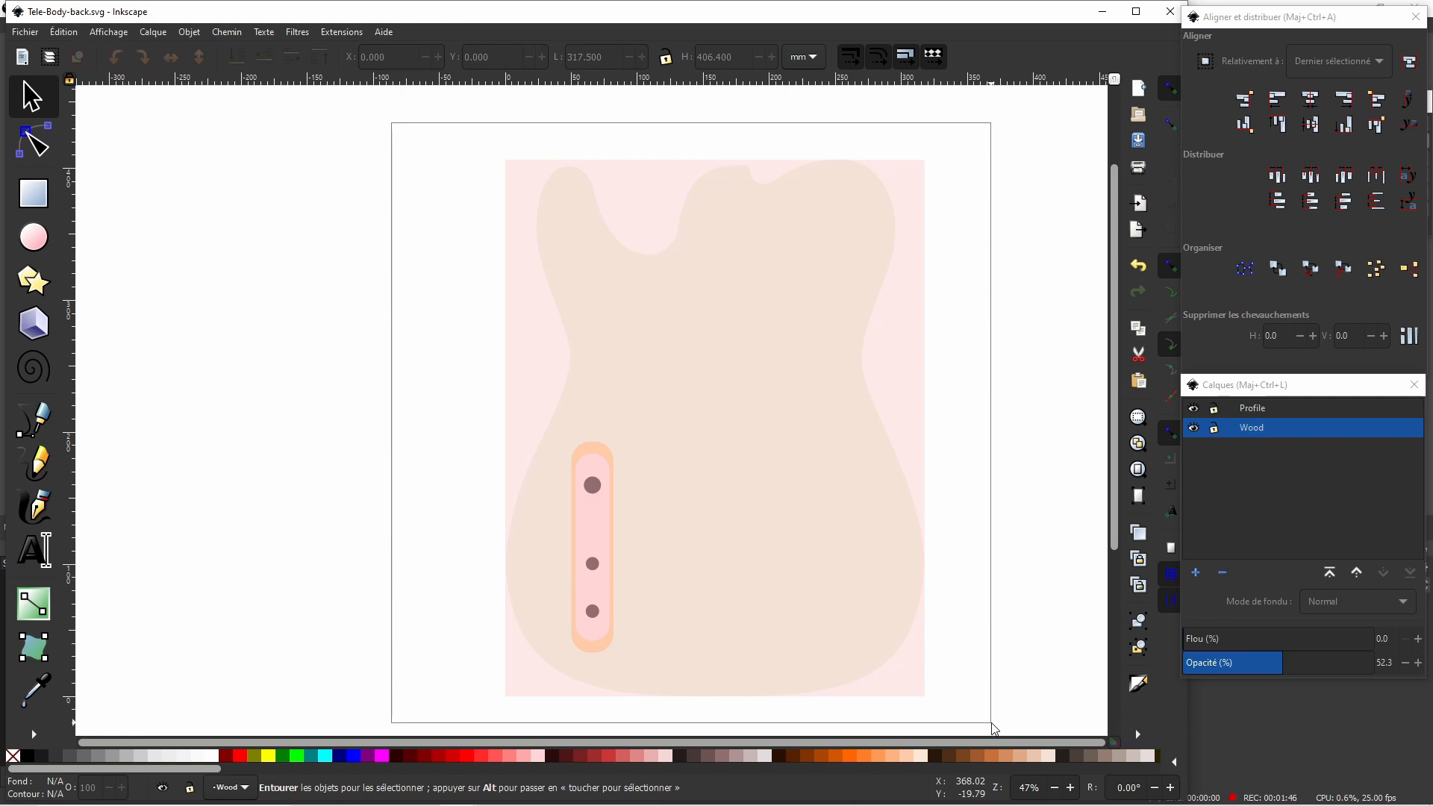
drag(993, 729, 993, 729)
right_click(709, 438)
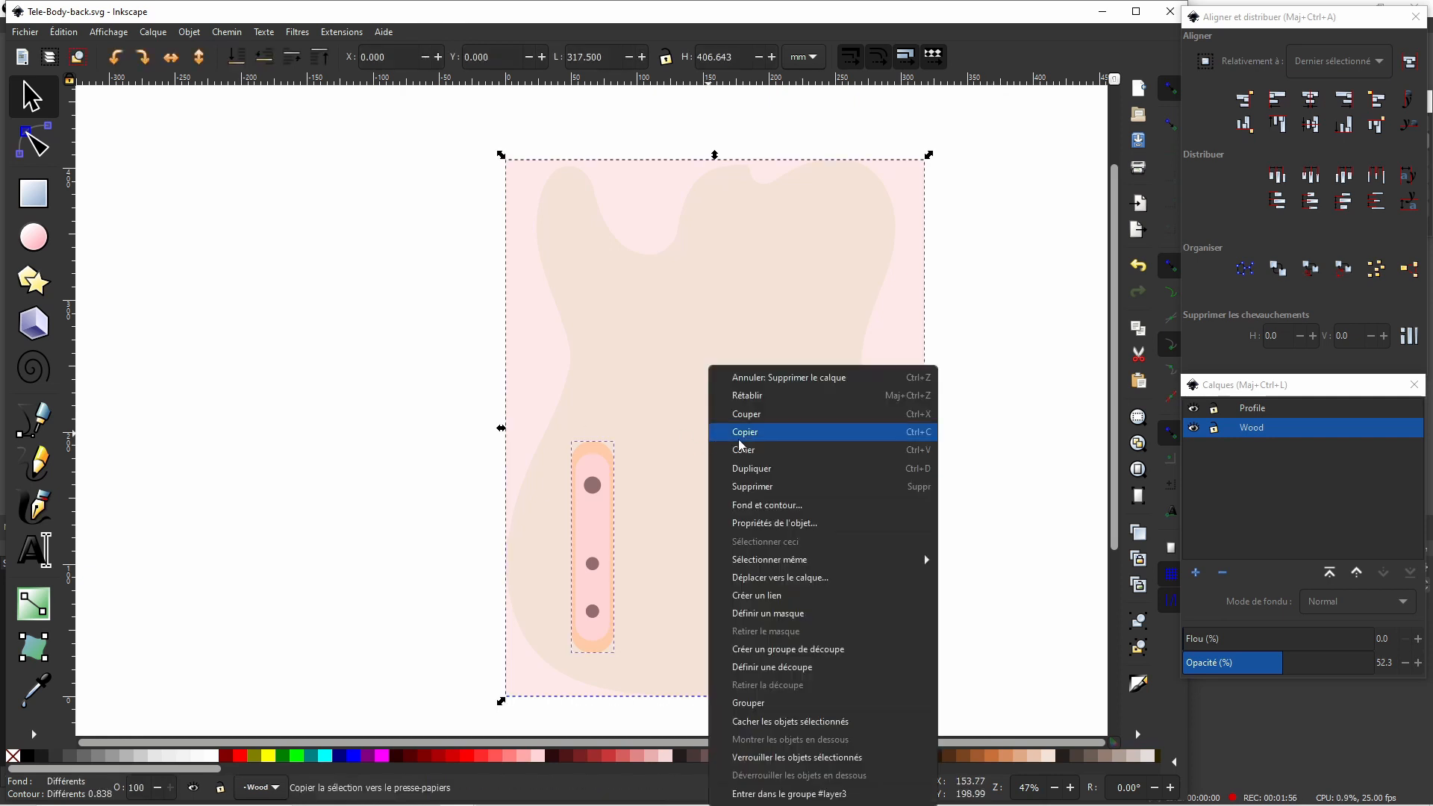
click(767, 432)
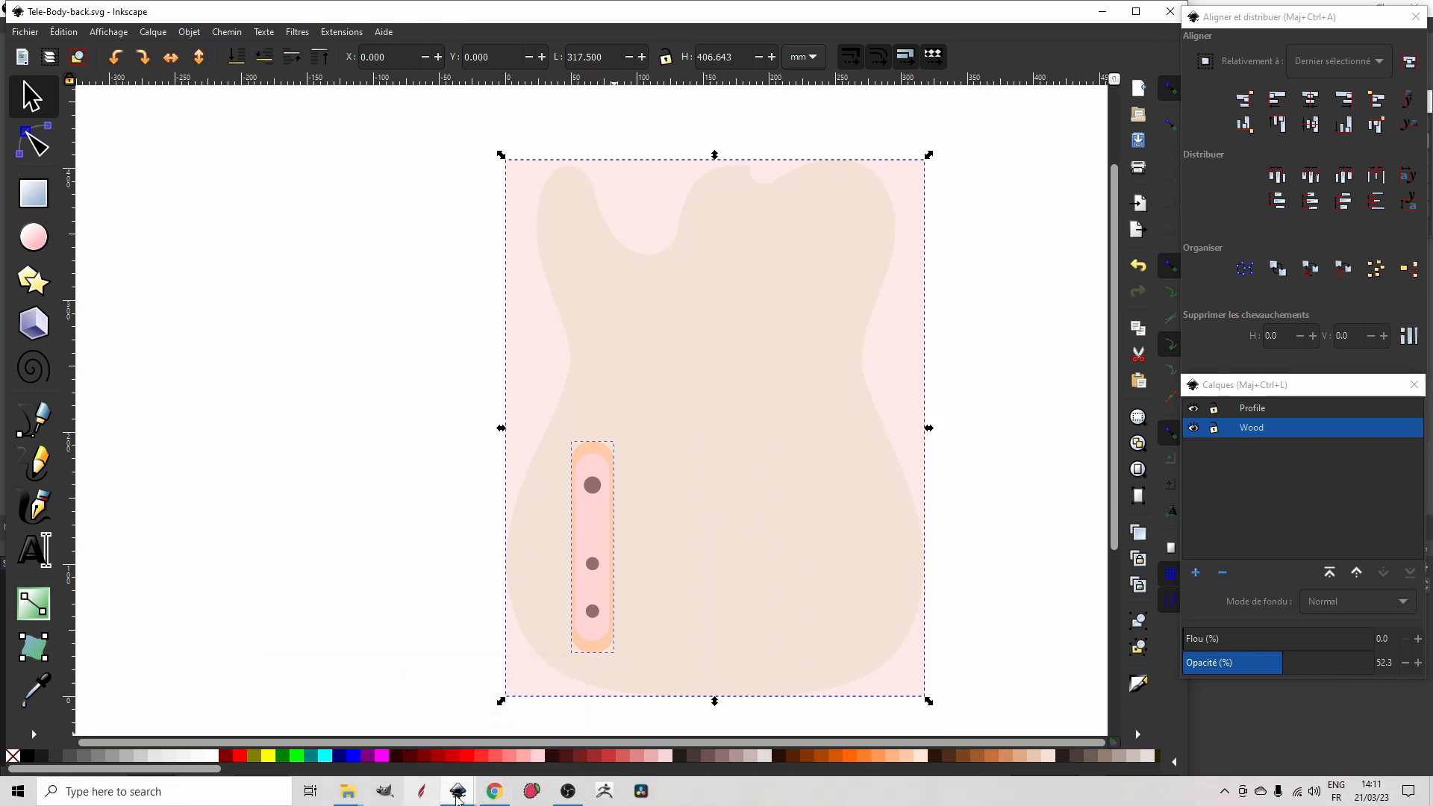
Switch to the new empty document, paste the copied body drawing there and group its objects.
mouse_move(457, 797)
click(561, 737)
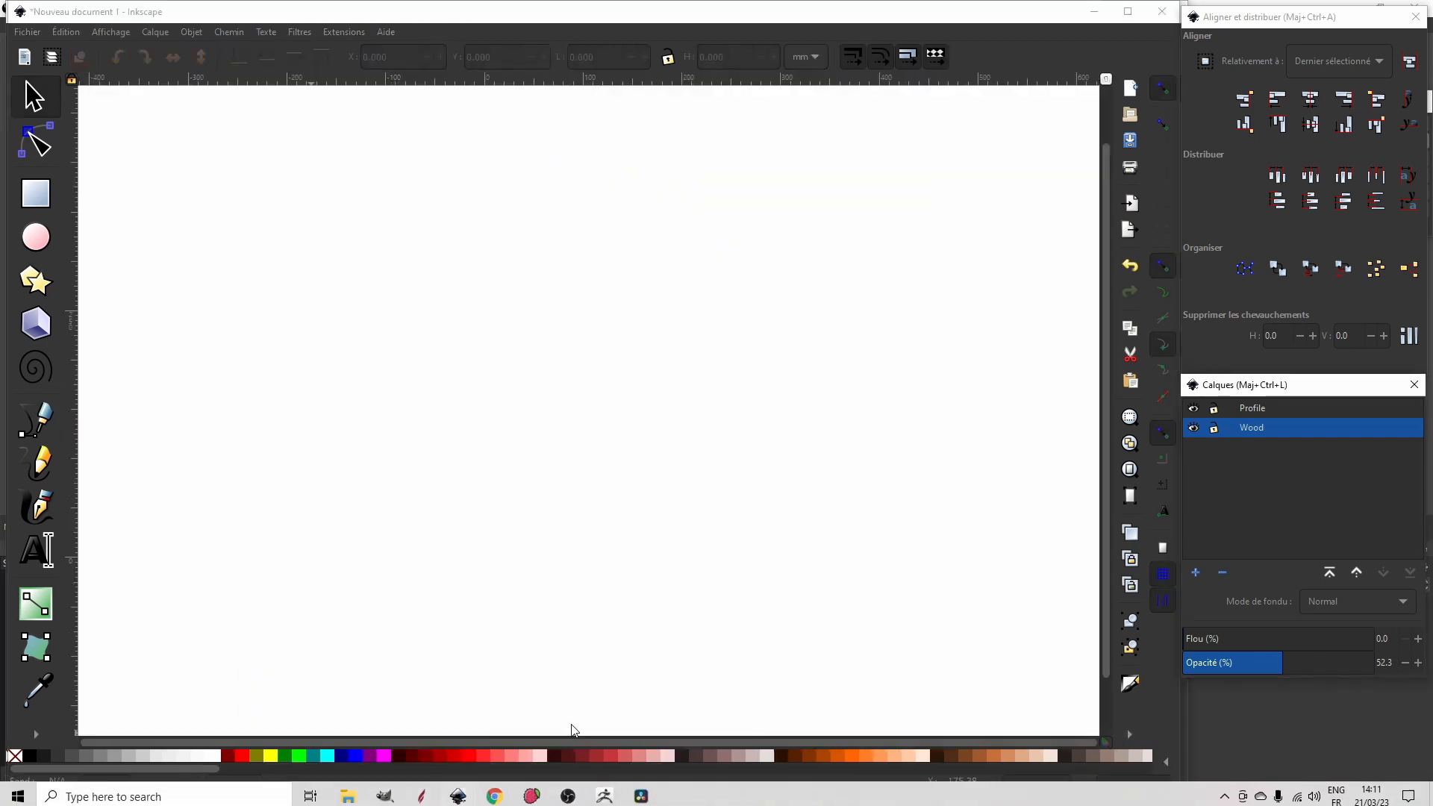
right_click(575, 341)
click(607, 416)
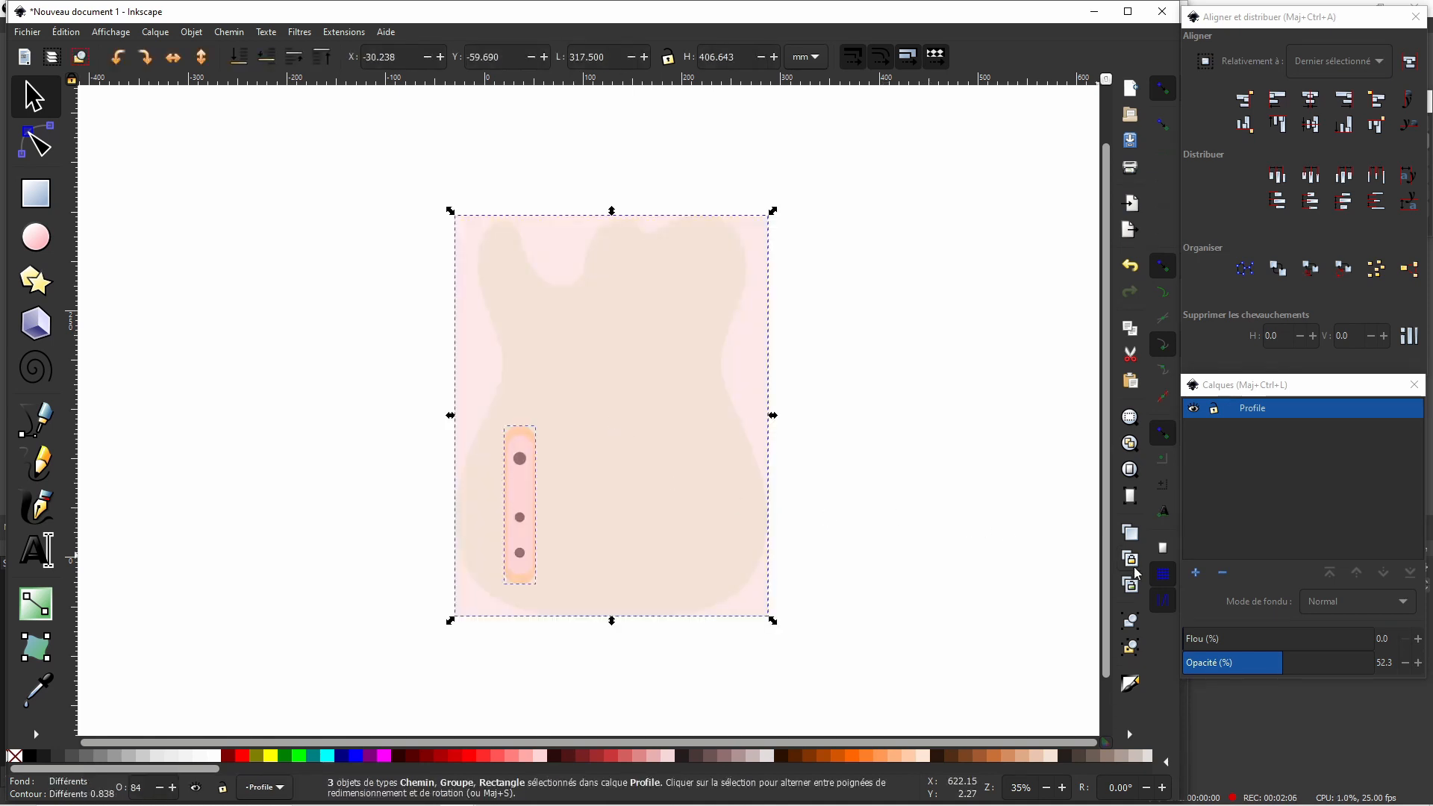
click(1130, 620)
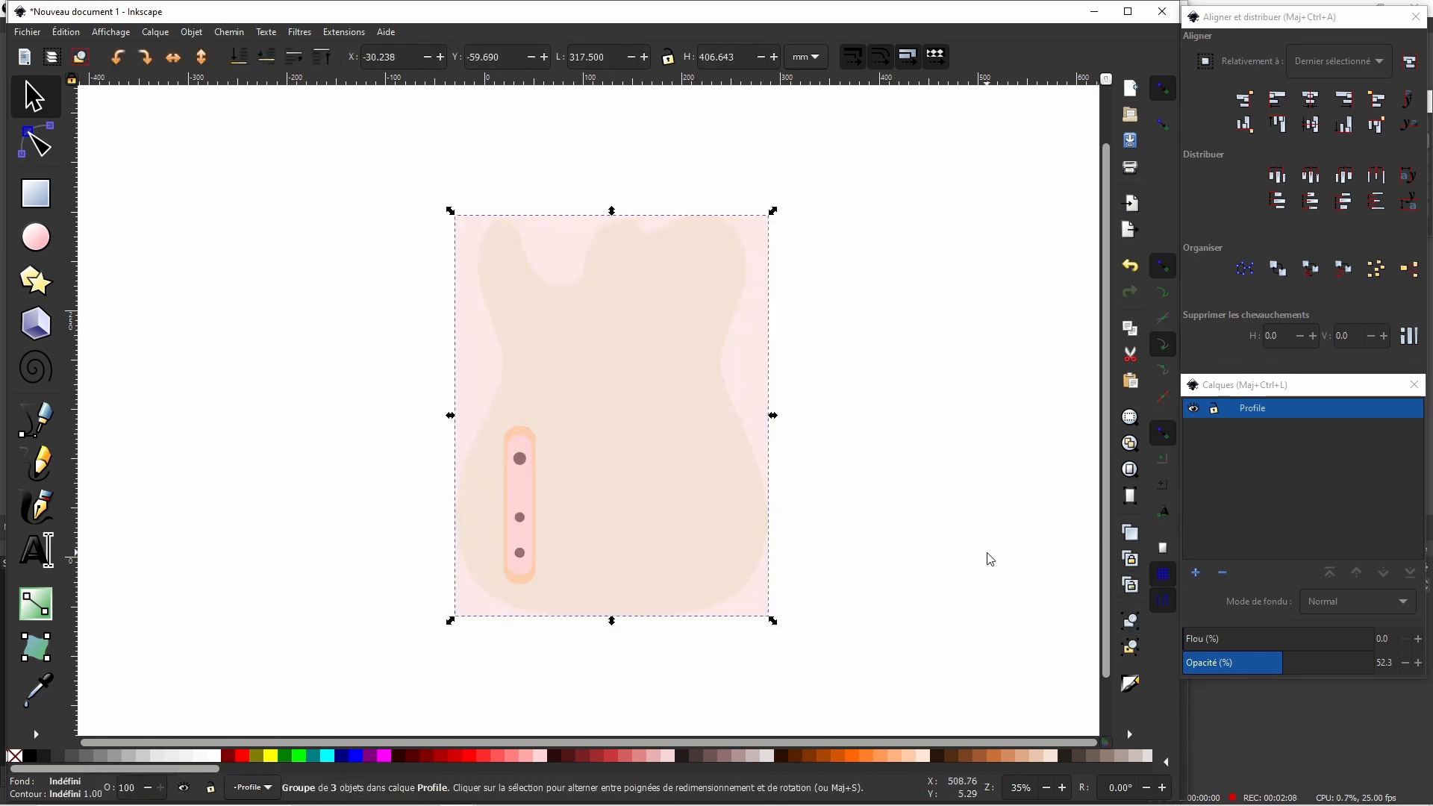
Flip the grouped body drawing horizontally and deselect it.
click(191, 32)
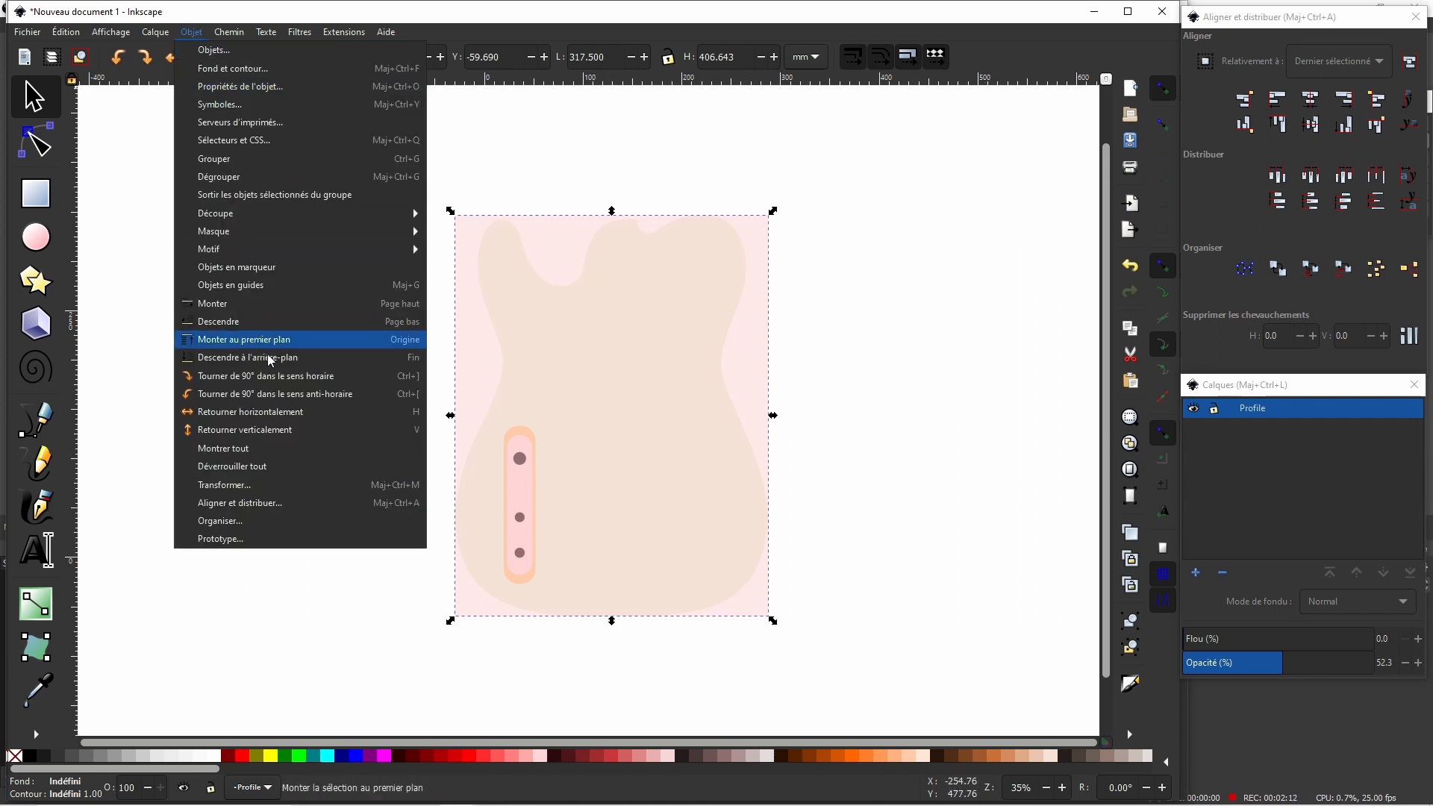
click(268, 411)
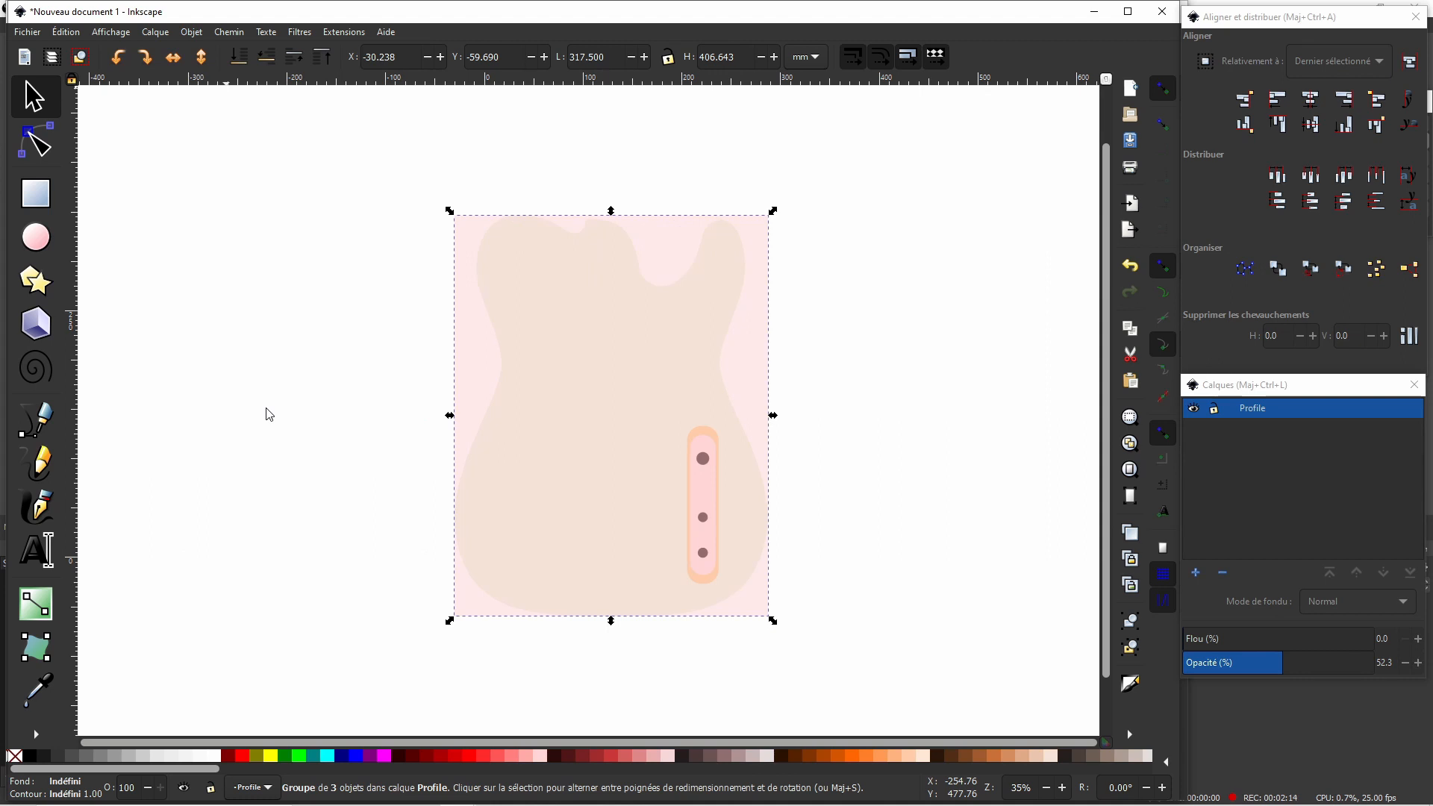
click(269, 414)
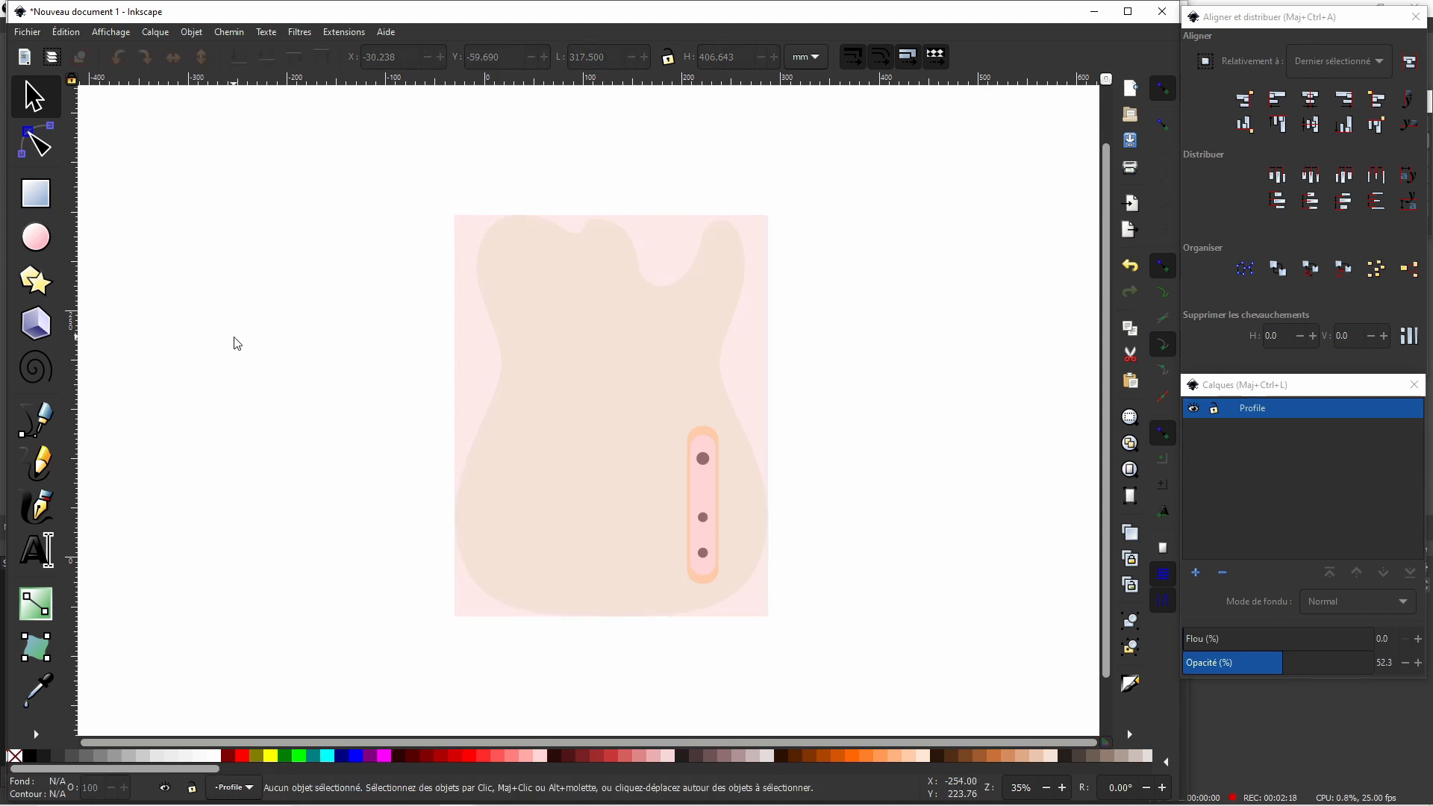
Start saving the mirrored drawing in the Dessin corps folder, replacing the ending of the Tele-Body-back file name.
click(35, 34)
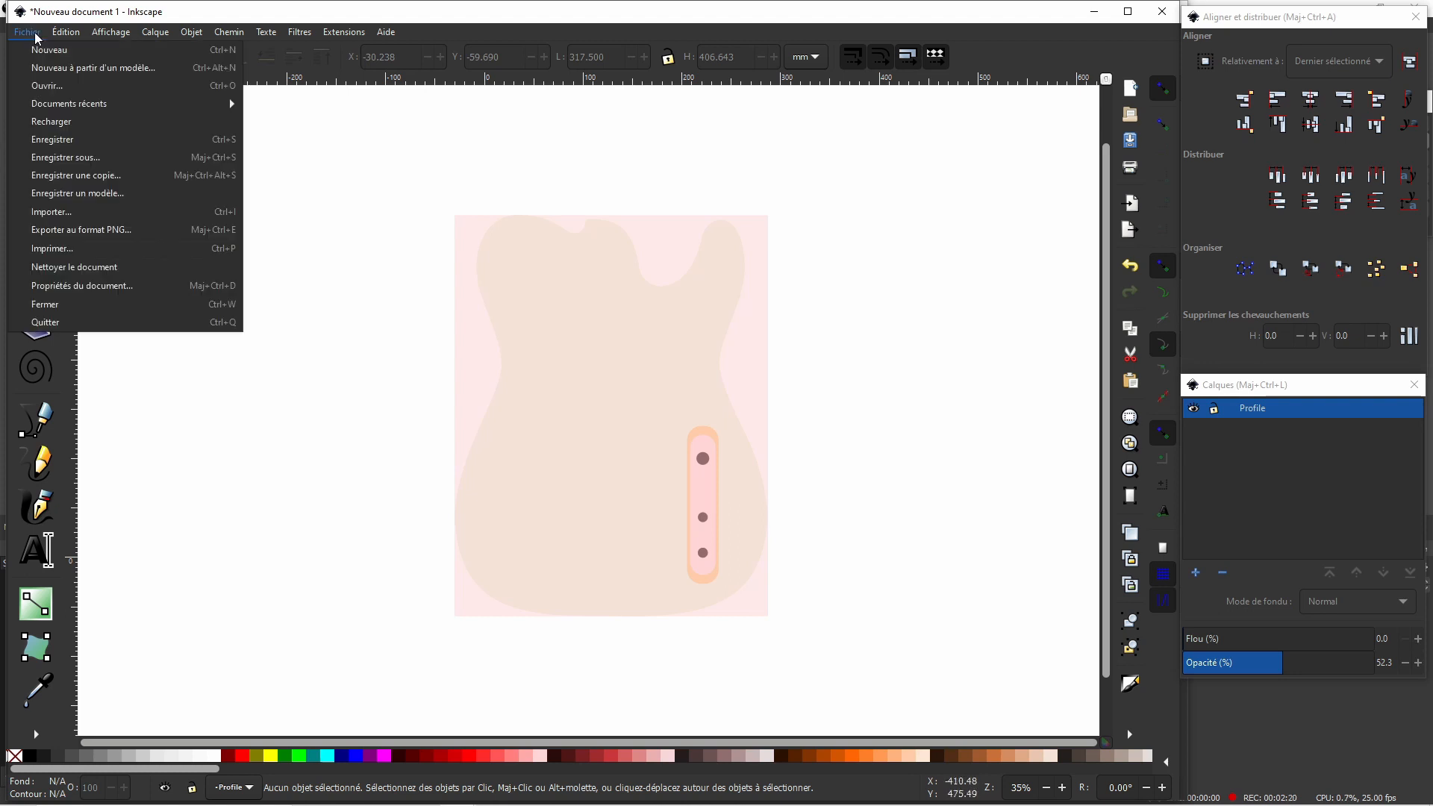
click(88, 158)
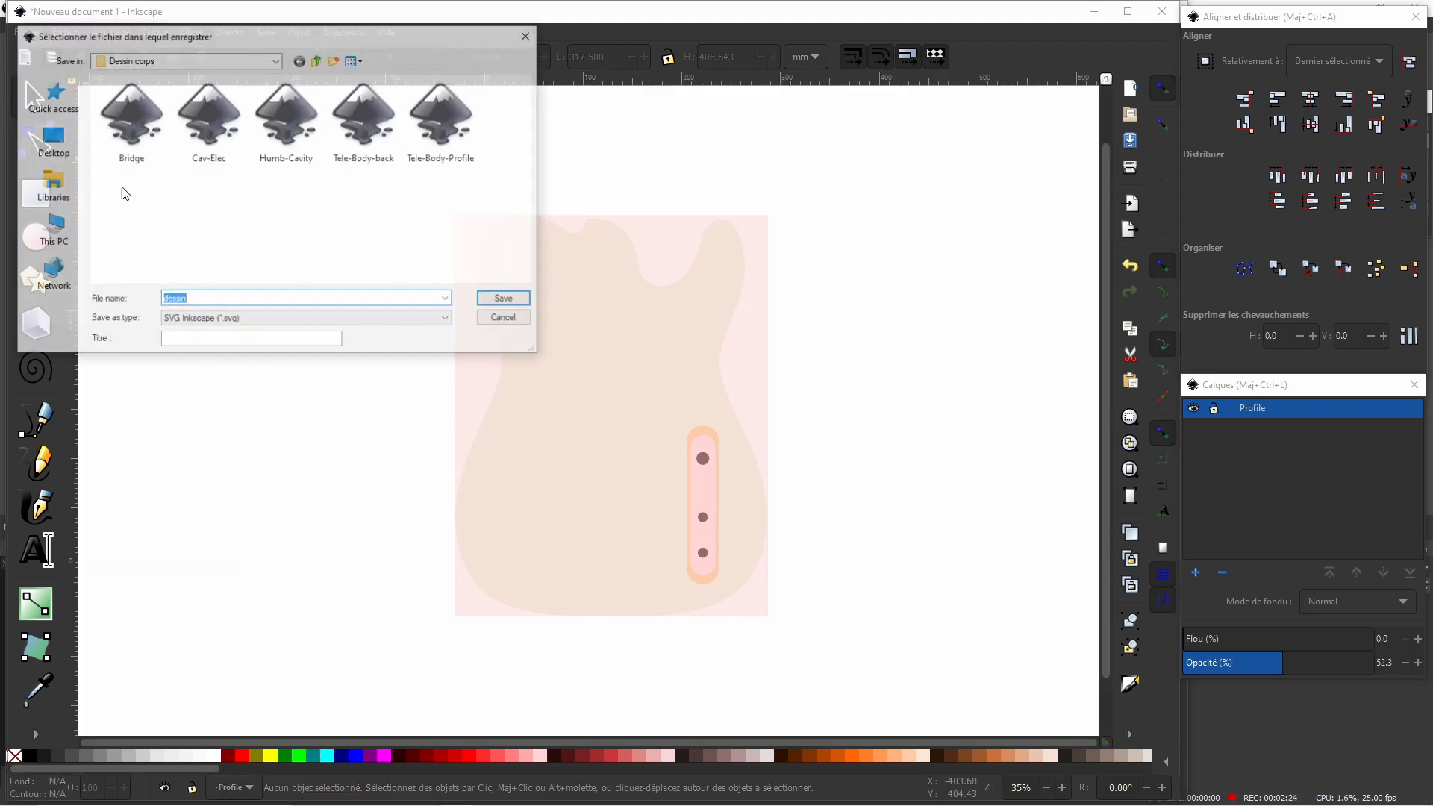
click(377, 164)
double_click(216, 299)
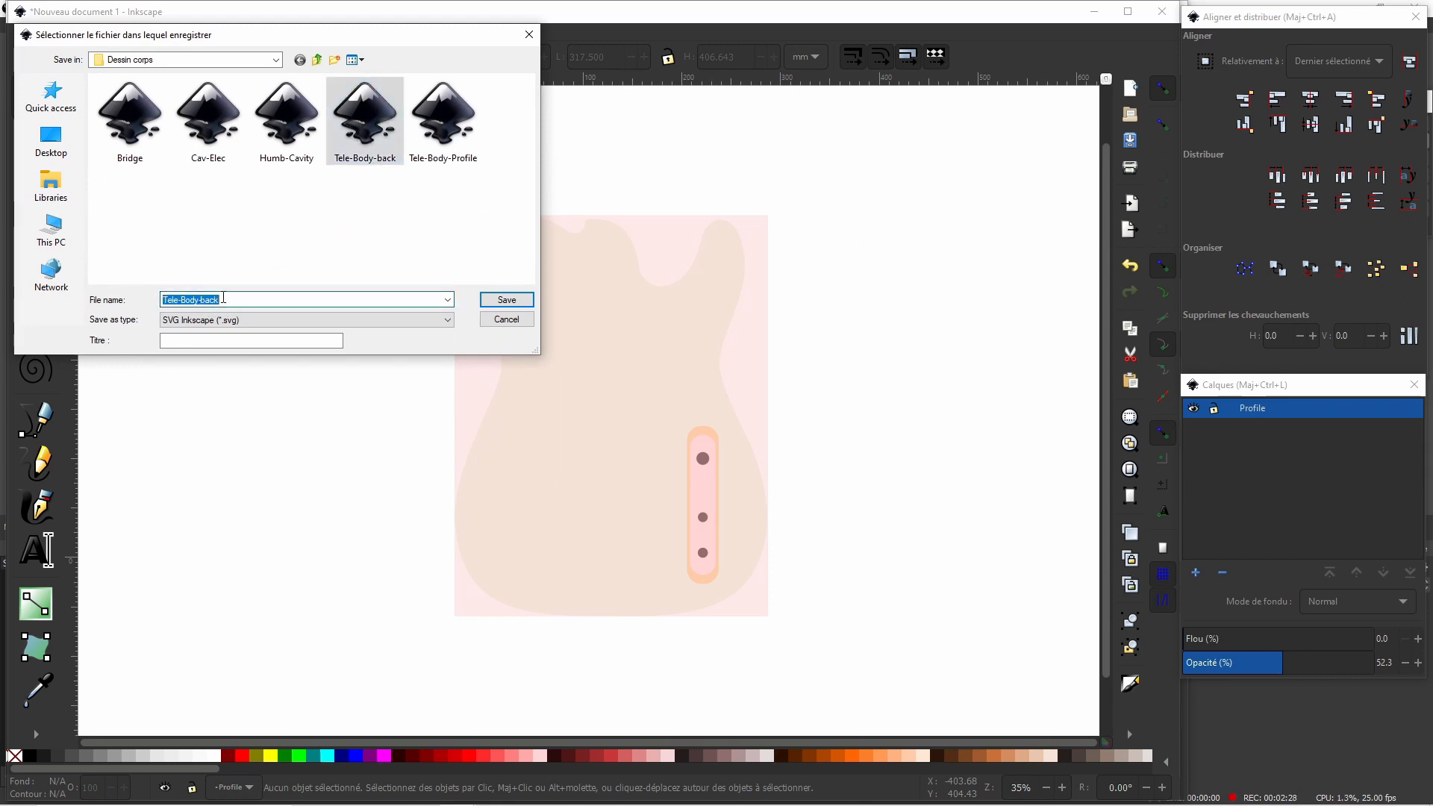
drag(203, 300, 222, 300)
text(t)
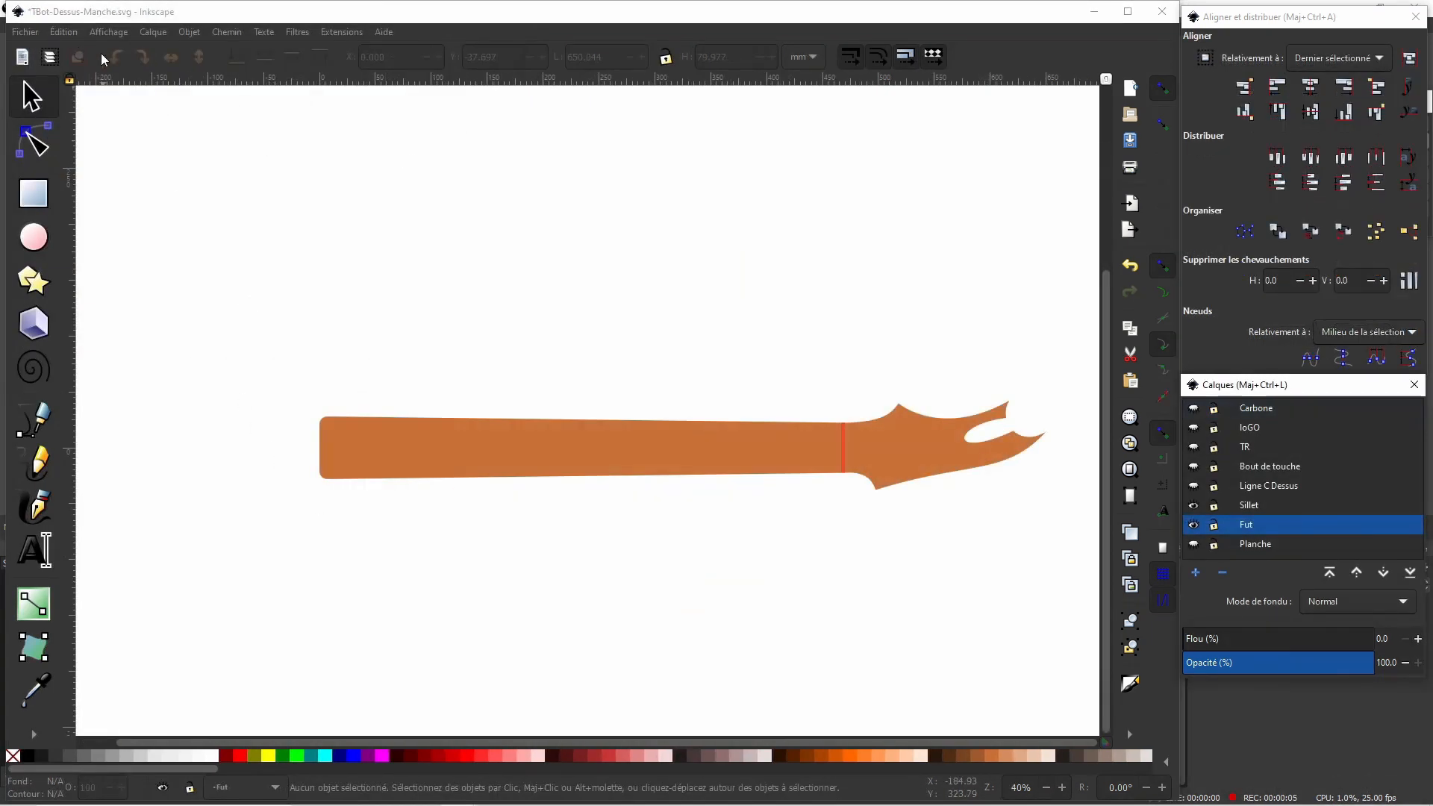
In the neck drawing, draw a rectangle about 269 by 130 mm above the neck and fill it blue.
click(22, 197)
drag(359, 142, 659, 289)
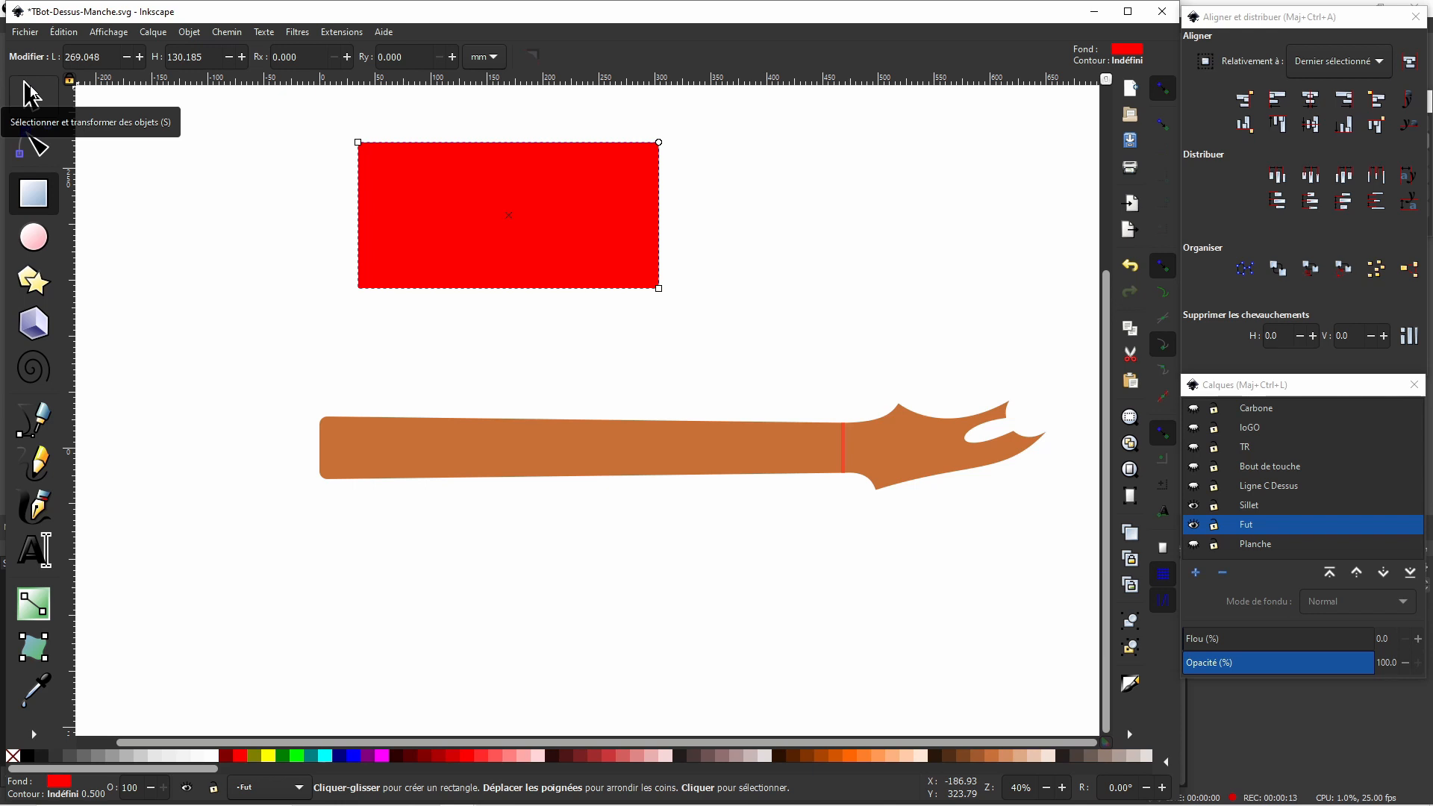
click(30, 95)
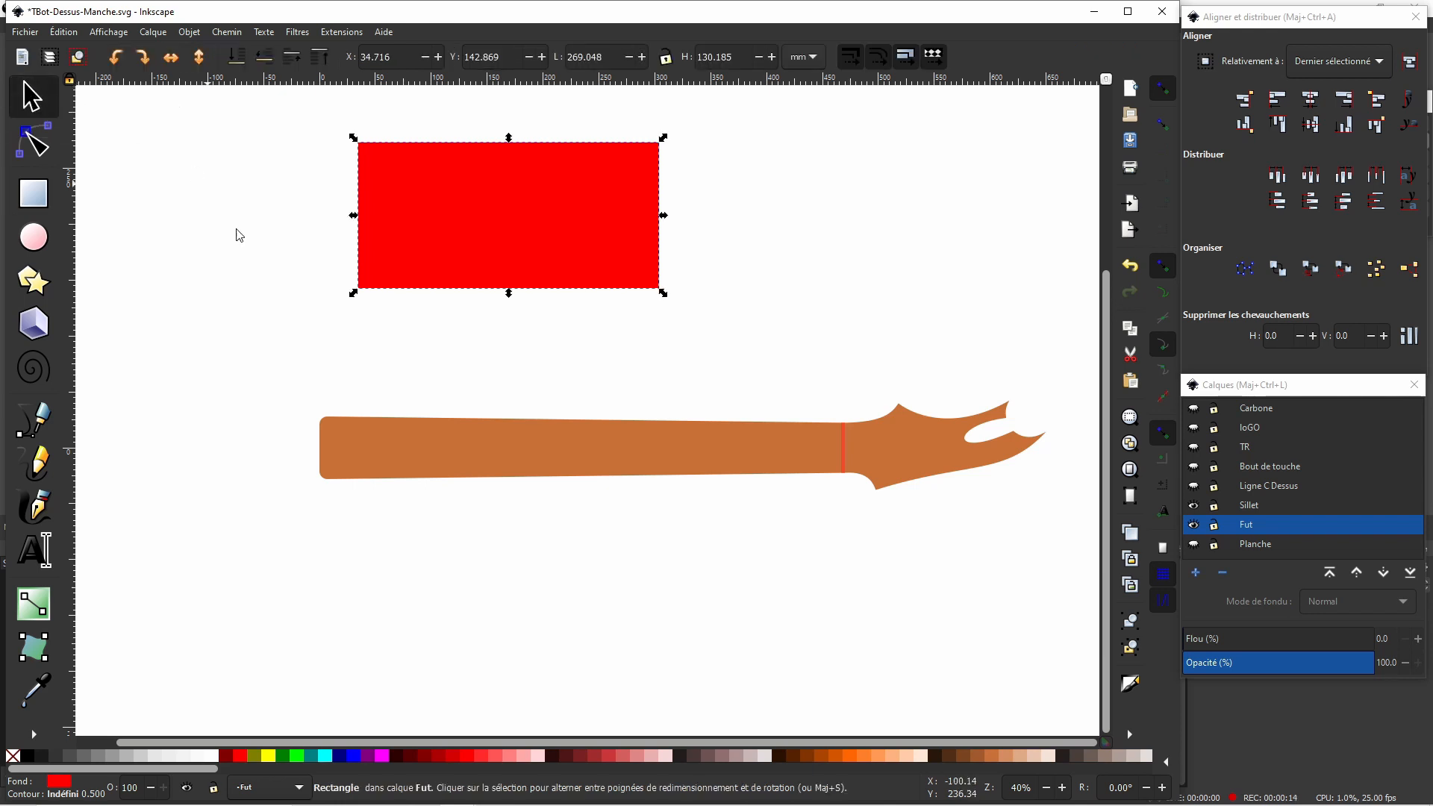
click(361, 757)
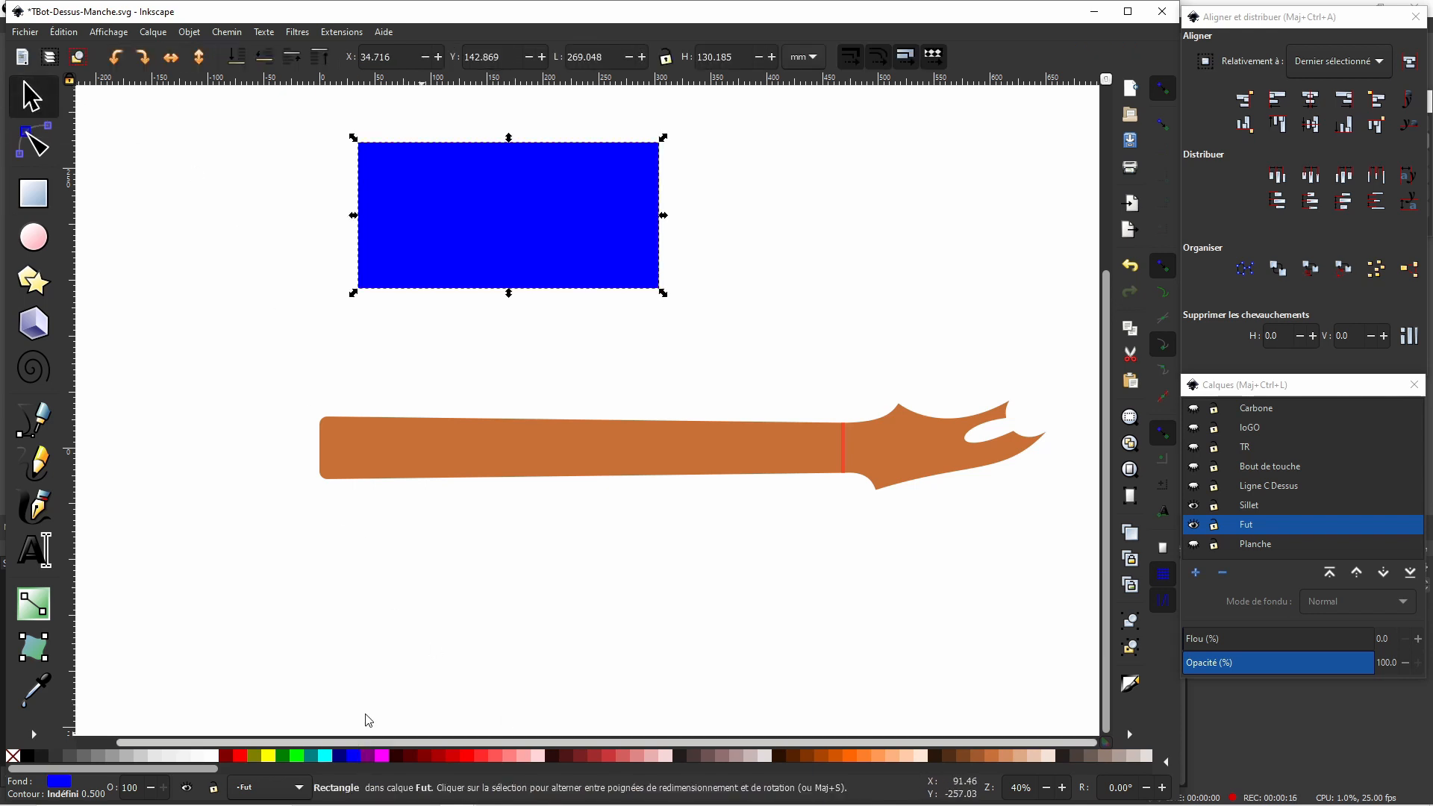
Align the blue rectangle to the nut, centring it vertically on the nut and butting it against the nut's headstock side.
shift+click(841, 450)
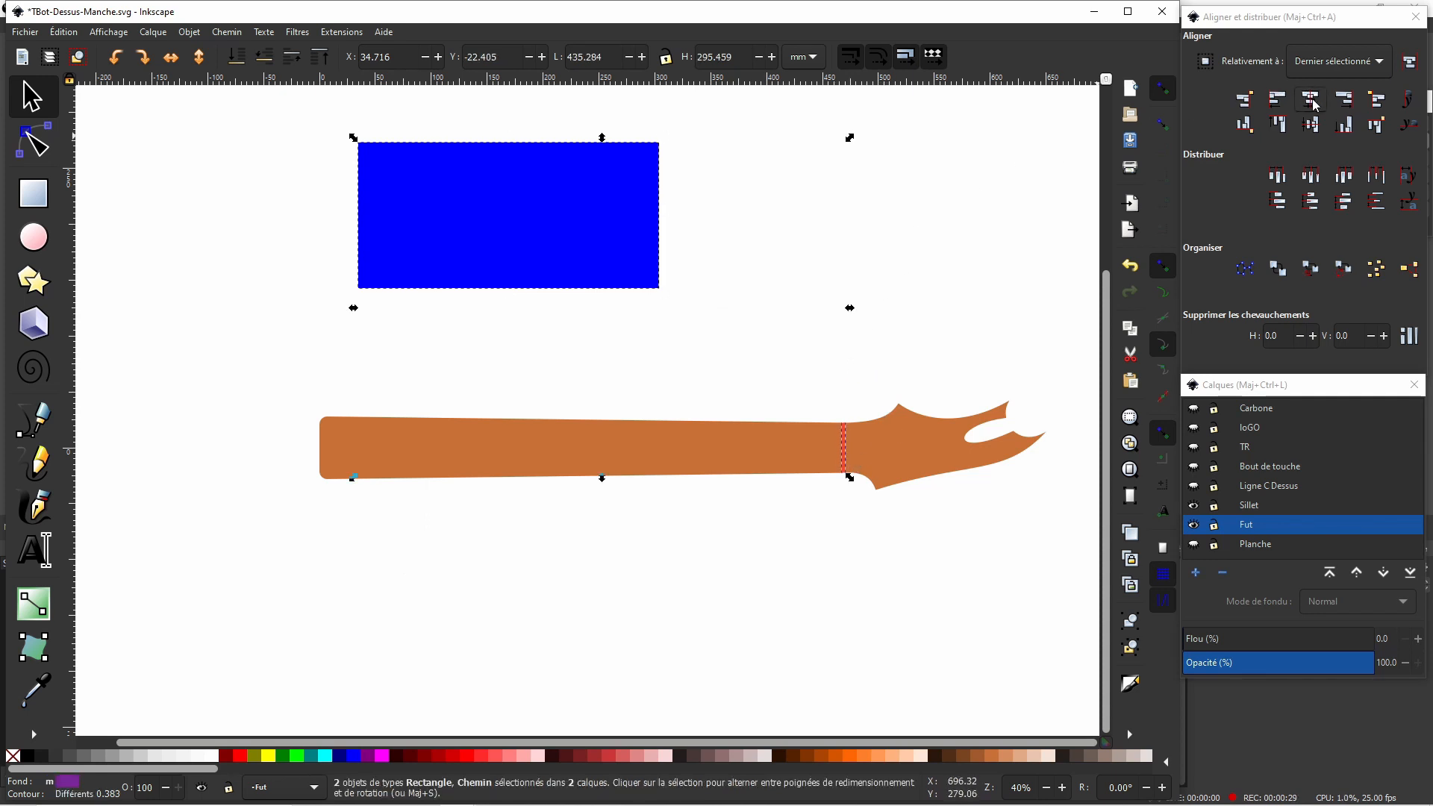
click(1313, 125)
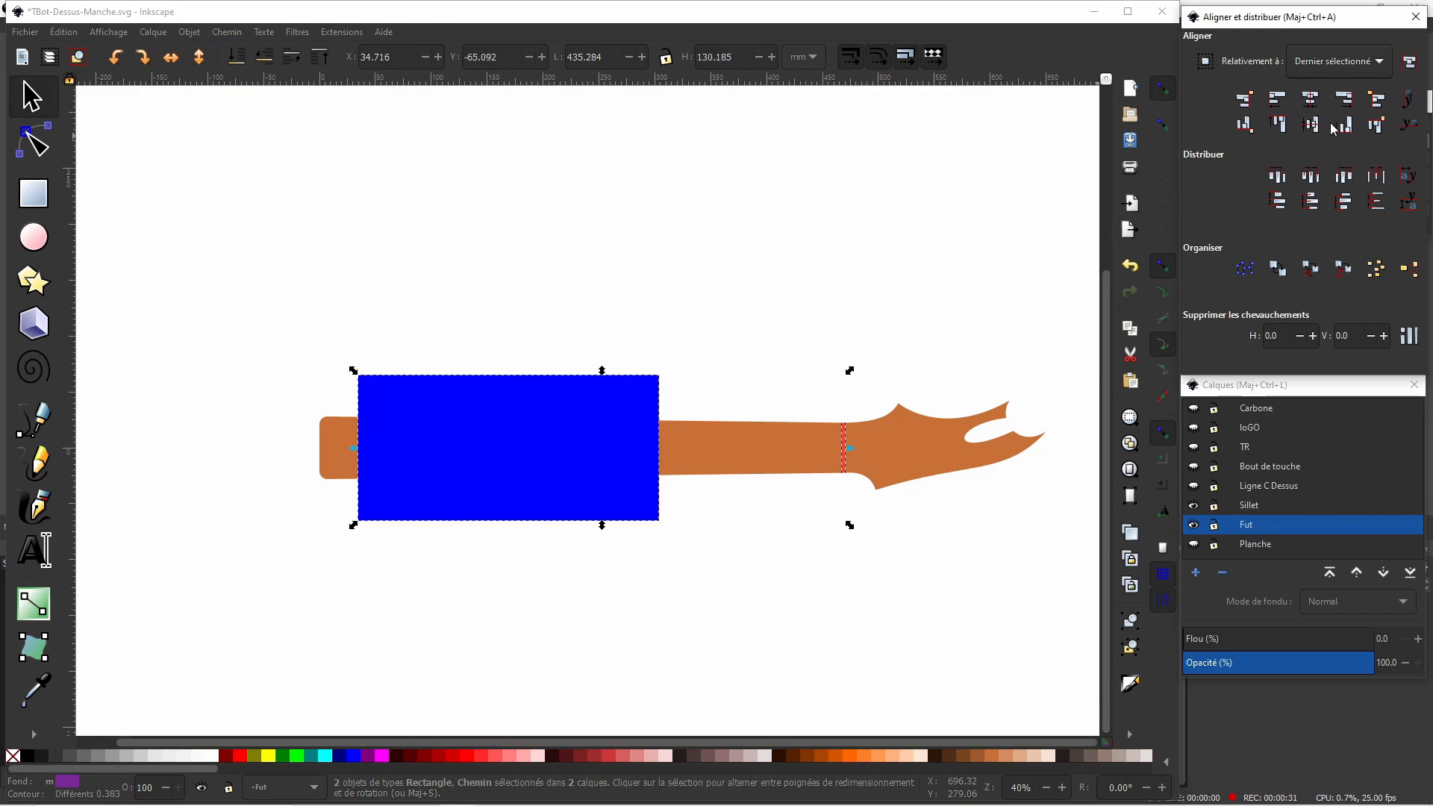
click(1378, 101)
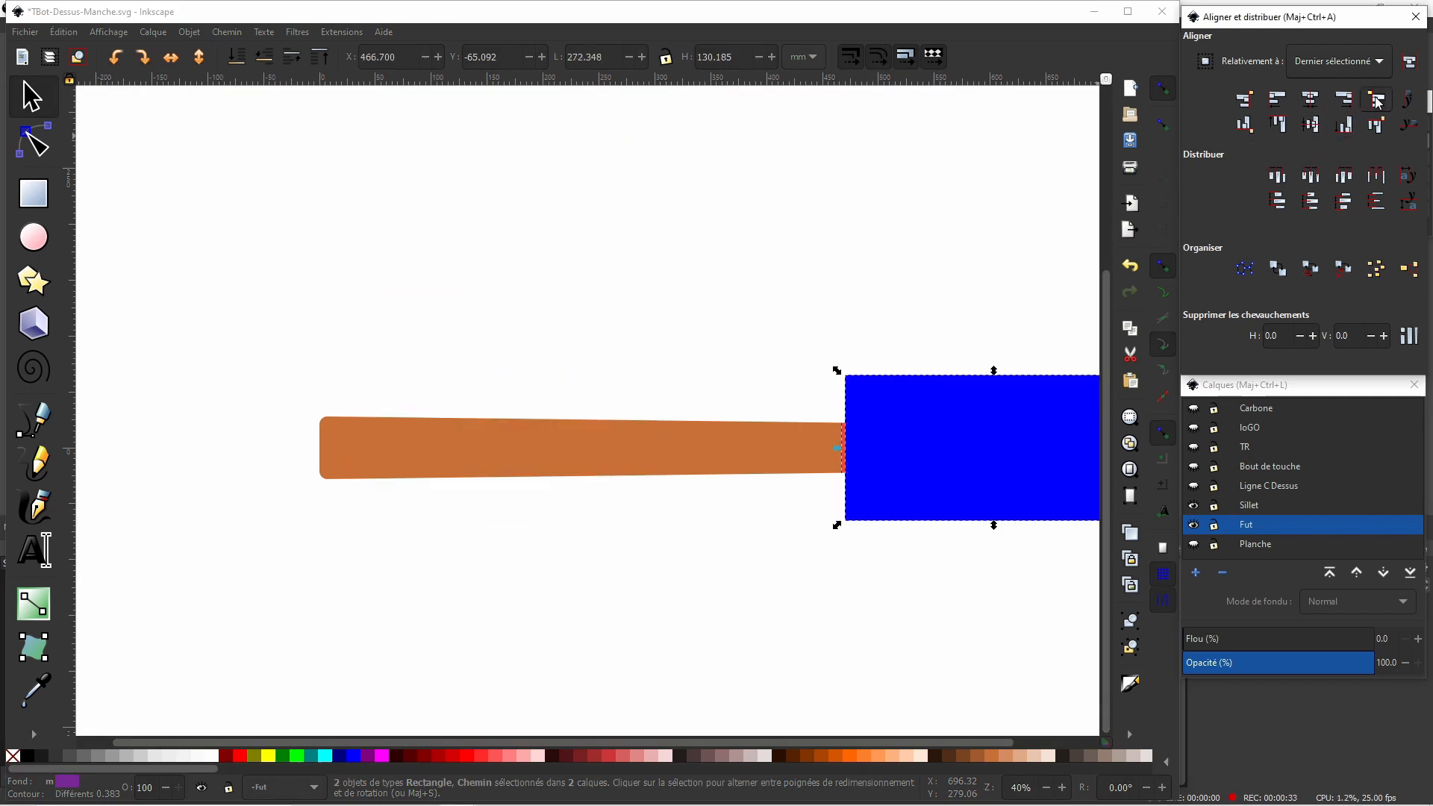
Cut the headstock off the neck by subtracting the blue rectangle from the neck path with a Difference operation.
click(980, 249)
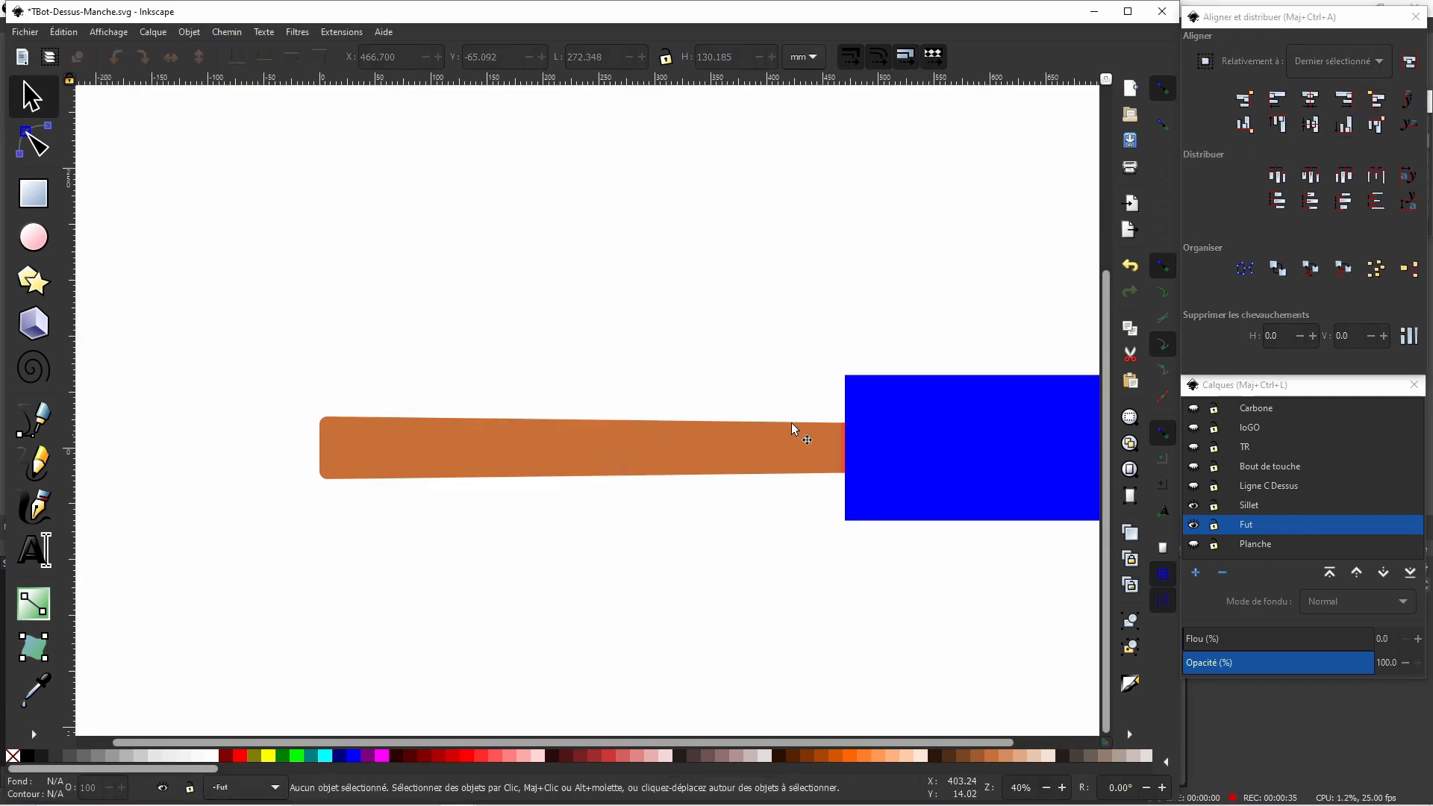
click(736, 423)
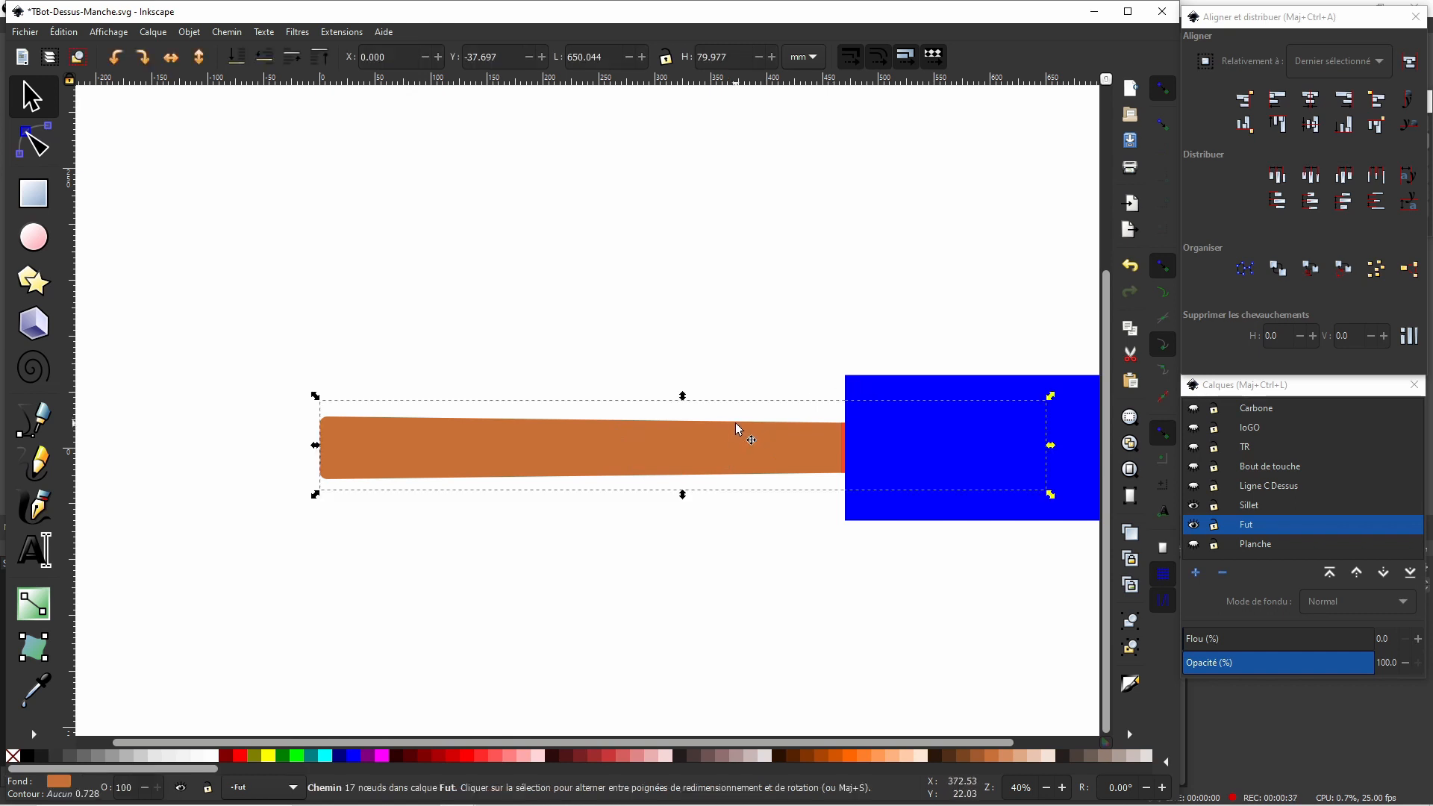
shift+click(868, 379)
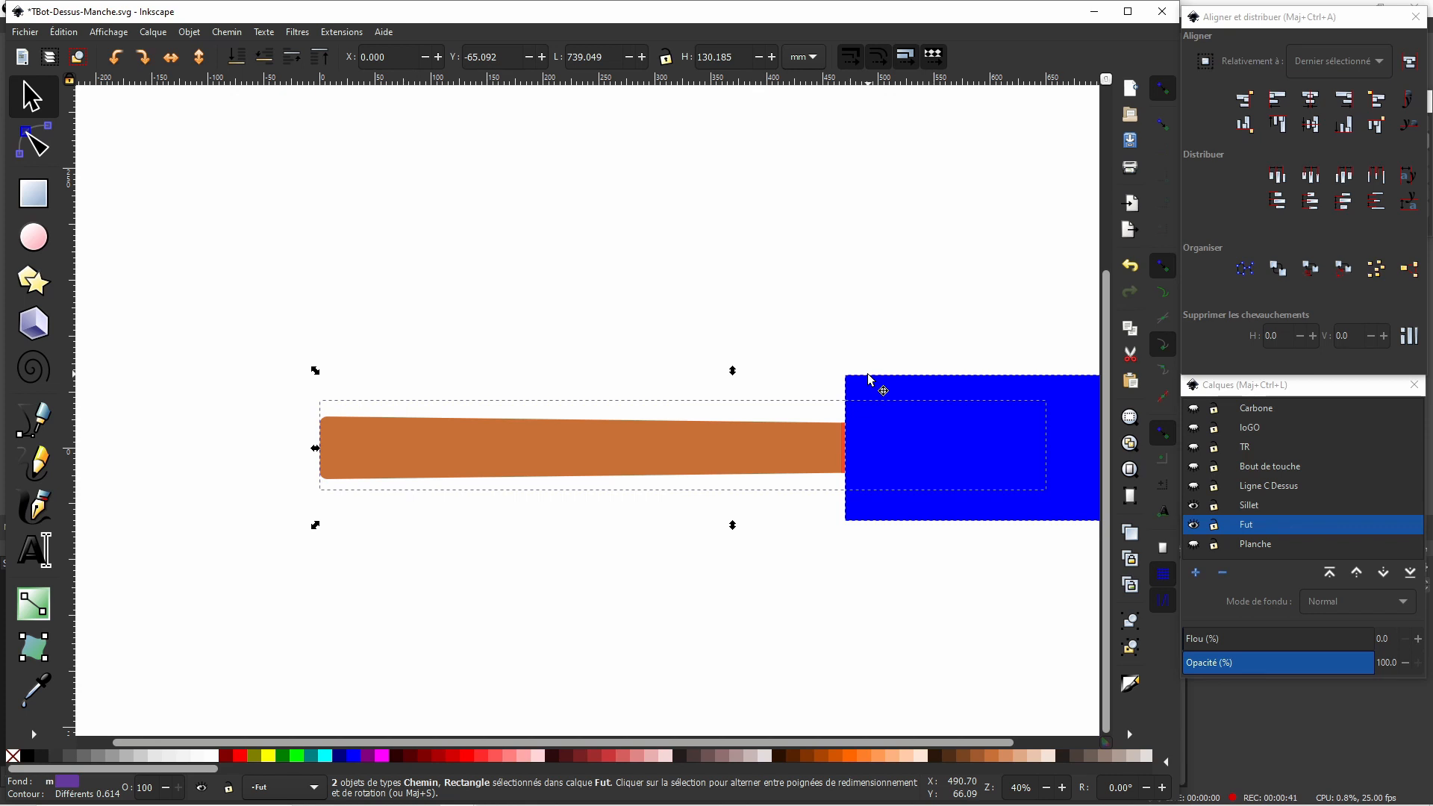
click(226, 31)
click(253, 122)
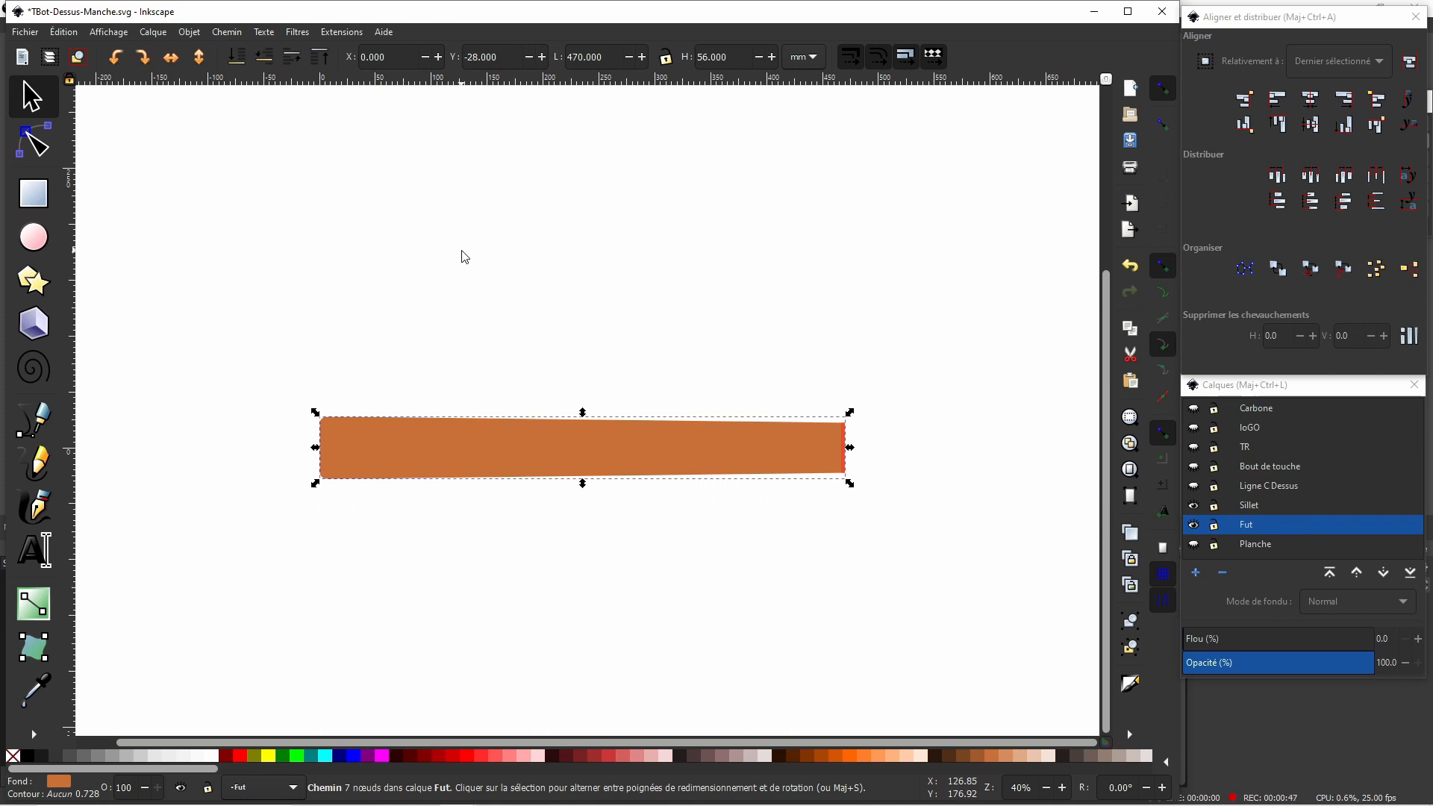
Draw a blue rectangle above the neck and size it in inches to 25.5 in wide and 0.2 in high.
click(34, 193)
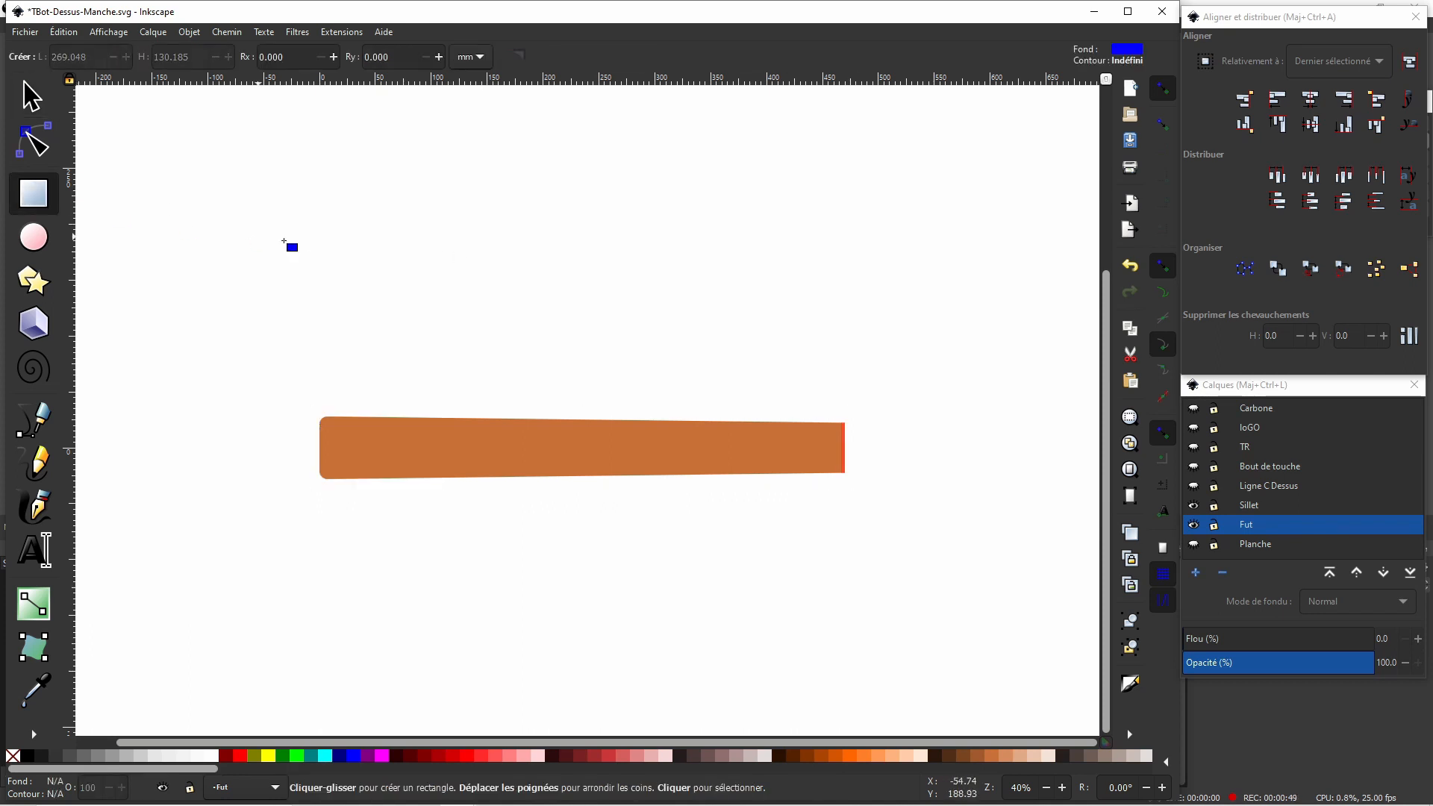
drag(316, 246, 717, 269)
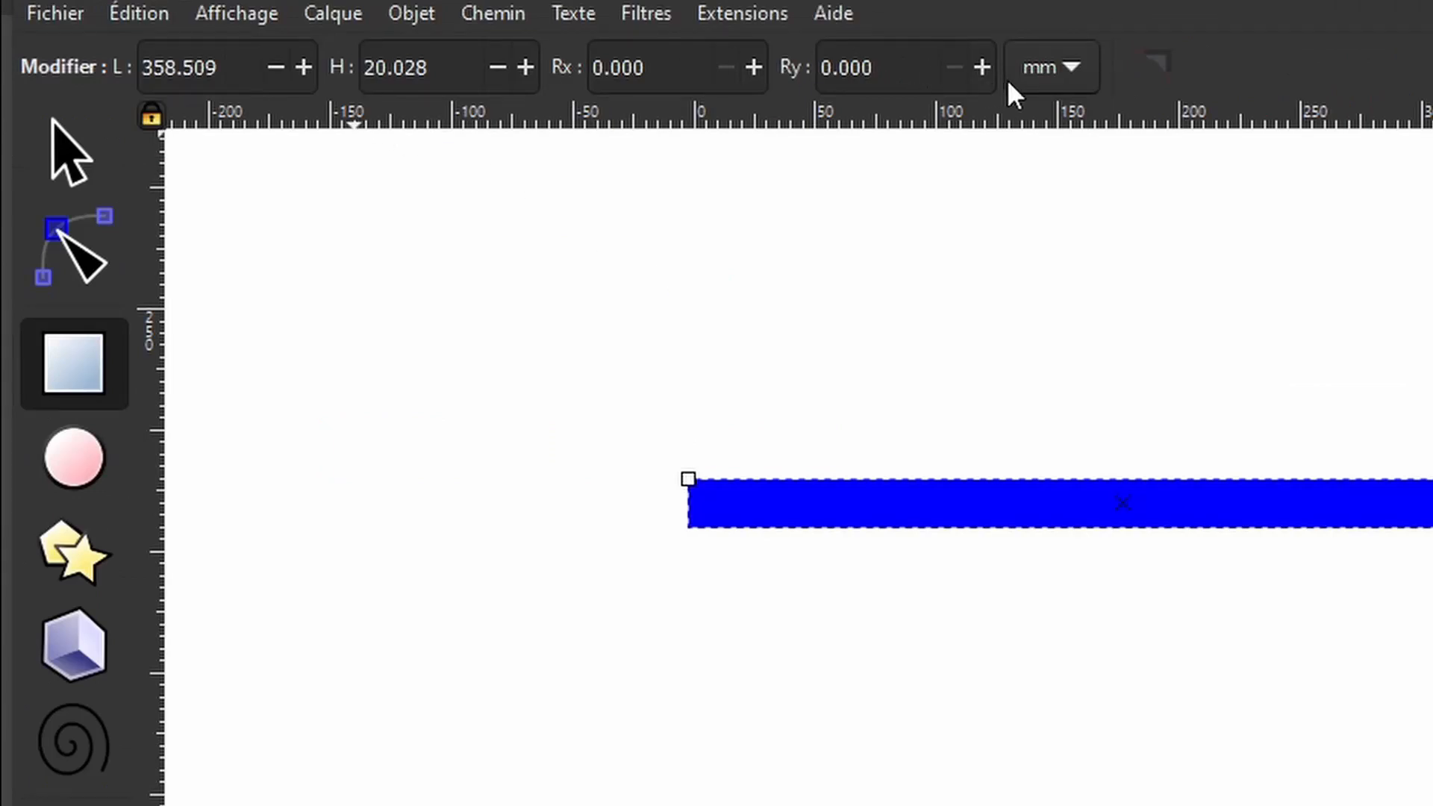
click(1071, 56)
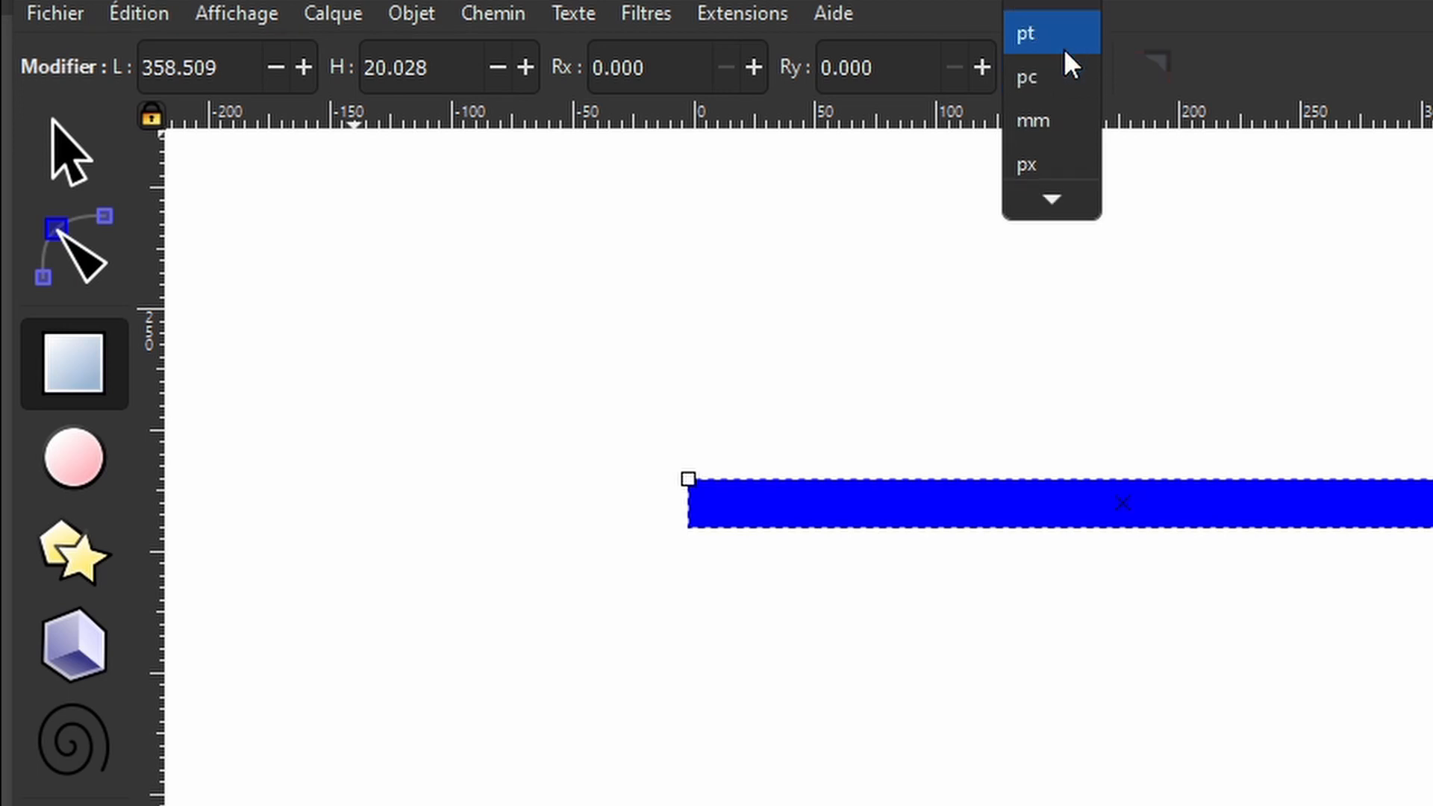
click(1063, 17)
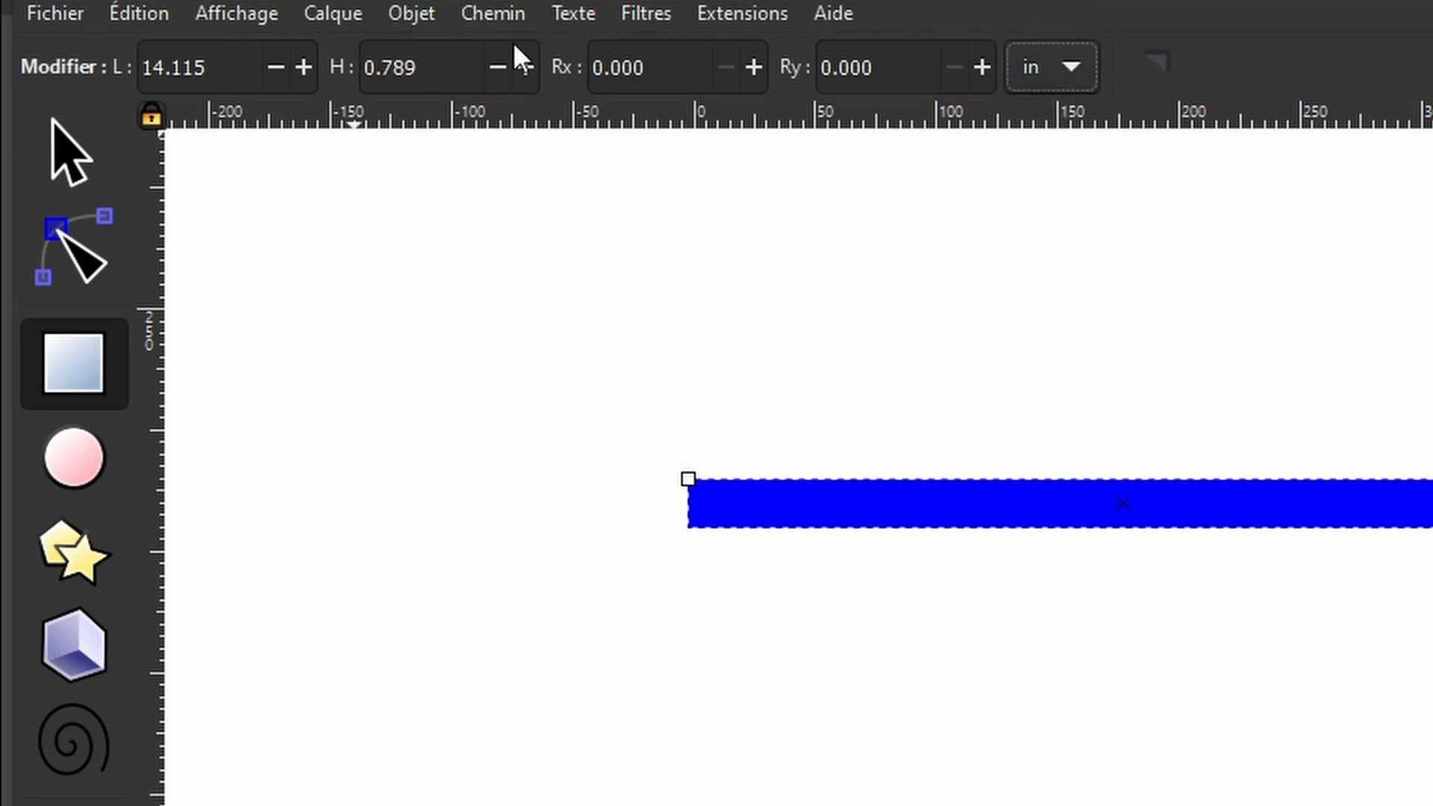
click(239, 71)
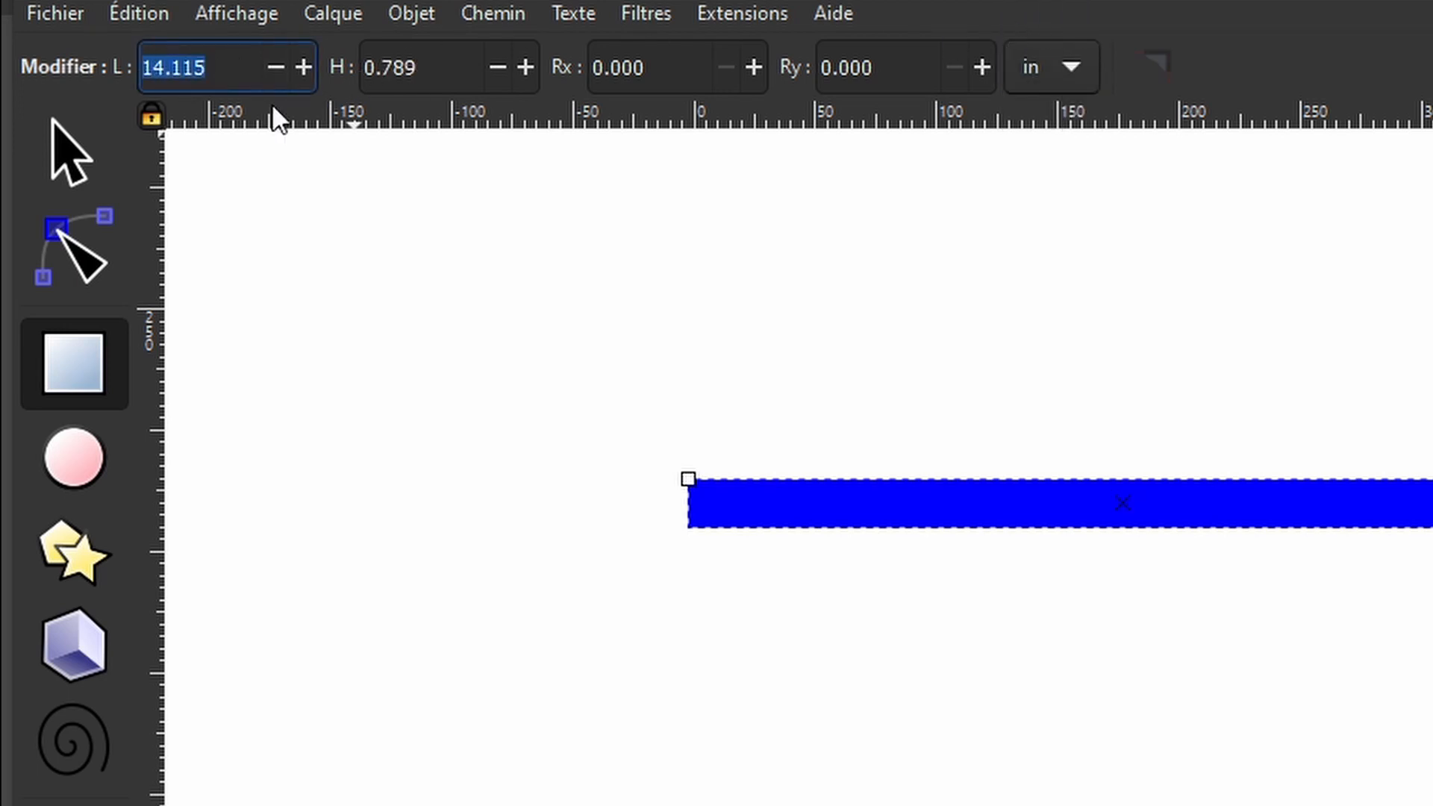
text(25.5)
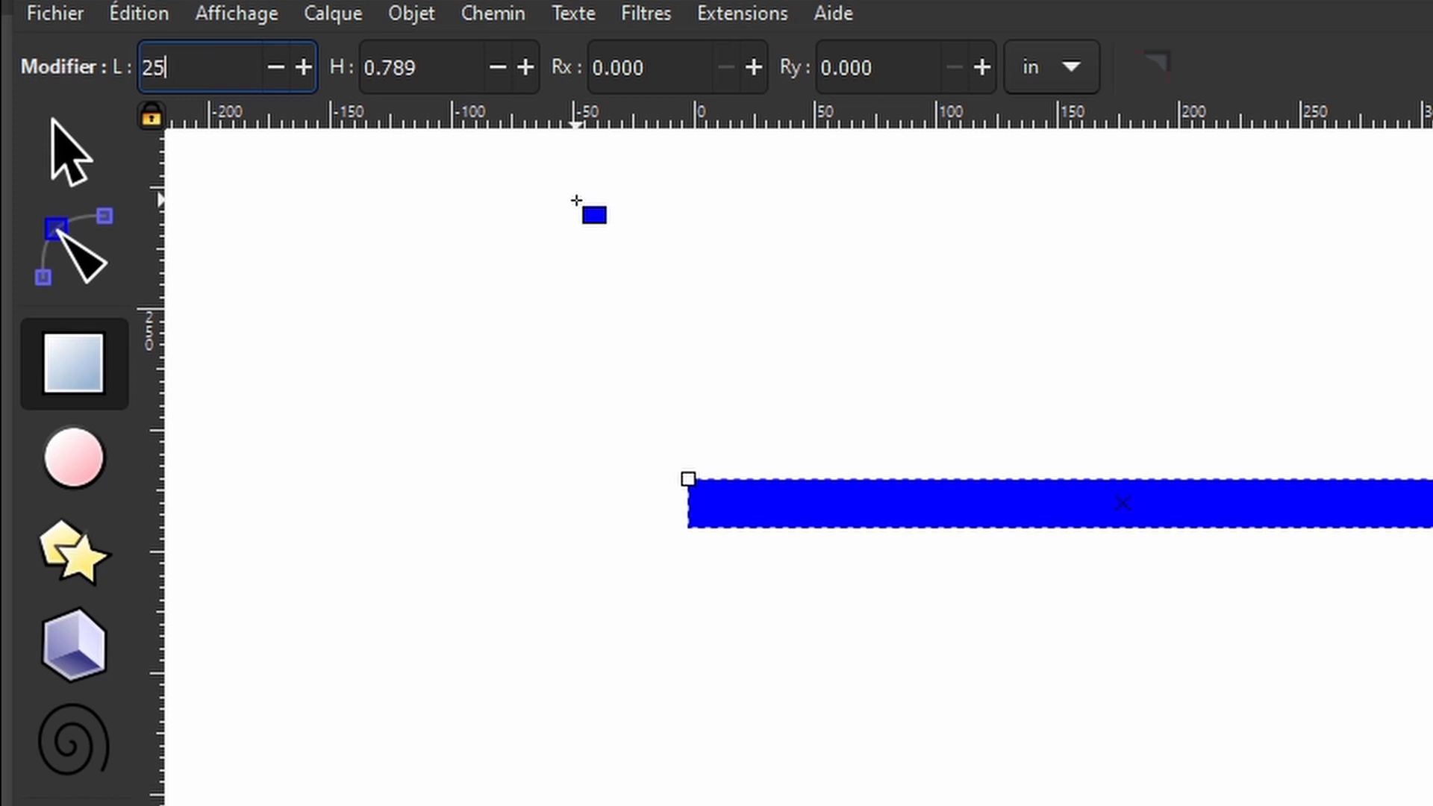
key(Return)
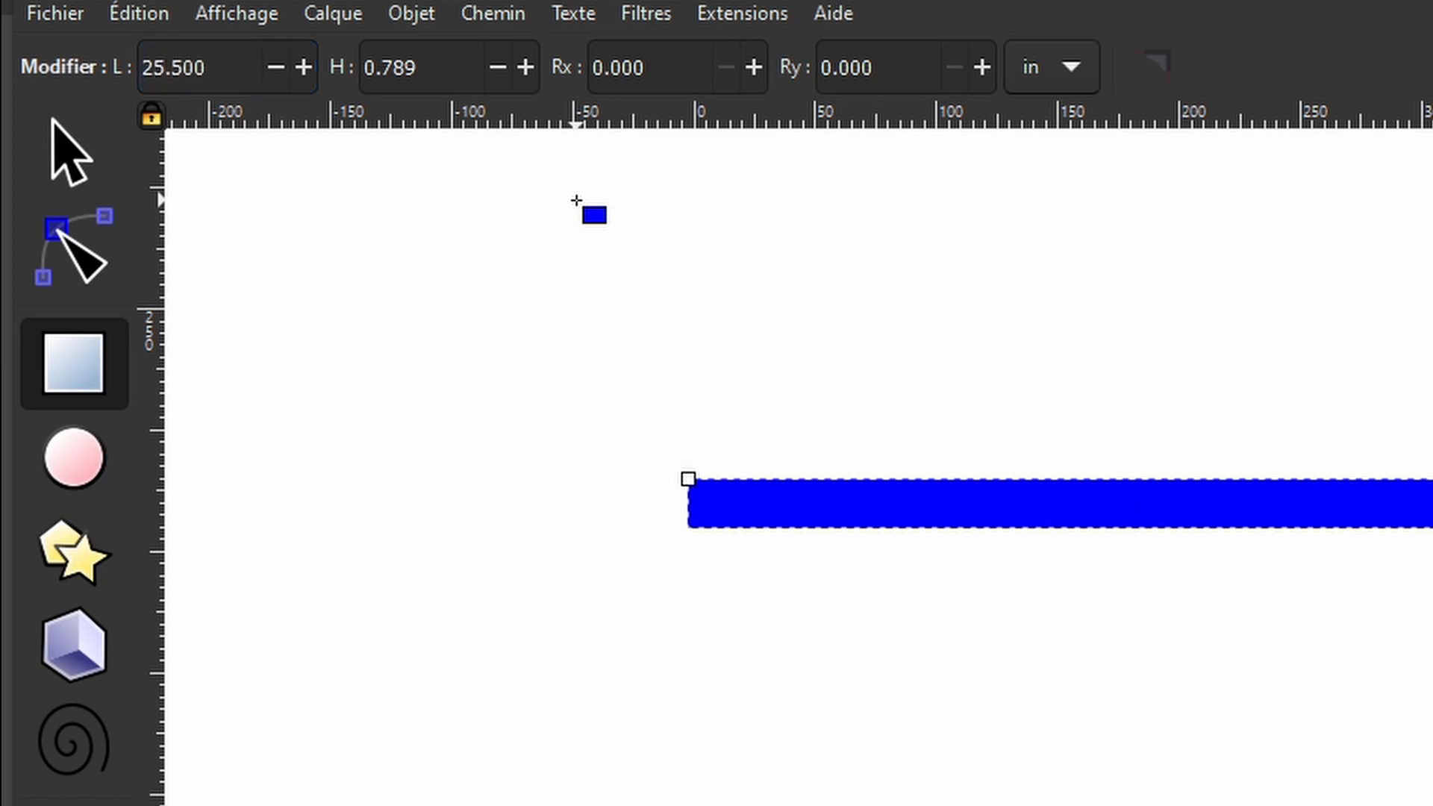
drag(420, 68, 359, 68)
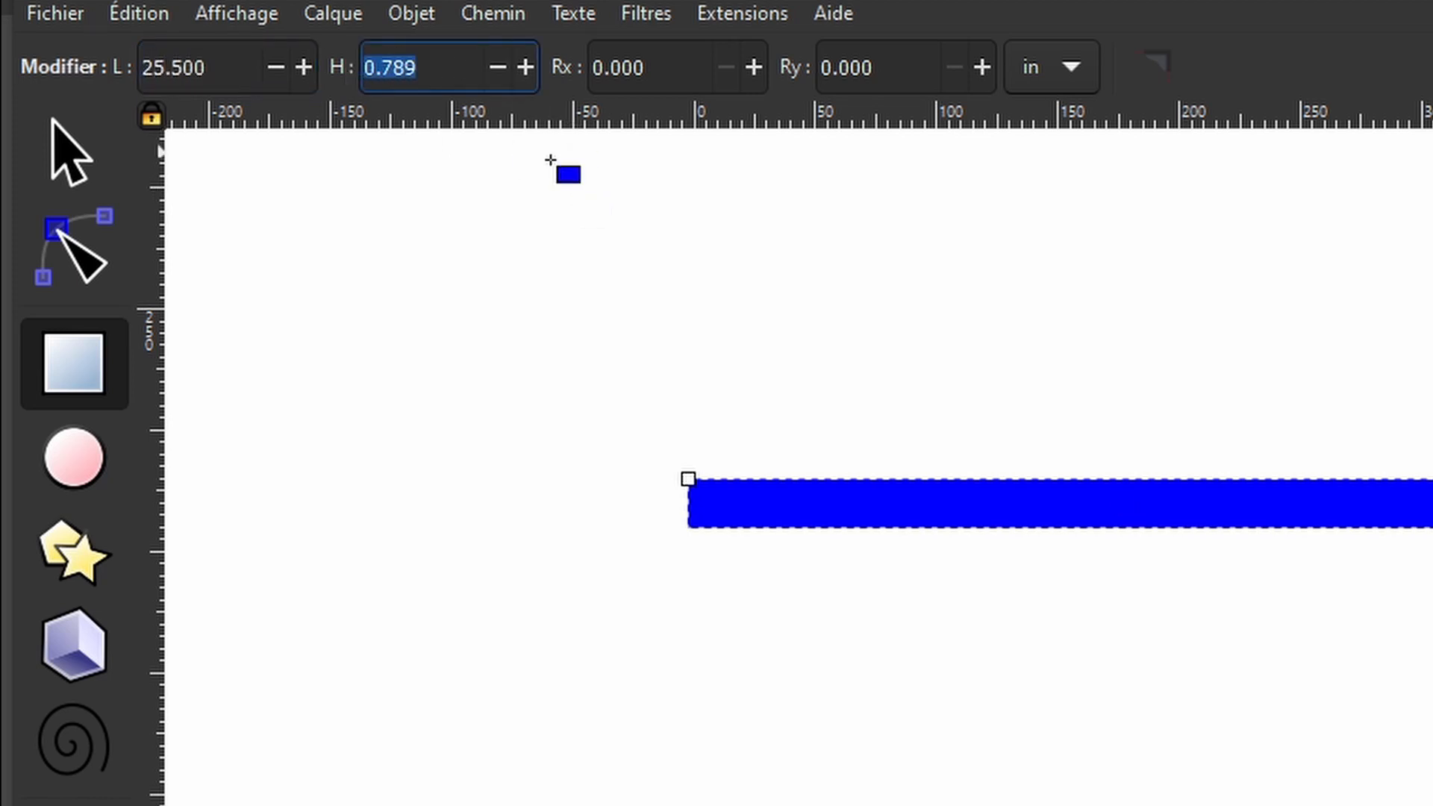
text(0.2)
key(Return)
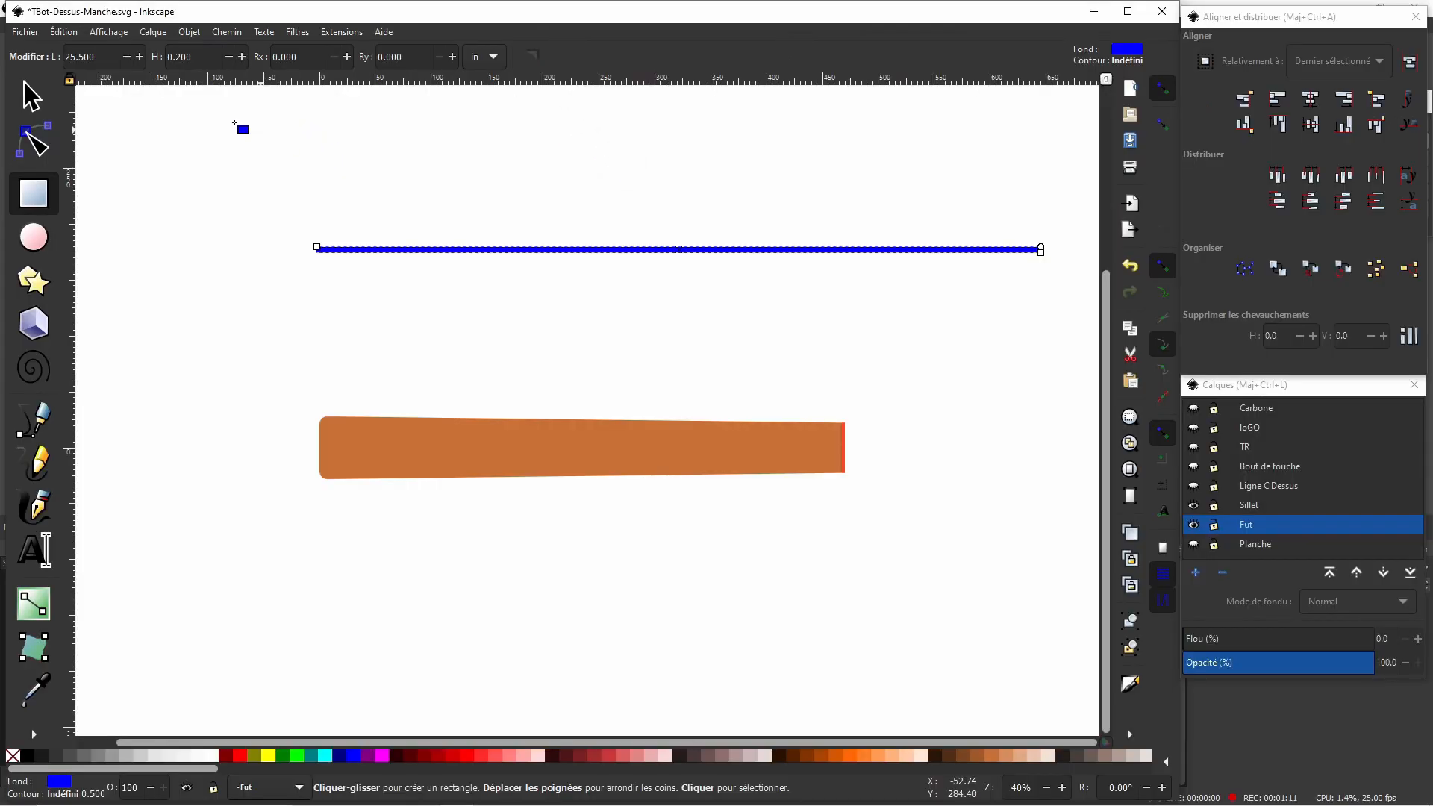
Align the thin blue rectangle to the nut, centring it vertically and butting its end against the nut's body side.
click(42, 99)
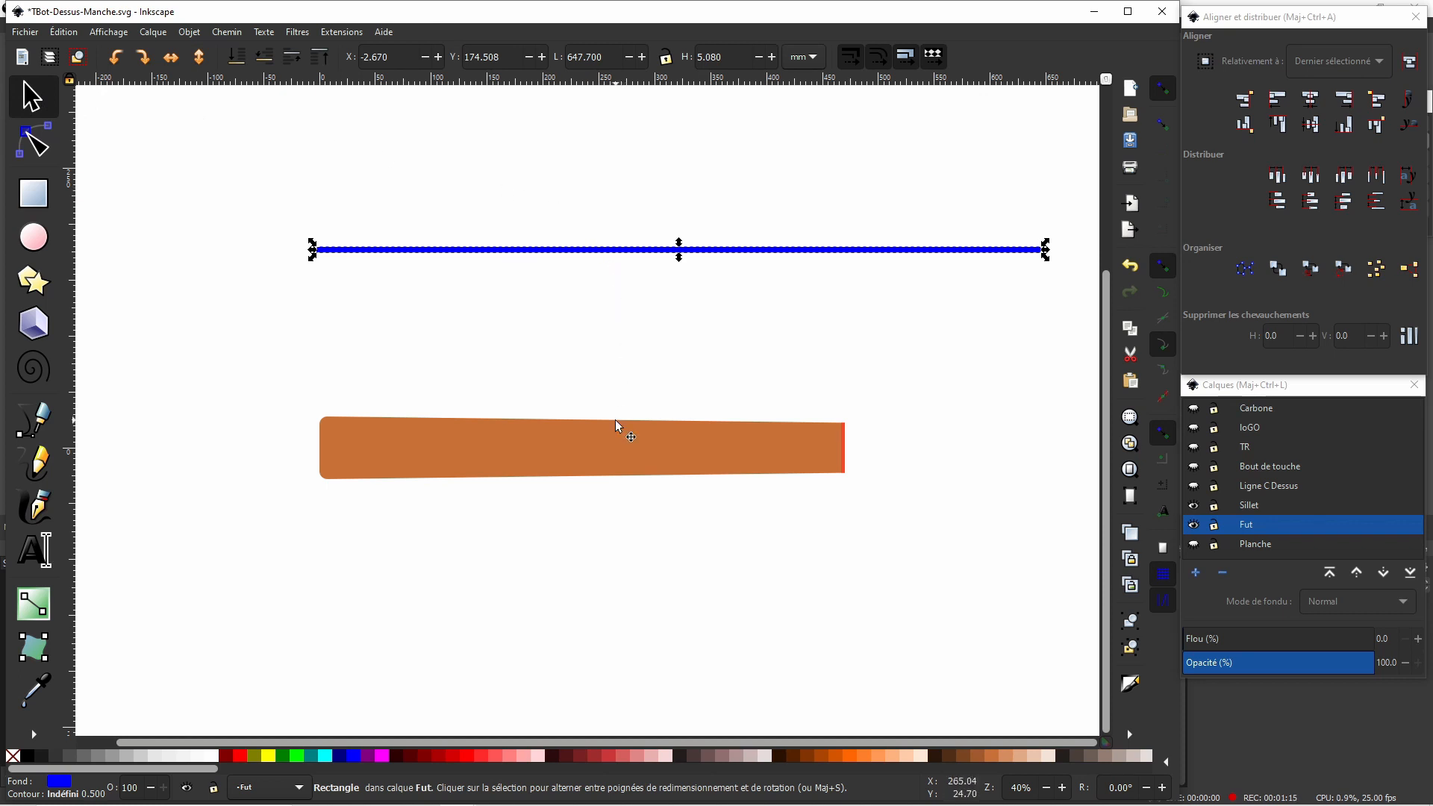
shift+click(844, 452)
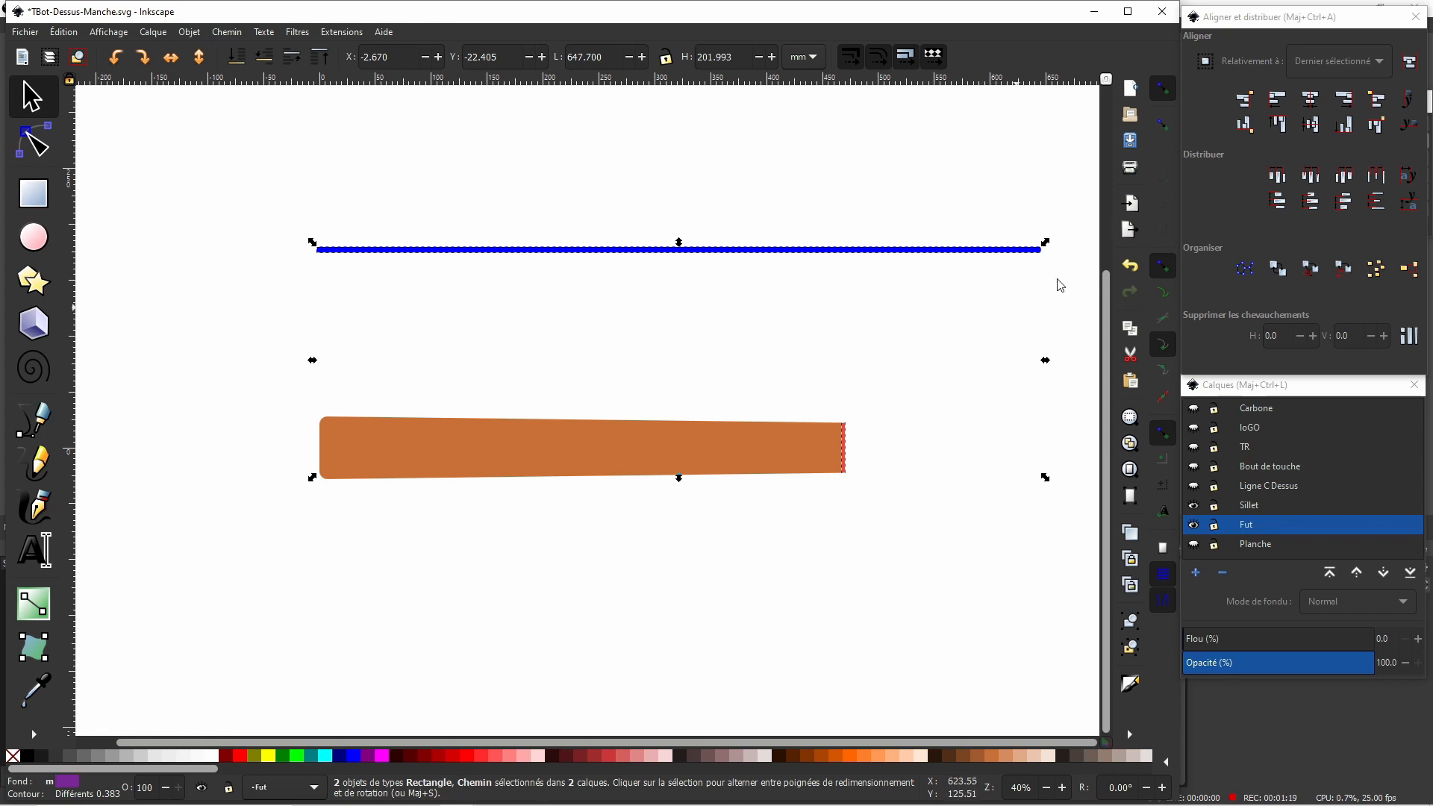
click(1311, 125)
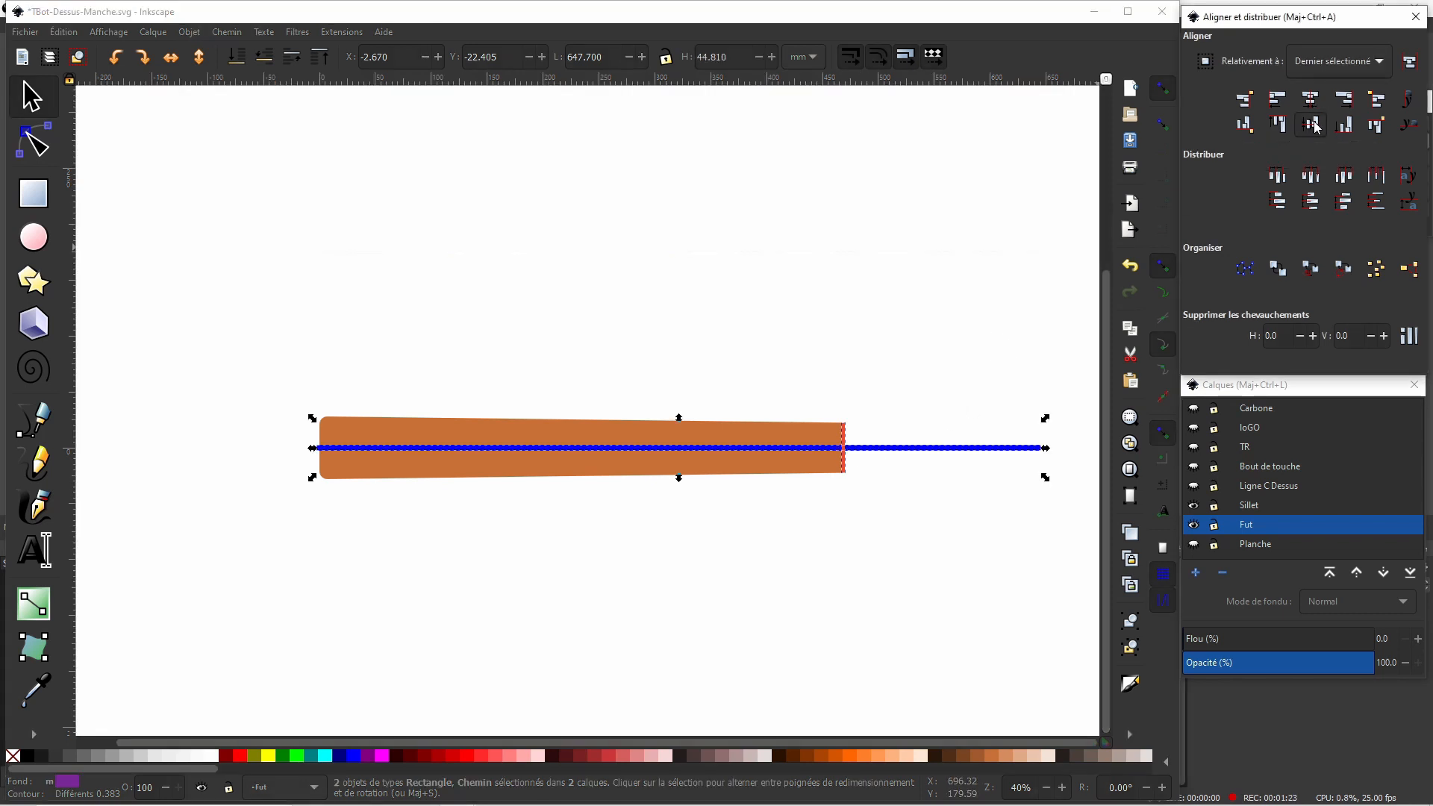
click(1247, 99)
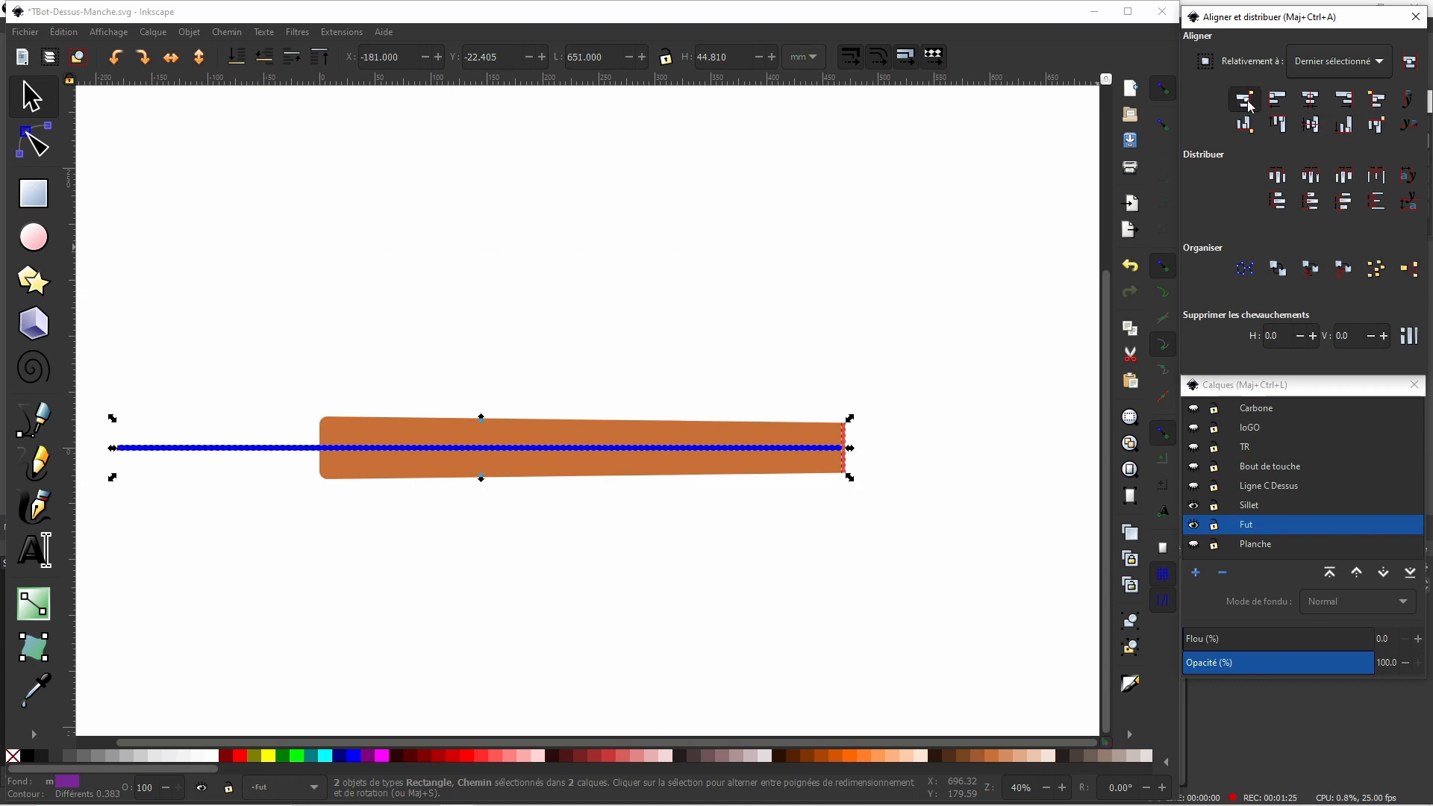
click(929, 220)
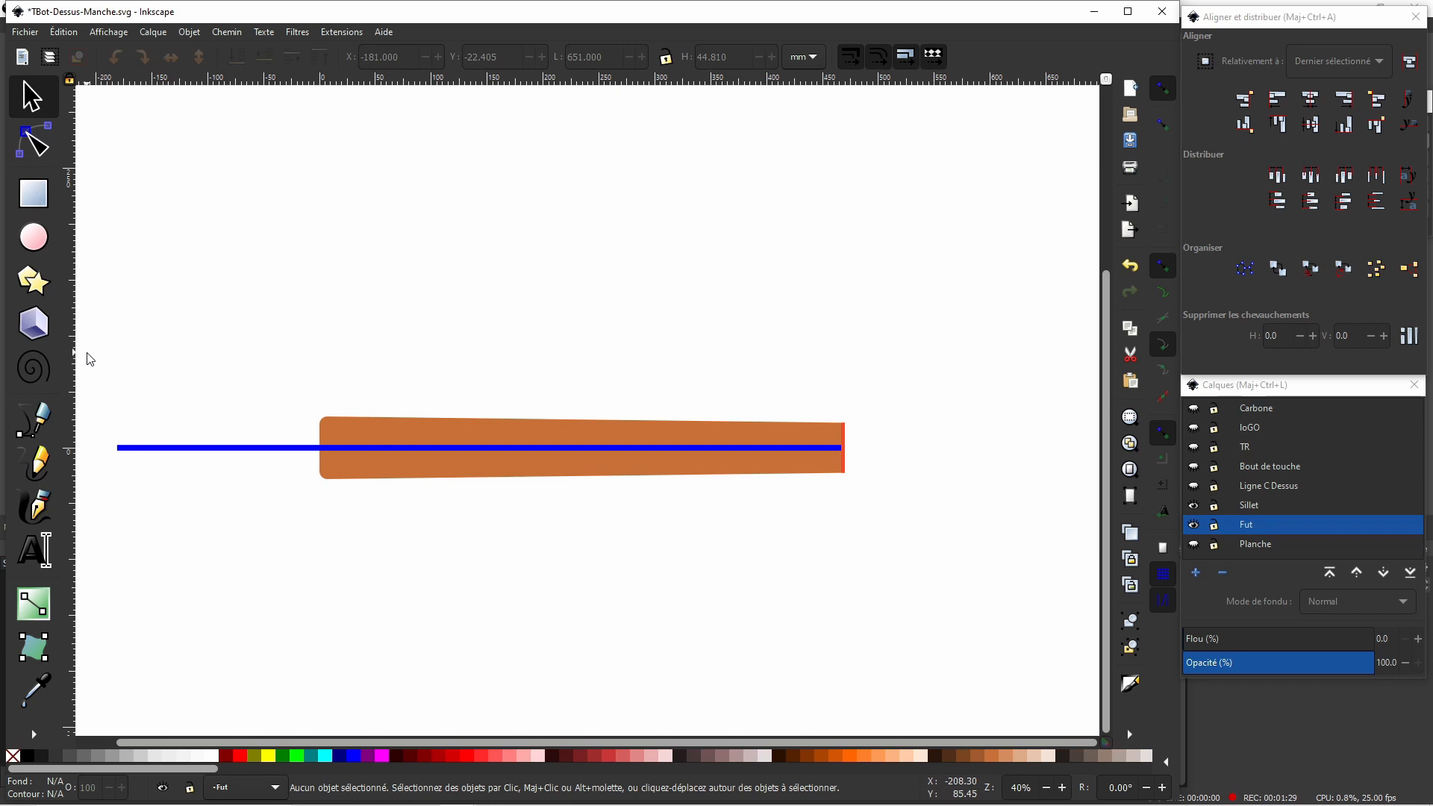
Copy the neck, nut and blue scale bar together and paste them into the Tele-Body-top.svg drawing.
drag(88, 352, 888, 557)
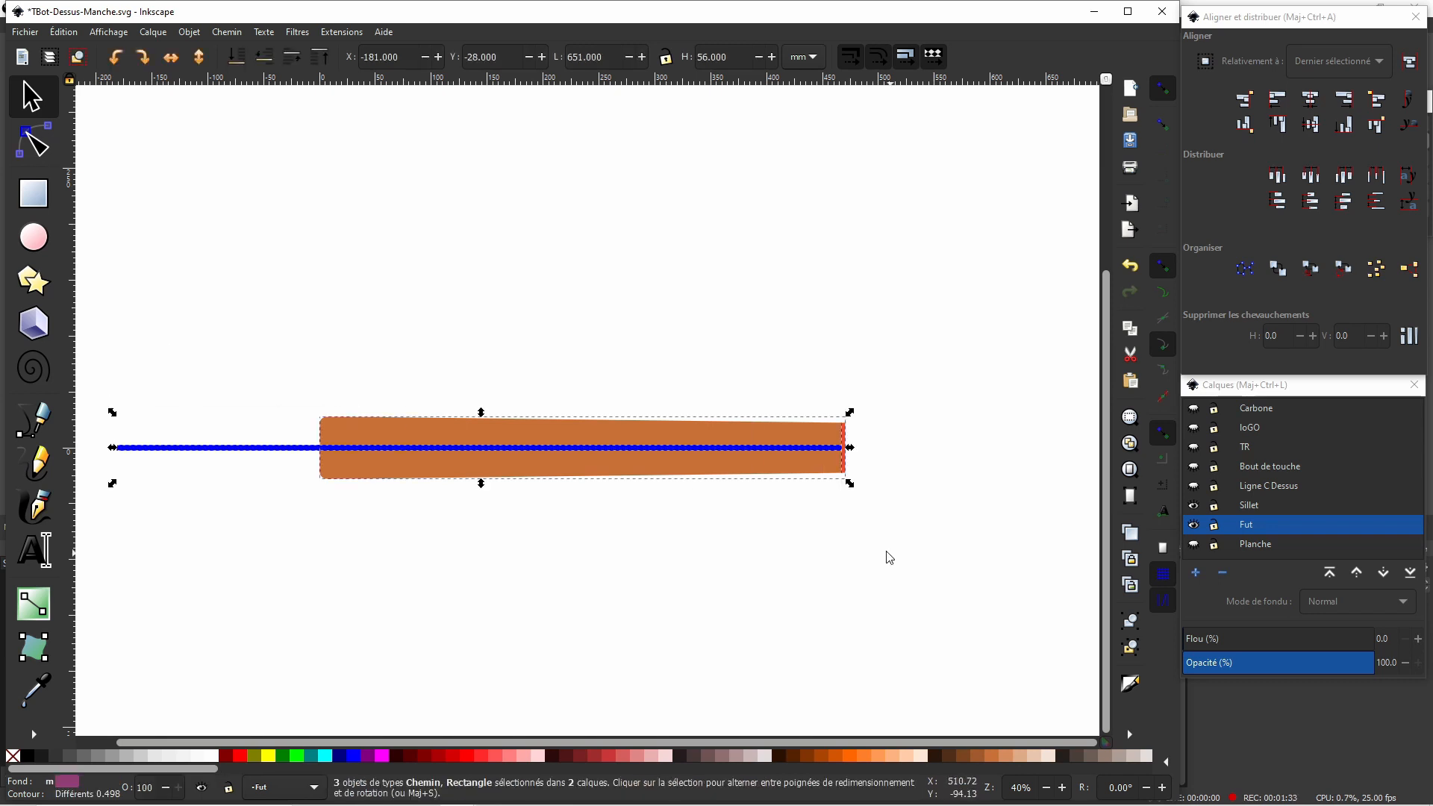
right_click(646, 476)
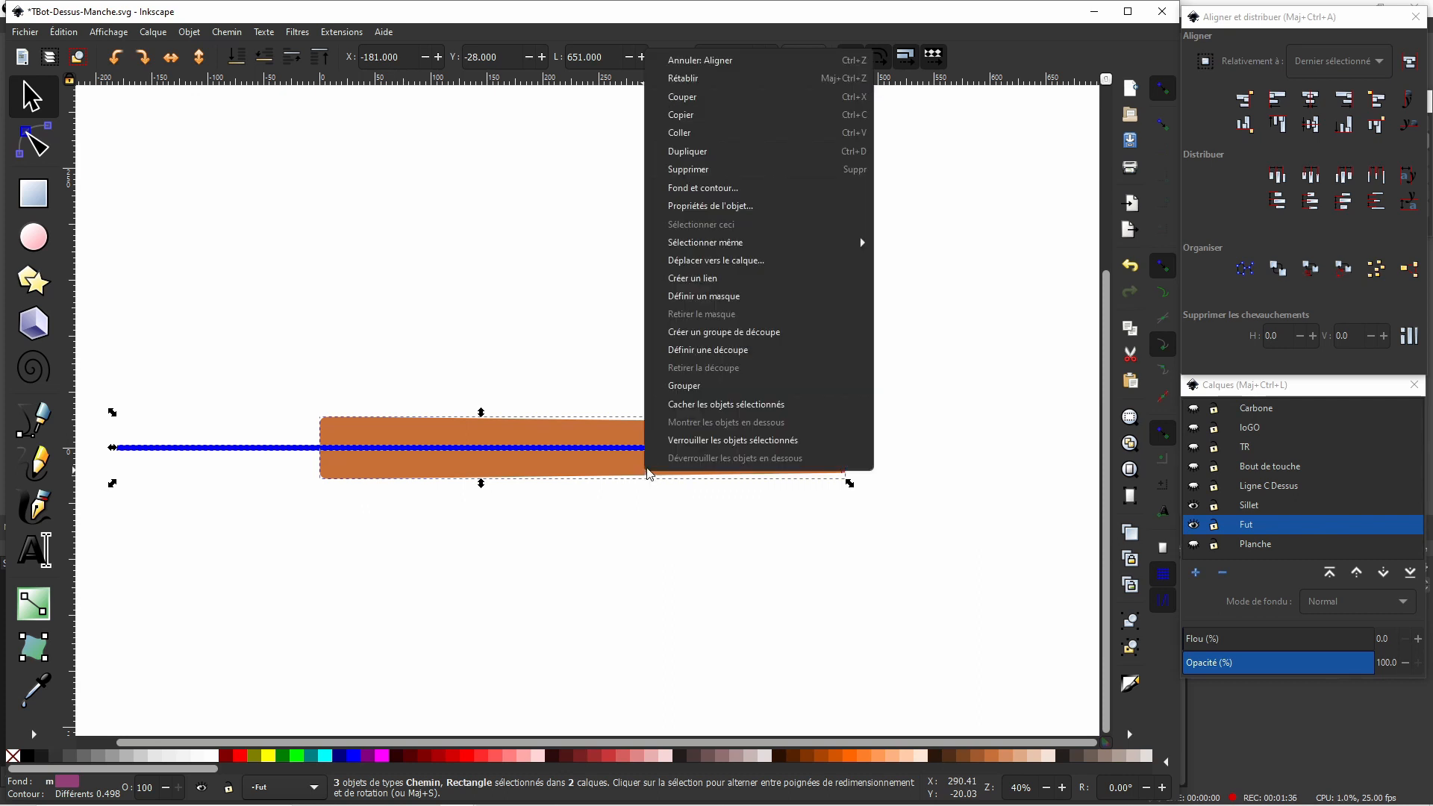
click(735, 119)
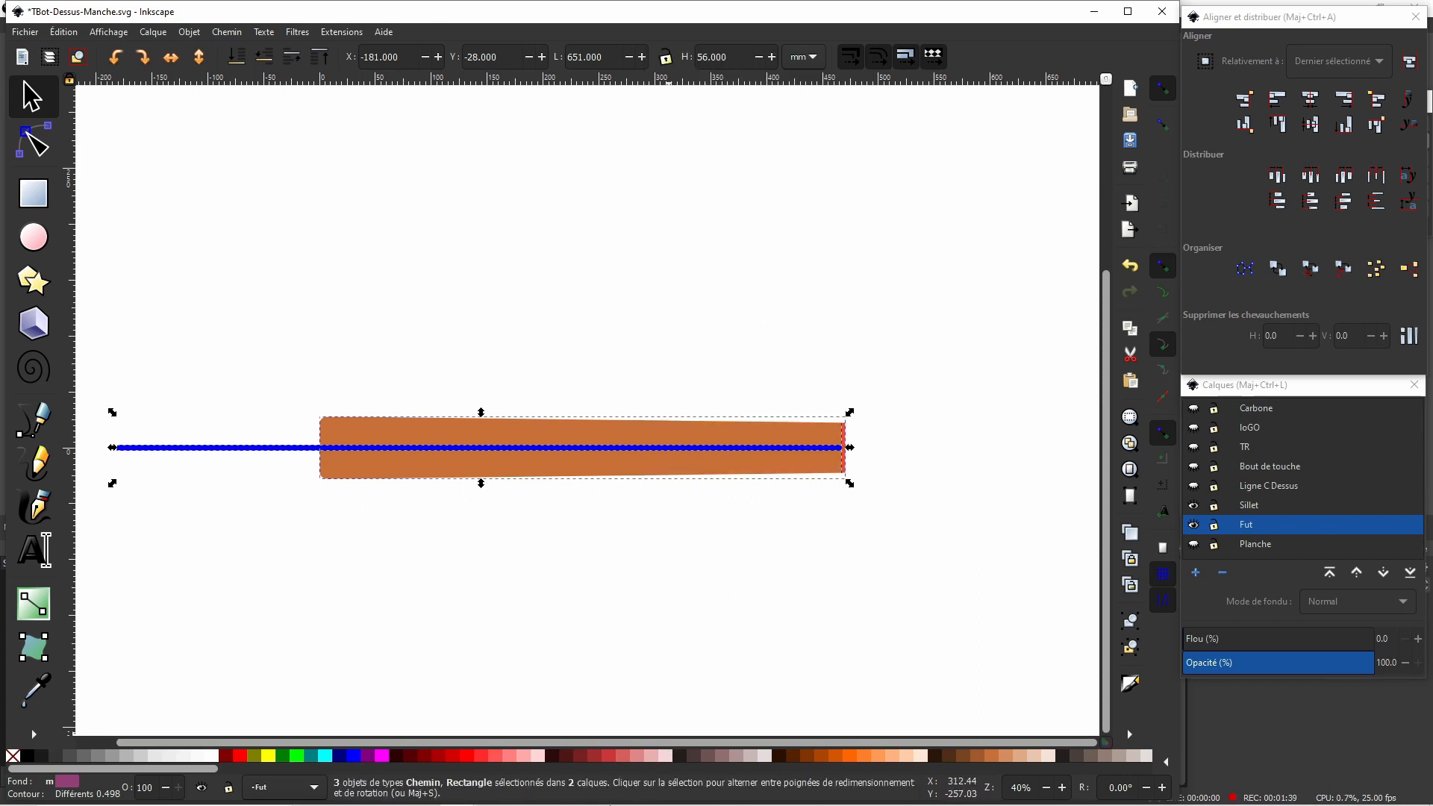
mouse_move(458, 792)
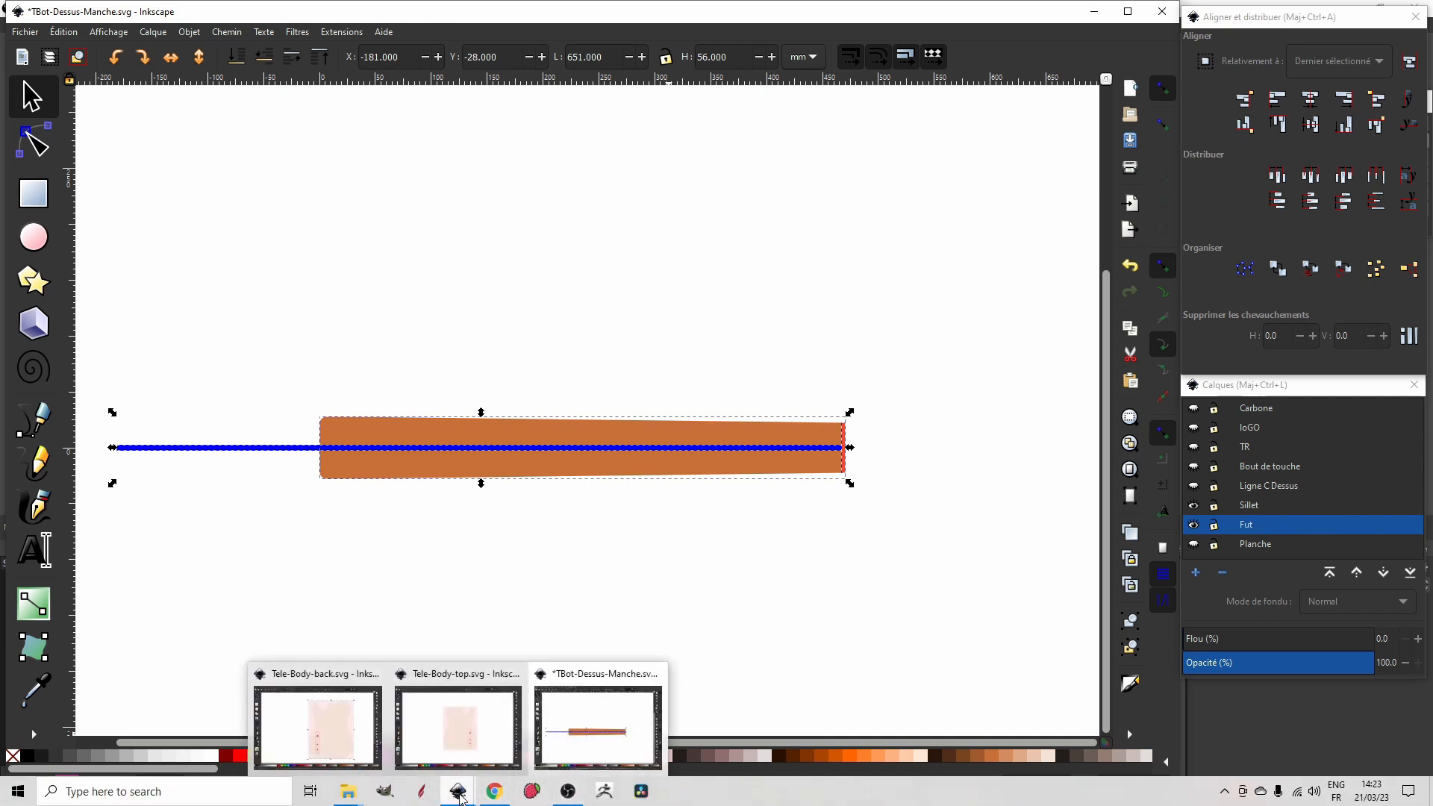
click(434, 737)
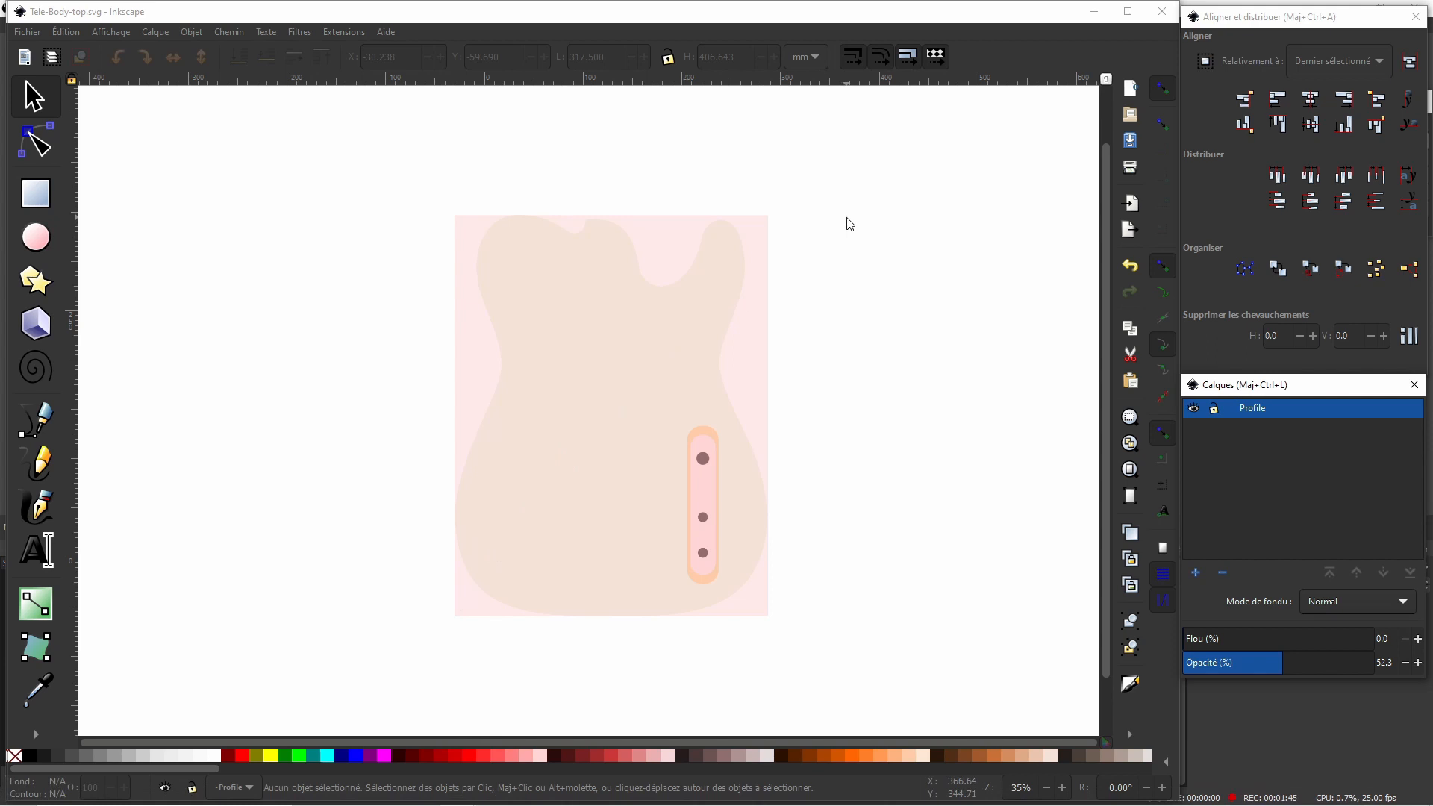
right_click(848, 224)
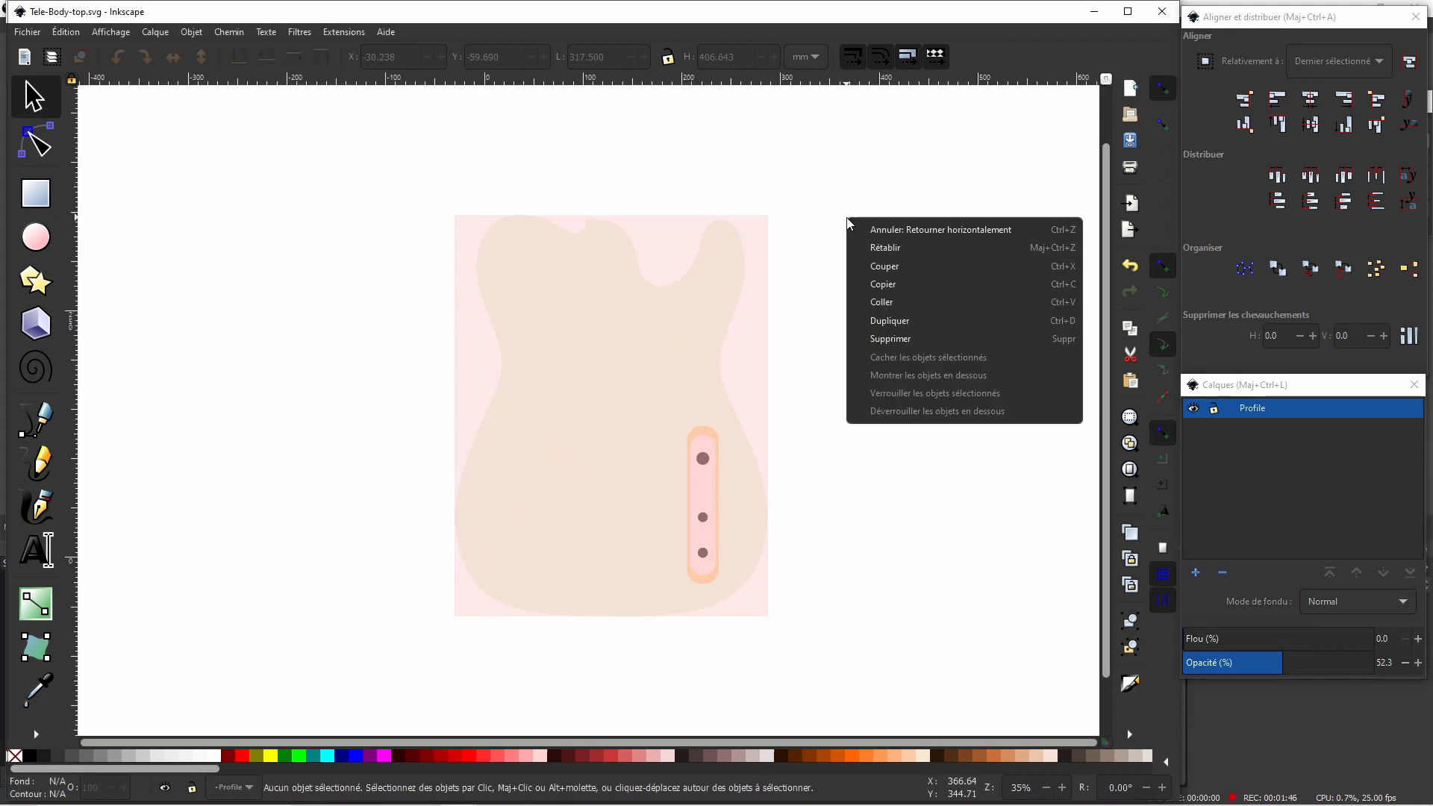
click(887, 303)
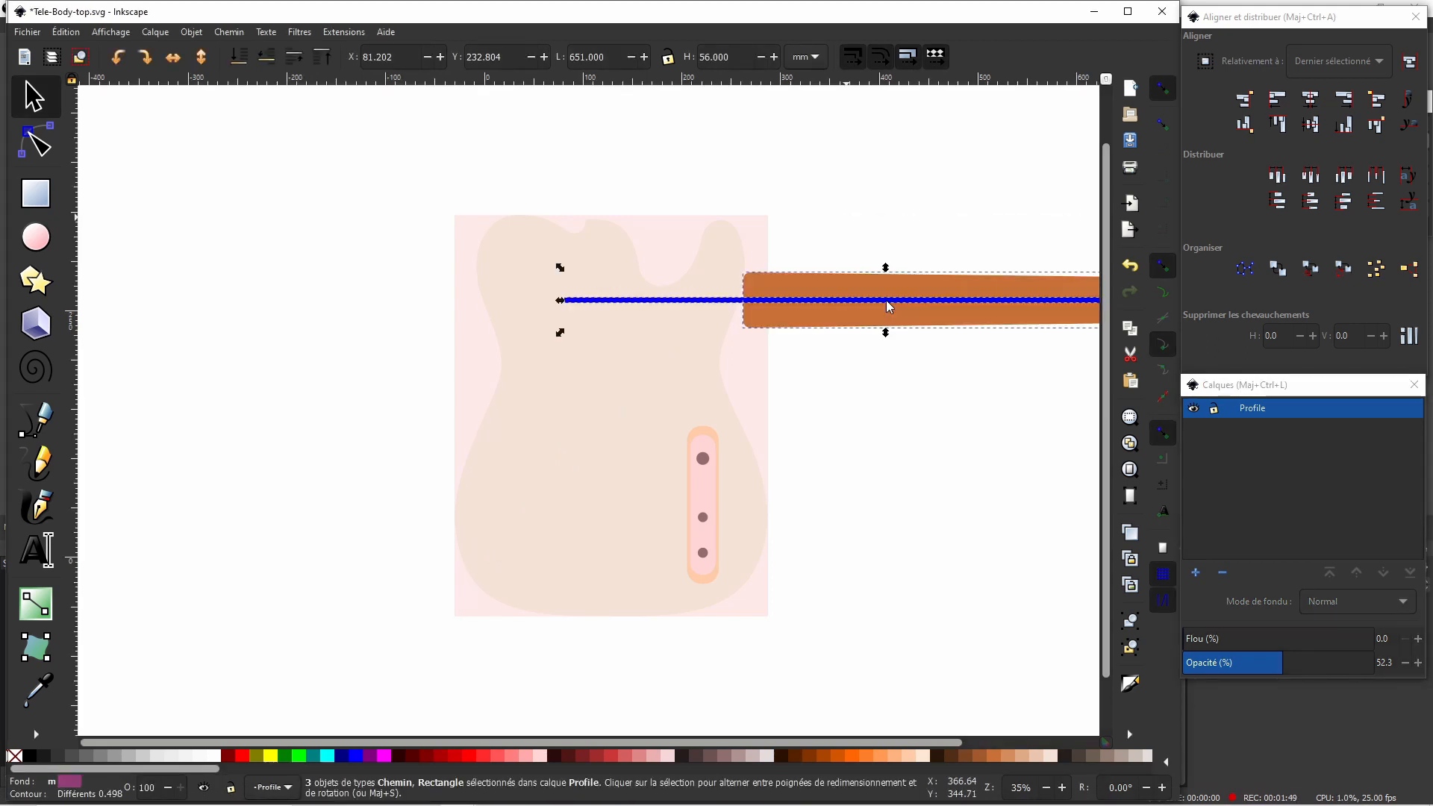
Group the pasted neck, nut and scale bar, and rotate the group 90° anticlockwise.
click(1129, 621)
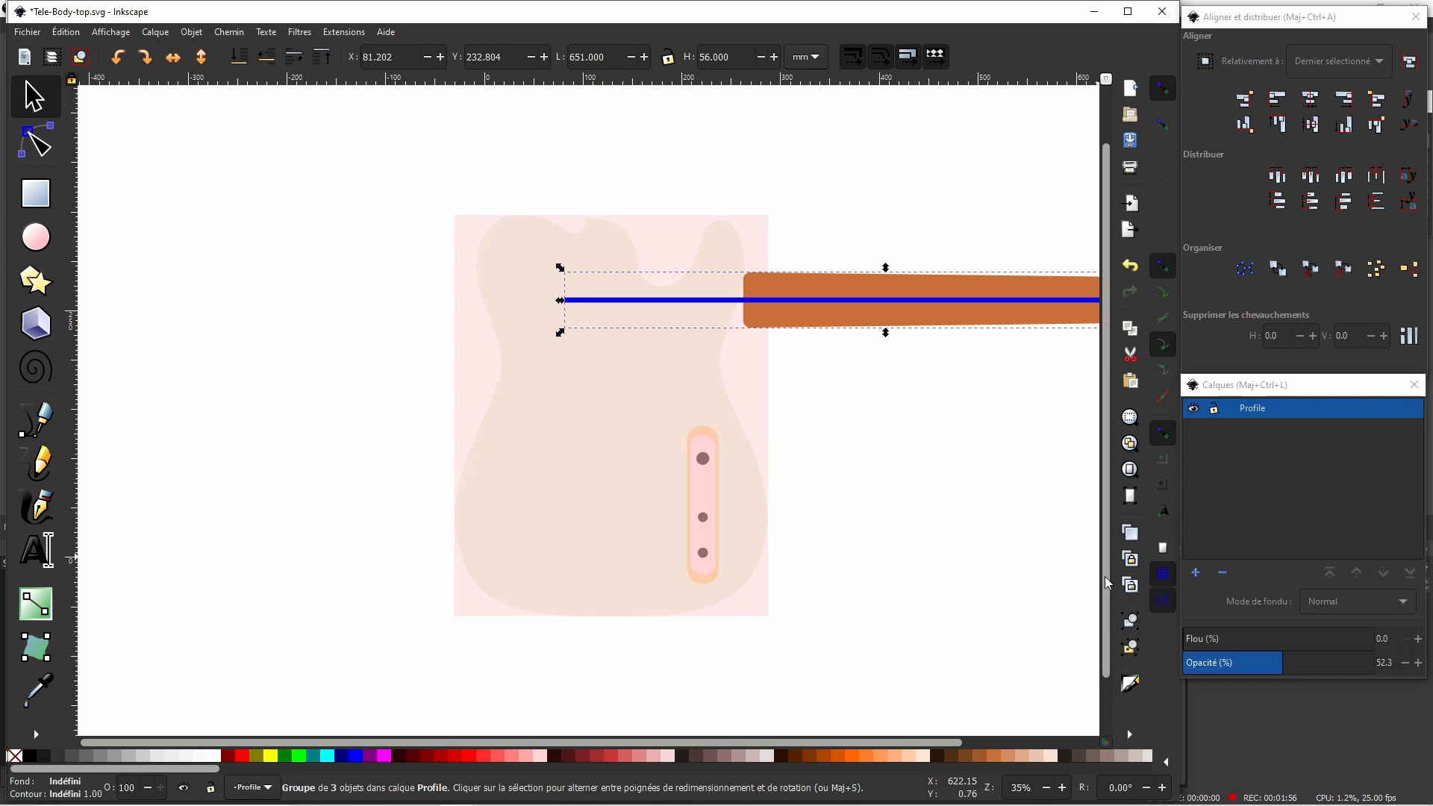
click(190, 32)
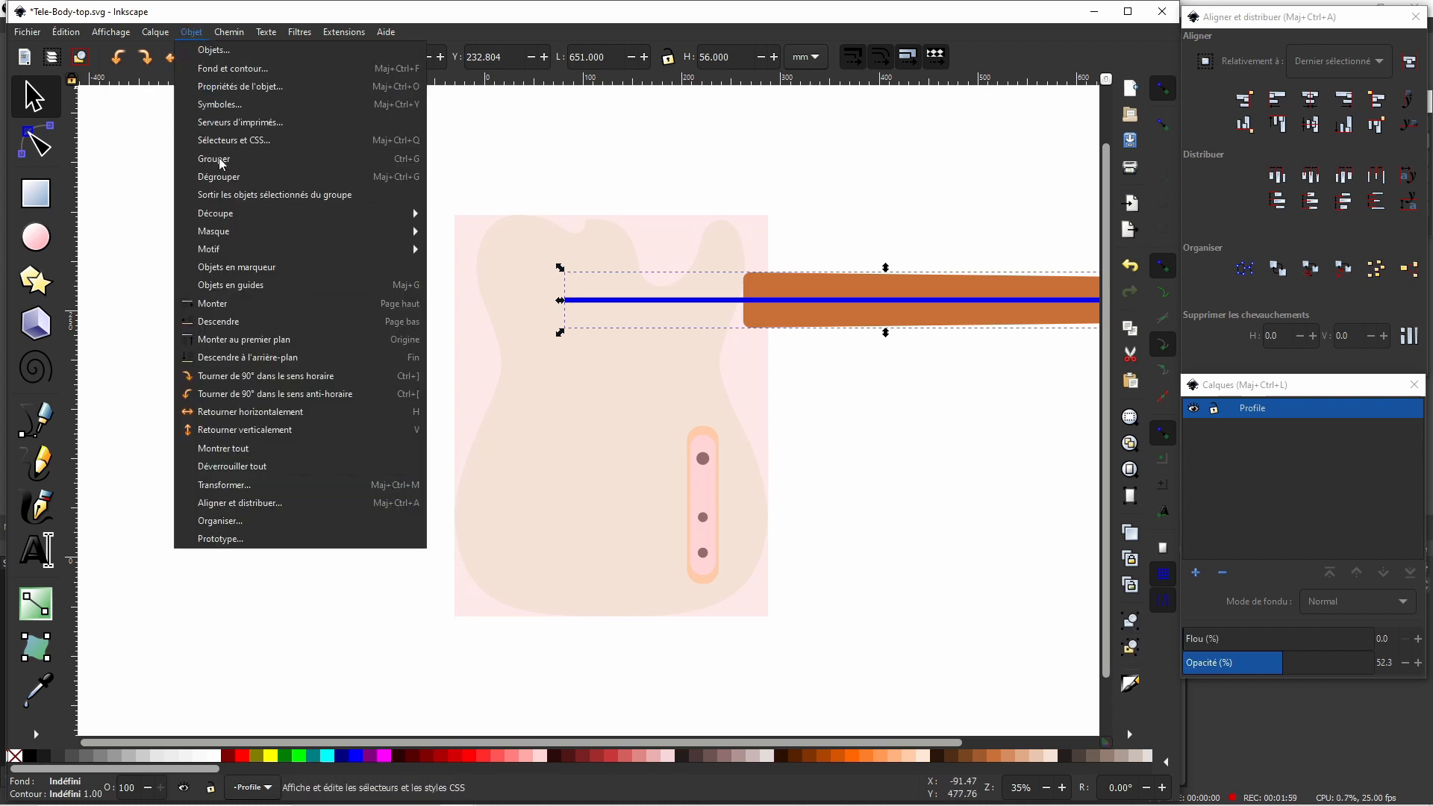
click(263, 397)
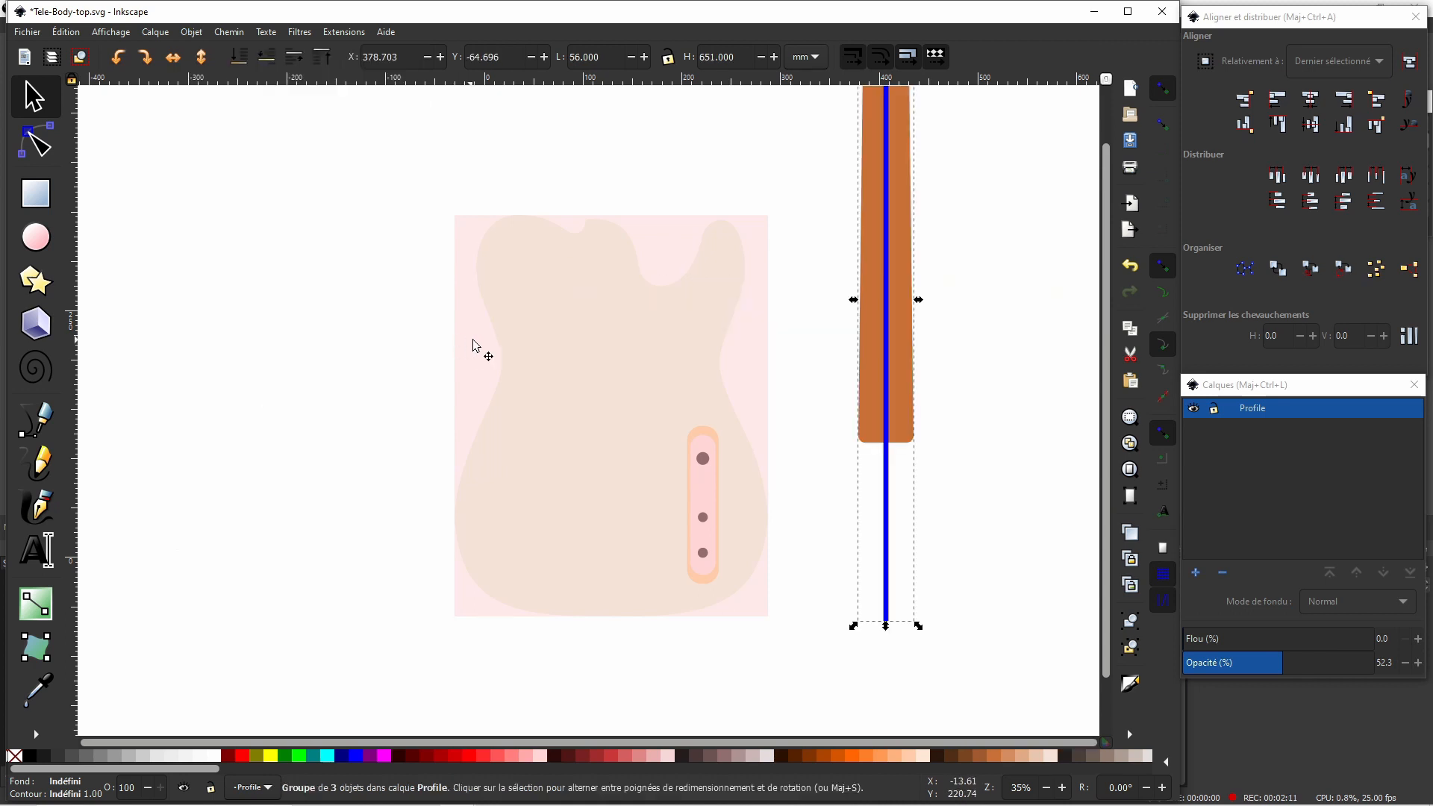
Centre the neck group horizontally on the guitar body.
shift+click(501, 344)
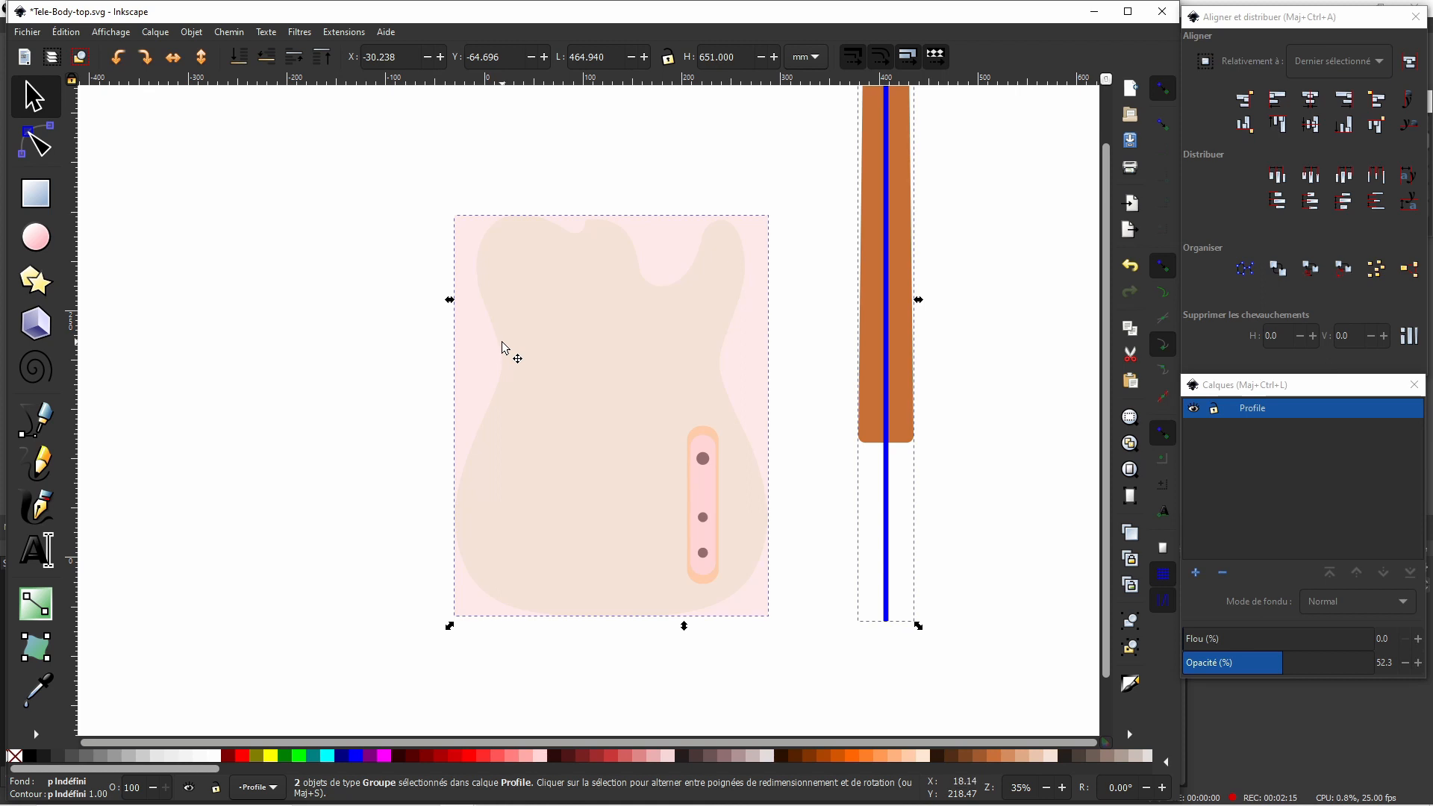
click(1315, 99)
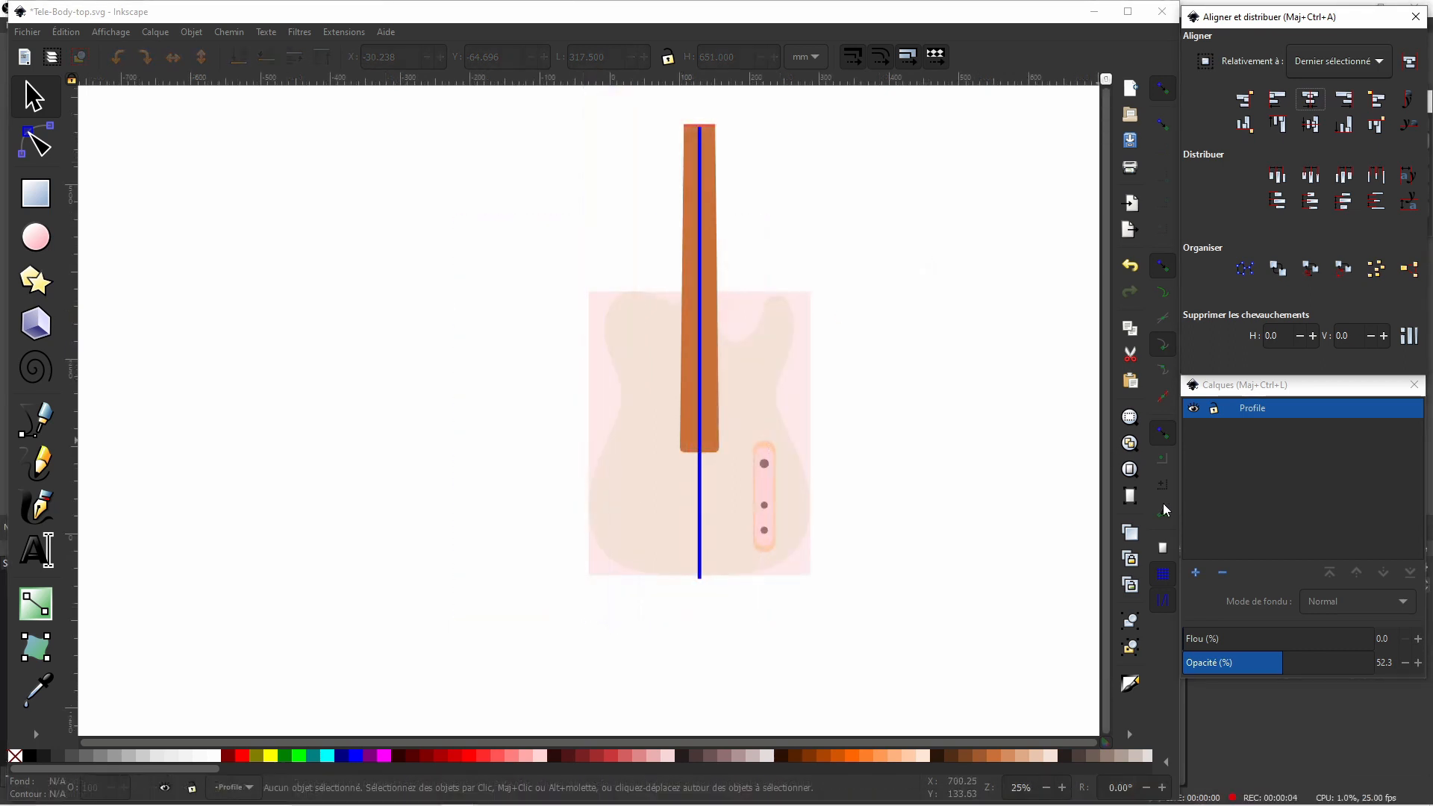
Add two layers named Neck and Diapason above the Profile layer.
click(1196, 573)
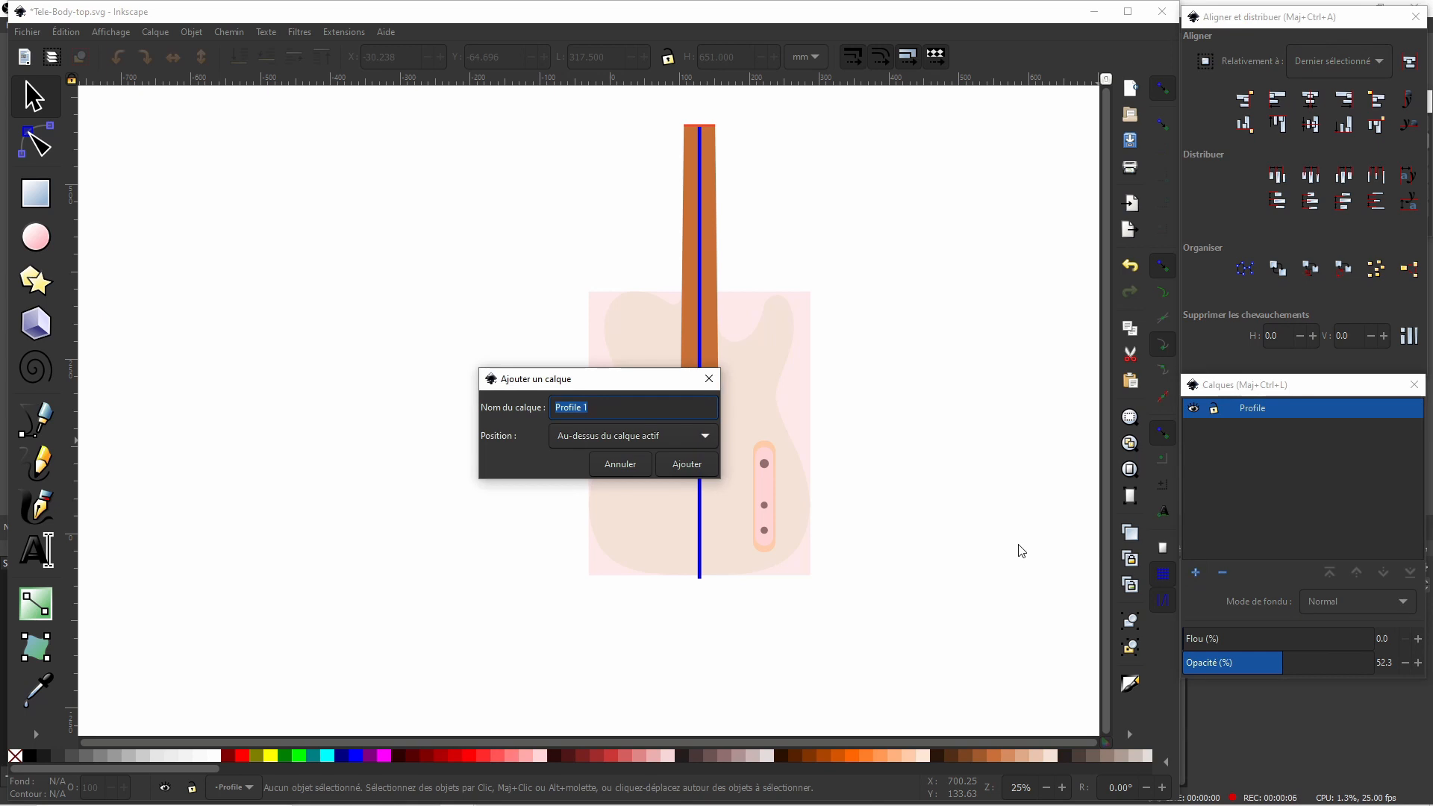
key(BackSpace)
key(Return)
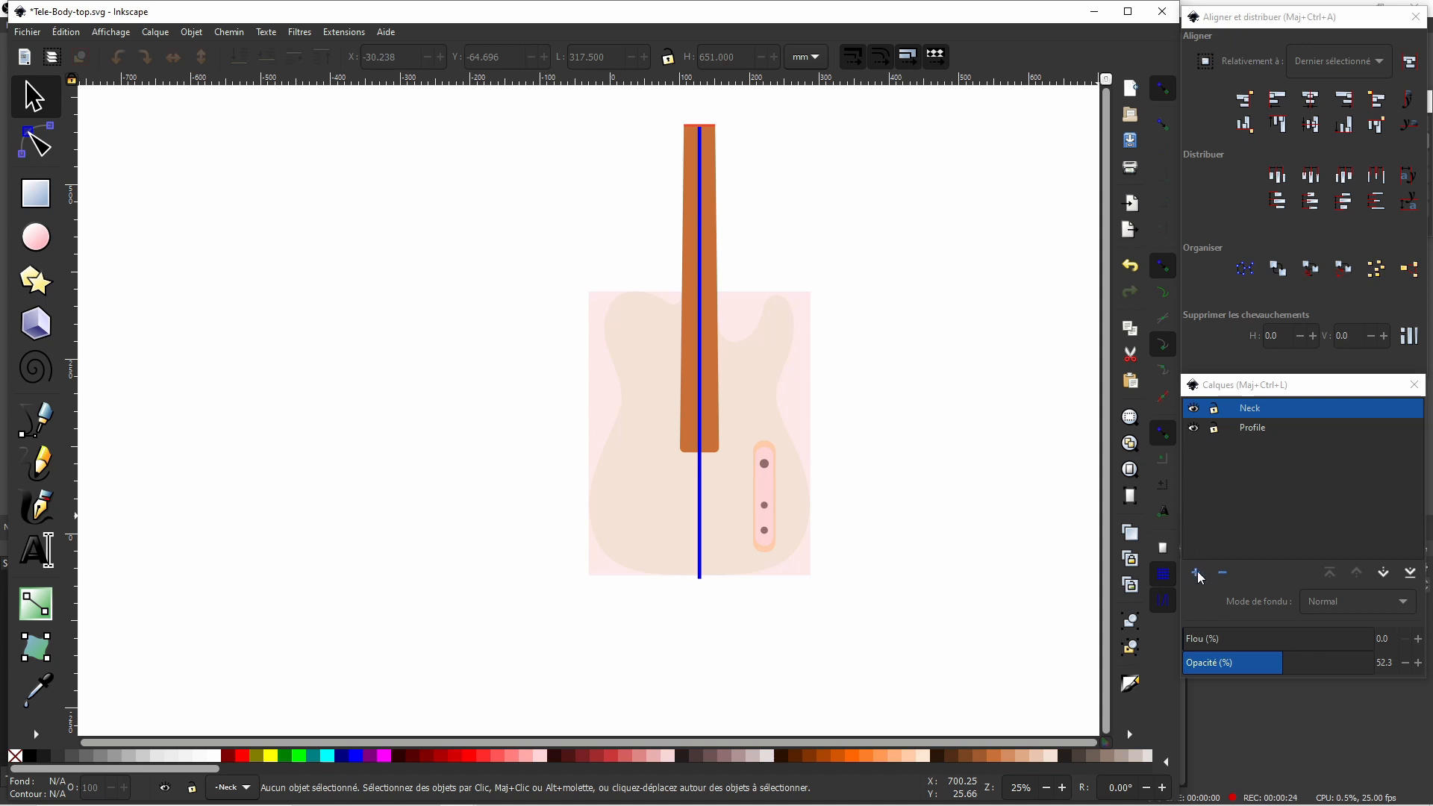
click(1196, 572)
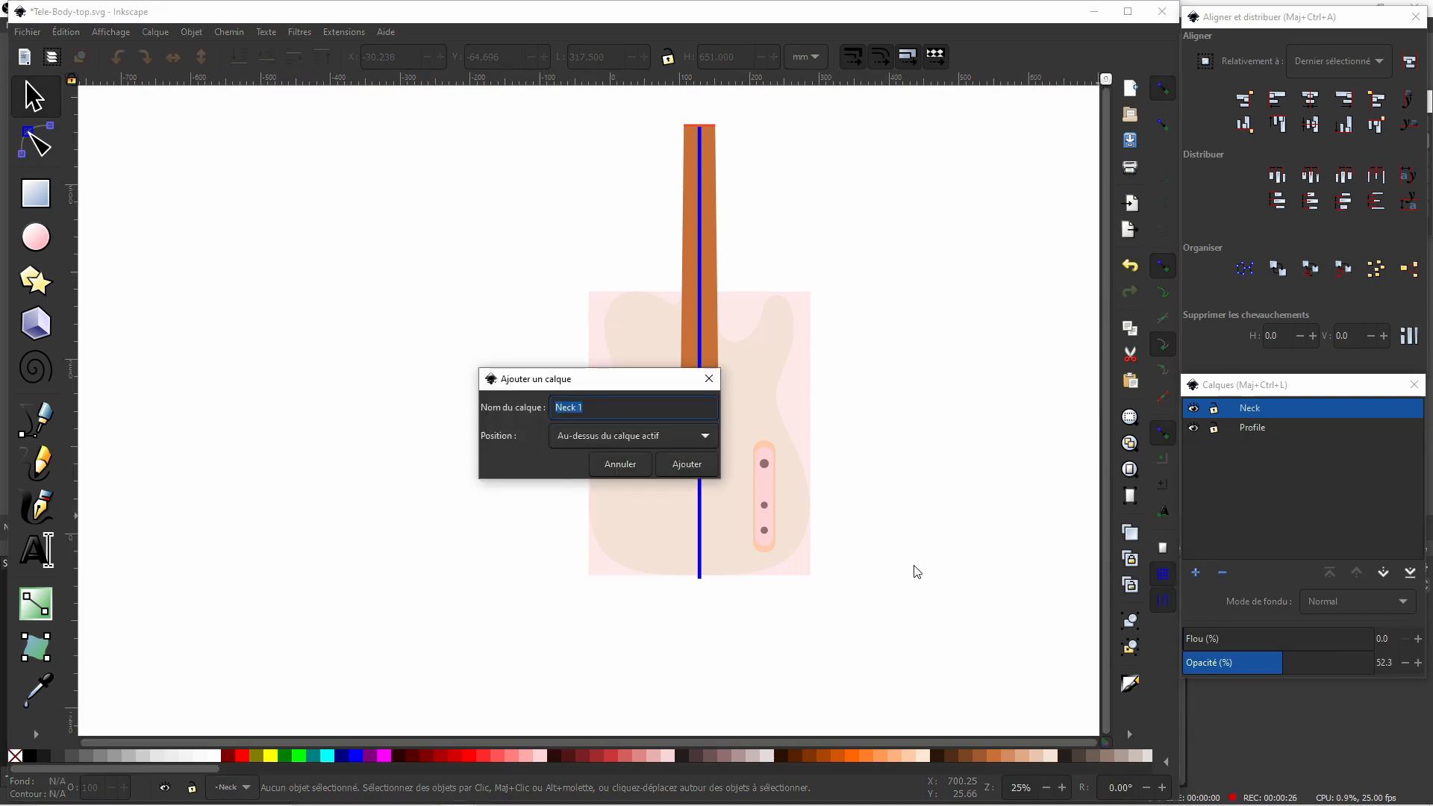
text(Diapason)
key(Return)
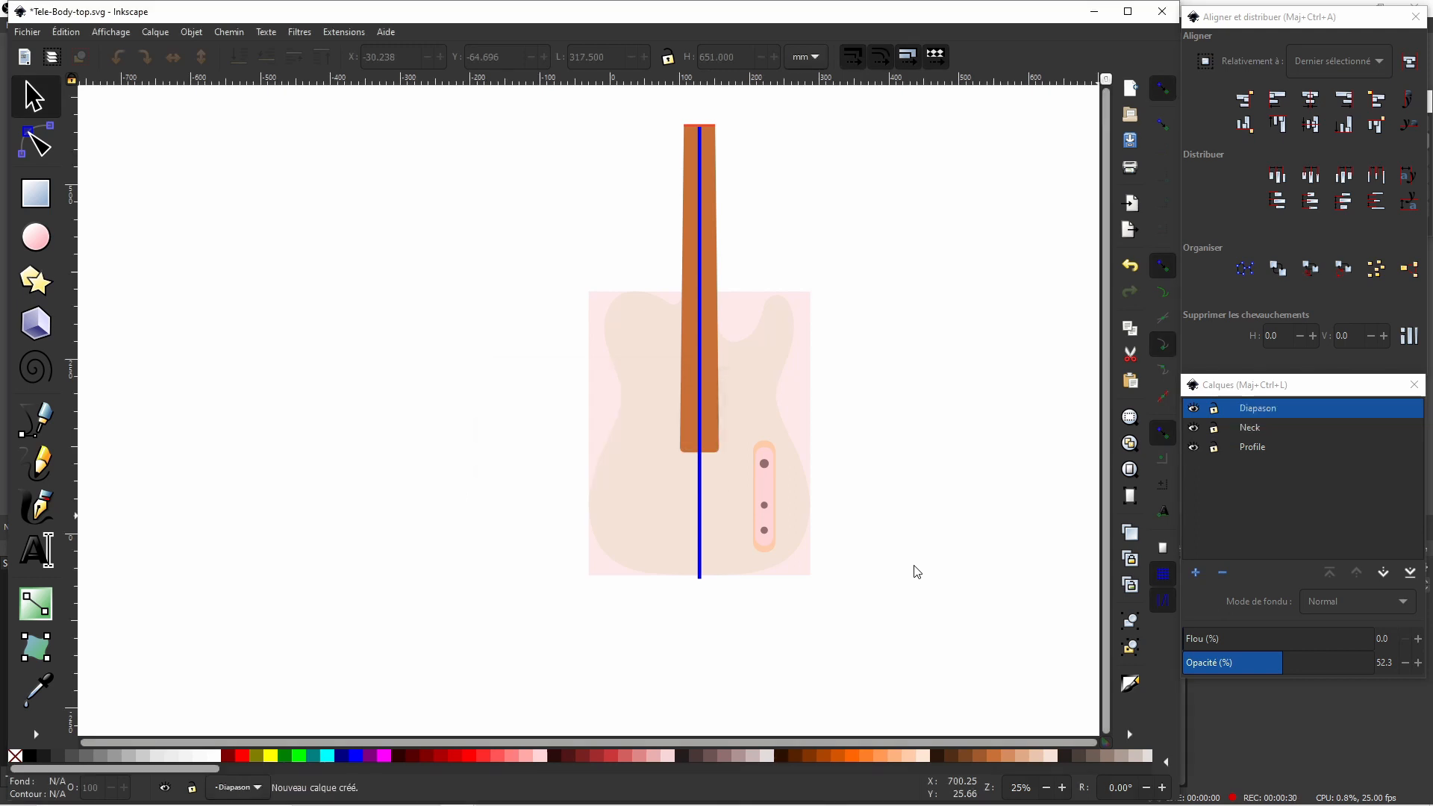
Ungroup the pasted neck group and move the blue scale bar to the Diapason layer.
click(706, 247)
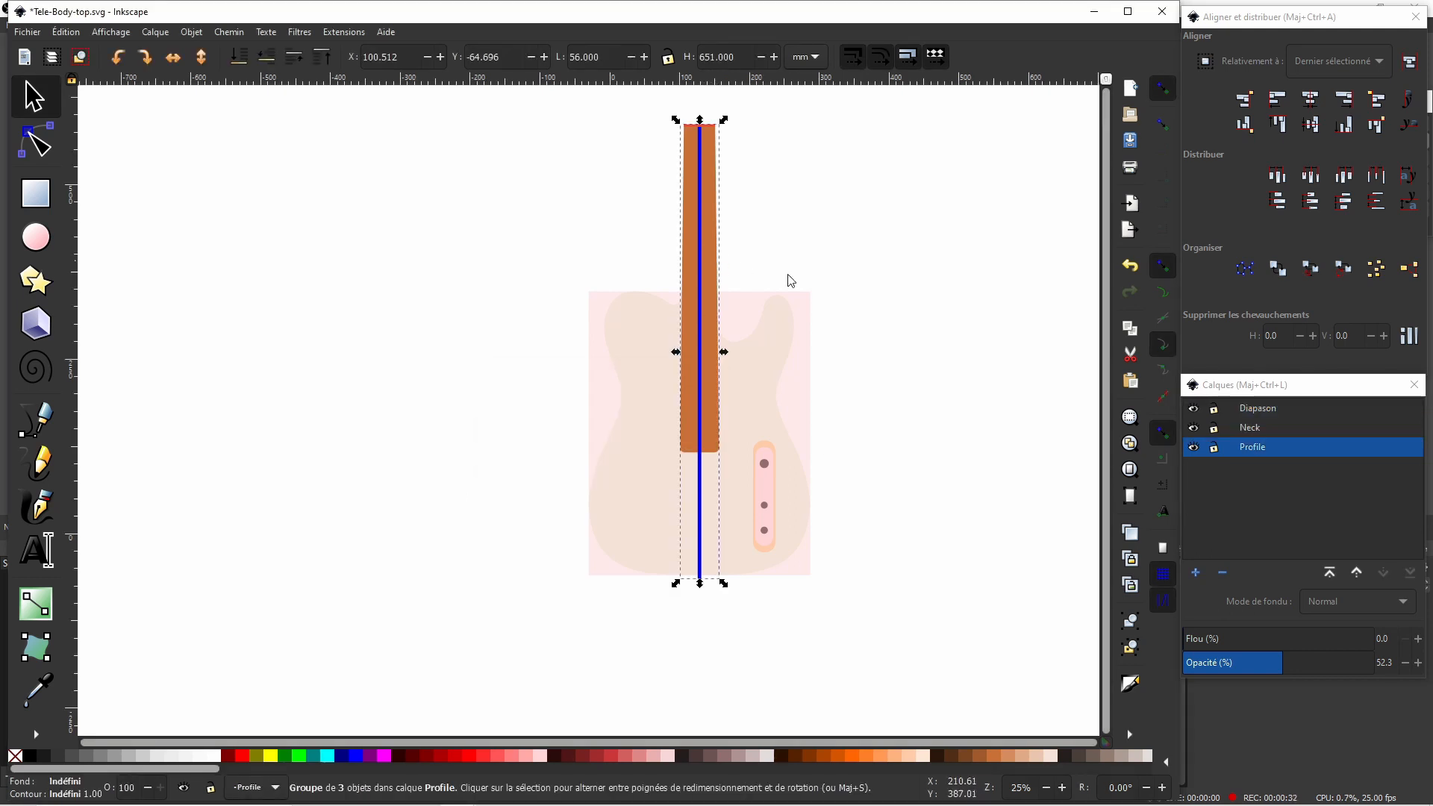
click(965, 403)
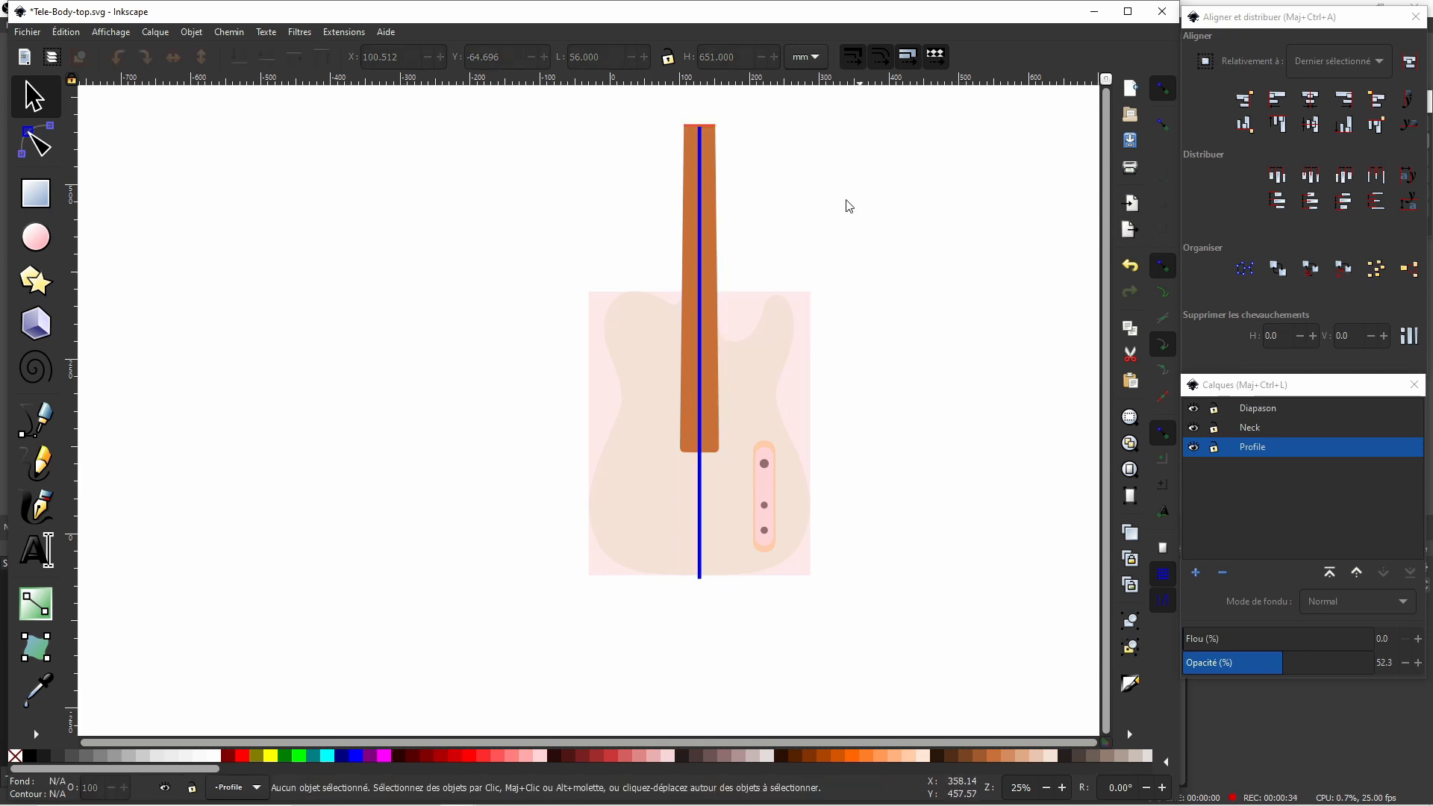
ctrl+click(701, 257)
right_click(701, 256)
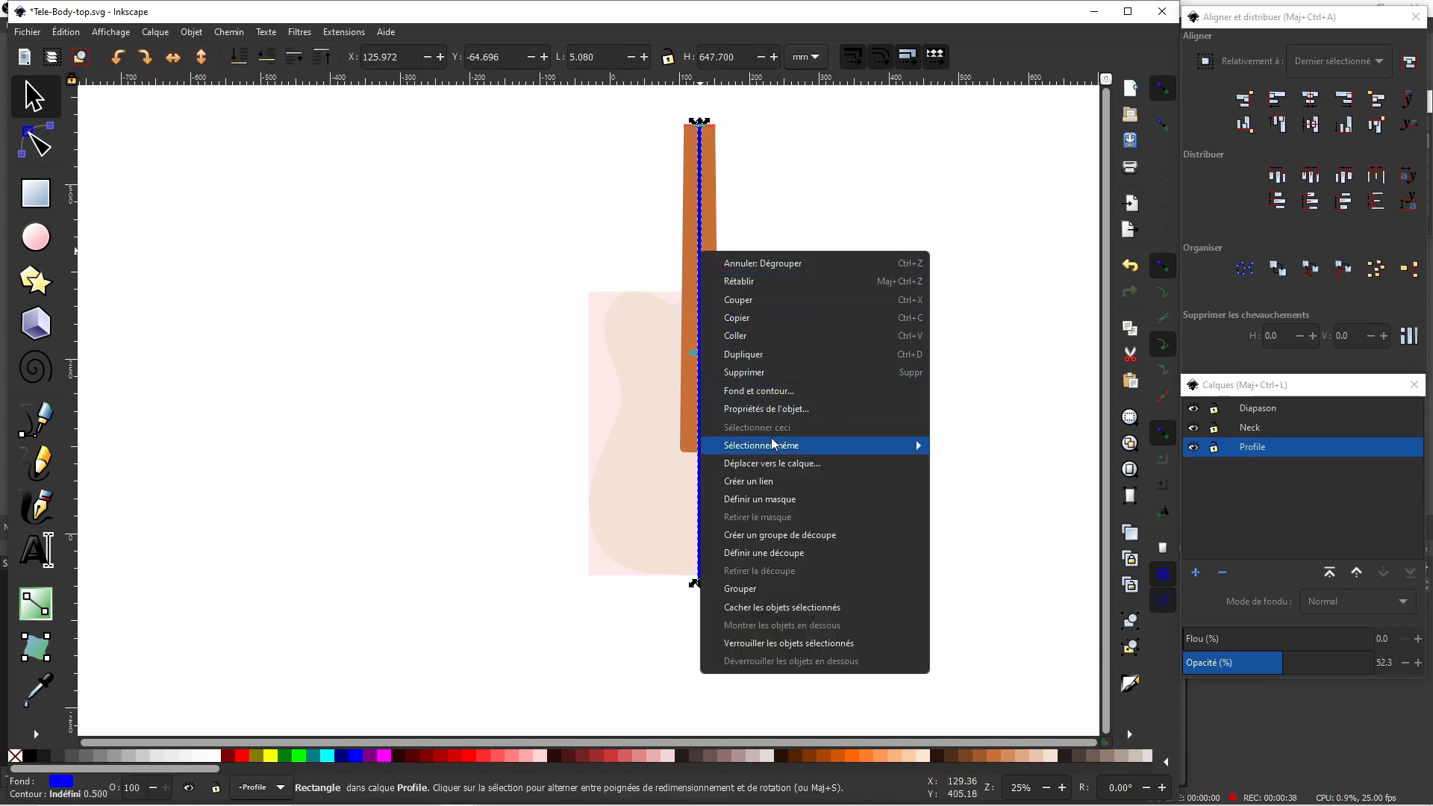
click(776, 463)
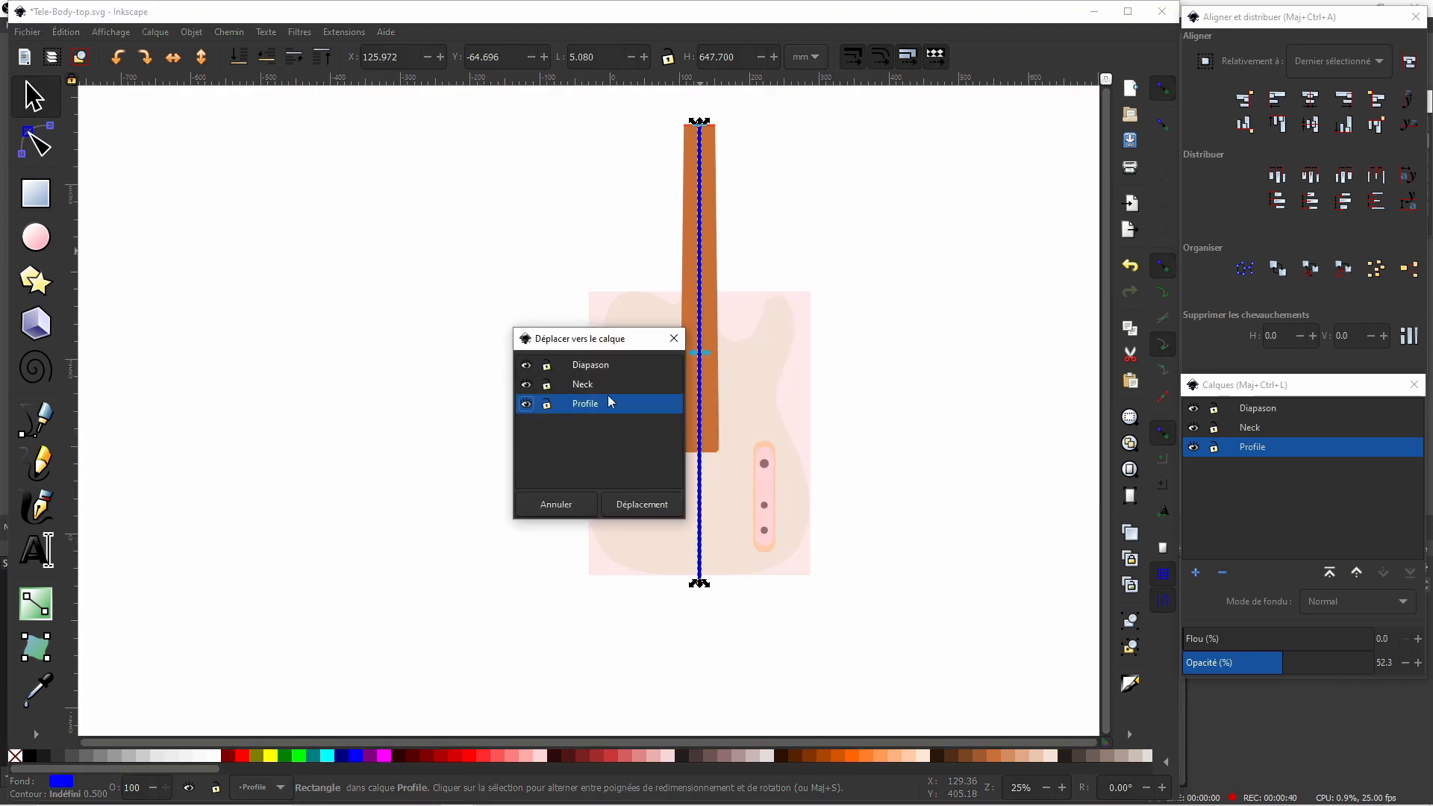
click(598, 366)
click(642, 505)
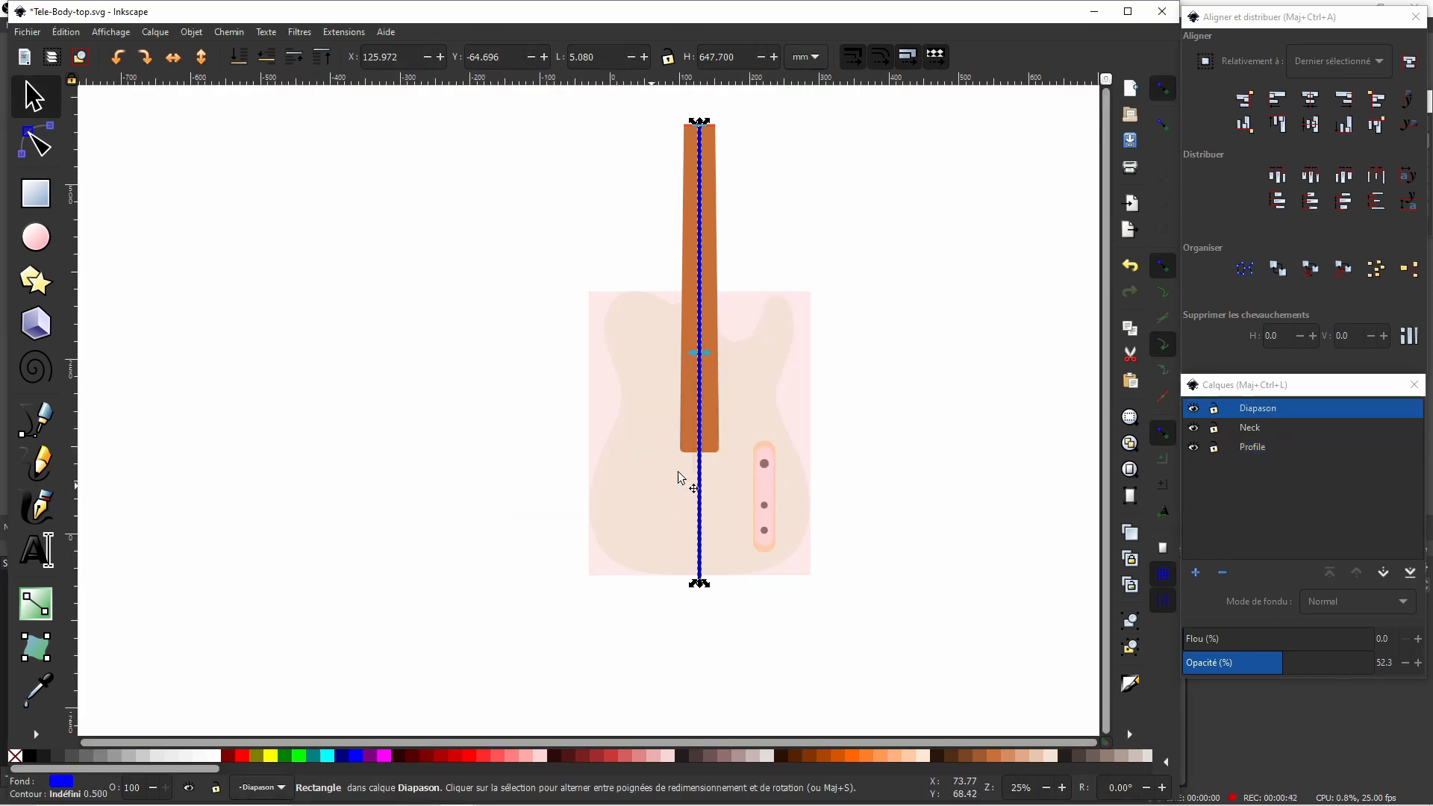
click(918, 254)
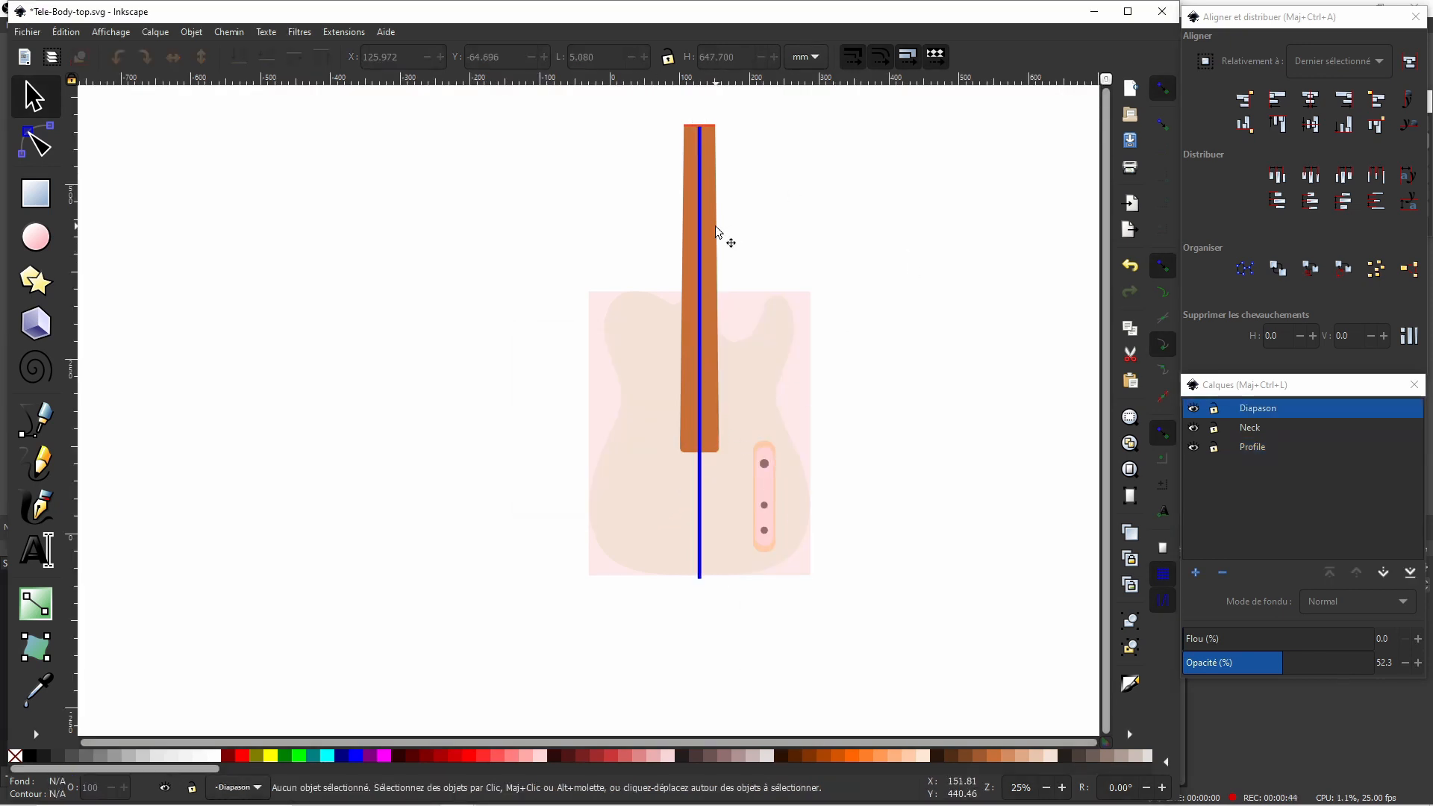
Move the brown neck shape from the Profile layer to the Neck layer.
click(716, 229)
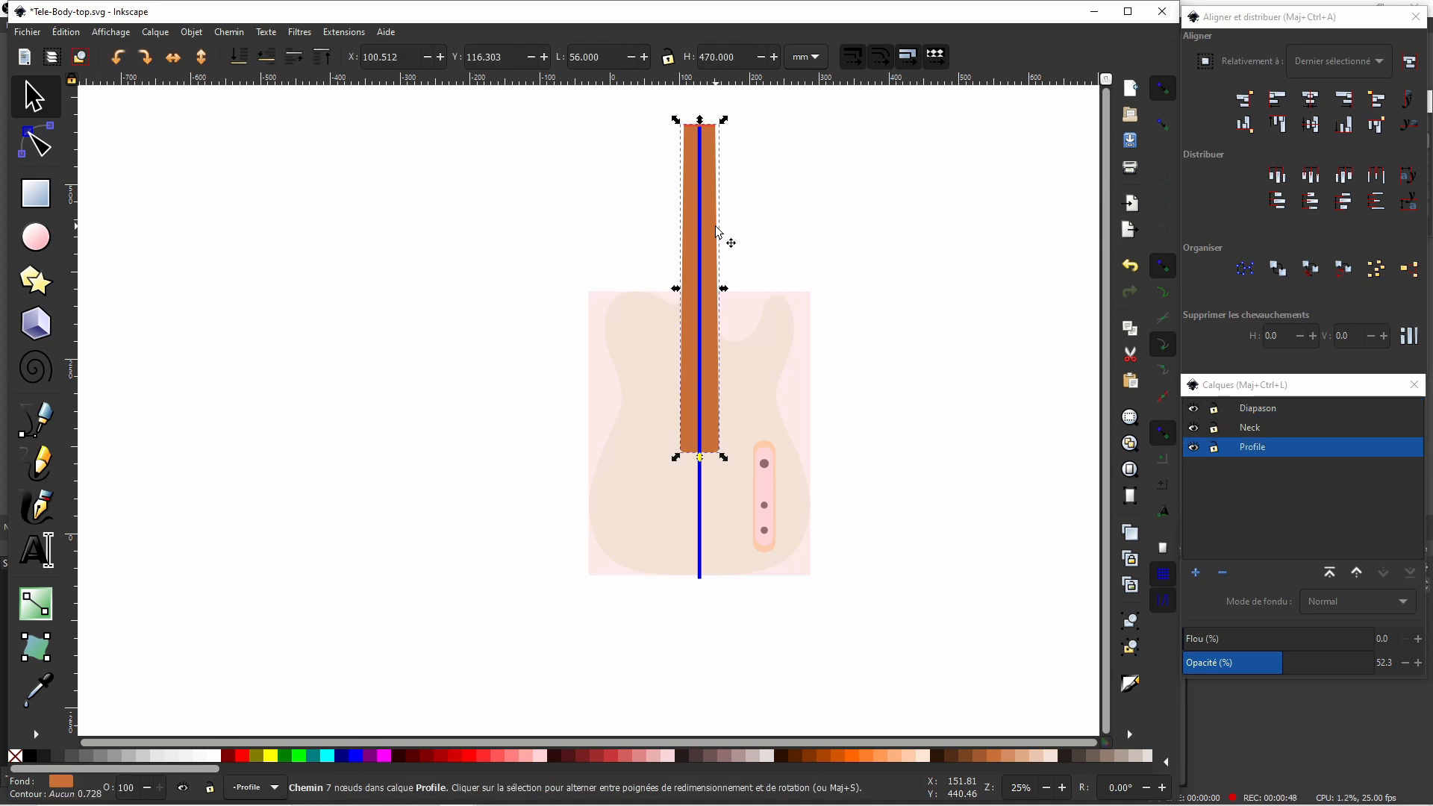
right_click(715, 230)
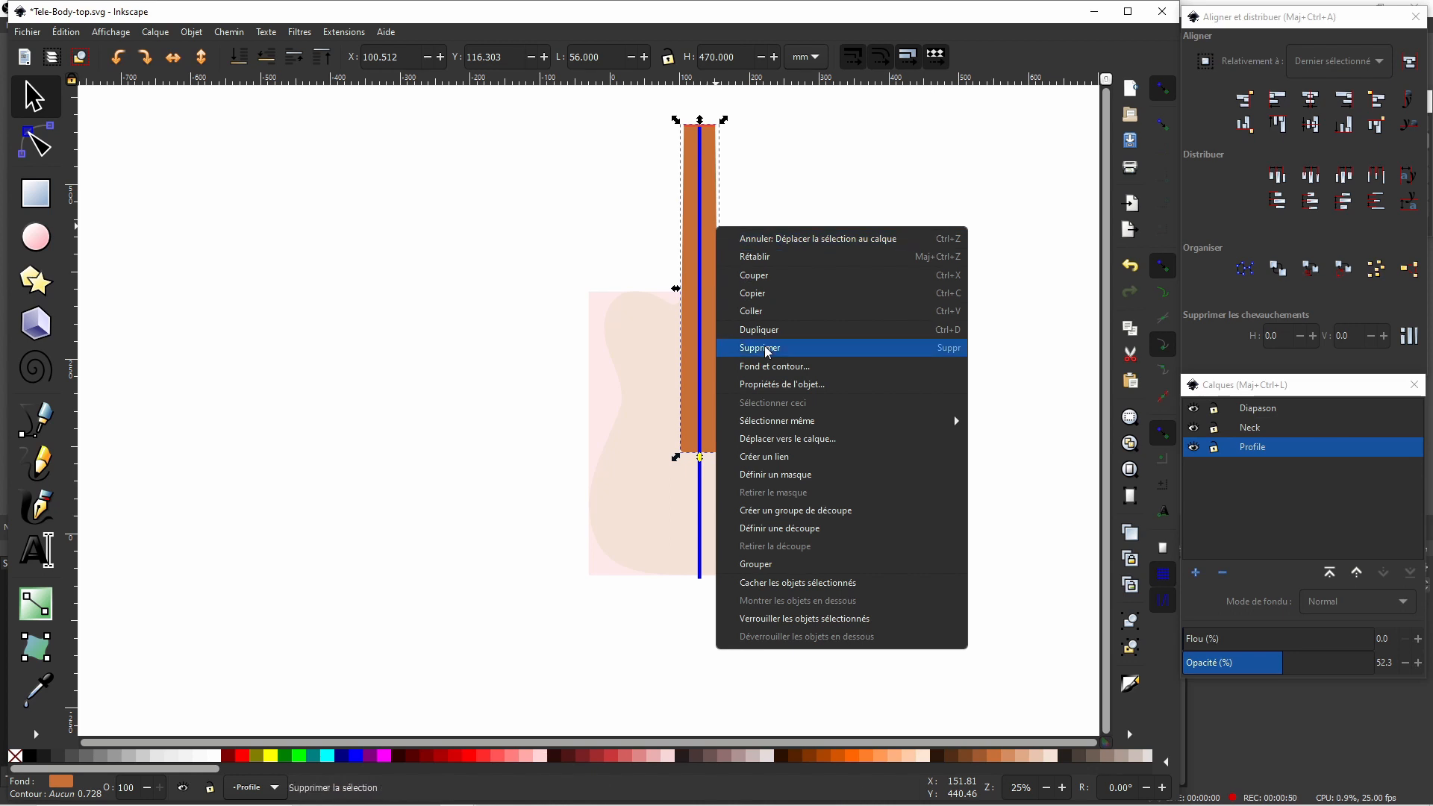
click(788, 438)
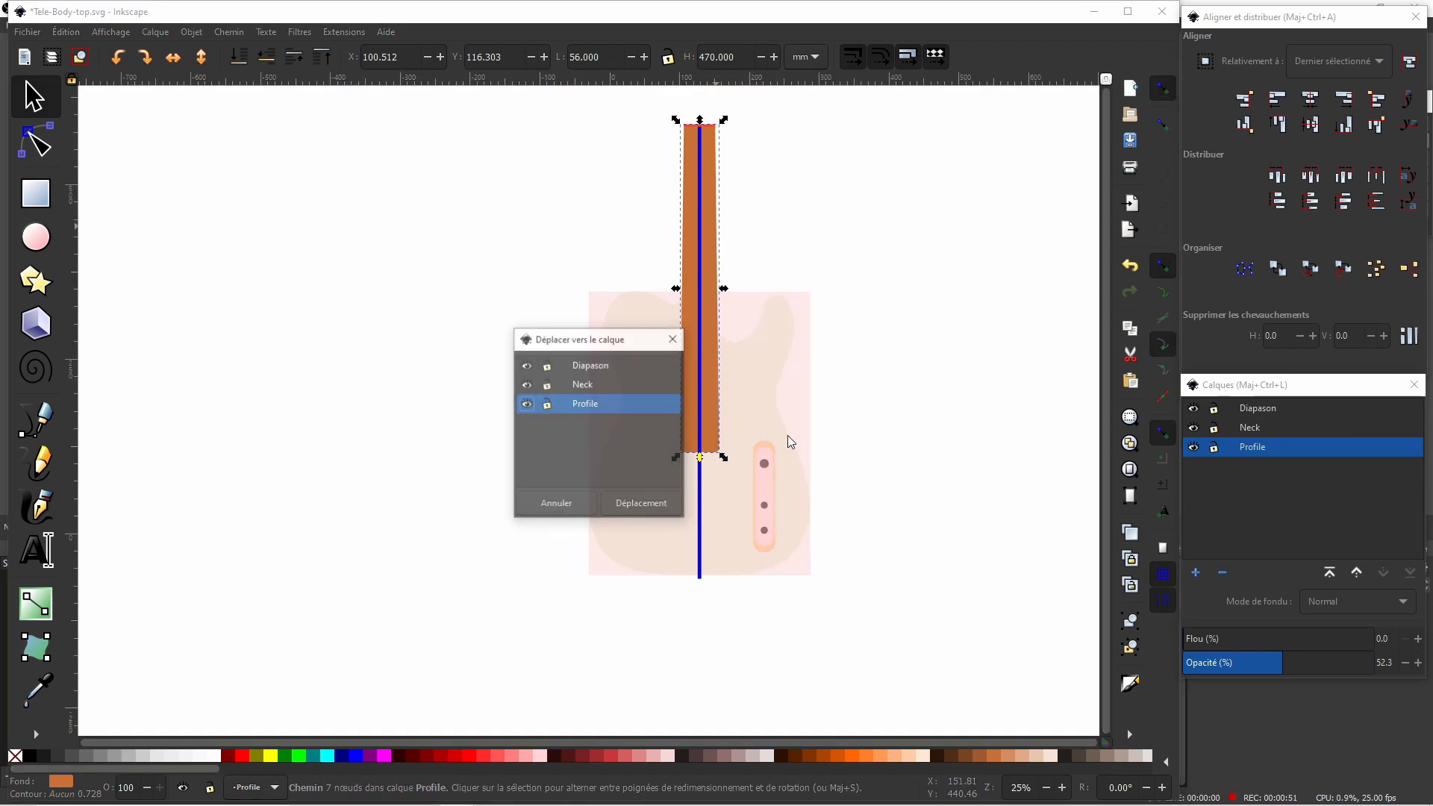
click(596, 387)
click(639, 503)
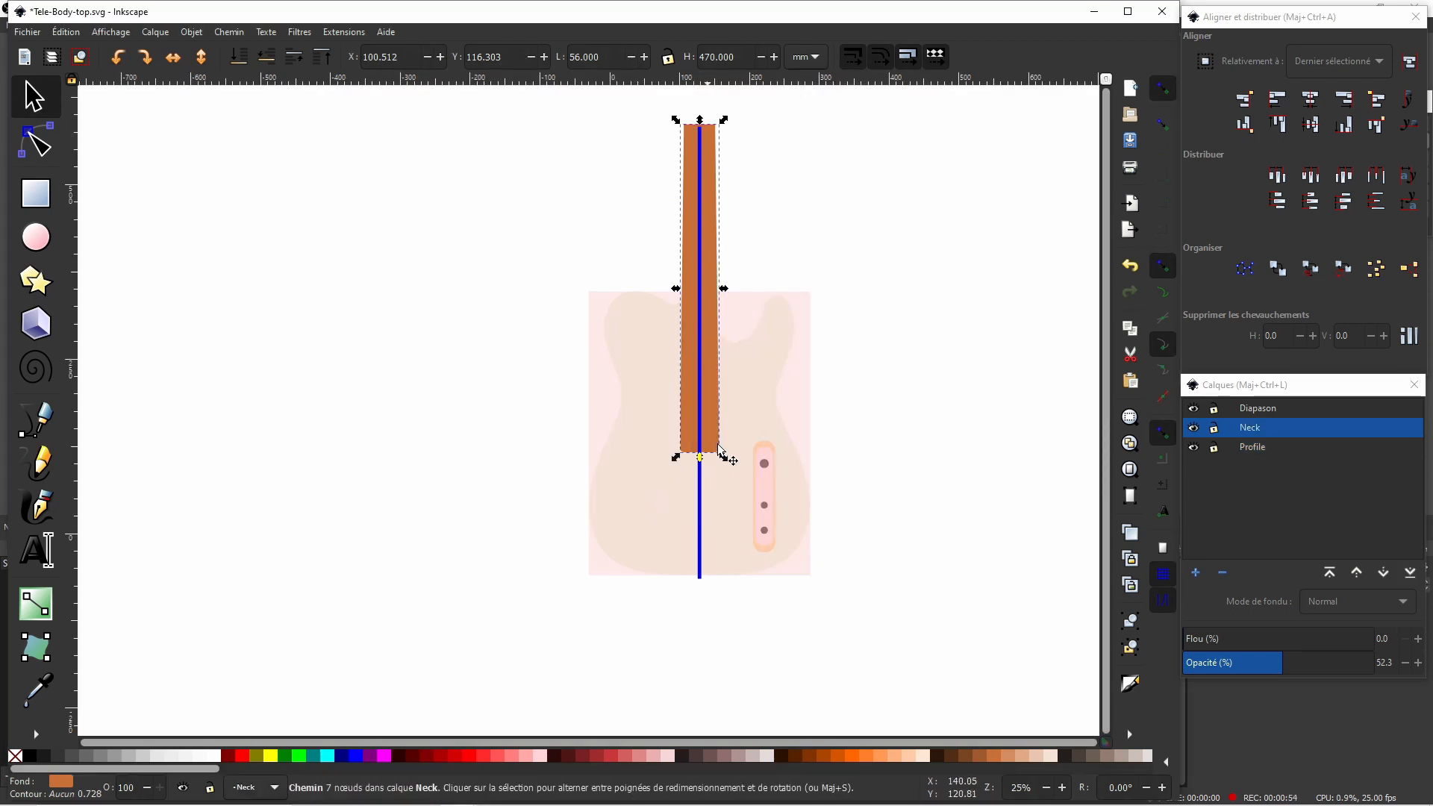
click(943, 352)
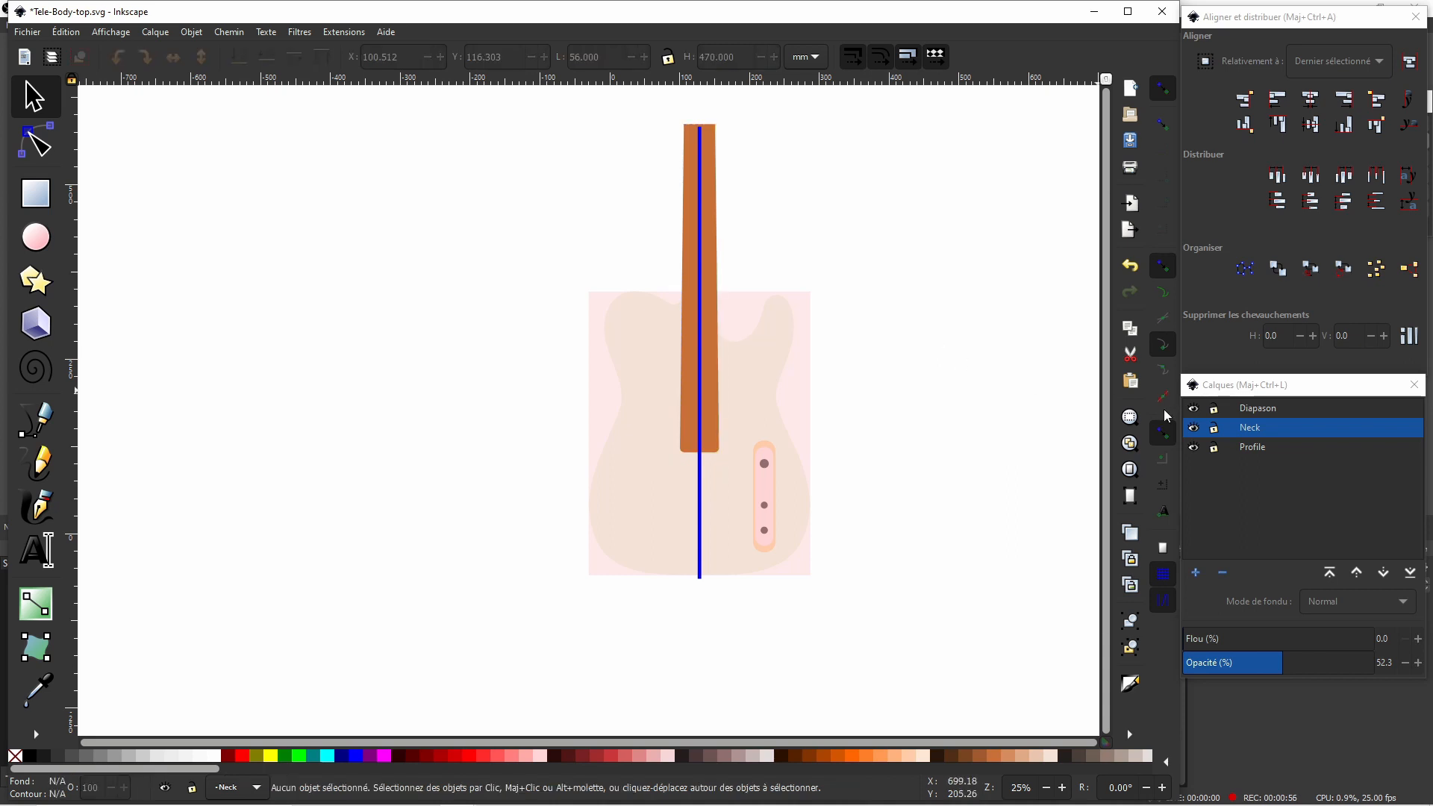
Hide the Diapason and Neck layers, move the exposed red nut to the Neck layer, and show the Neck layer again.
click(1193, 409)
key(2)
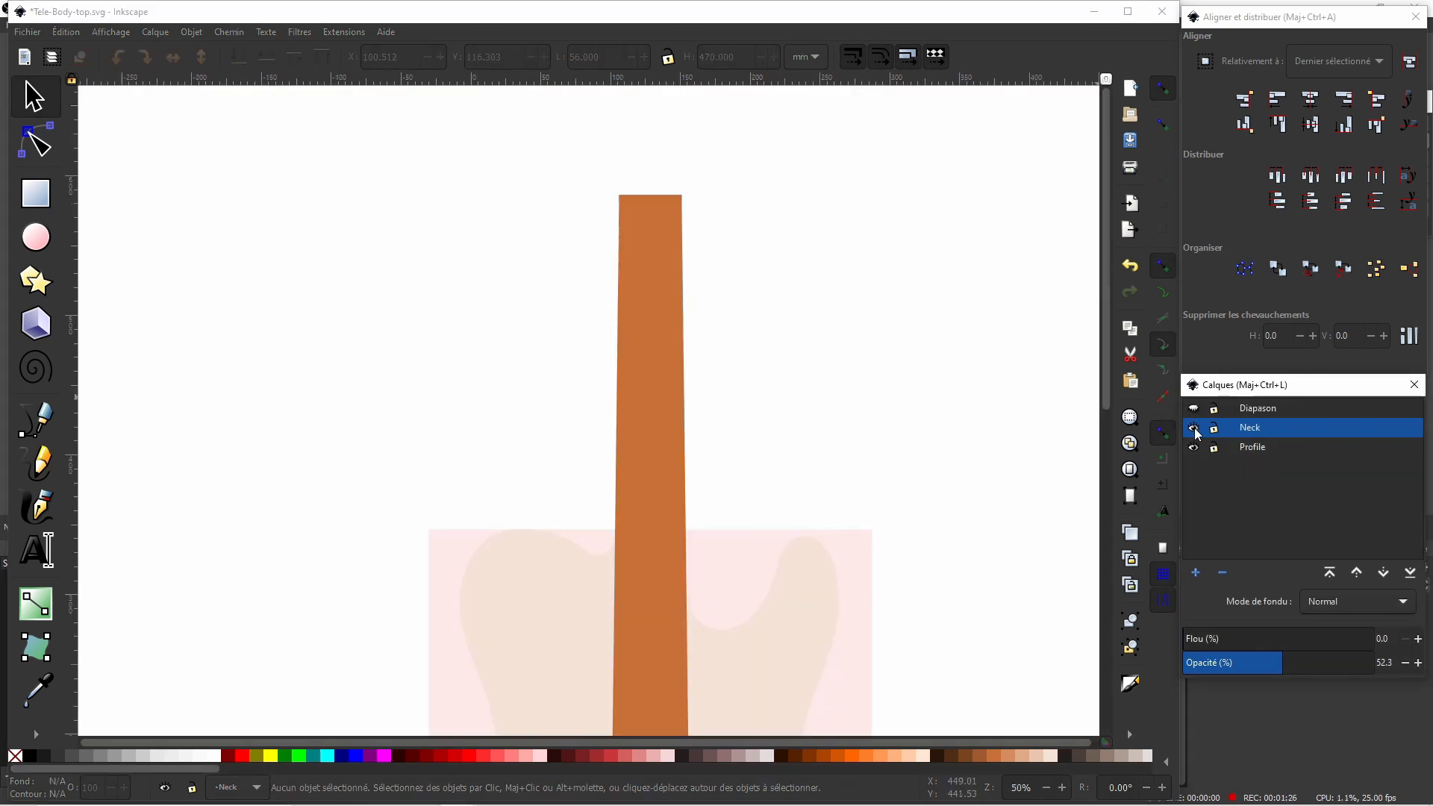
click(1193, 429)
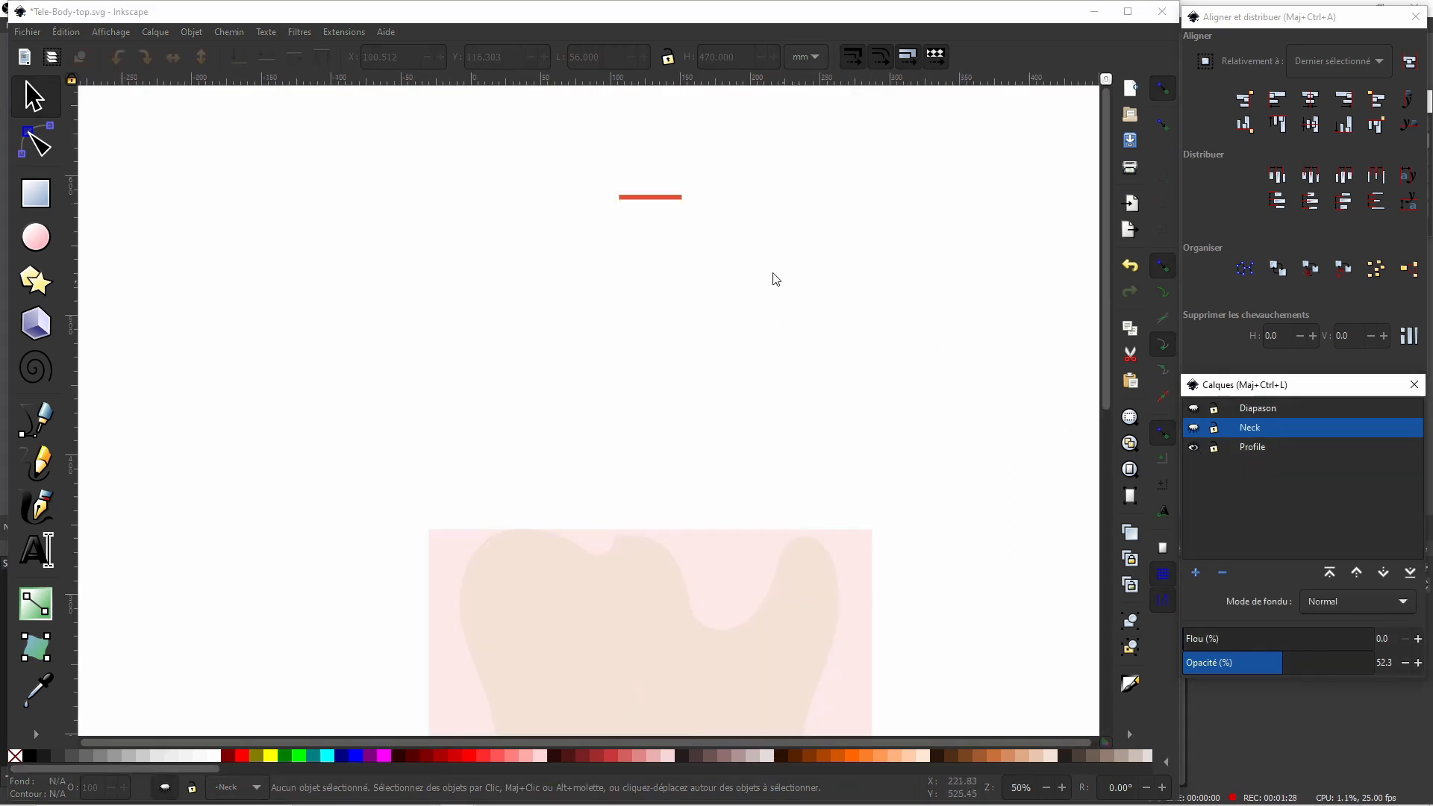
click(650, 197)
right_click(649, 198)
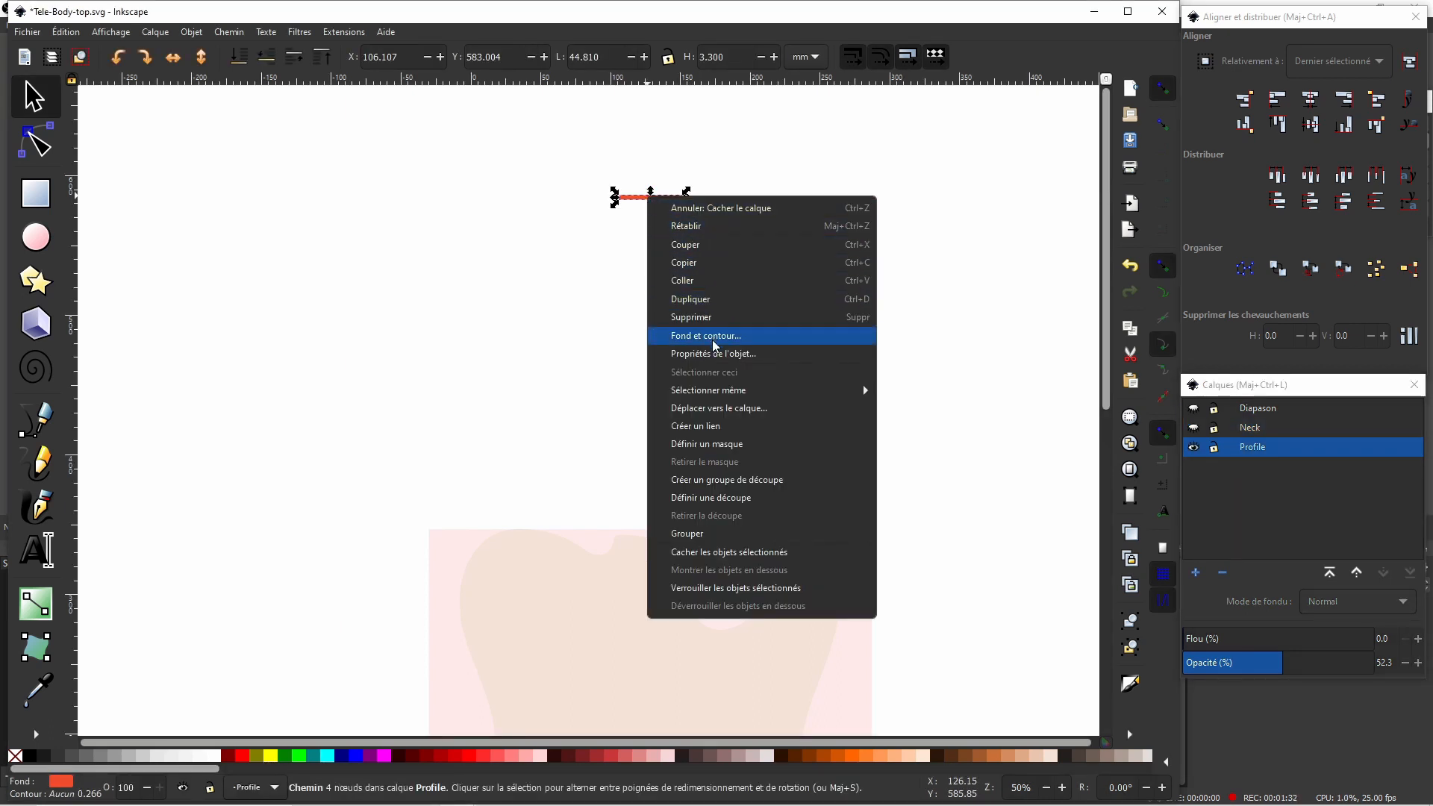
click(722, 408)
click(579, 386)
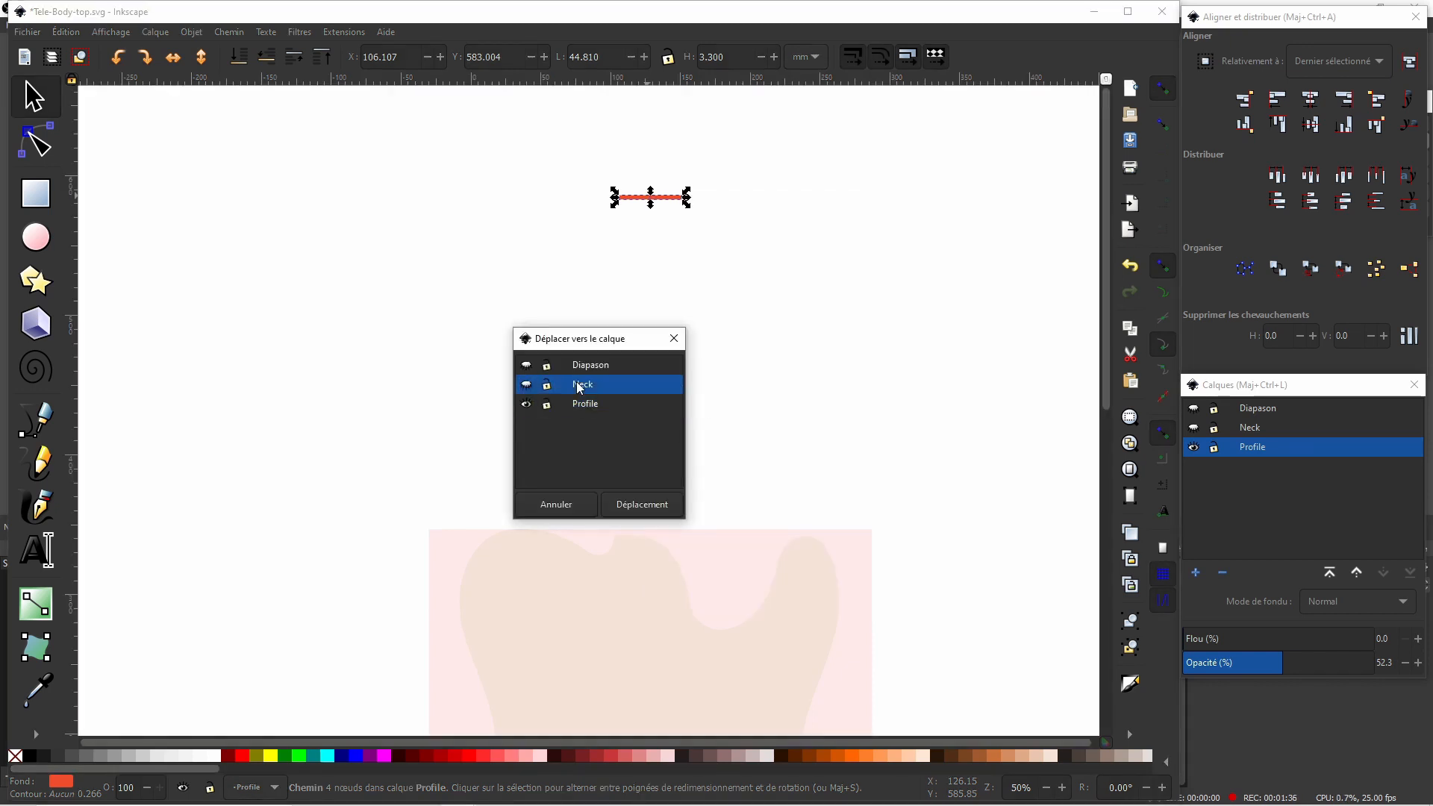
click(642, 505)
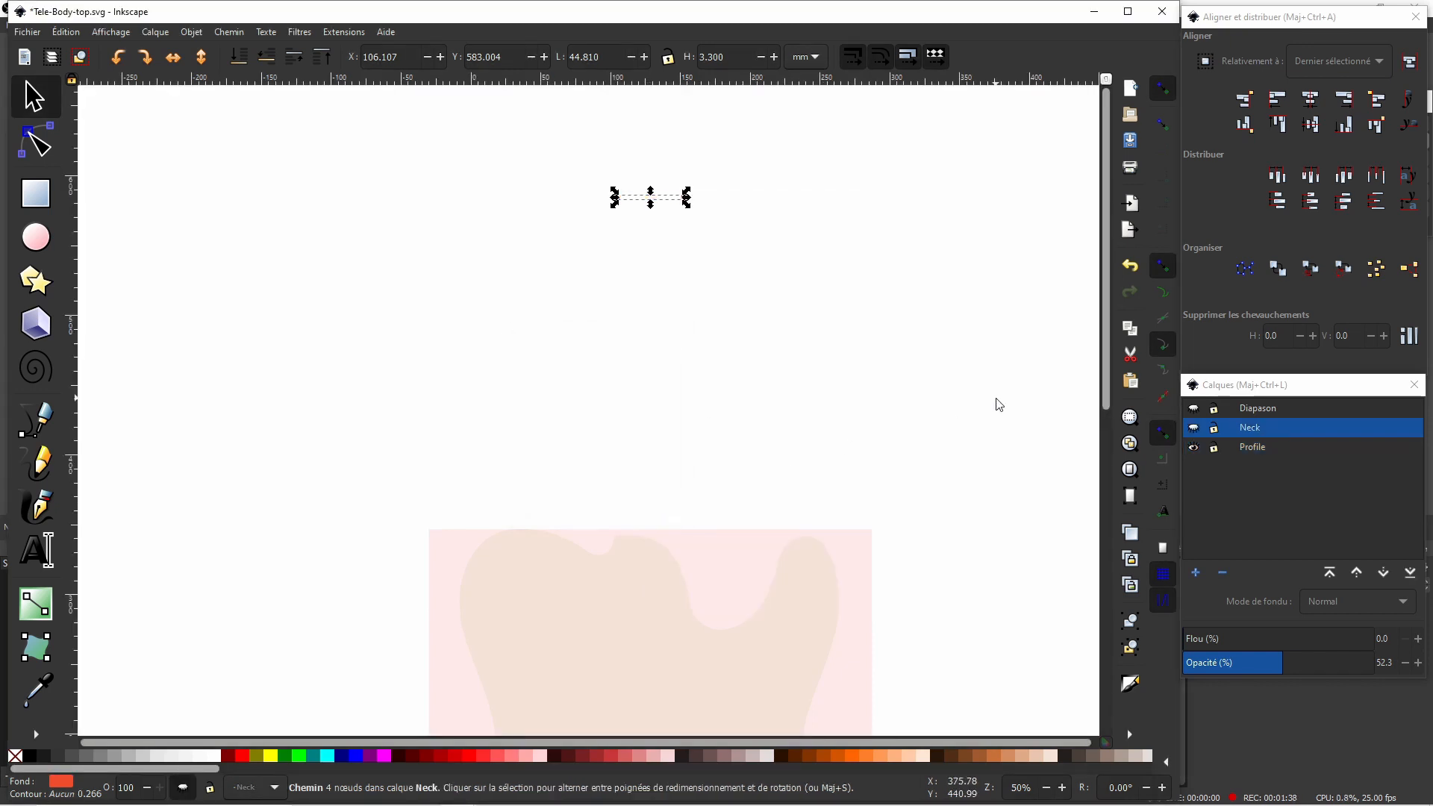
click(1193, 429)
click(949, 396)
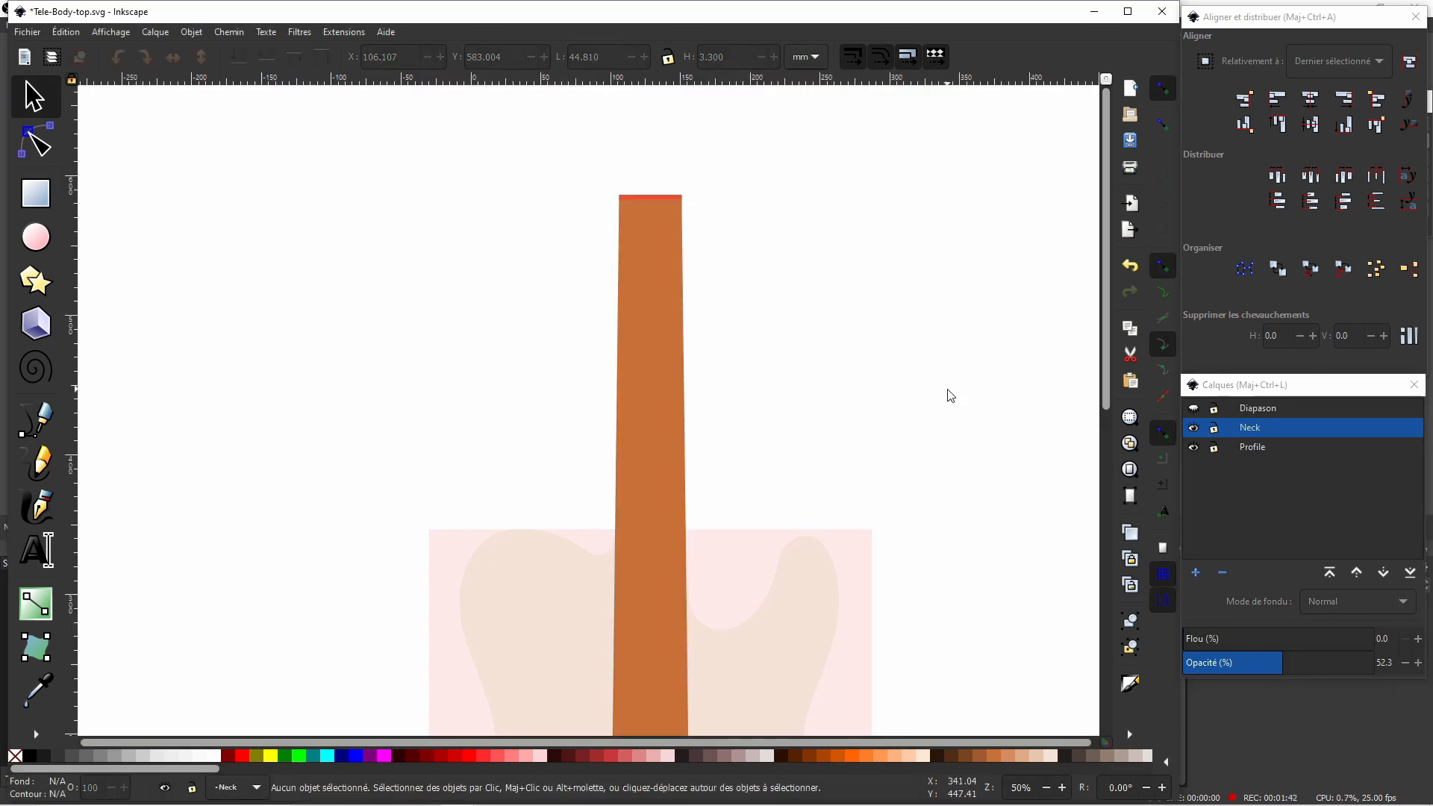
Group the red nut and the brown neck together on the Neck layer.
click(664, 198)
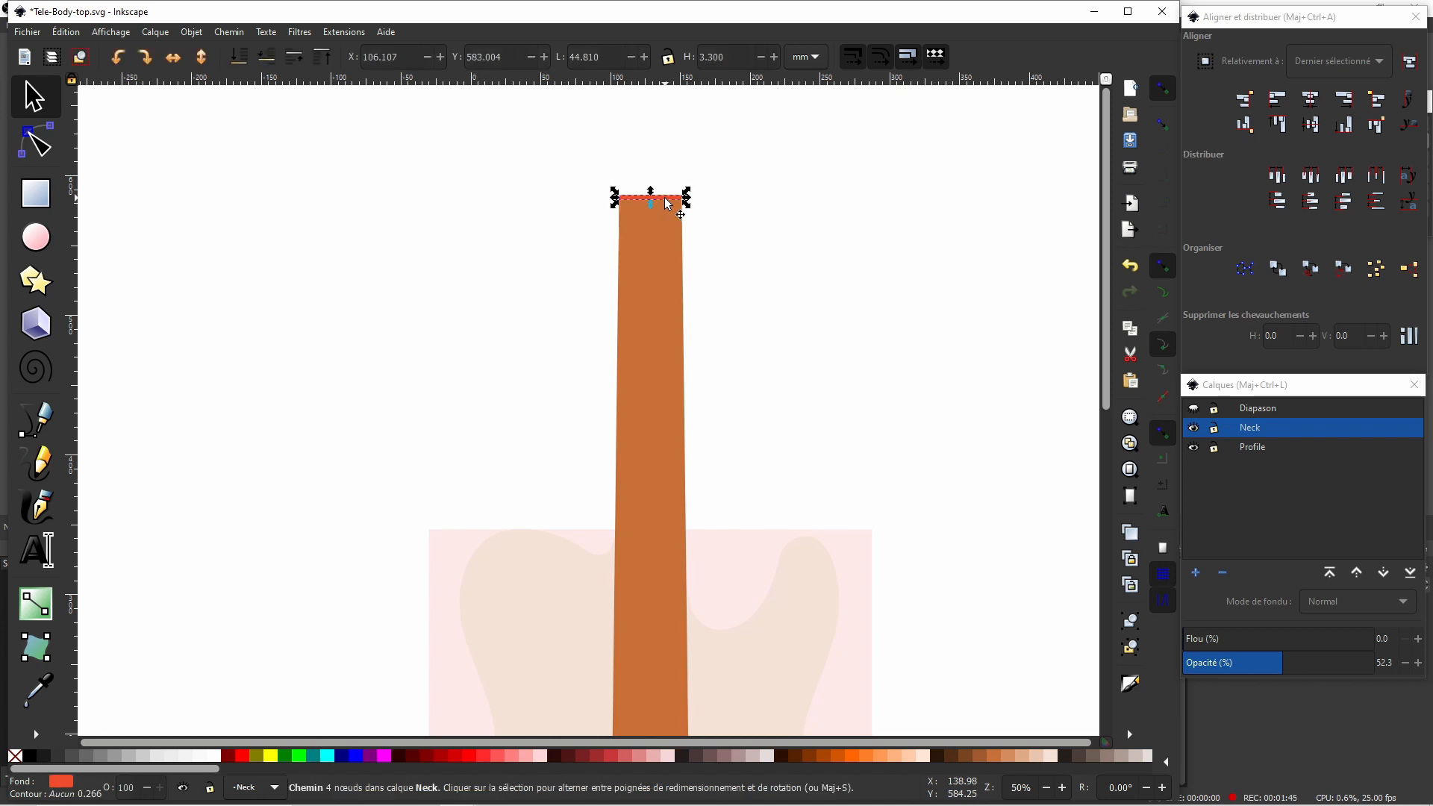
shift+click(672, 265)
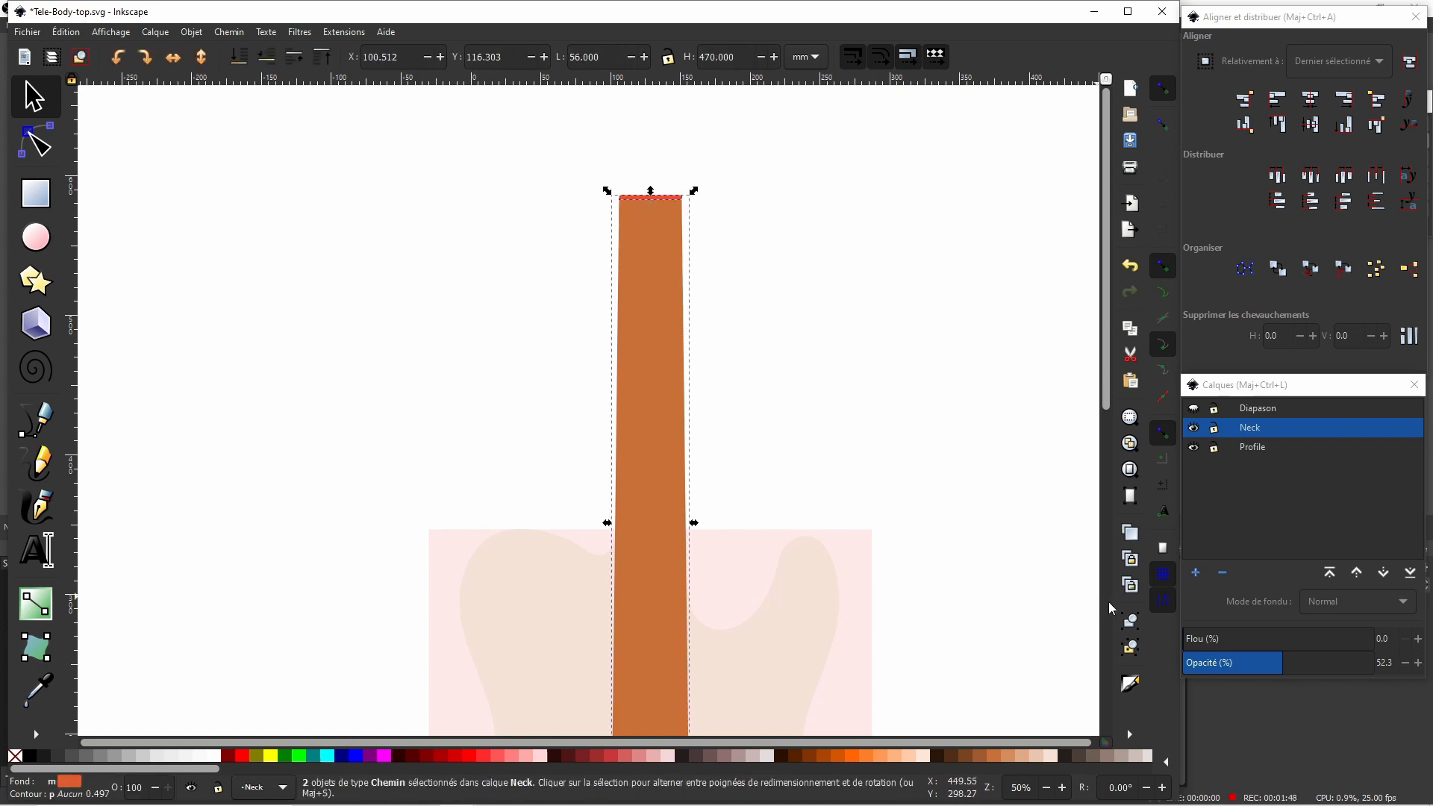
click(1131, 646)
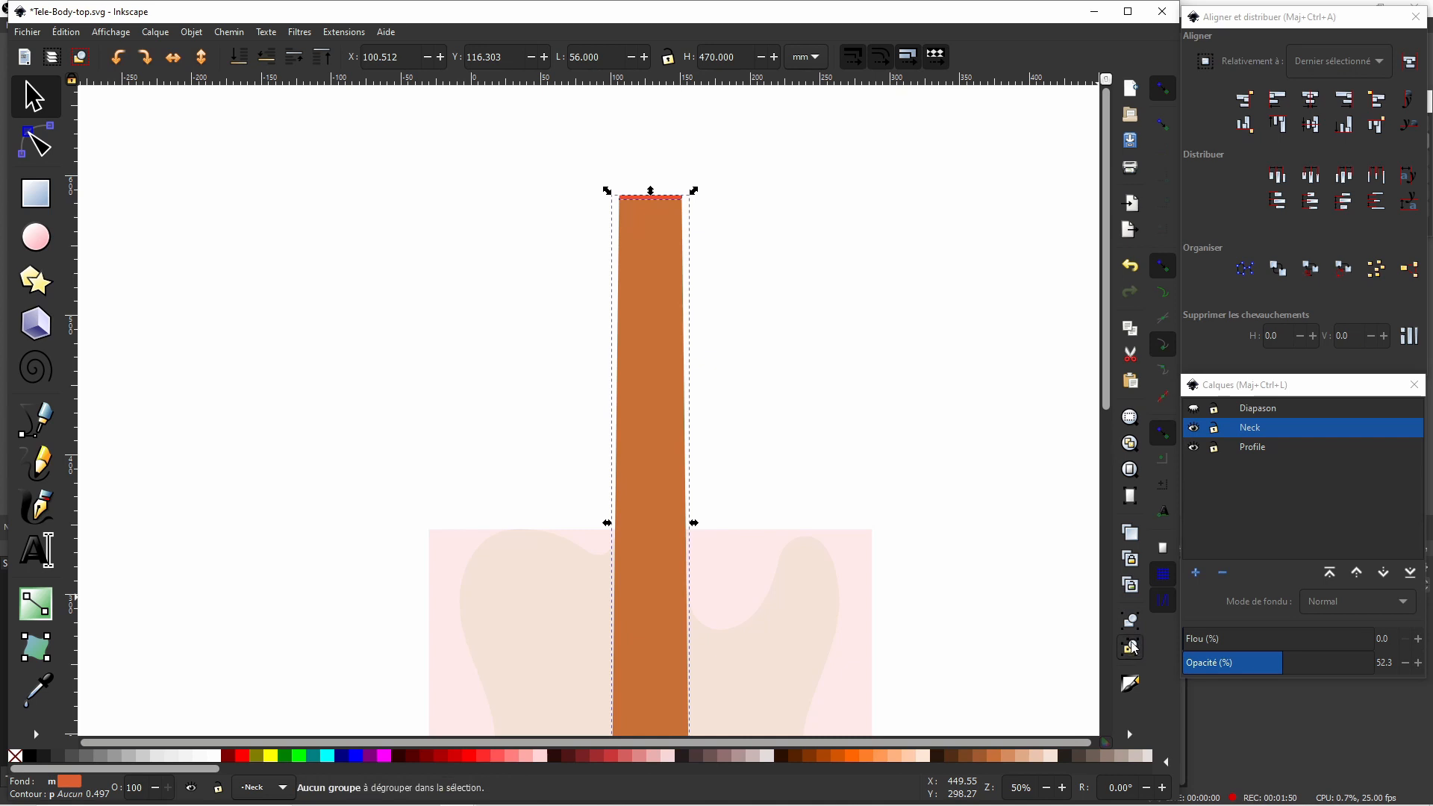
click(946, 405)
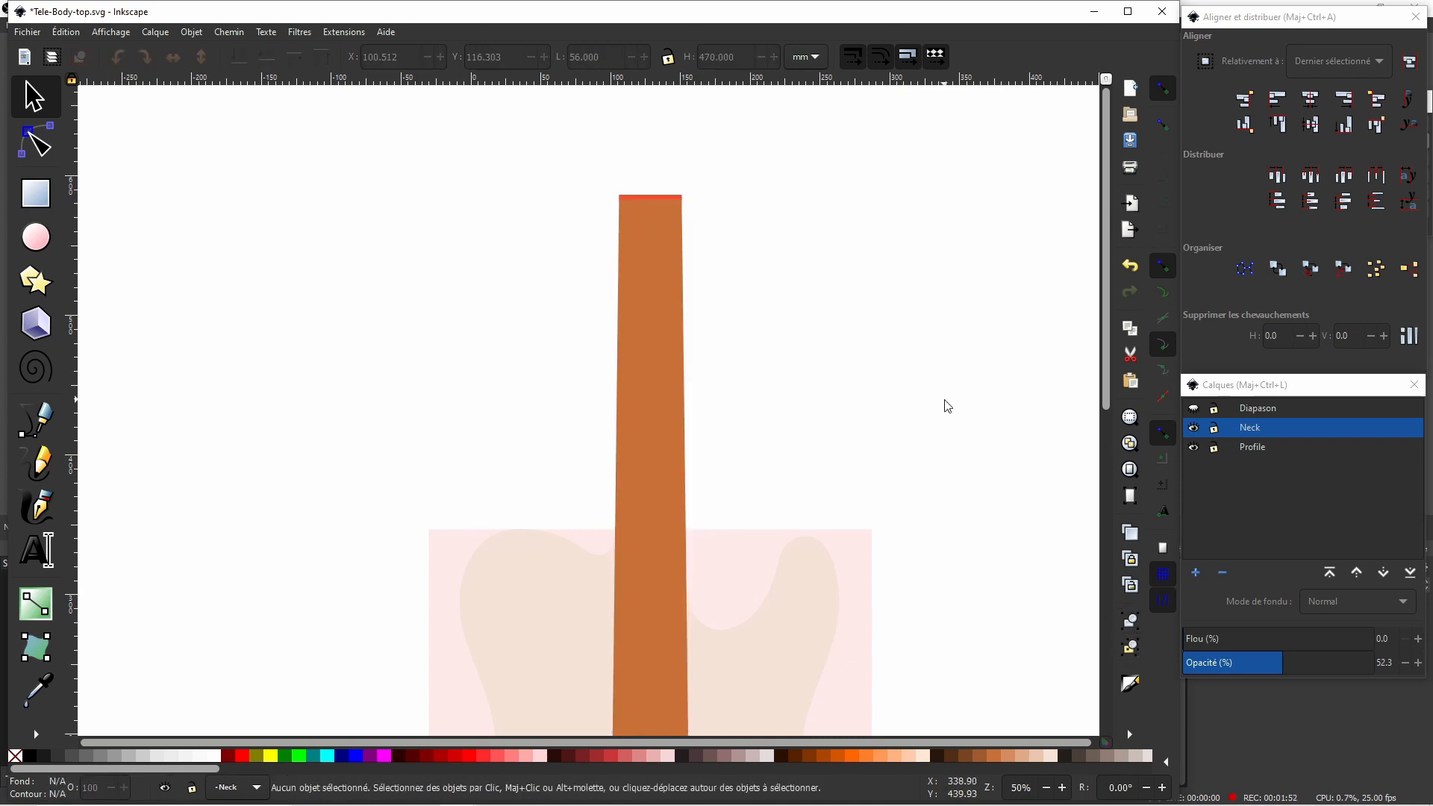
click(680, 397)
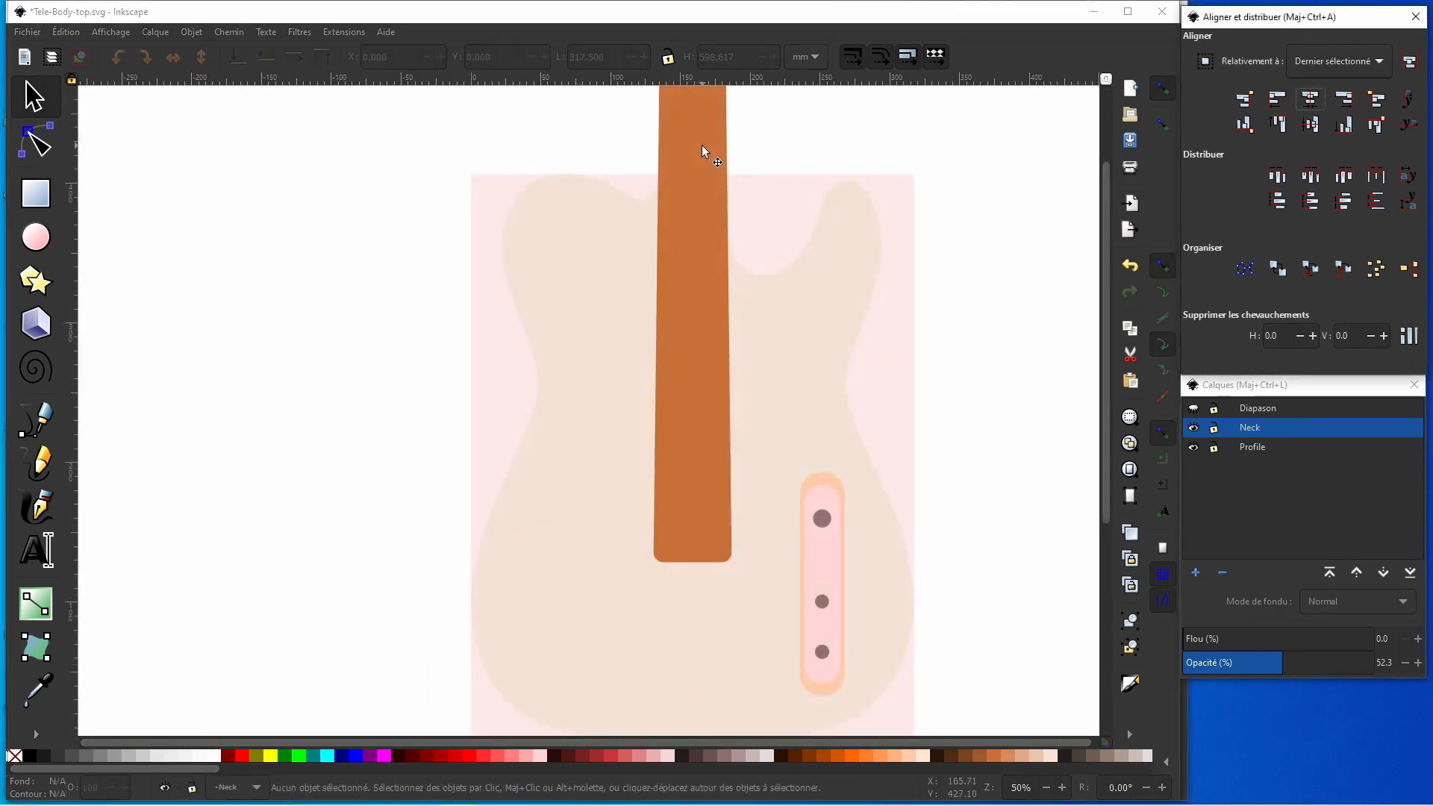
Set the vertical position (Y) of the neck group to 328 mm.
click(702, 150)
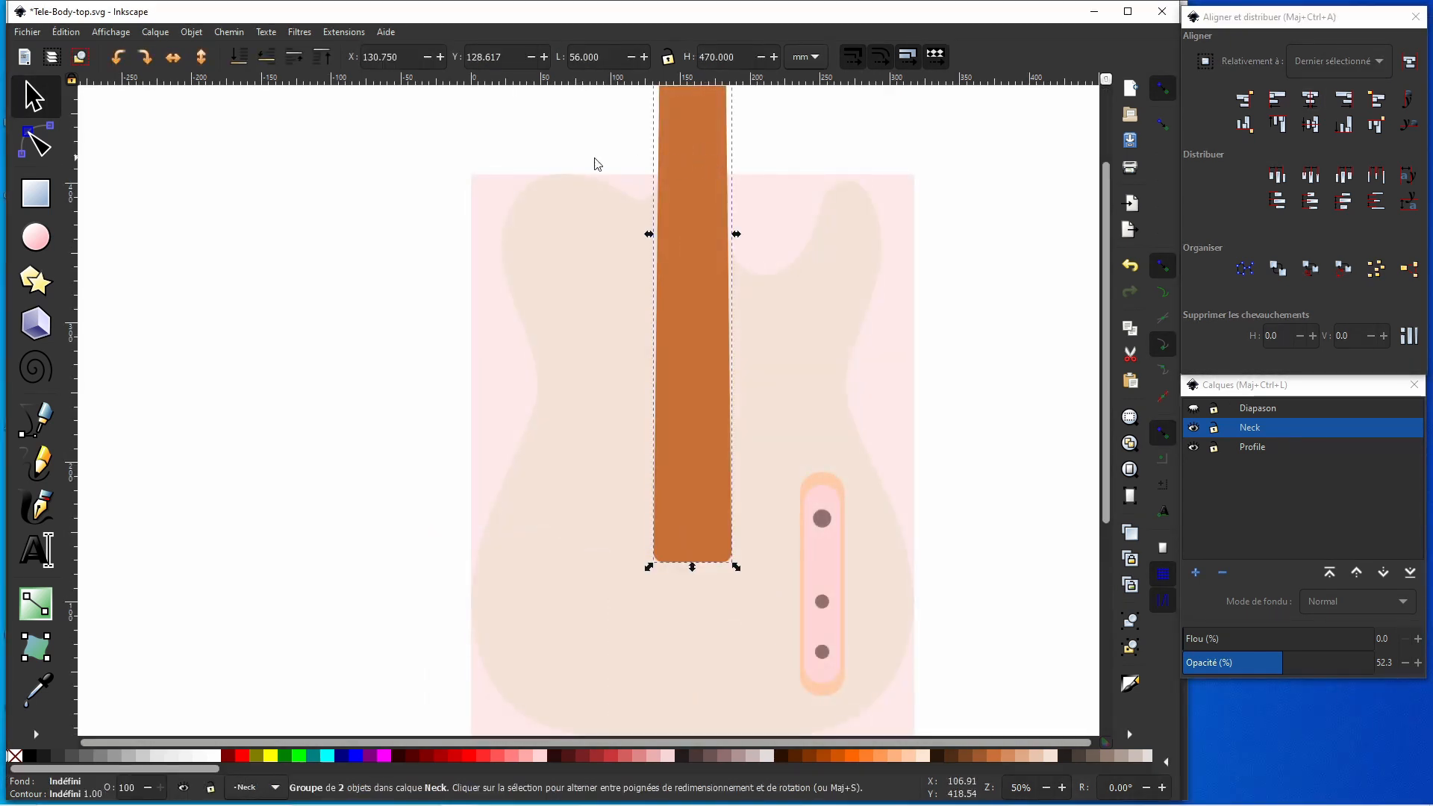
click(501, 57)
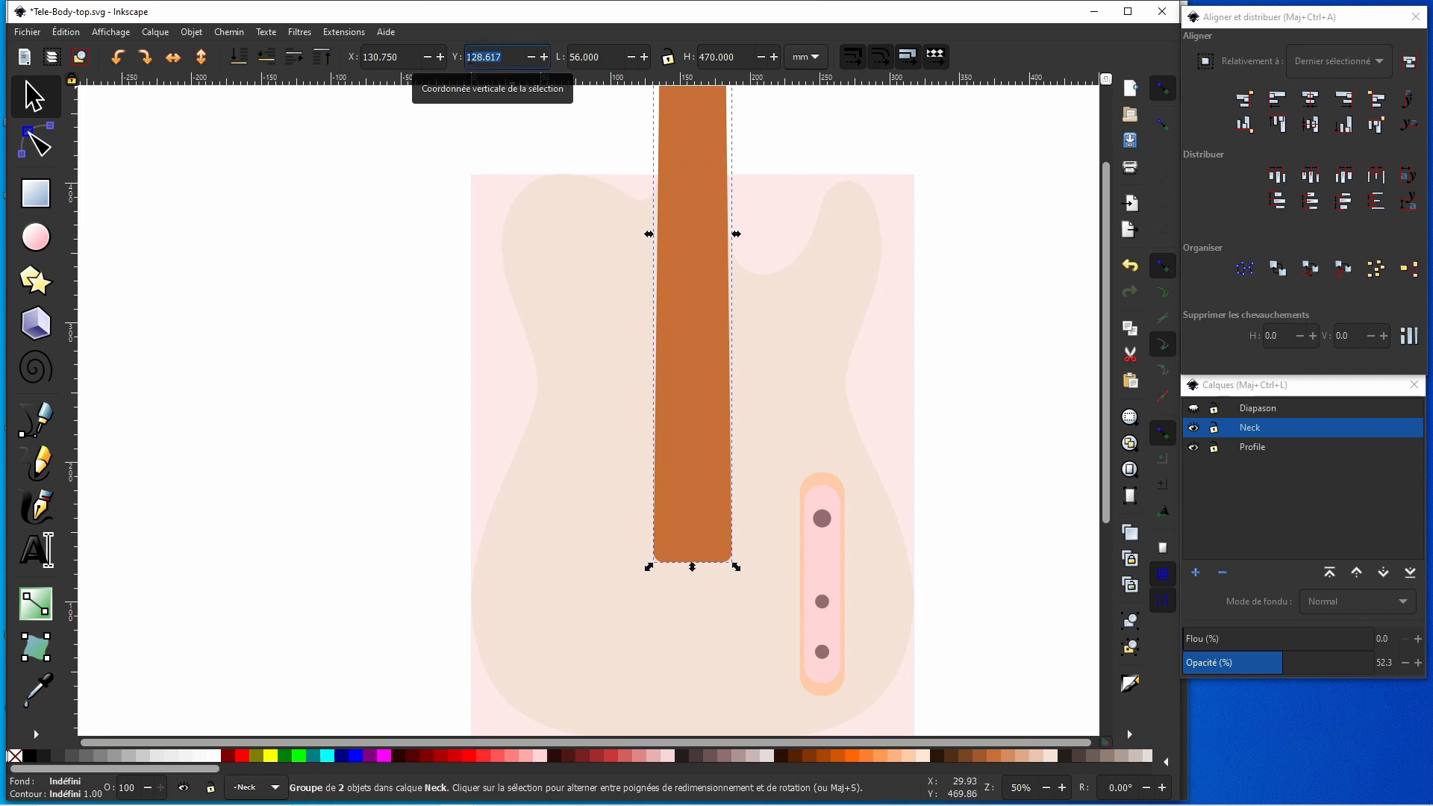
text(328)
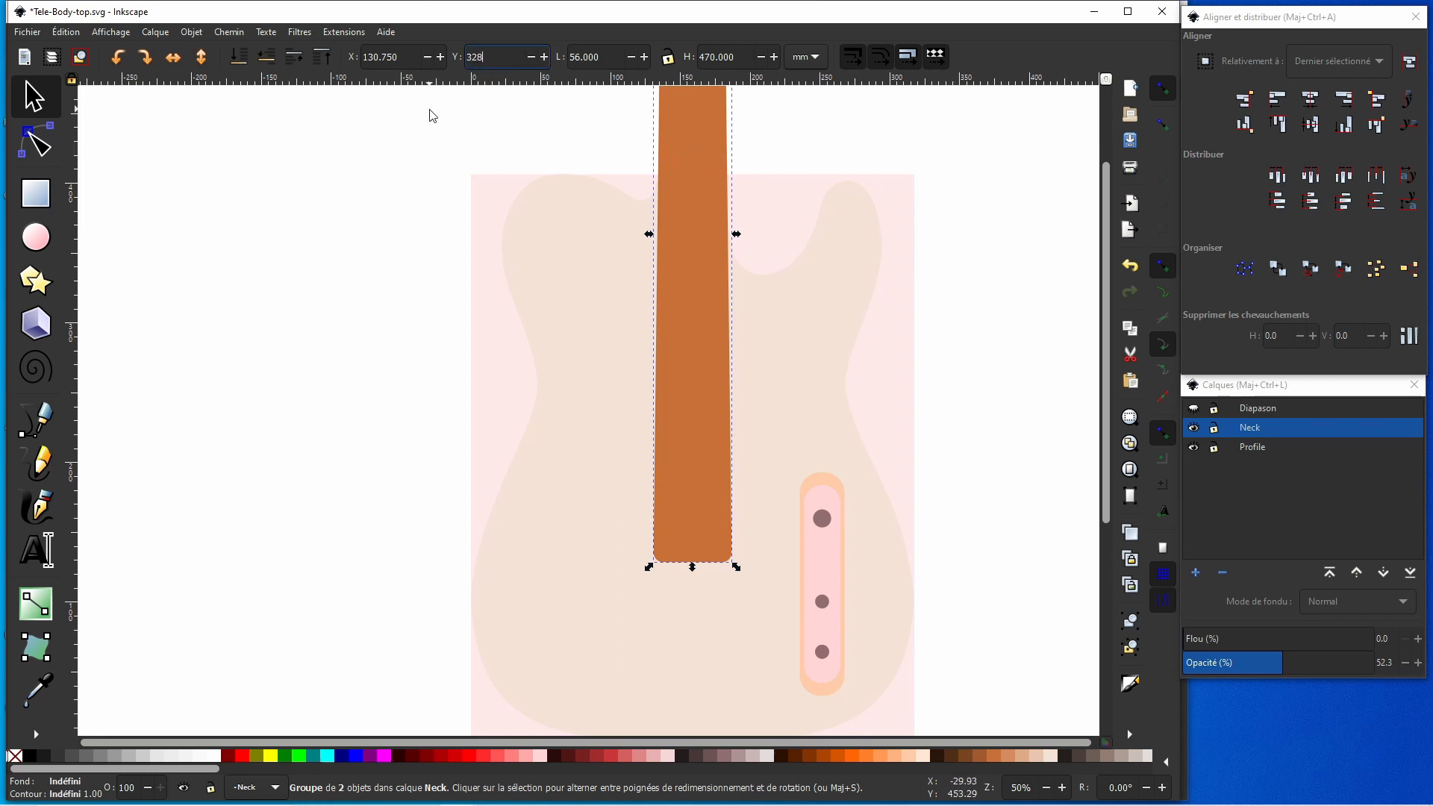
key(Return)
click(754, 240)
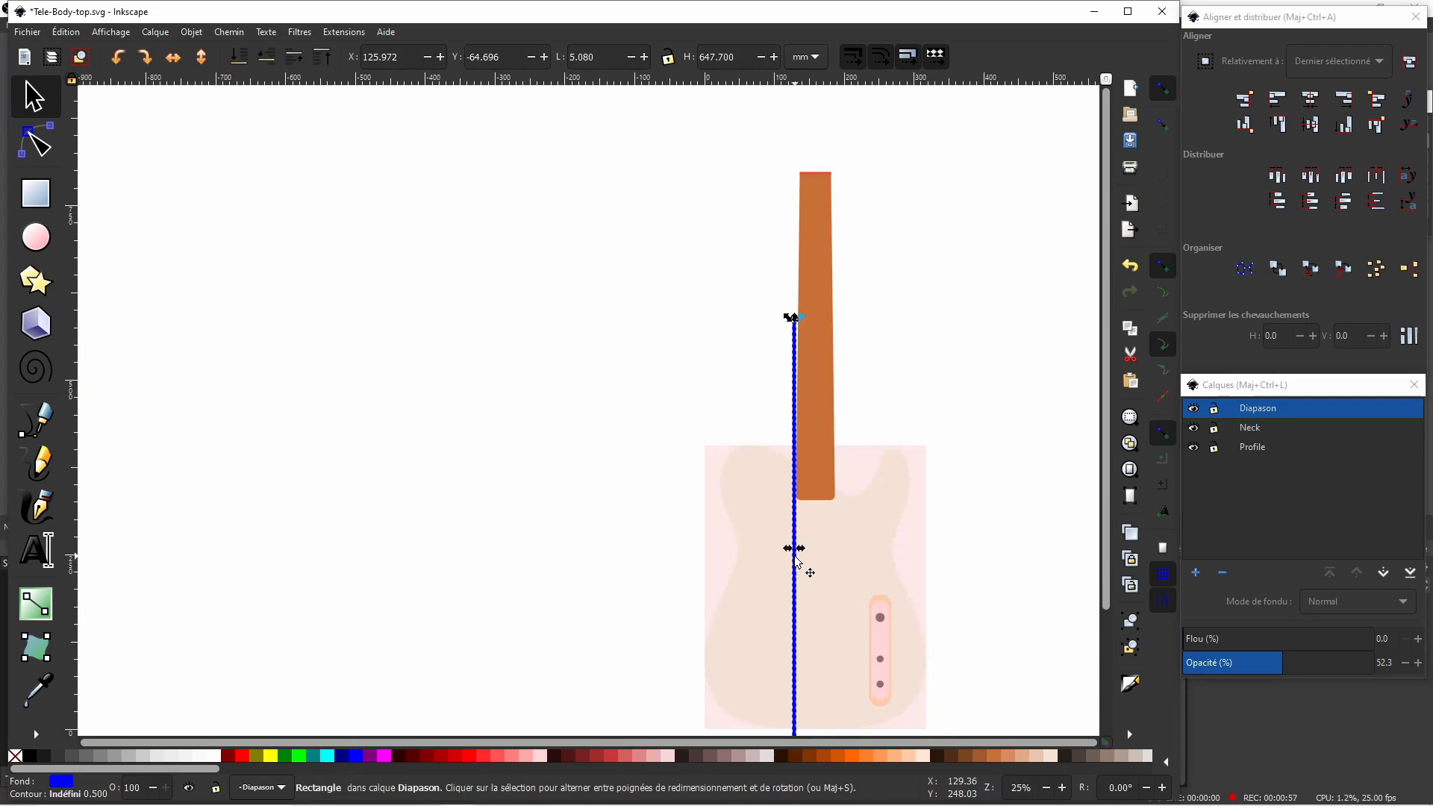
Ungroup the neck and nut, and align the blue scale bar centred under the nut with its upper end against the nut's lower edge.
click(811, 264)
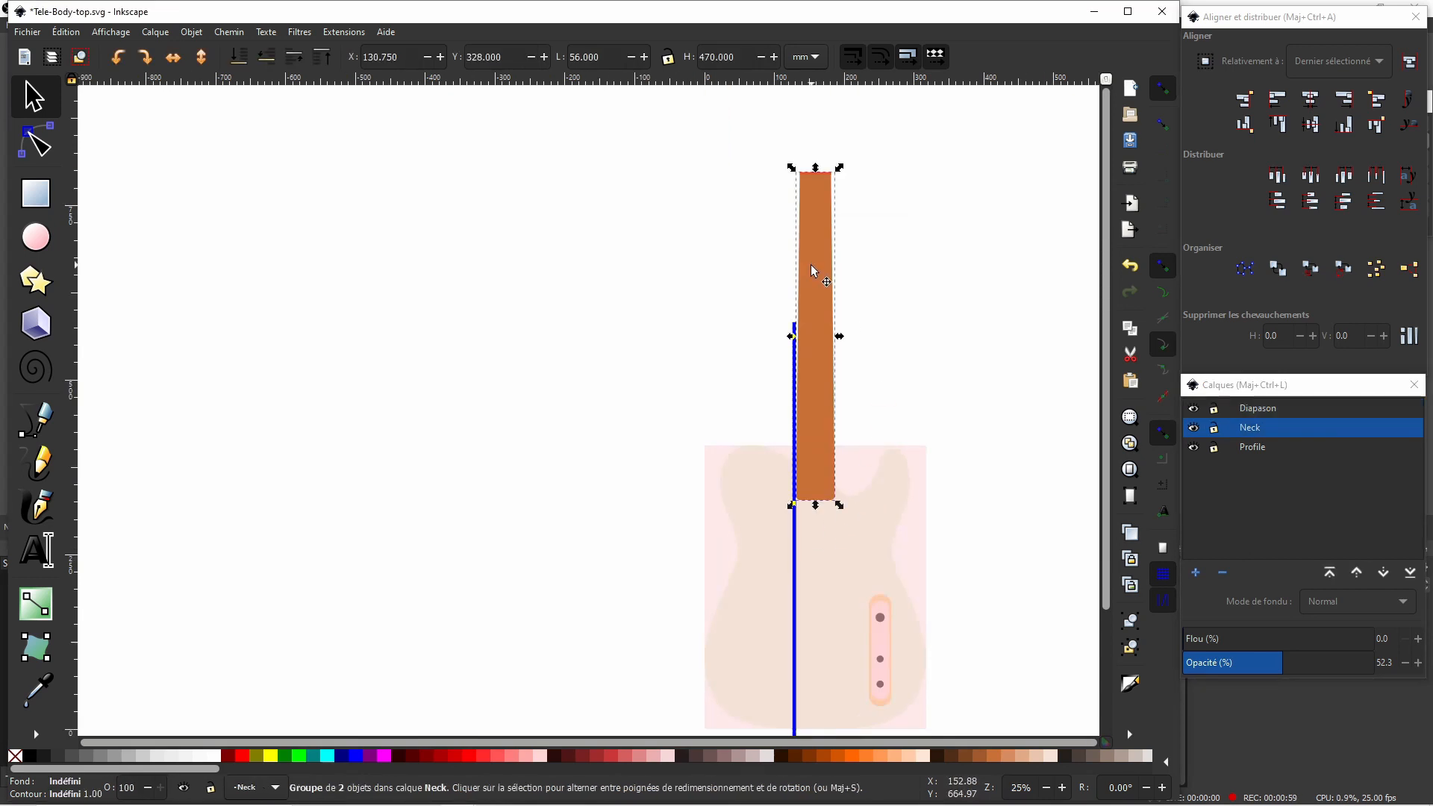
click(1129, 643)
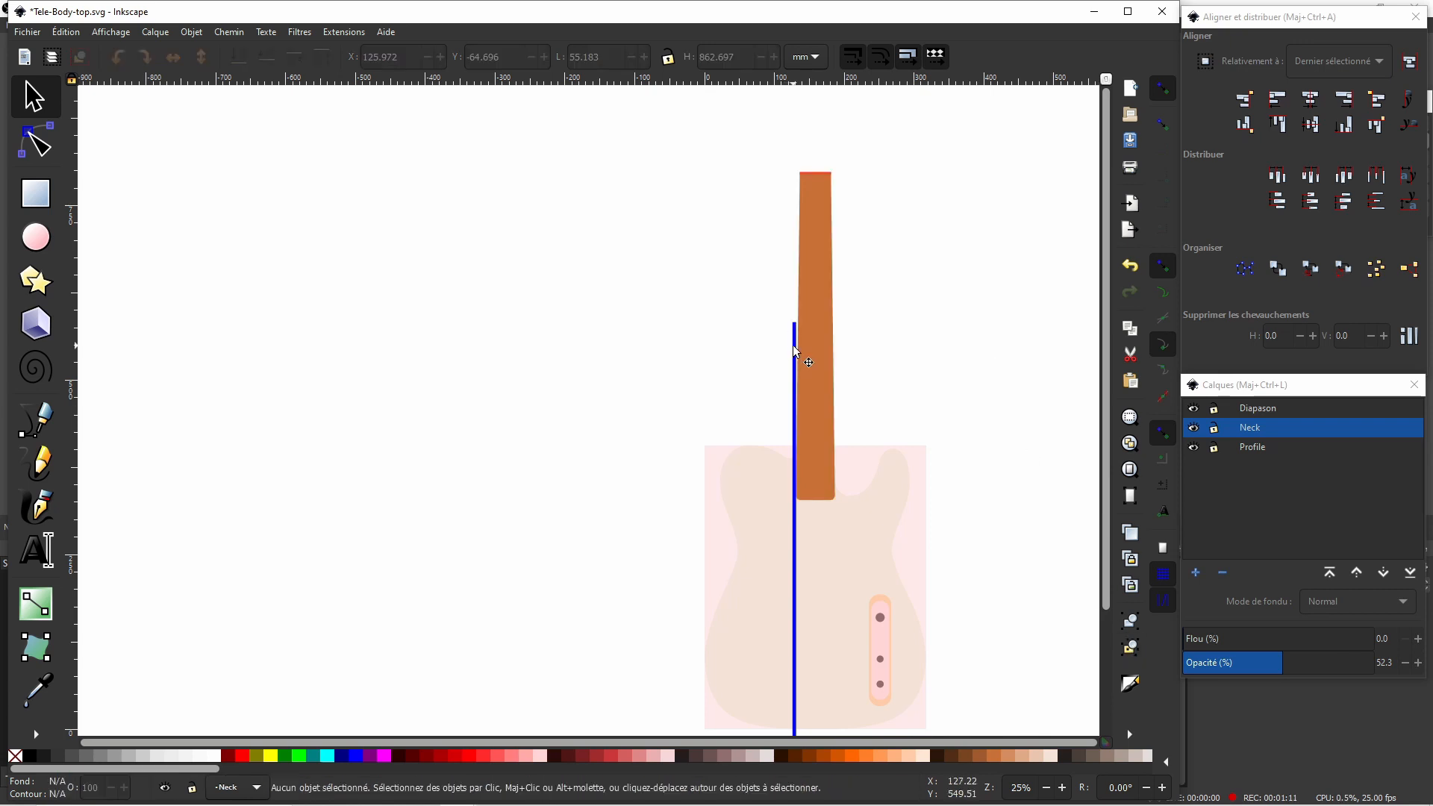
click(792, 345)
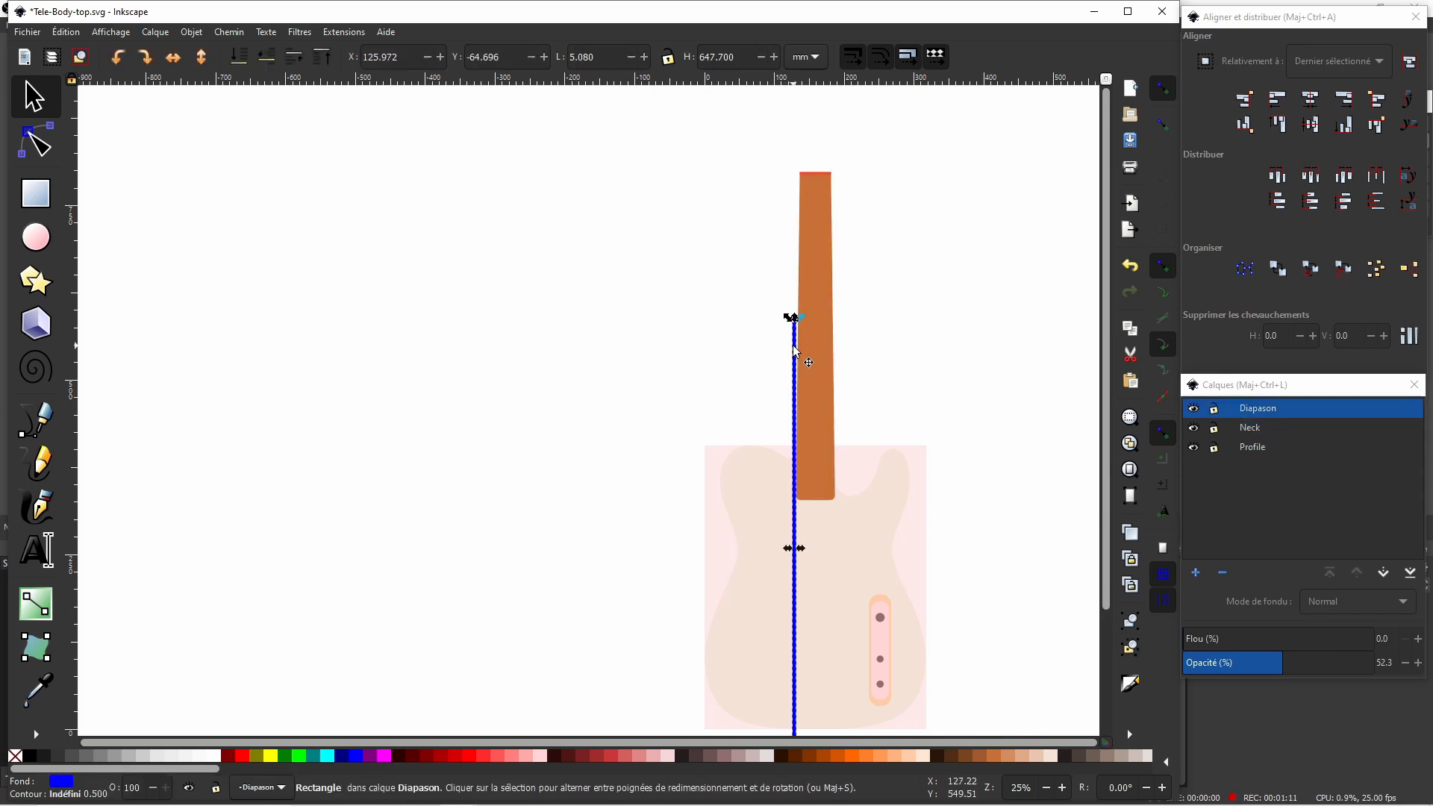
shift+click(823, 172)
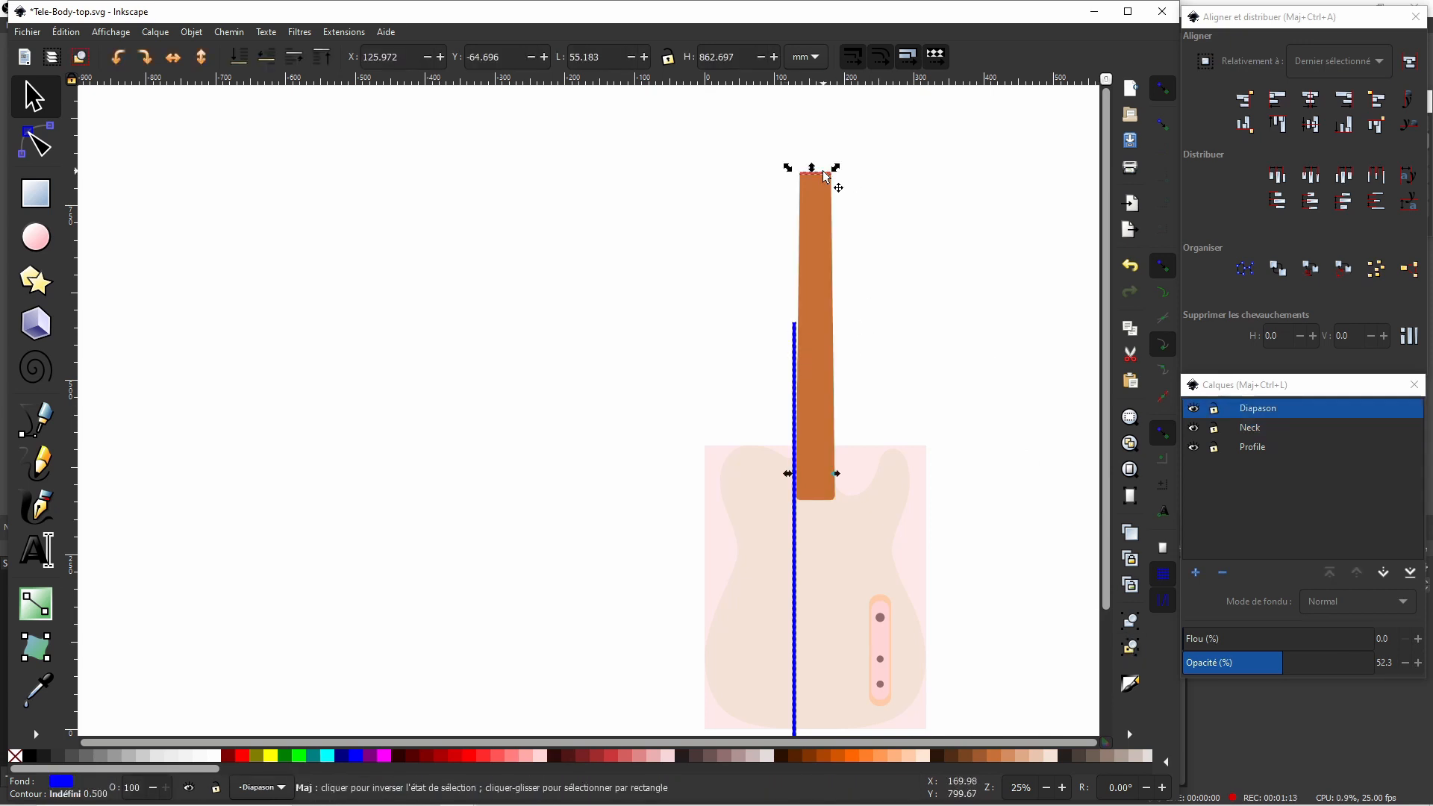
click(1311, 100)
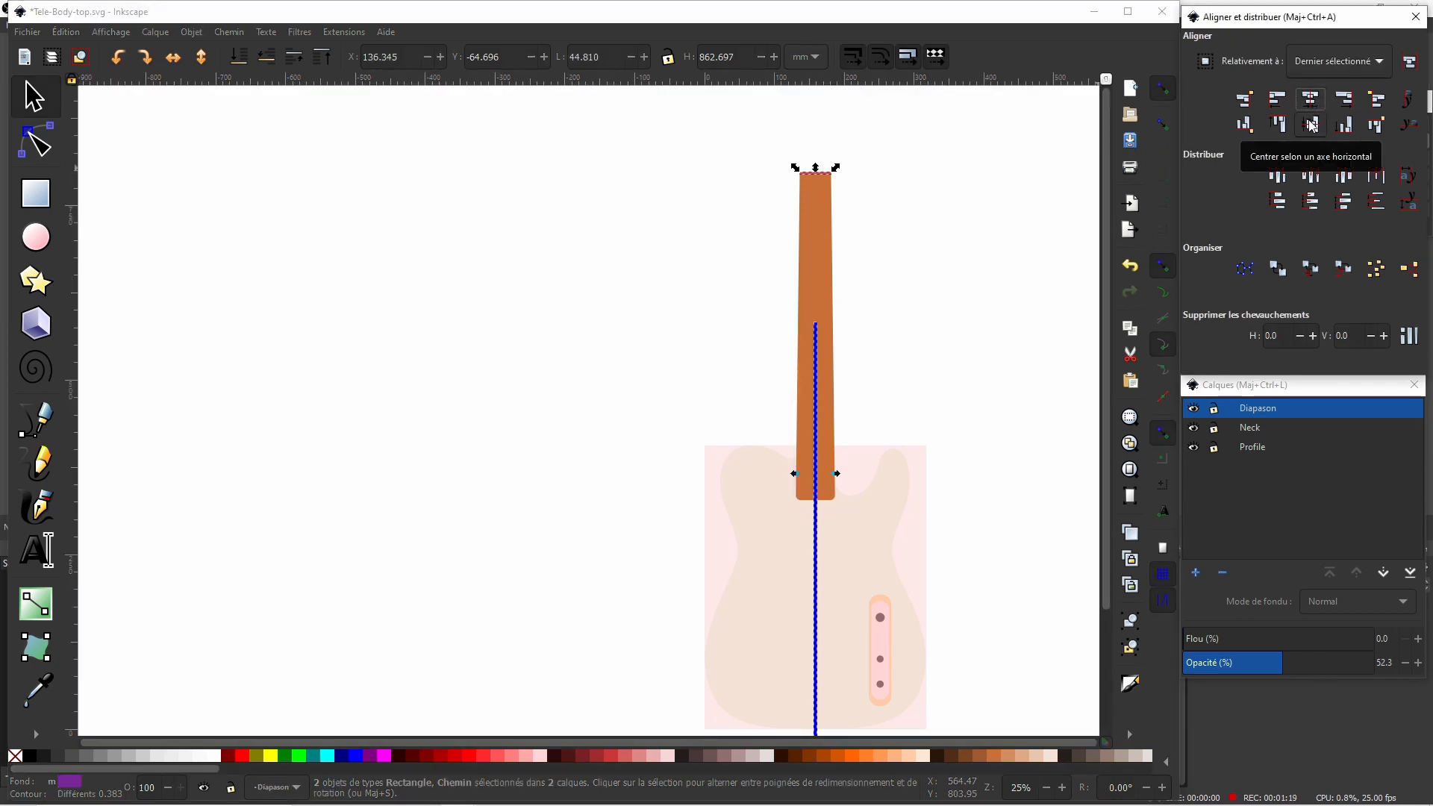
click(1376, 125)
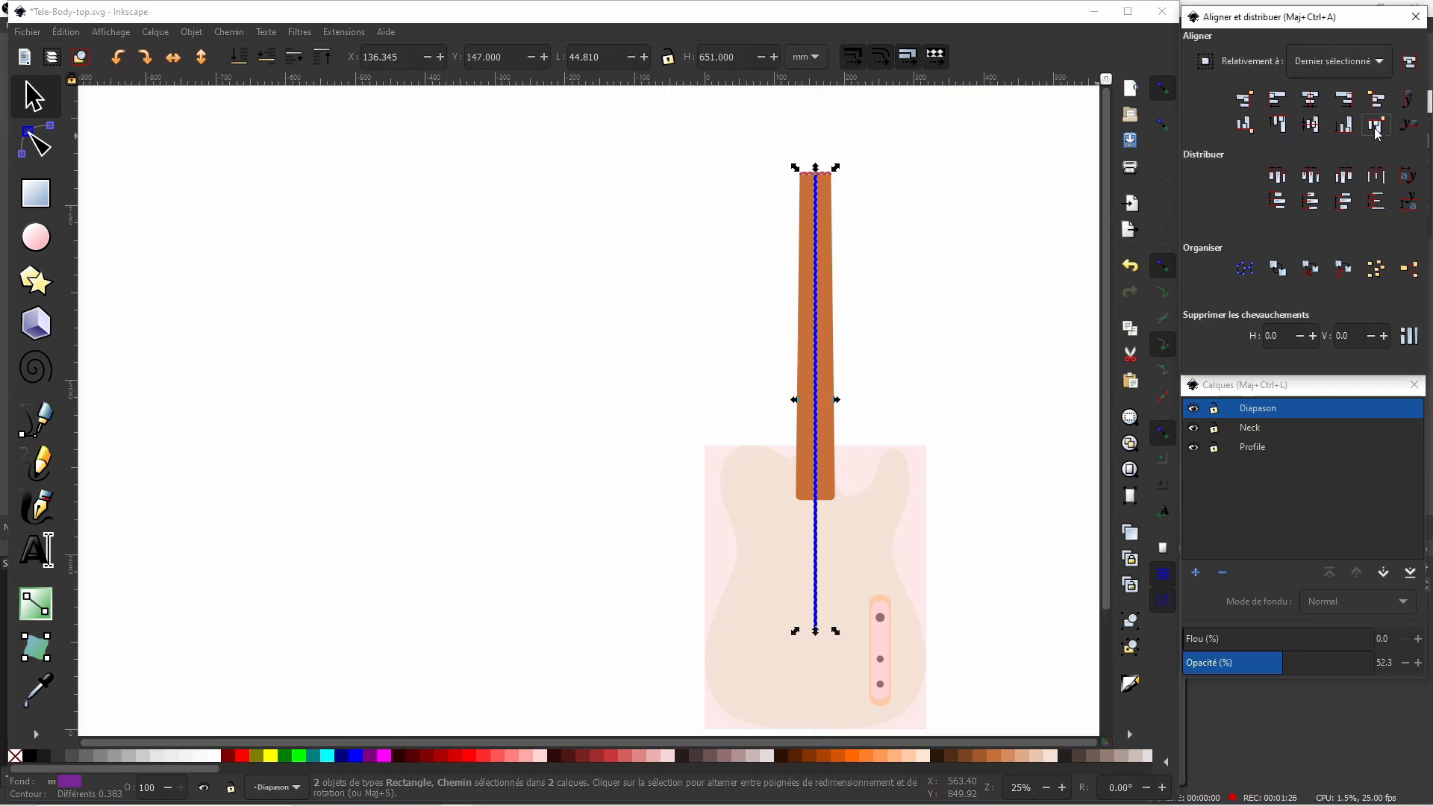
click(1026, 291)
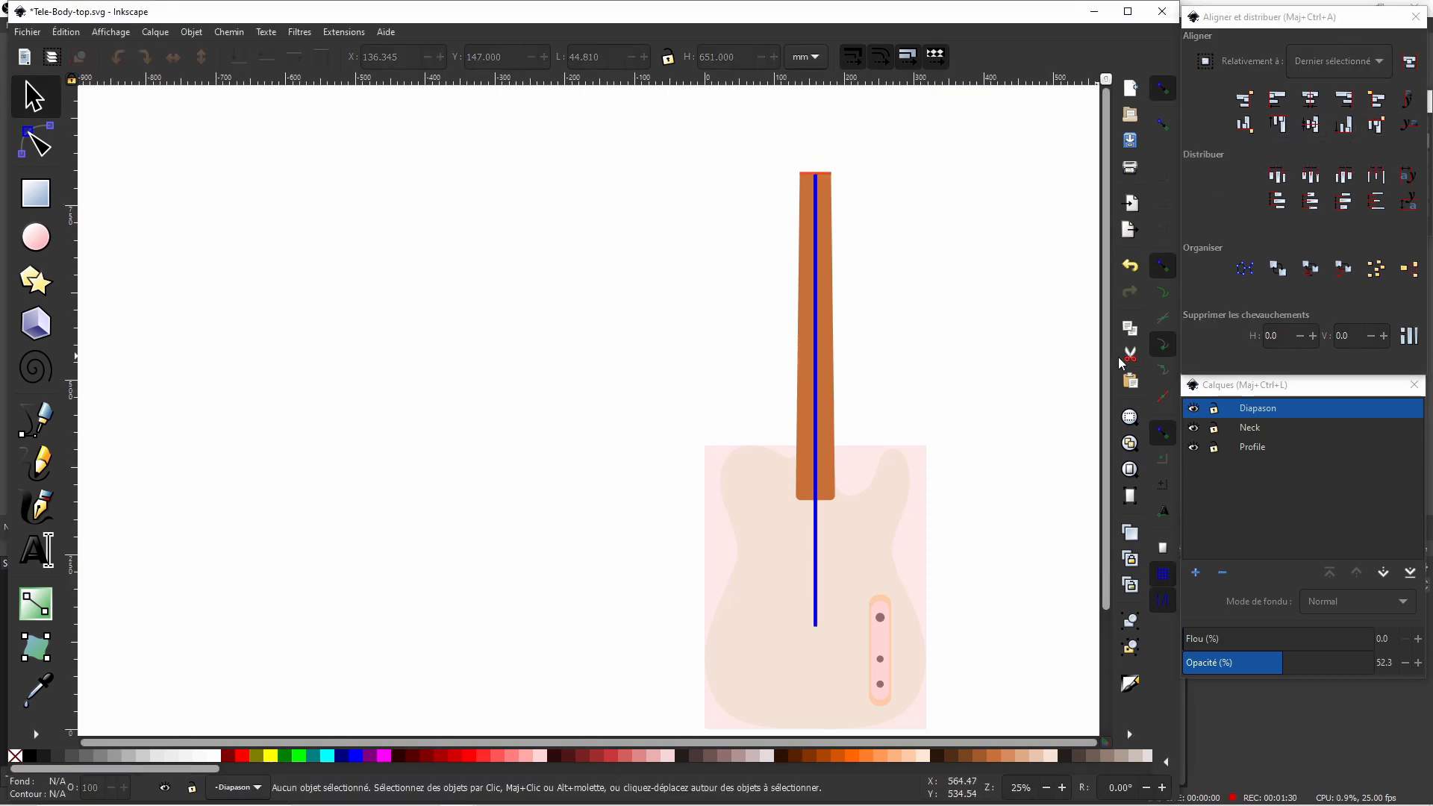
Locate the scale bar's lower end on the body, and switch to Bridge.svg to inspect its blue and green rectangles.
drag(1108, 352, 1108, 421)
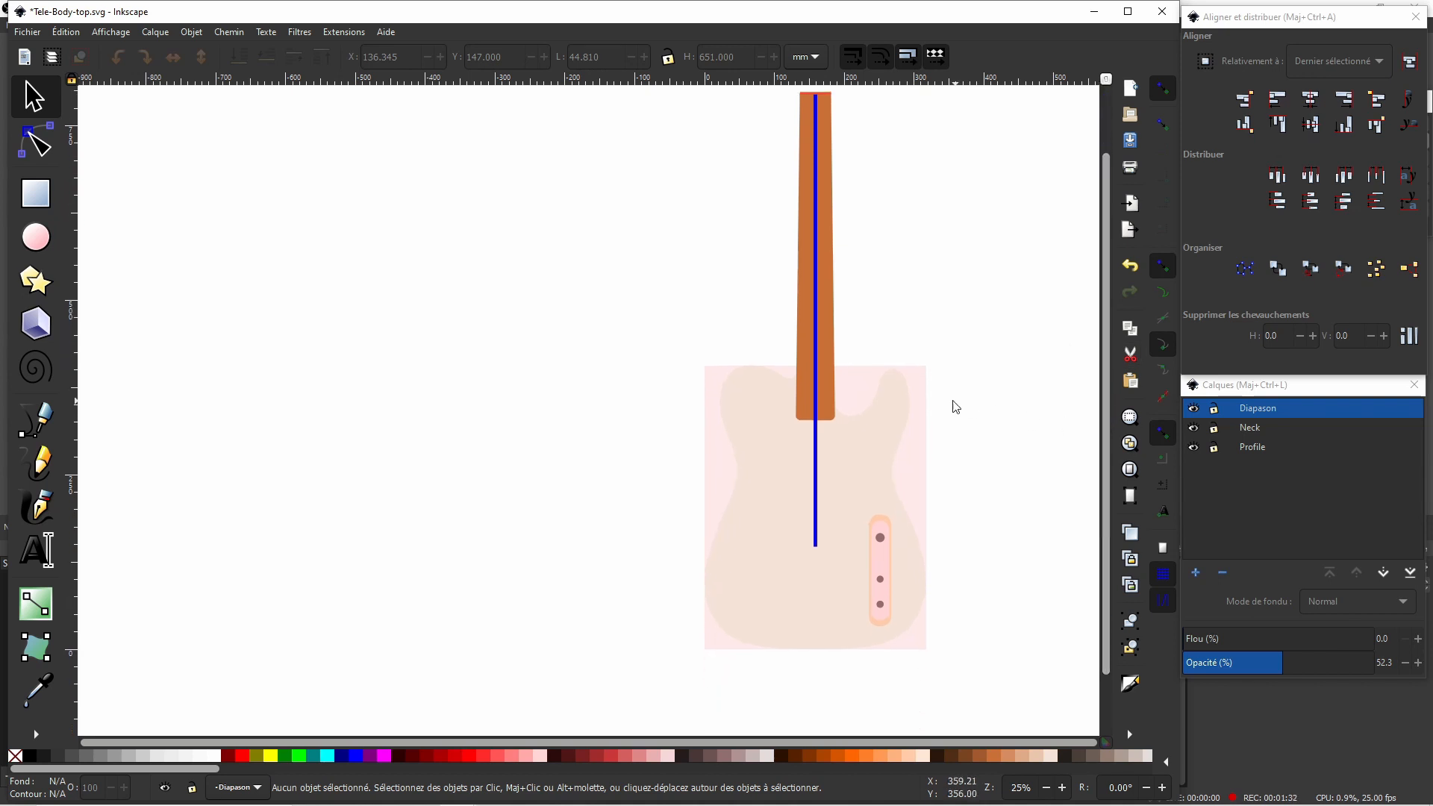
ctrl+scroll(948, 403, up, 4)
drag(1100, 345, 1102, 484)
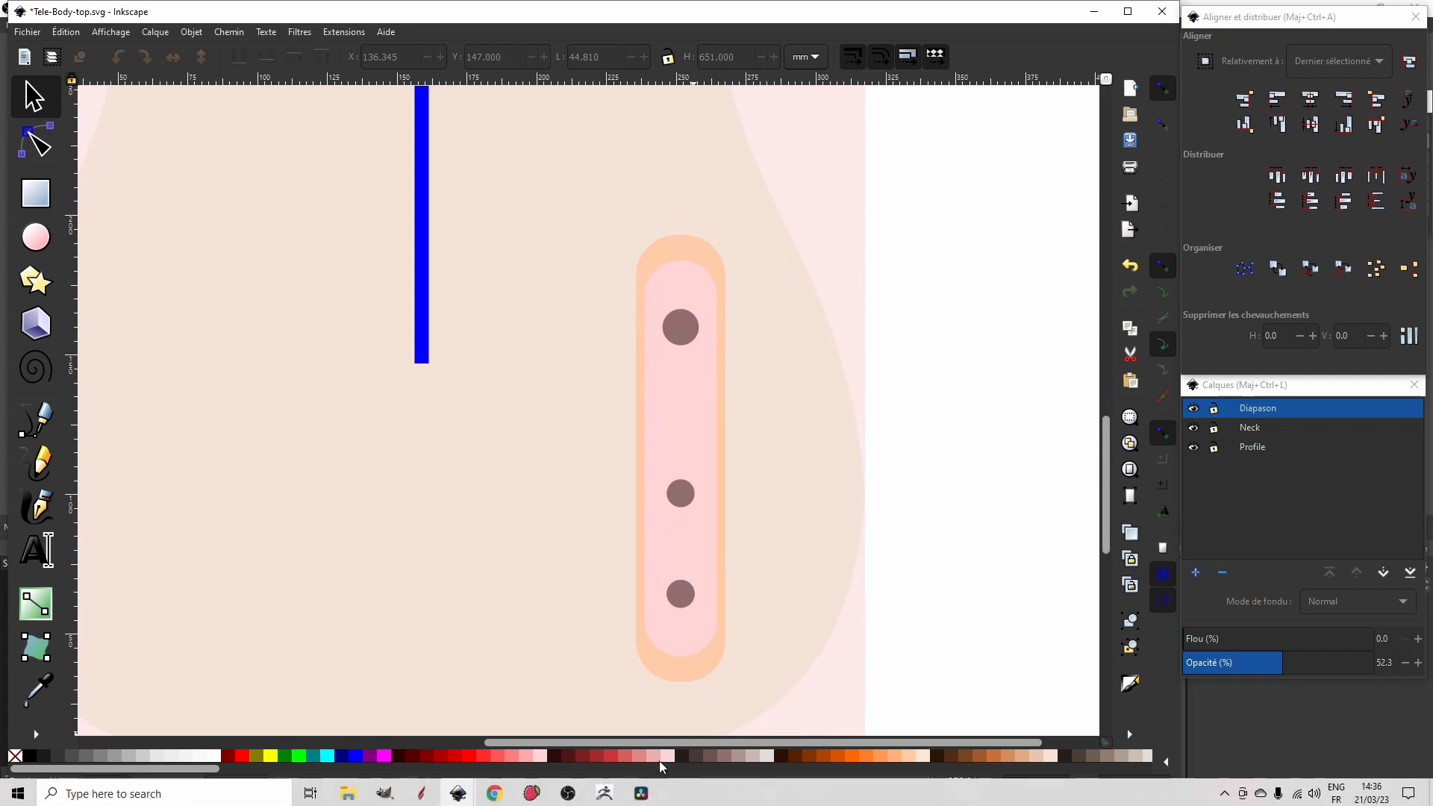
drag(679, 743, 560, 741)
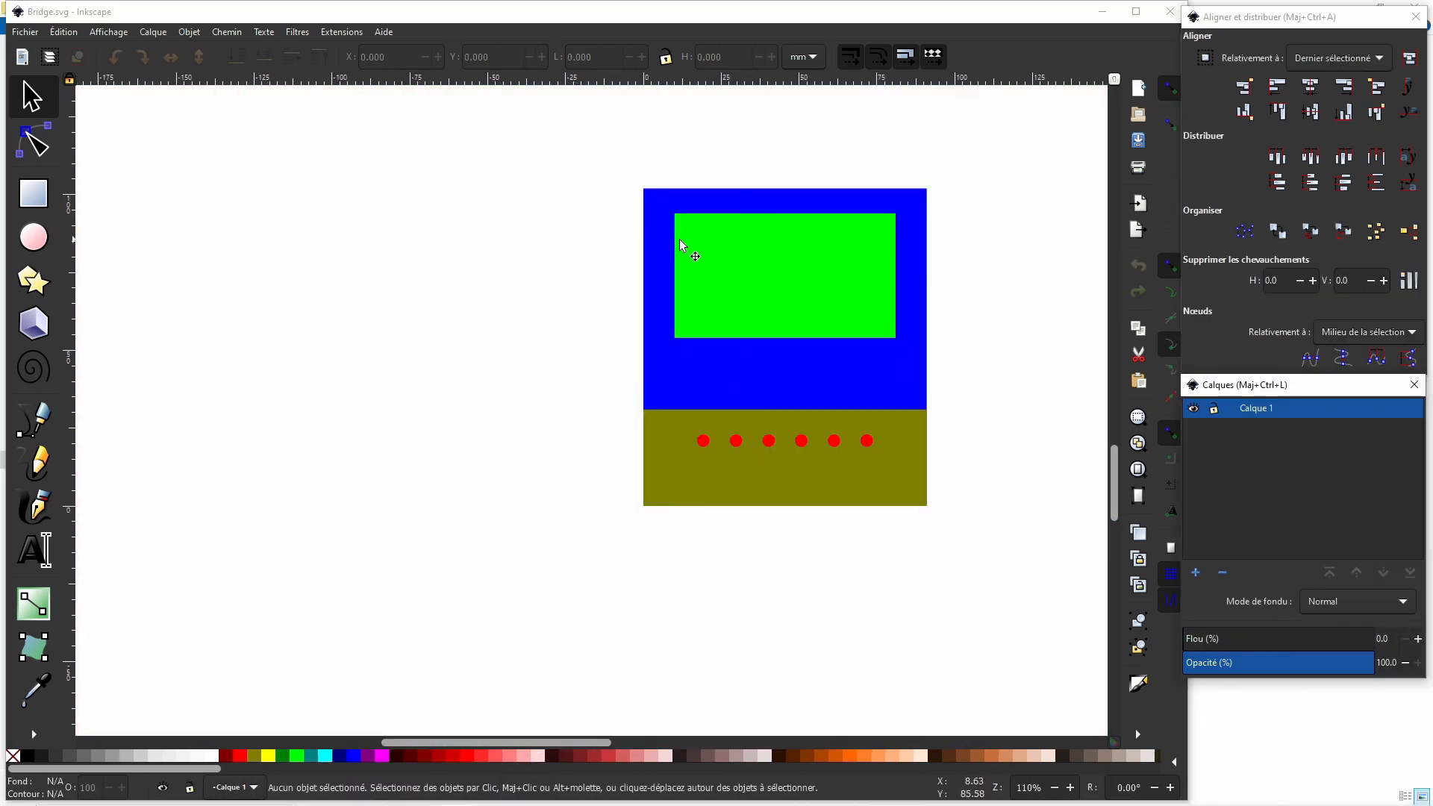
click(926, 278)
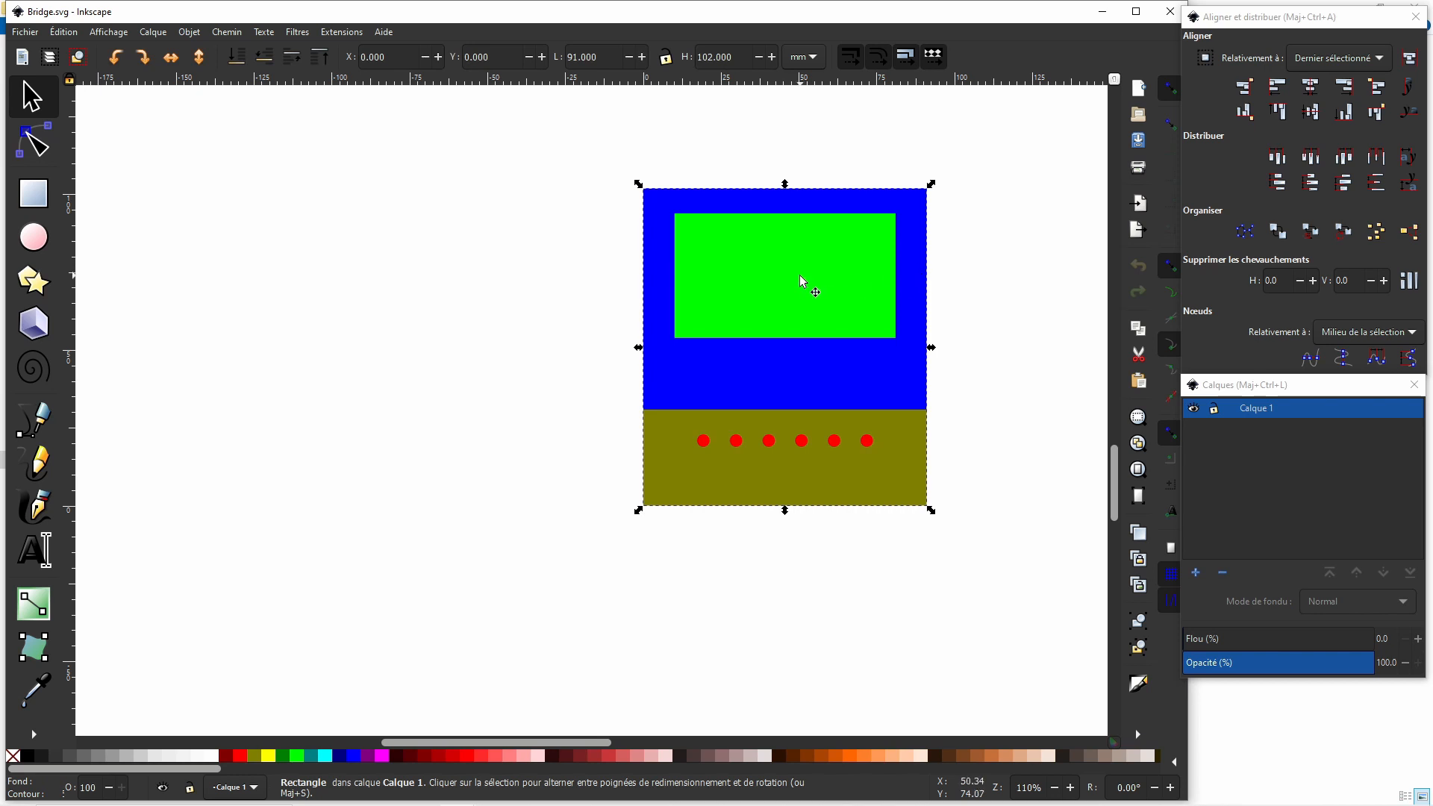
click(1010, 304)
click(835, 289)
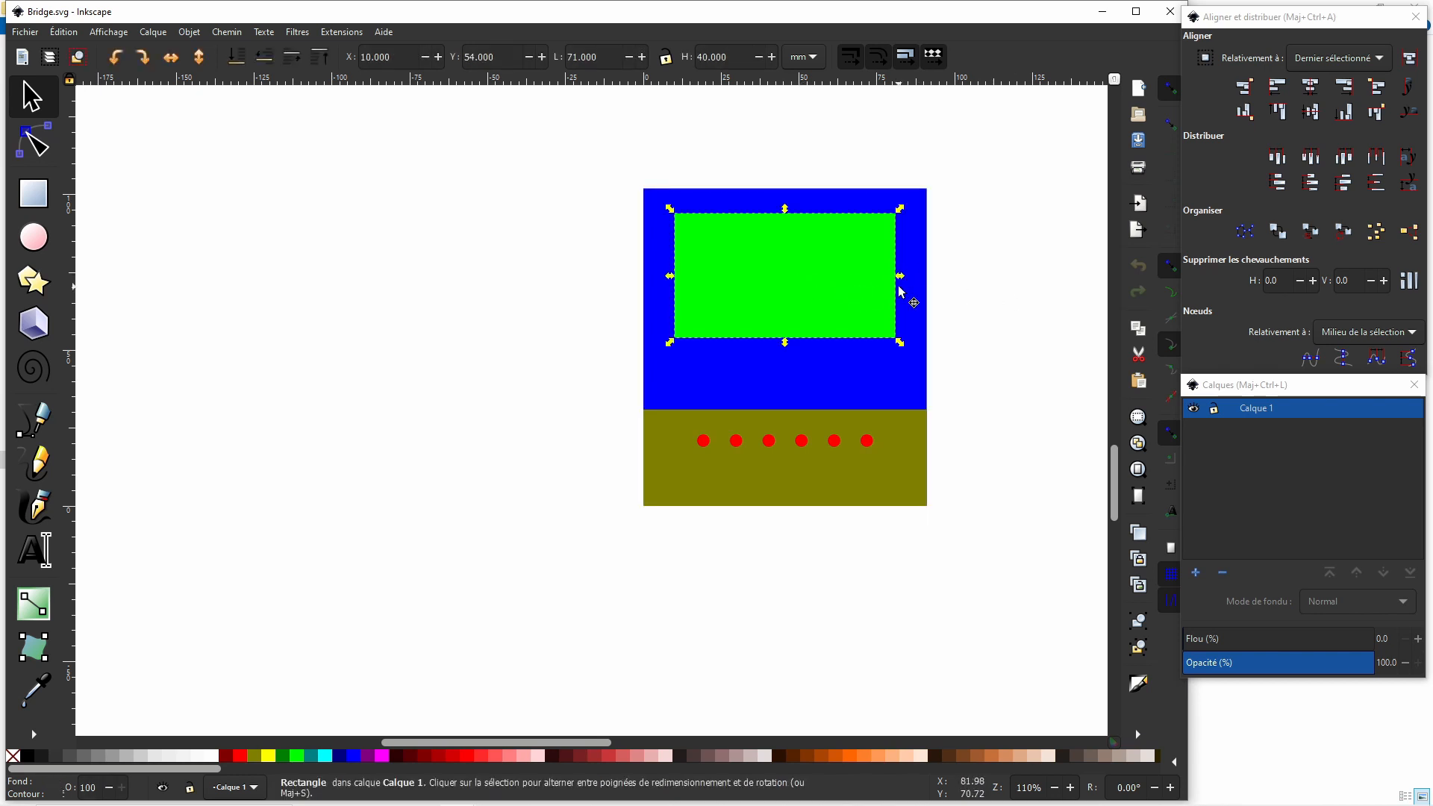
click(984, 305)
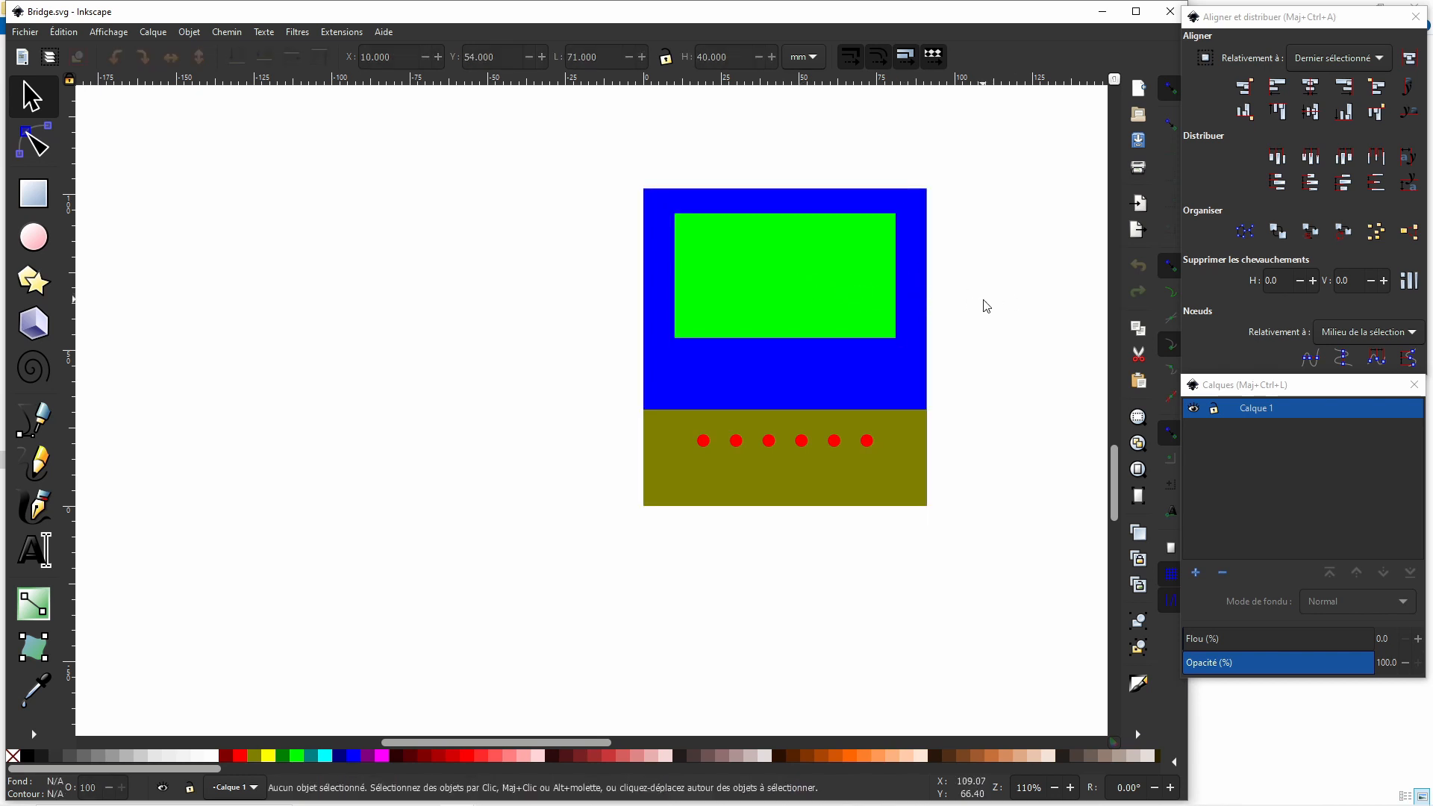
Convert the blue and green rectangles to paths and subtract the green one from the blue one with Difference.
click(924, 318)
shift+click(818, 291)
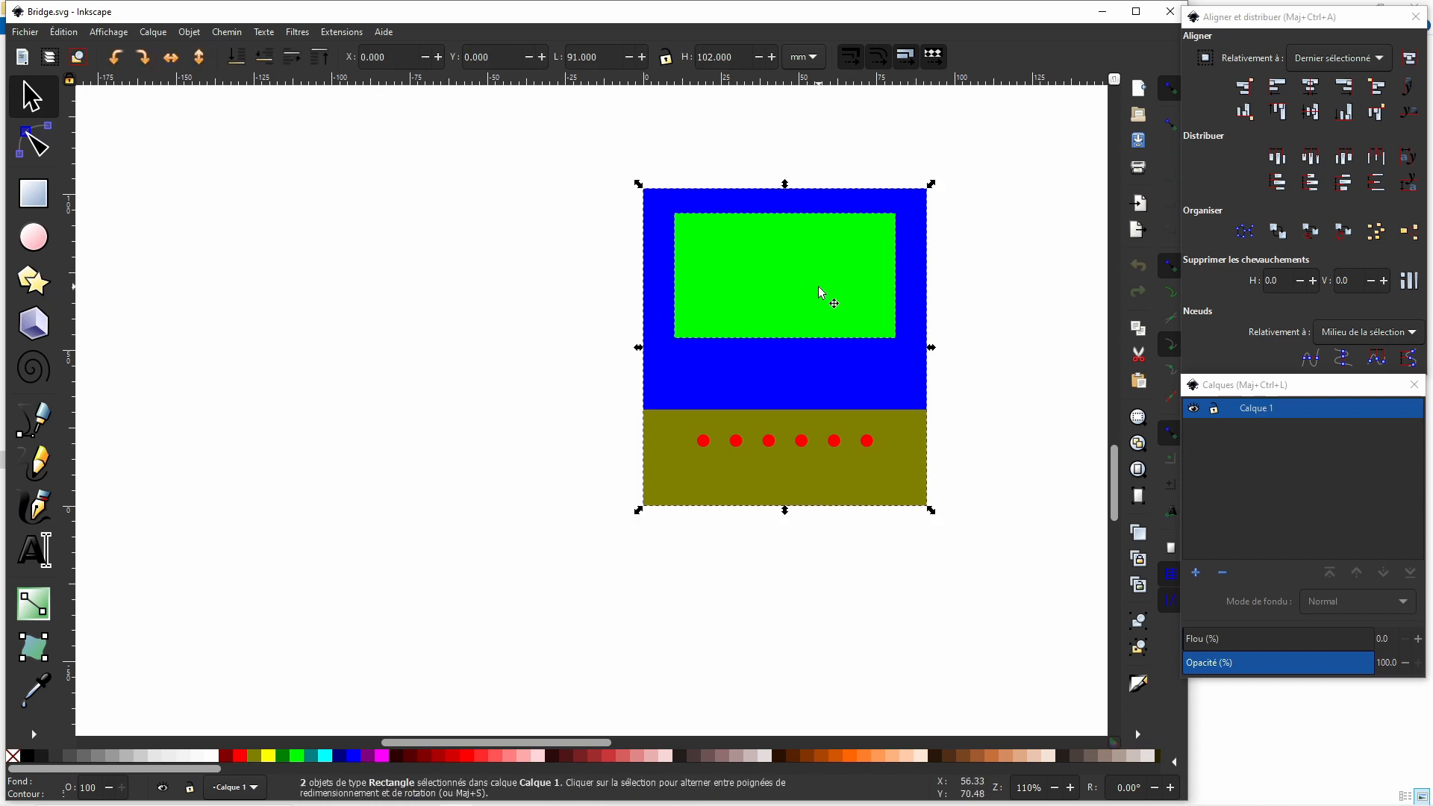
click(230, 38)
click(238, 50)
click(233, 35)
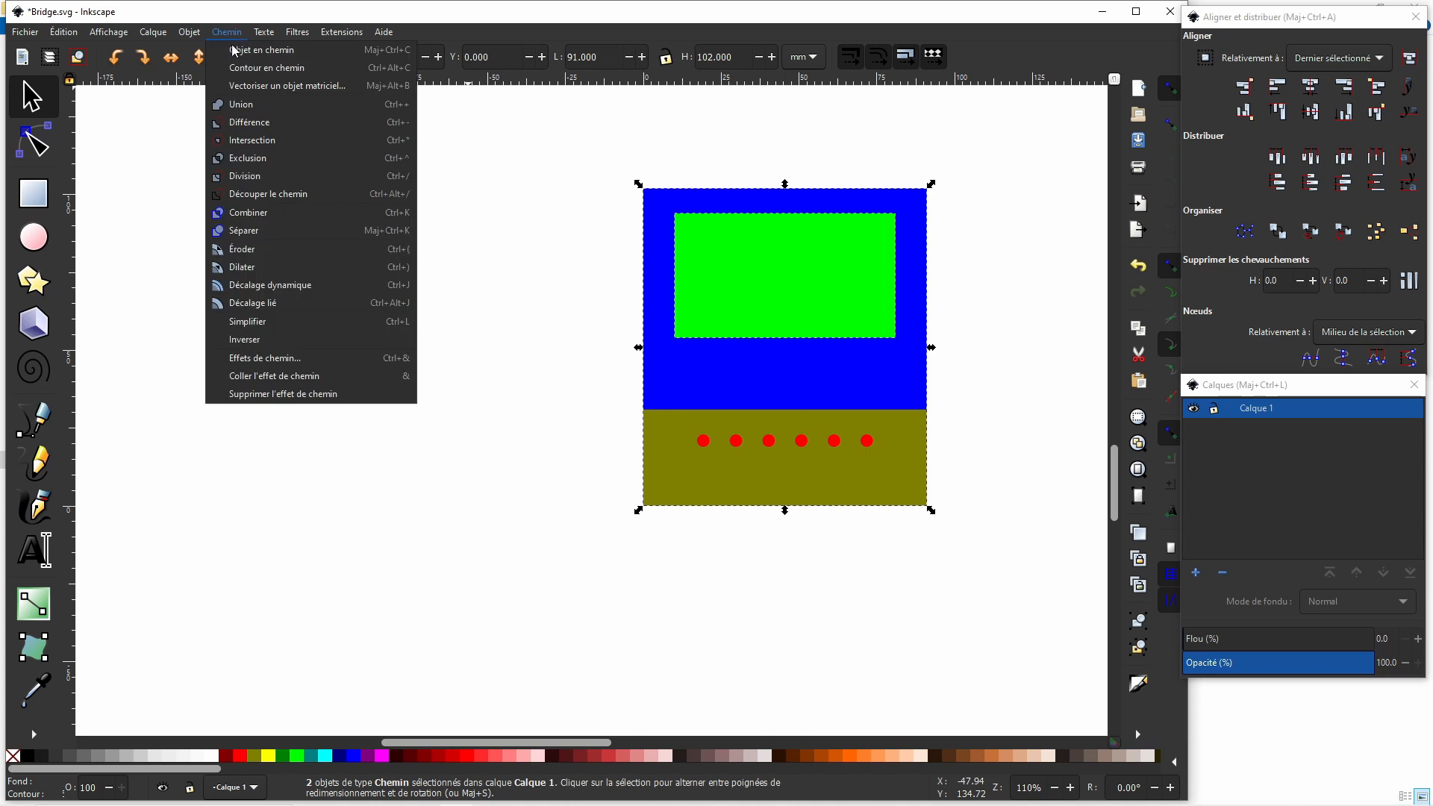
click(246, 122)
click(381, 203)
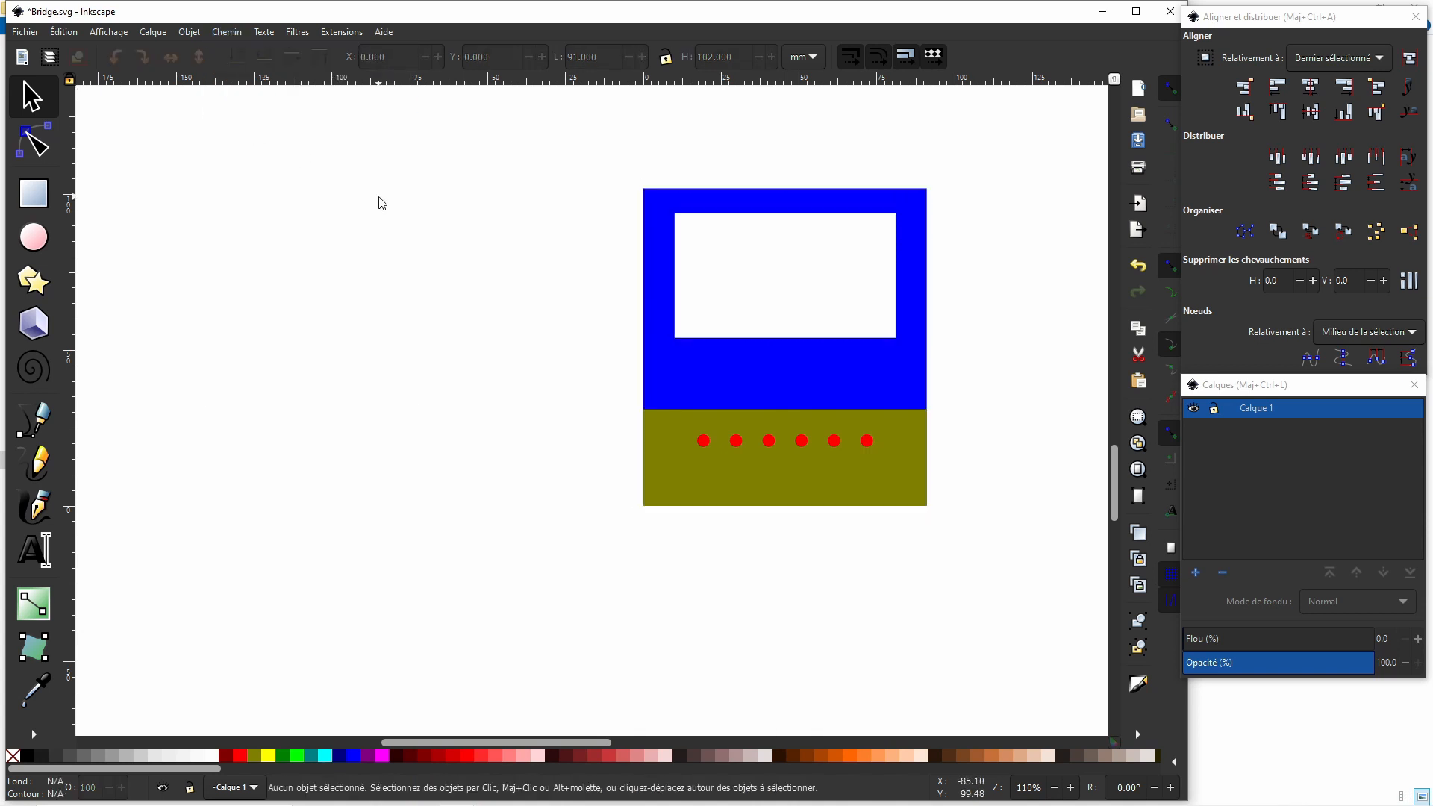
Group the blue plate, the olive rectangle and the red holes into one bridge object and copy it.
mouse_move(578, 138)
mouse_down()
mouse_move(954, 377)
mouse_move(985, 565)
mouse_up()
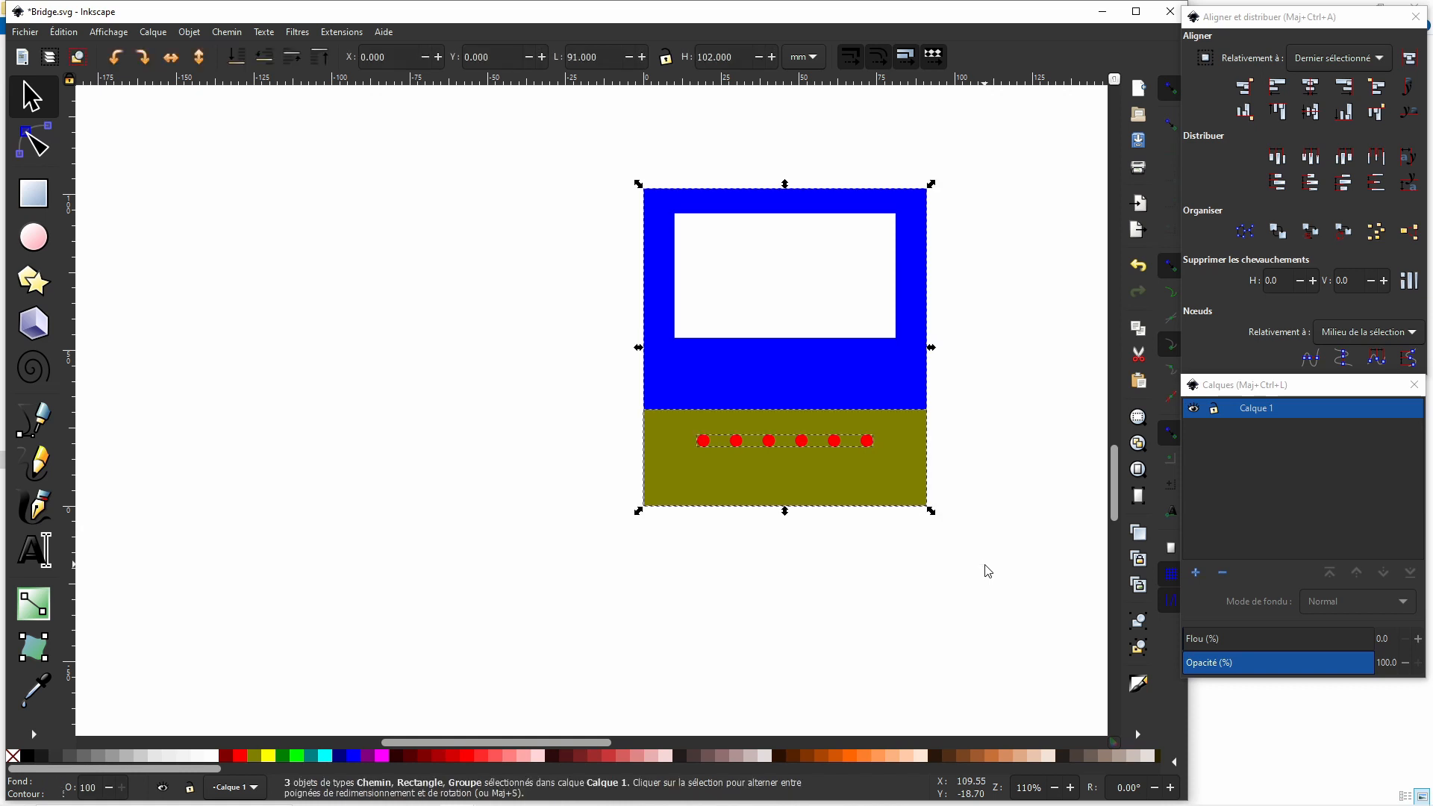
click(1140, 625)
right_click(866, 366)
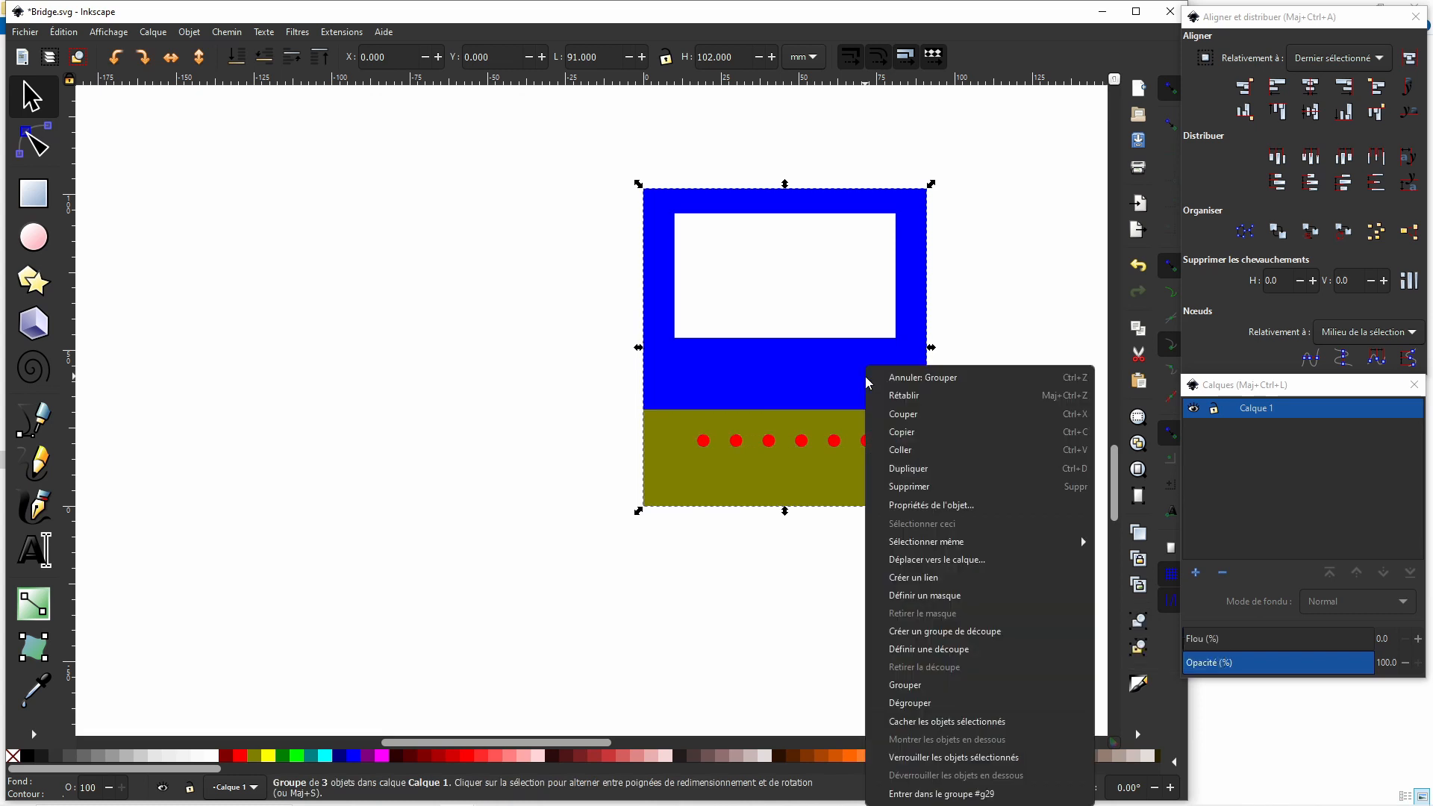
click(903, 433)
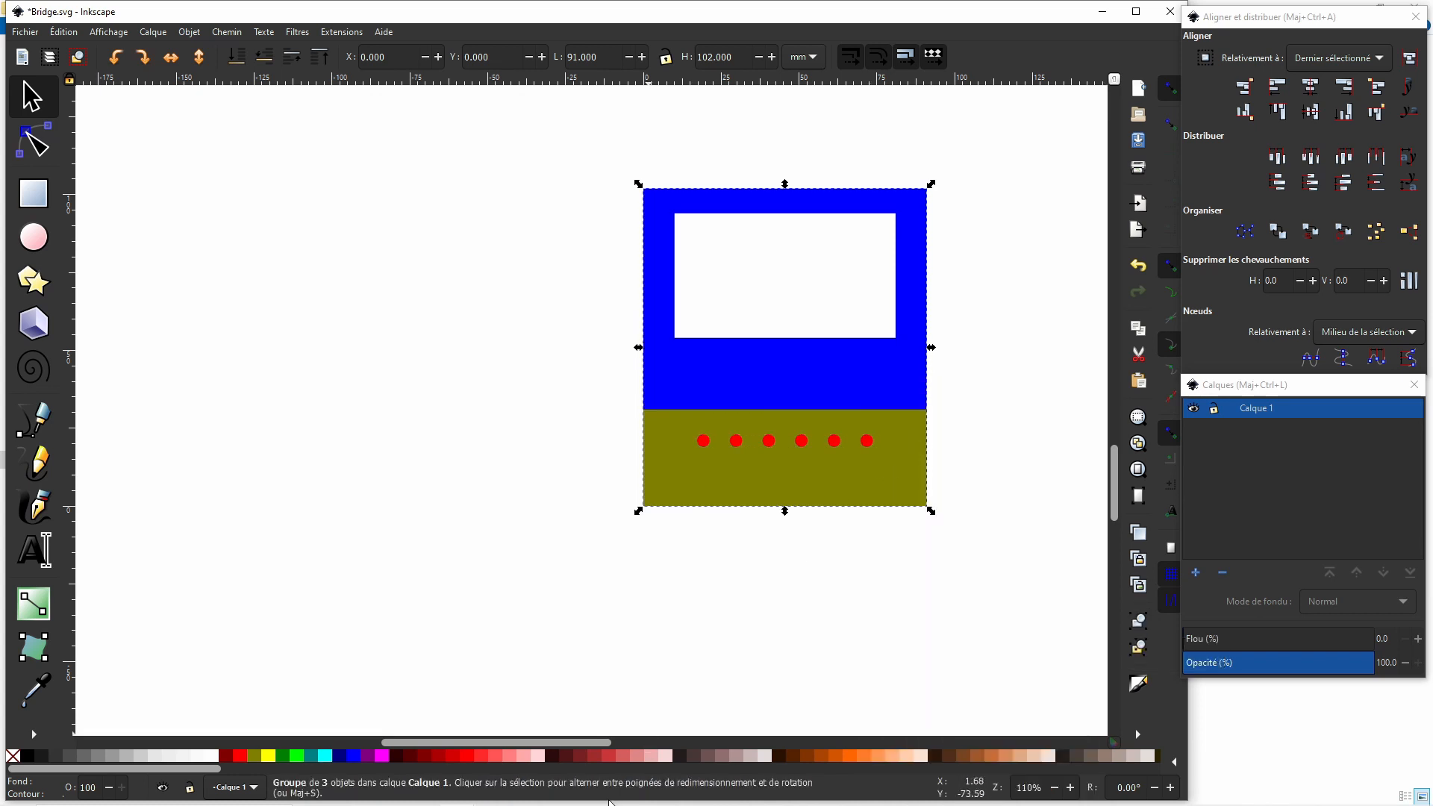
Switch to Tele-Body-top.svg and paste the bridge group onto the body beside the scale bar.
mouse_move(582, 801)
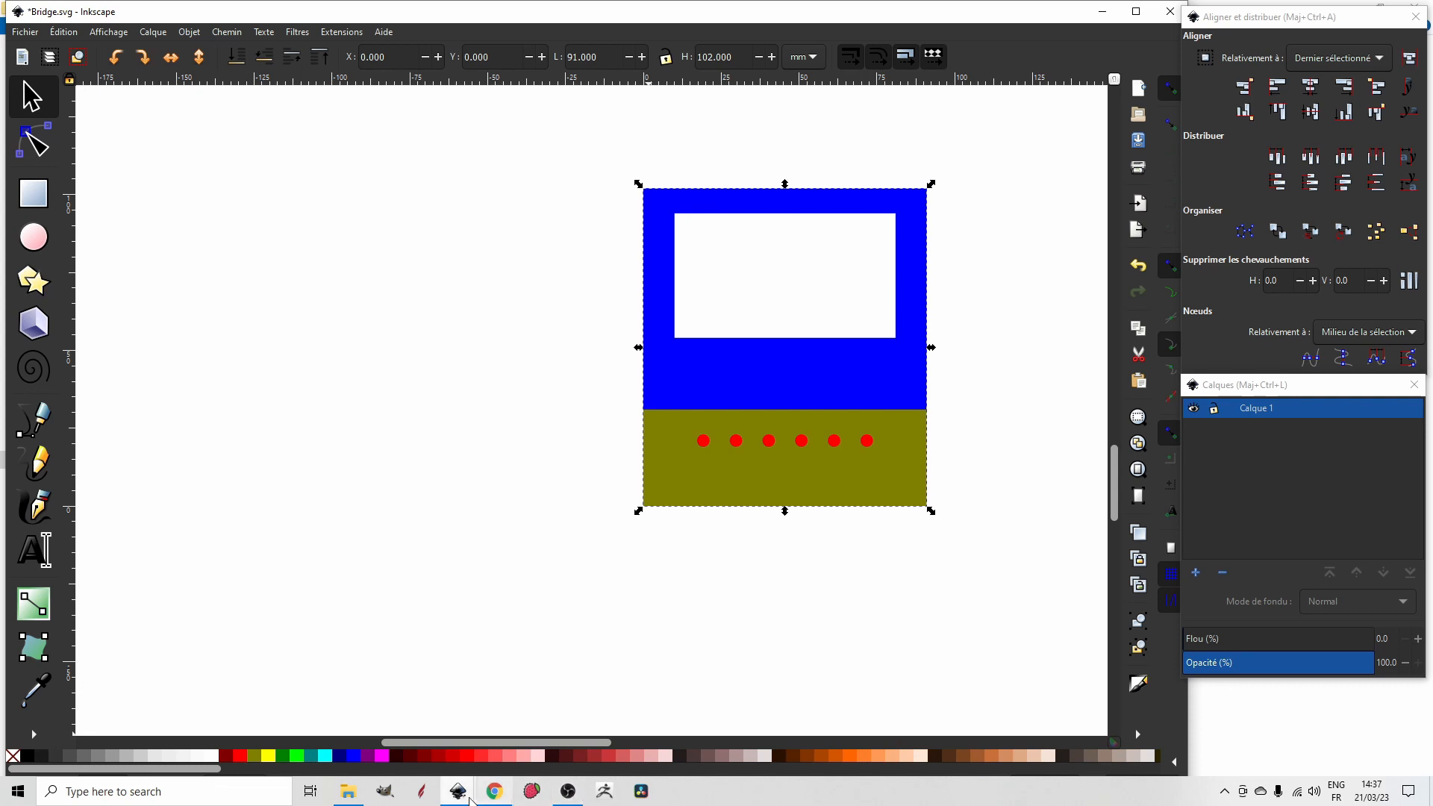
mouse_move(463, 795)
click(333, 743)
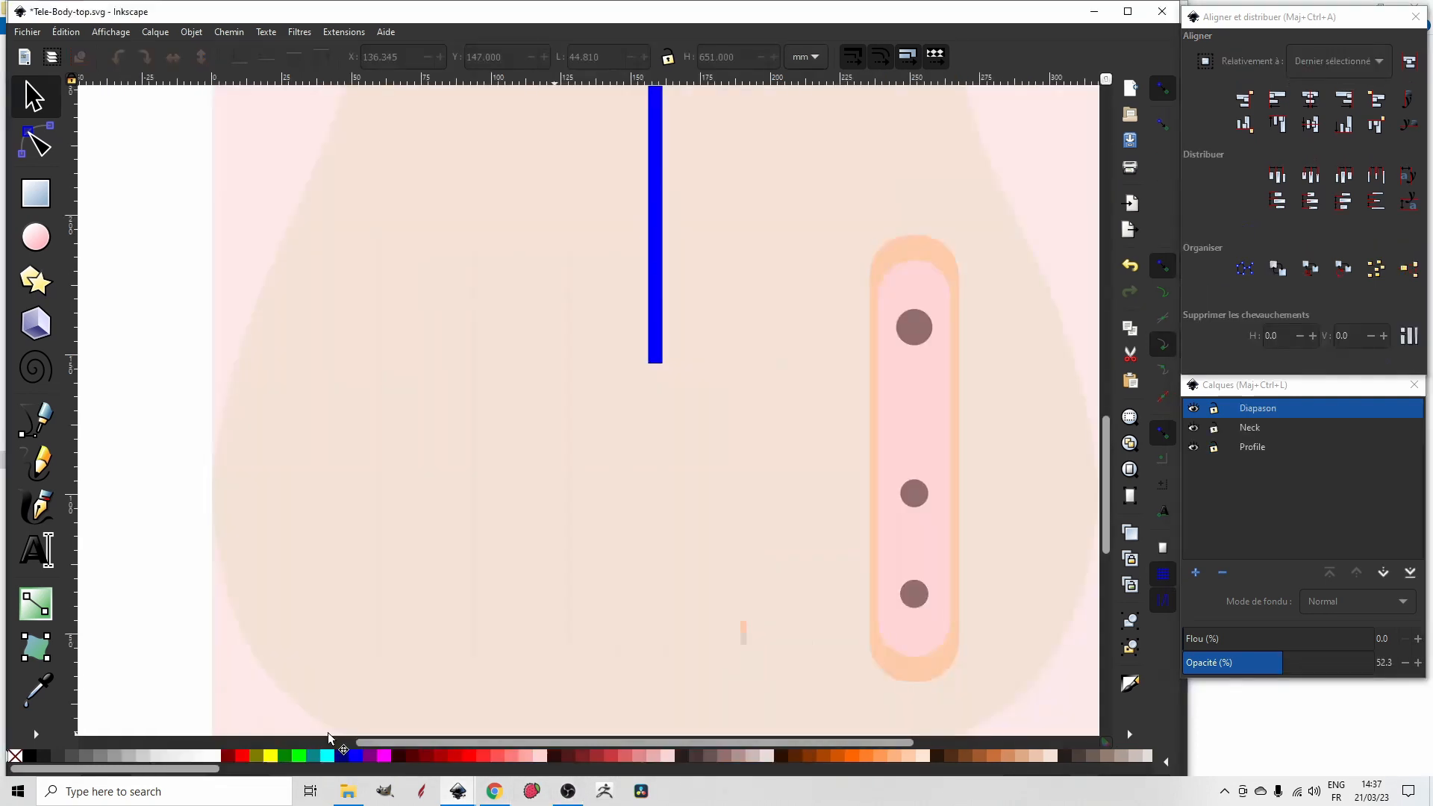
right_click(448, 384)
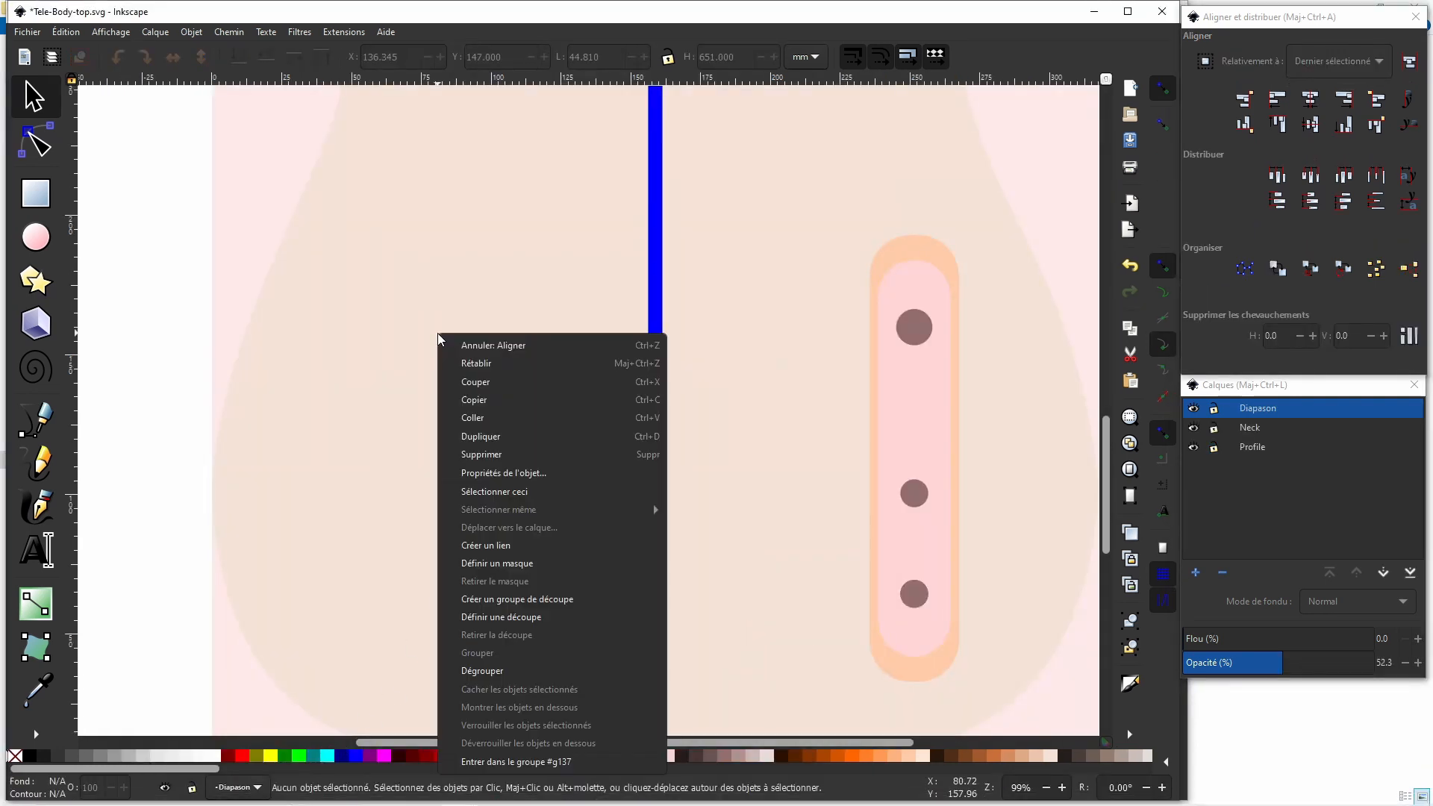
click(478, 420)
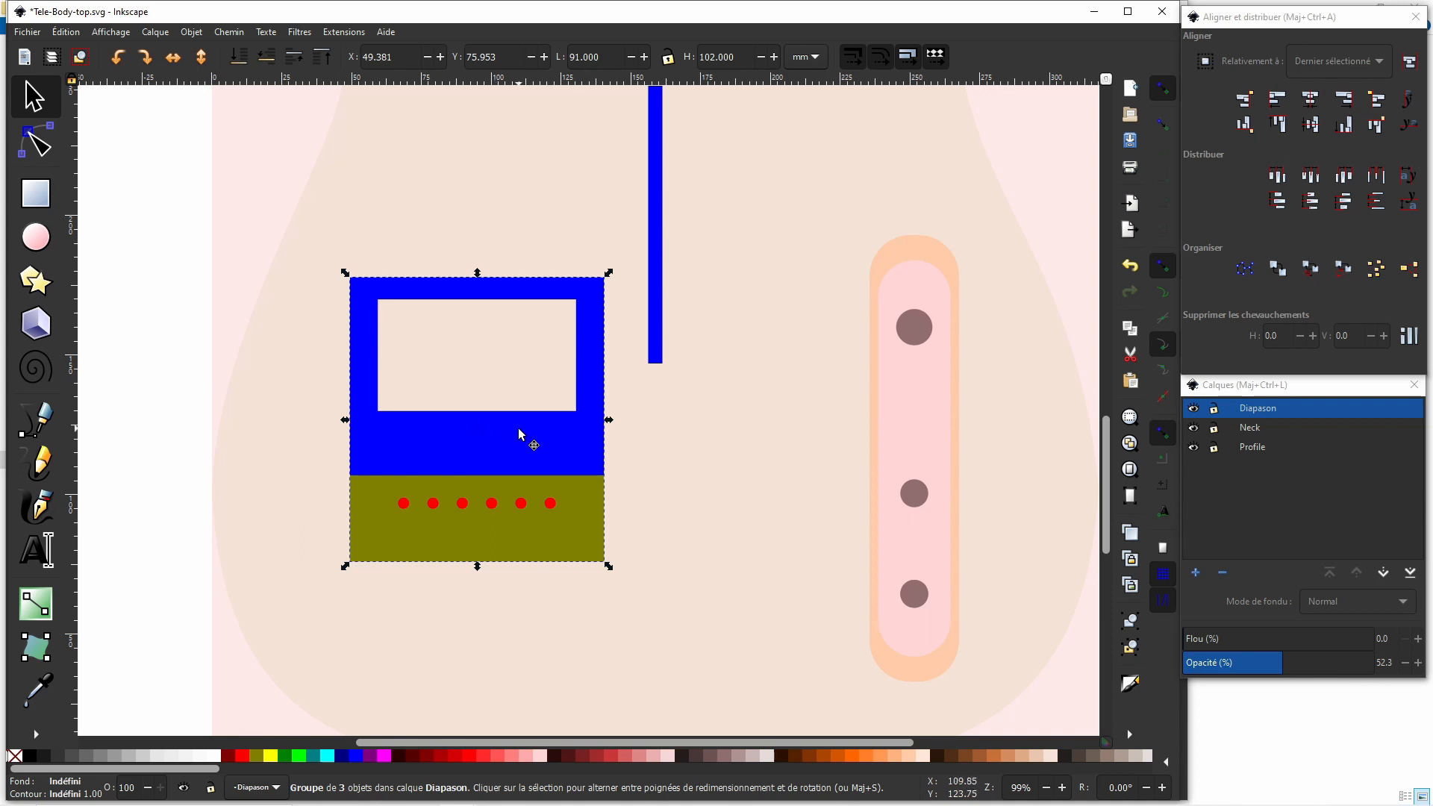
Centre the bridge group horizontally on the scale bar and move it up until its blue-olive border is near the bar's lower end.
shift+click(654, 291)
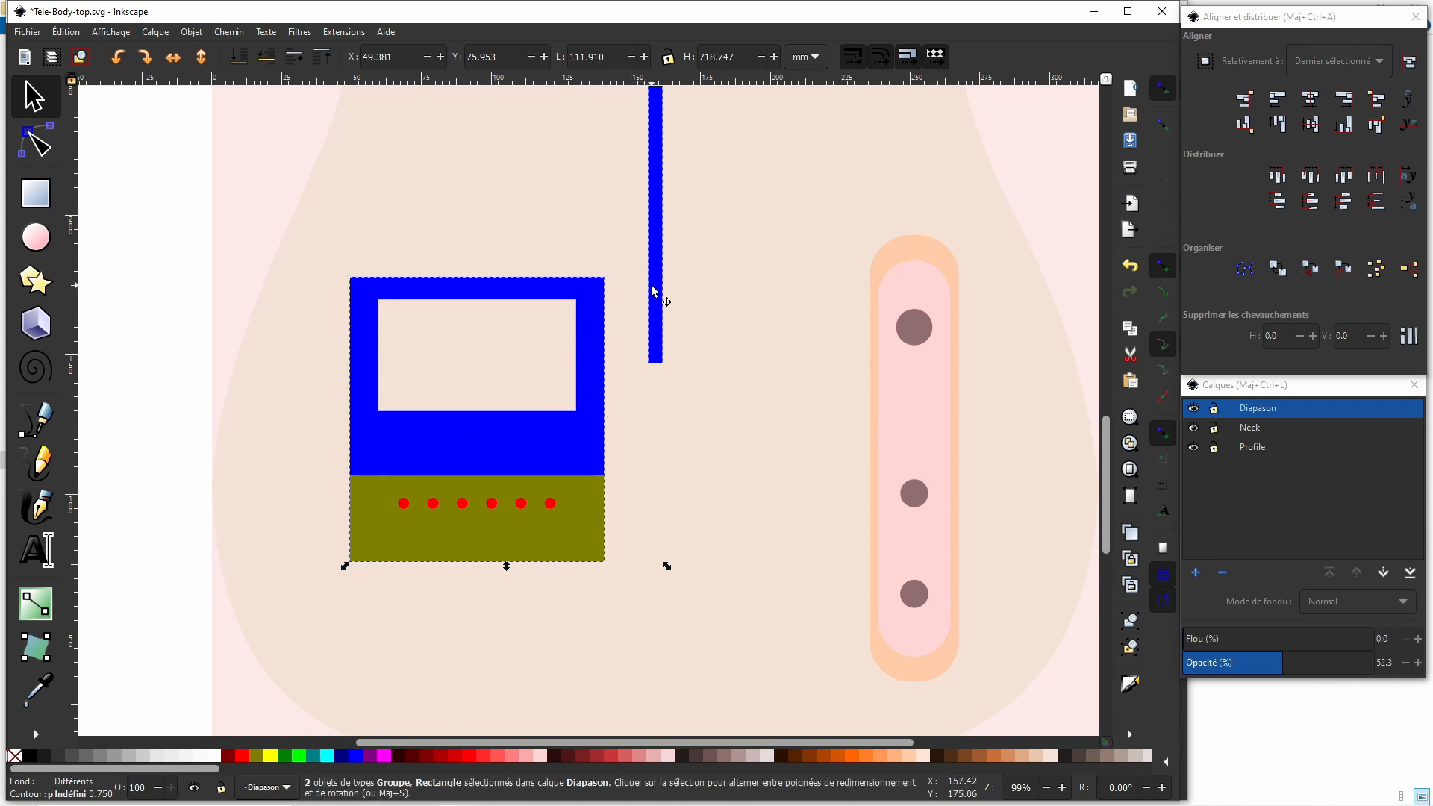
click(1310, 97)
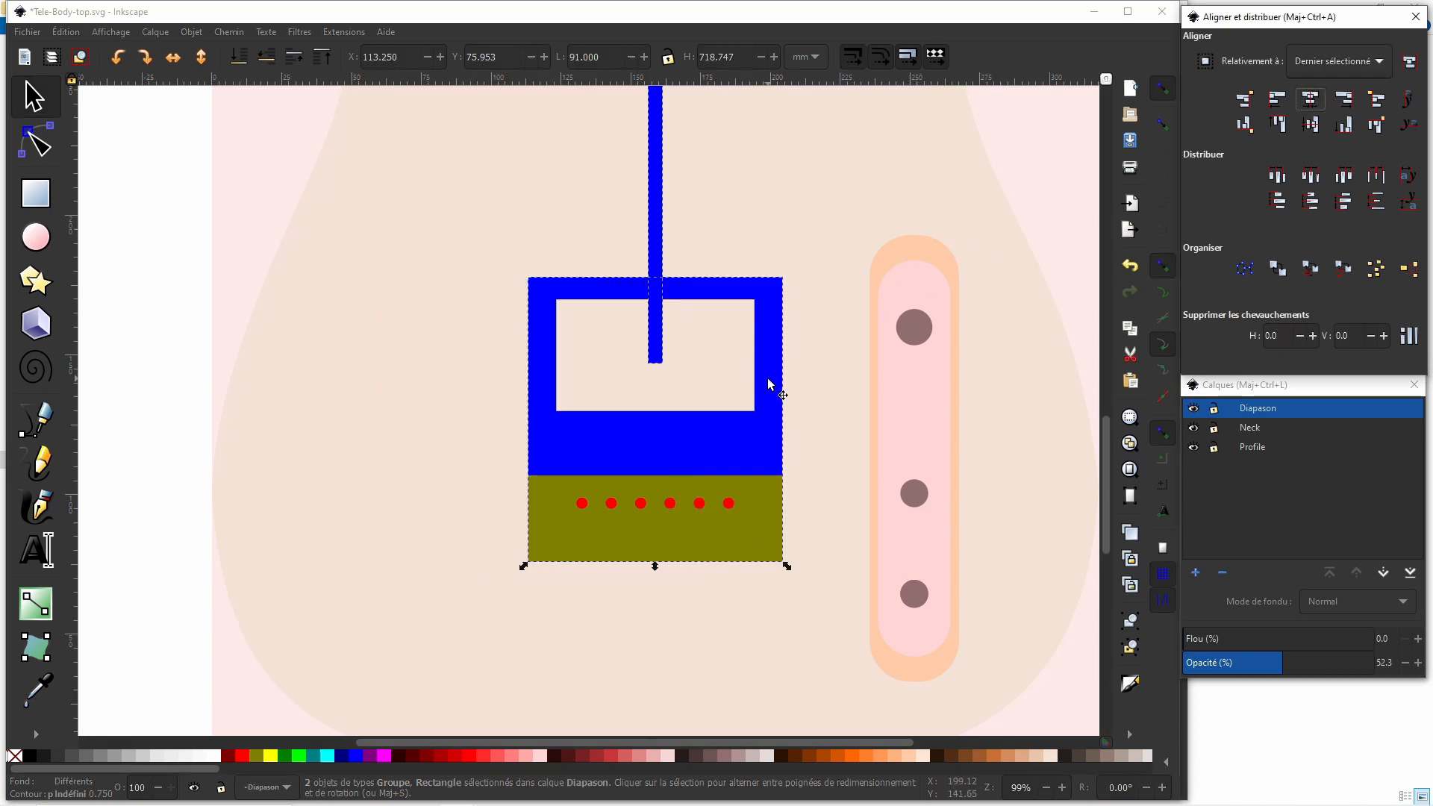
key(Escape)
drag(732, 444, 729, 323)
Recolour the scale bar light pink and raise it to the front, above the bridge.
click(653, 215)
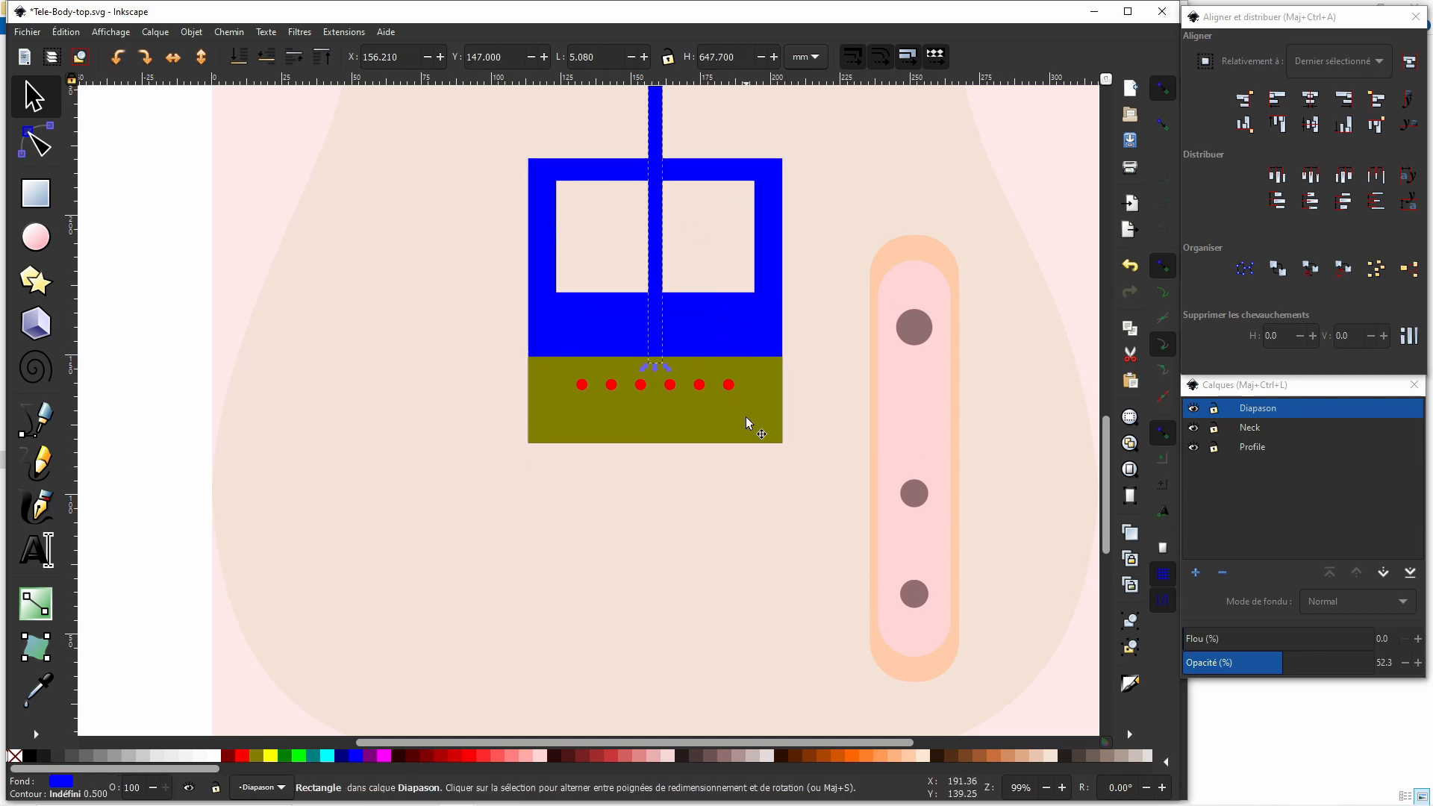
click(652, 759)
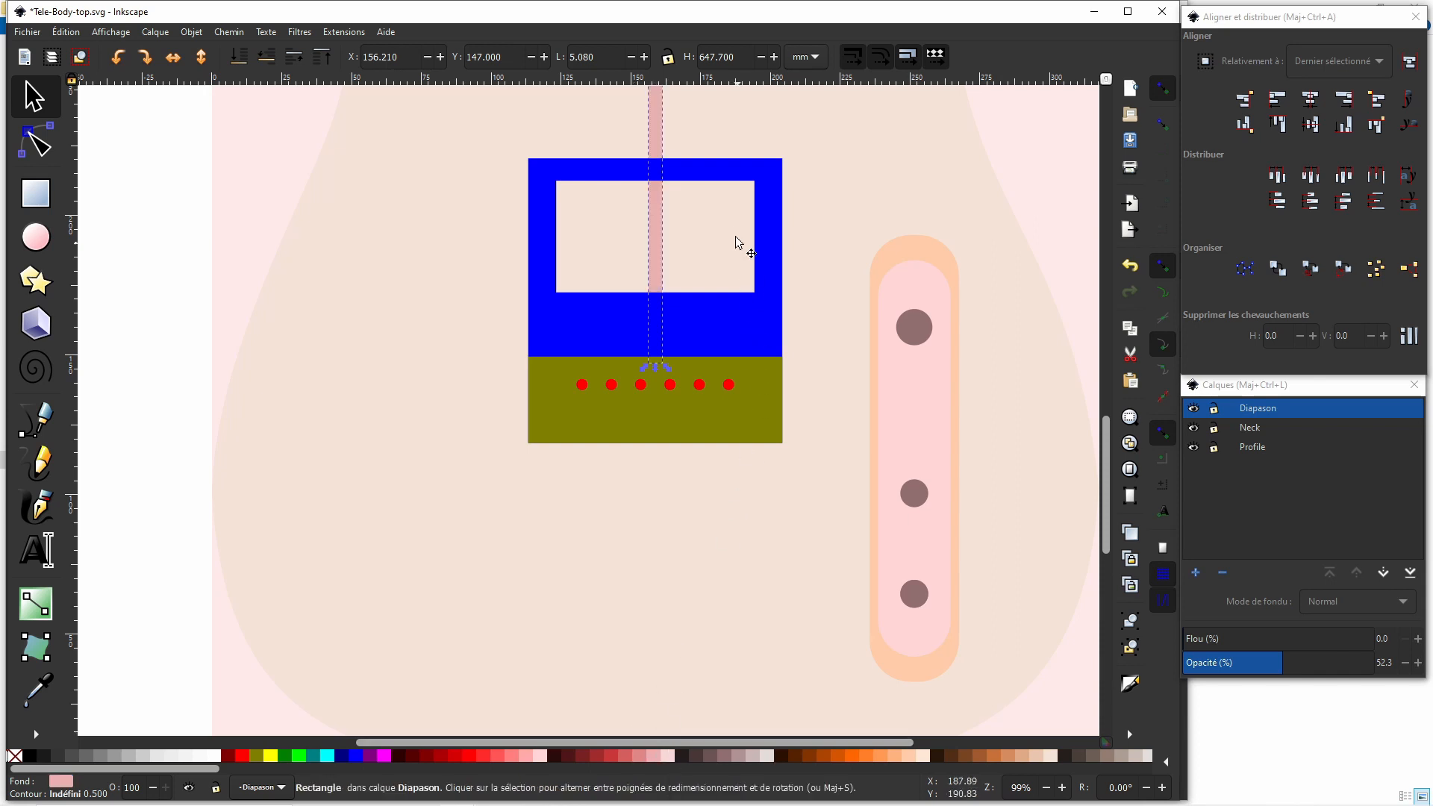
click(192, 32)
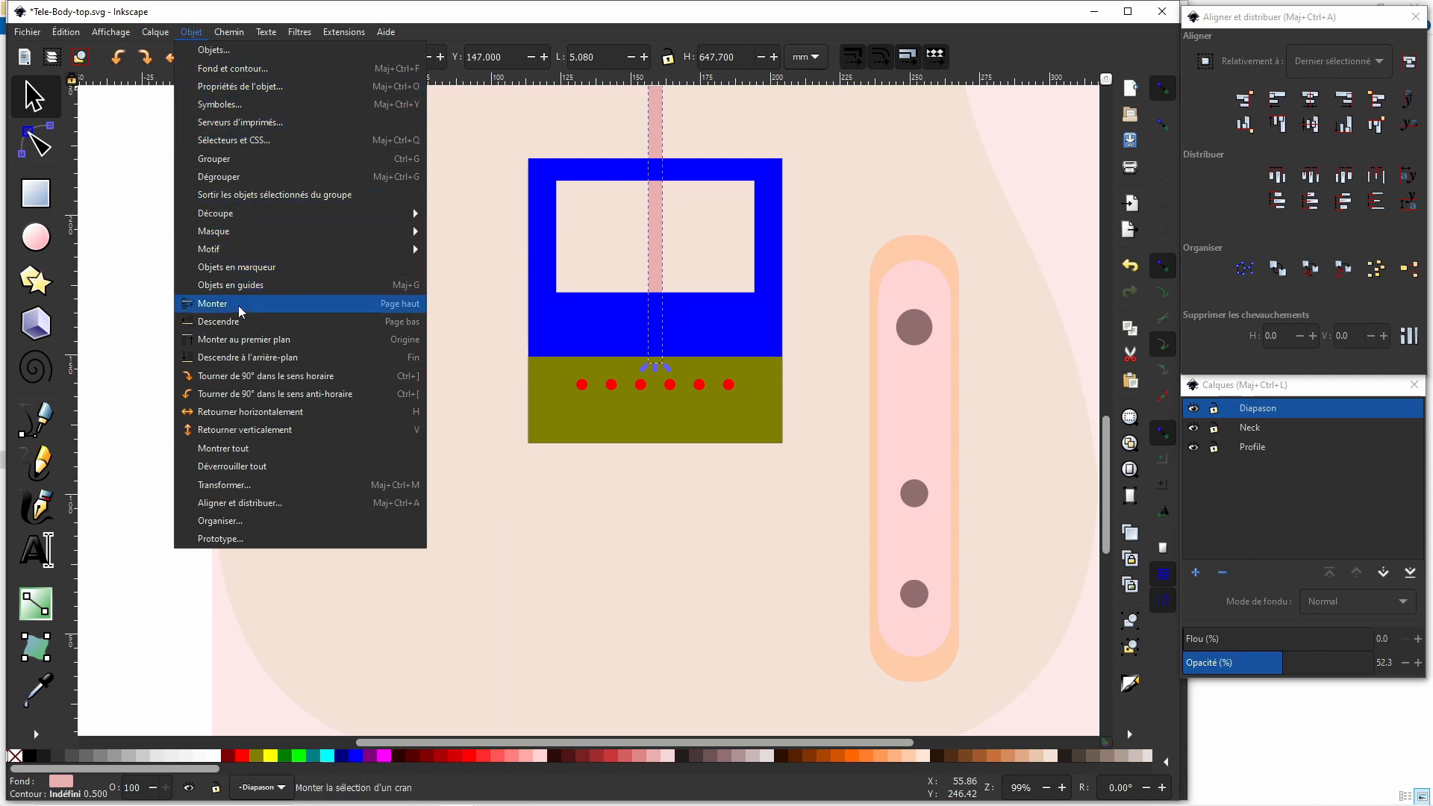
click(254, 340)
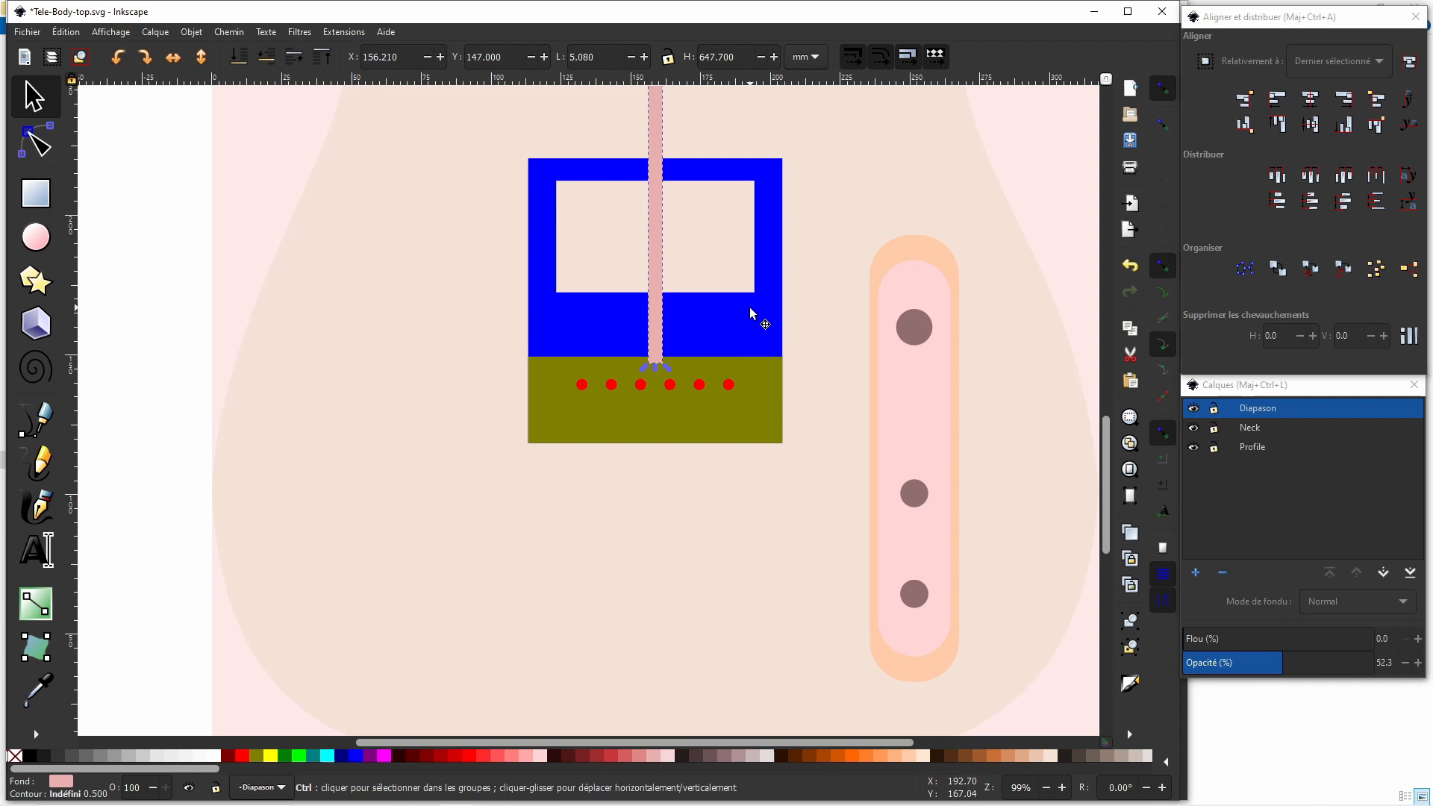
Move the bridge down to Y about 116 mm so its blue-olive border meets the scale bar's lower end, and delete the scale bar.
drag(750, 312, 749, 323)
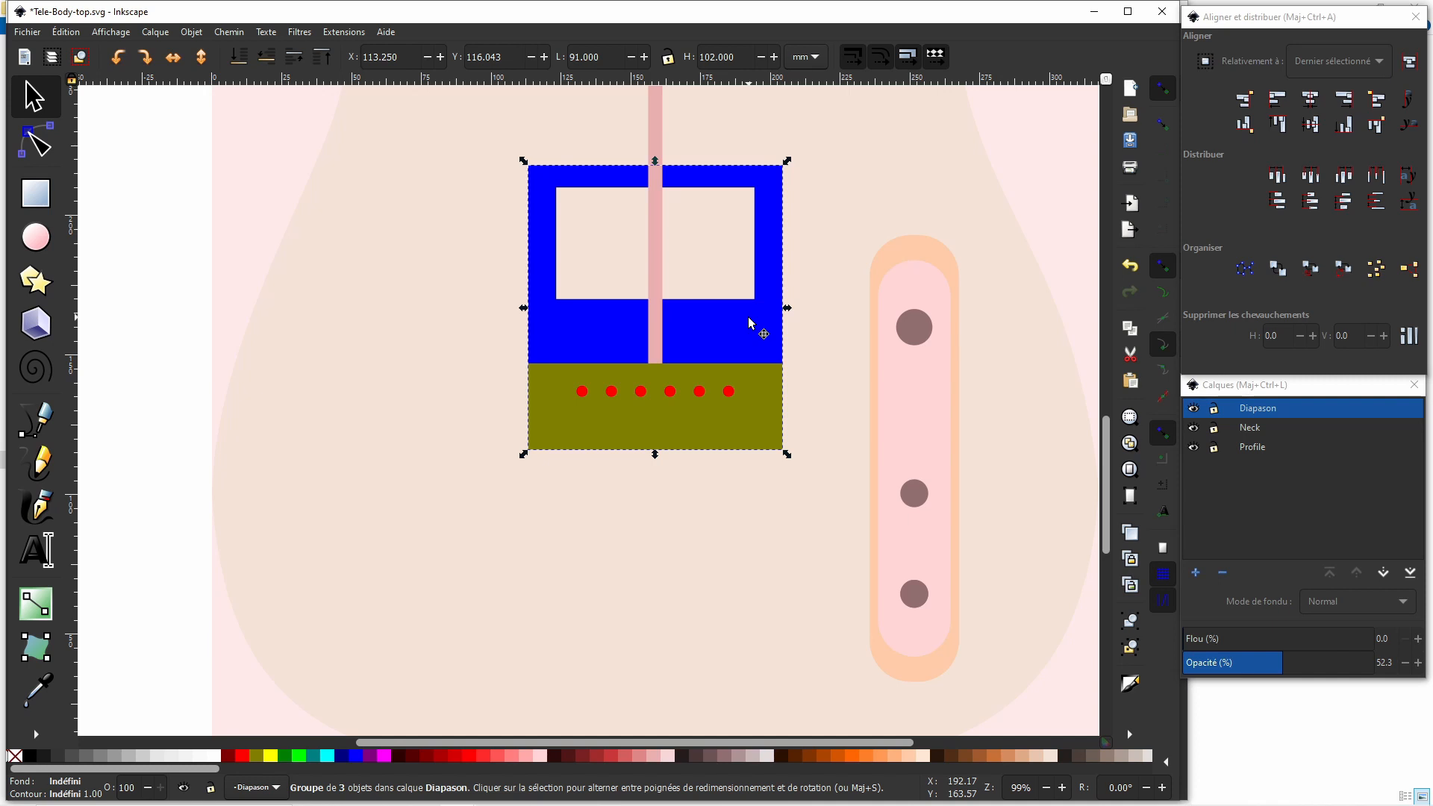
key(ctrl)
scroll(750, 321, down, 4)
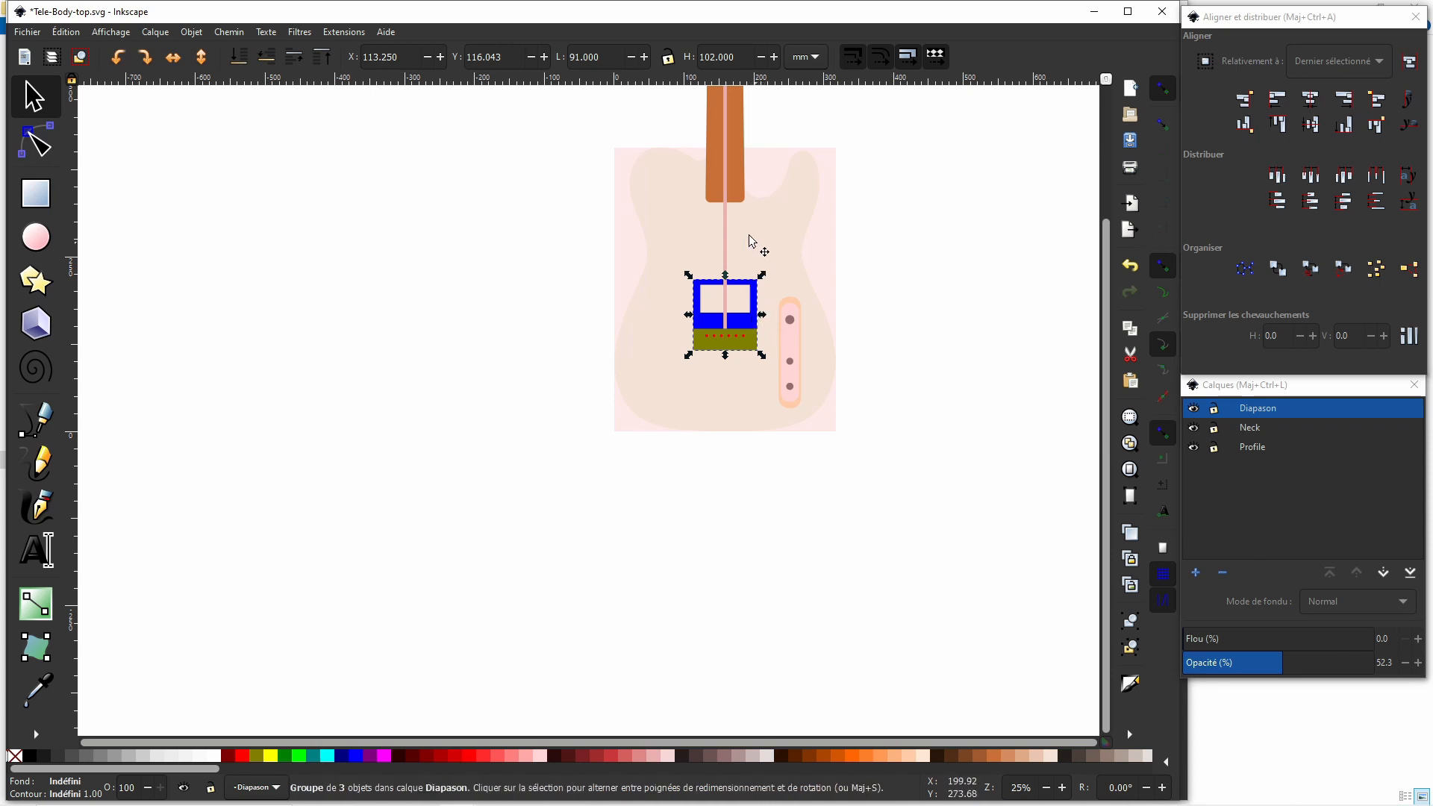
click(727, 244)
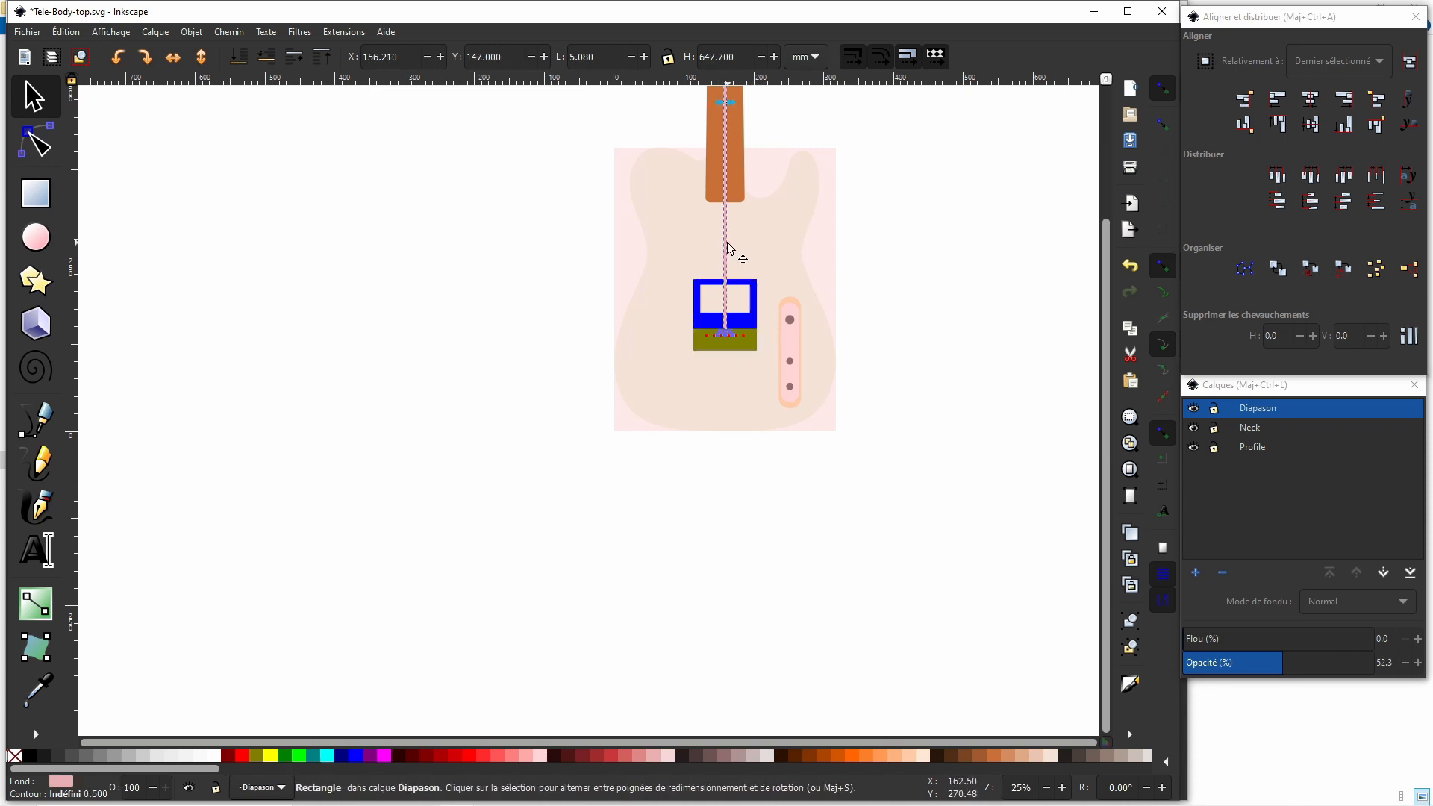
key(Escape)
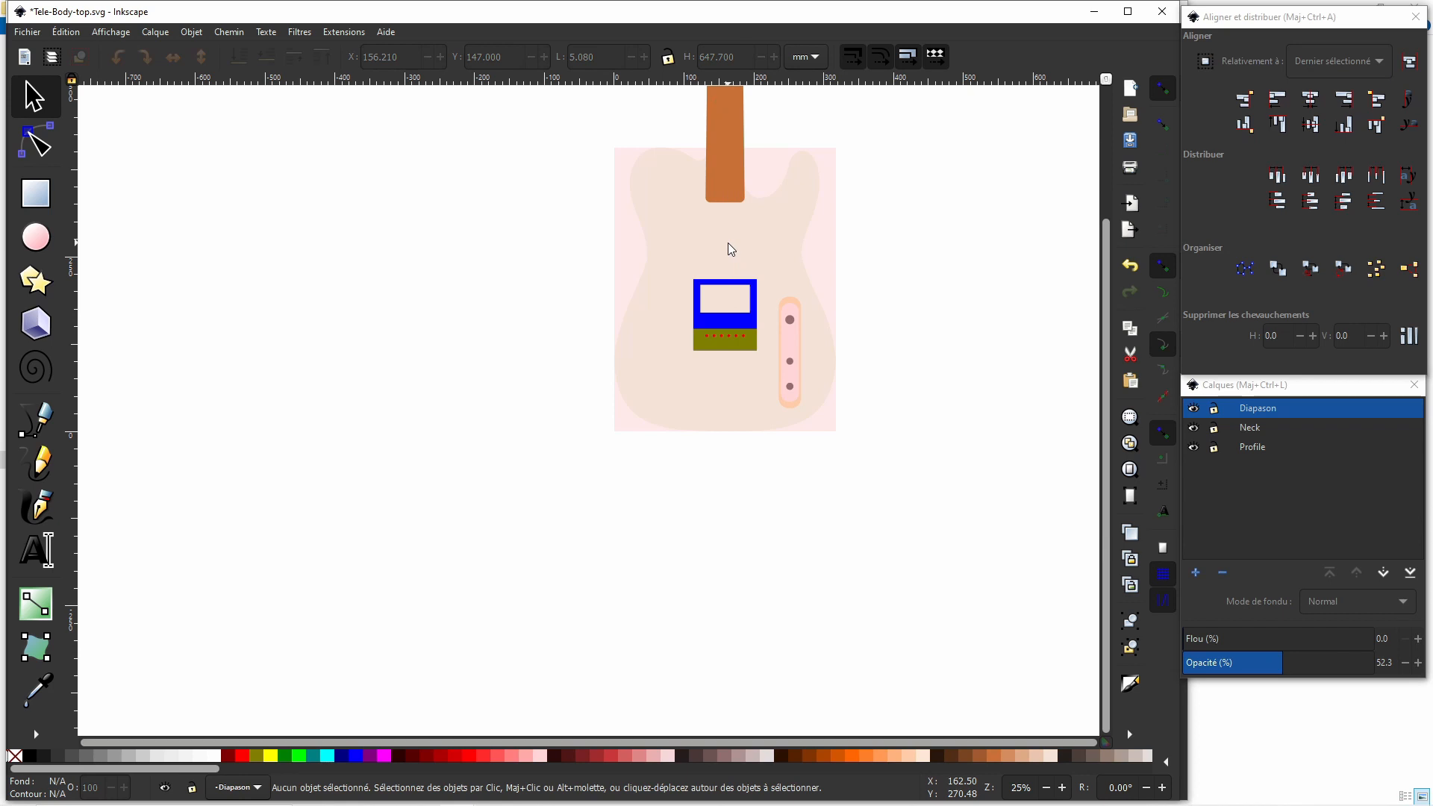
Draw a rectangle about 242 mm wide and 395 mm high over the part of the neck above the body.
ctrl+scroll(883, 280, up, 1)
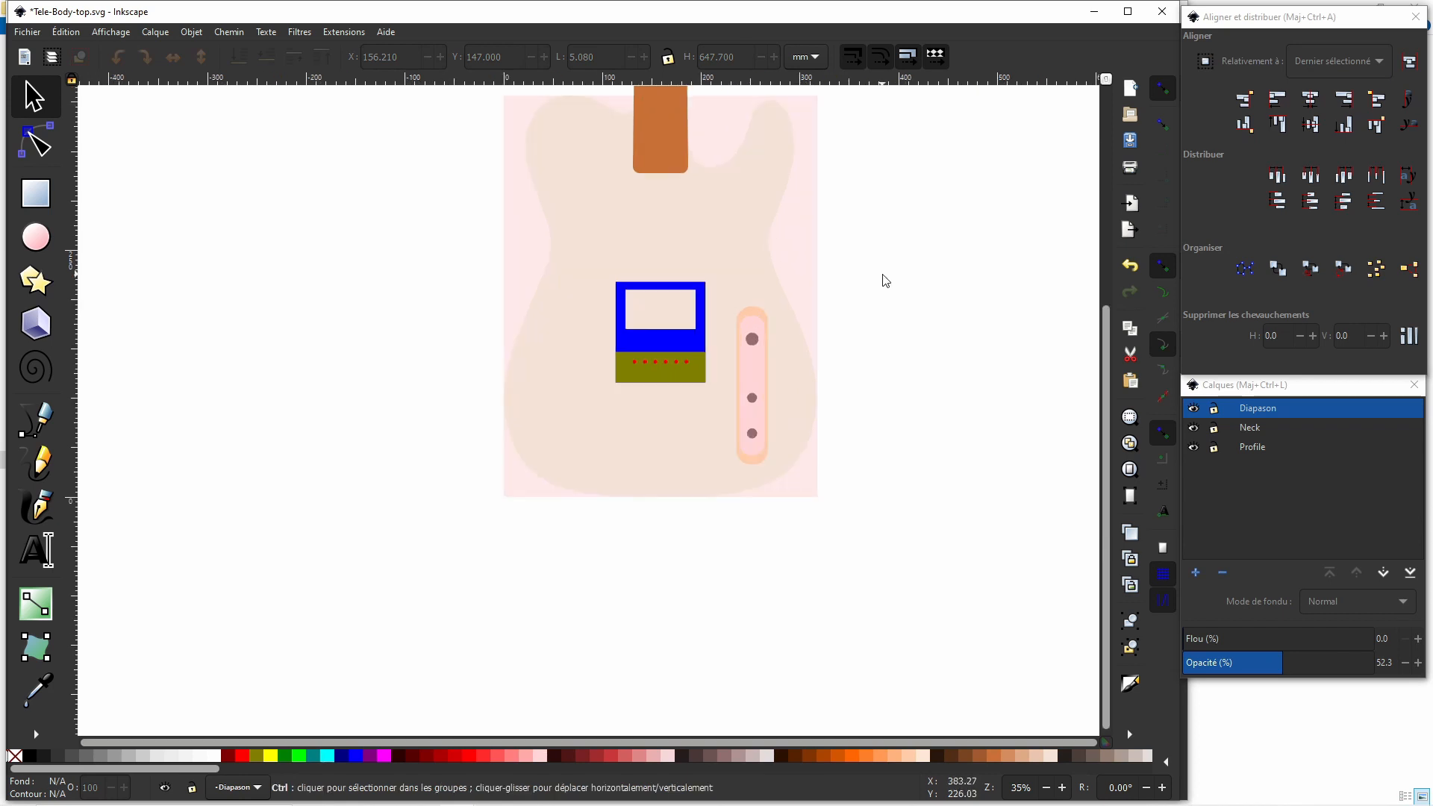
scroll(883, 280, up, 1)
ctrl+scroll(886, 282, down, 1)
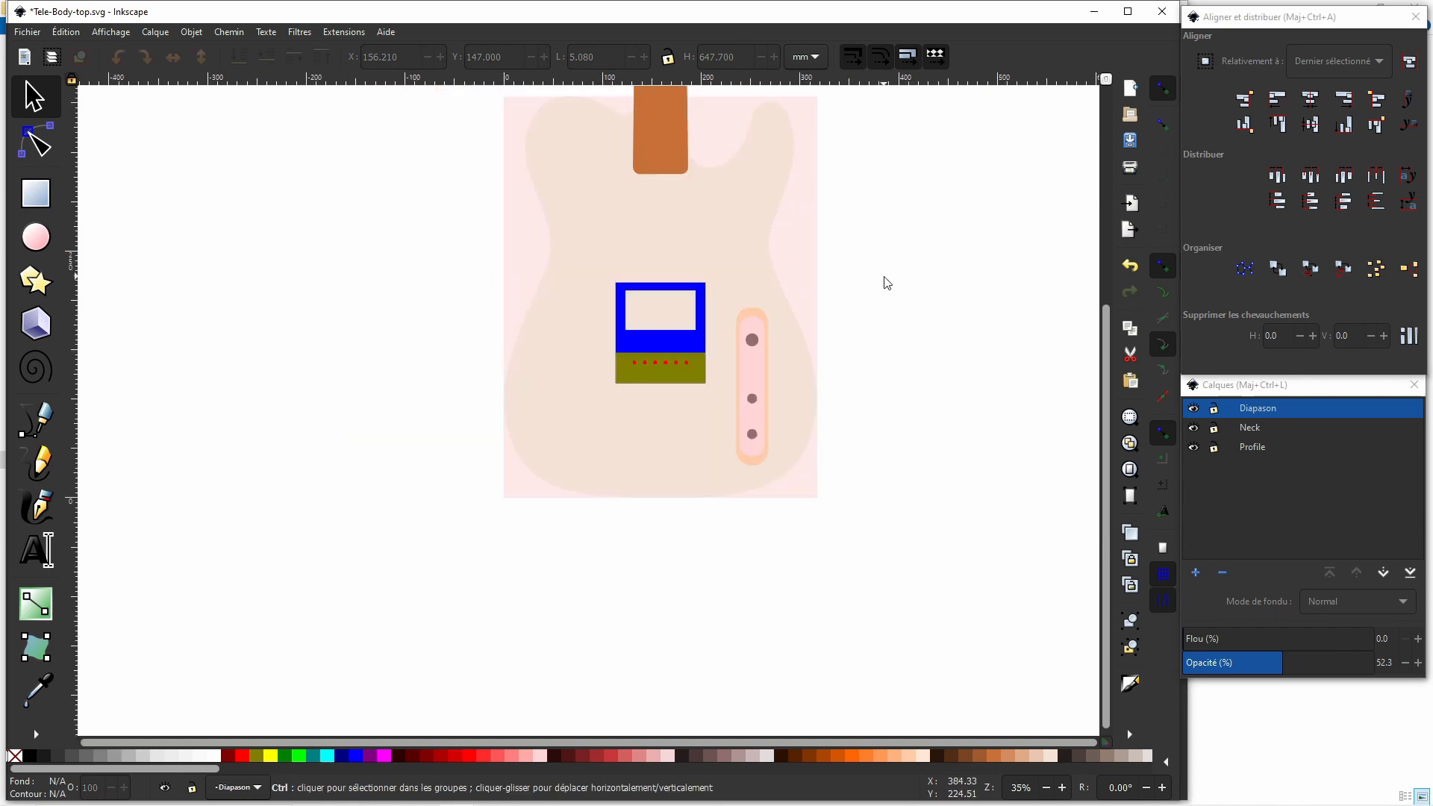
drag(1108, 540, 1055, 352)
ctrl+scroll(901, 335, down, 2)
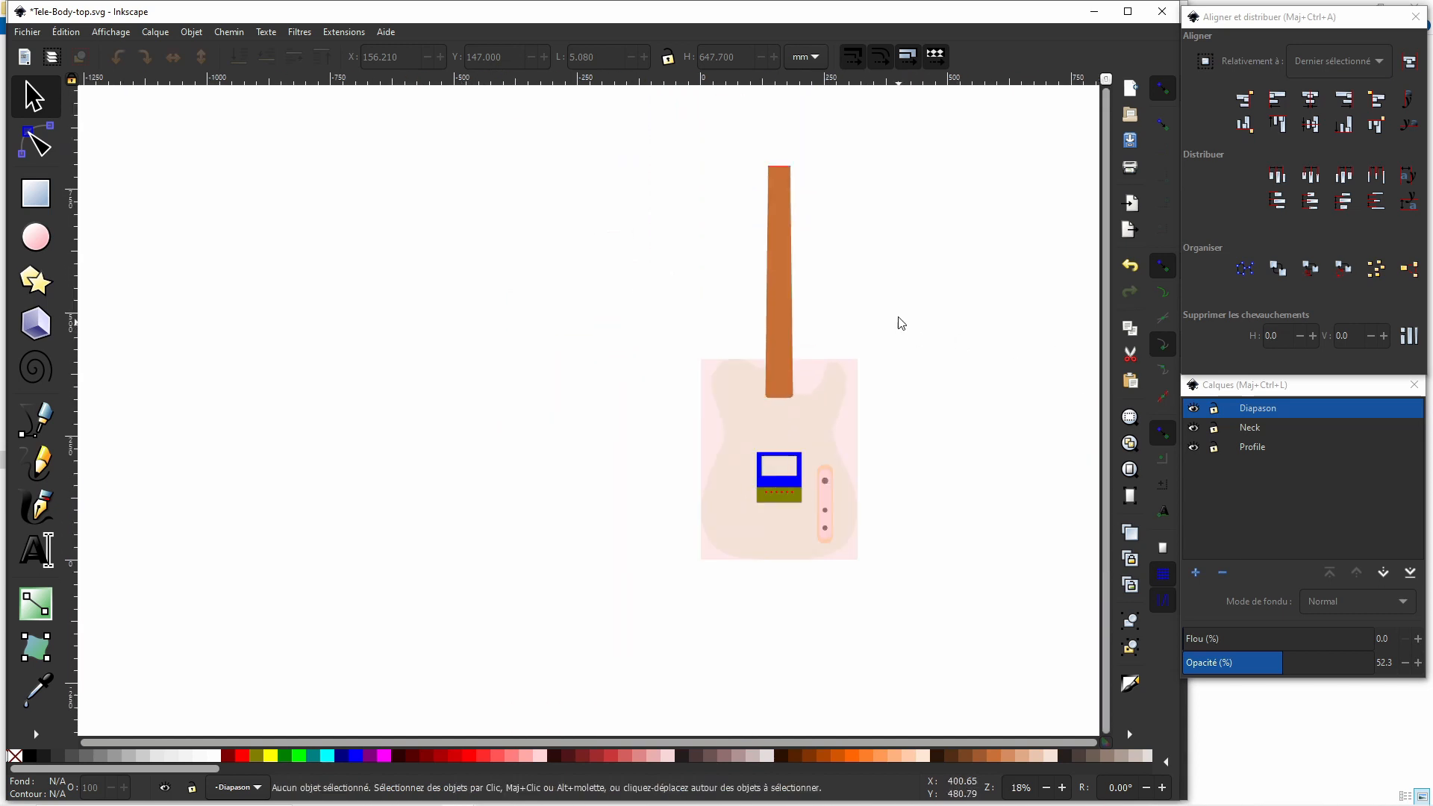
click(37, 193)
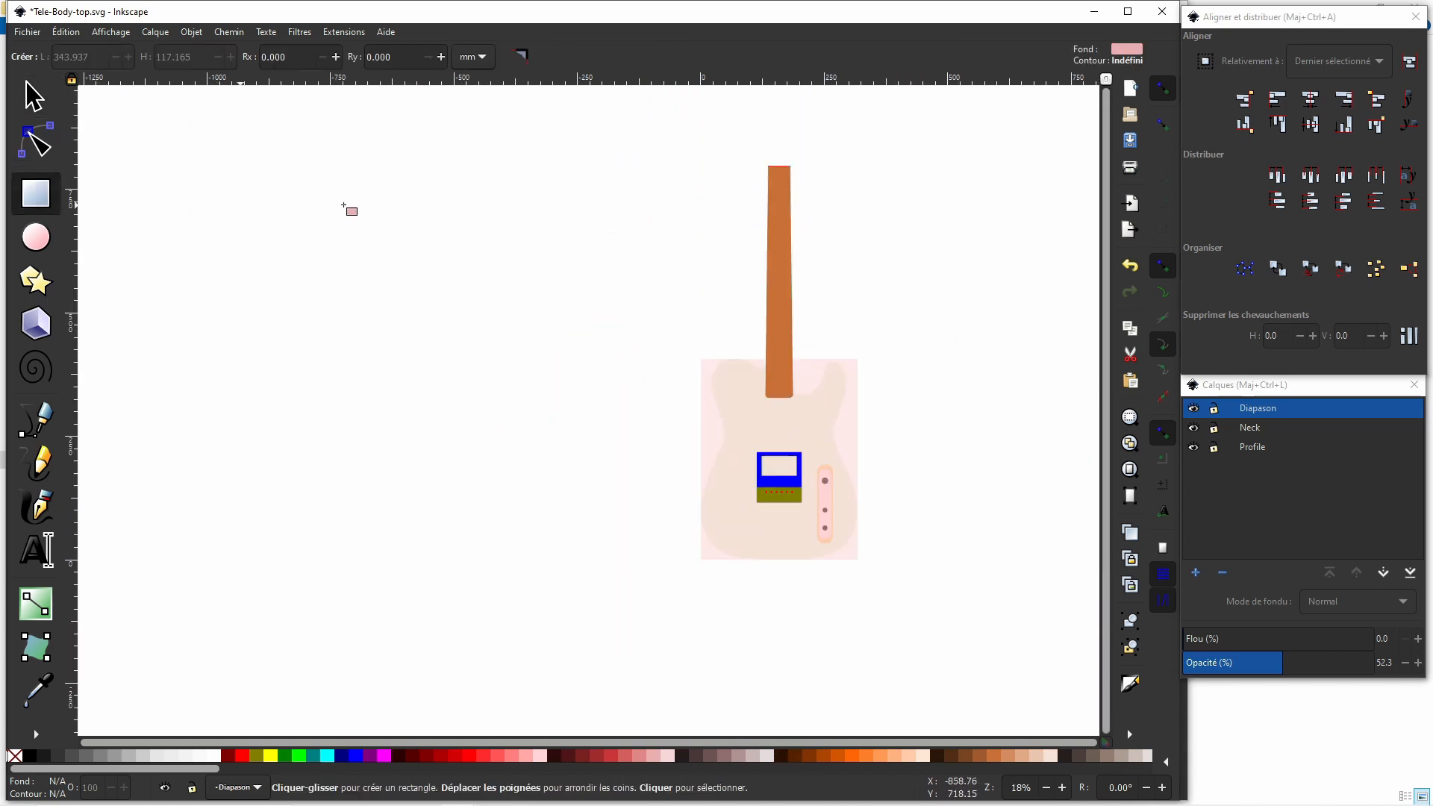
drag(721, 139, 839, 334)
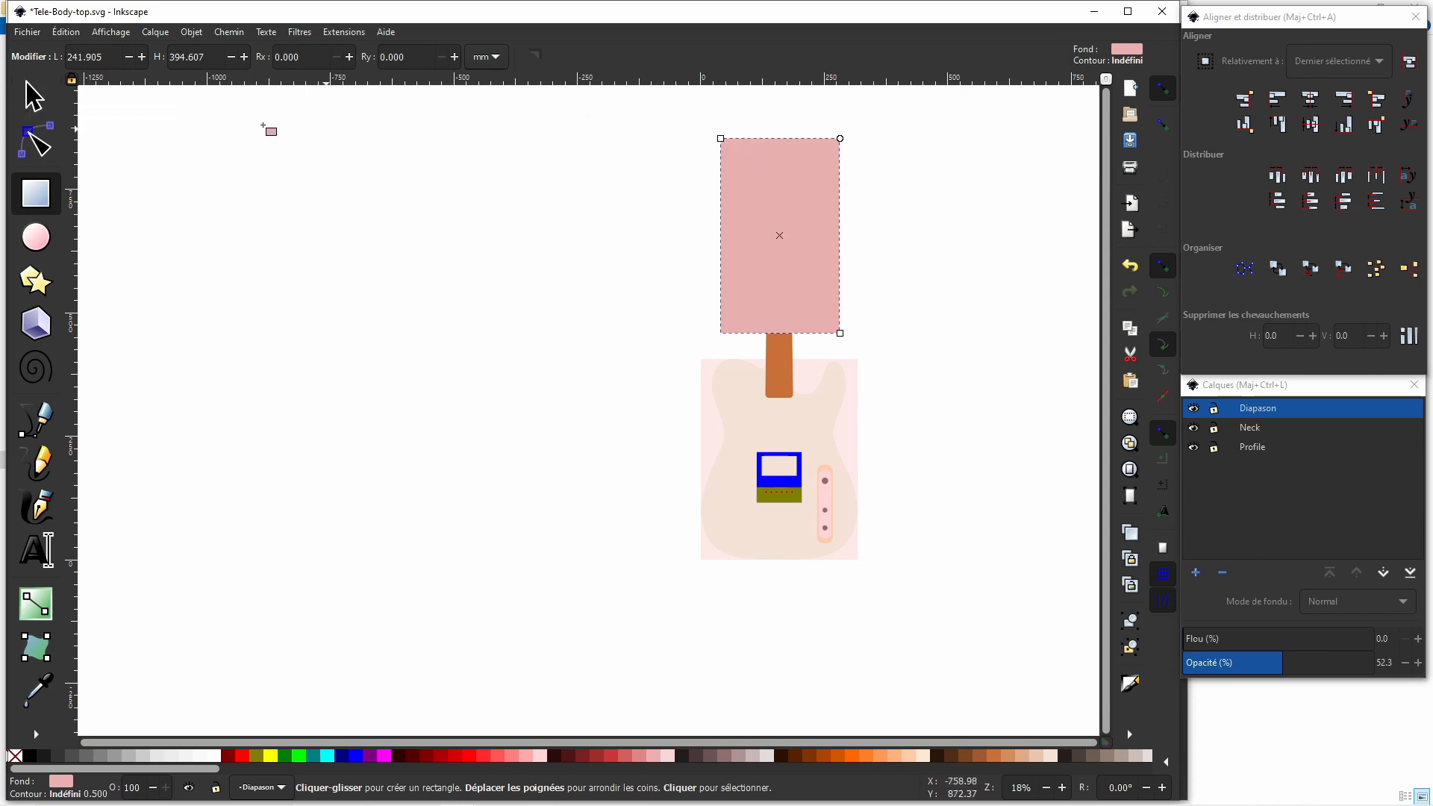
Align the new rectangle's lower edge with the upper edge of the guitar body group.
click(34, 99)
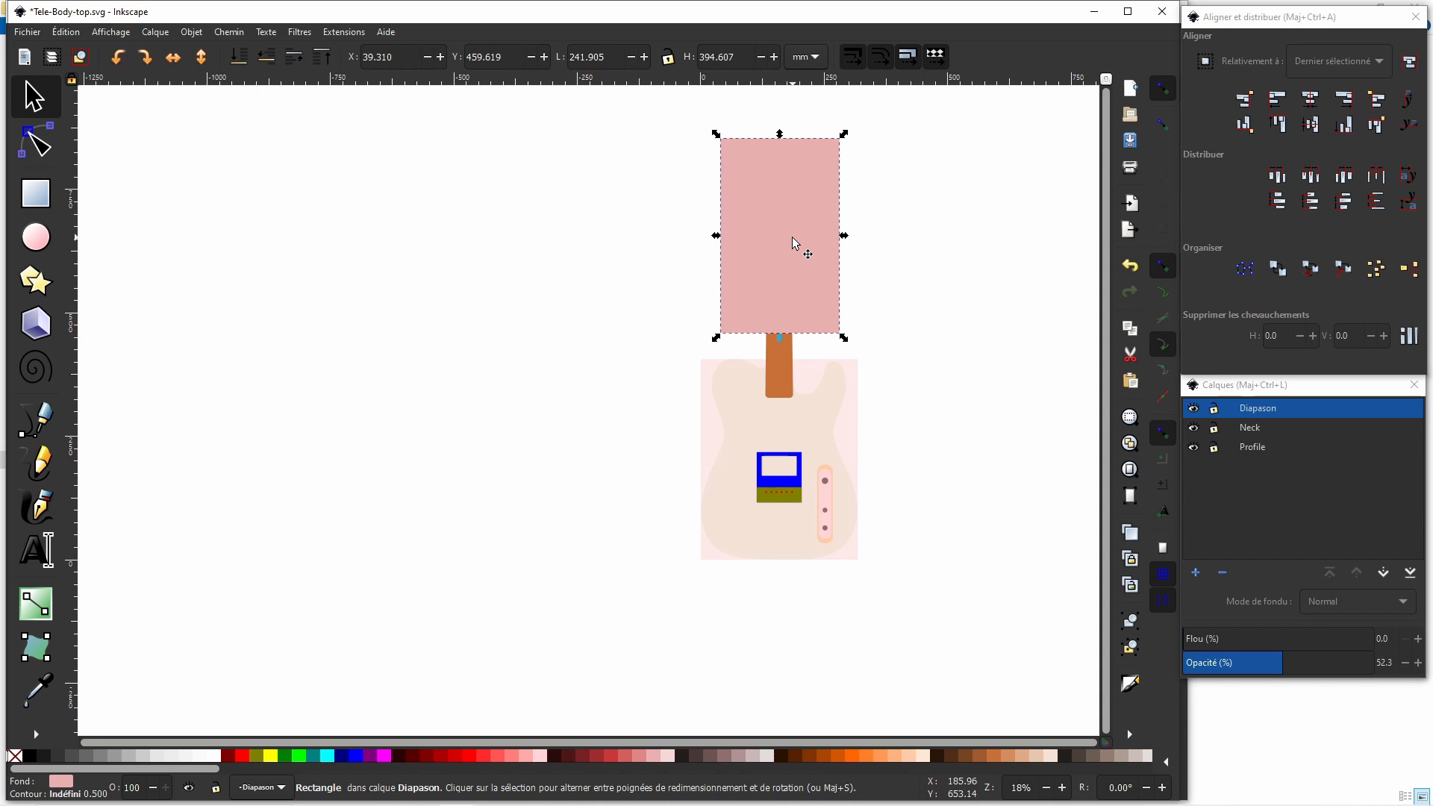
key(shift)
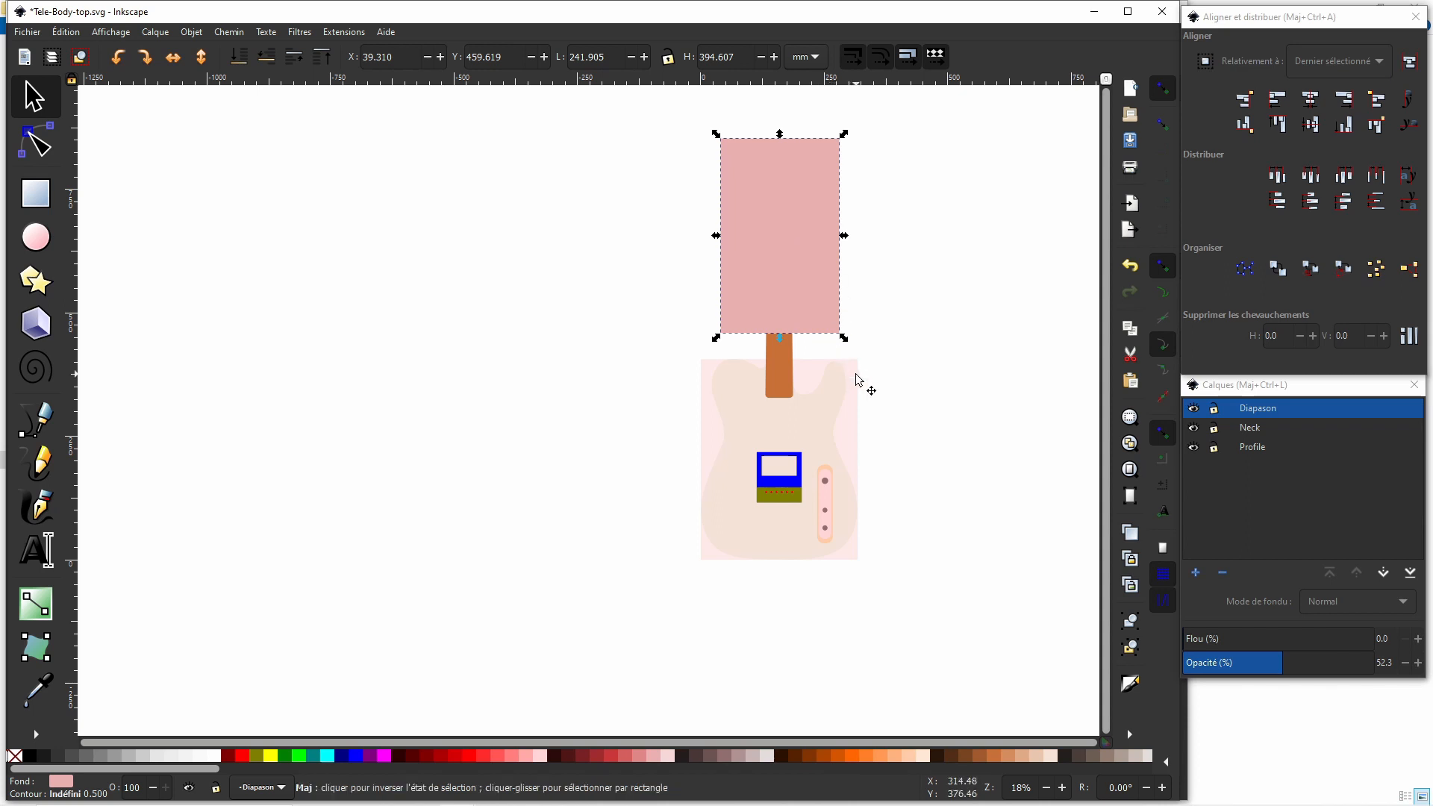
shift+click(859, 380)
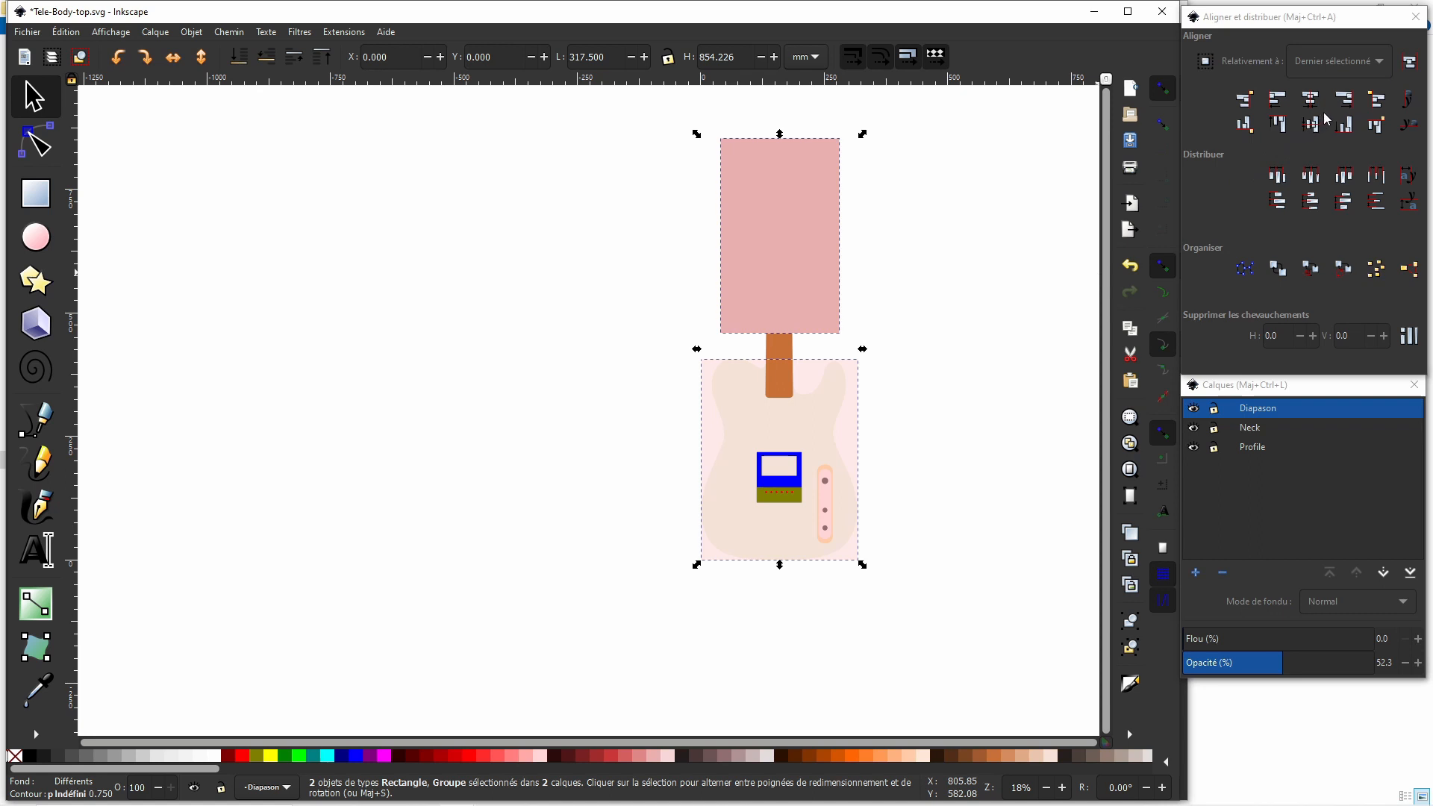
click(1245, 125)
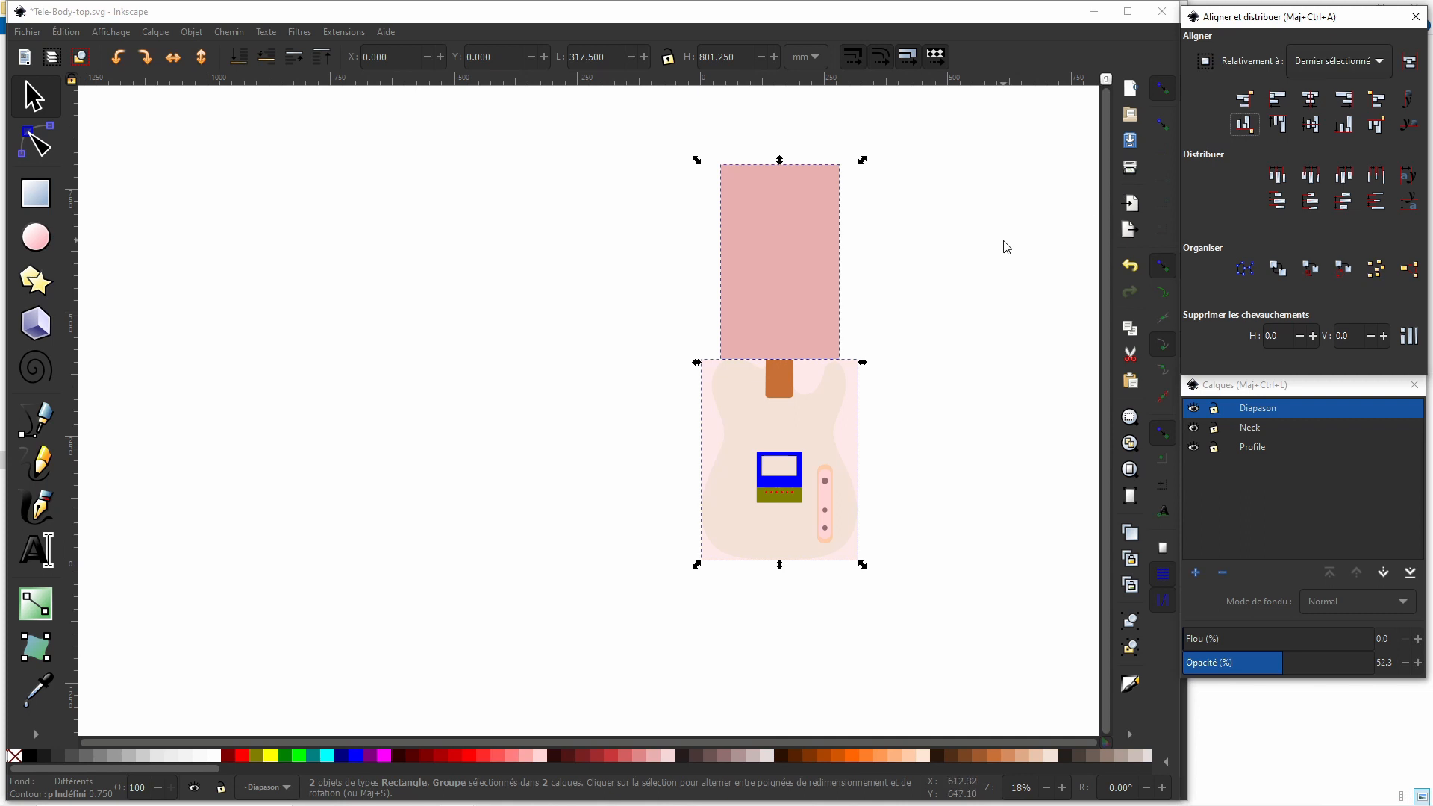
Stretch the pink rectangle upward past the far end of the neck, to about 445 mm high.
click(780, 169)
drag(780, 159, 782, 130)
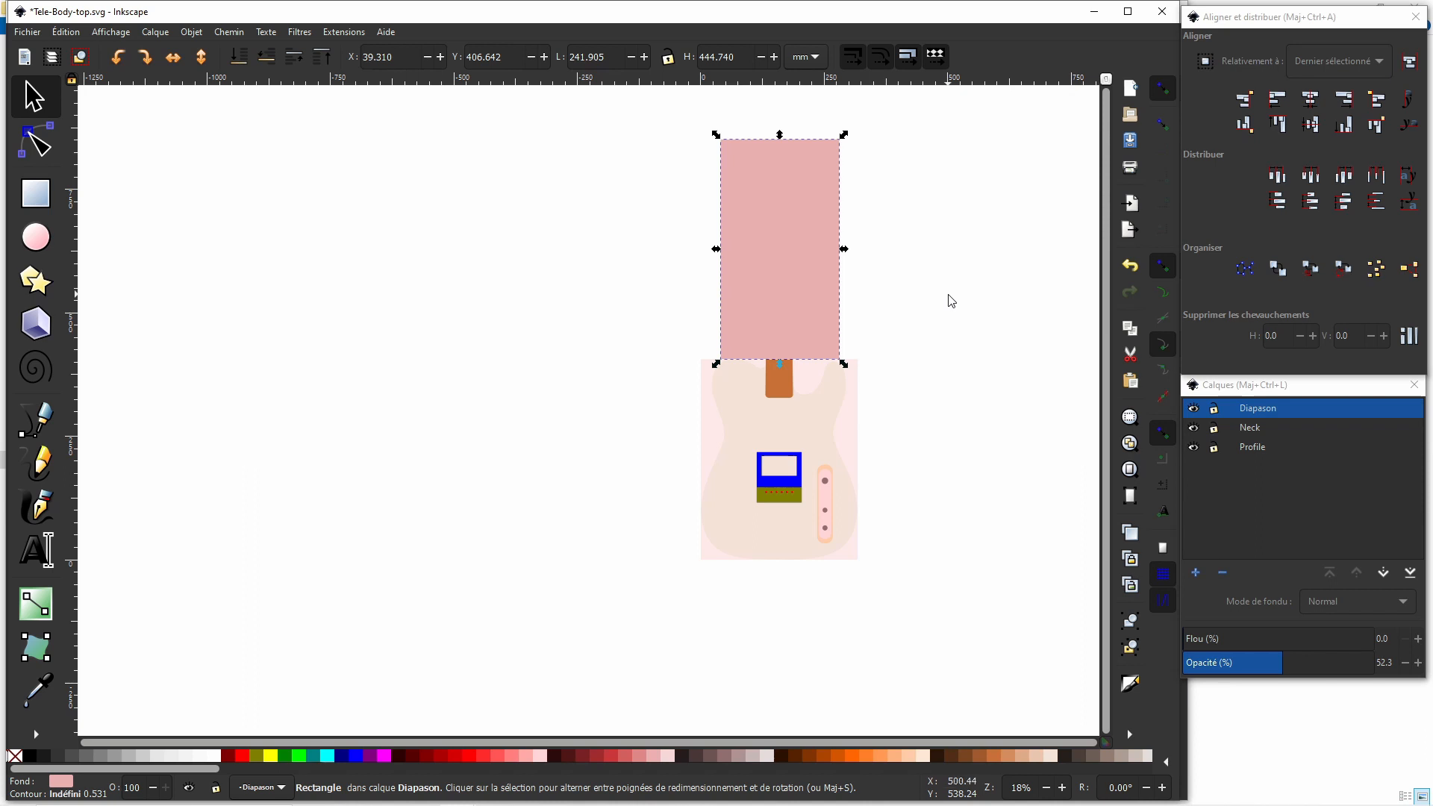
shift+click(794, 377)
click(968, 330)
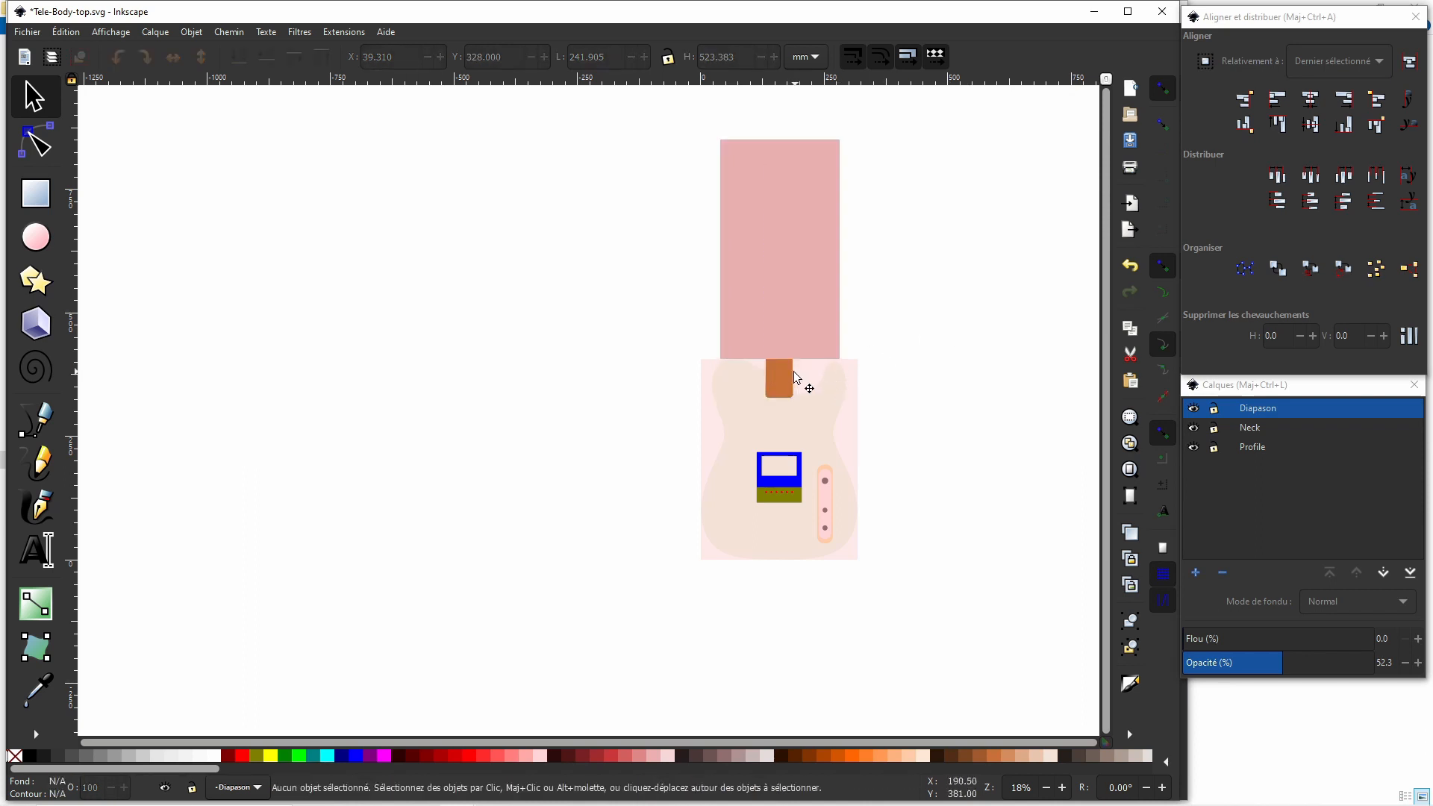
Subtract the pink rectangle from the neck with a path Difference and delete the leftover red strip above the body.
click(783, 371)
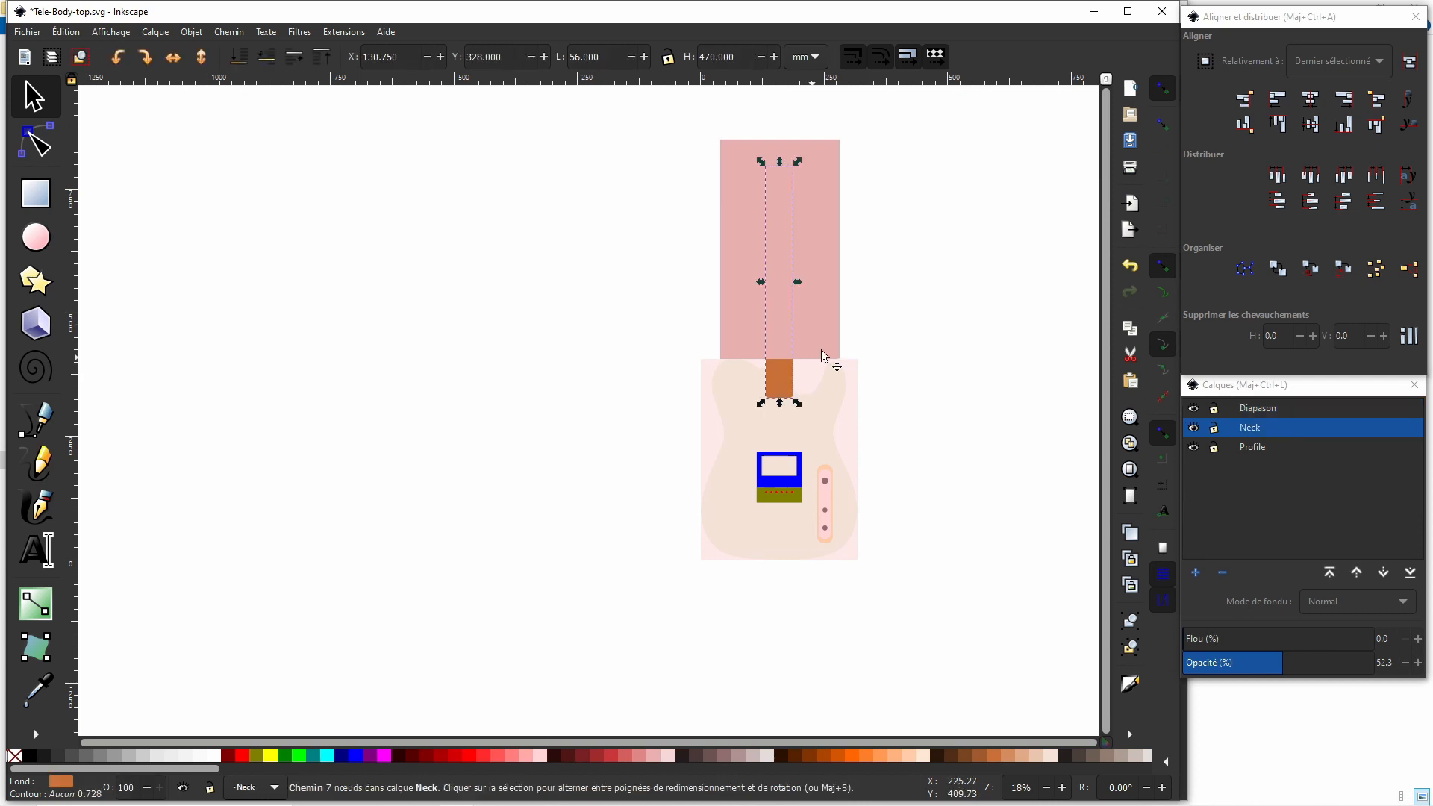
shift+click(837, 305)
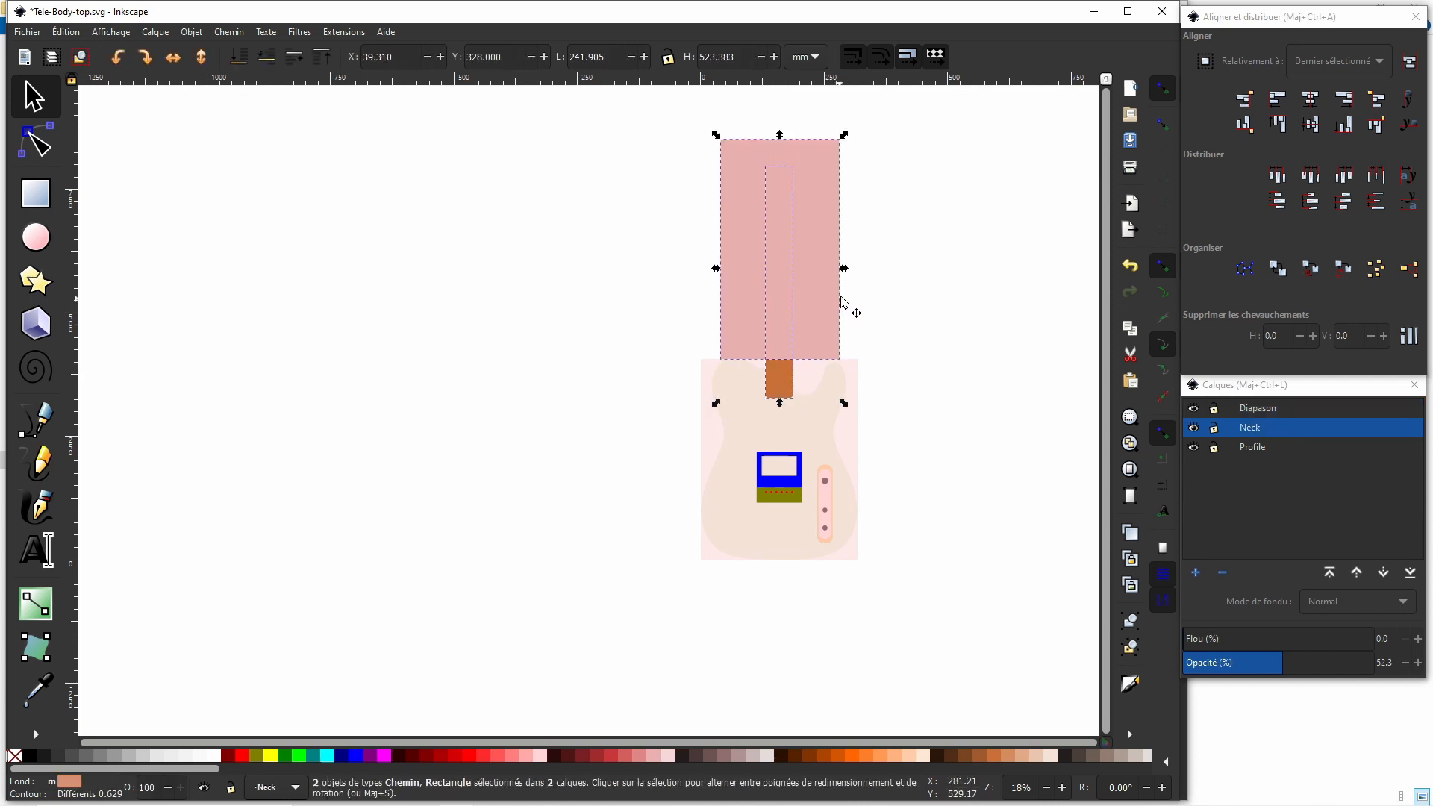
click(214, 35)
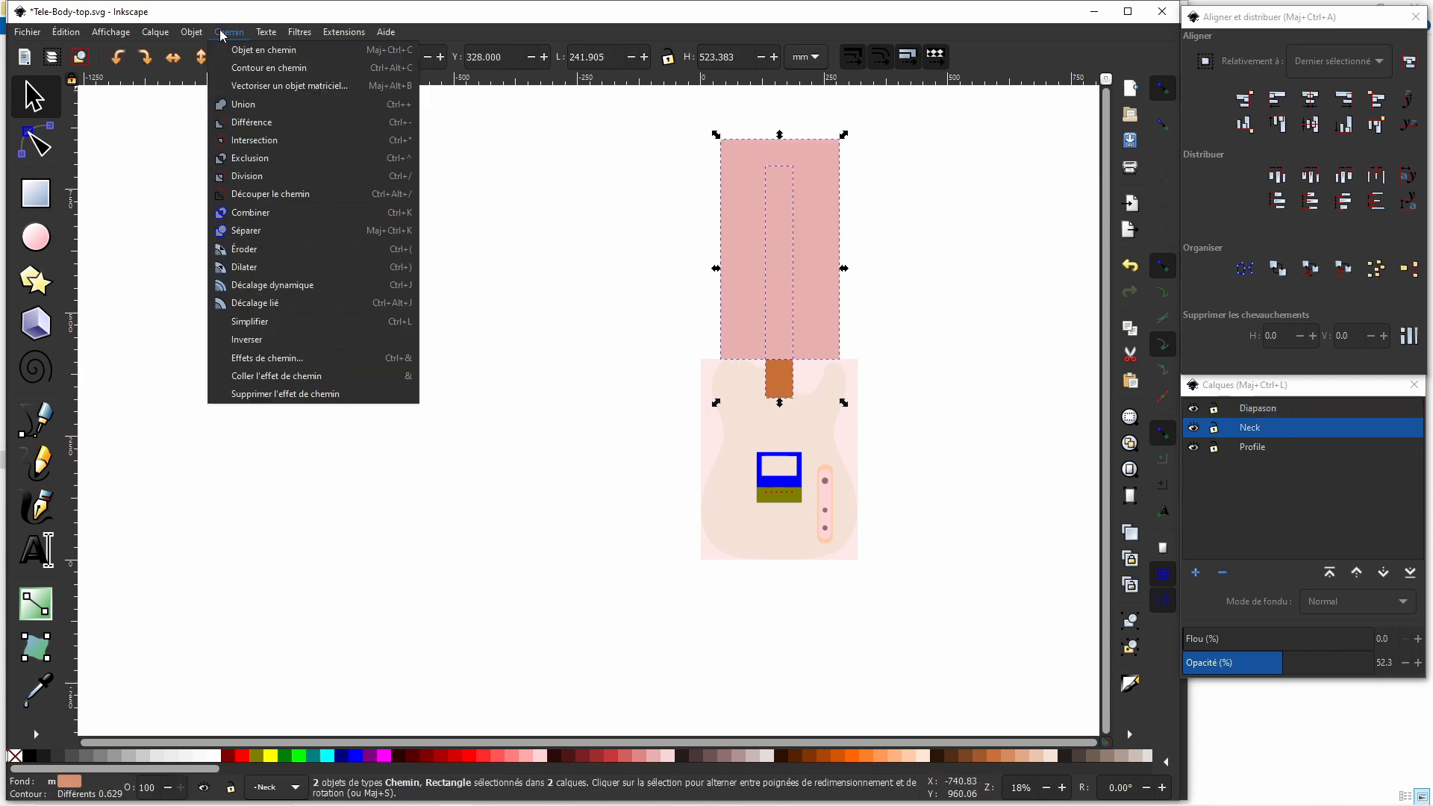
click(243, 125)
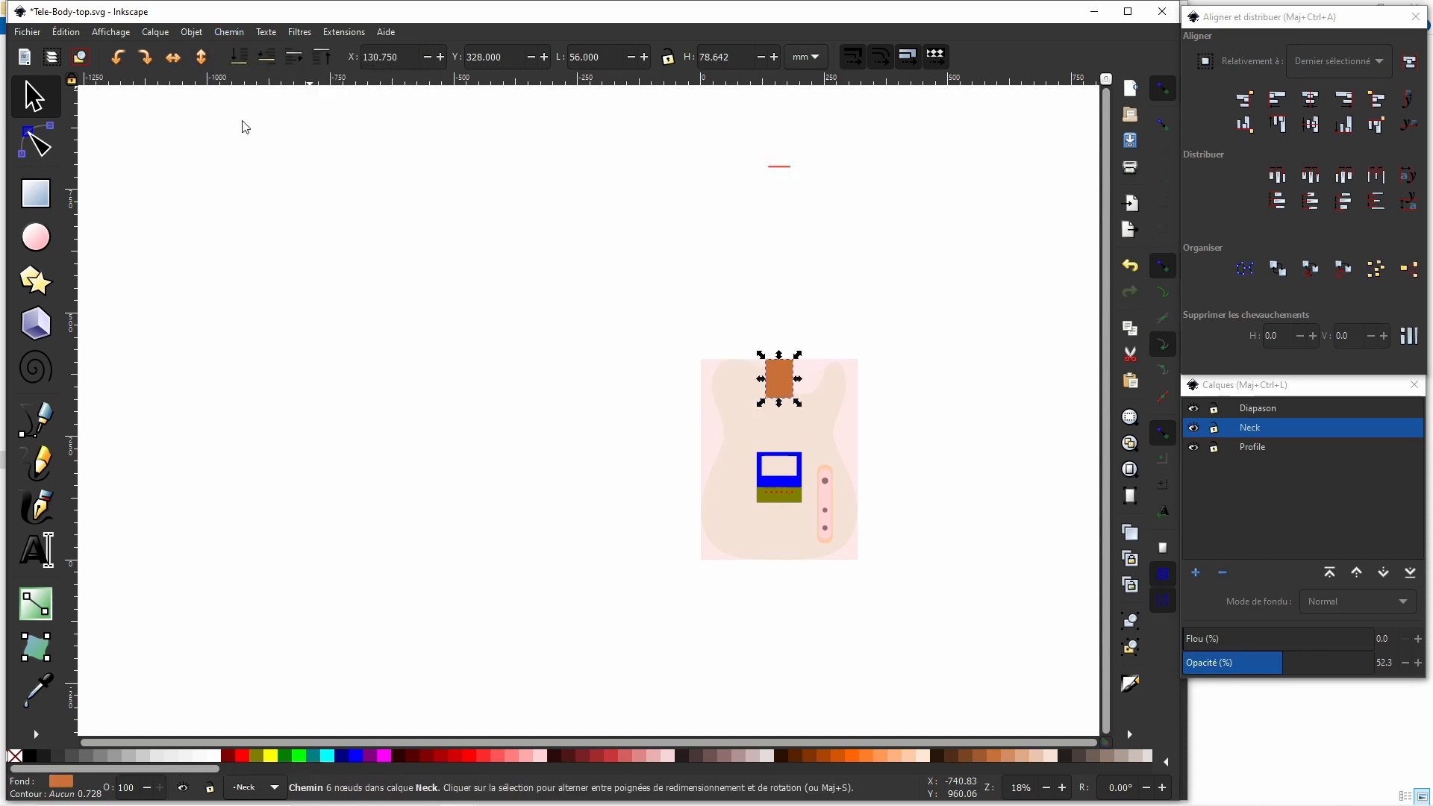
click(780, 167)
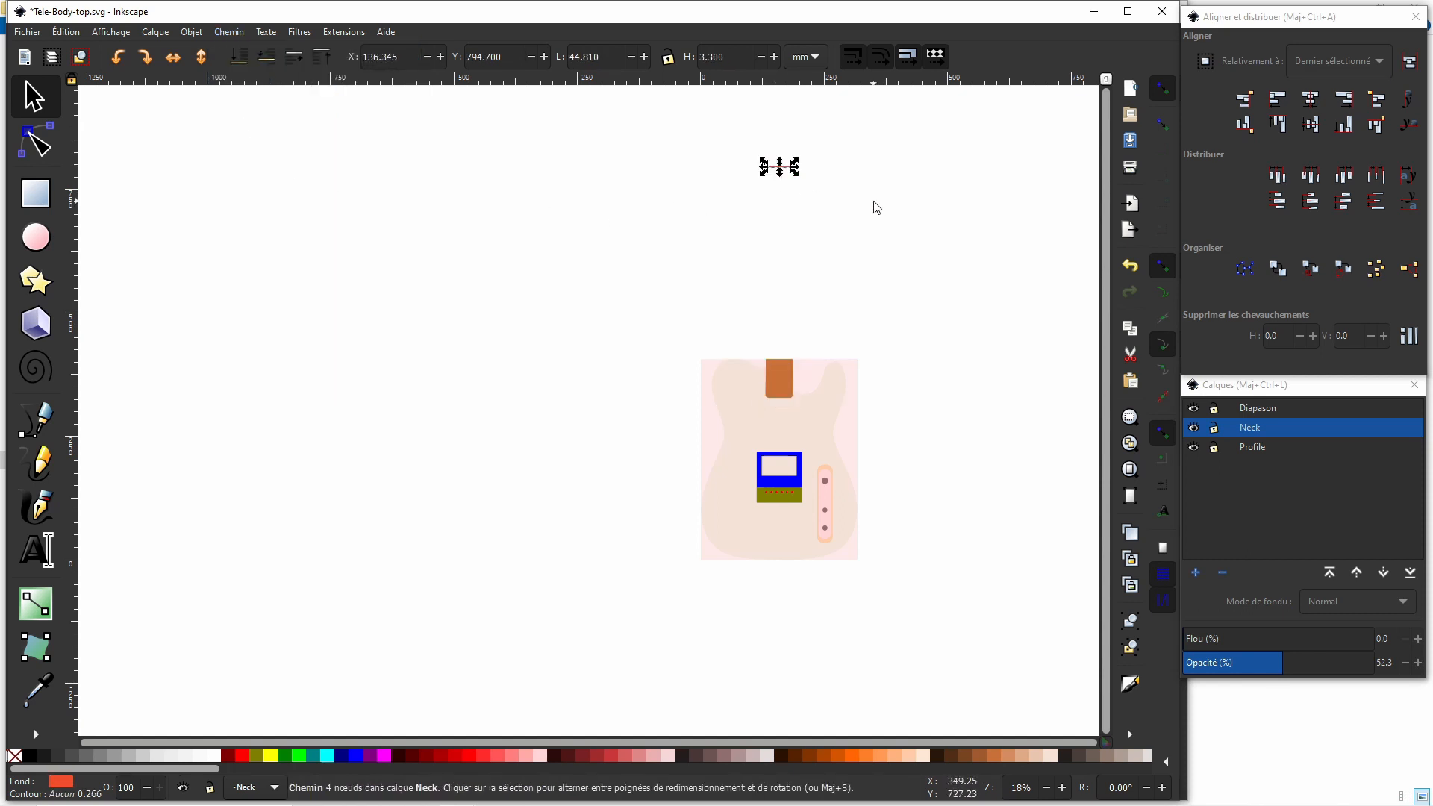
key(Escape)
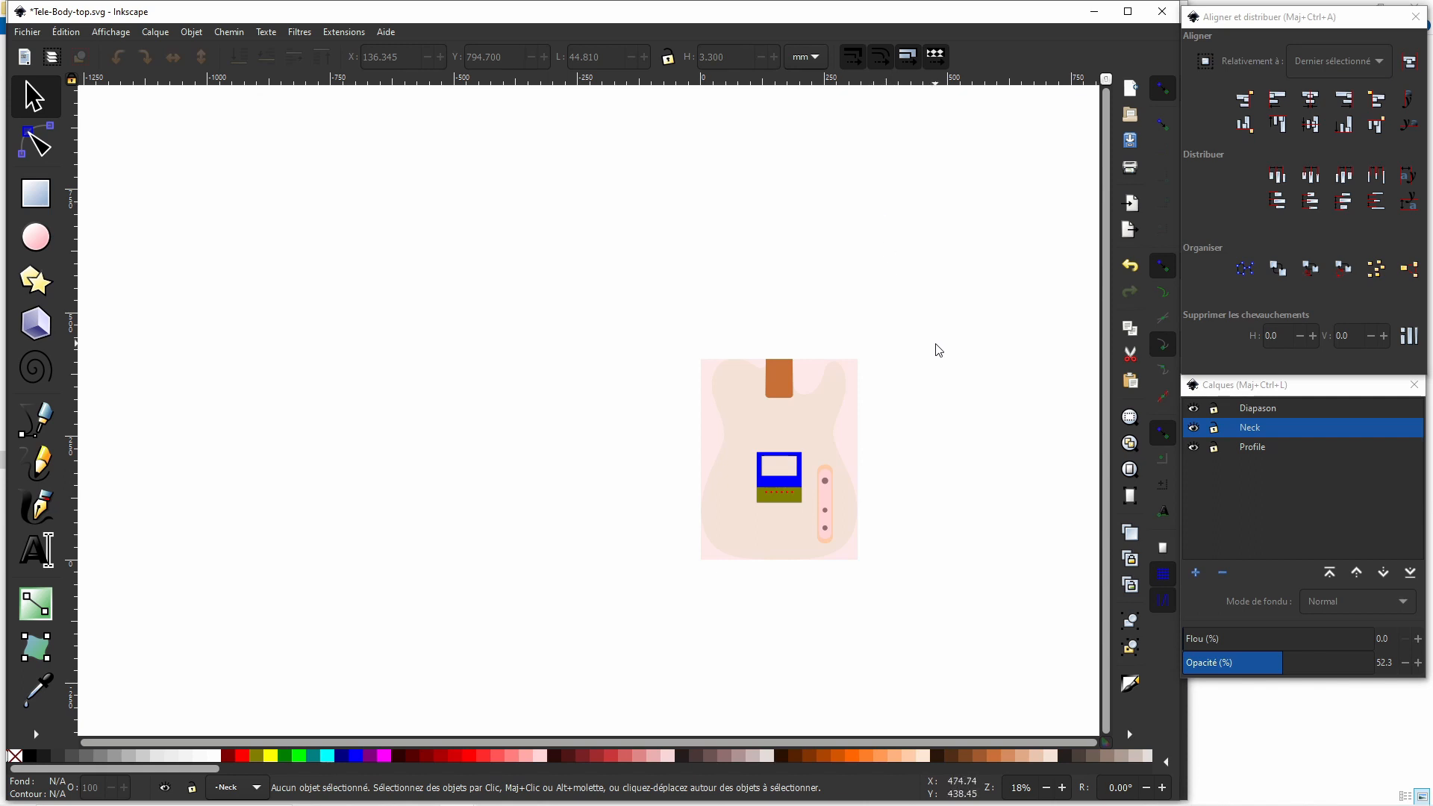
scroll(941, 351, up, 3)
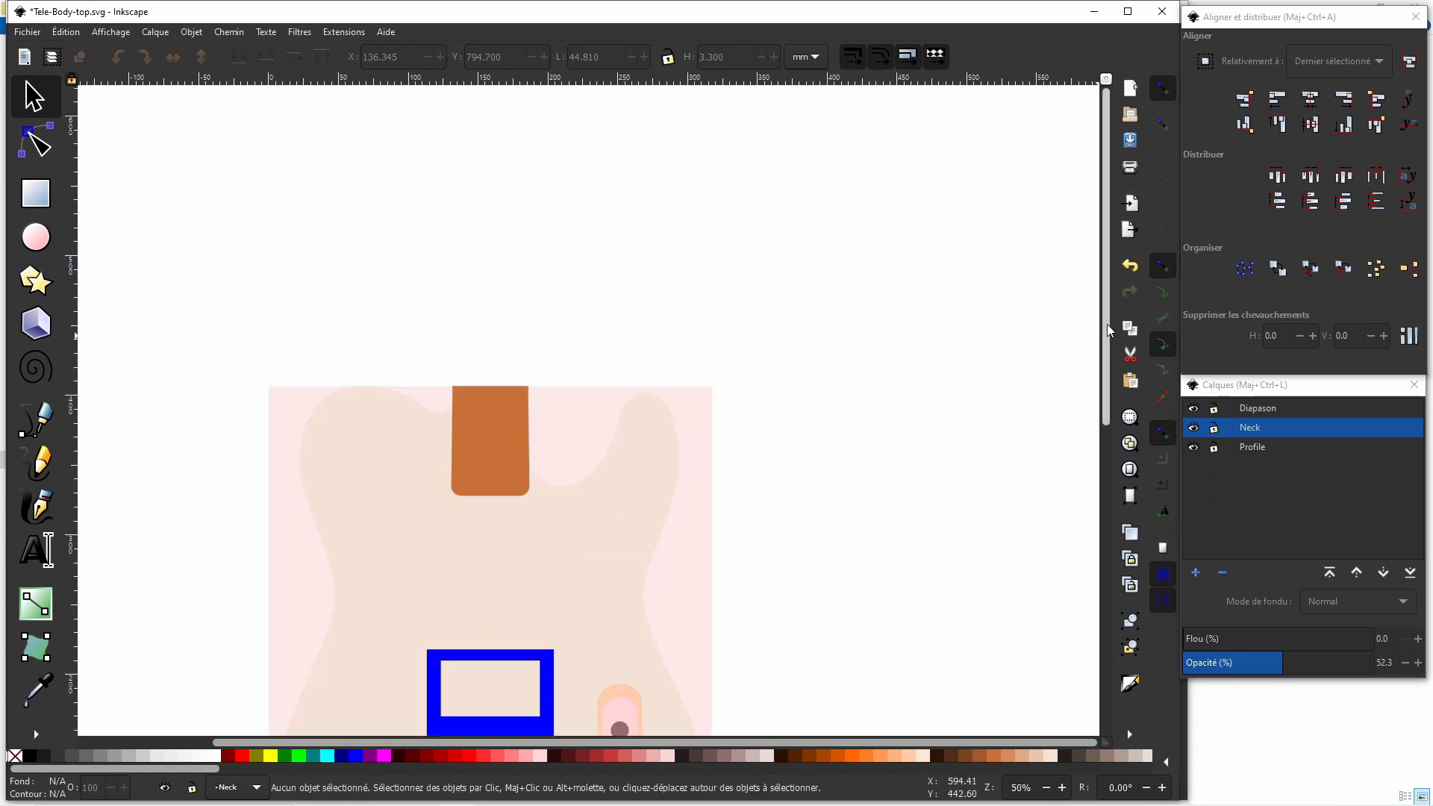
scroll(959, 358, down, 6)
scroll(1088, 458, down, 1)
scroll(1087, 463, up, 1)
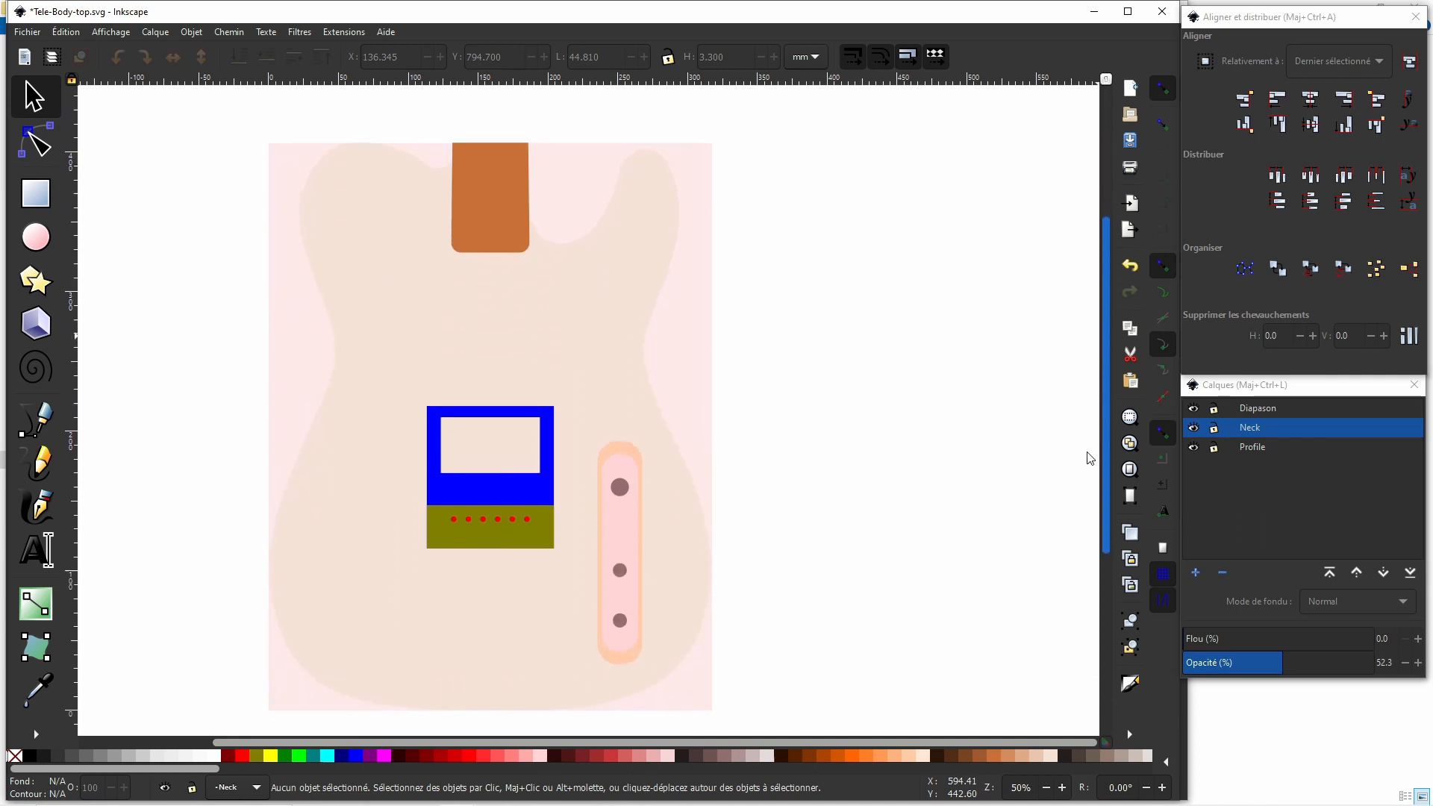
scroll(1087, 465, down, 1)
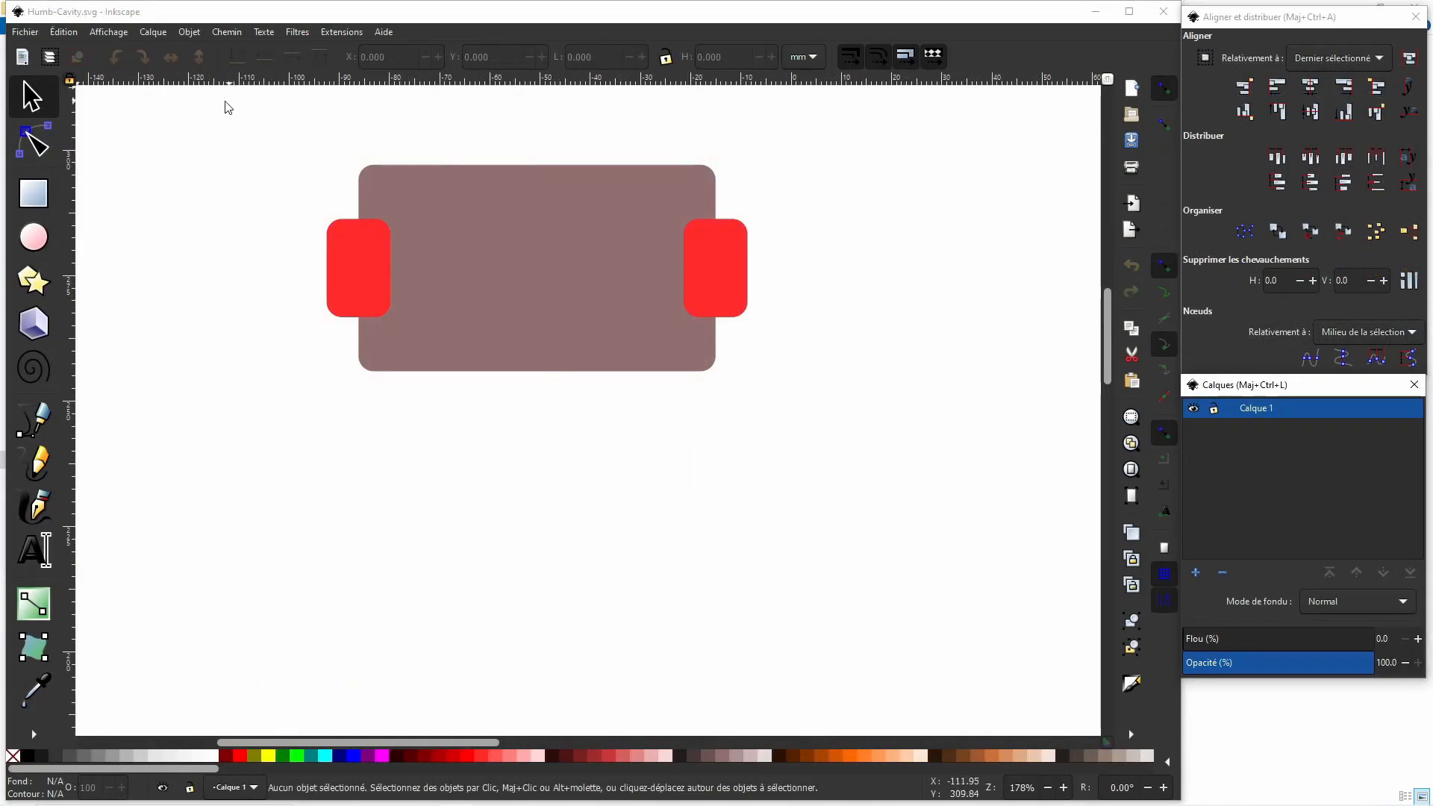
Group the three pickup cavity shapes in Humb-Cavity.svg and copy the group.
drag(201, 116, 887, 440)
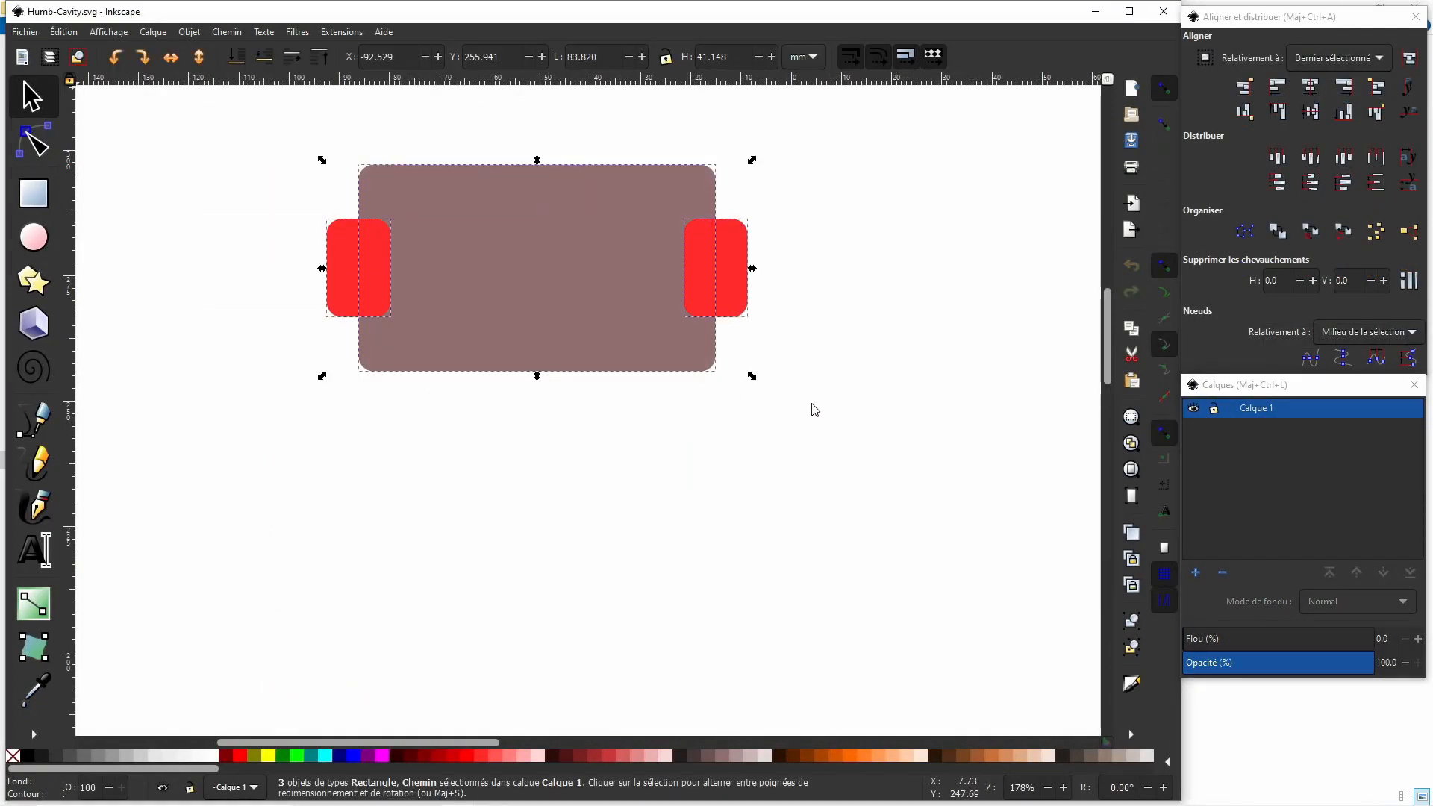
right_click(655, 340)
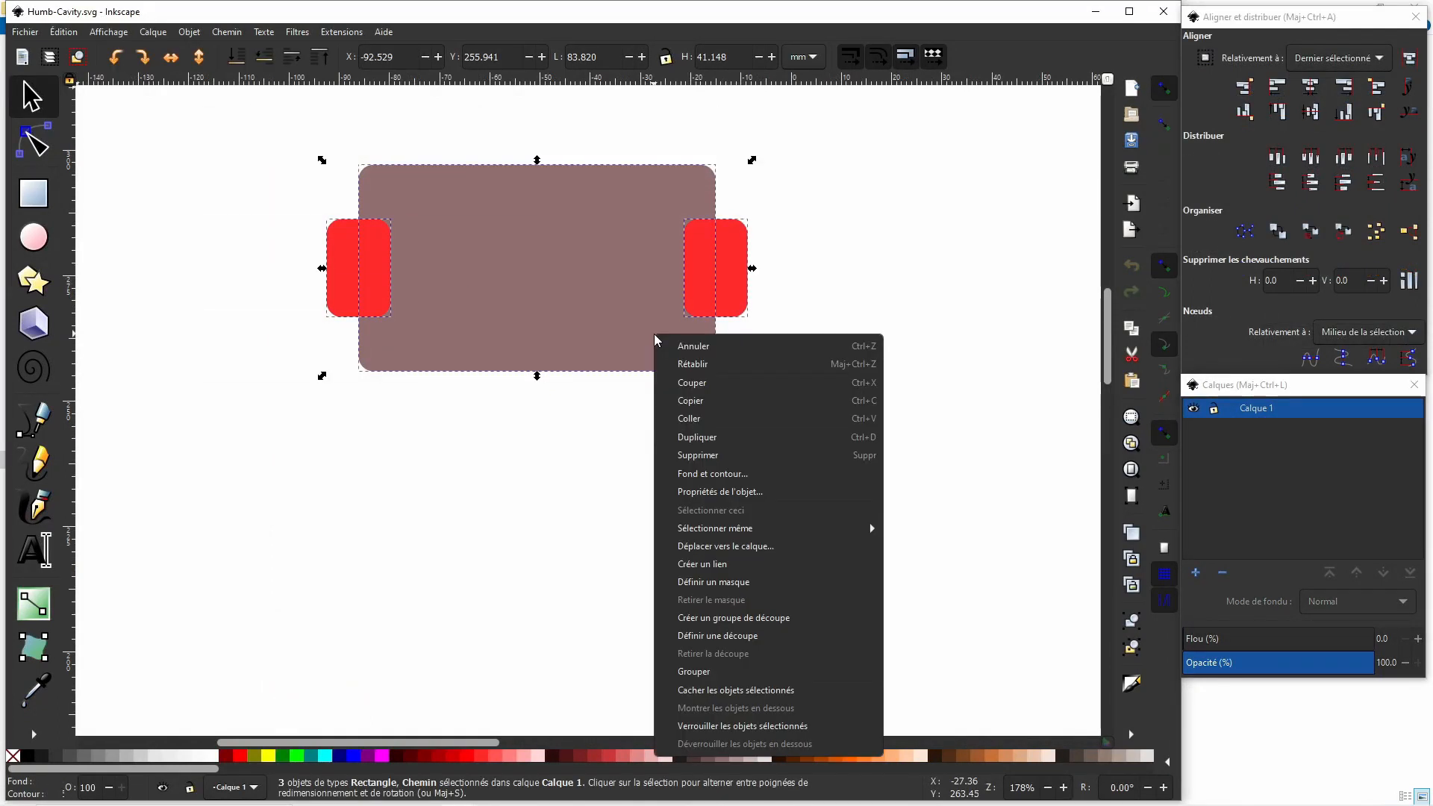
click(623, 364)
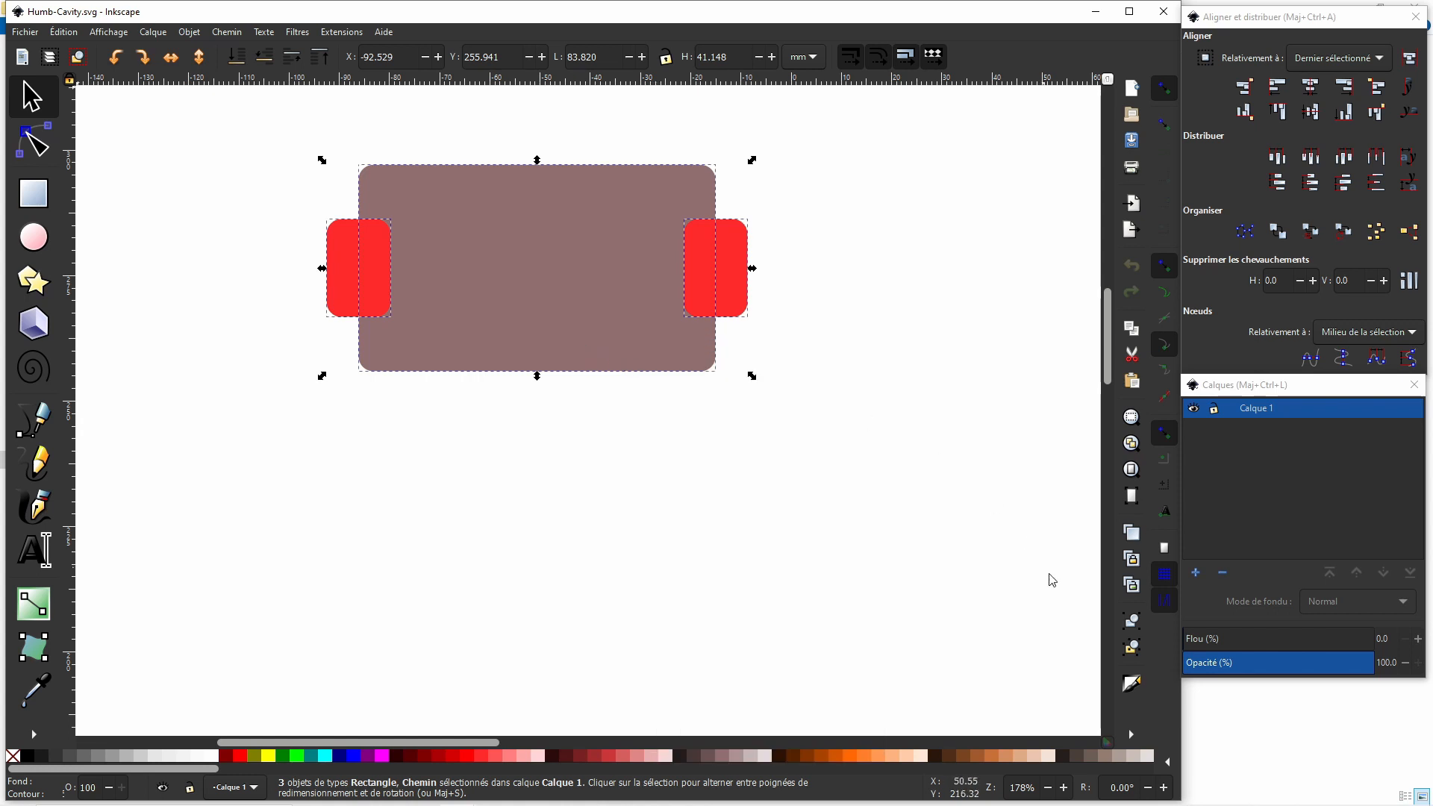
key(ctrl+g)
right_click(585, 342)
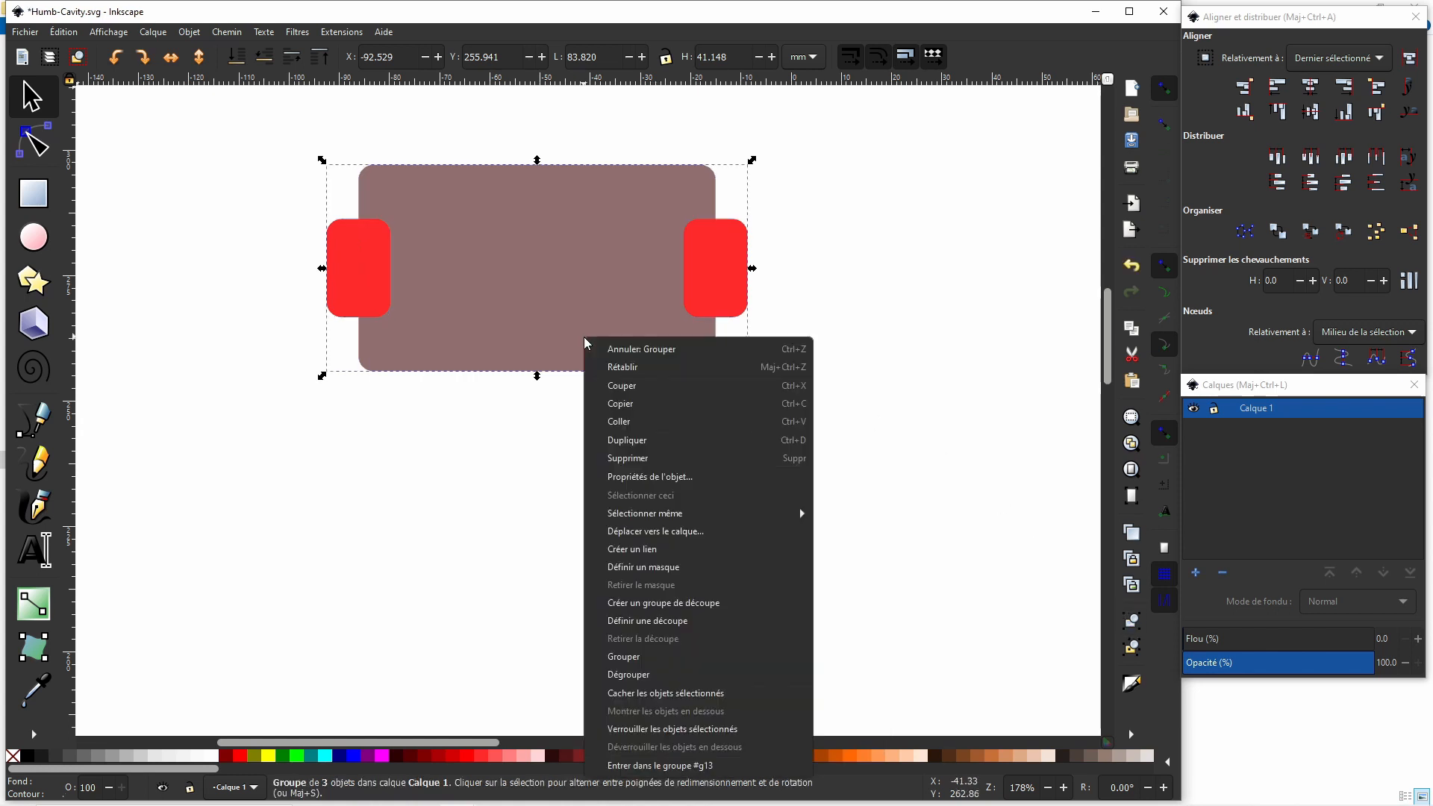
click(635, 407)
Switch to Tele-Body-top.svg, paste the pickup cavity, and centre it horizontally on the guitar body group.
mouse_move(527, 803)
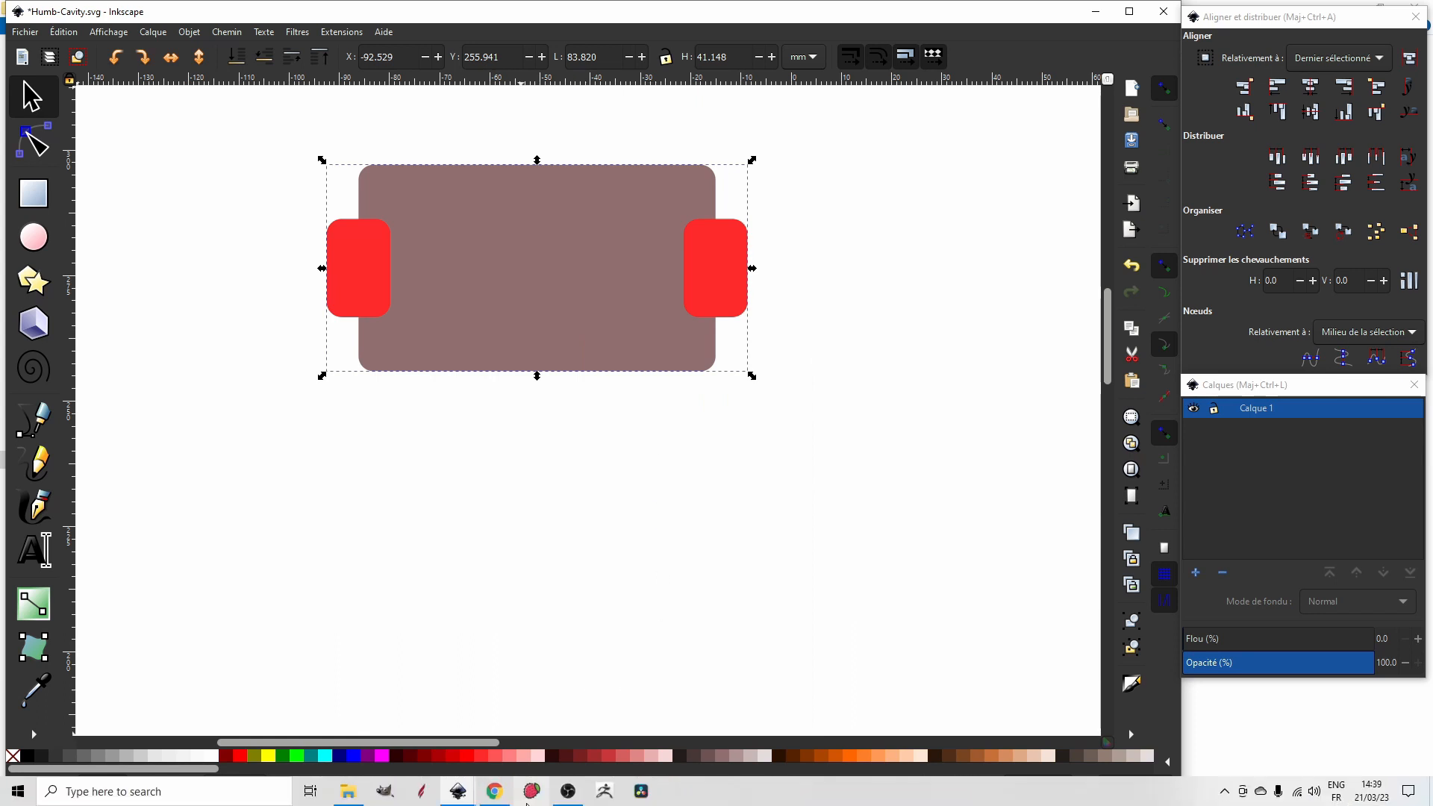
mouse_move(459, 795)
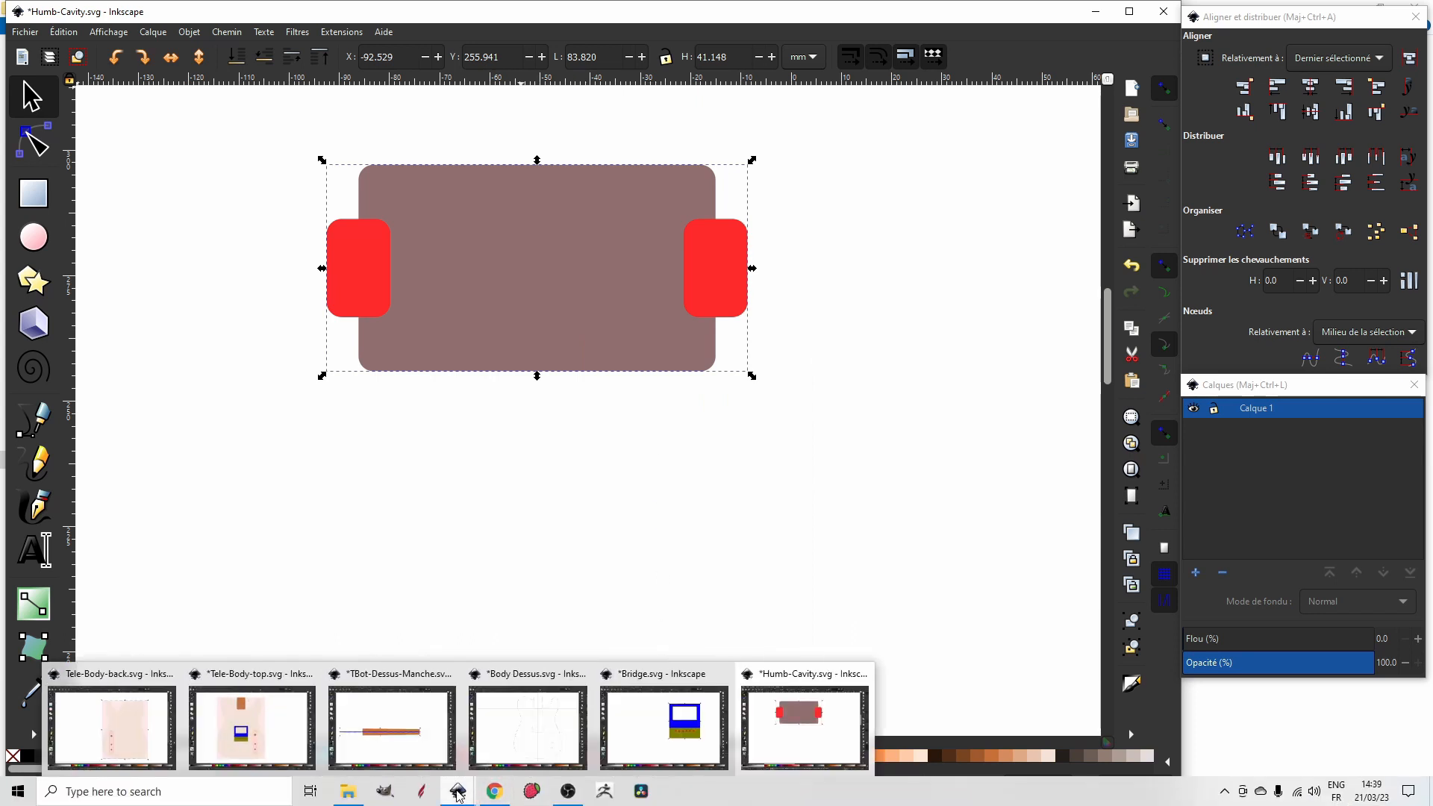
click(289, 731)
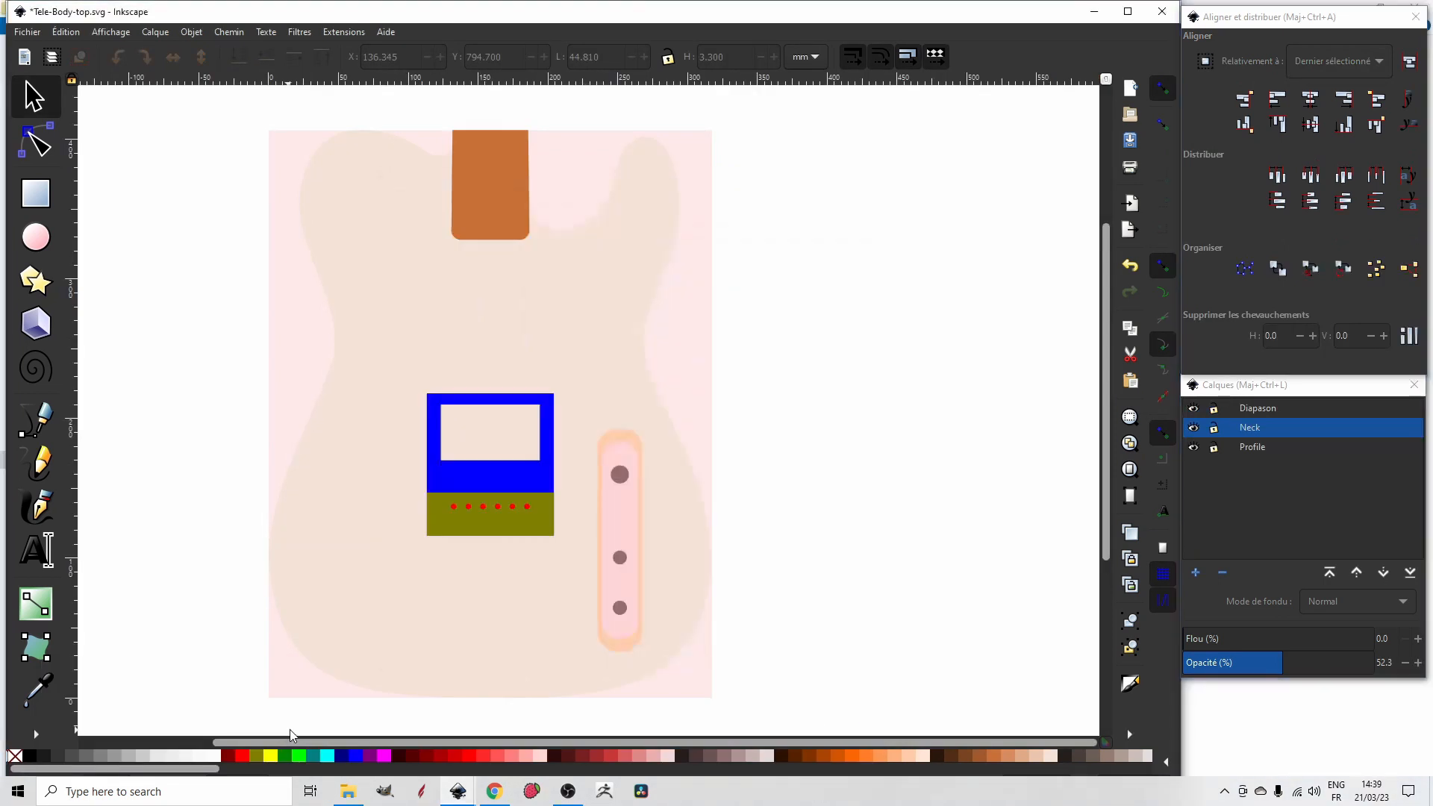
right_click(803, 318)
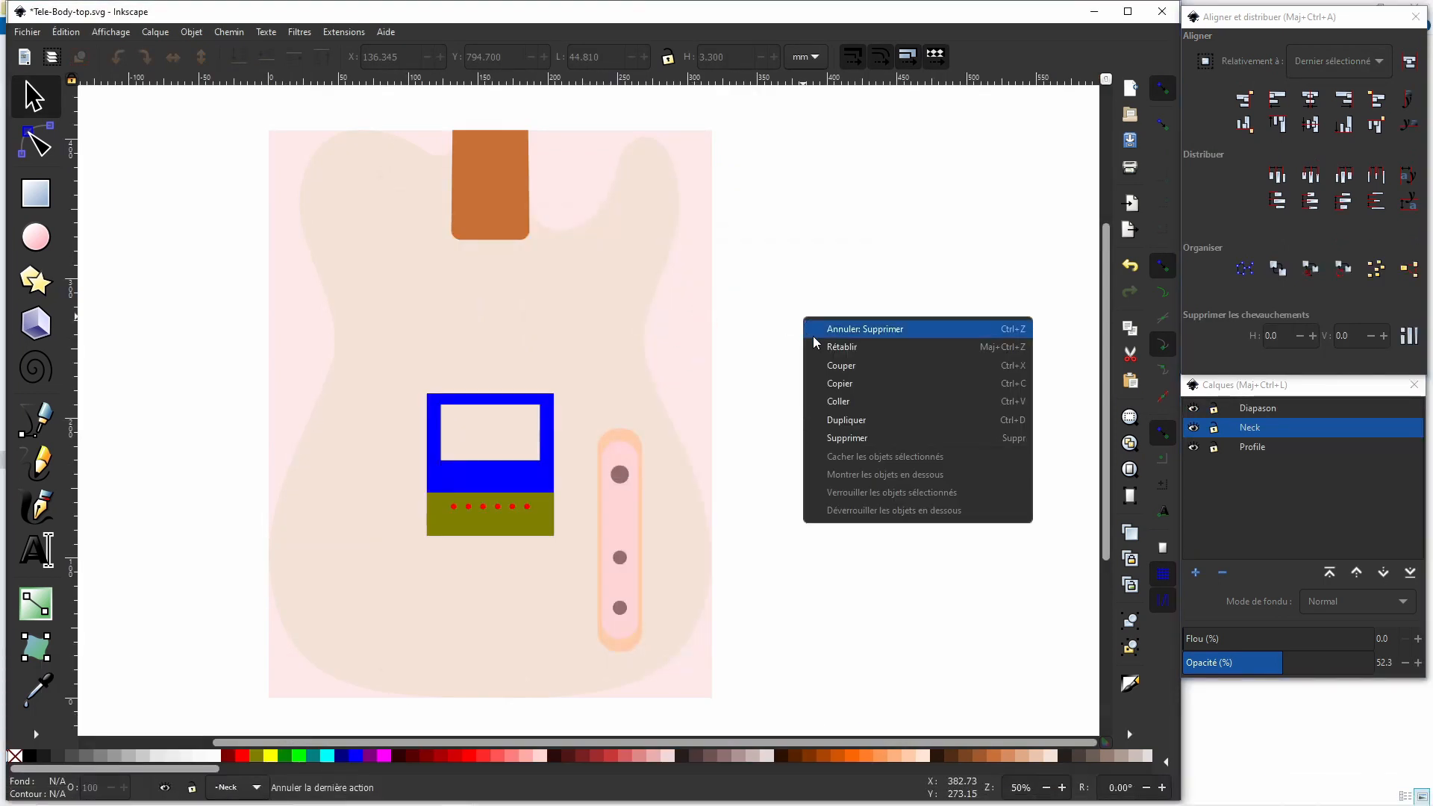
click(843, 403)
shift+click(697, 358)
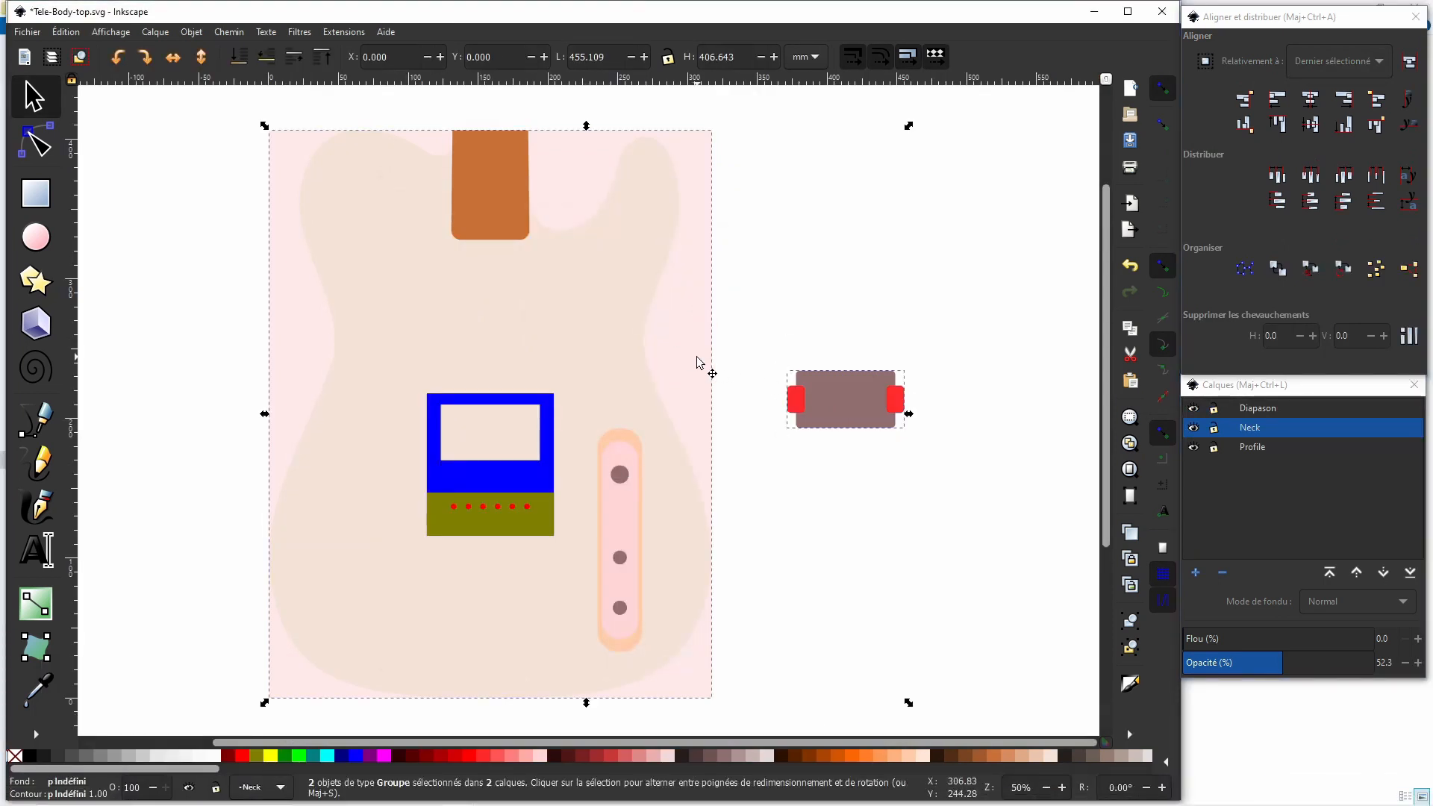
click(1310, 99)
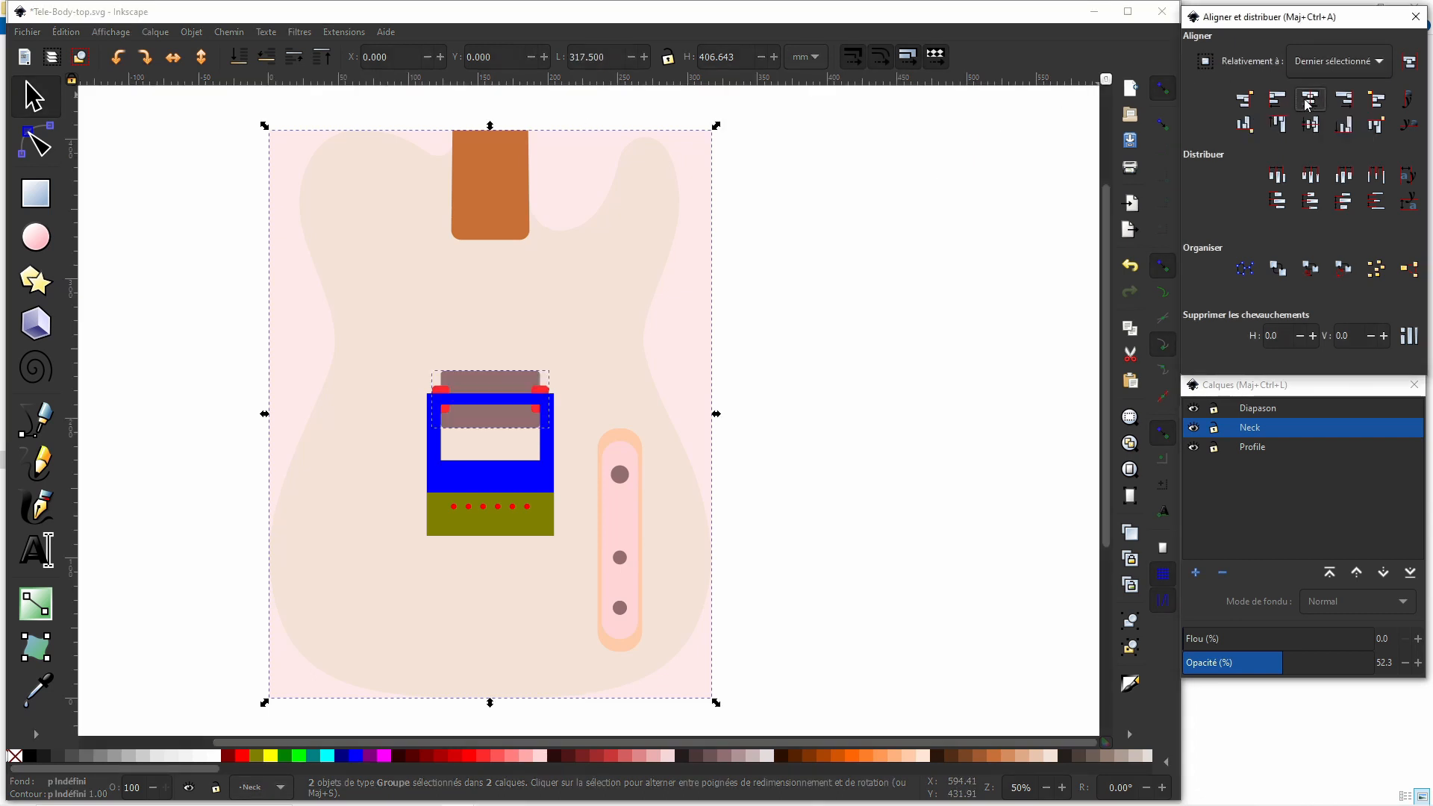
Move the pickup cavity straight up to just below the neck end, at Y about 275 mm.
click(506, 424)
drag(512, 393, 506, 274)
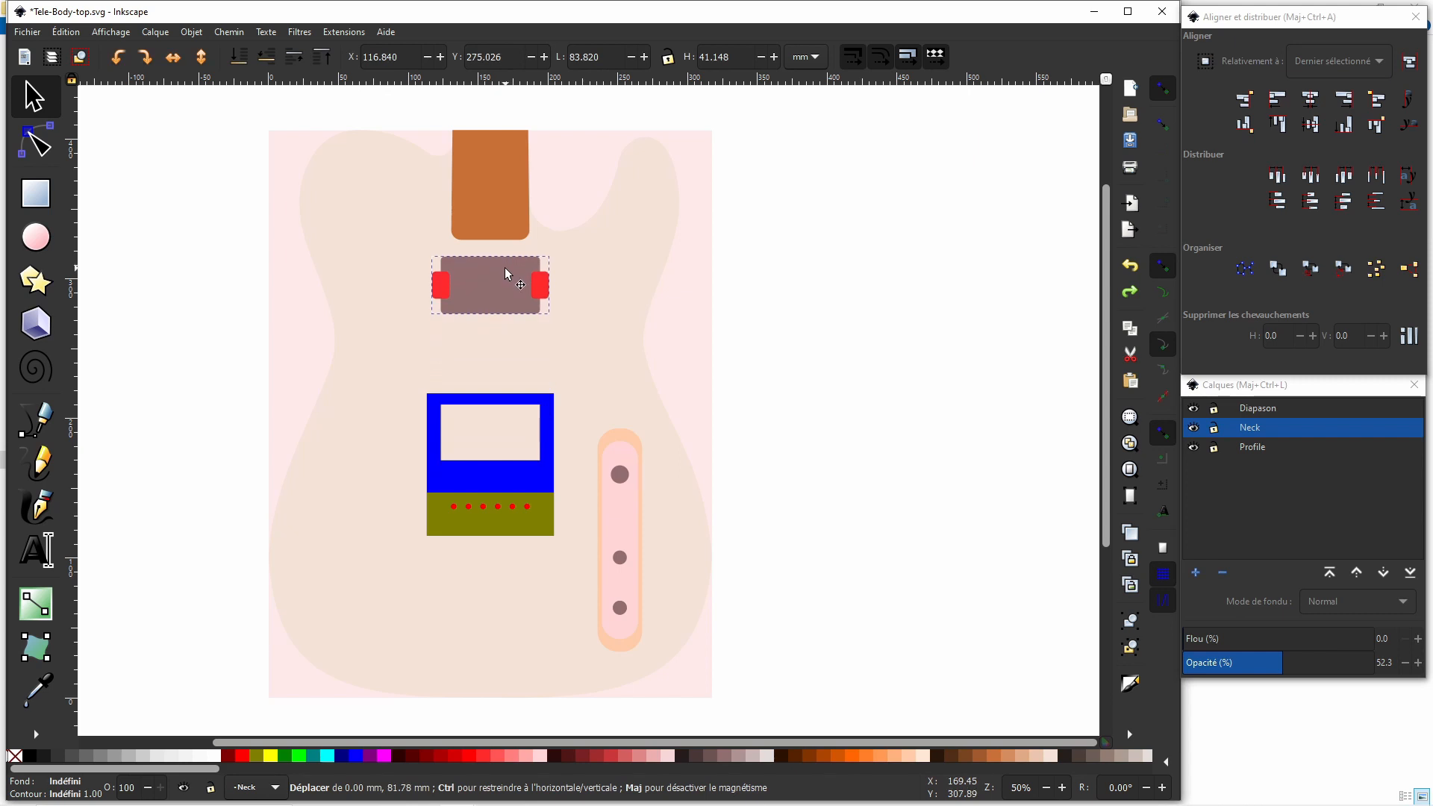
drag(506, 273, 506, 274)
Duplicate the pickup cavity and move the copy down into the bridge opening, at Y about 170 mm.
right_click(506, 274)
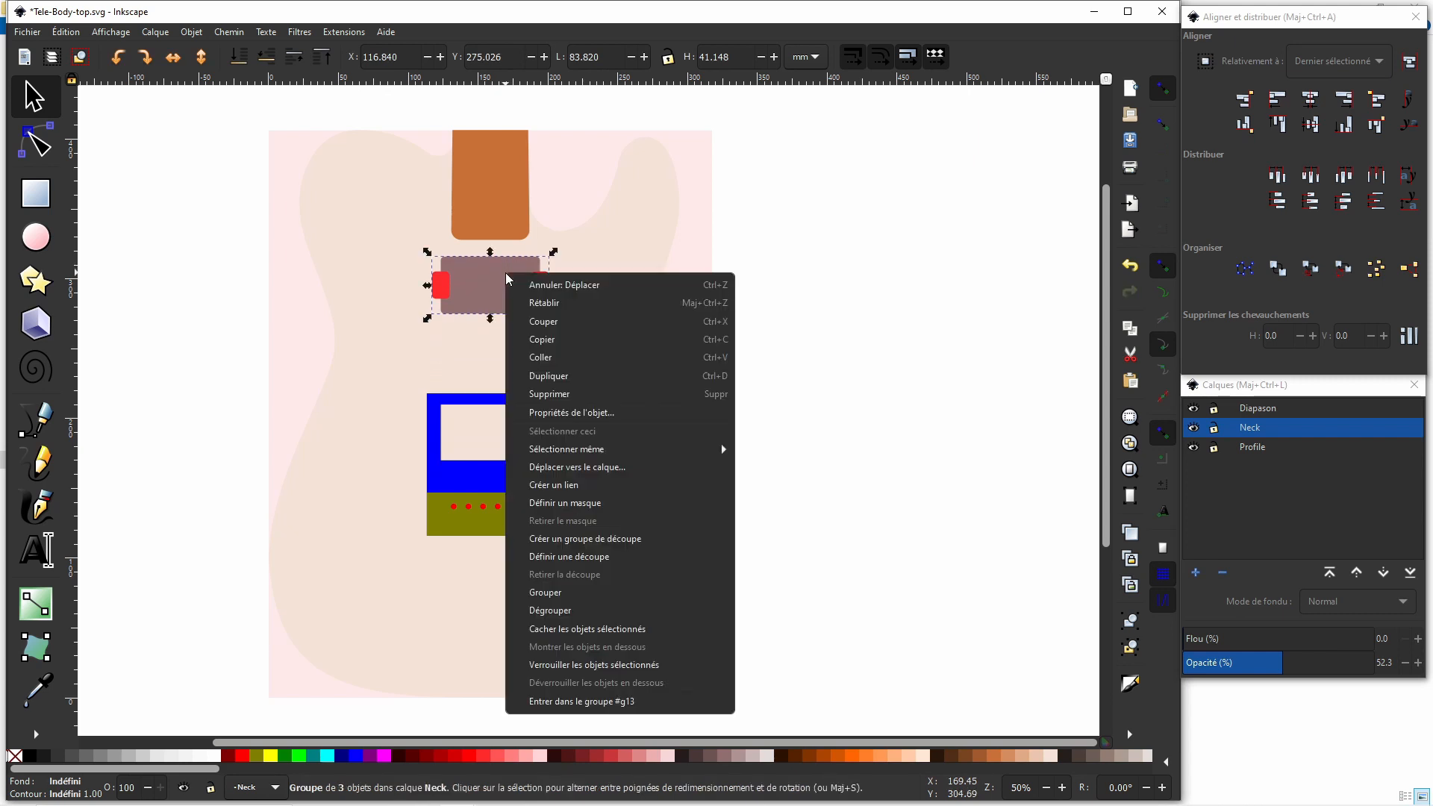
click(555, 377)
drag(507, 282, 513, 432)
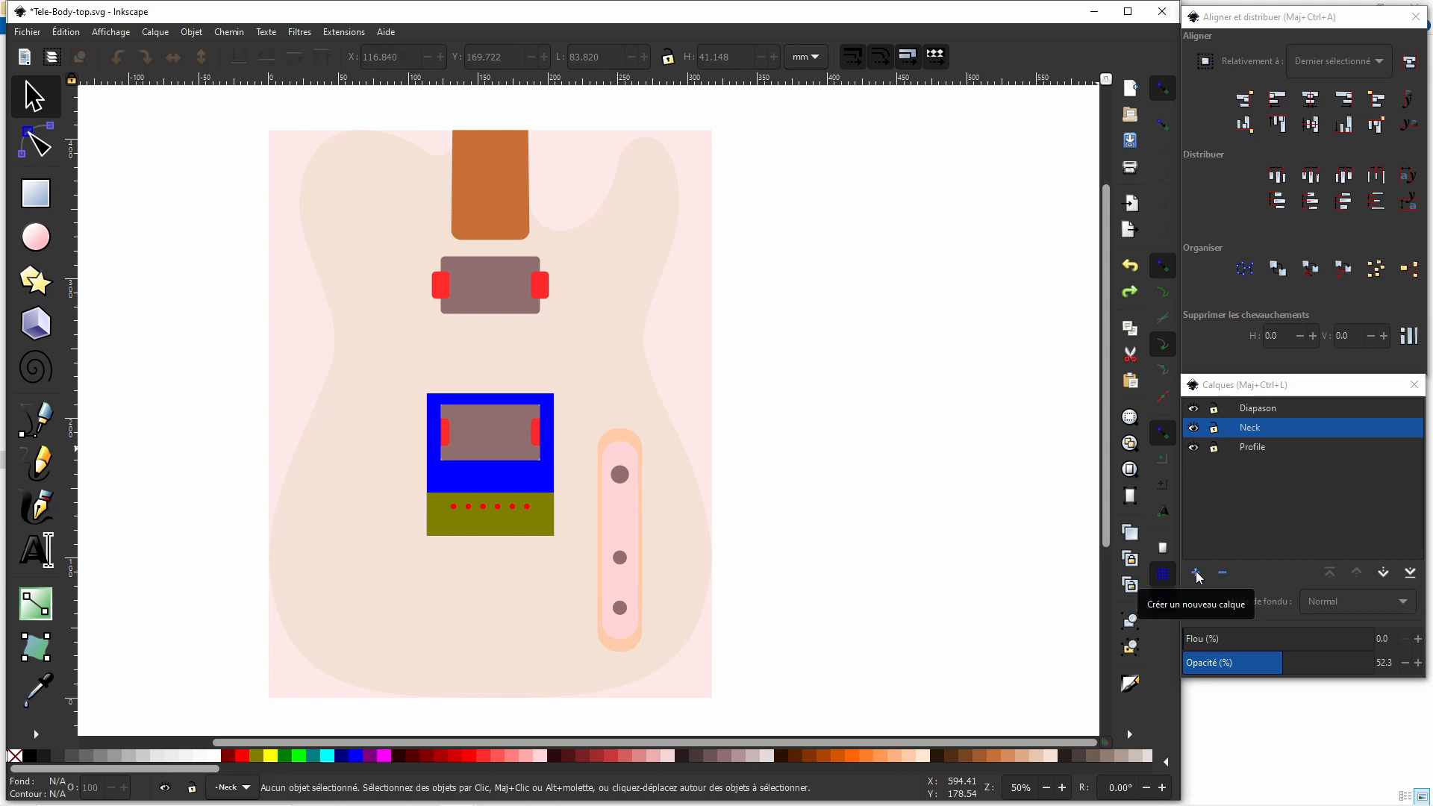
Add a layer named Neck Pocket above the Neck layer.
click(1196, 573)
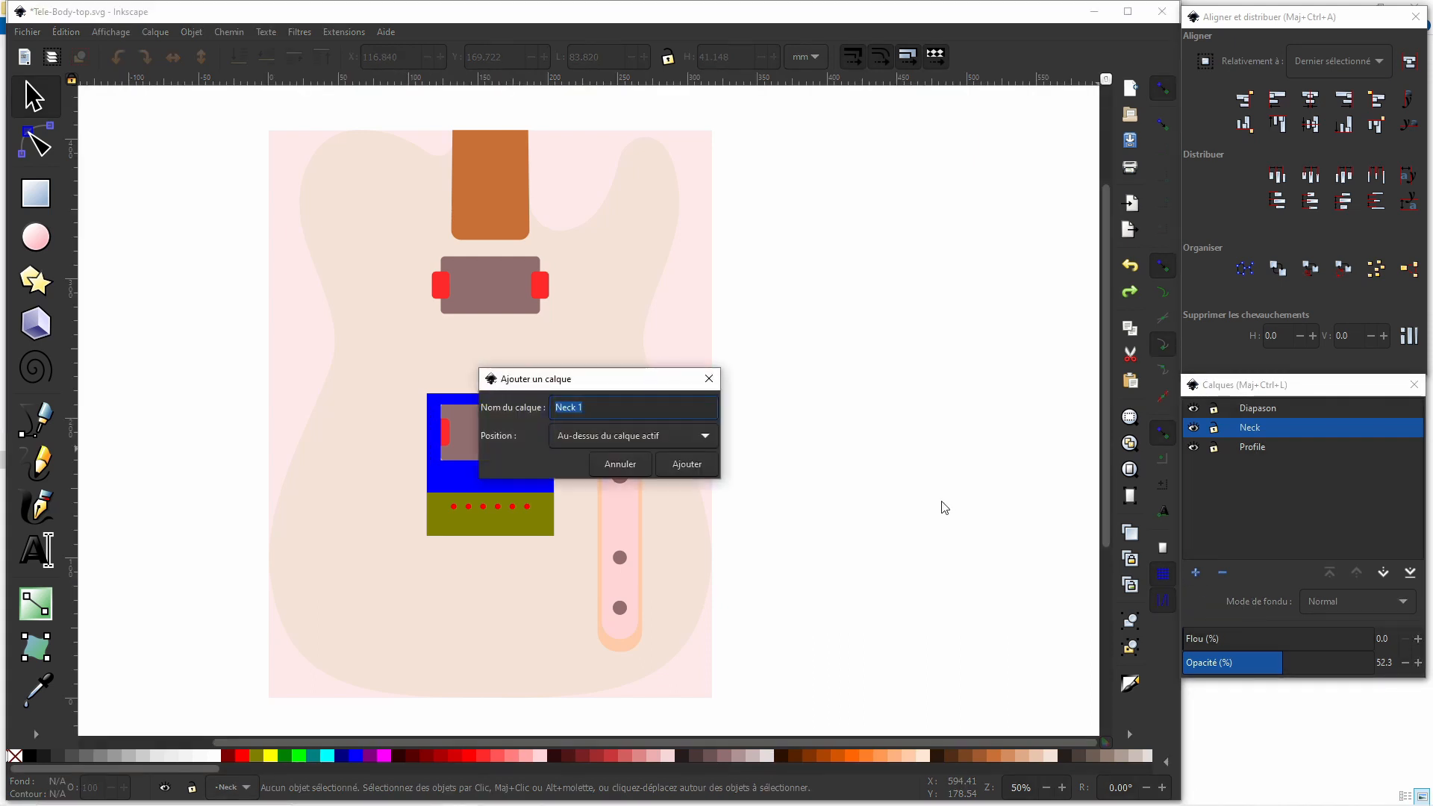
text(Ne)
key(Return)
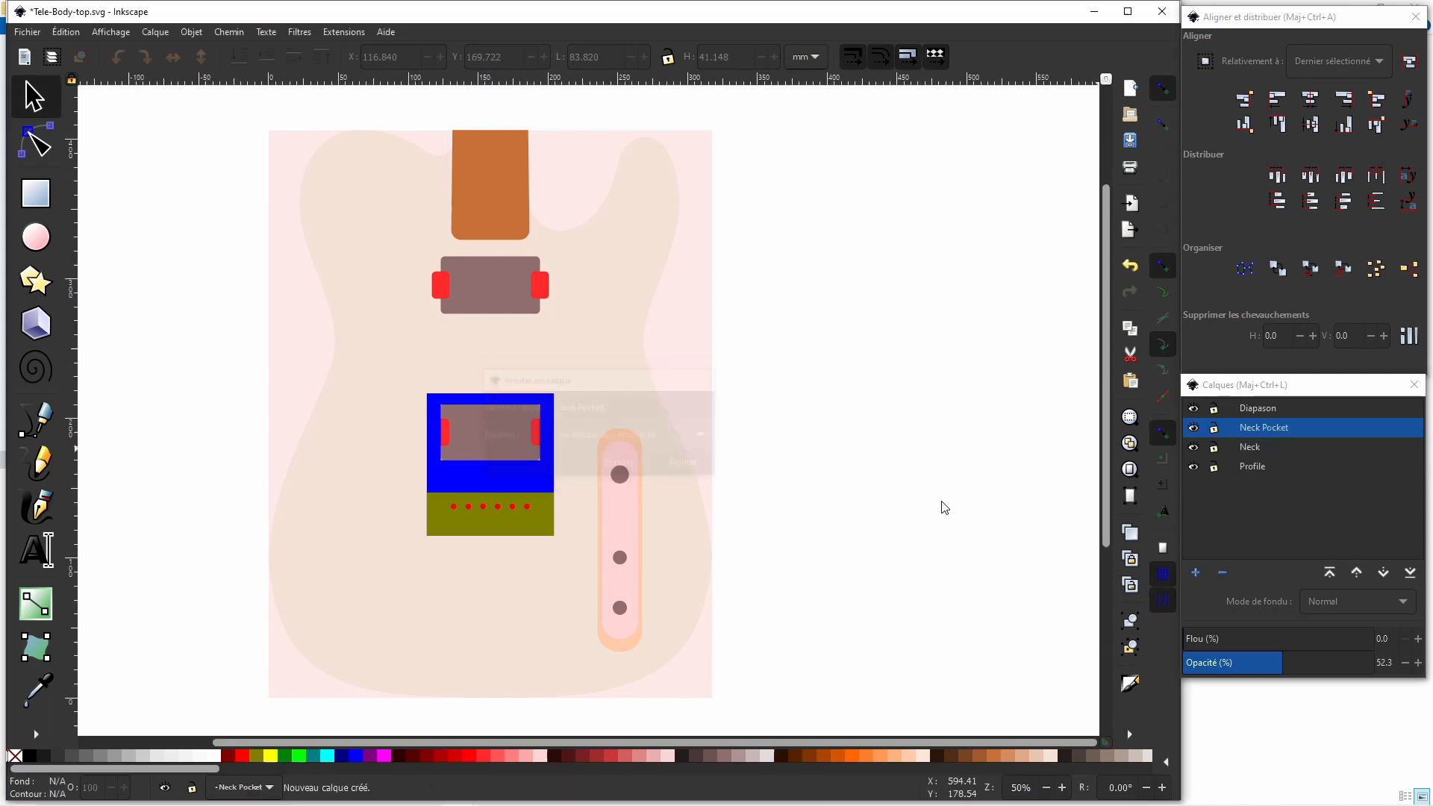
Move the trimmed neck piece to the Neck Pocket layer.
click(521, 189)
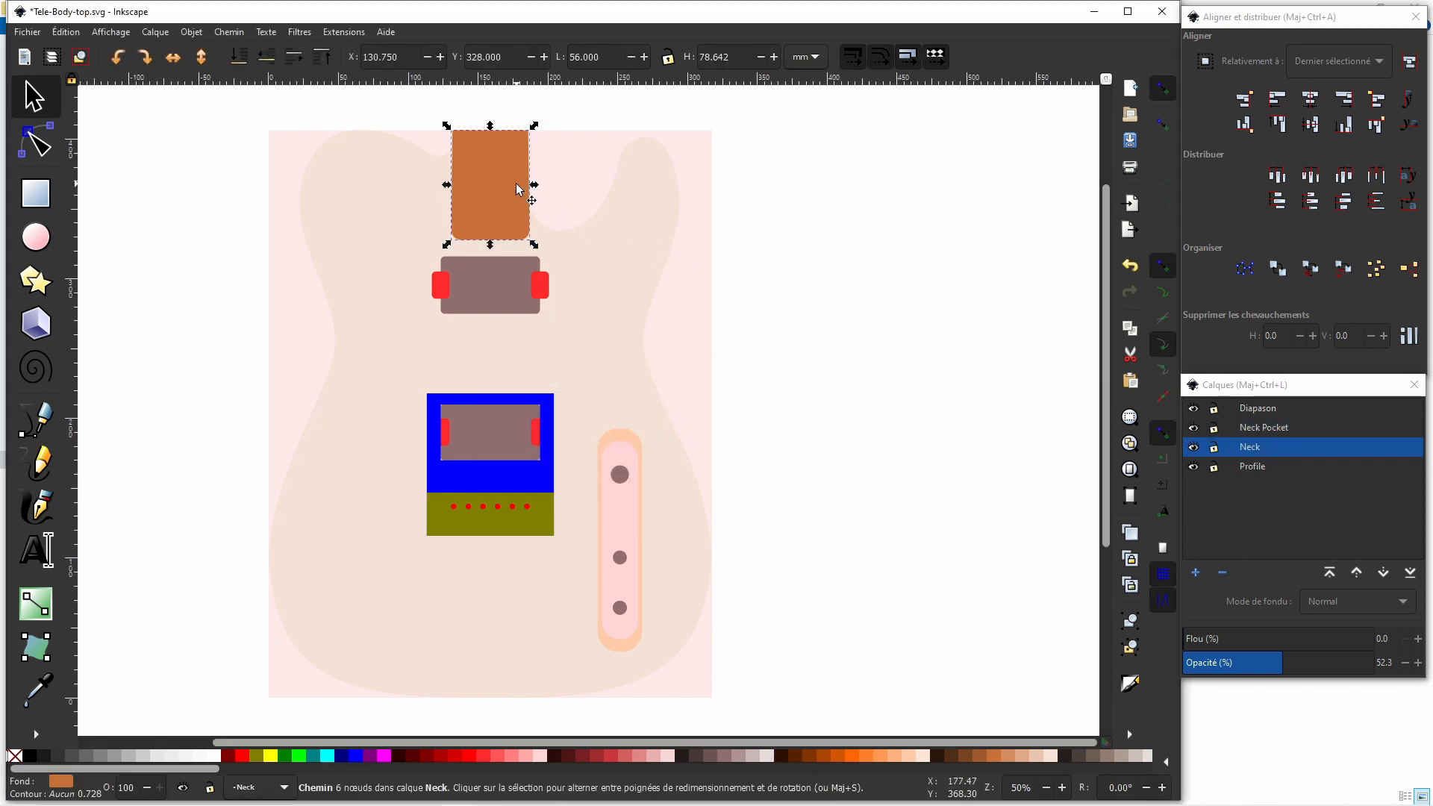
right_click(520, 188)
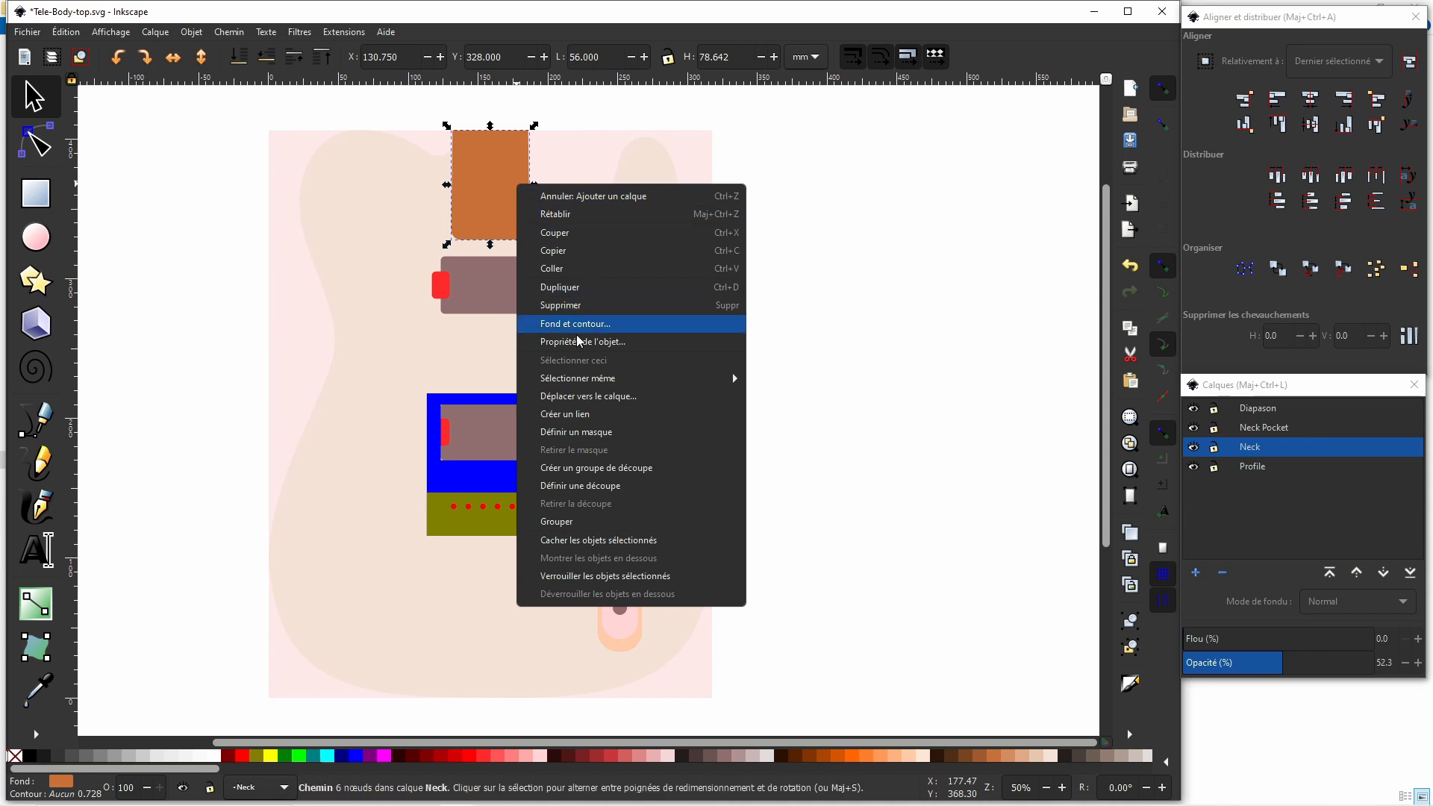
click(591, 394)
click(619, 385)
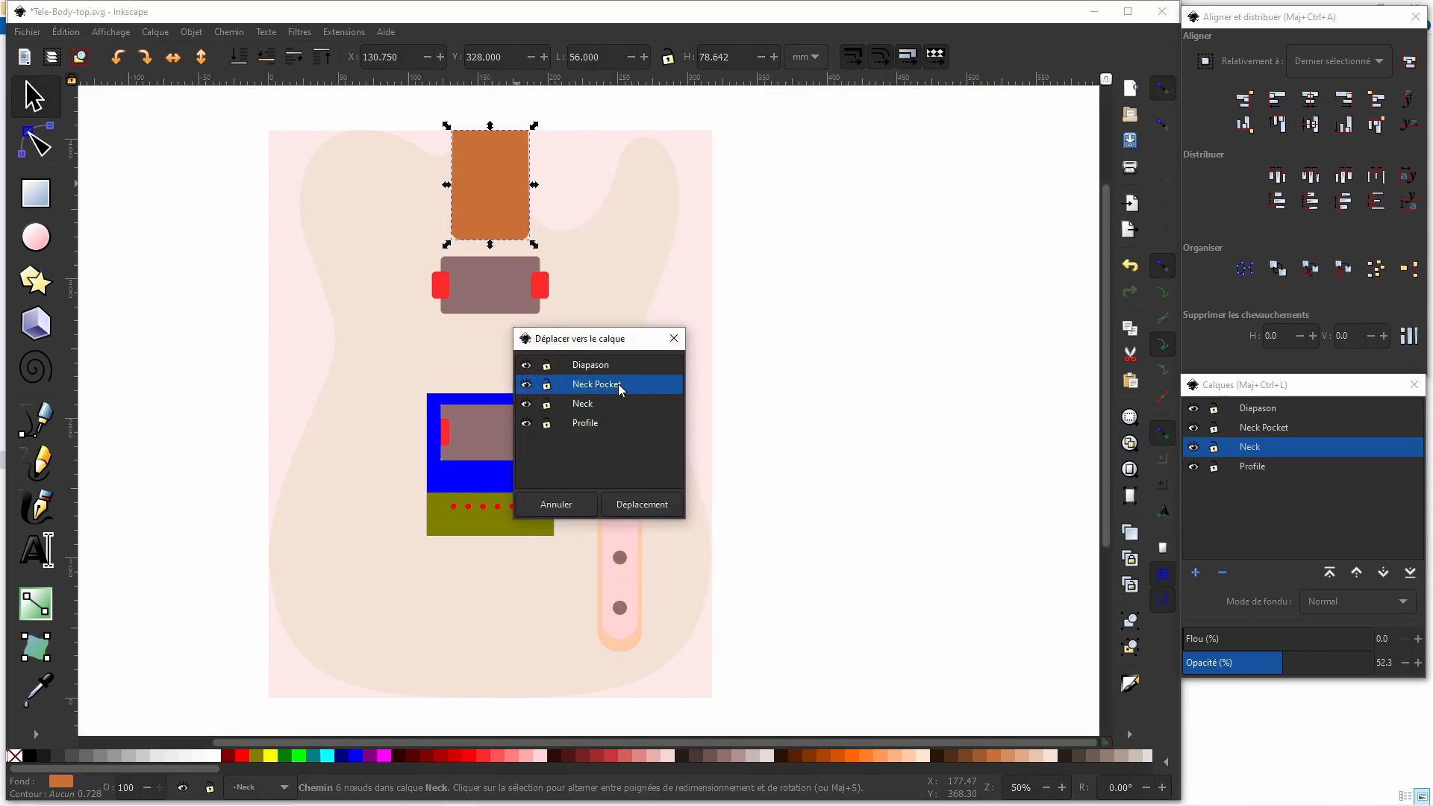
click(663, 506)
Ungroup the guitar body drawing and the nested control cavity group.
click(709, 493)
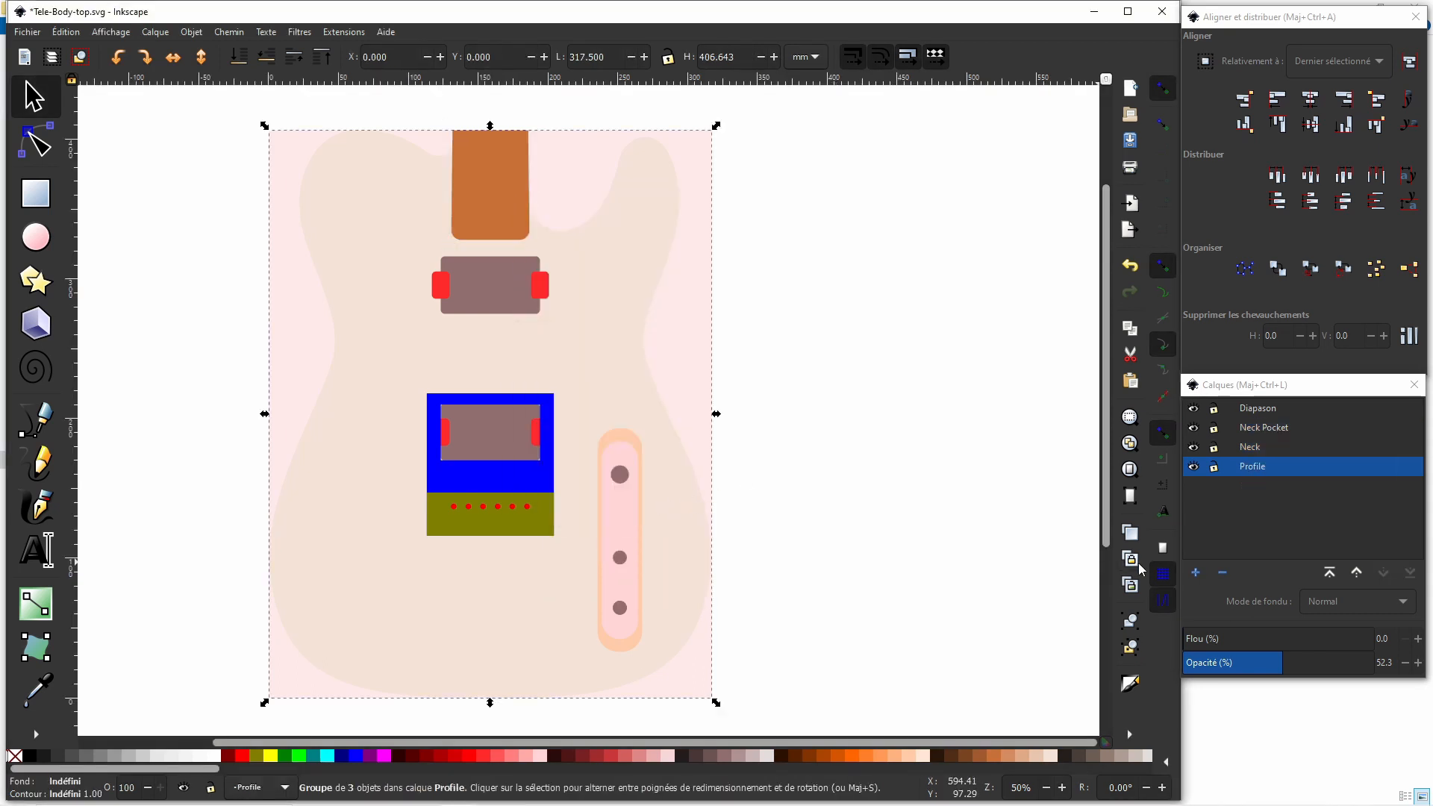
click(1131, 647)
click(877, 493)
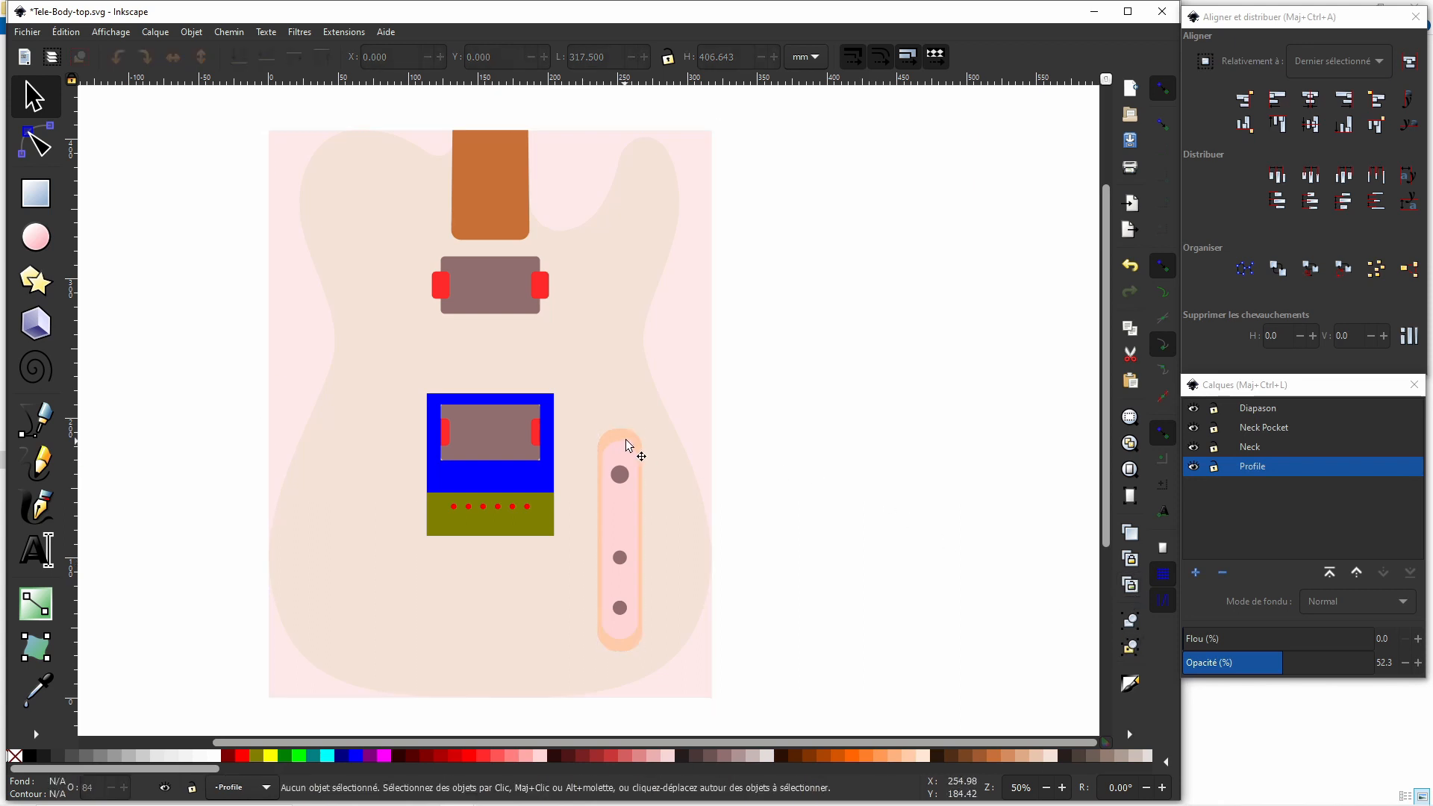
key(ctrl+z)
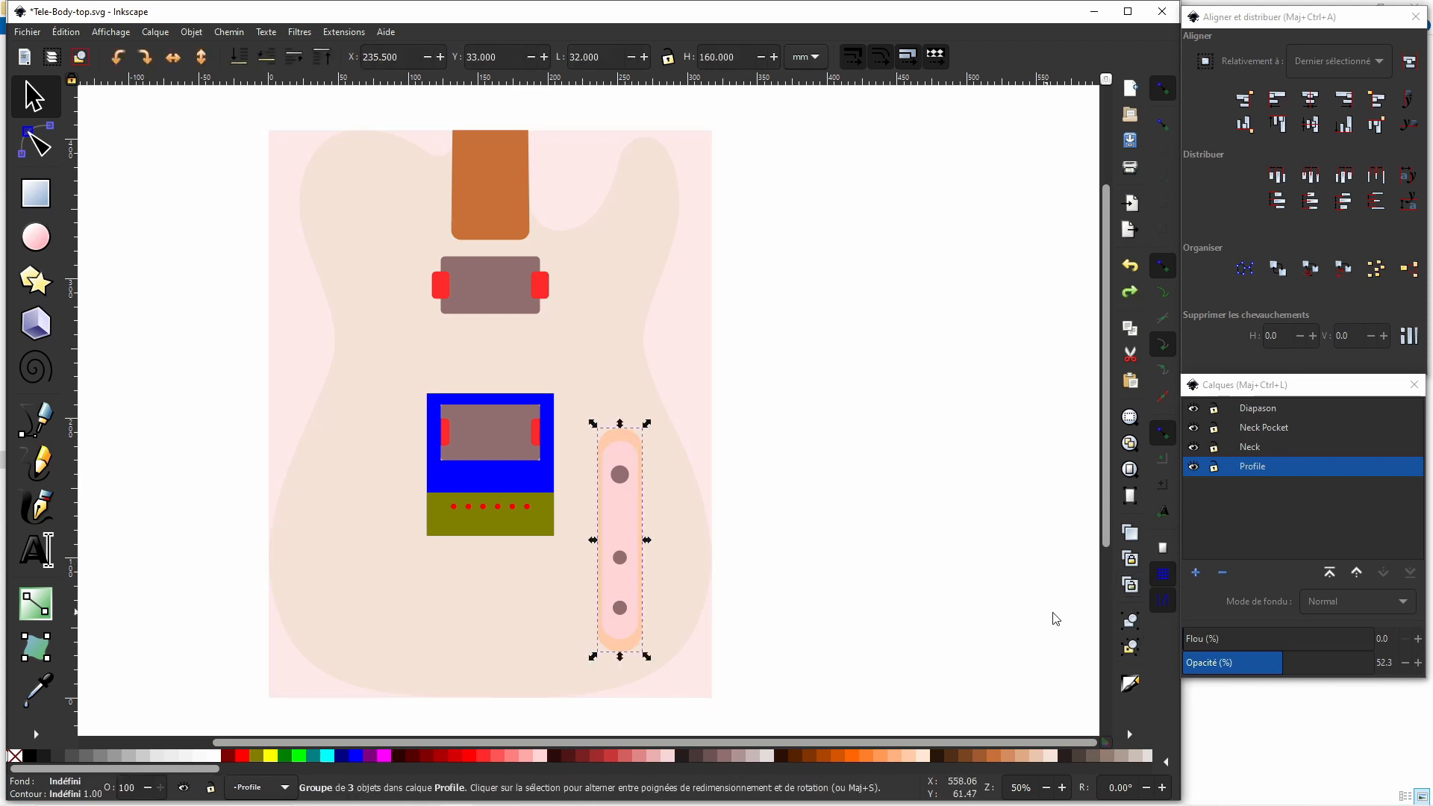
click(1131, 647)
click(850, 521)
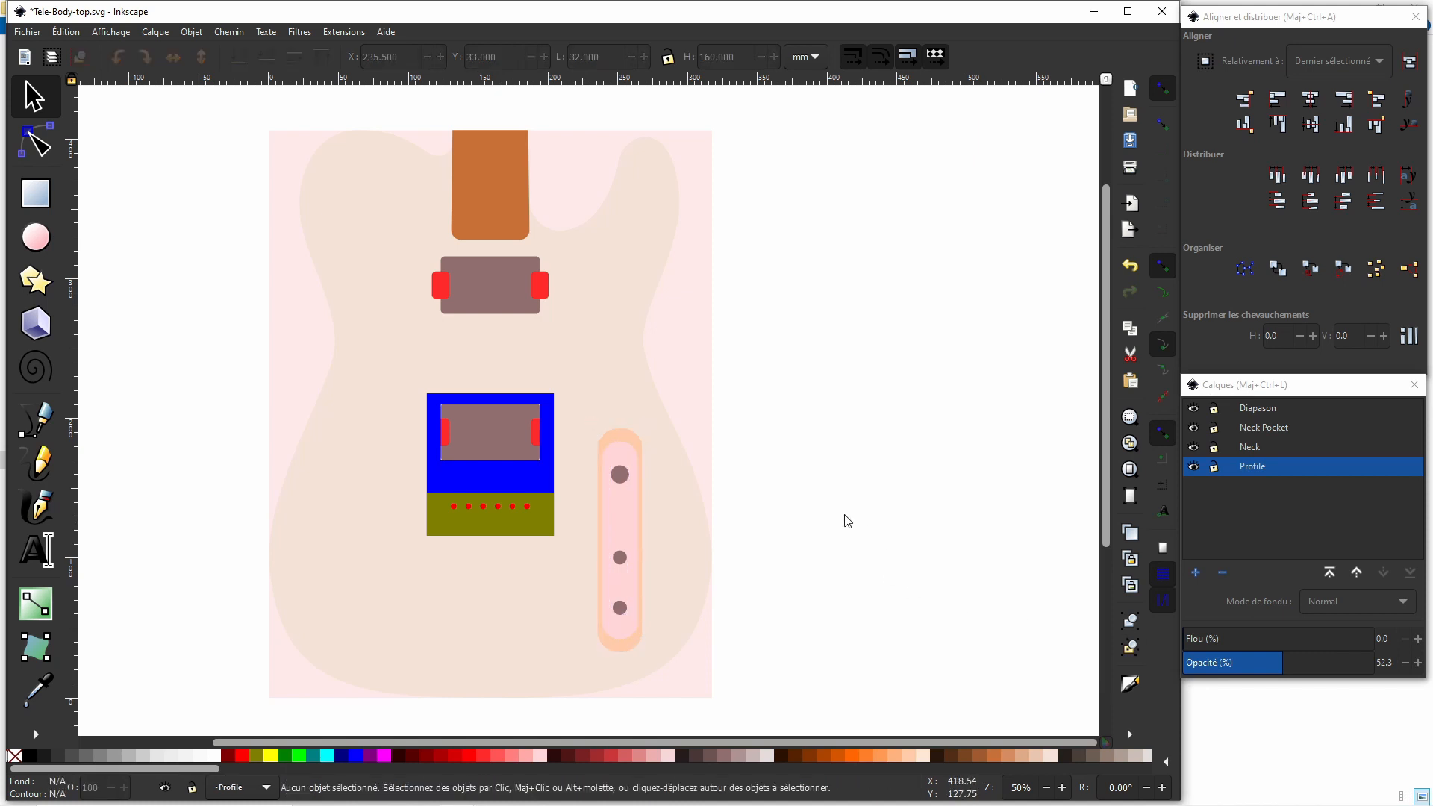
Delete the control cavity's orange outer slot and pink inner rectangle, keeping its three holes.
click(631, 440)
key(Delete)
click(627, 448)
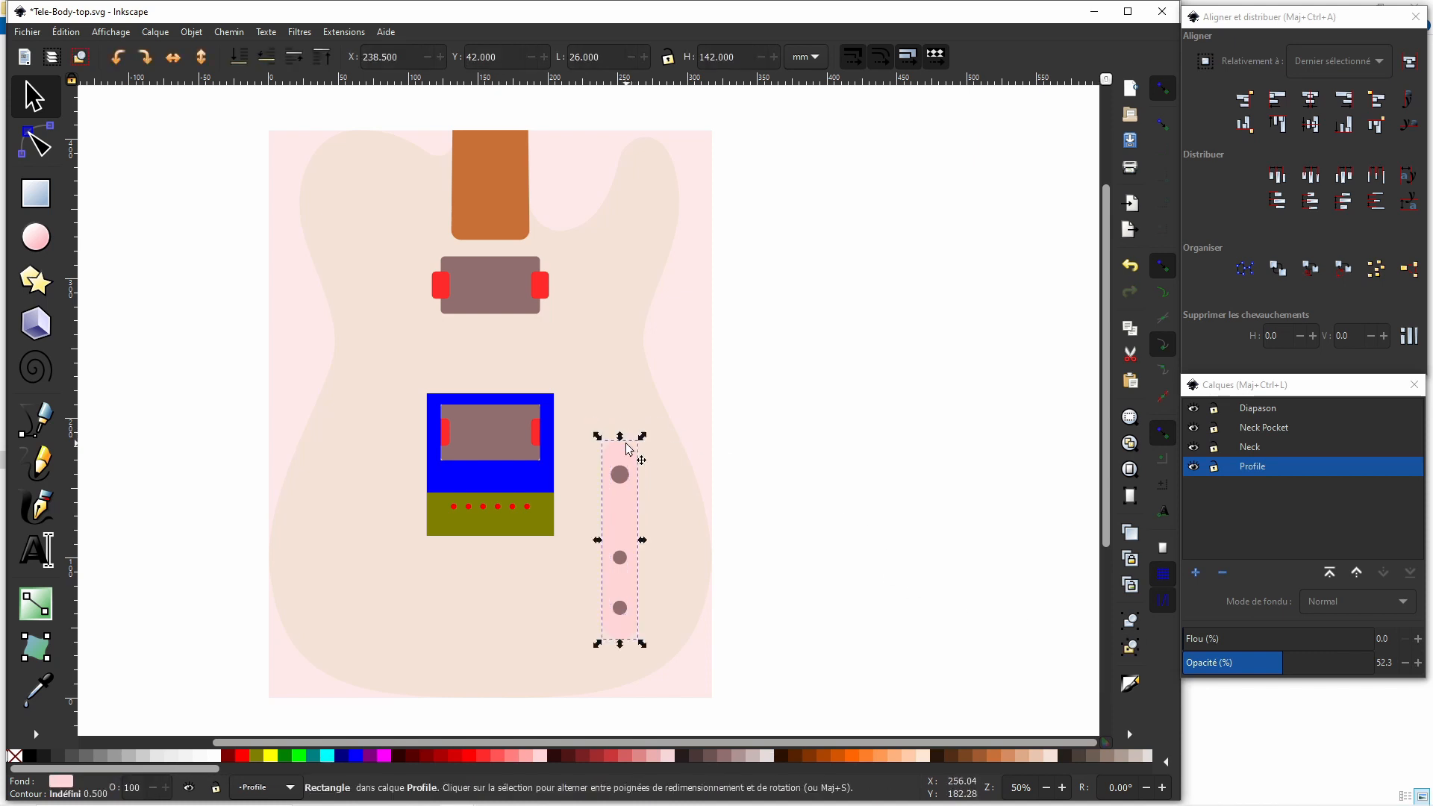
key(Delete)
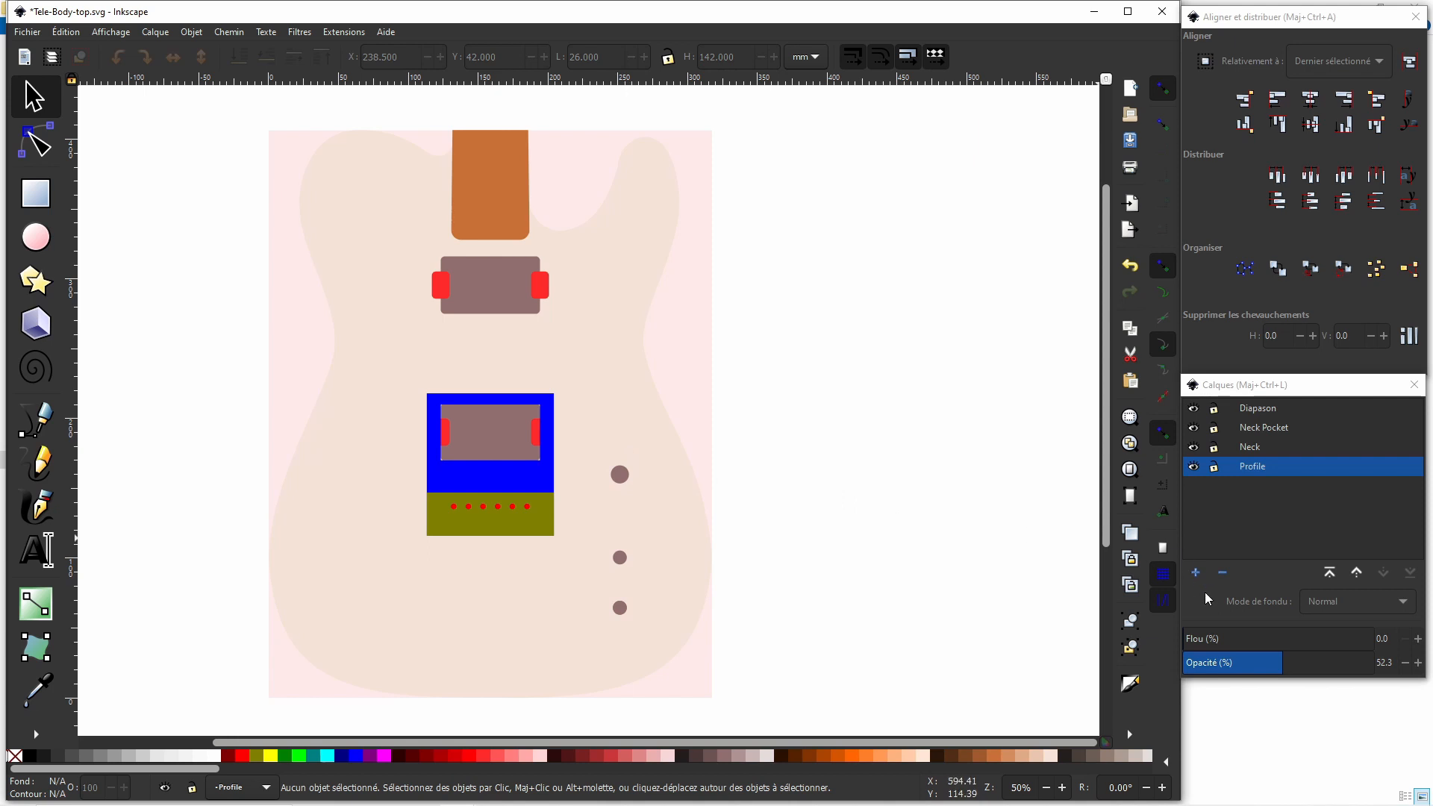
Add a layer named Controls above the Profile layer.
click(1195, 573)
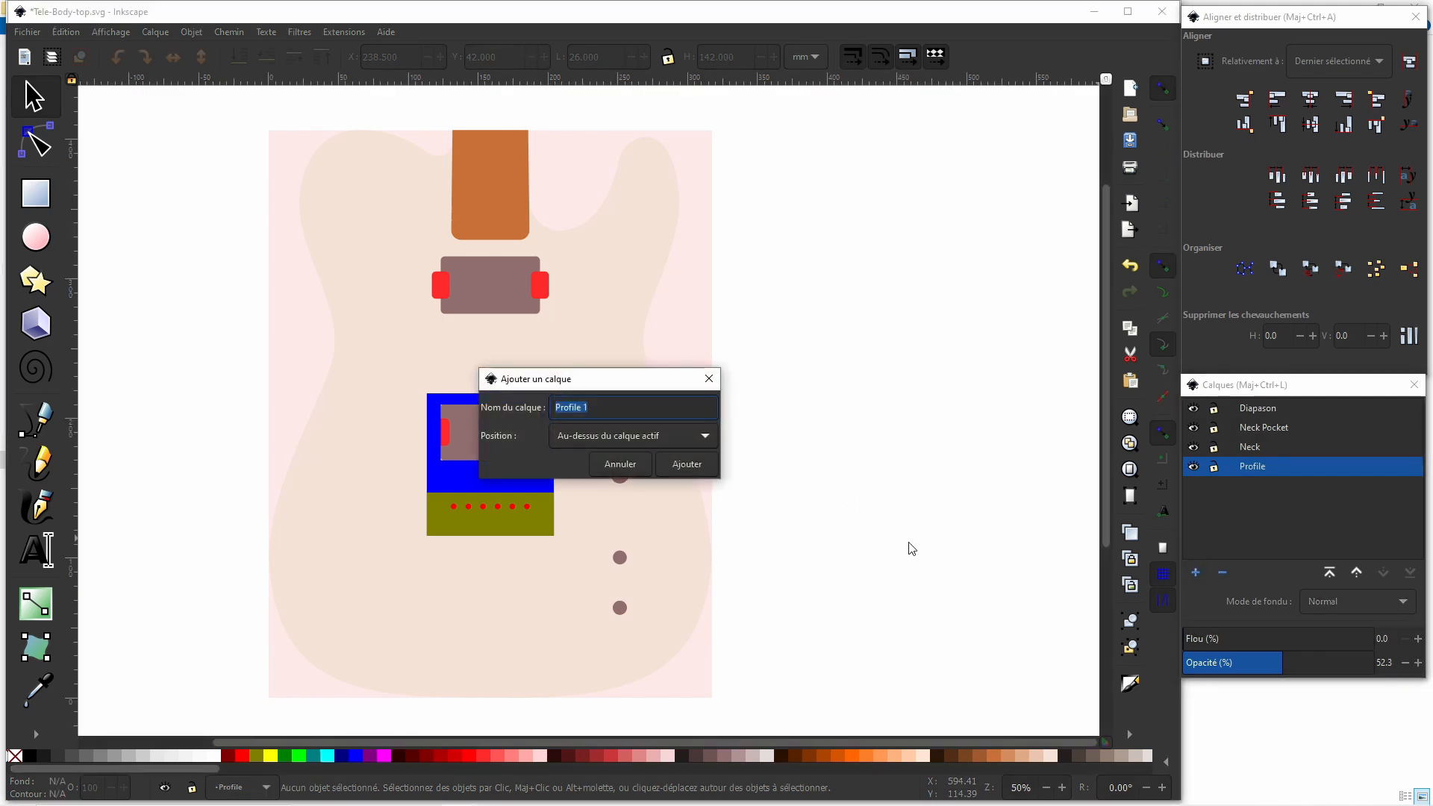
text(Controls)
key(Return)
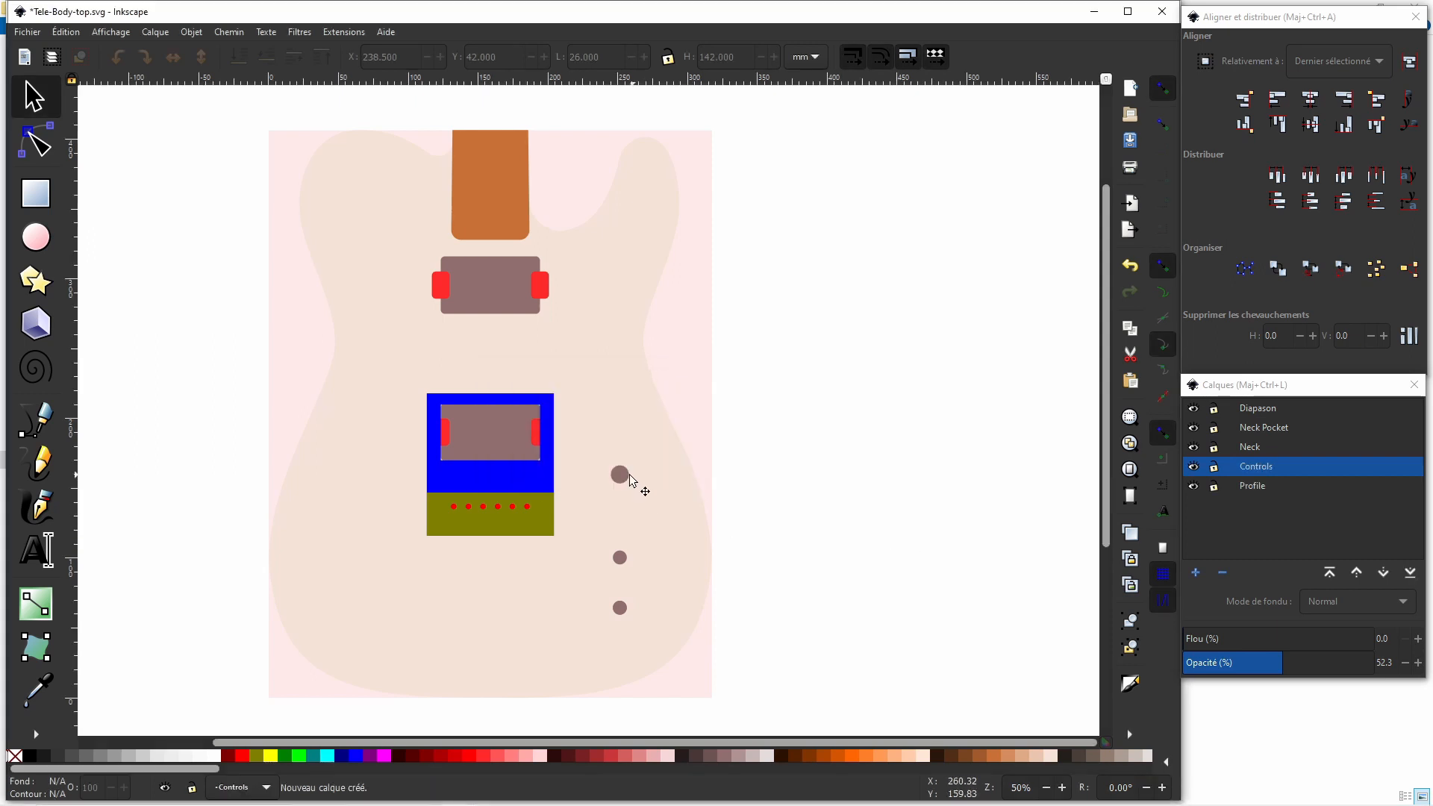
Move the group of three control holes to the Controls layer and hide the Neck Pocket and Controls layers.
click(625, 477)
right_click(626, 562)
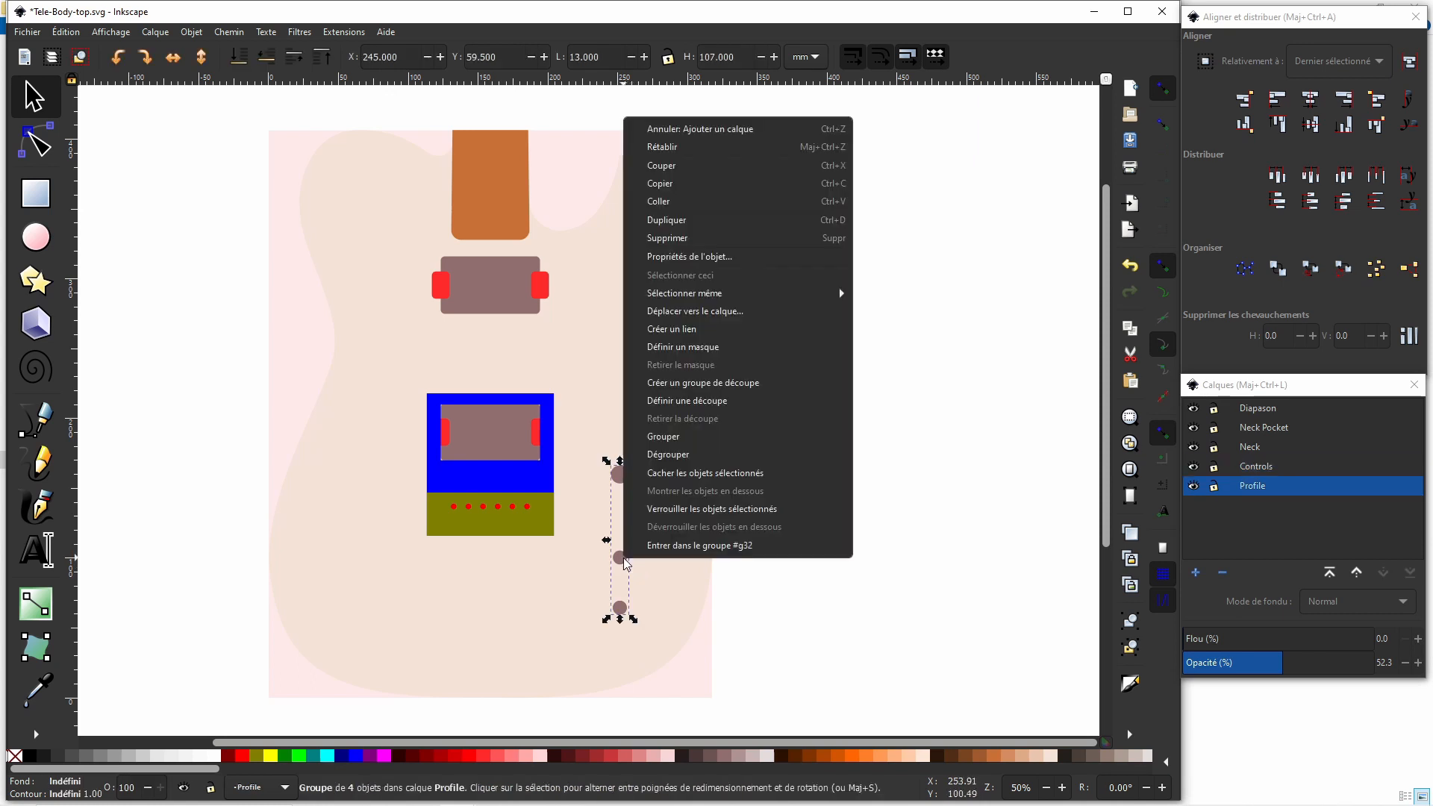
click(728, 311)
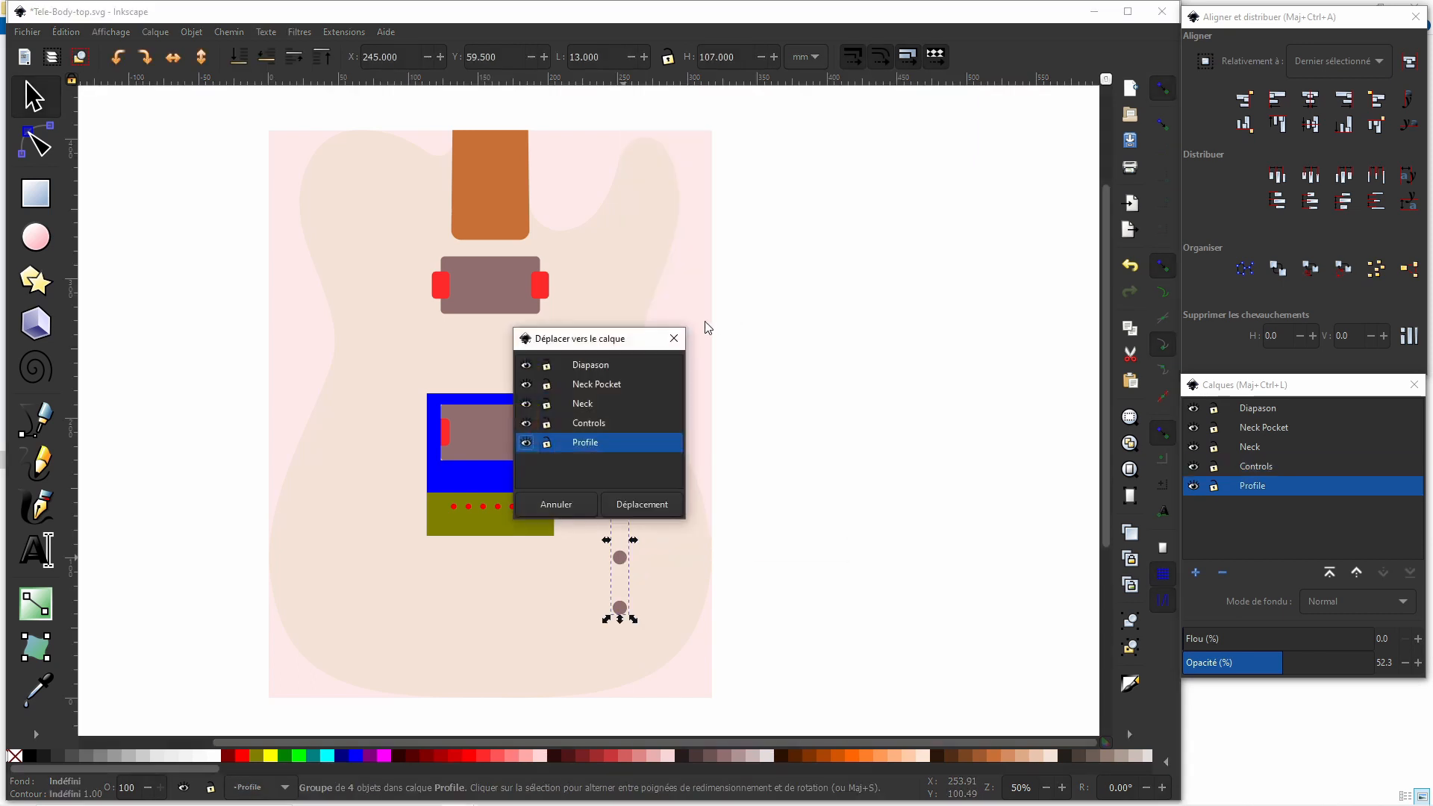
click(589, 424)
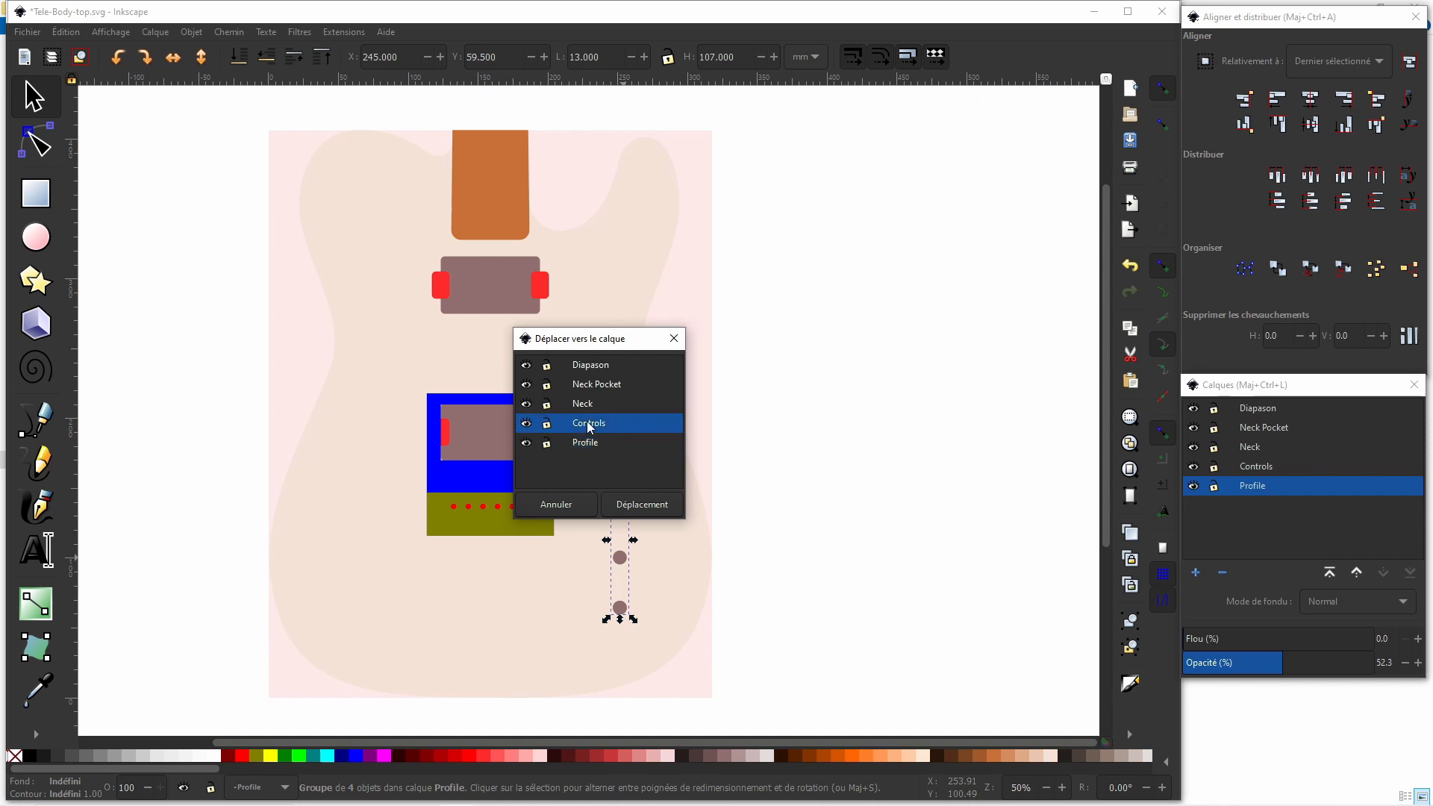
click(642, 505)
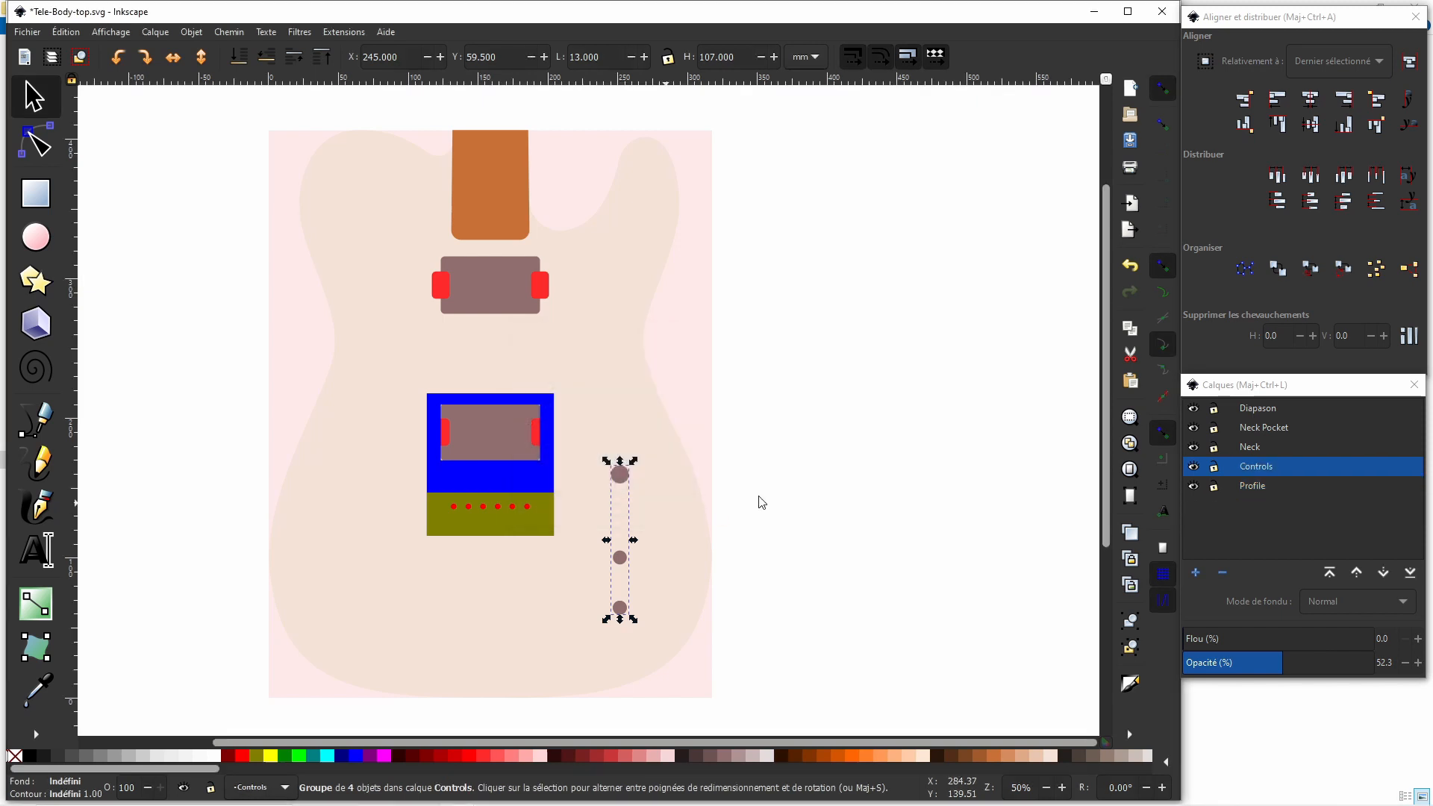
click(1194, 428)
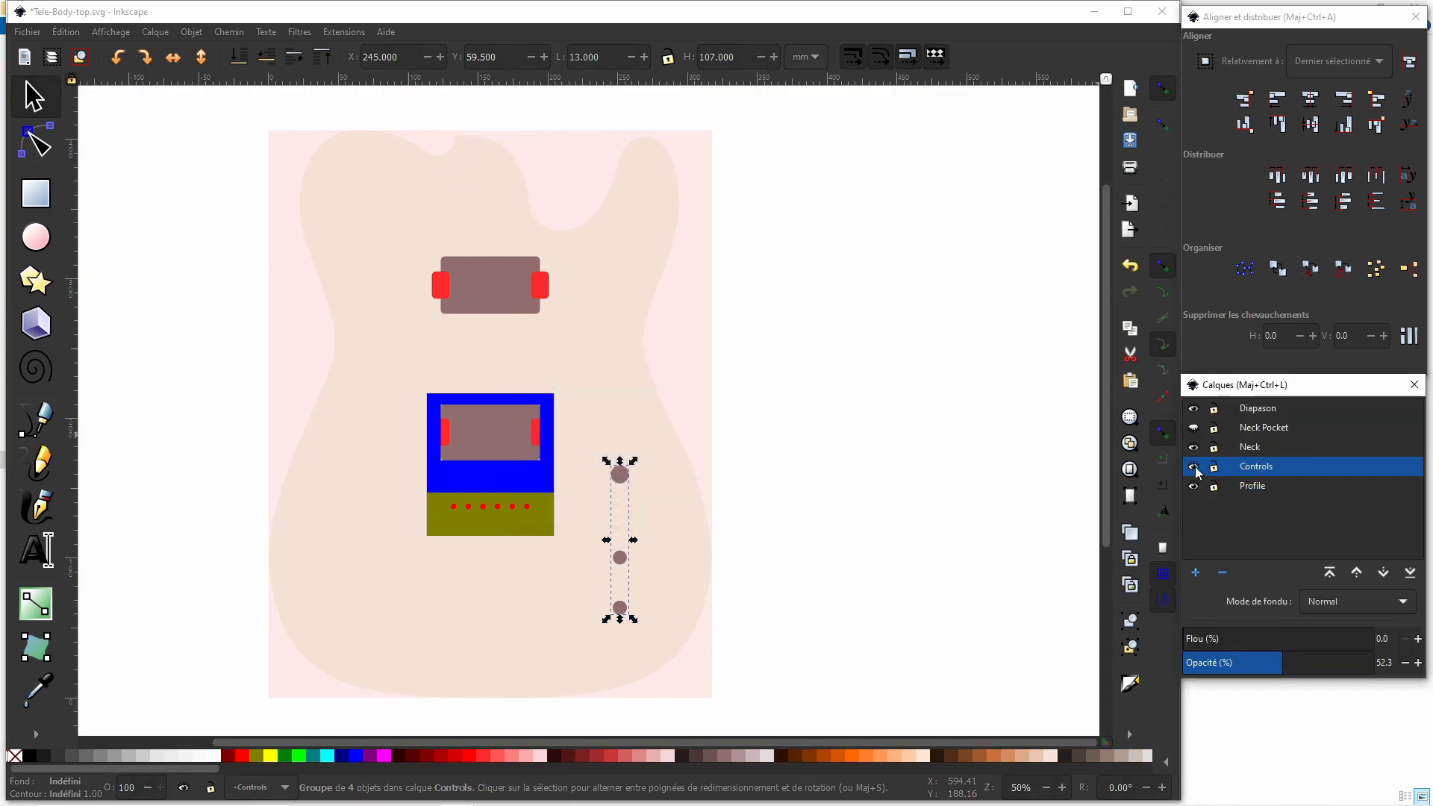
click(1194, 467)
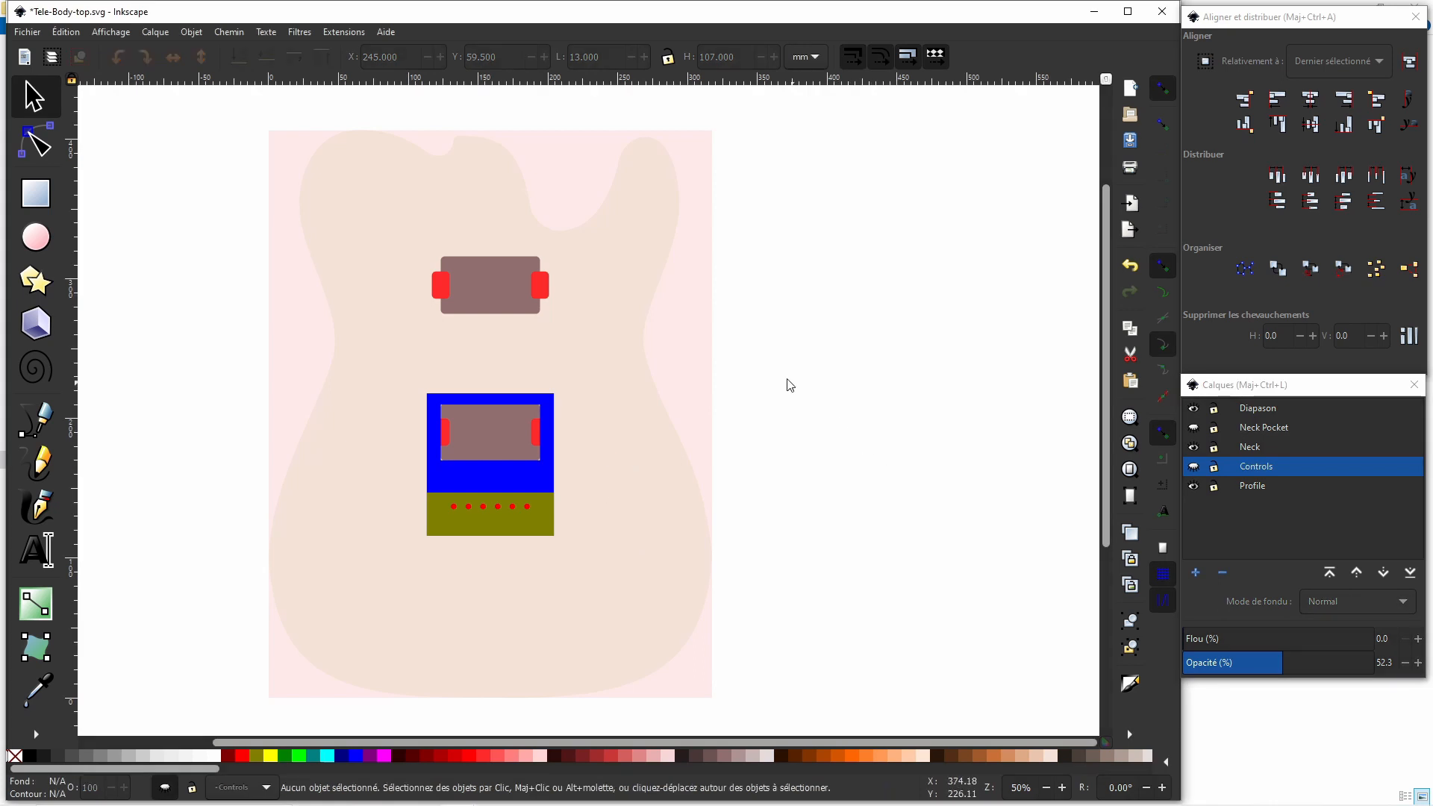
Ungroup the bridge and delete its olive and blue rectangles, keeping the row of six red string holes.
click(510, 306)
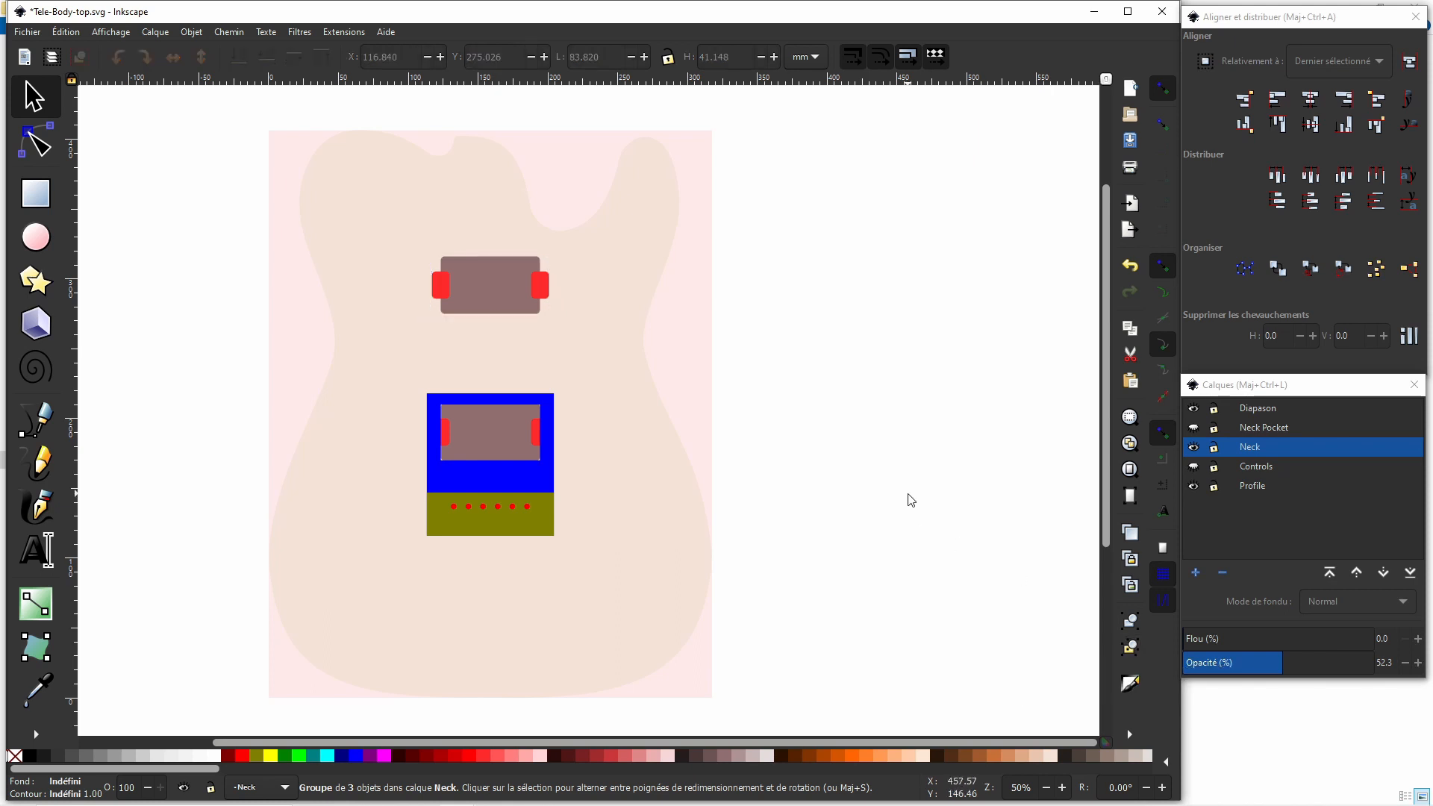
click(538, 479)
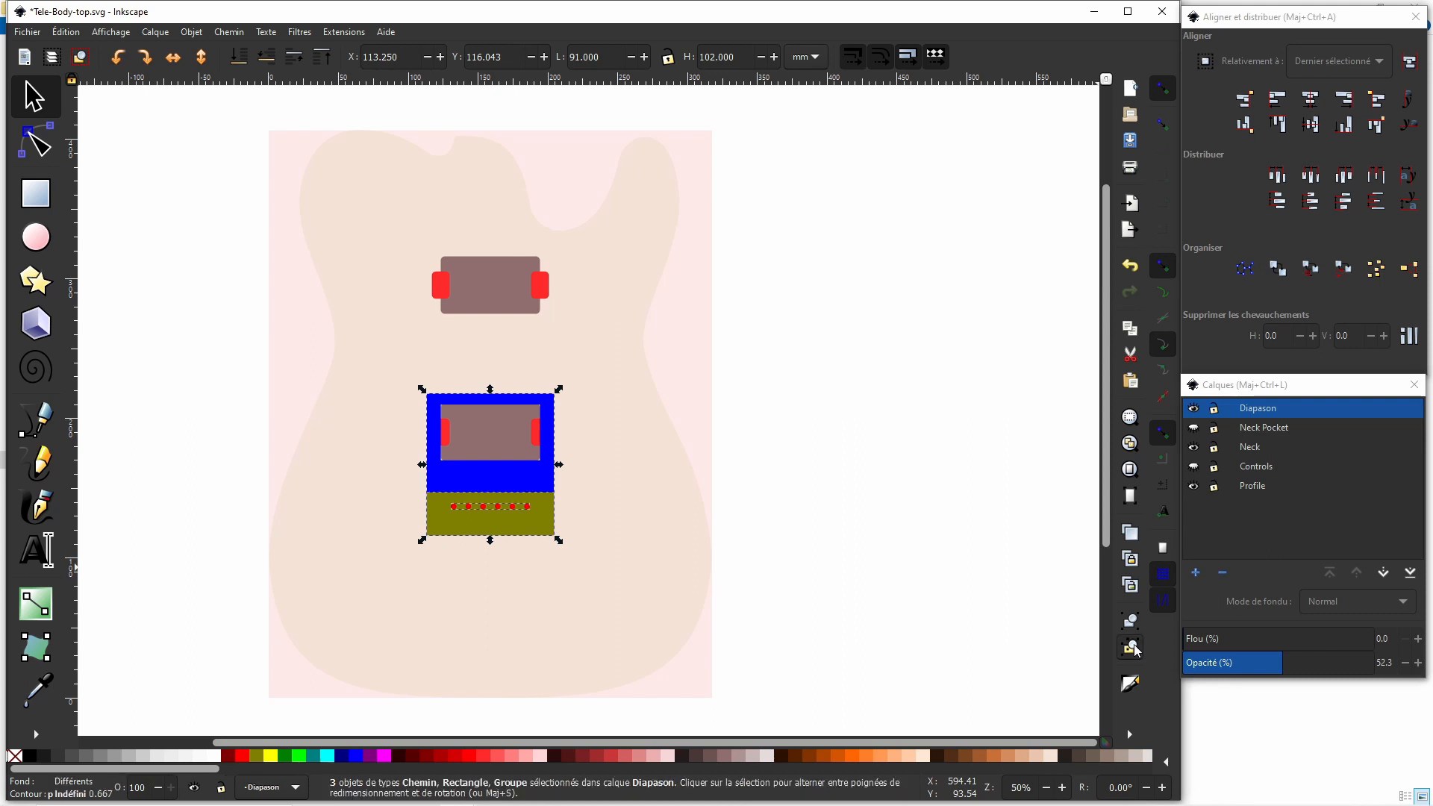
click(922, 535)
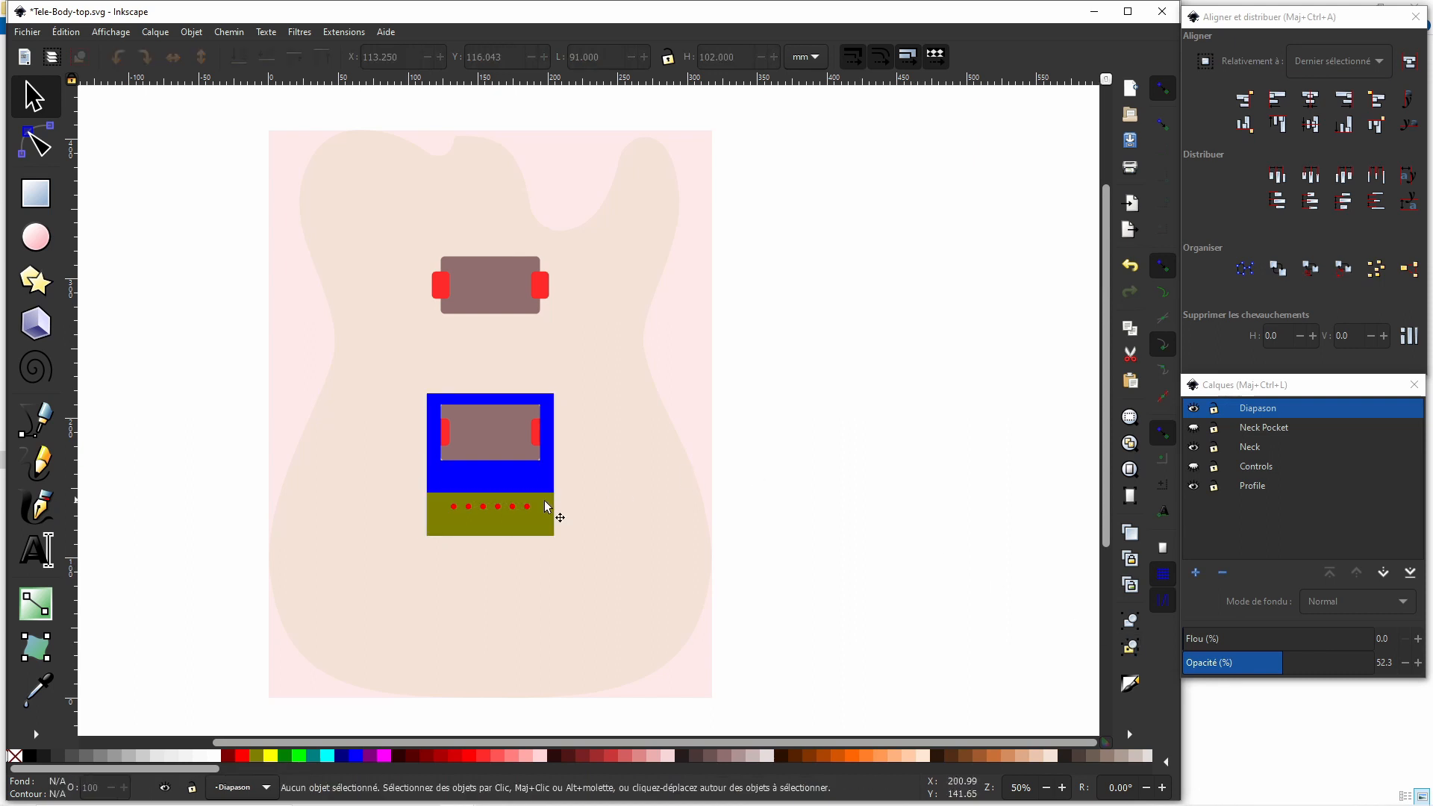
click(544, 520)
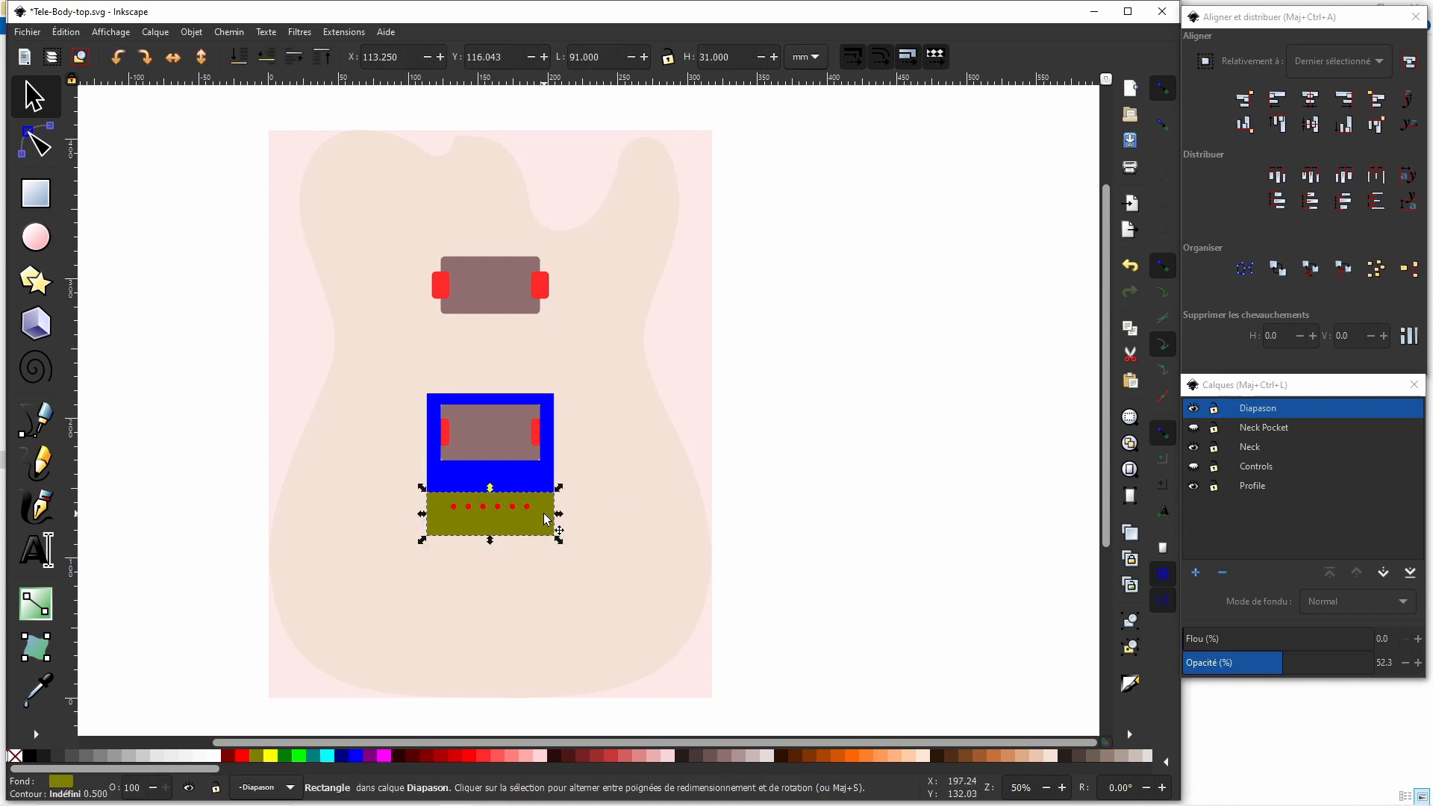
key(Delete)
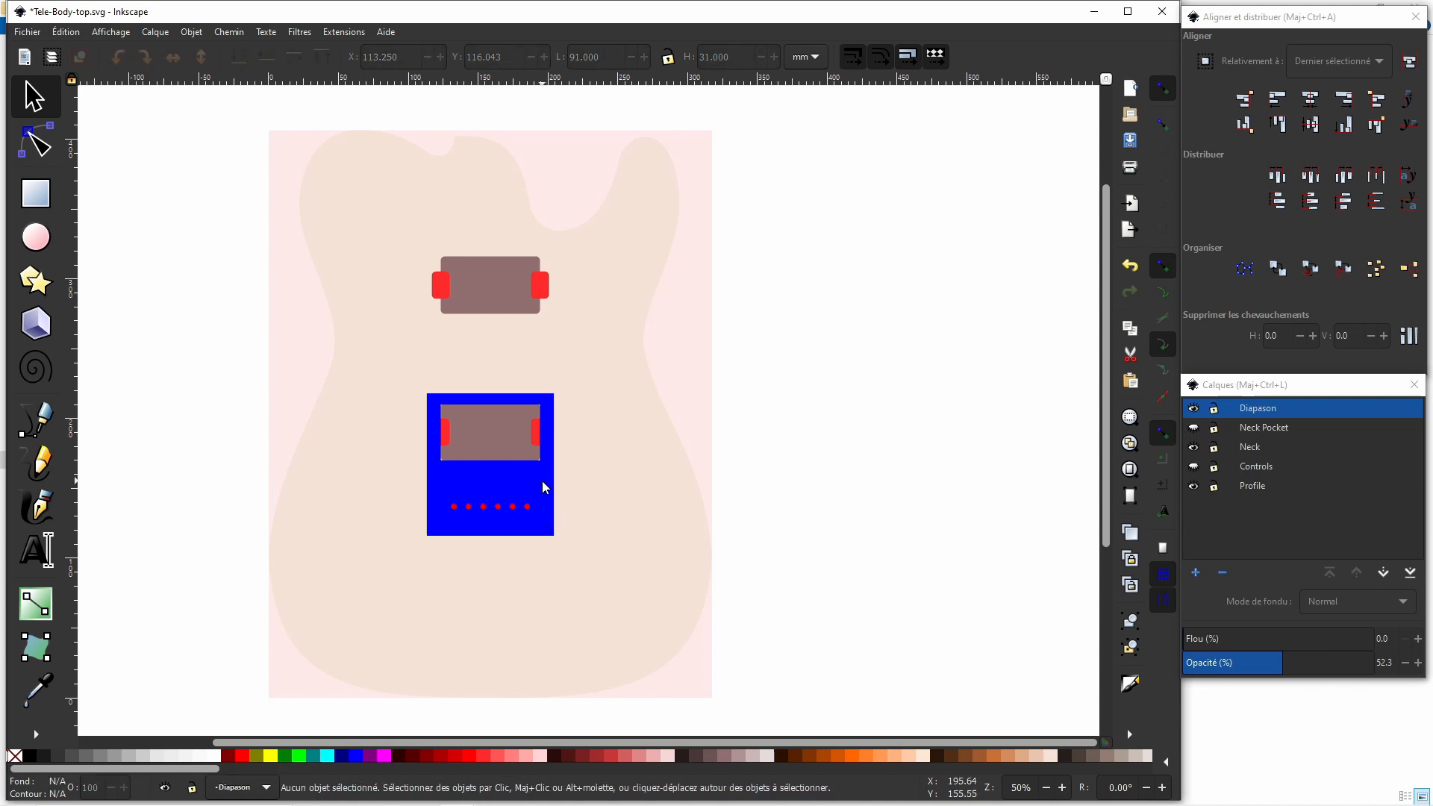
click(542, 486)
key(Delete)
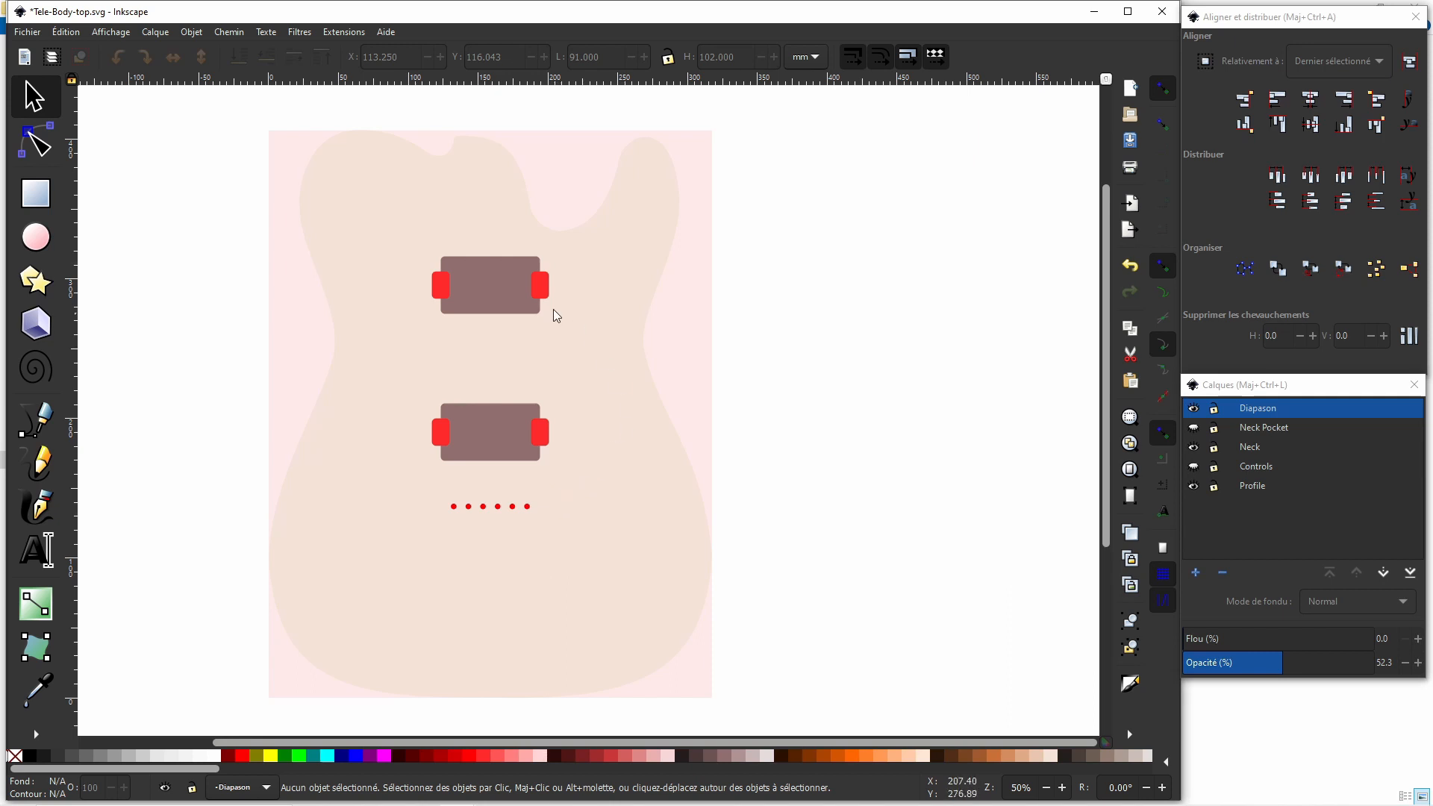
Ungroup both humbucker pickup cavities into their separate brown rectangles and red tabs.
click(515, 304)
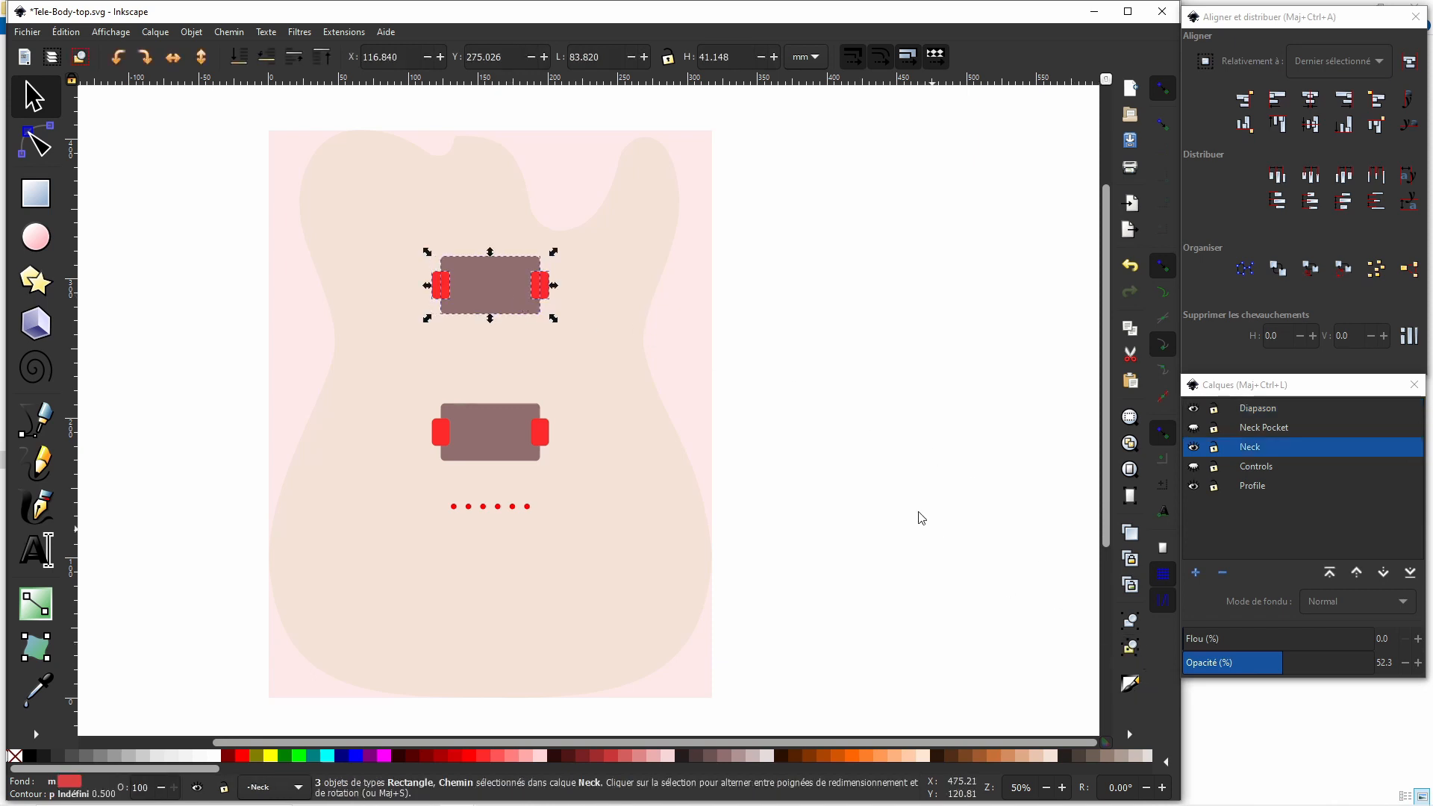
click(647, 435)
click(540, 423)
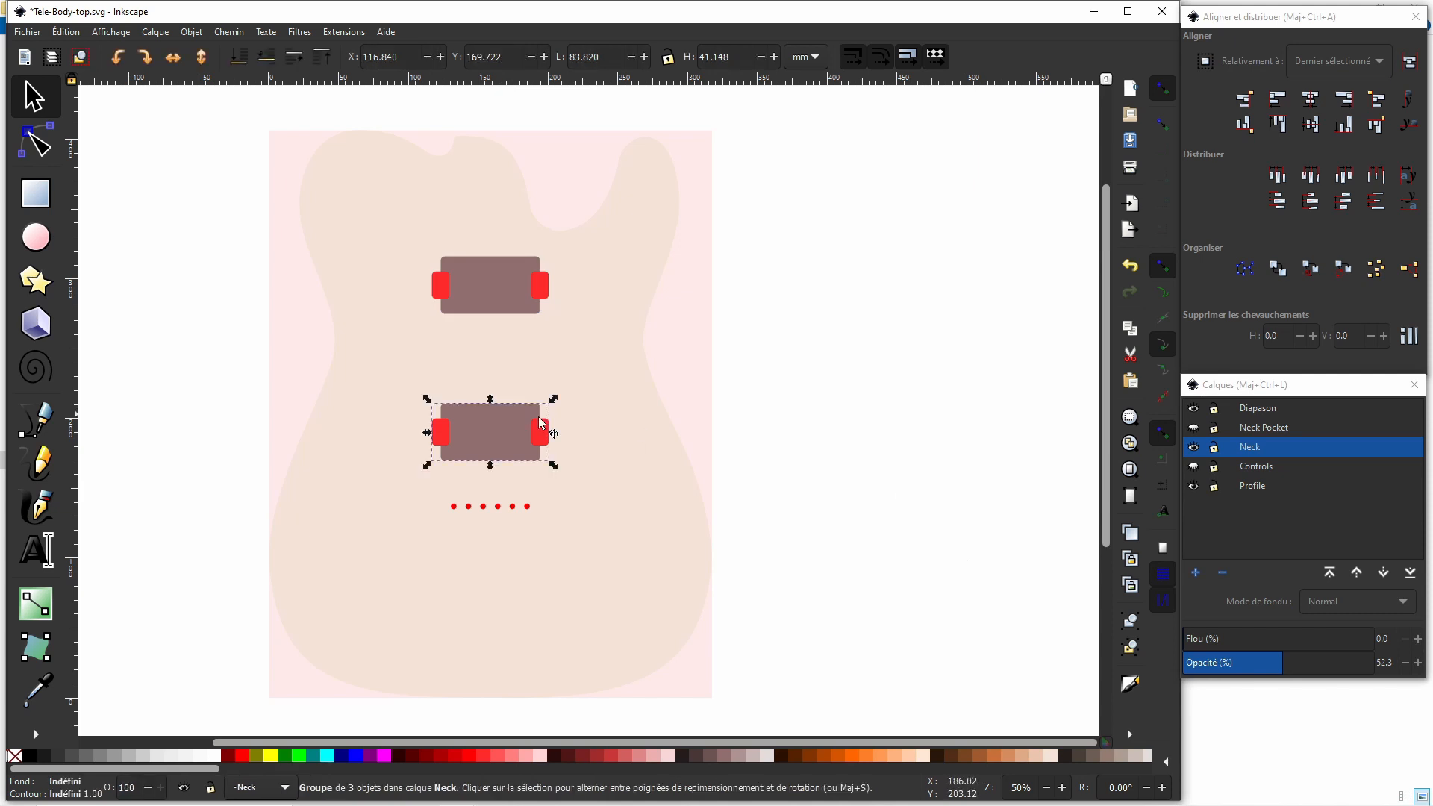
click(1134, 647)
click(915, 505)
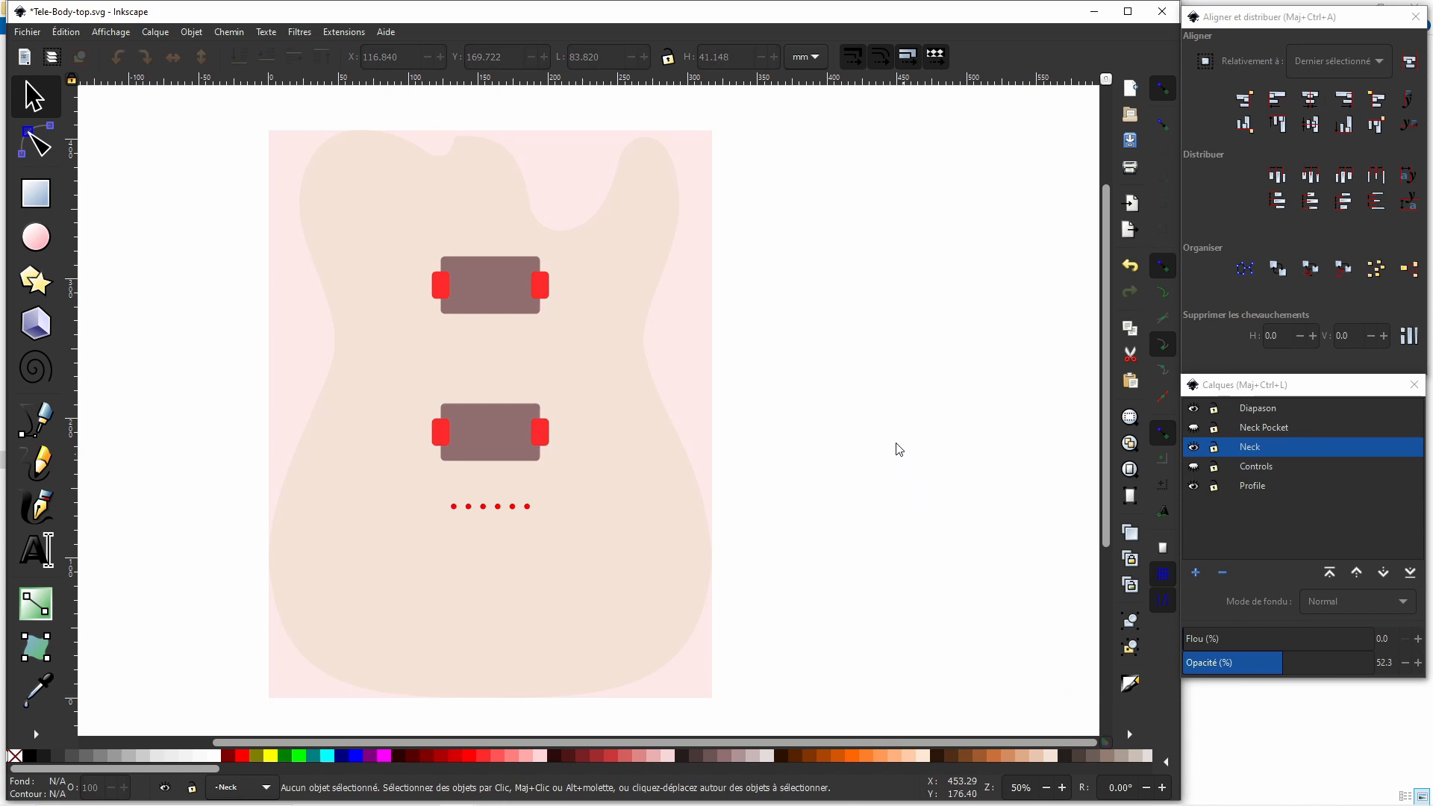
Add a layer named Hum cav 1 above the Neck layer.
click(1195, 573)
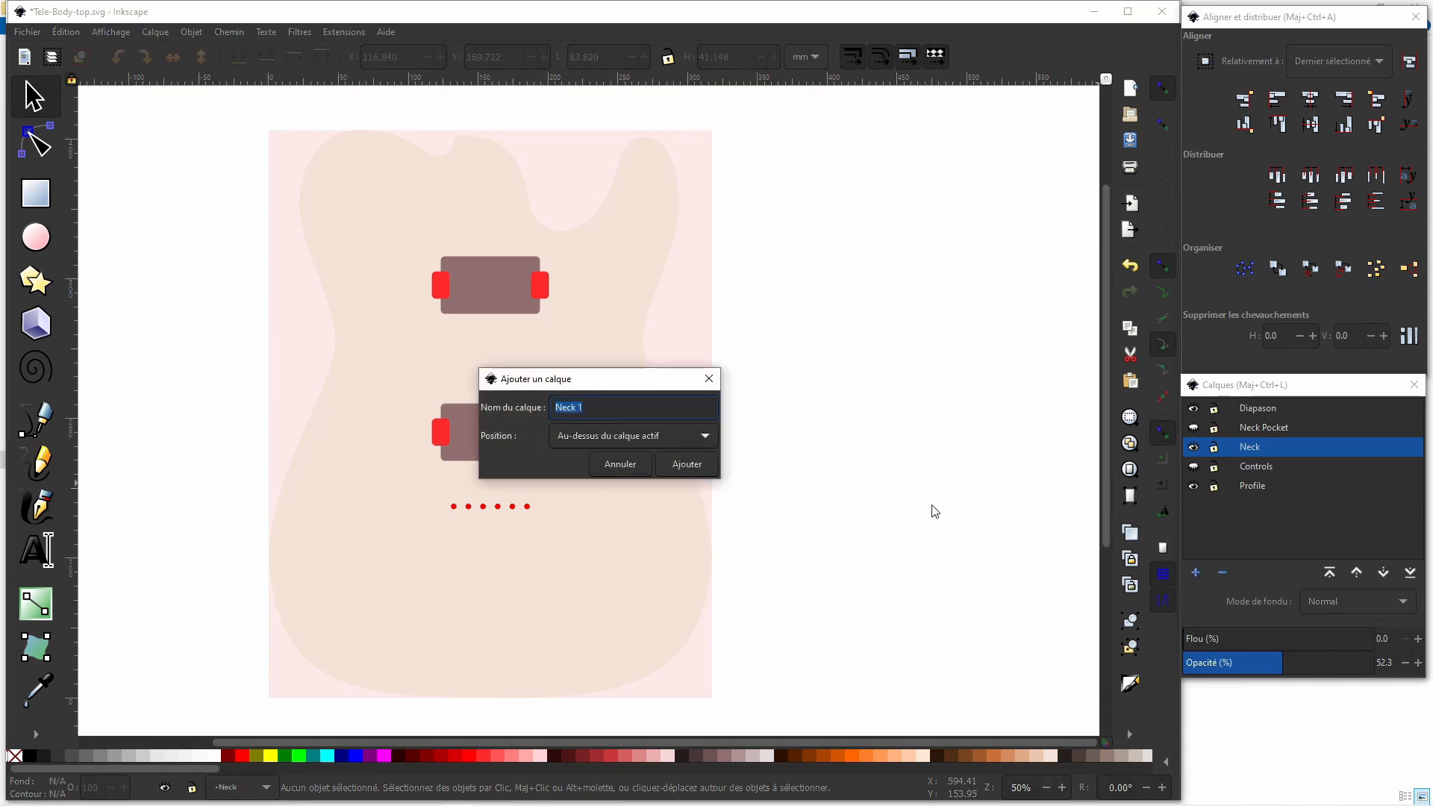
text(Hum cav)
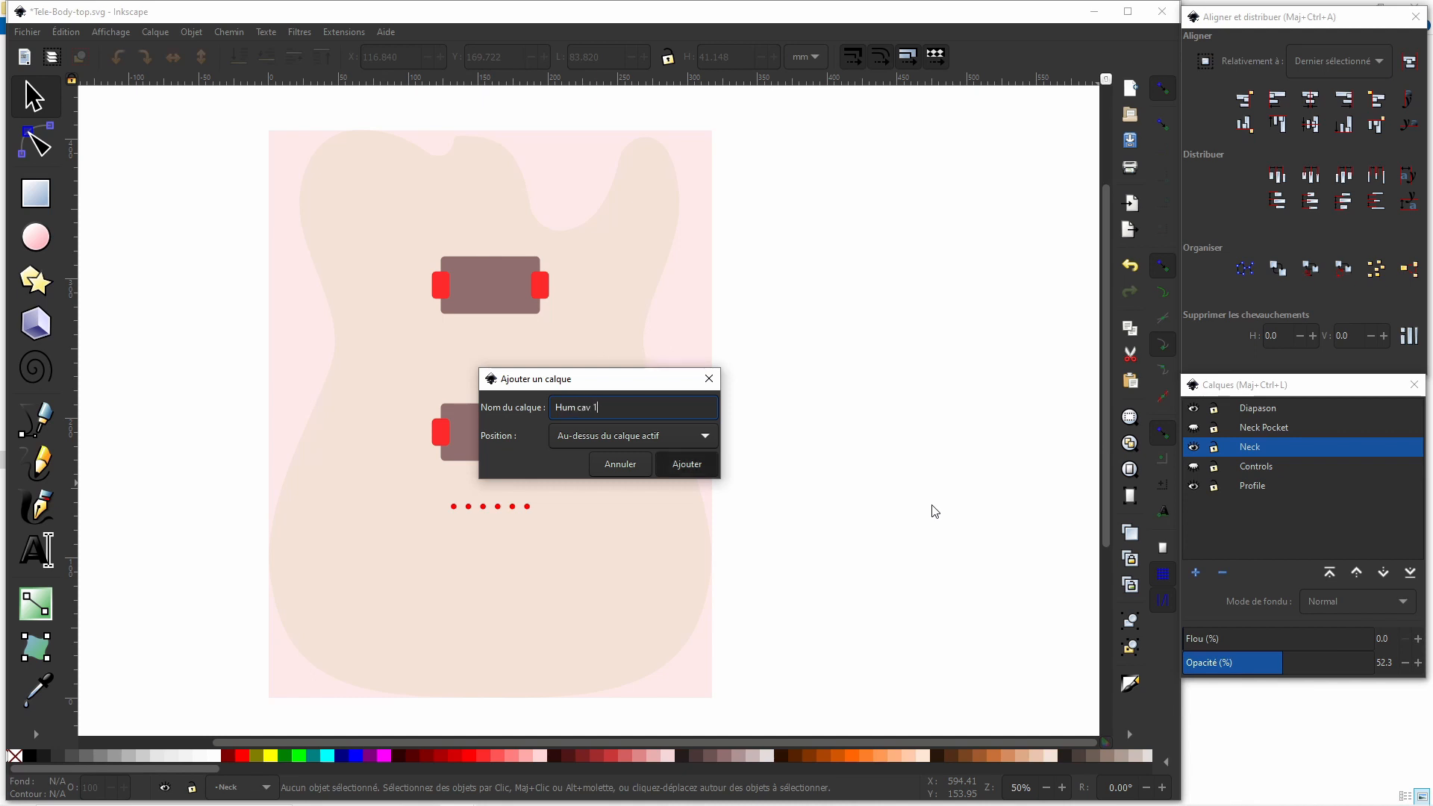
key(Return)
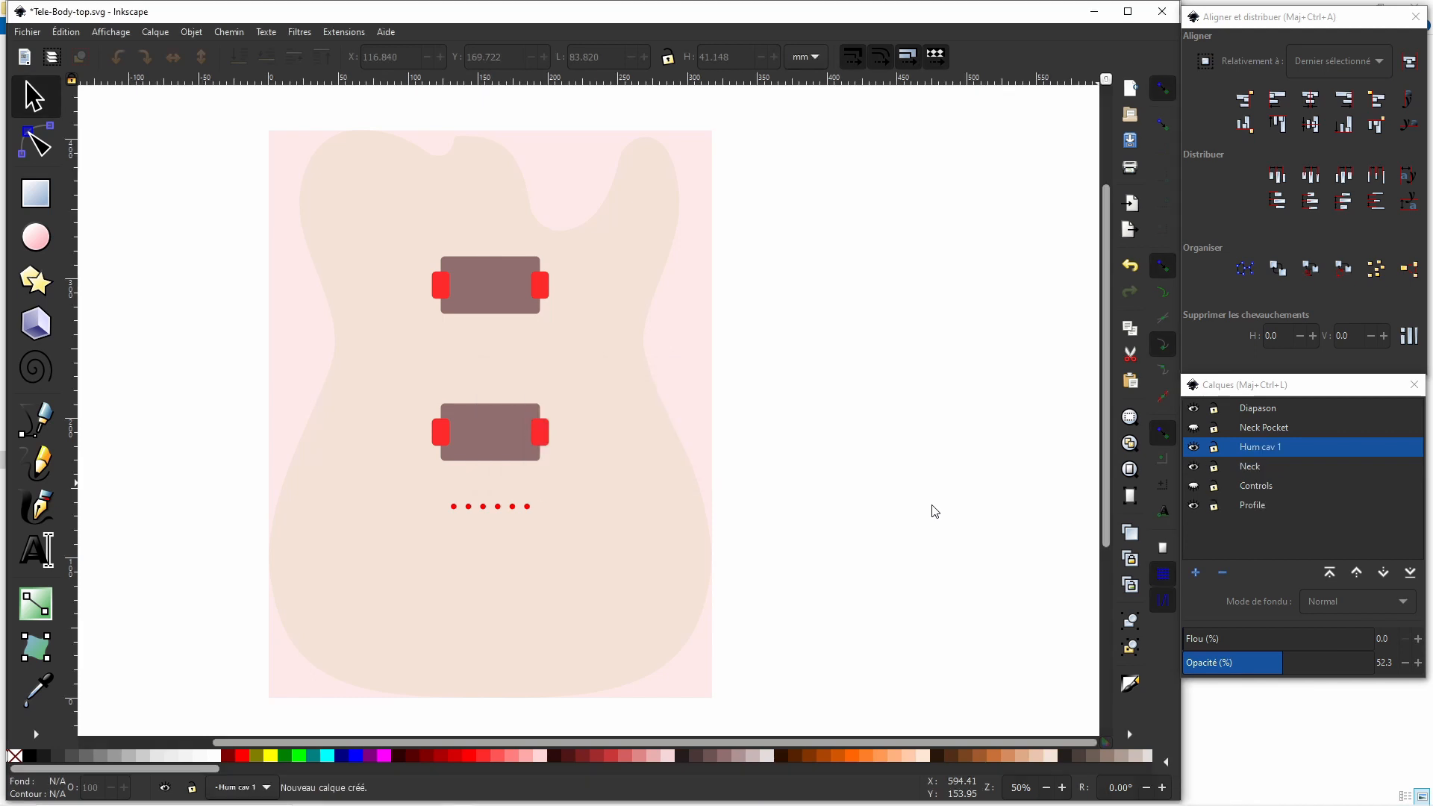
Move the brown rectangles of both pickup cavities to the Hum cav 1 layer and hide that layer.
click(513, 309)
shift+click(503, 425)
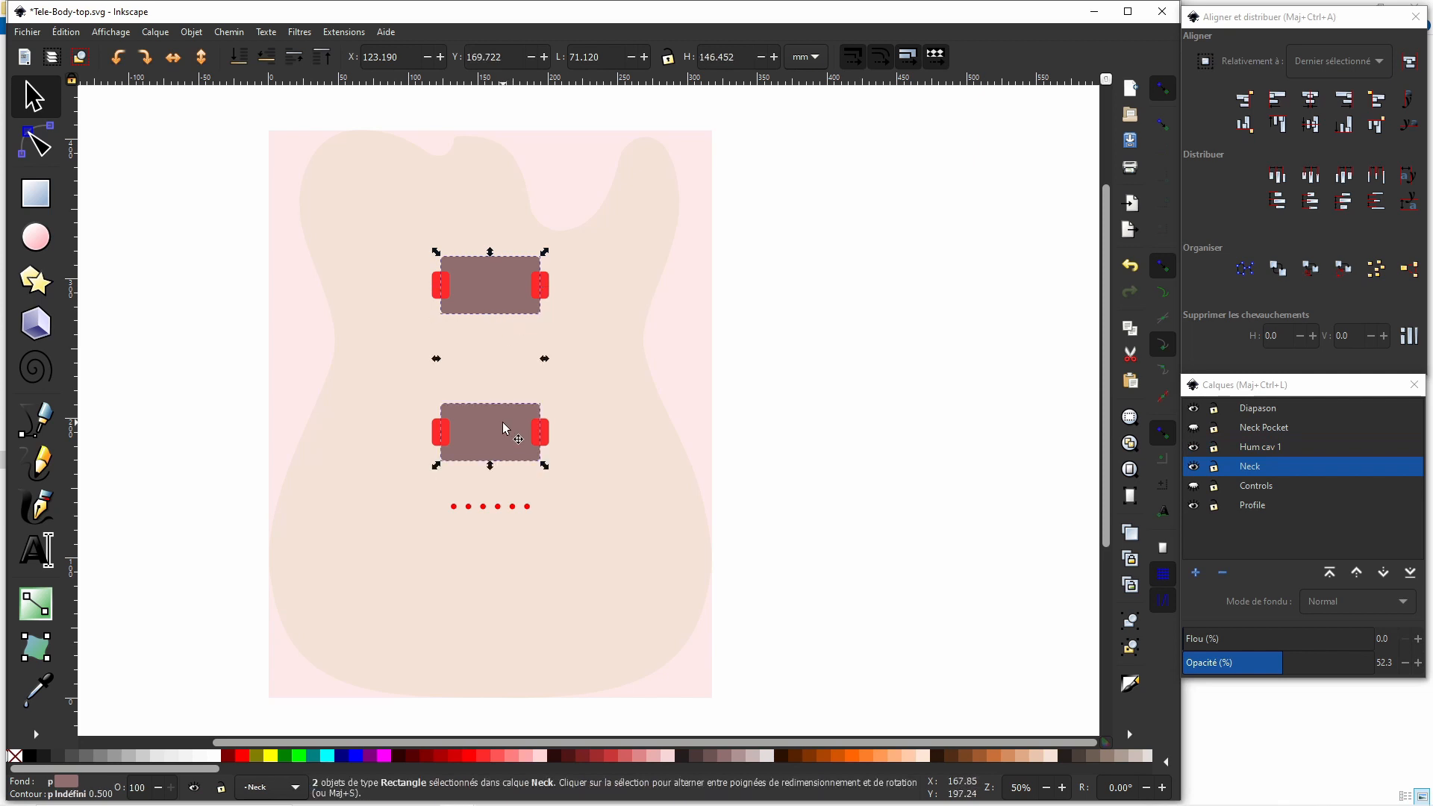
right_click(503, 423)
click(584, 213)
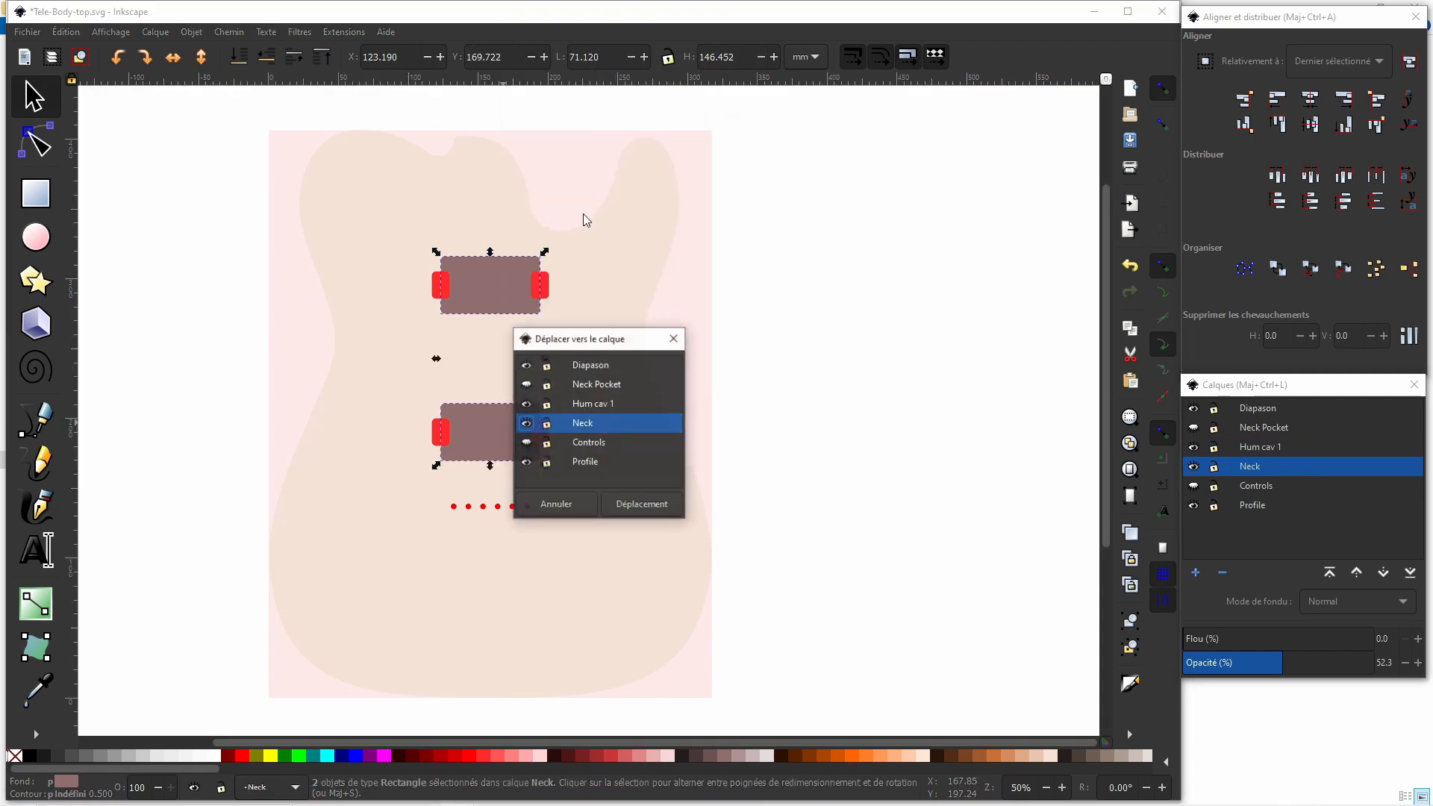
click(593, 405)
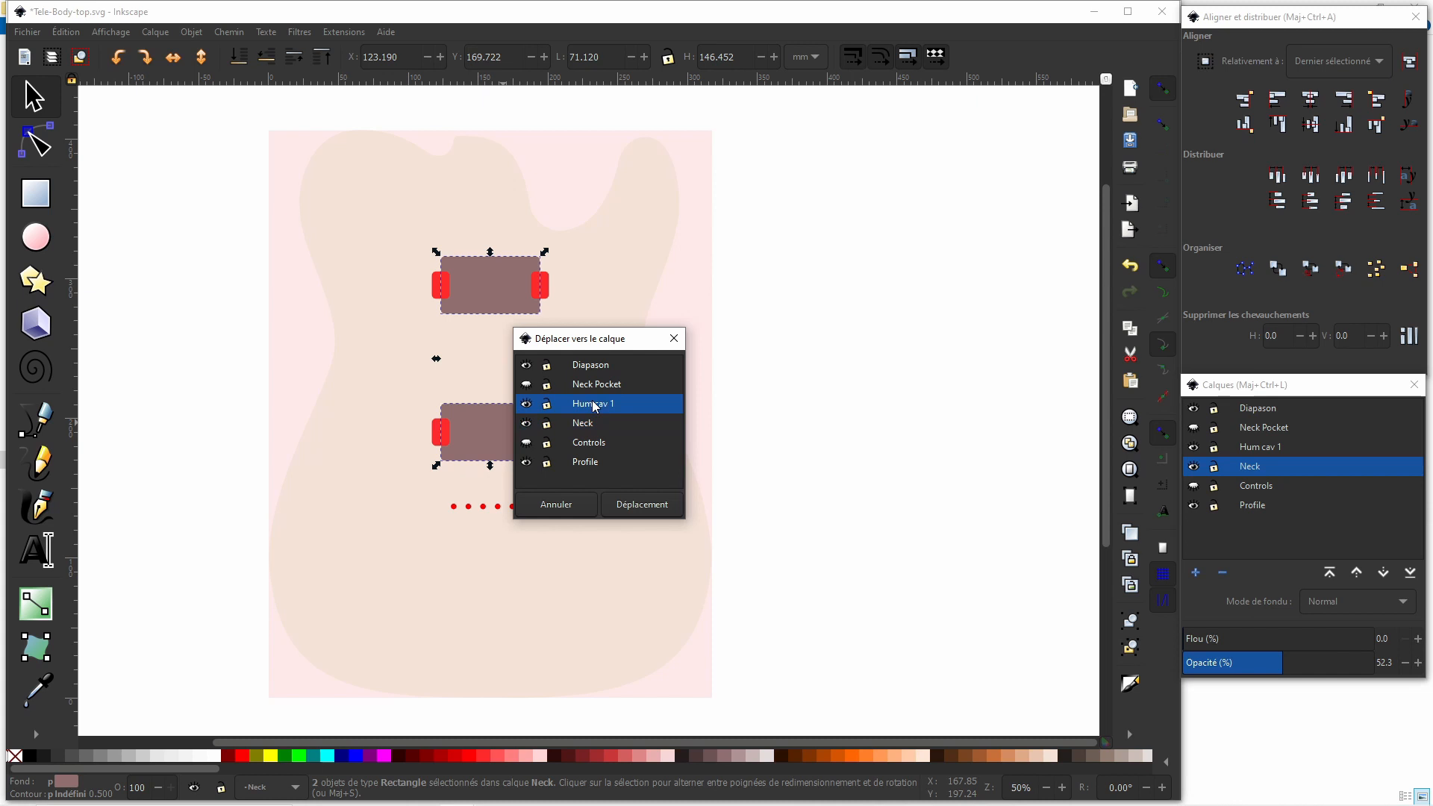
click(642, 505)
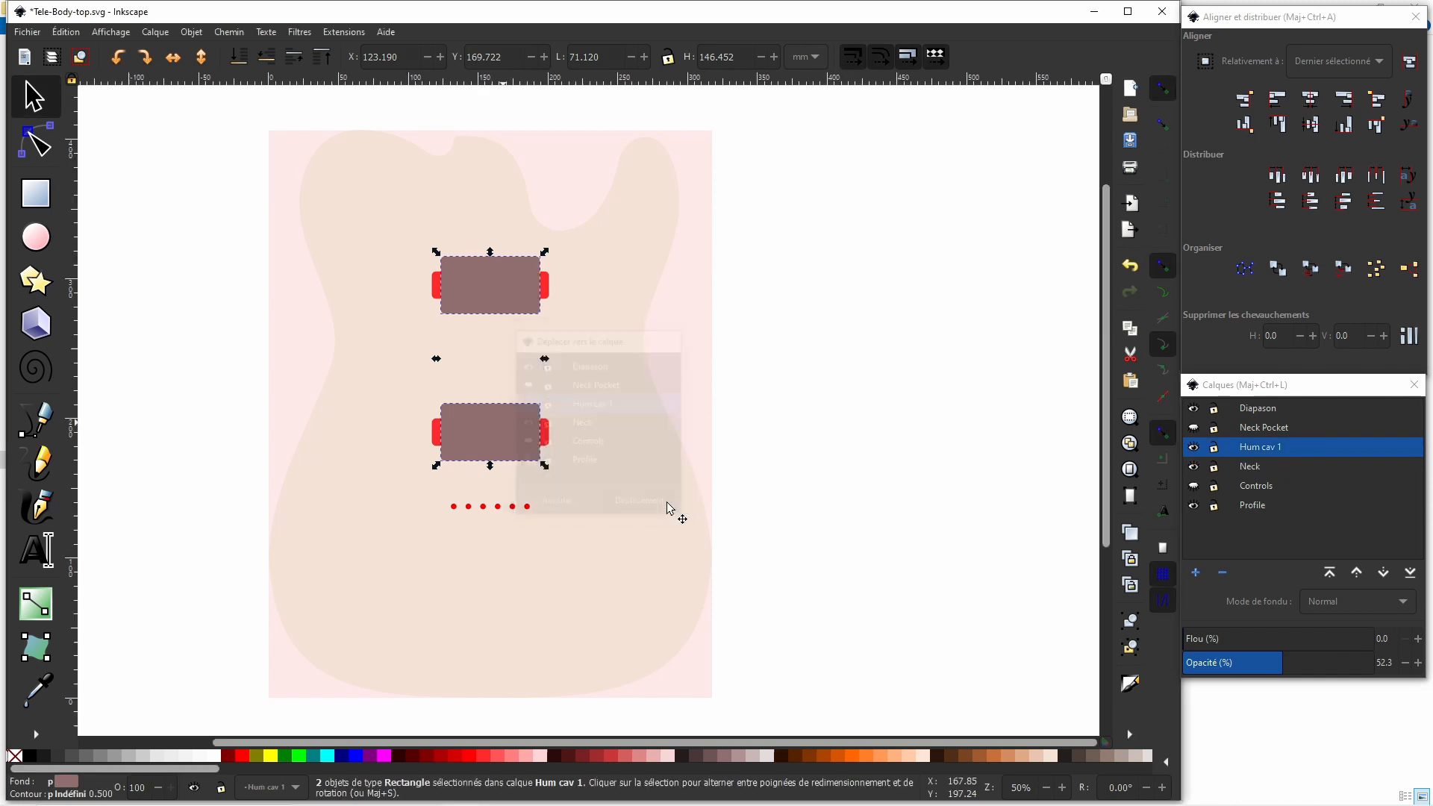
click(1194, 447)
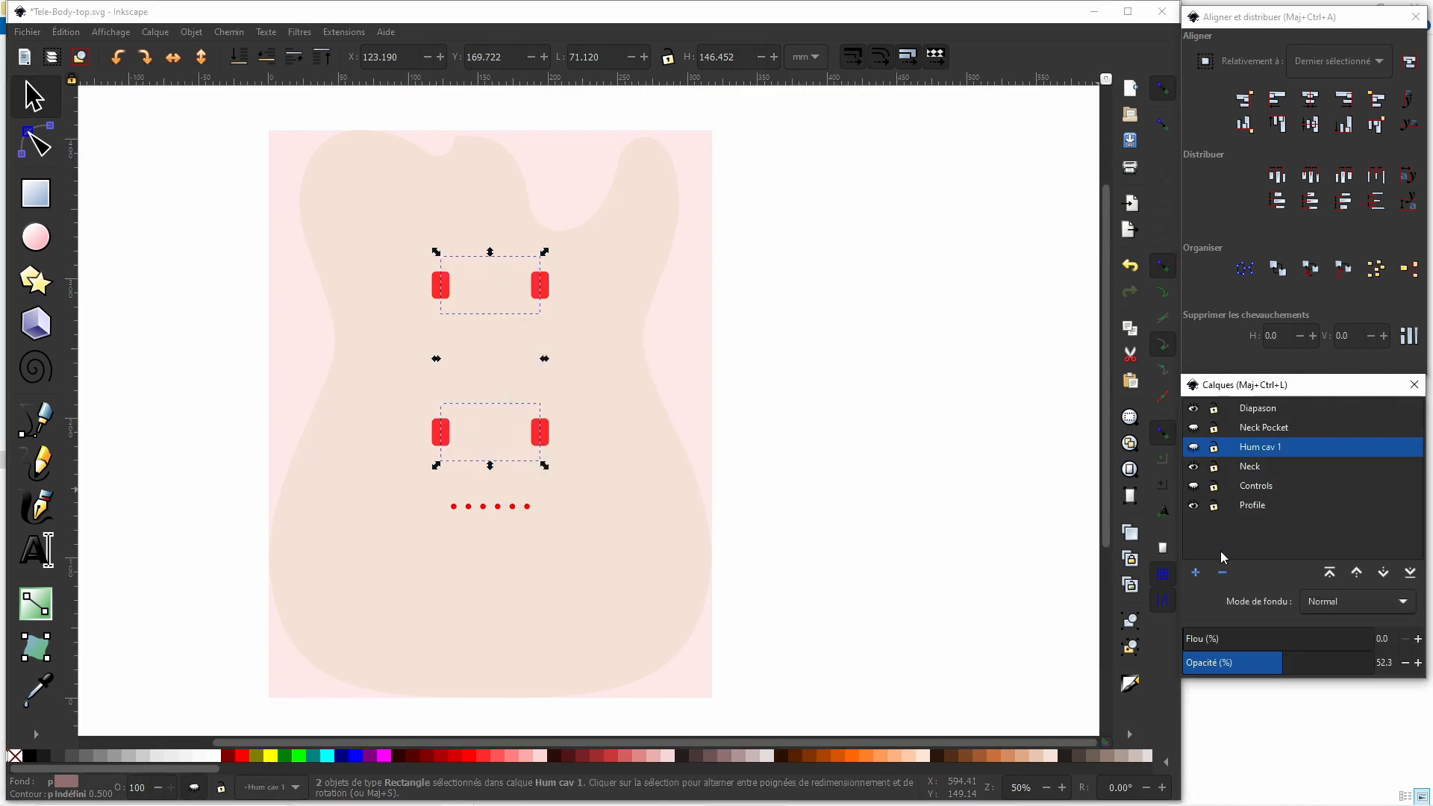
Rename the Neck layer holding the red pickup tabs as Hum Cav 2 and hide it.
click(1193, 466)
click(1194, 466)
double_click(1259, 467)
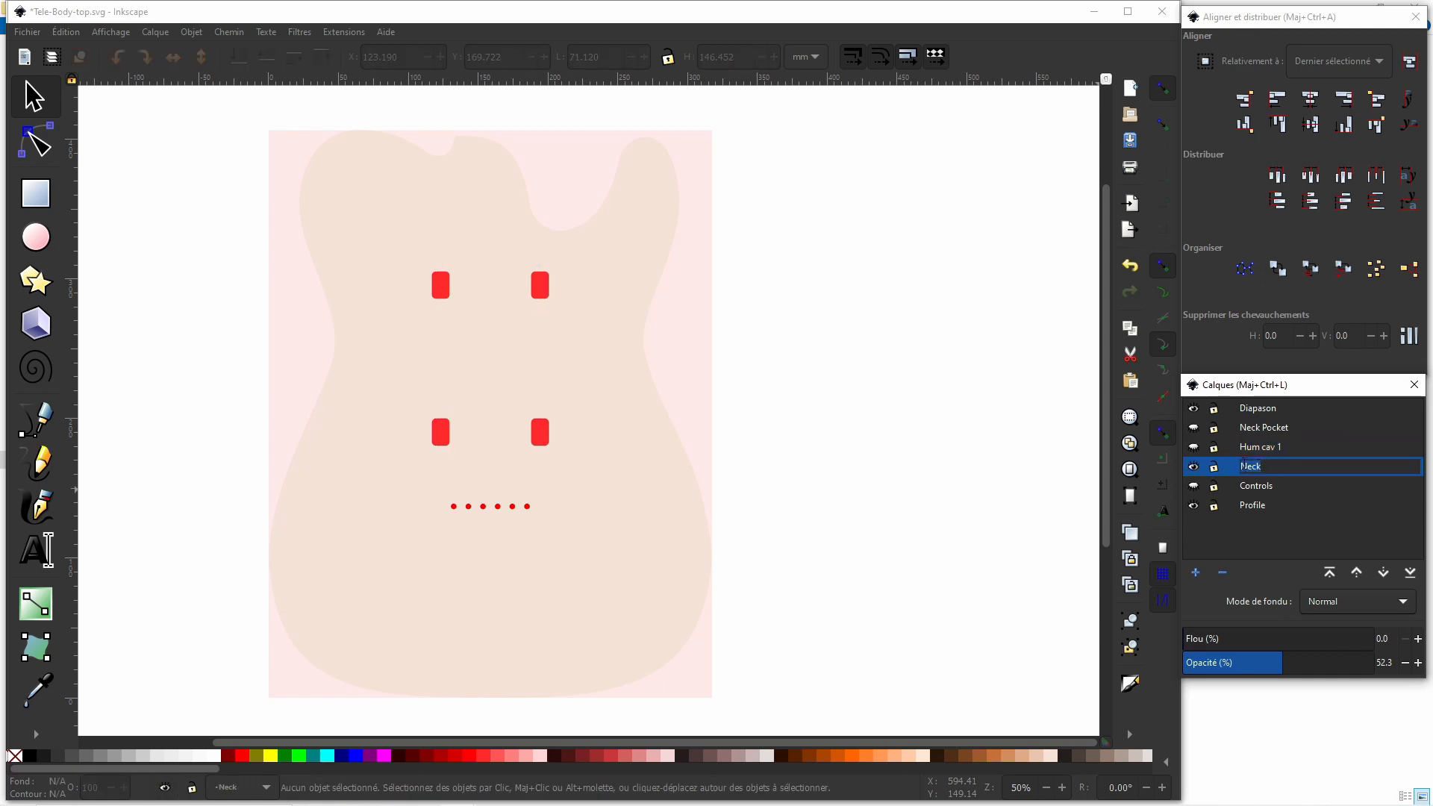
text(Hum Cav 2)
key(Return)
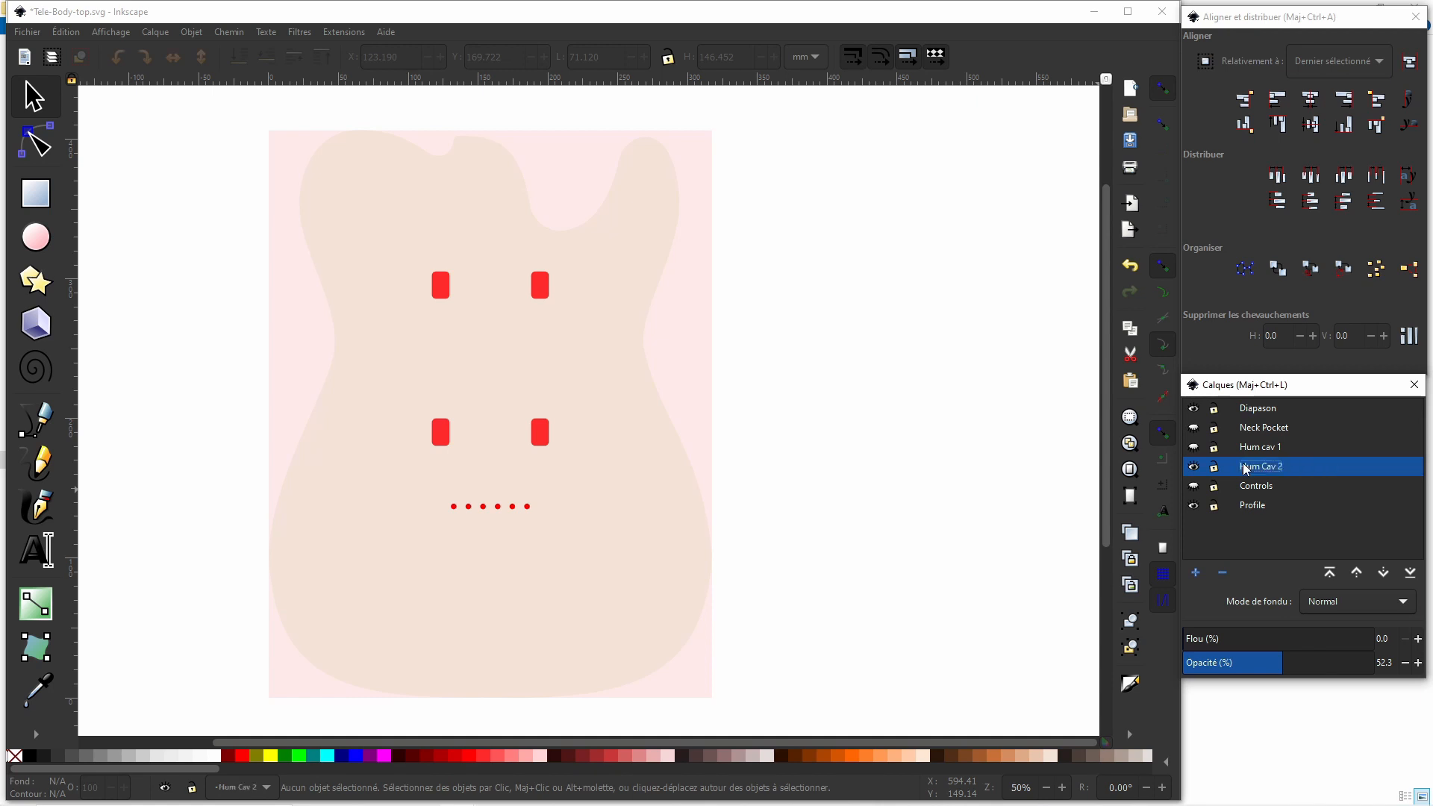
click(1193, 466)
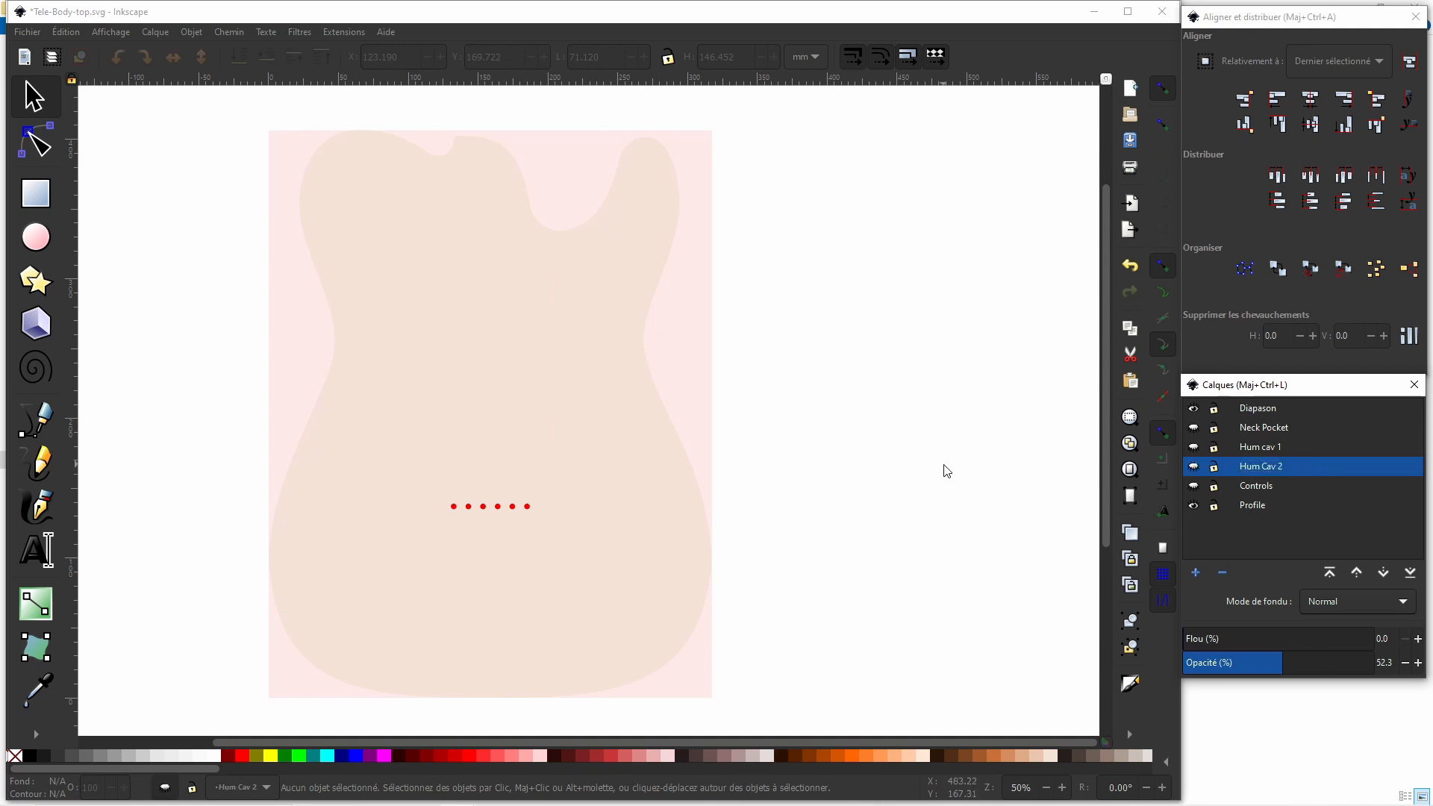
Group the pink wood rectangle, the body profile and the string holes, and copy the group.
drag(202, 105, 800, 718)
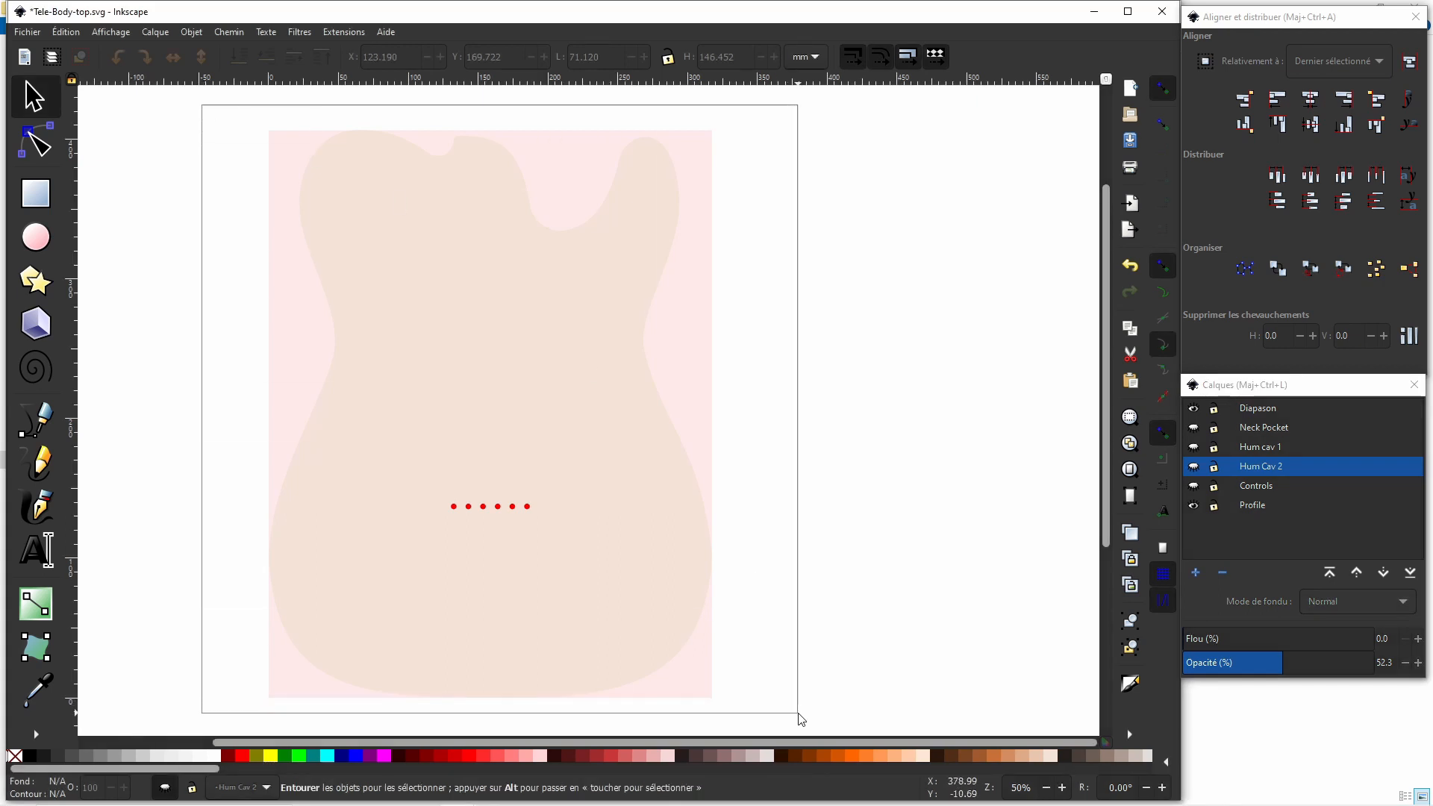
drag(800, 718, 797, 716)
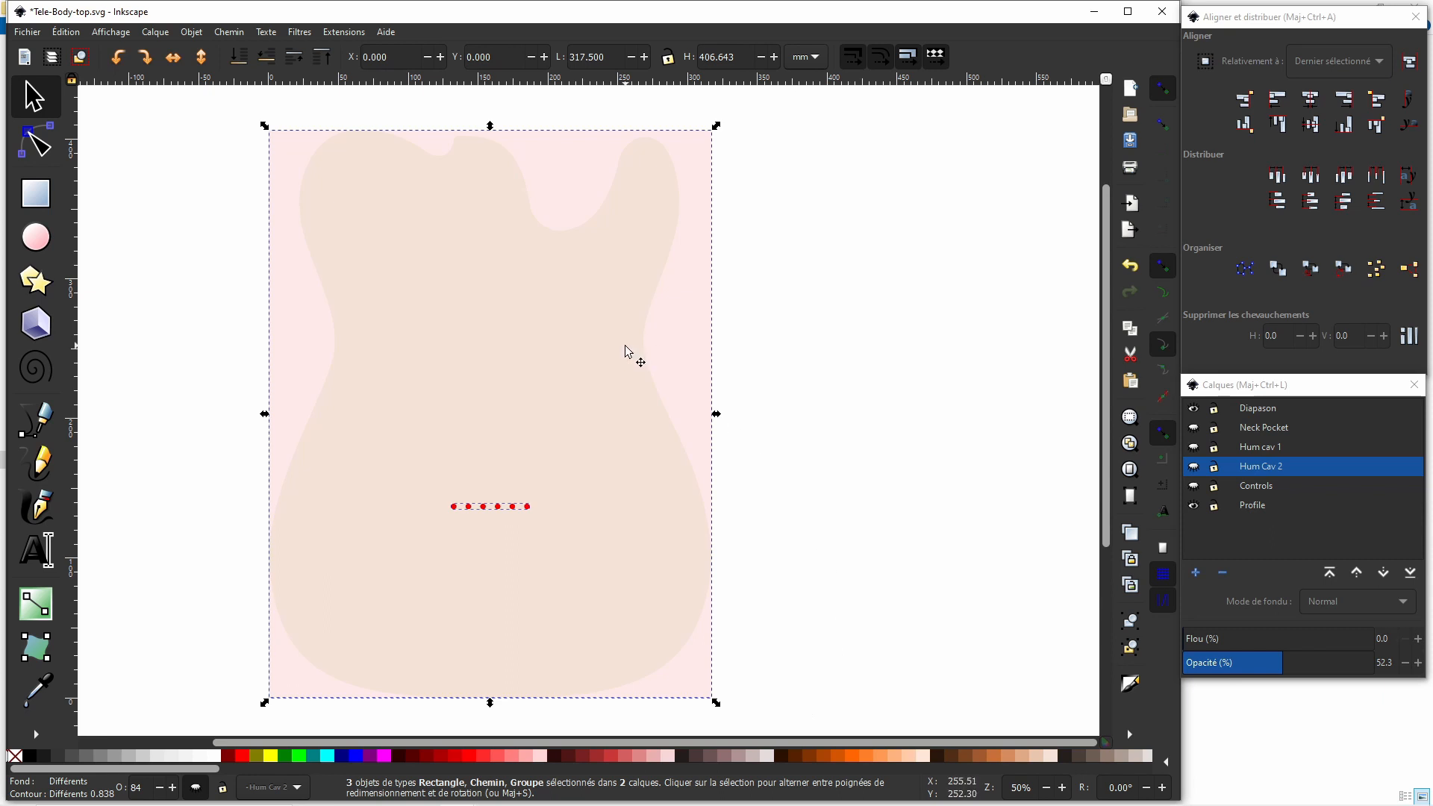
click(1130, 622)
right_click(589, 377)
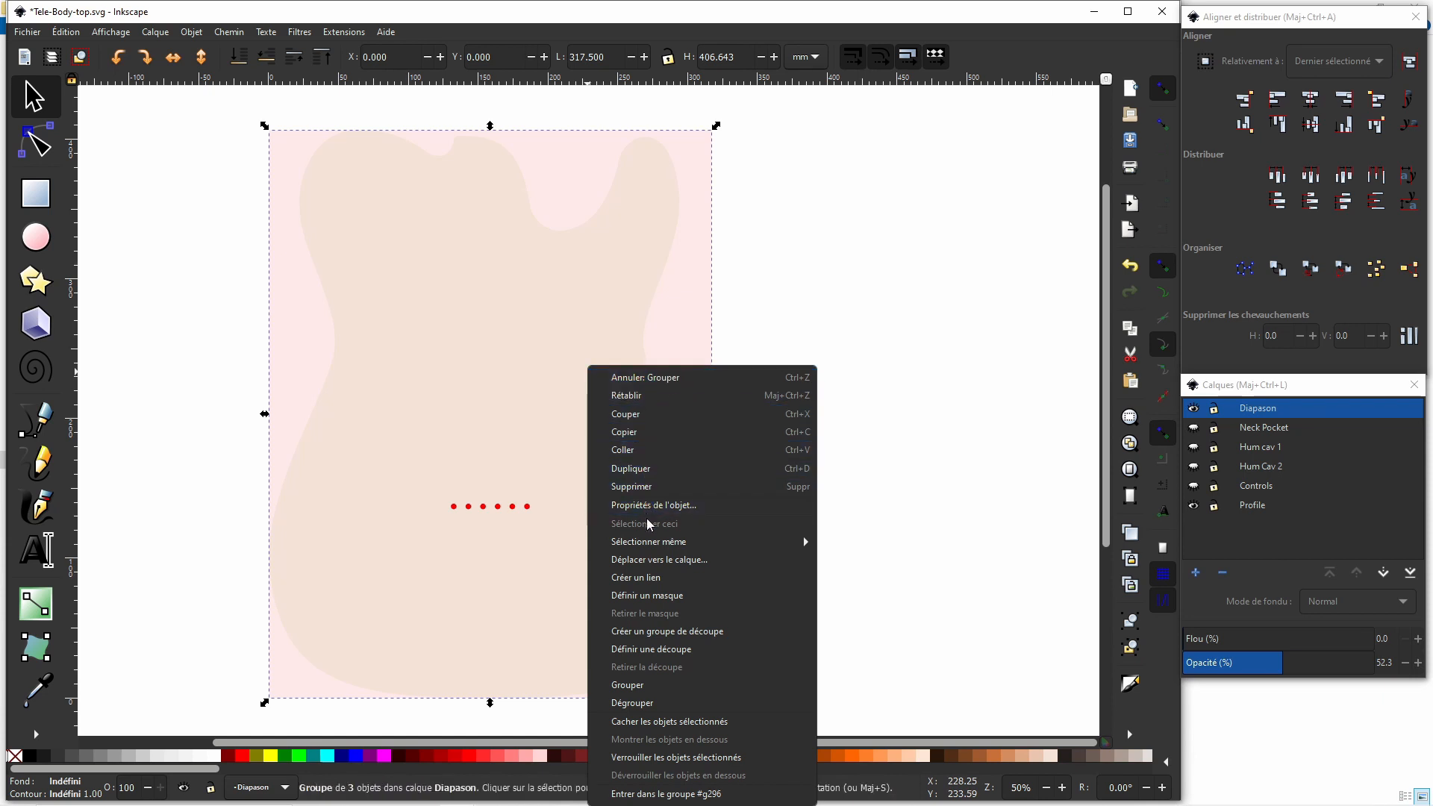
click(656, 439)
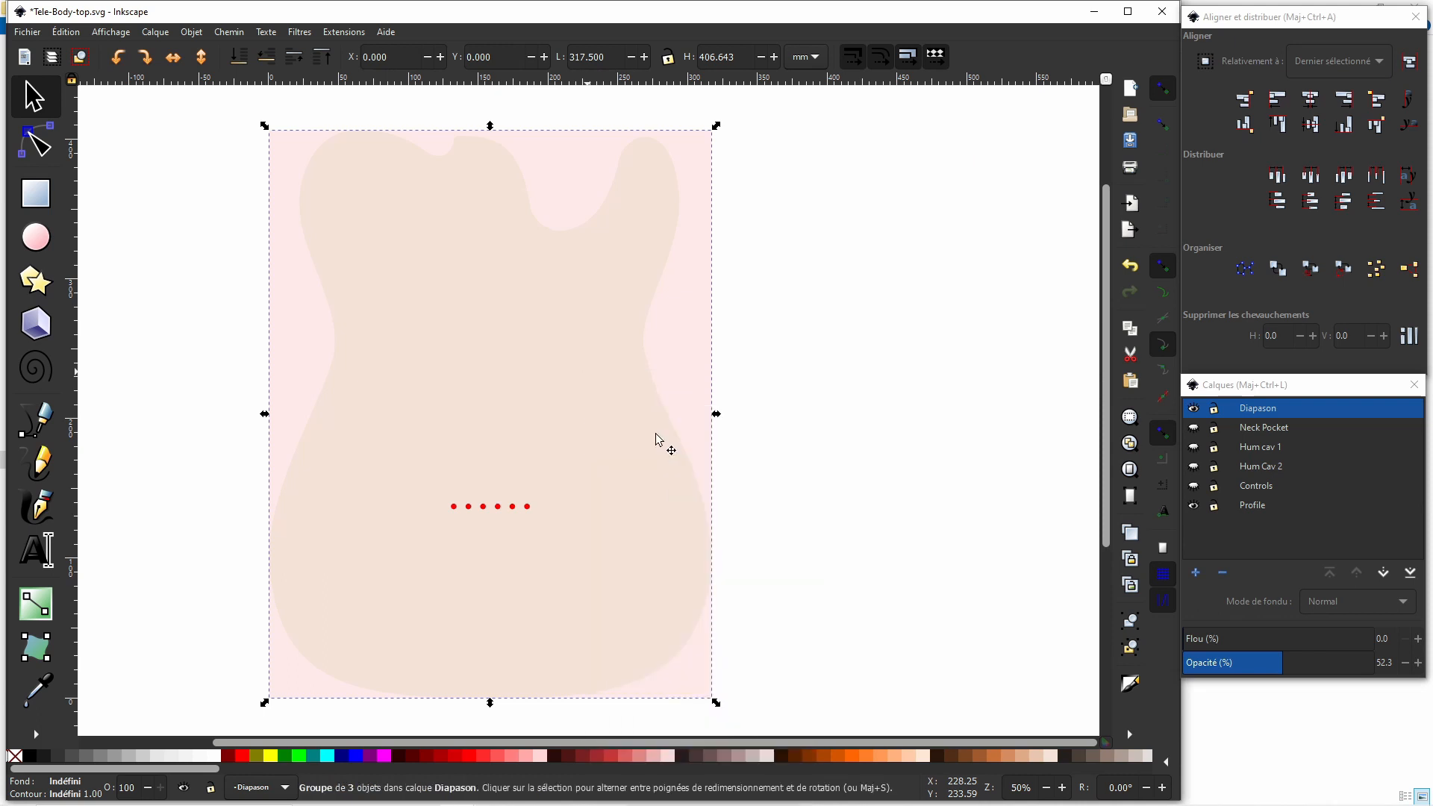
Switch to the Tele-Body-back.svg document.
mouse_move(571, 802)
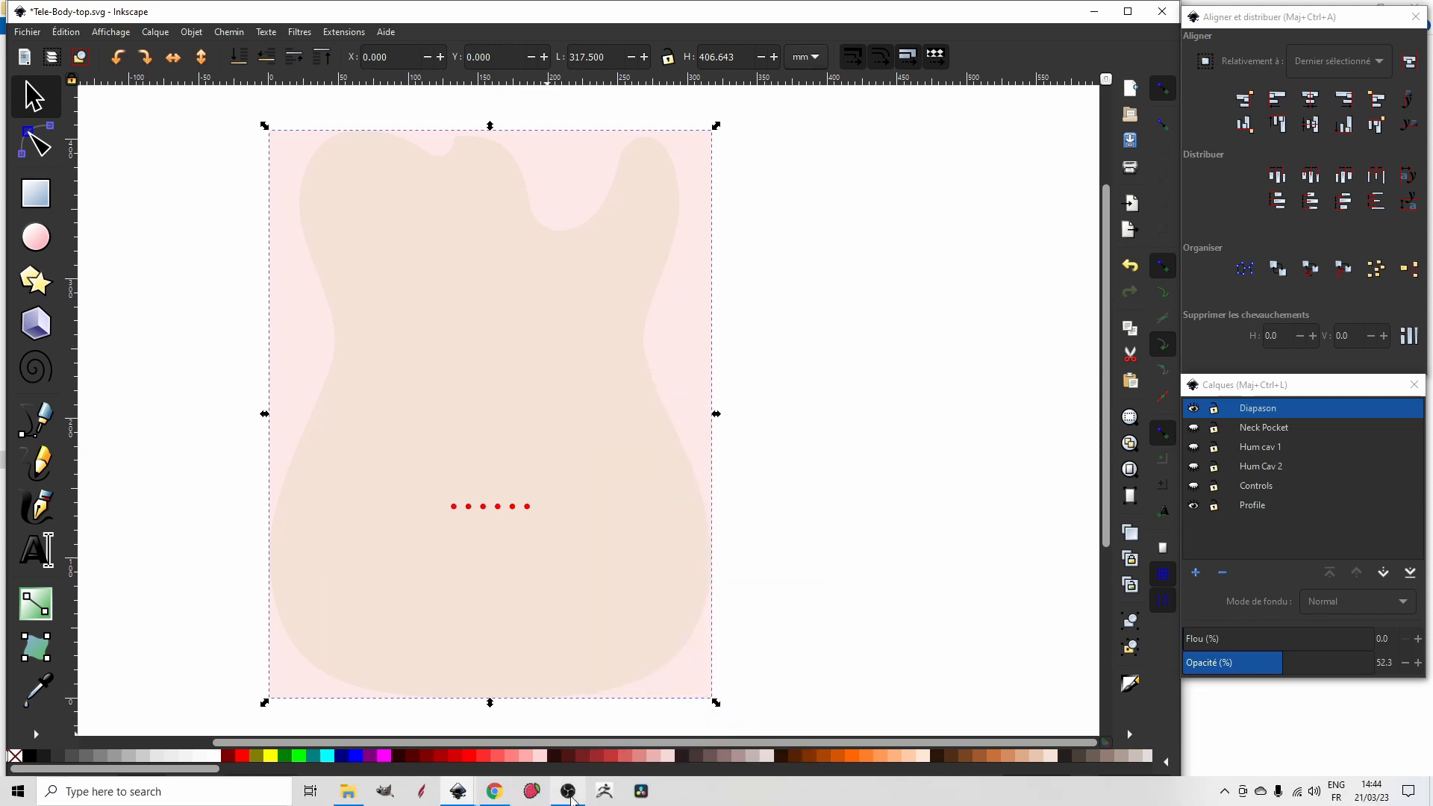
mouse_move(466, 792)
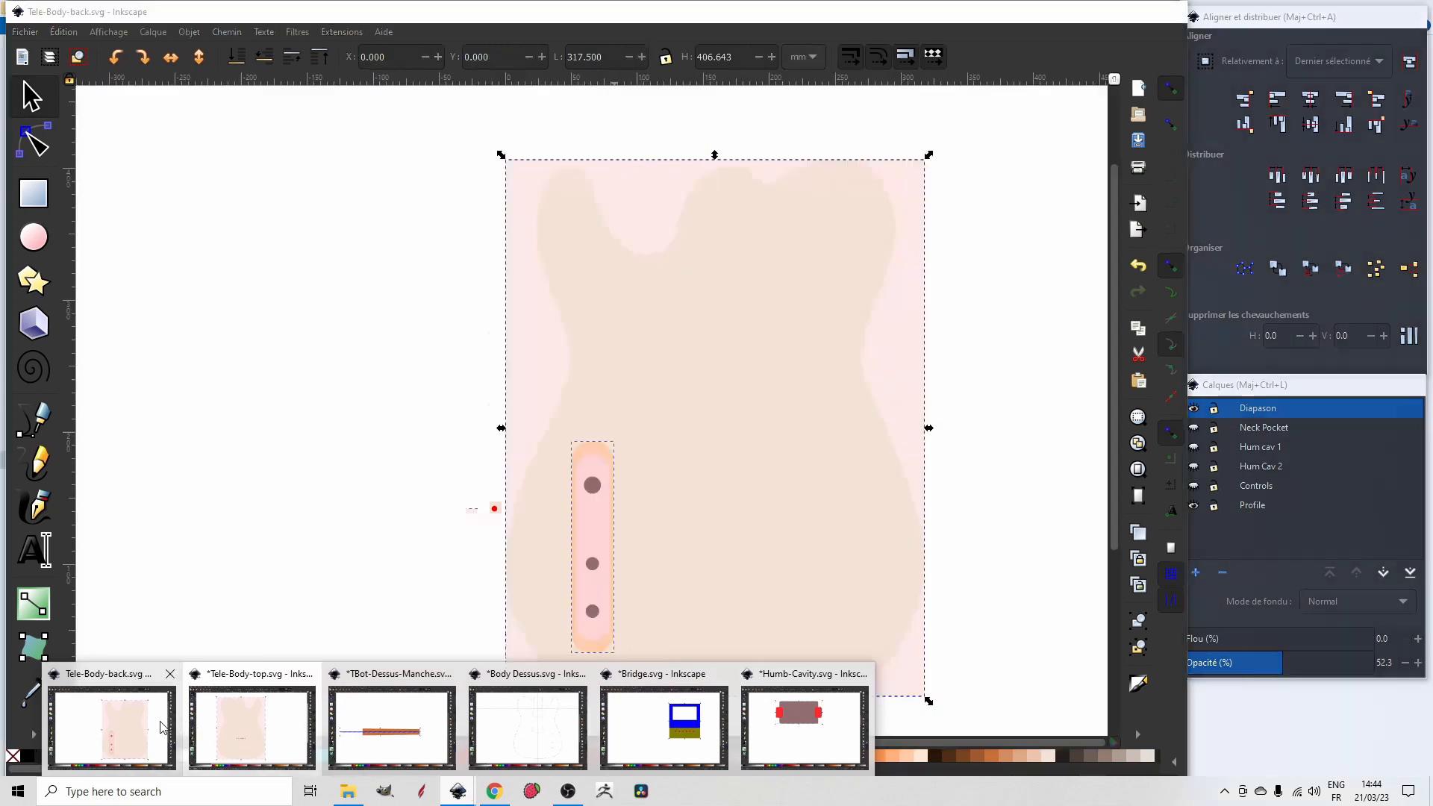
click(162, 728)
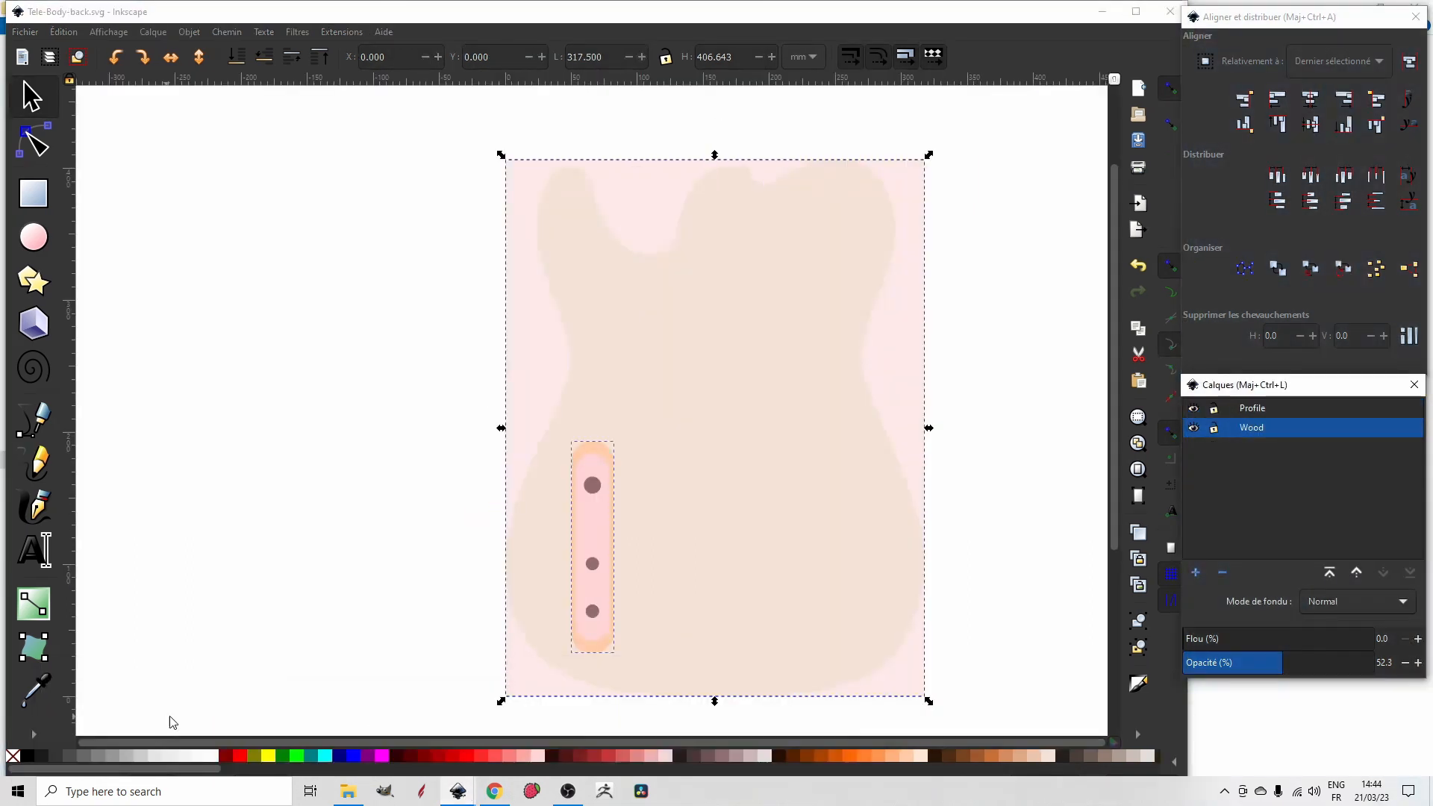
Paste the copied group, flip it horizontally and place it over the existing body outline at X 0, Y 0.
right_click(336, 322)
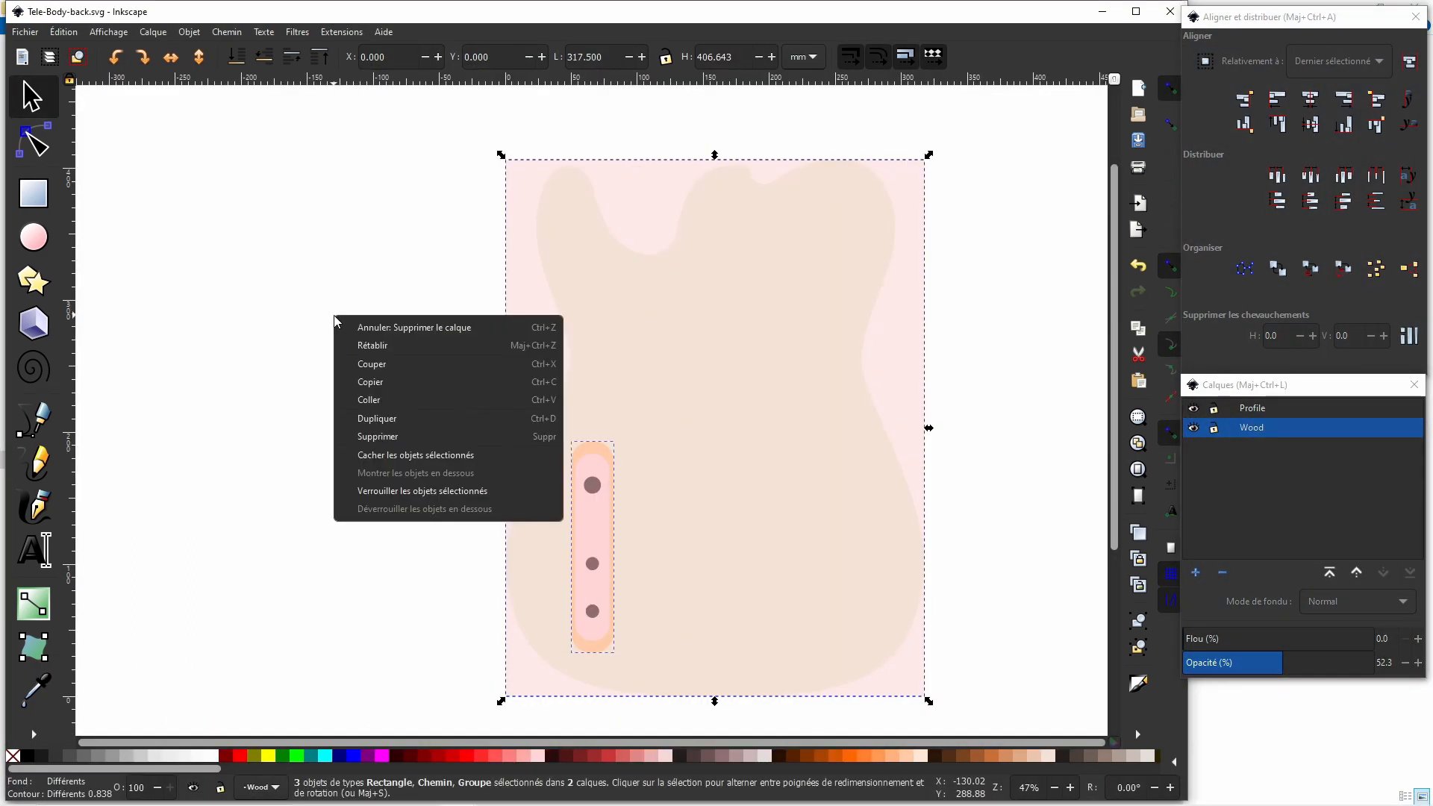
click(383, 399)
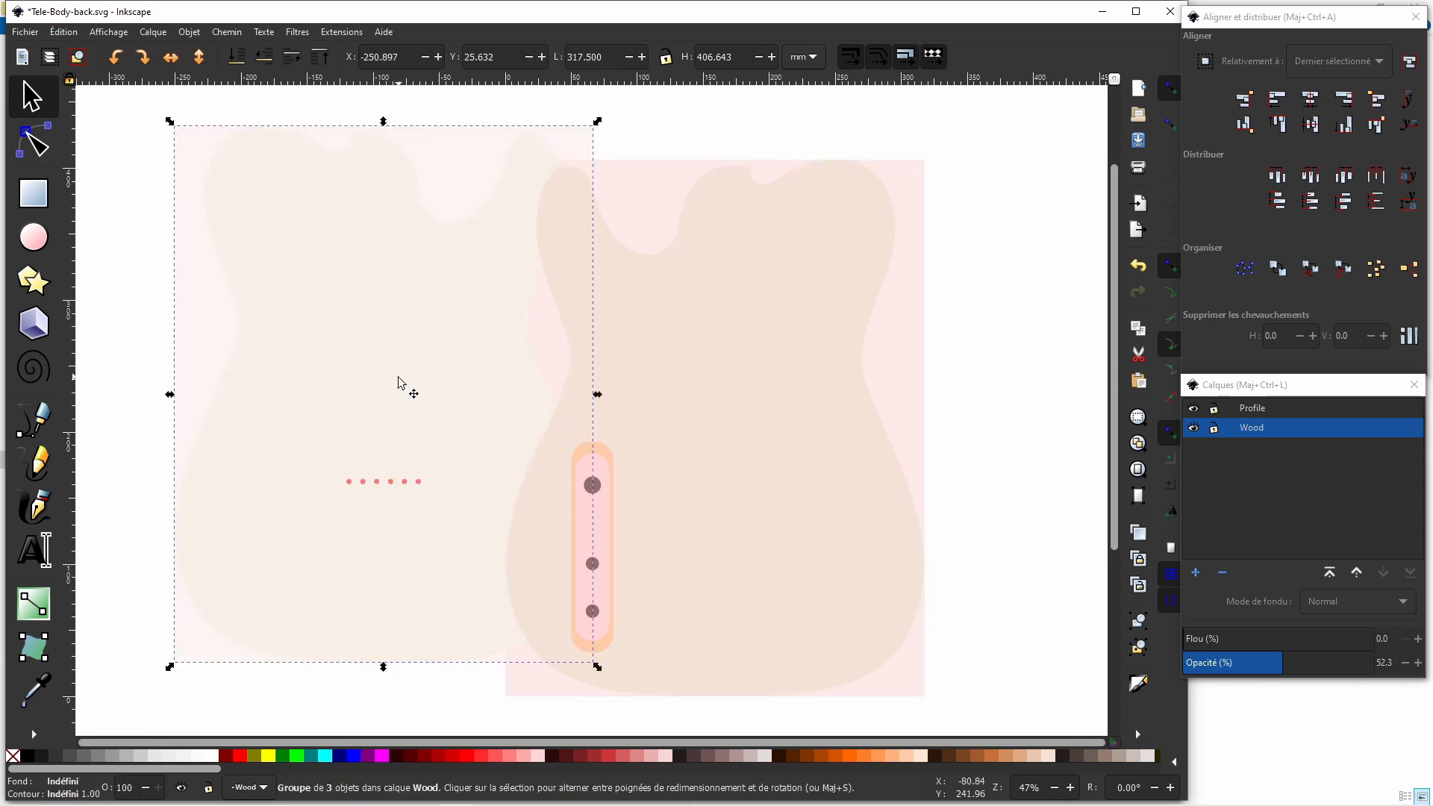
click(193, 34)
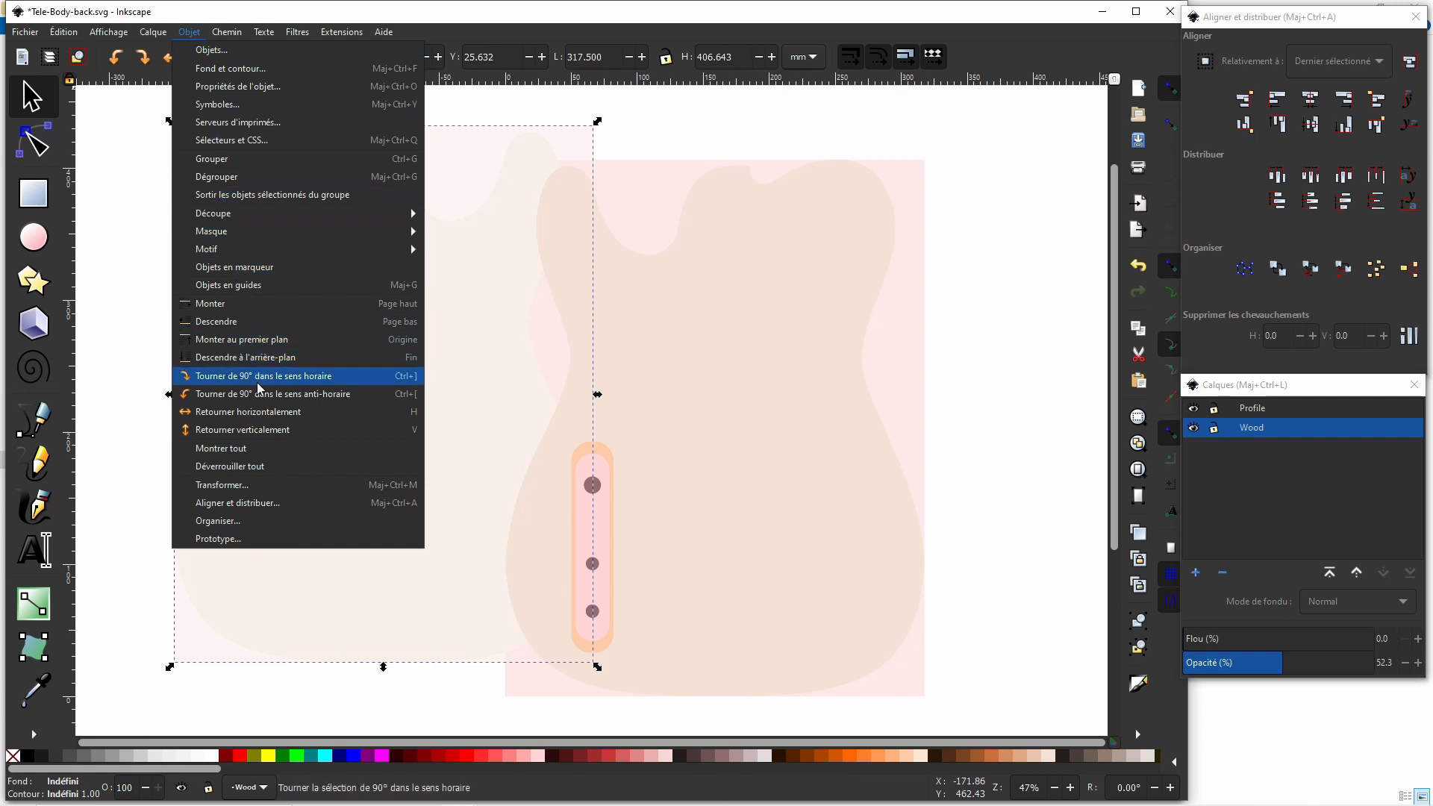
click(258, 412)
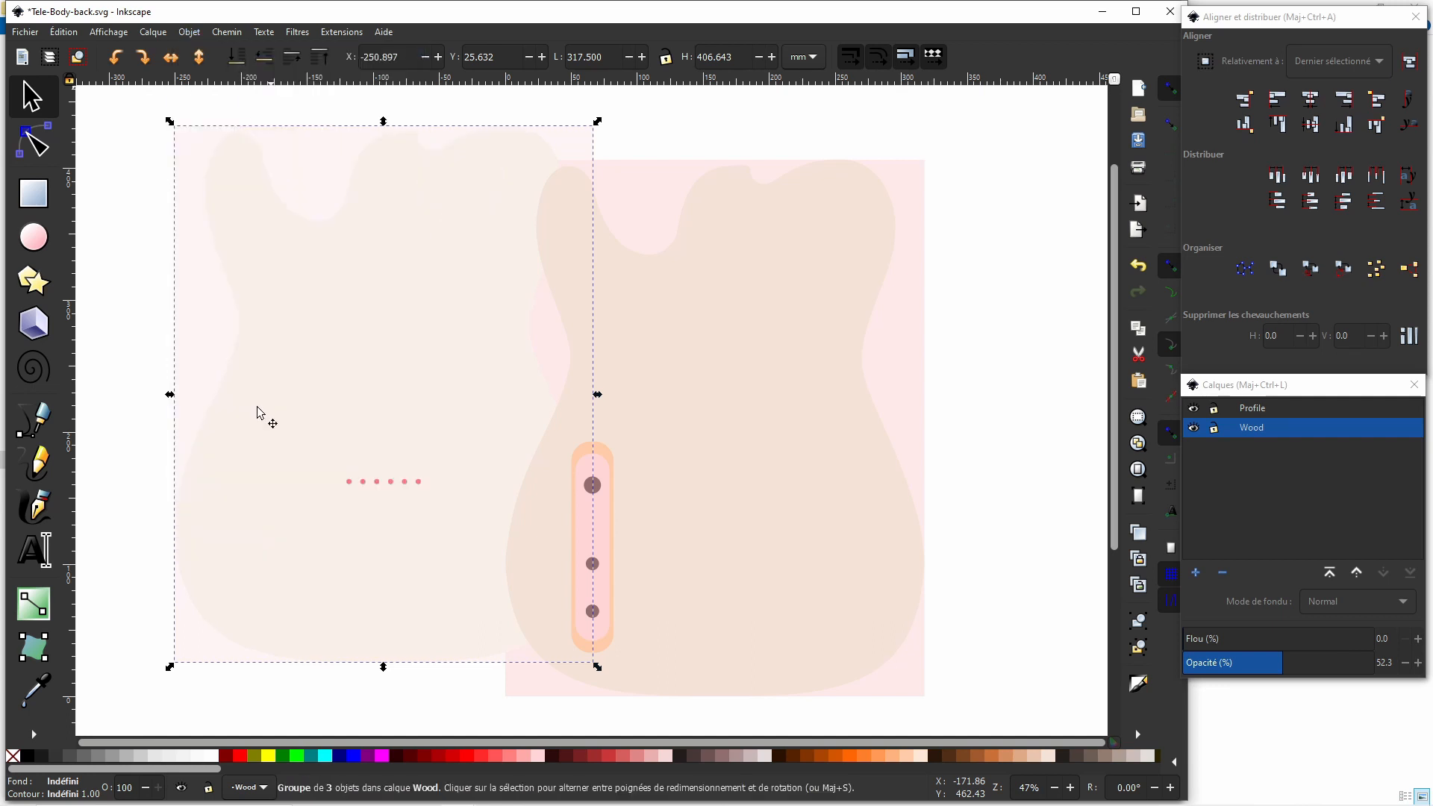
drag(326, 406, 669, 436)
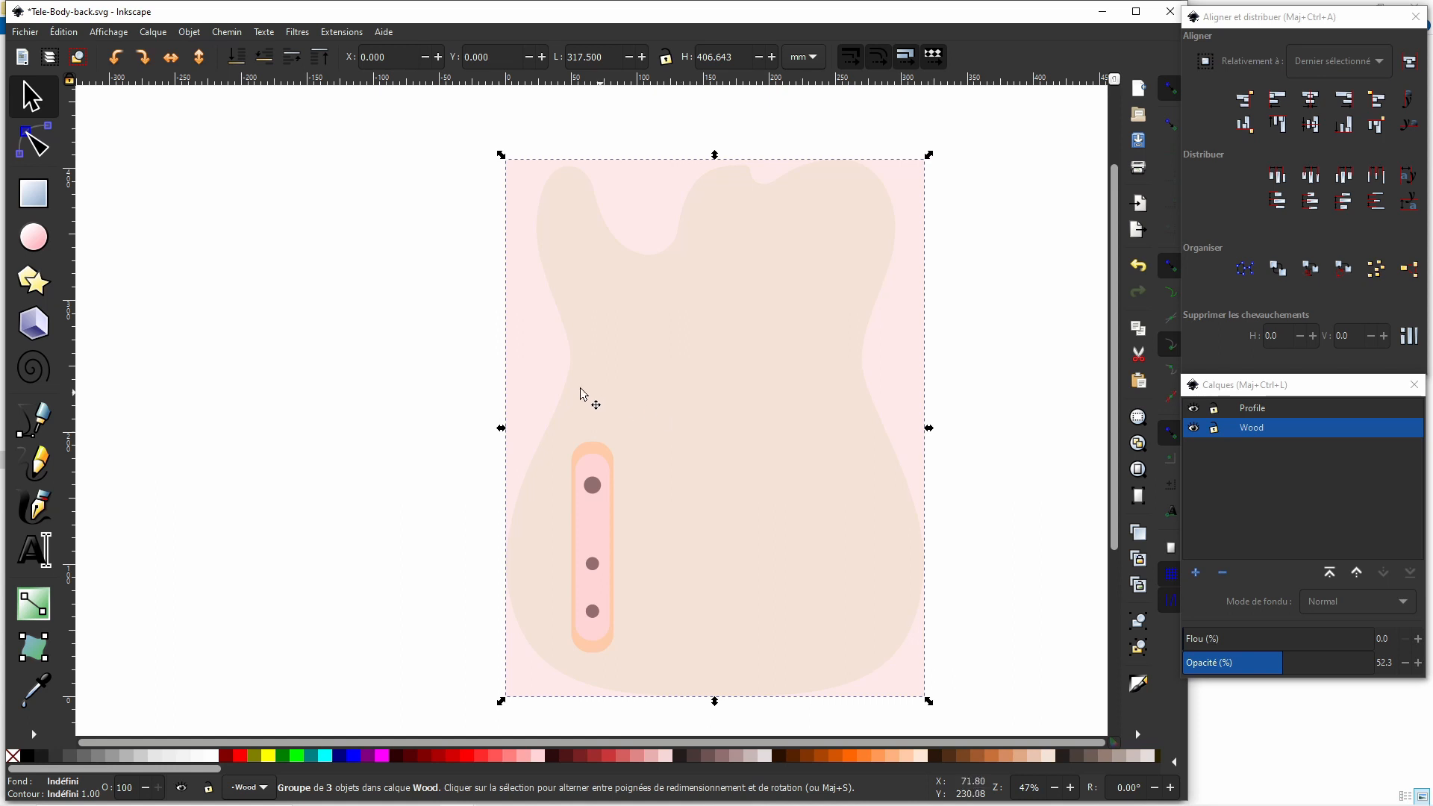
Add two layers named Cav Contr and Cache Contr above the Profile layer.
click(592, 455)
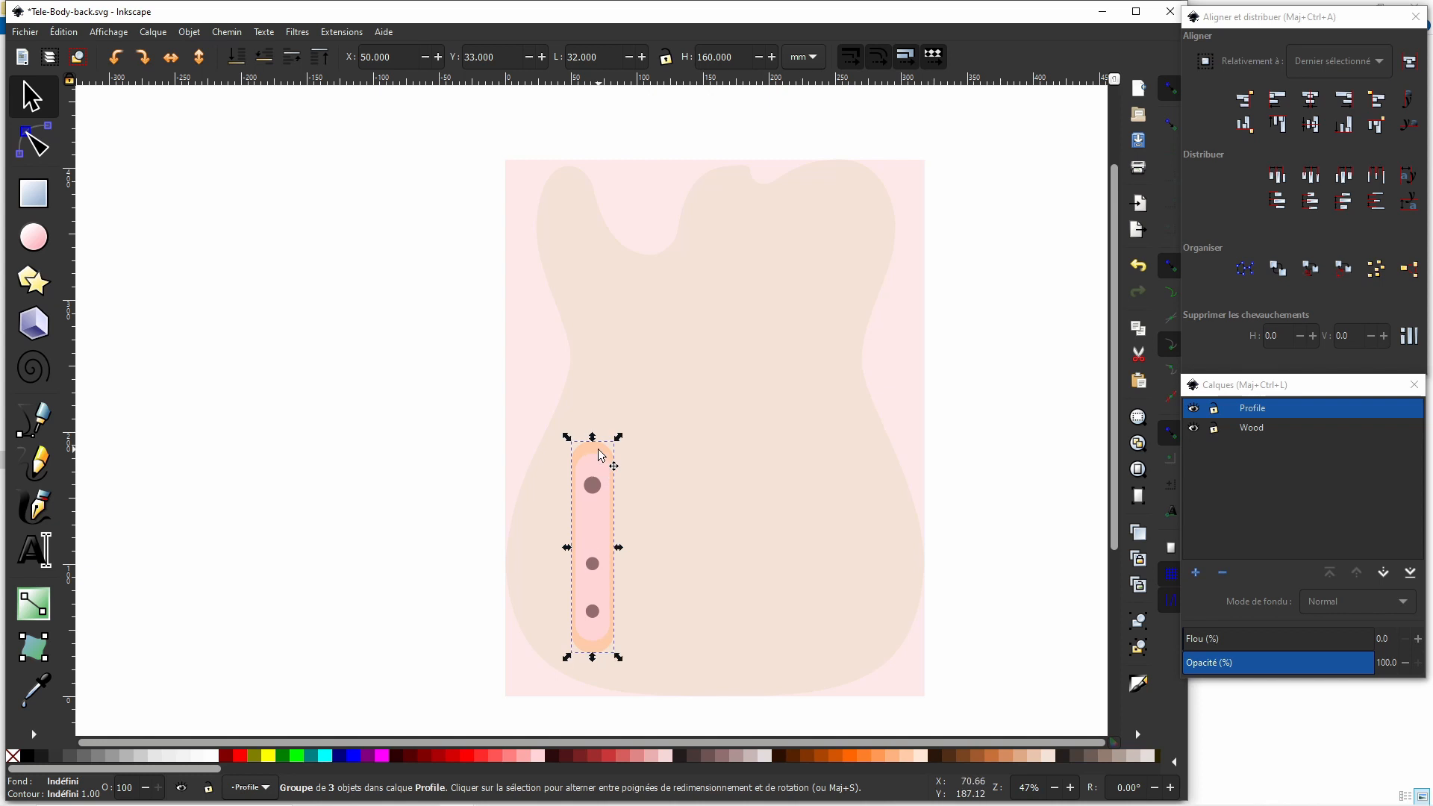
click(1194, 573)
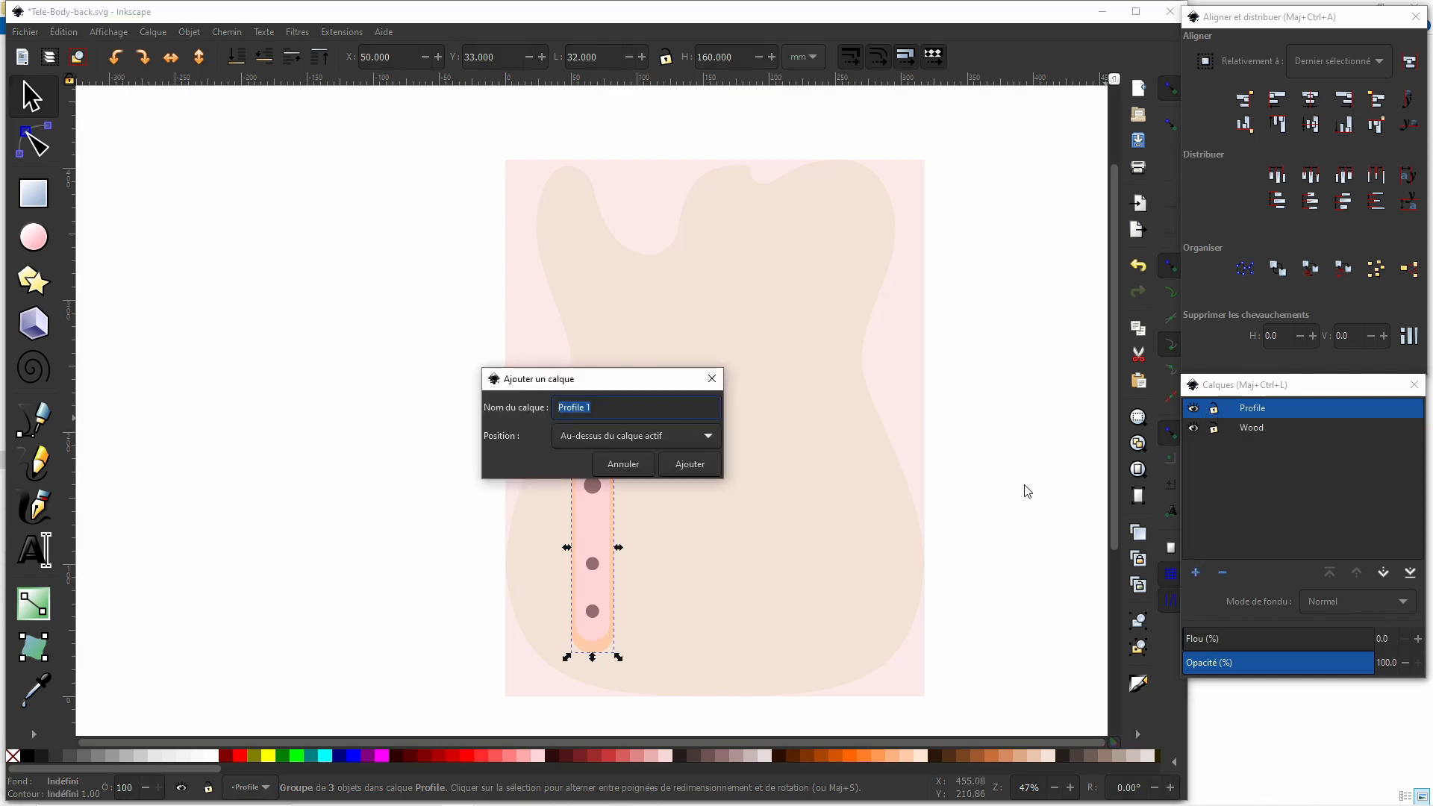
text(Cav Contr)
key(Return)
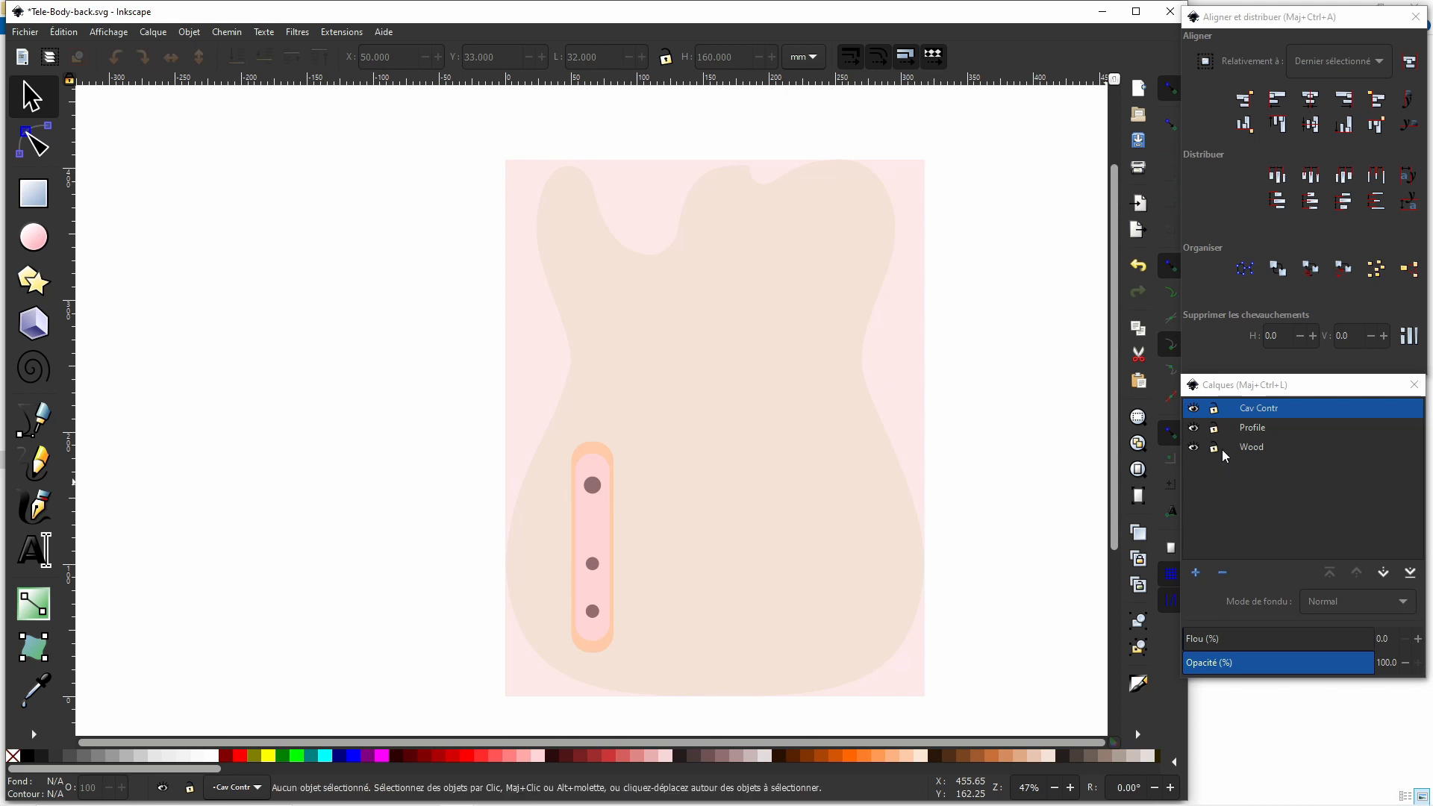
click(1195, 572)
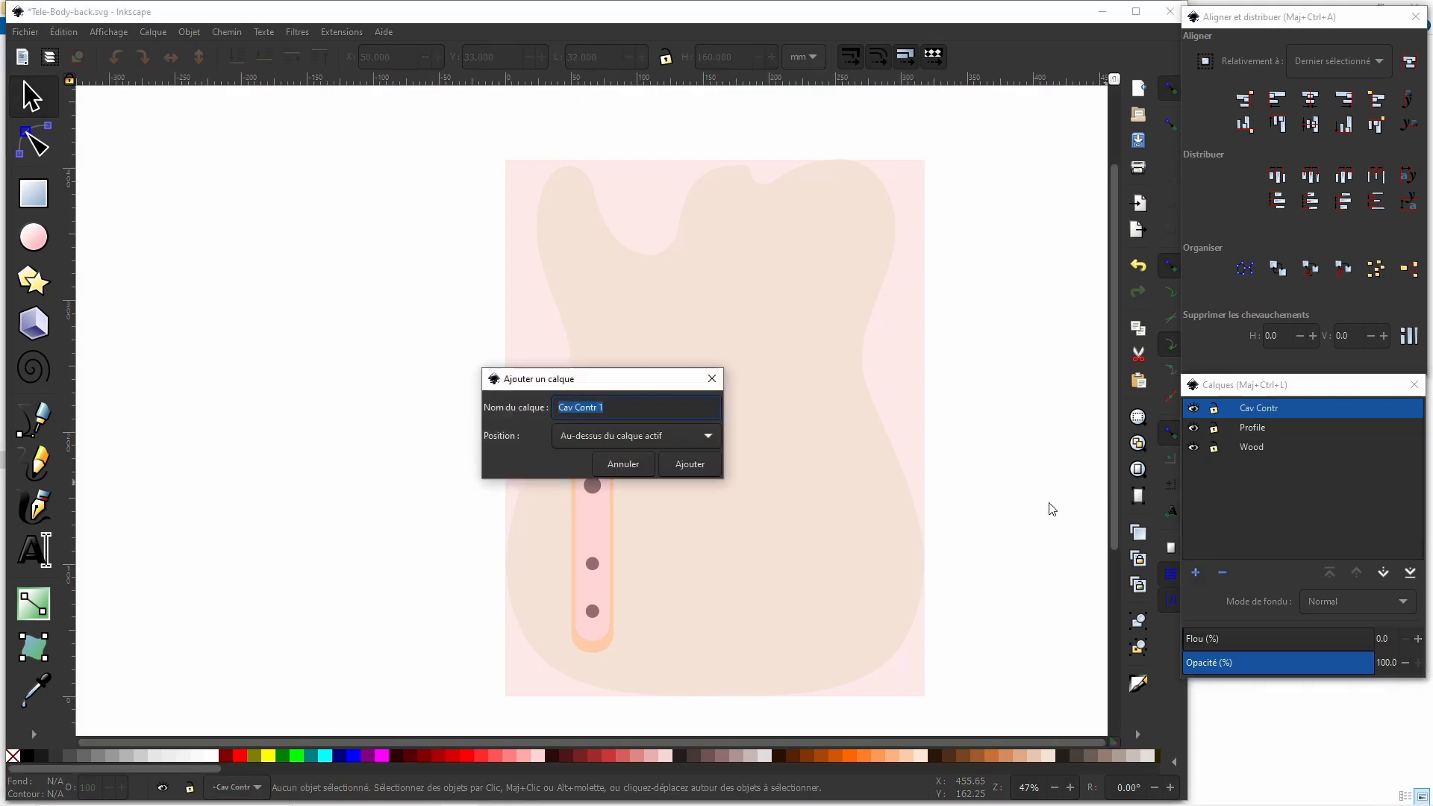
text(Cache Contr)
key(Return)
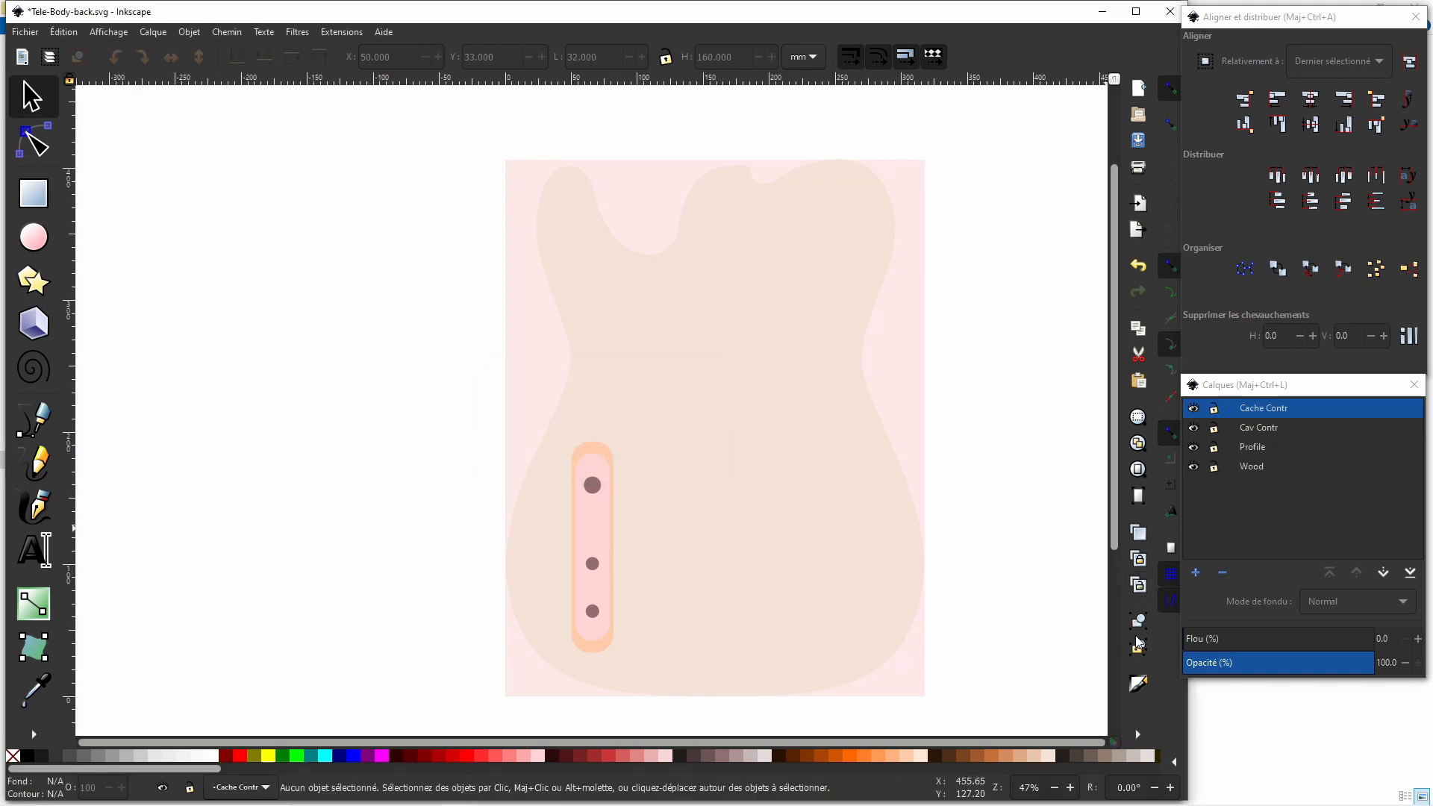
Ungroup the control cavity shapes and delete the group of dark control holes.
click(598, 482)
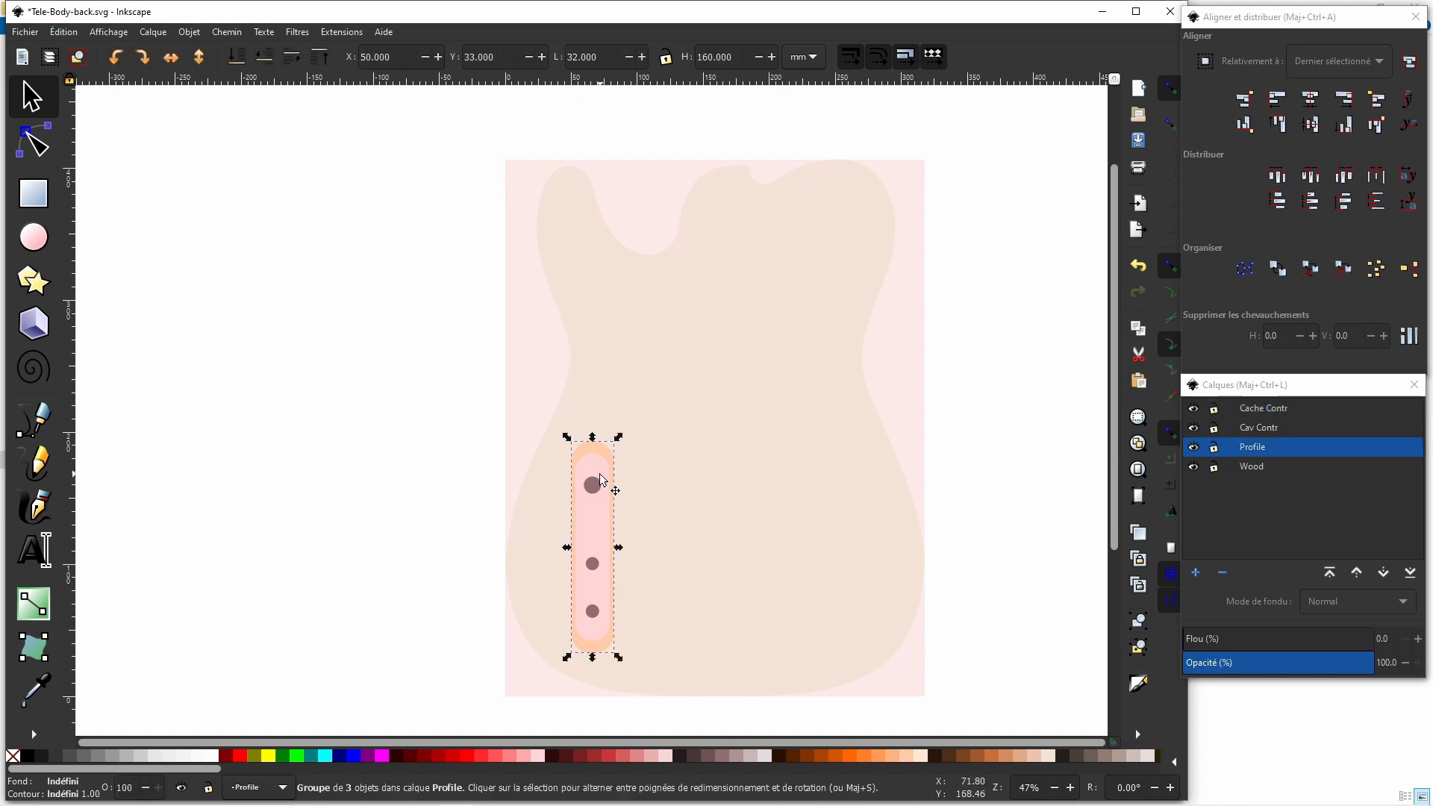
click(1010, 574)
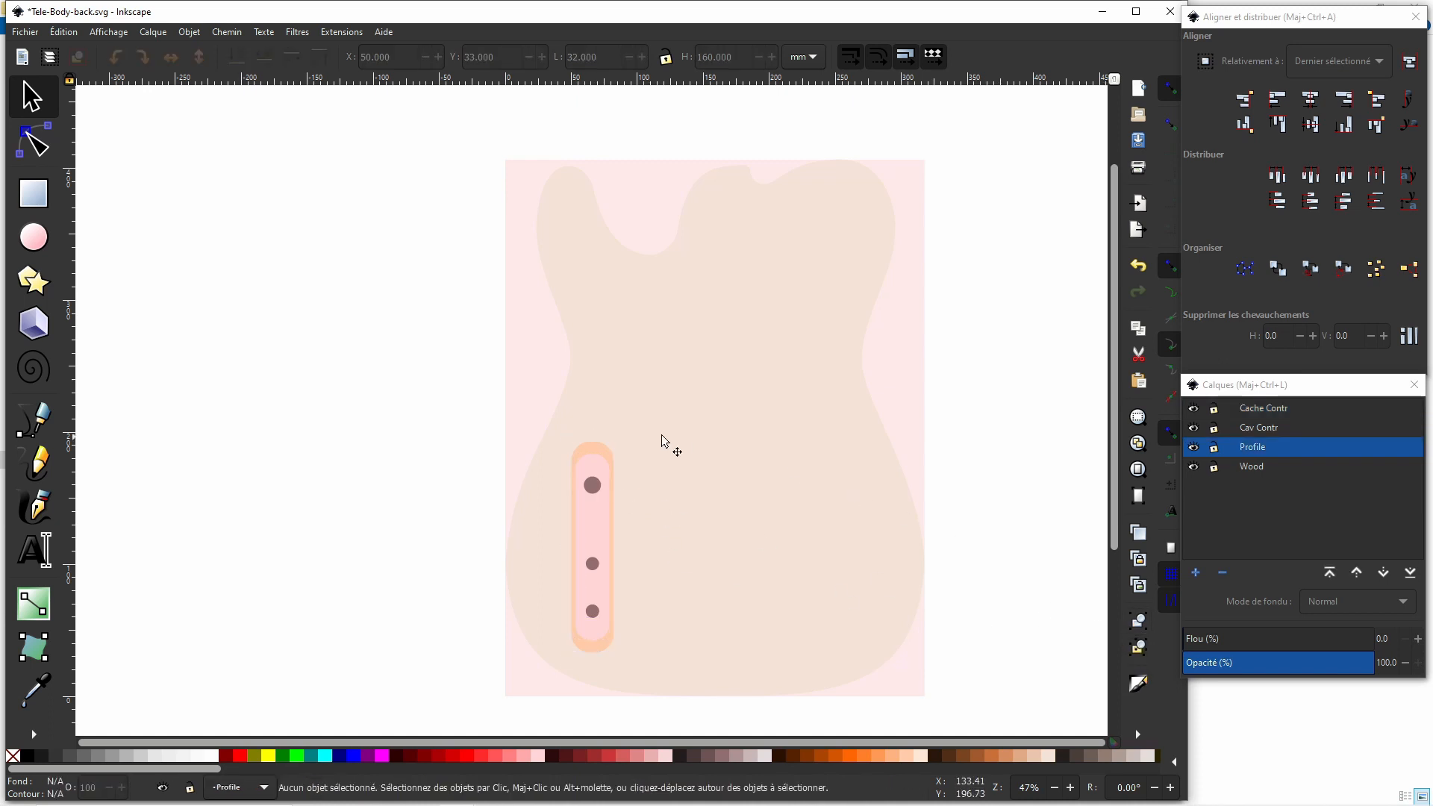
click(593, 494)
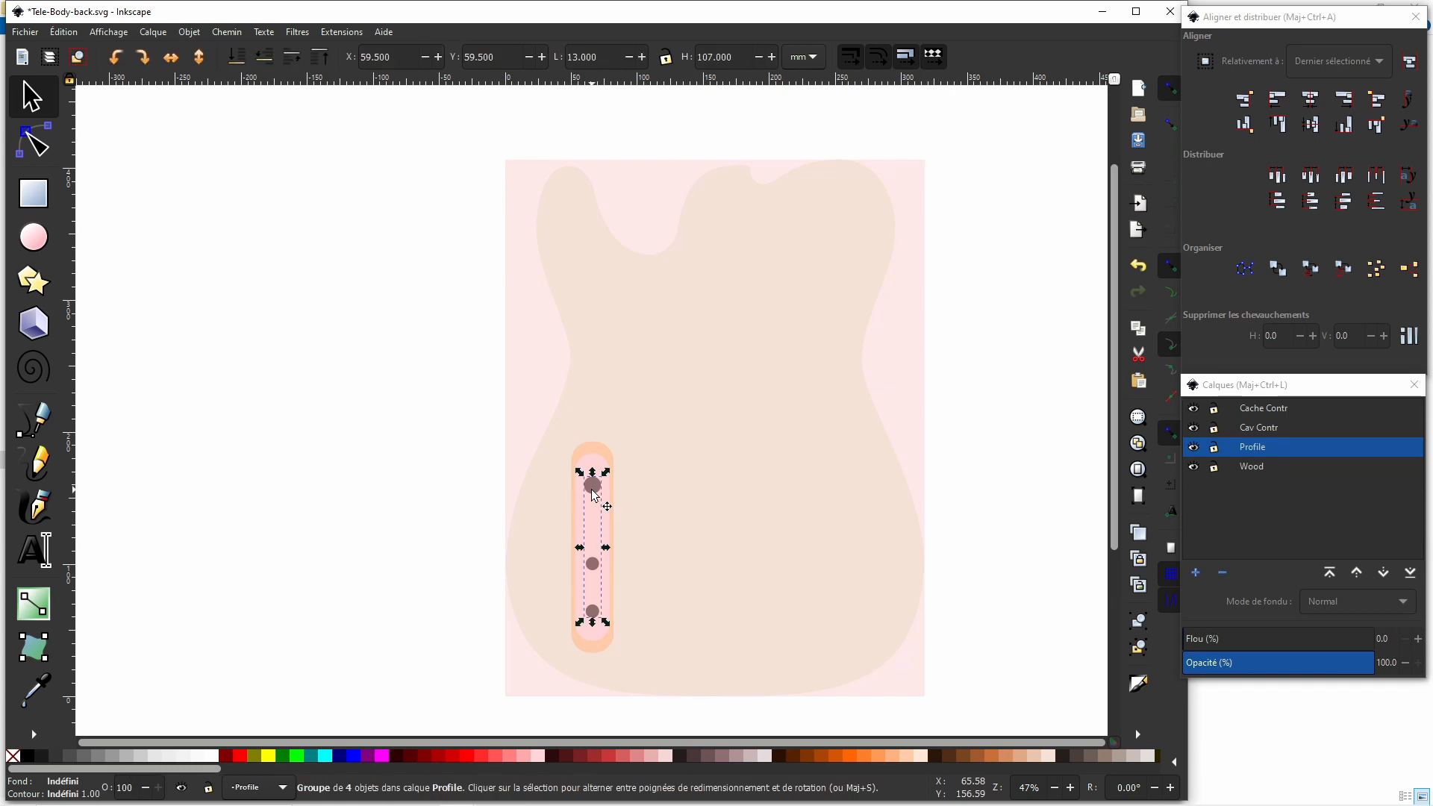
key(Delete)
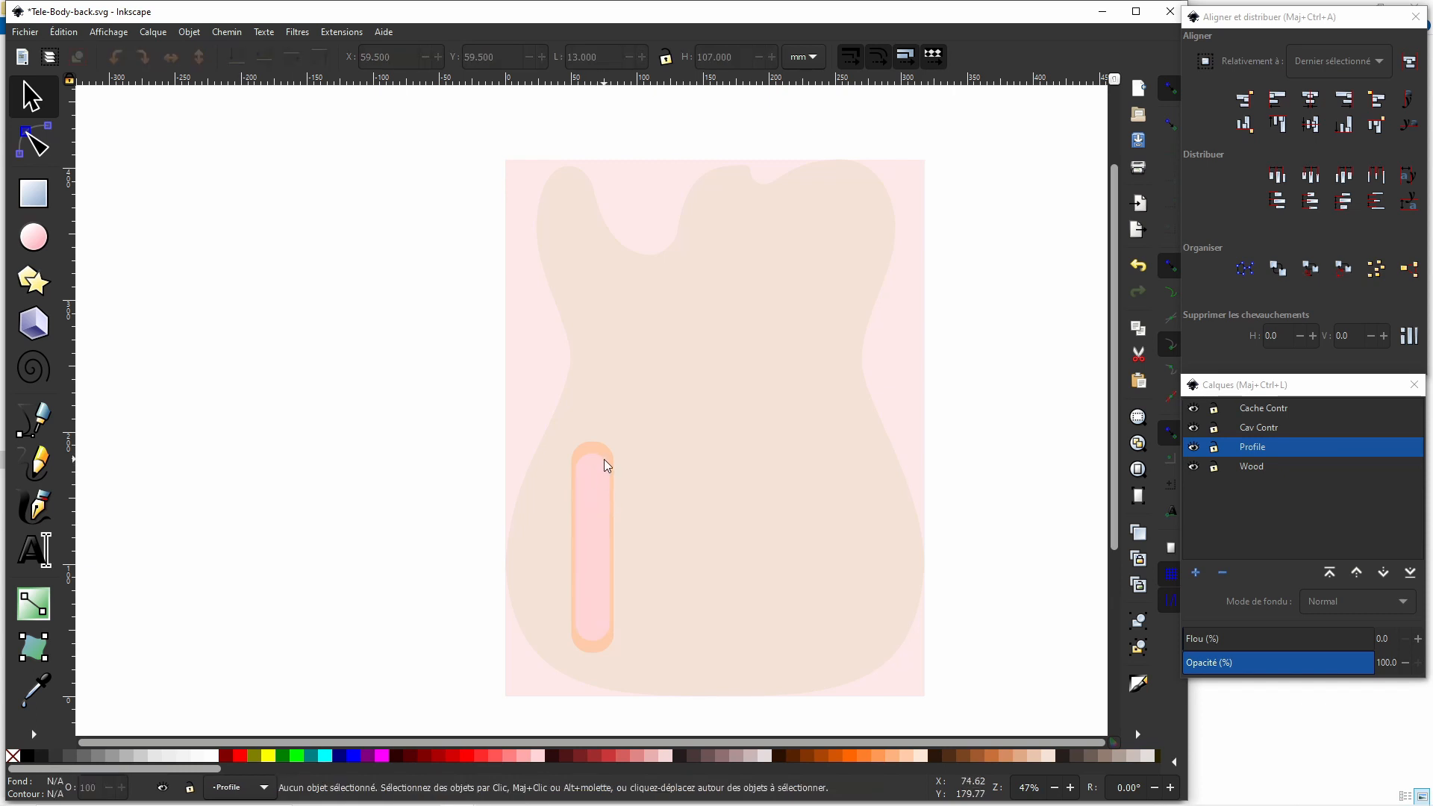
Move the pink inner control cavity rectangle to the Cav Contr layer and hide that layer.
click(605, 461)
right_click(604, 460)
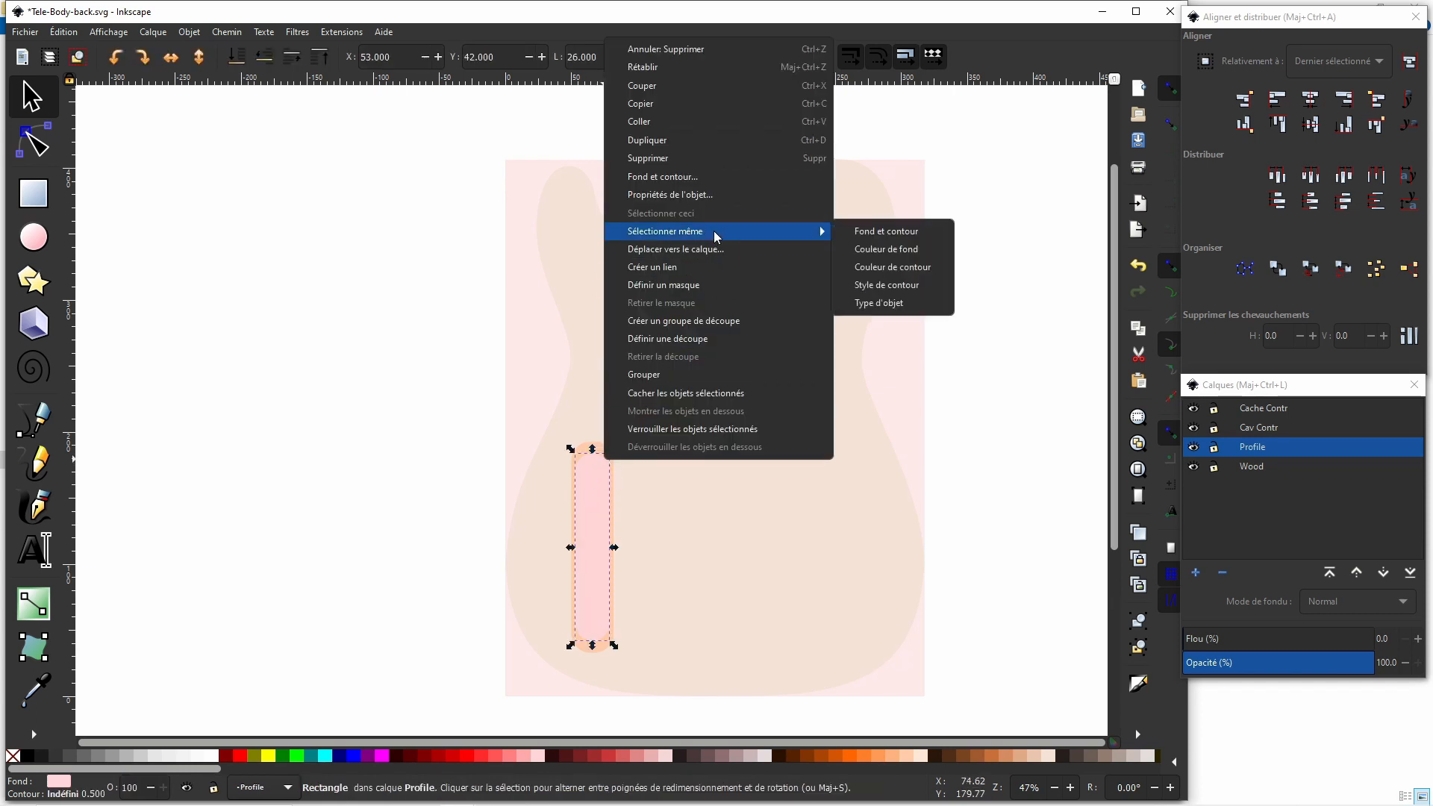
click(707, 249)
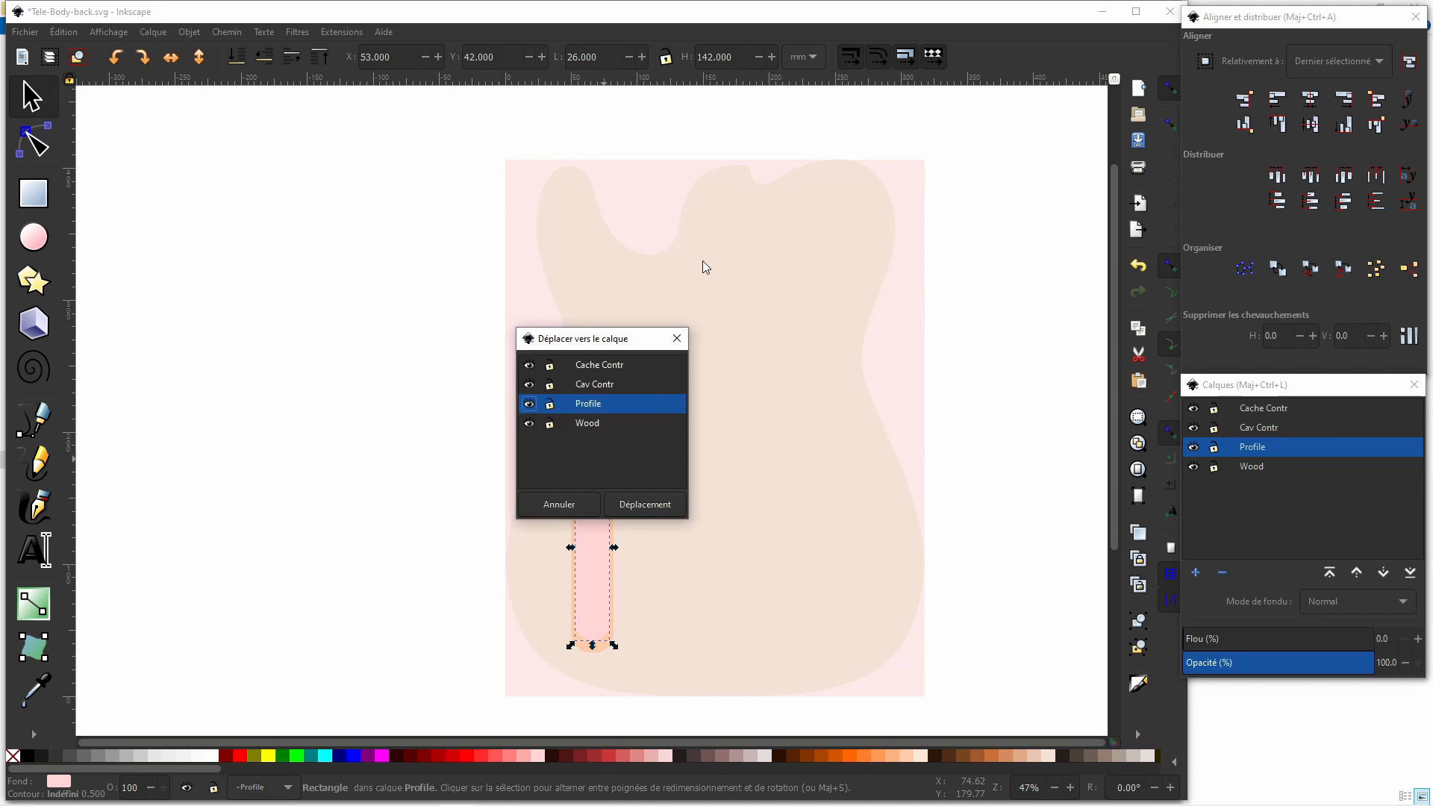
click(601, 384)
click(657, 506)
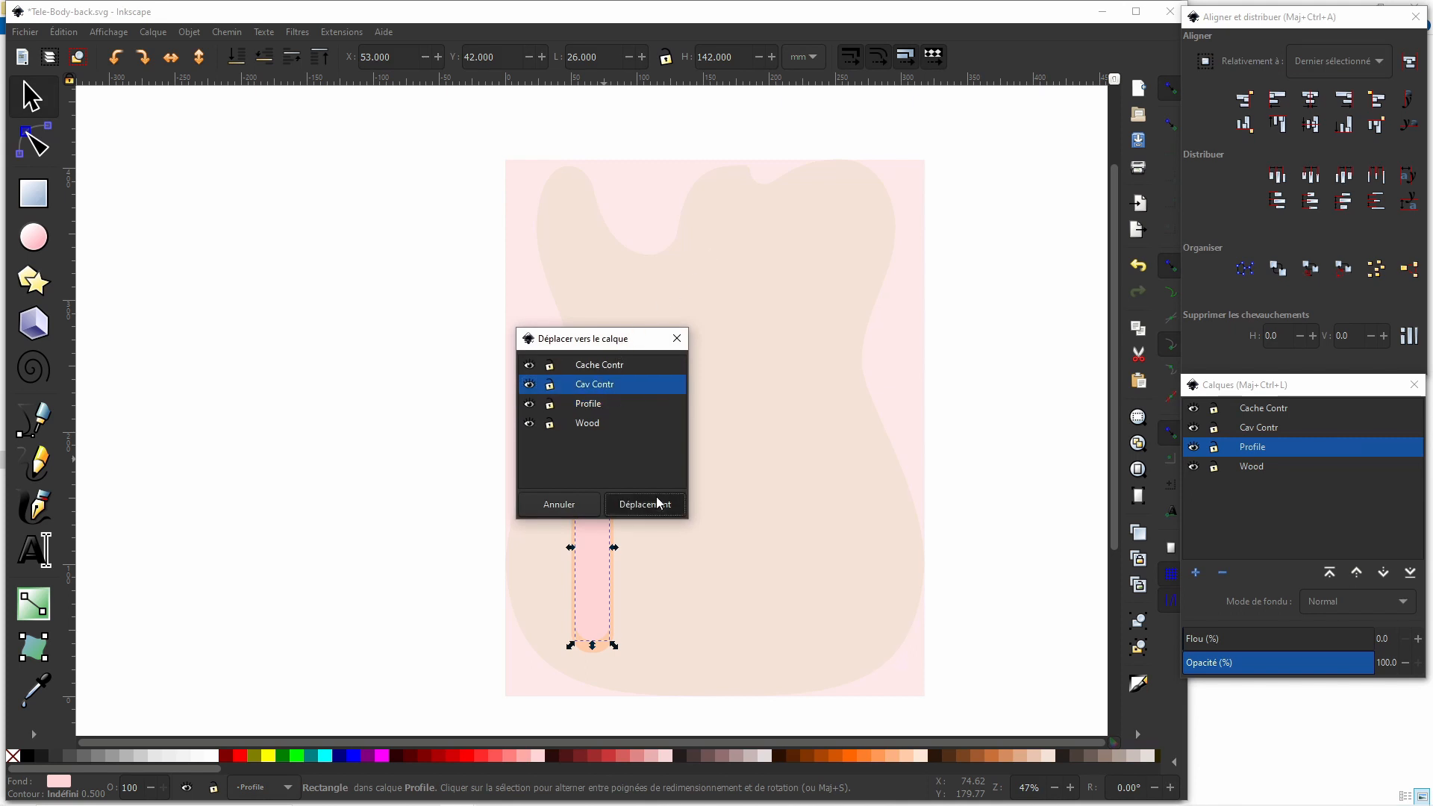
click(1192, 427)
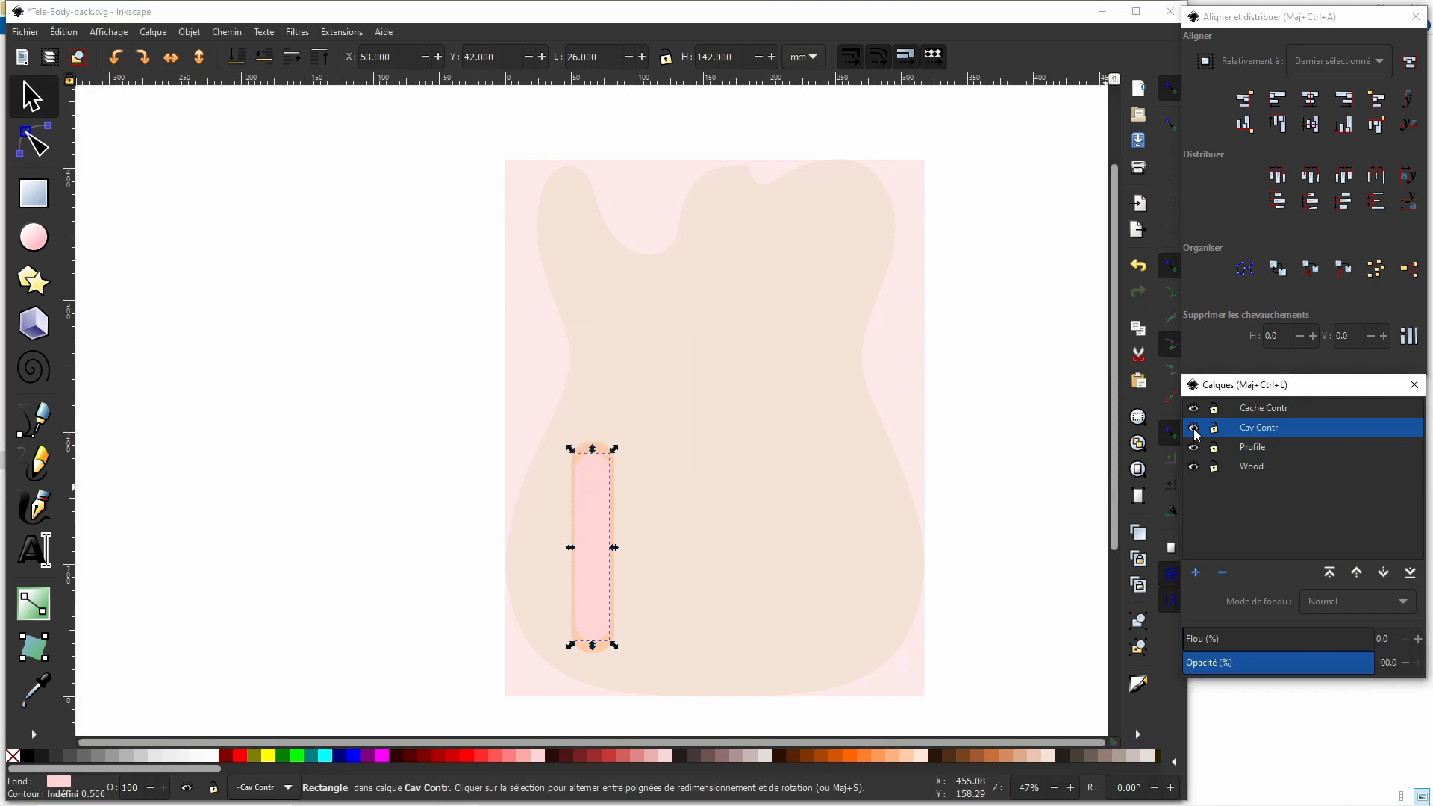
Move the orange cover rectangle to the Cache Contr layer and hide that layer.
click(600, 453)
right_click(599, 452)
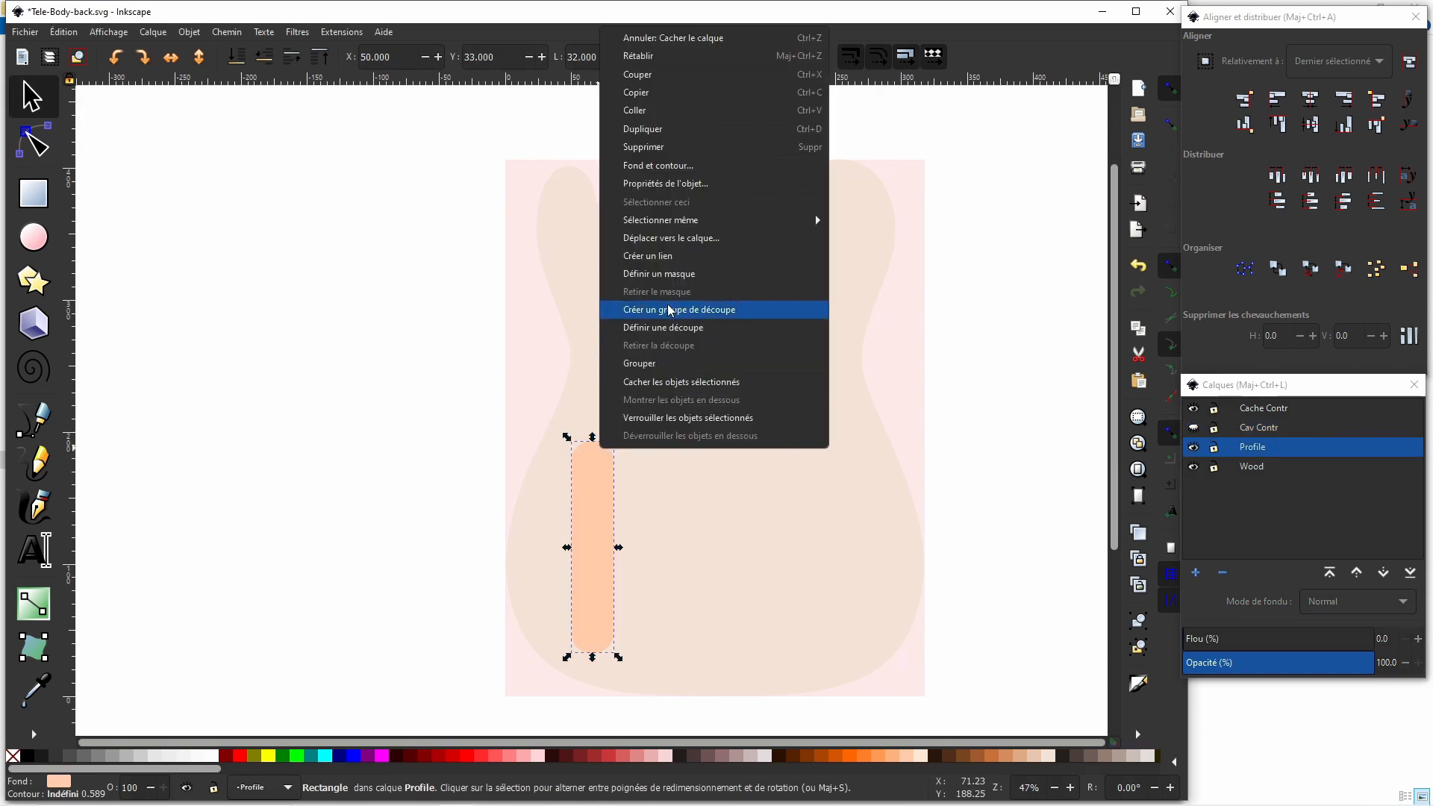
click(703, 237)
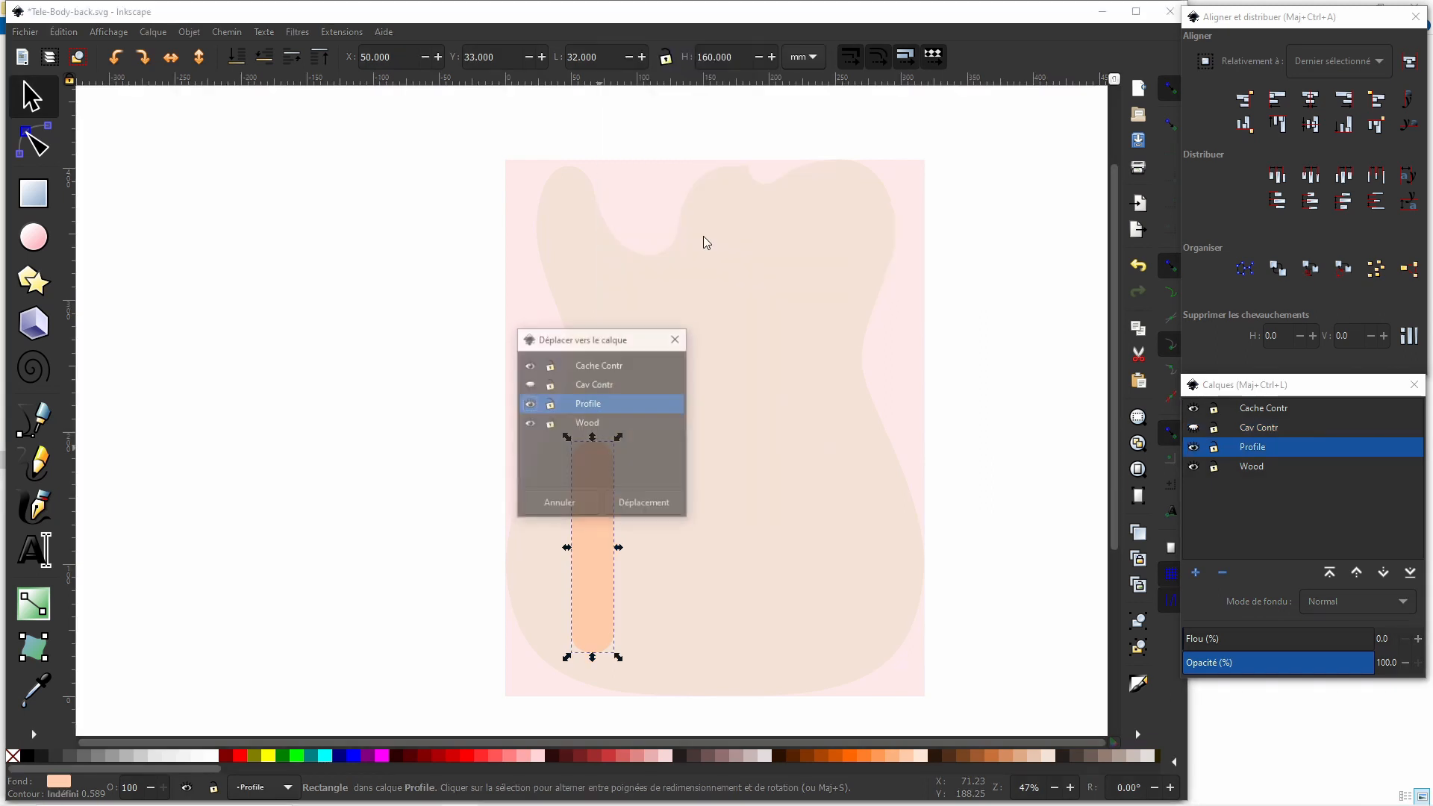
click(621, 362)
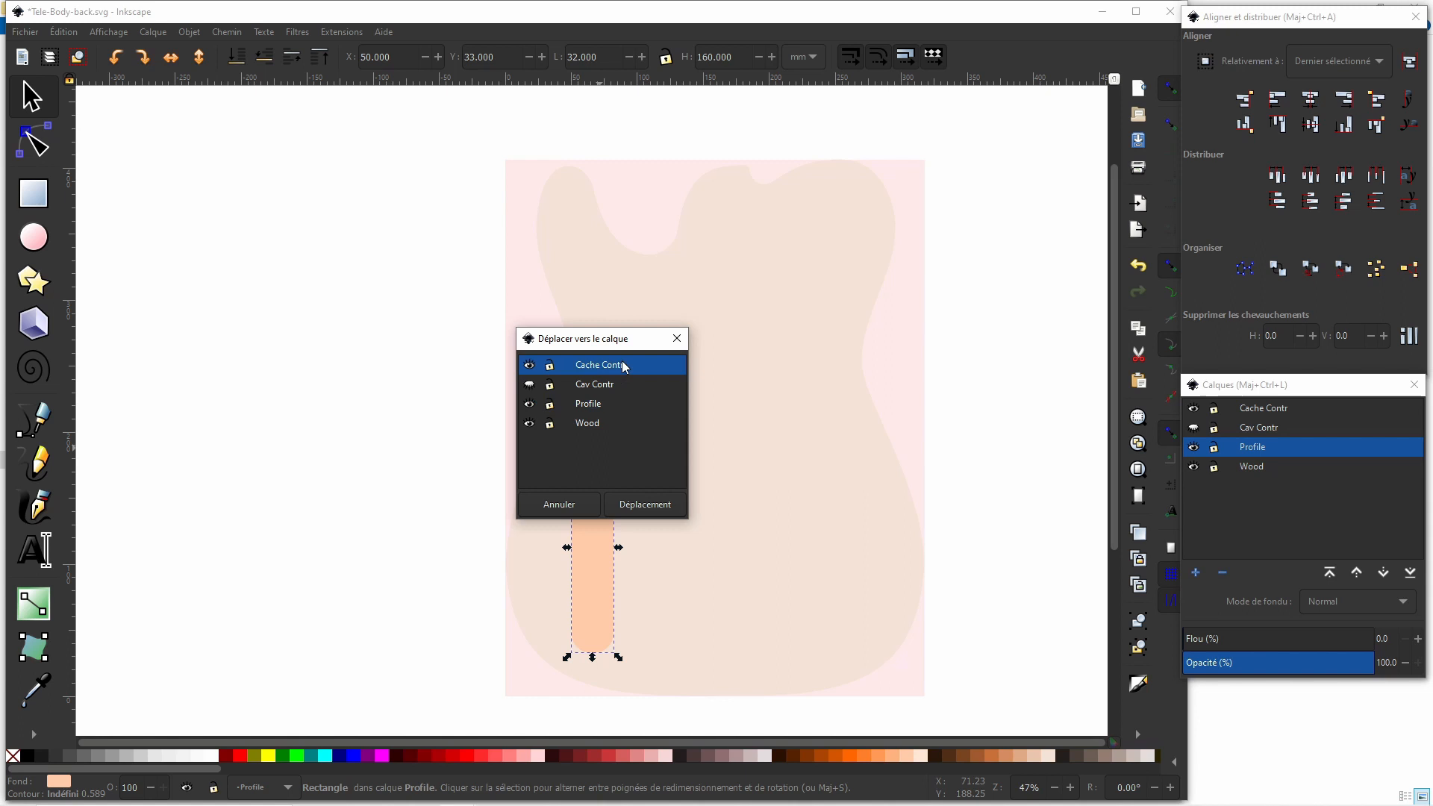
click(645, 504)
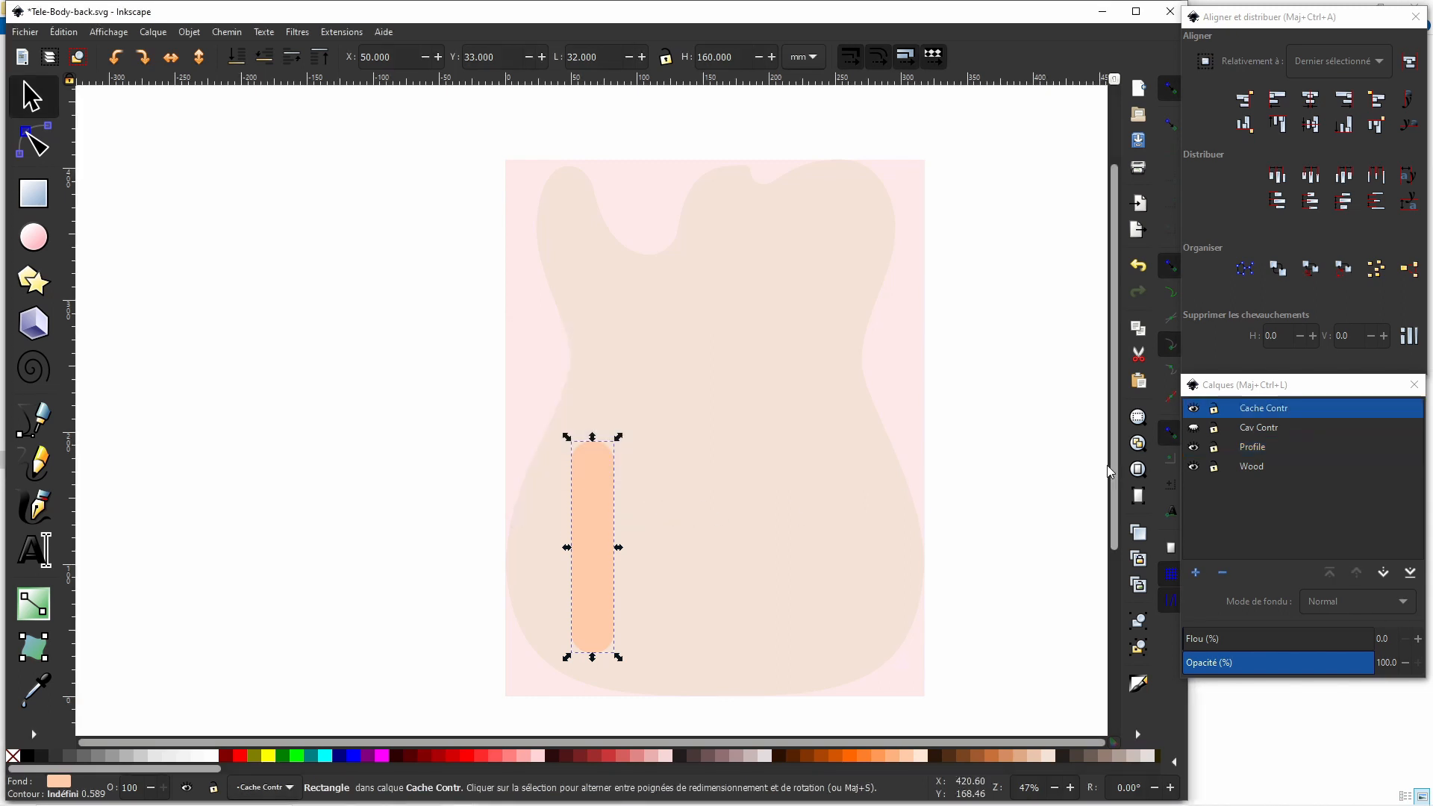
click(1193, 408)
click(1069, 423)
Try to ungroup the body profile path.
click(886, 441)
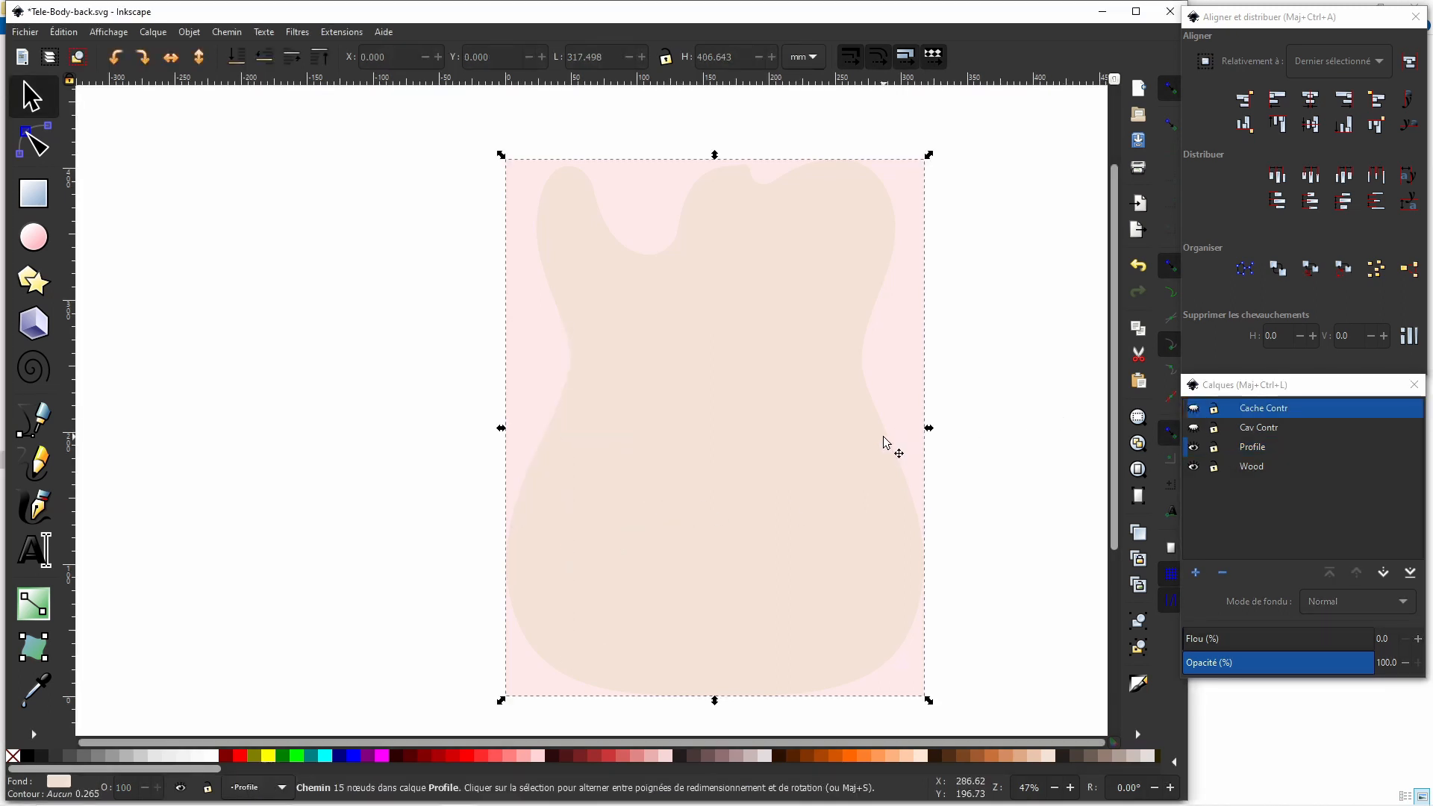
right_click(884, 444)
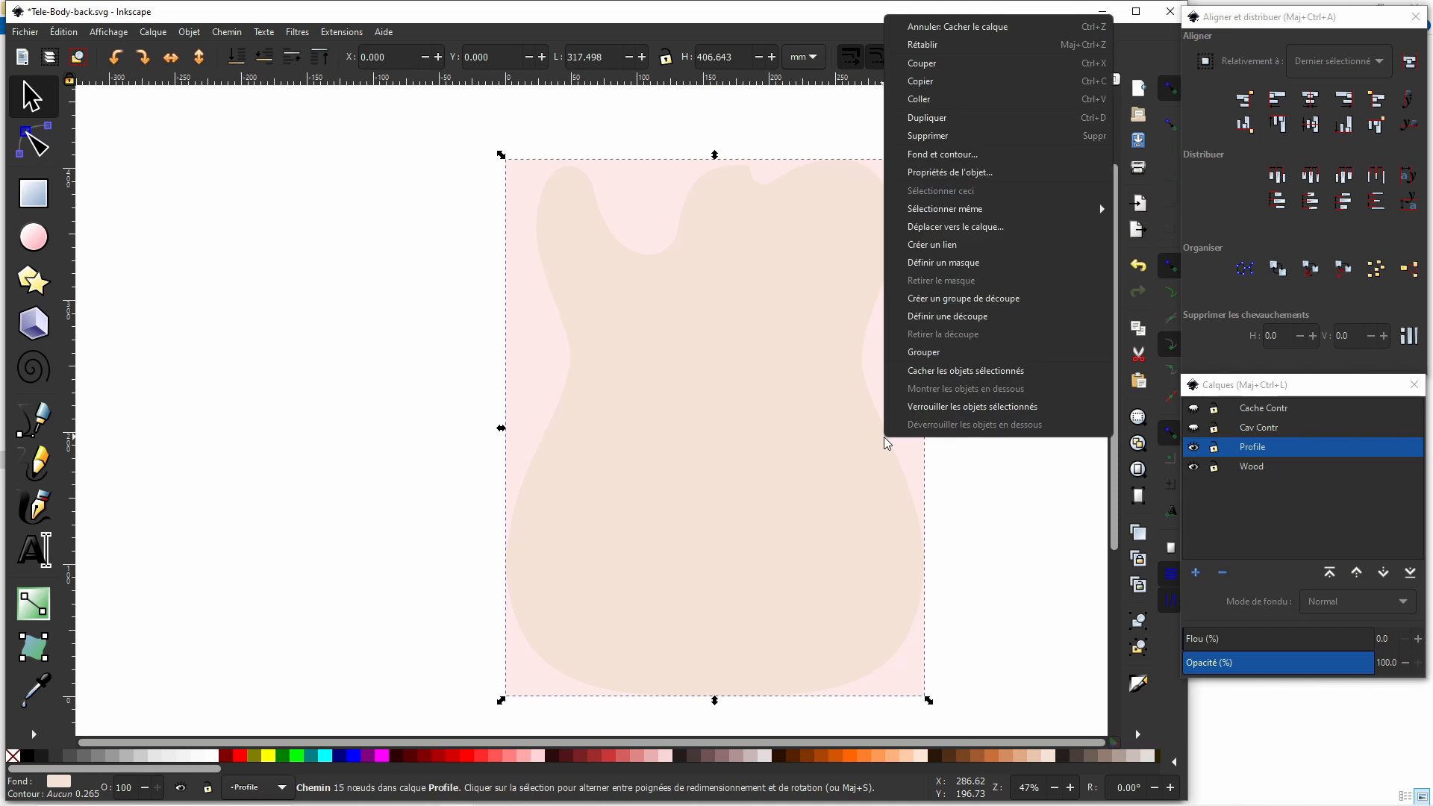
click(885, 441)
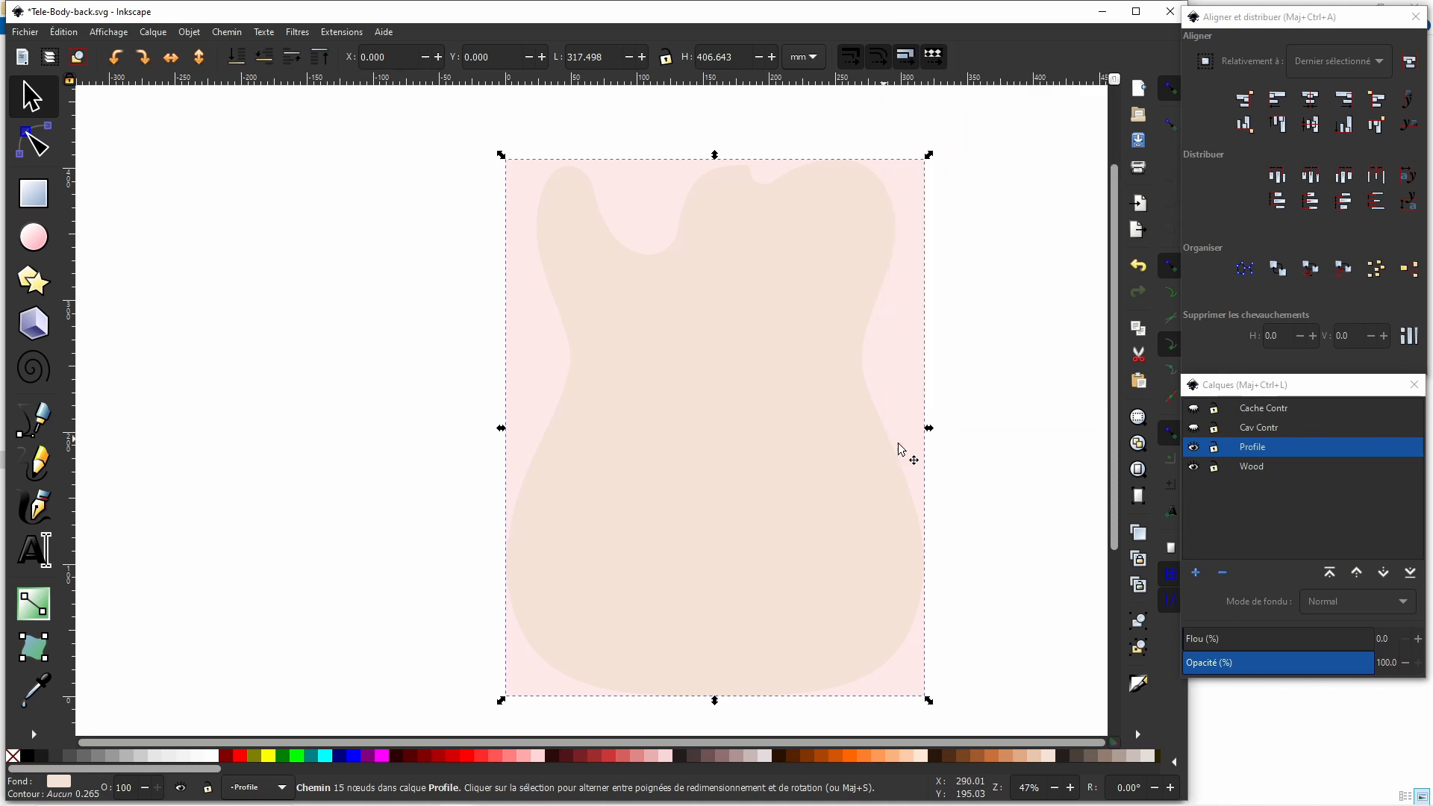
click(1140, 647)
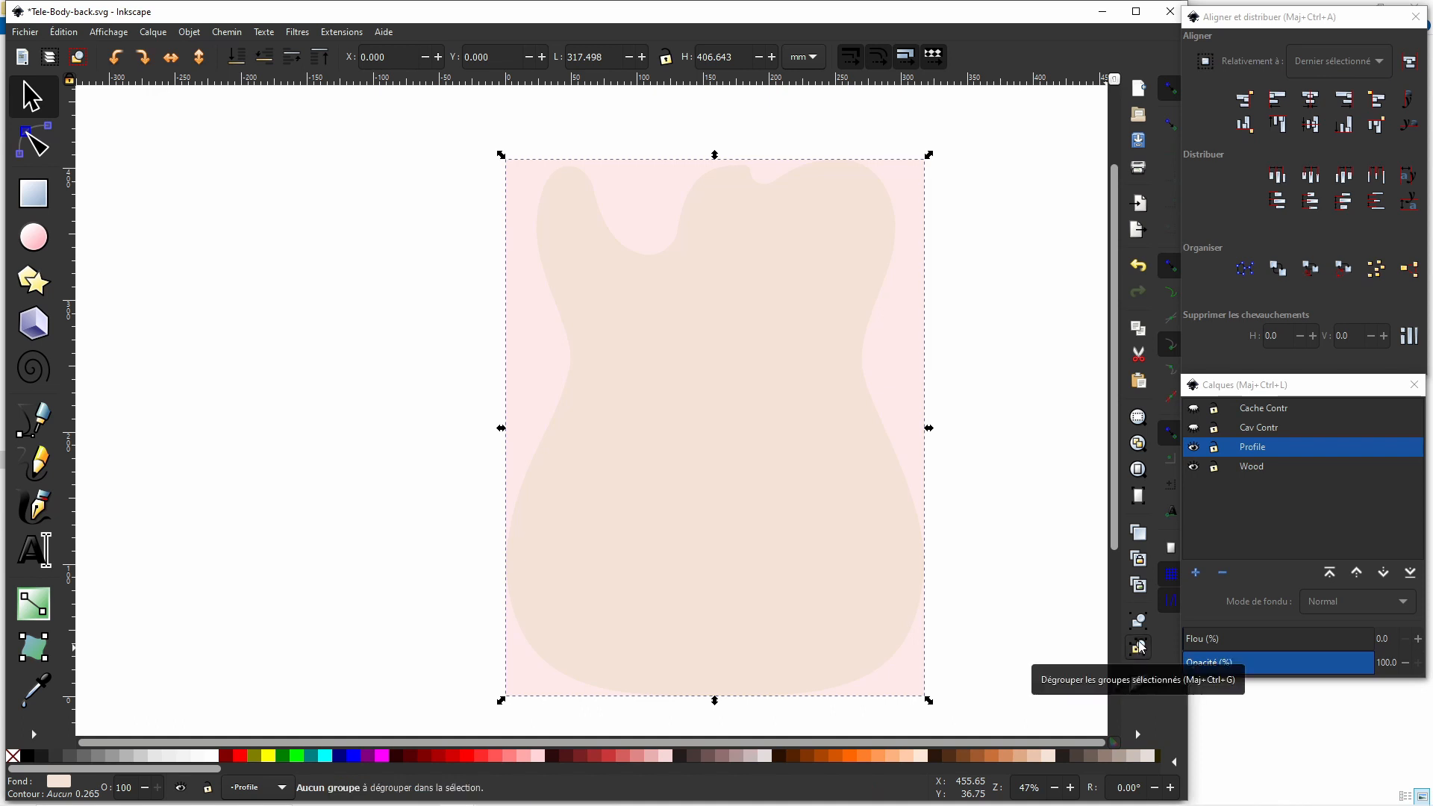
click(987, 478)
Assign the pasted group to the Wood layer and hide that layer.
click(921, 428)
right_click(923, 429)
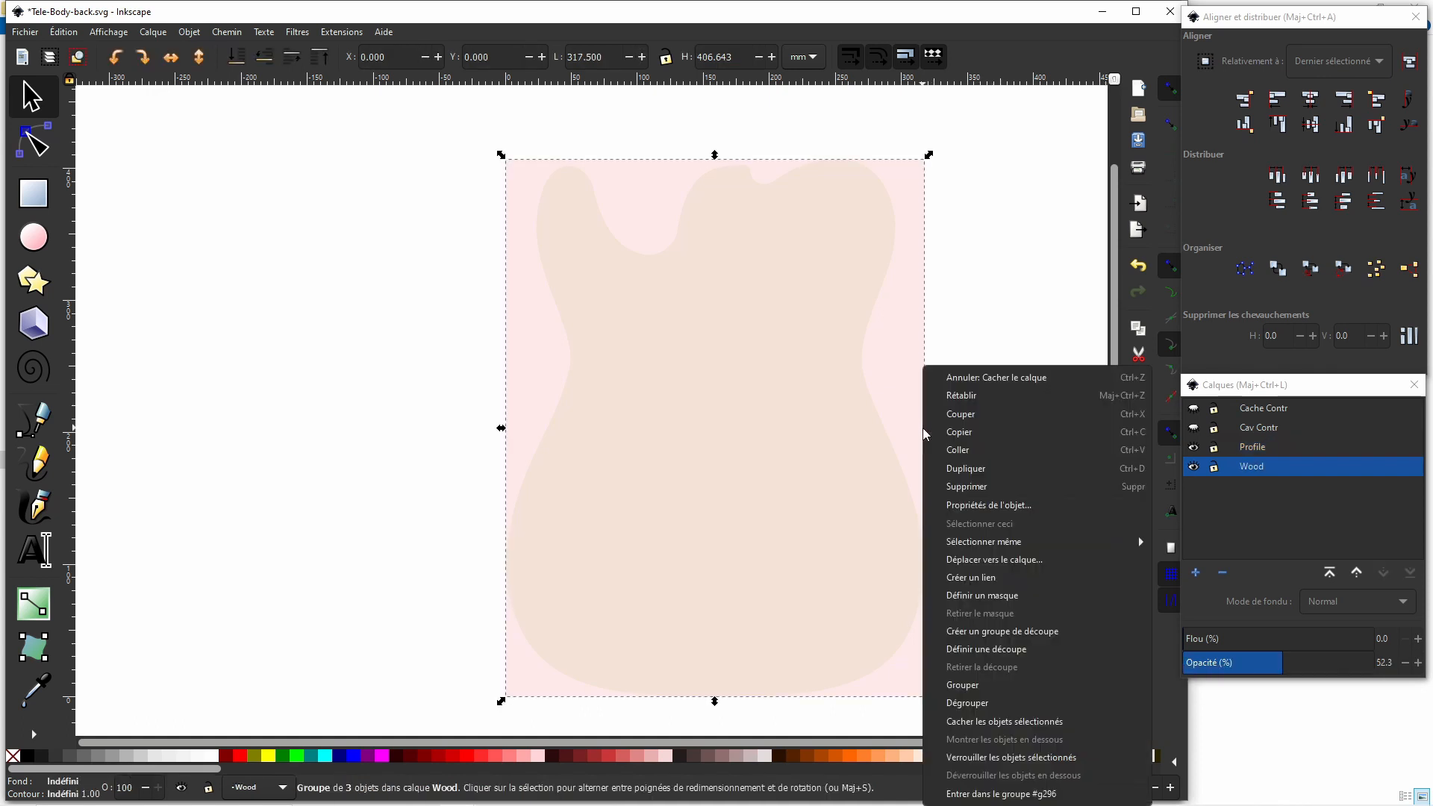
click(994, 560)
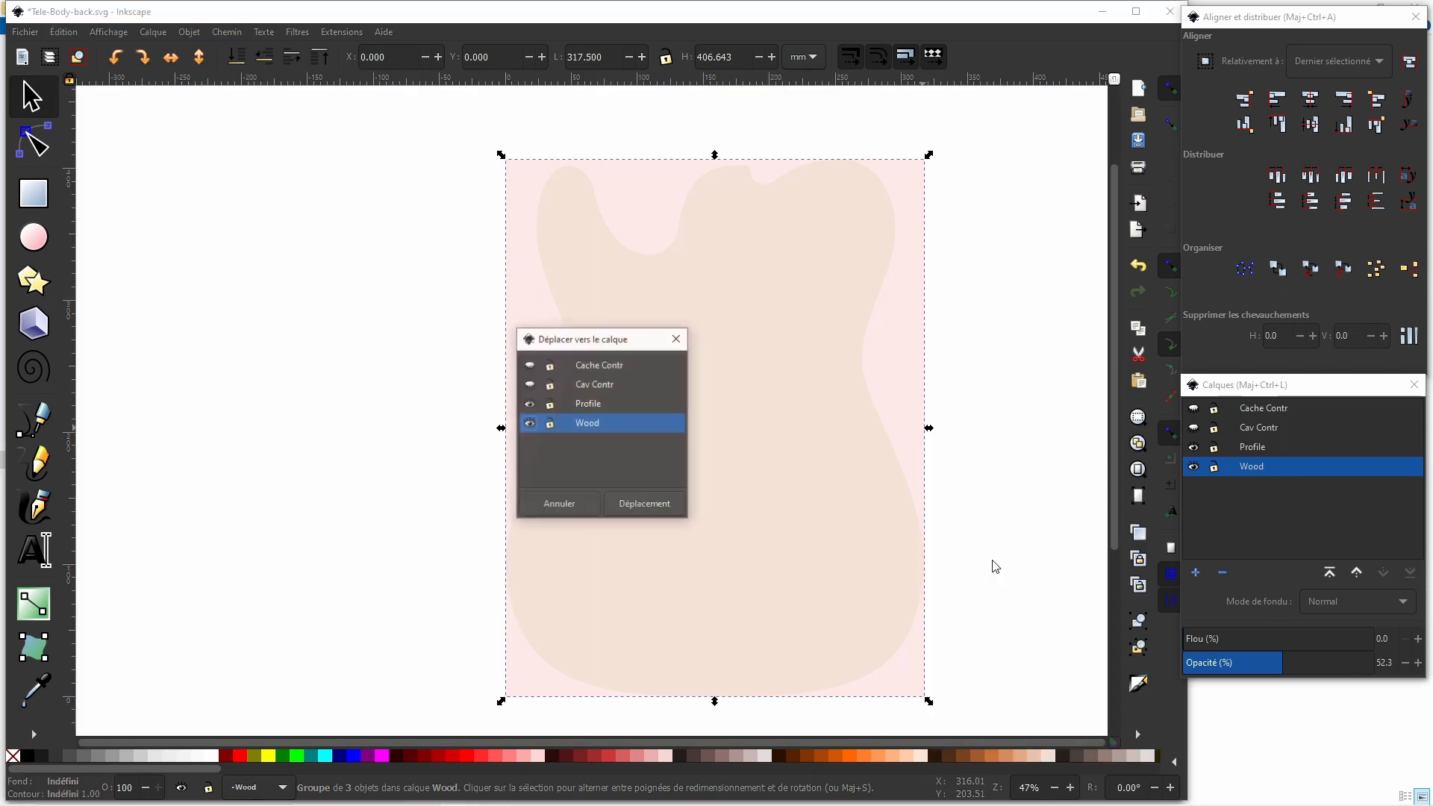
click(660, 503)
click(1056, 474)
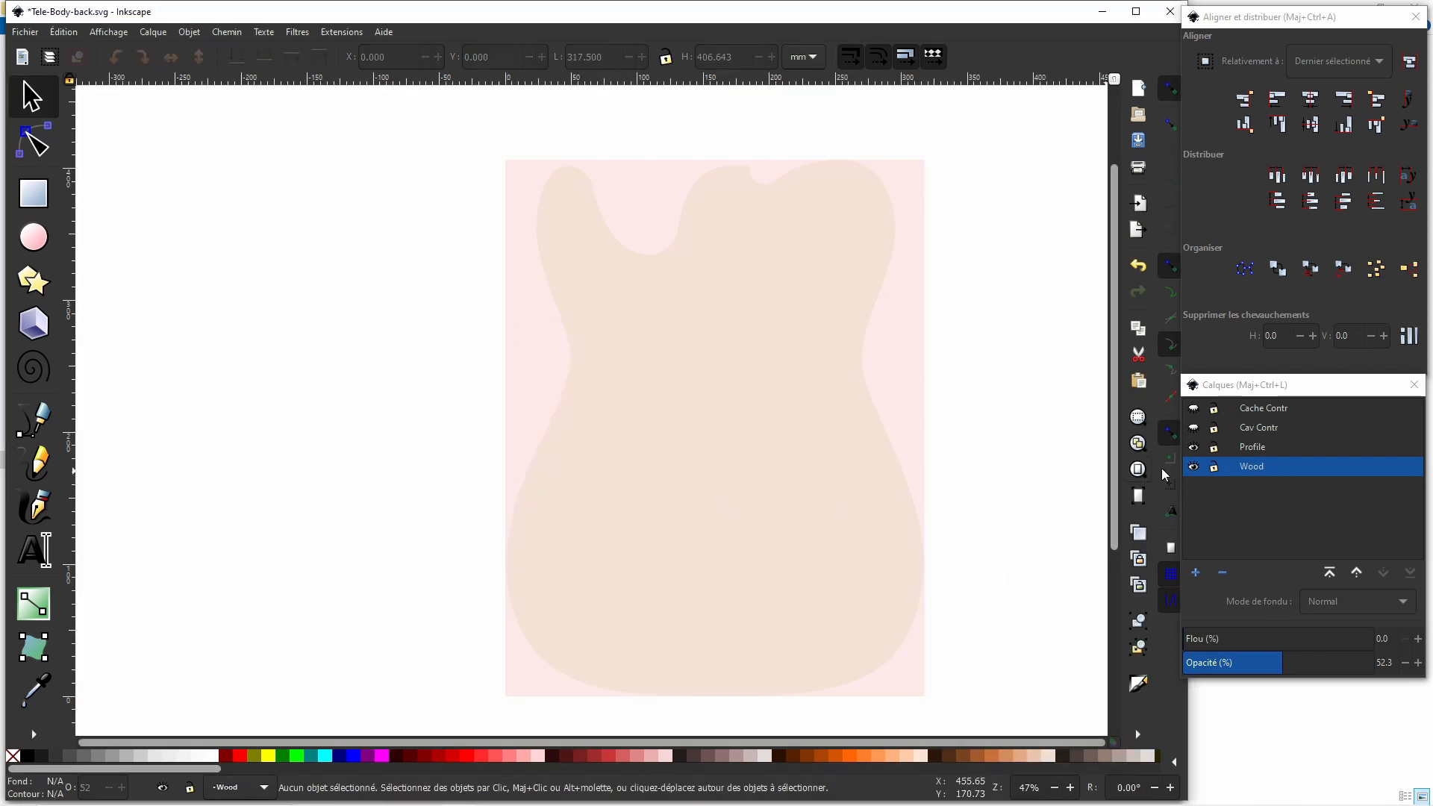
click(1193, 467)
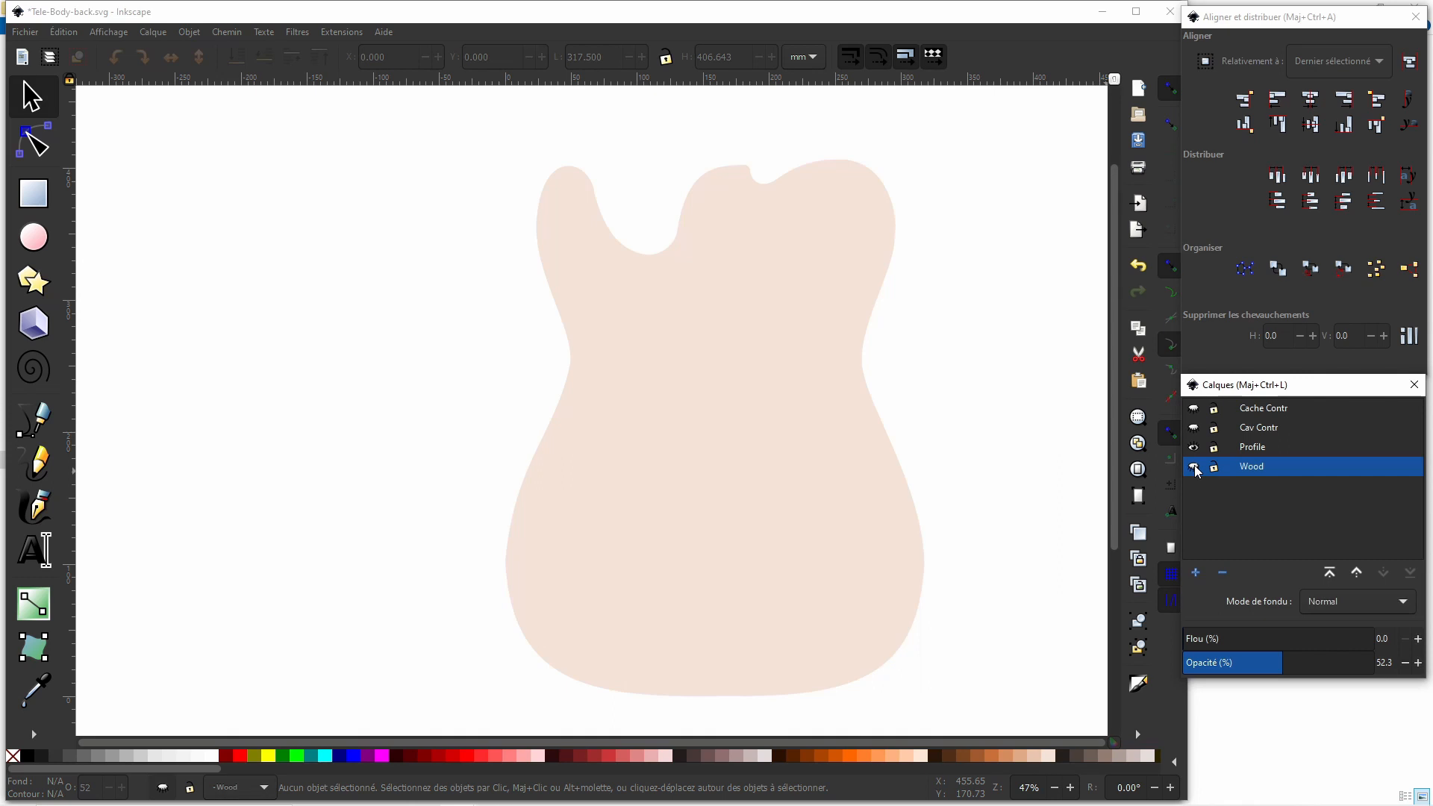
Add a layer named Profile 1 above the Profile layer.
click(878, 453)
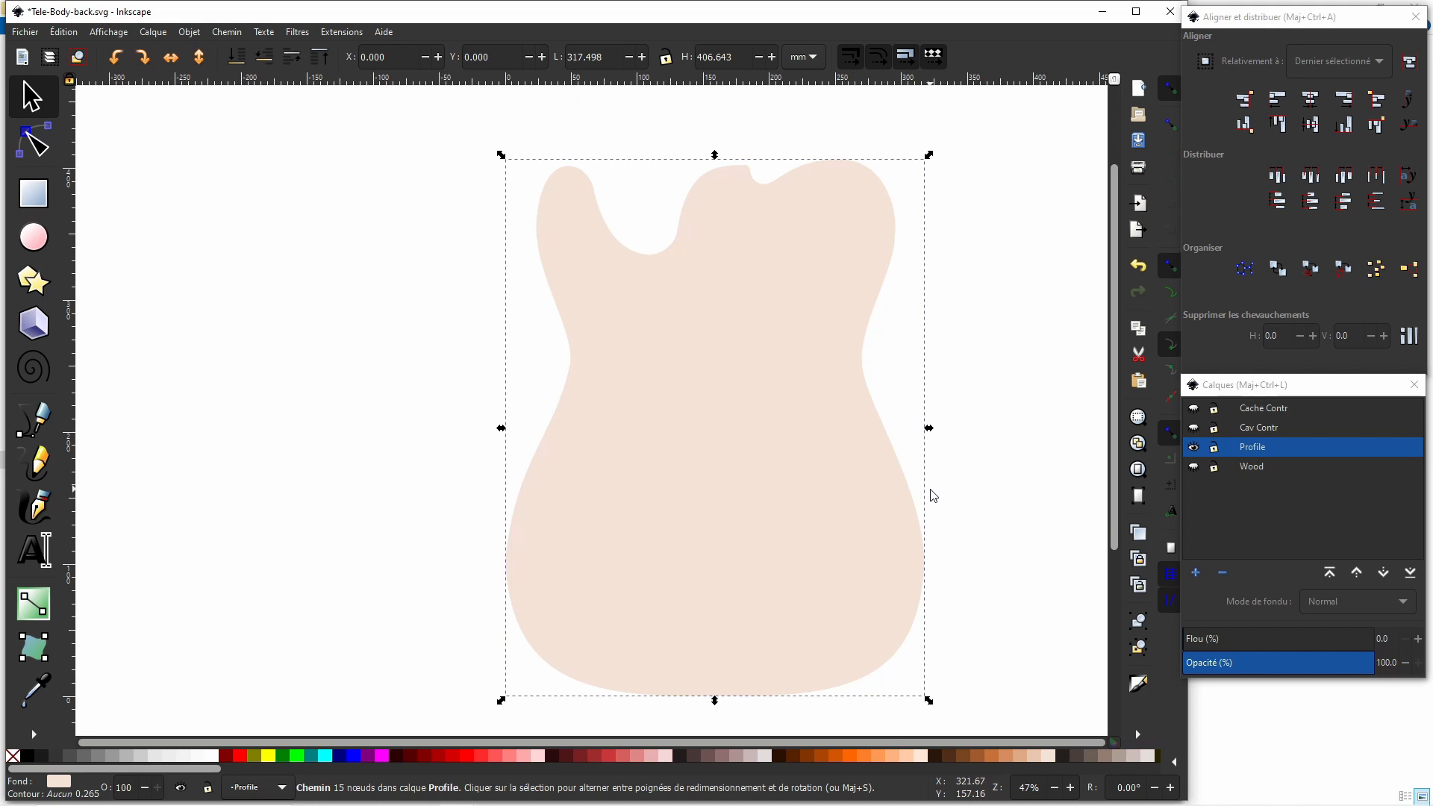
key(shift+ctrl+n)
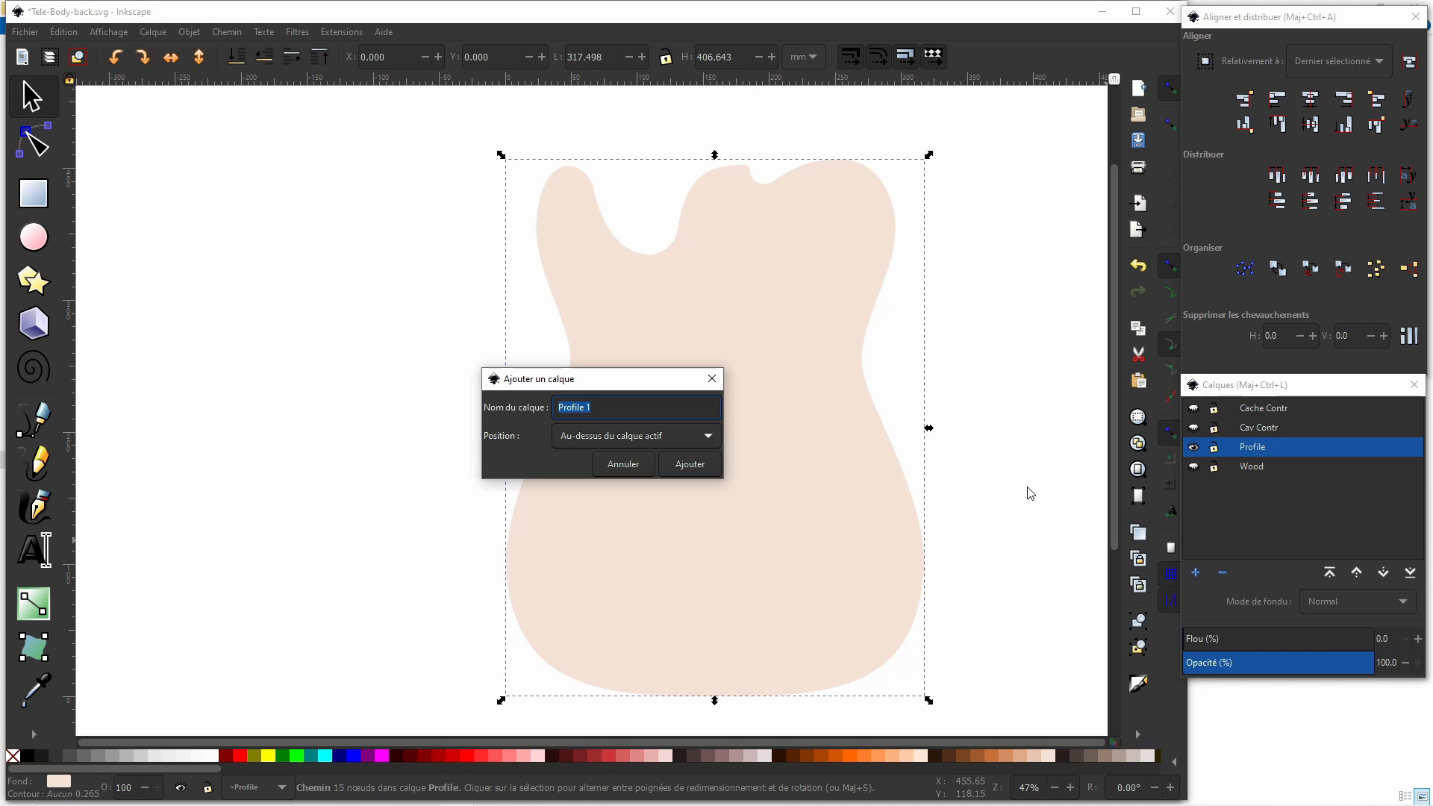
key(Return)
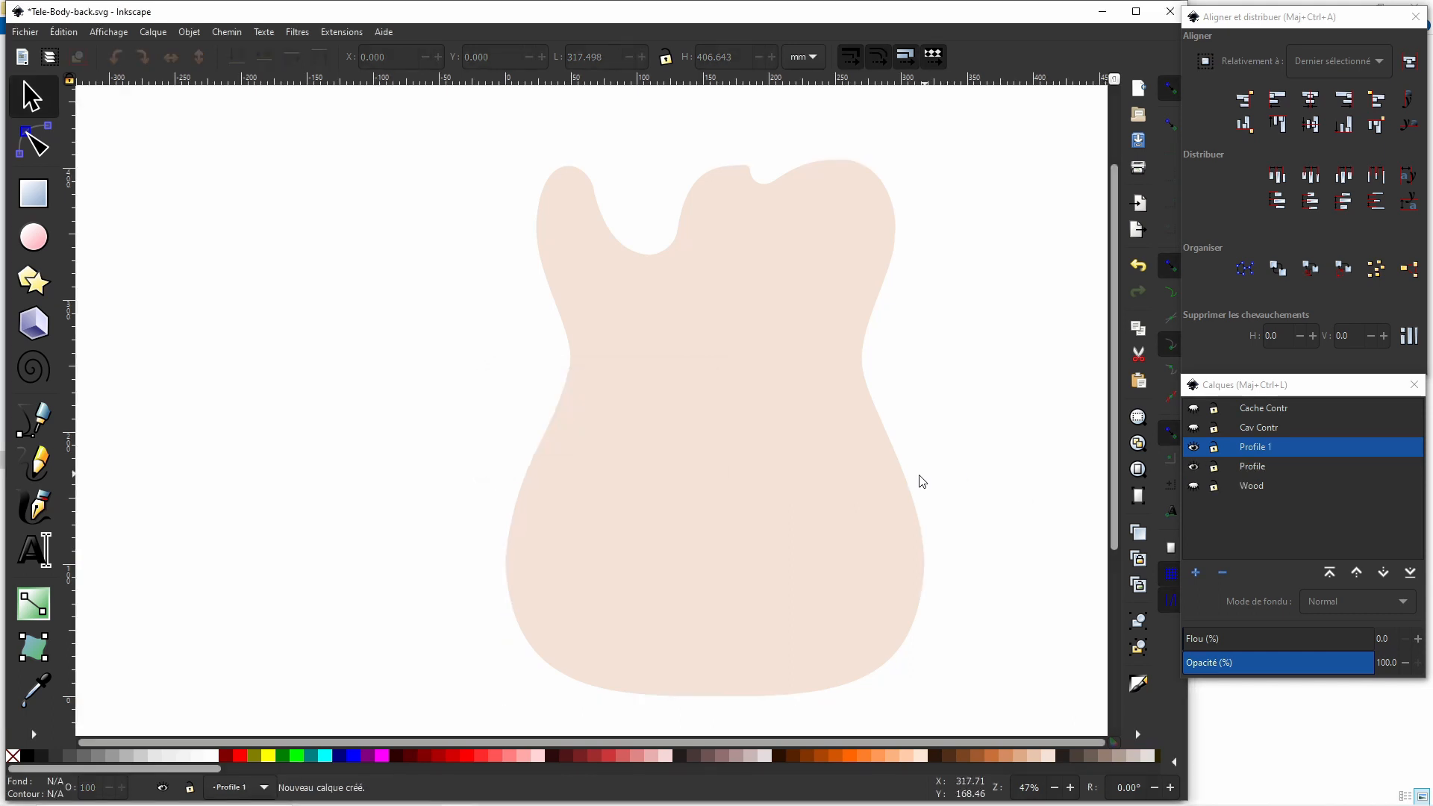
Move the beige body outline to the Profile 1 layer, then hide both profile layers and show the Wood layer.
right_click(881, 481)
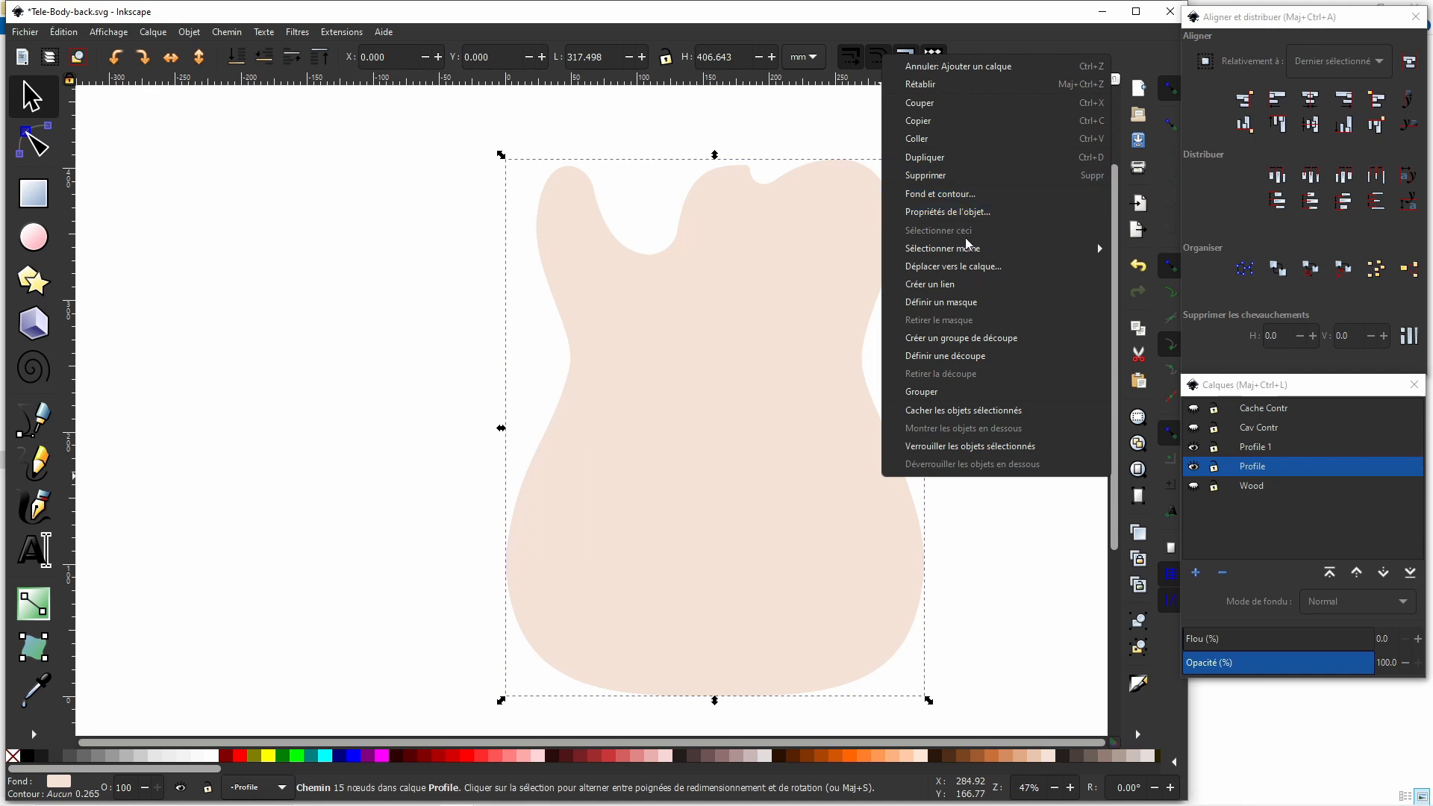
click(967, 266)
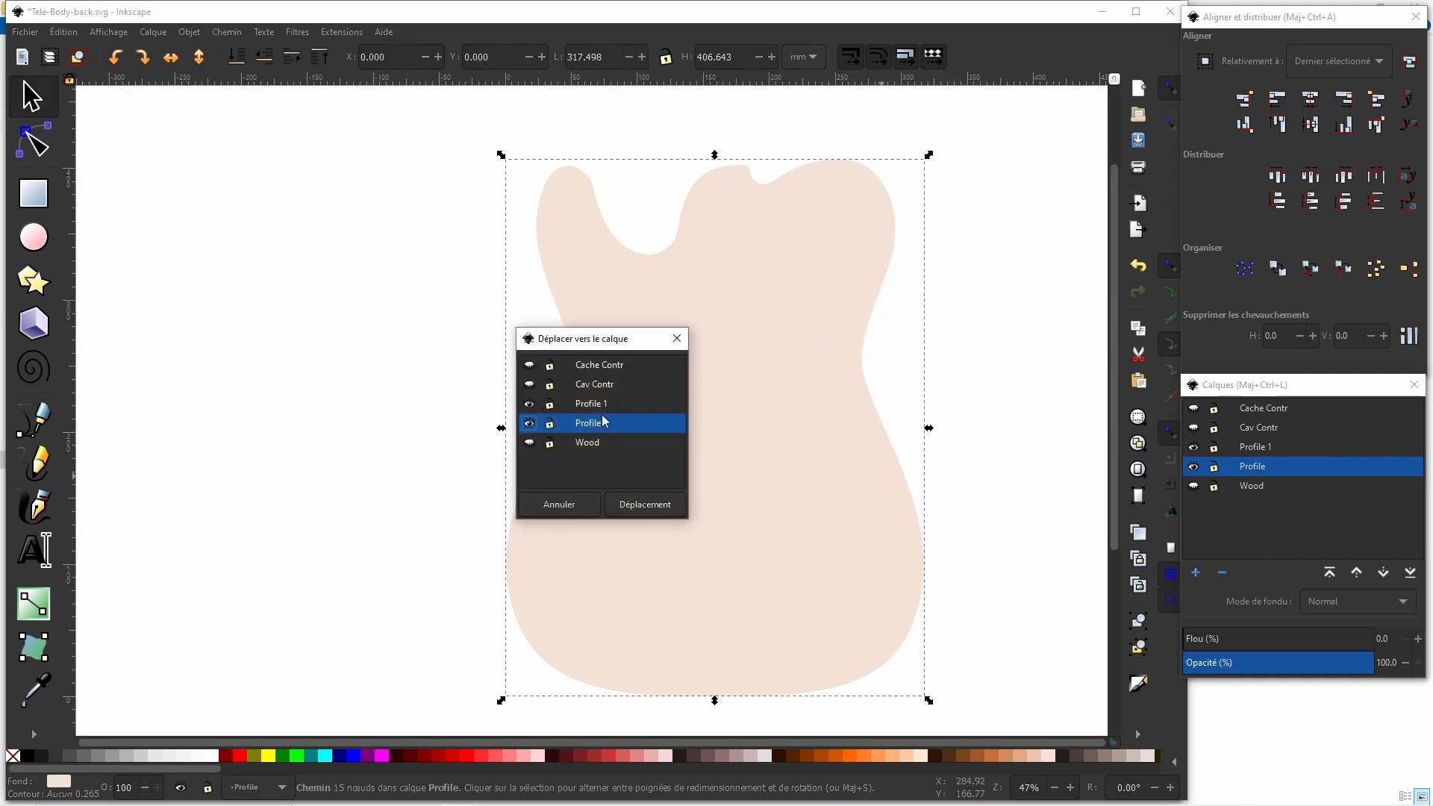
click(603, 405)
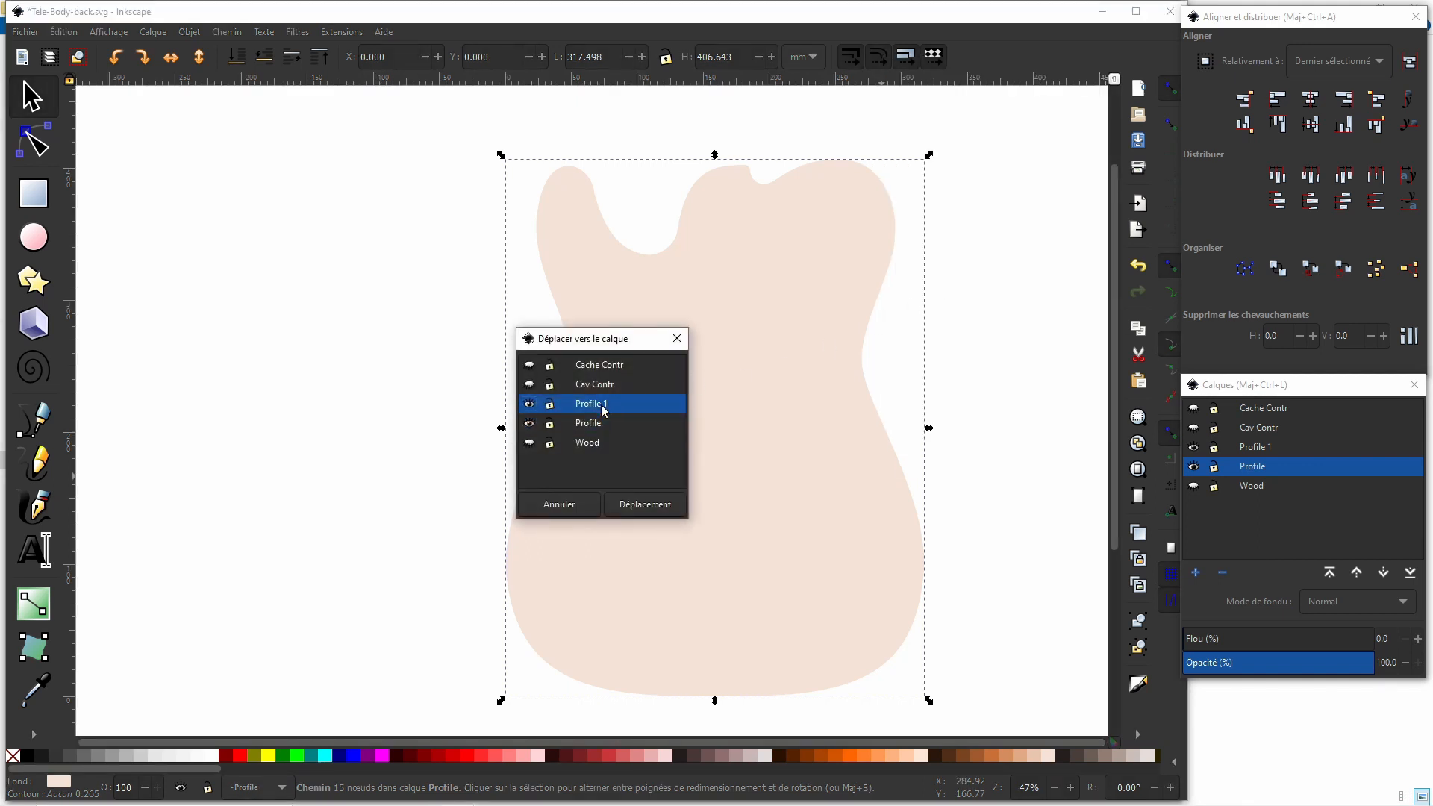
click(640, 505)
click(1194, 447)
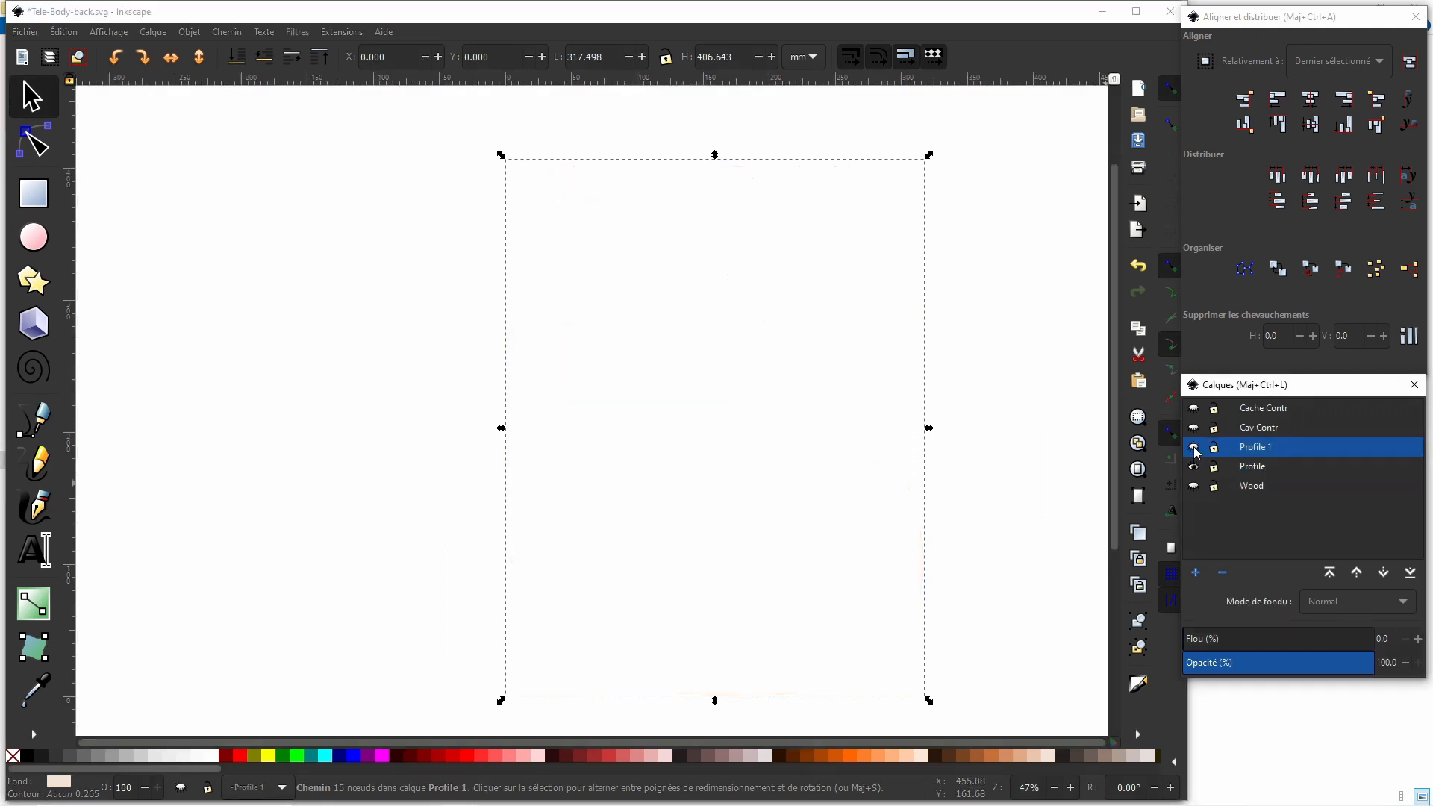
click(1194, 486)
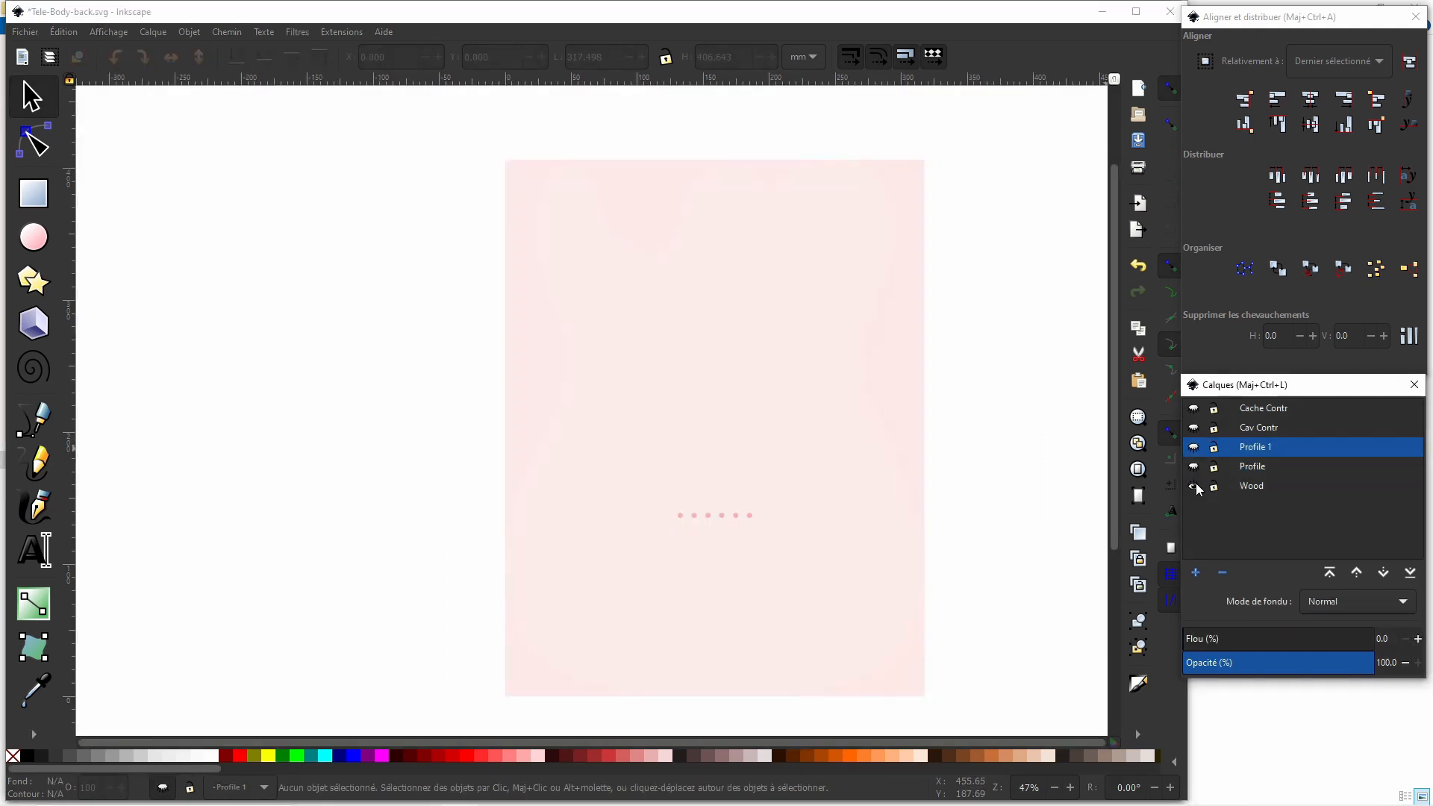
Add a layer named Strings above the Profile 1 layer.
click(1196, 574)
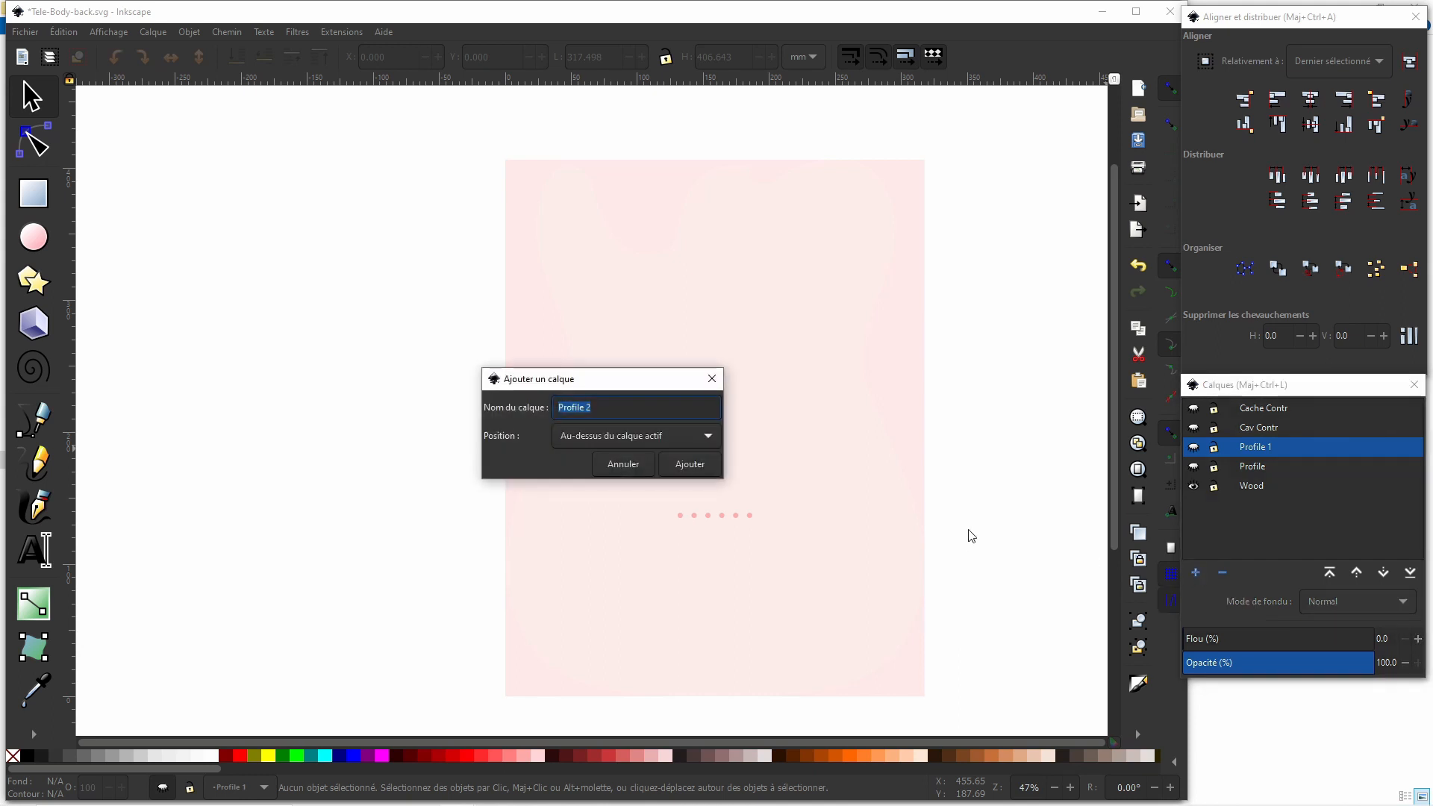
text(Strings)
key(Return)
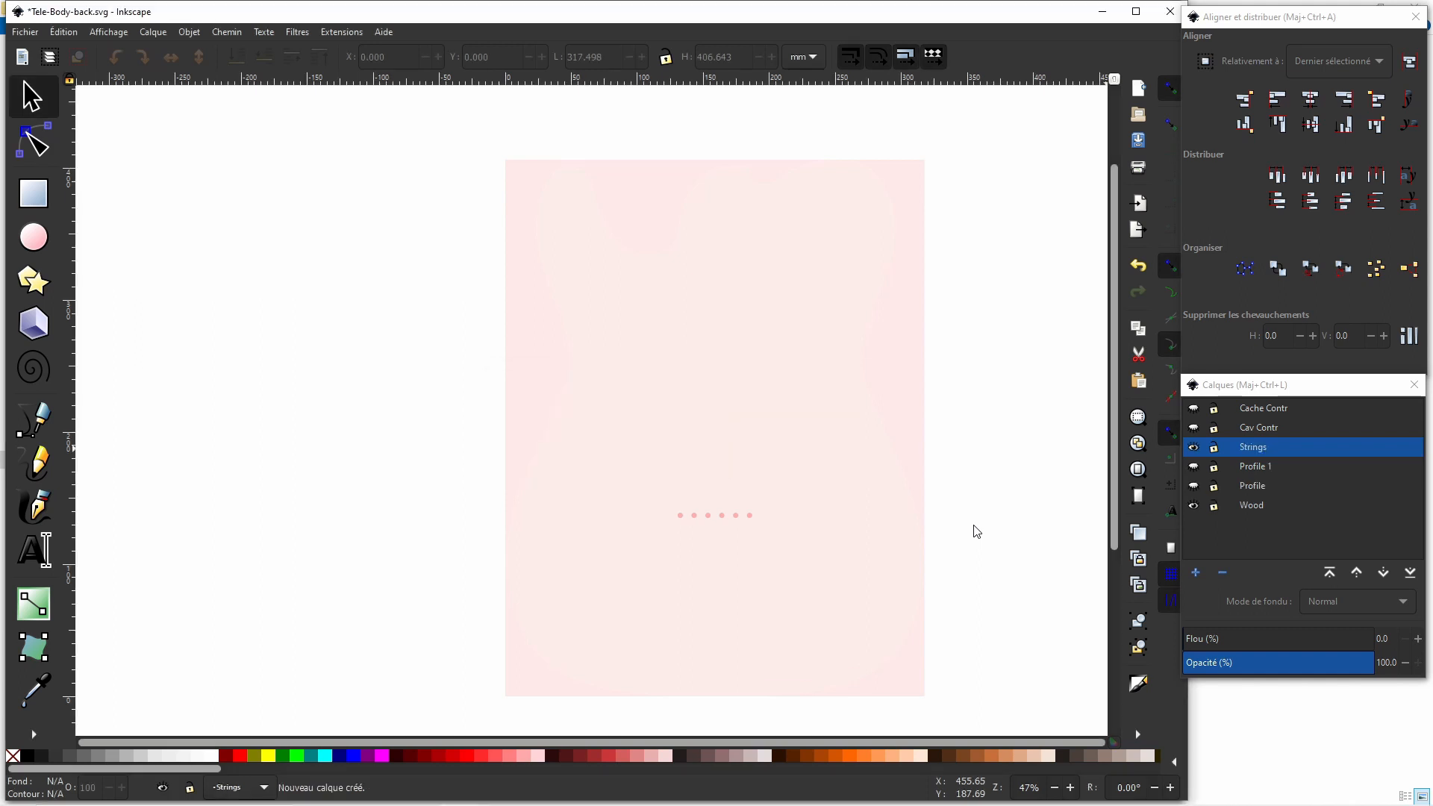
Select the pink group on the Wood layer and add a layer named Wood 1 above it.
click(710, 521)
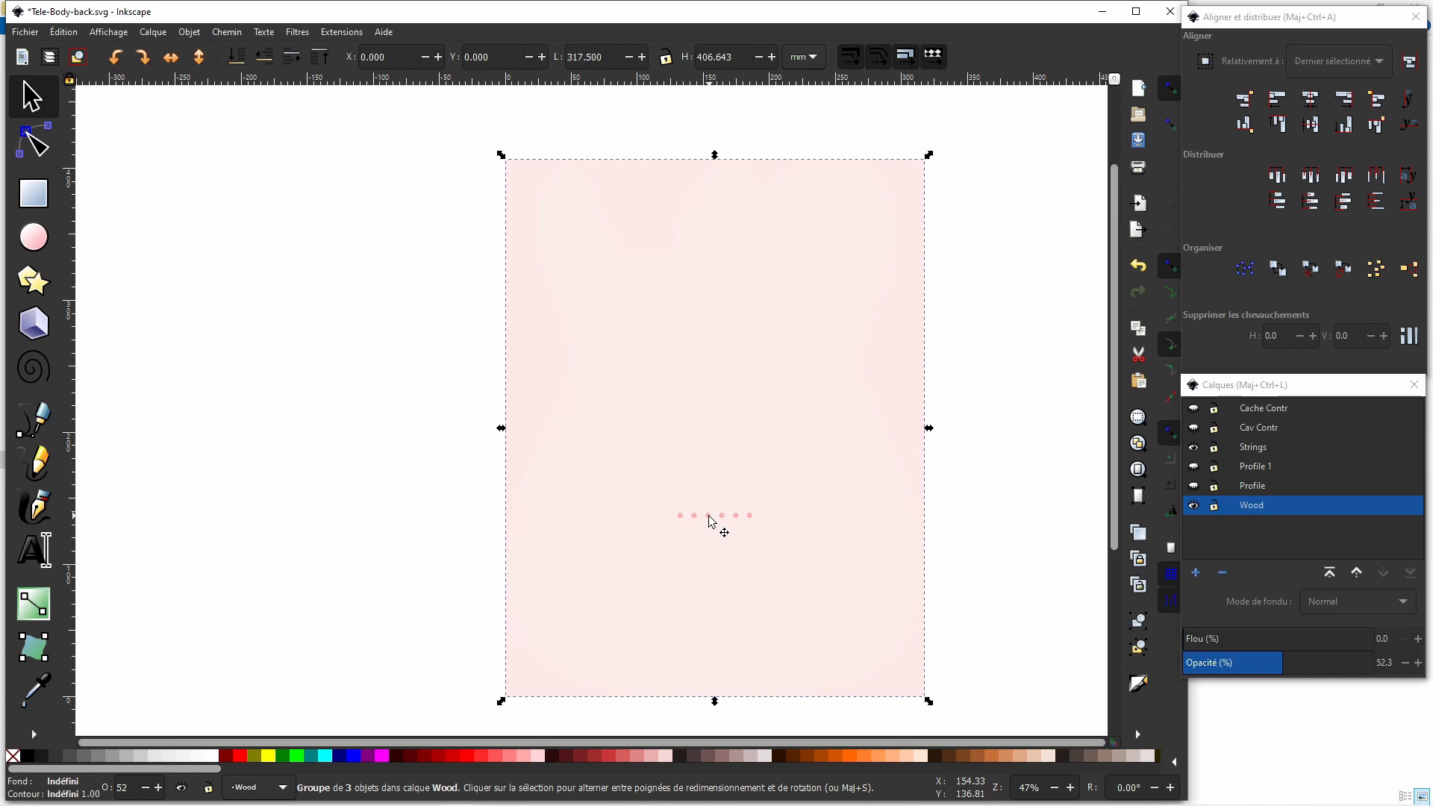
click(1196, 573)
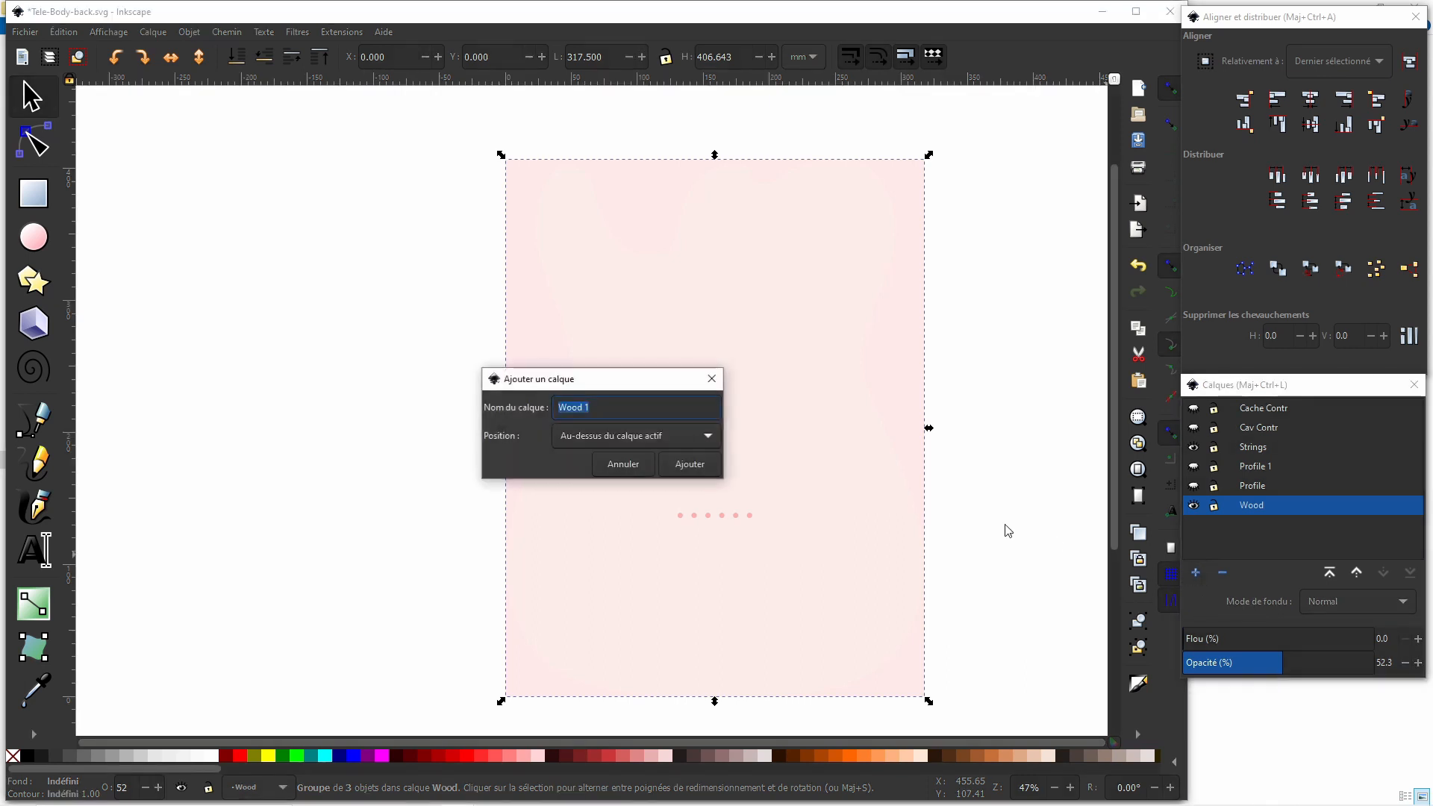
click(692, 463)
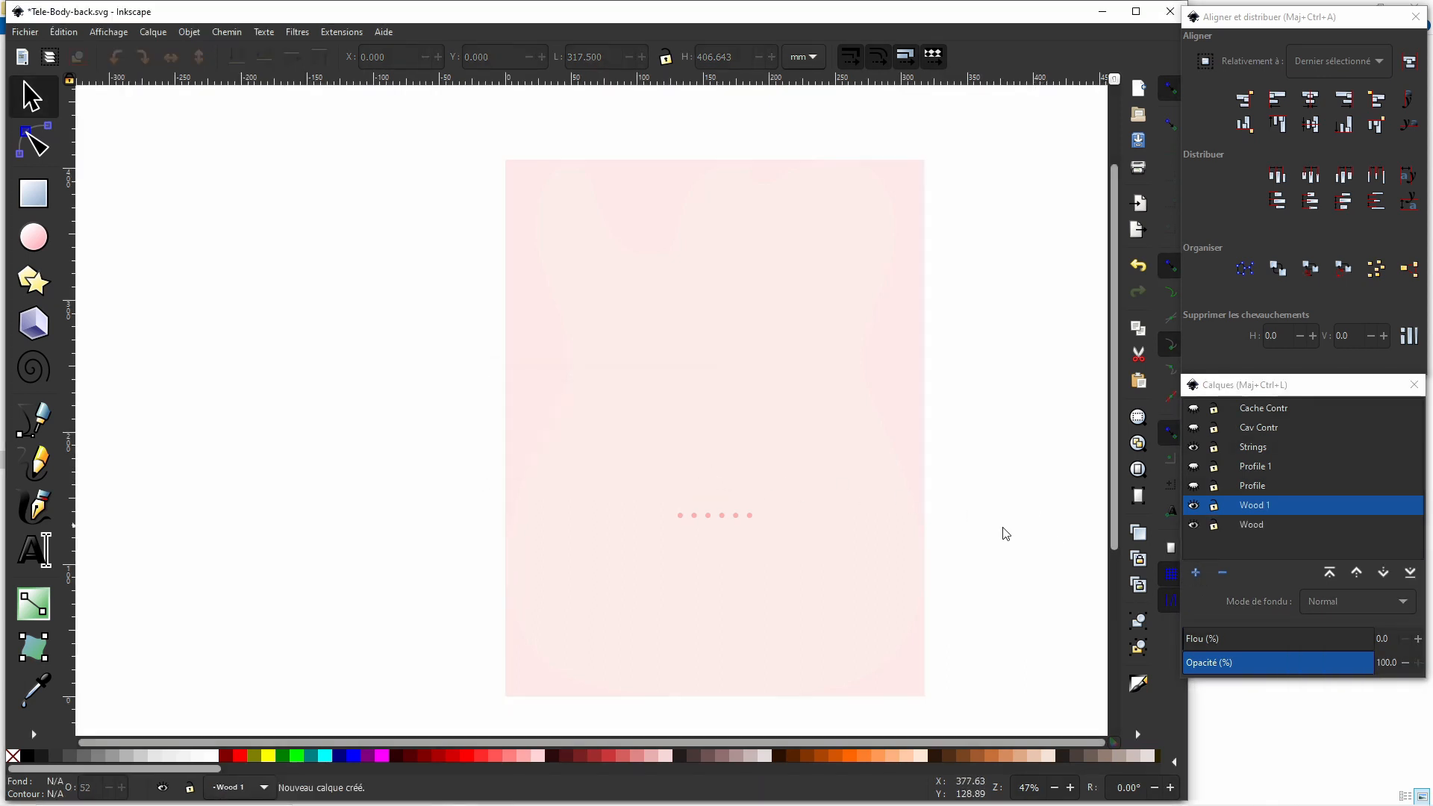
Move the group containing the string holes from the Wood layer to the Wood 1 layer.
click(918, 561)
right_click(918, 563)
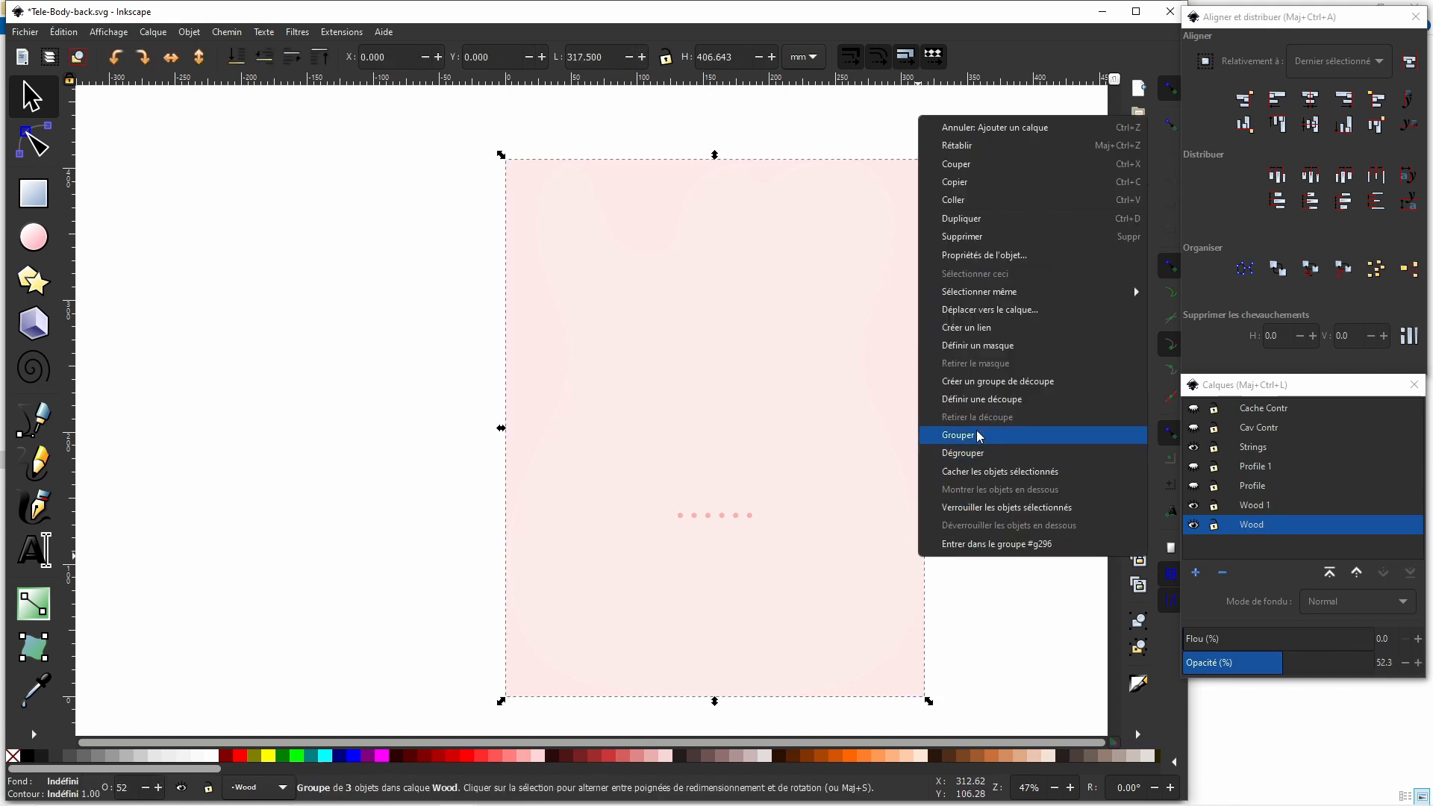
click(1003, 310)
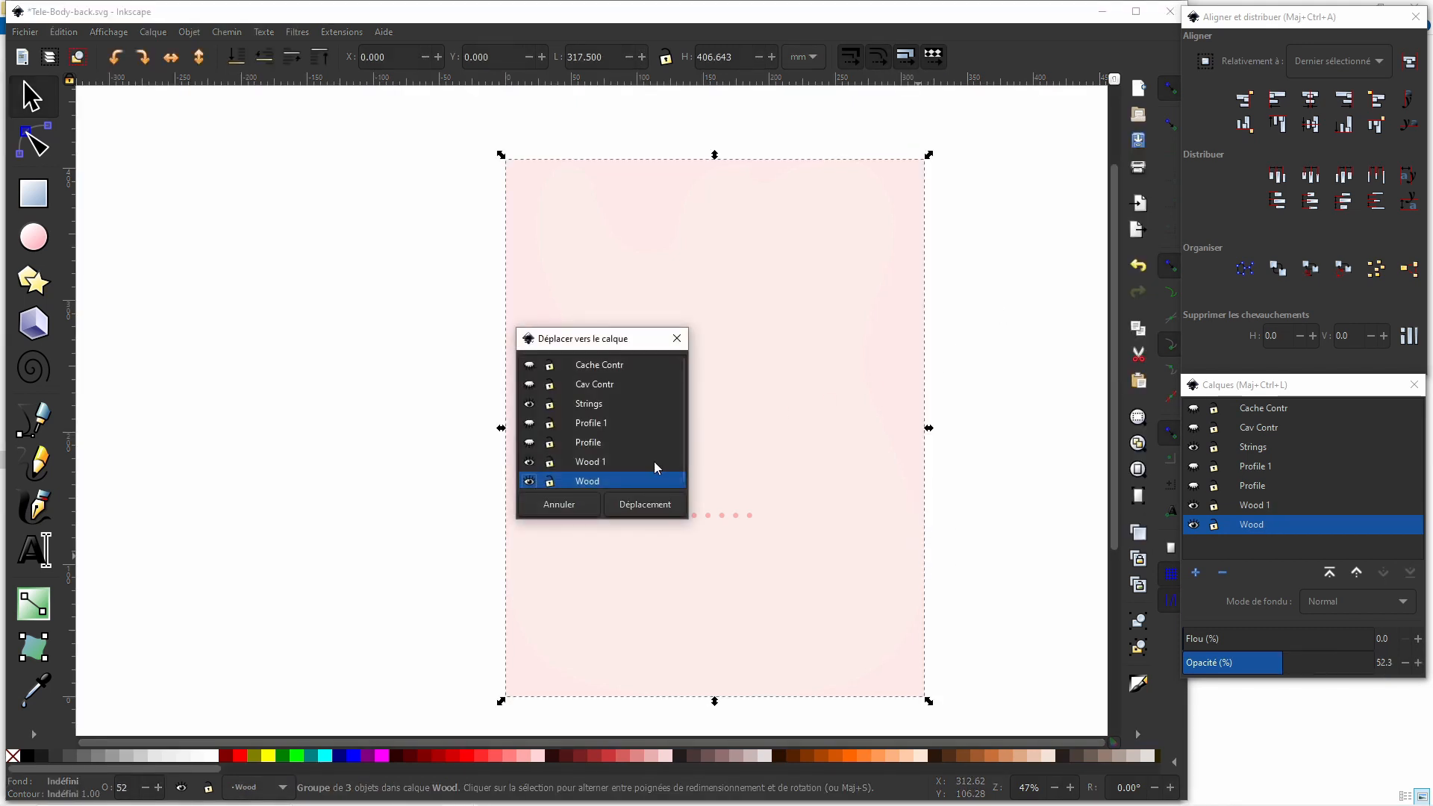
click(599, 462)
click(654, 507)
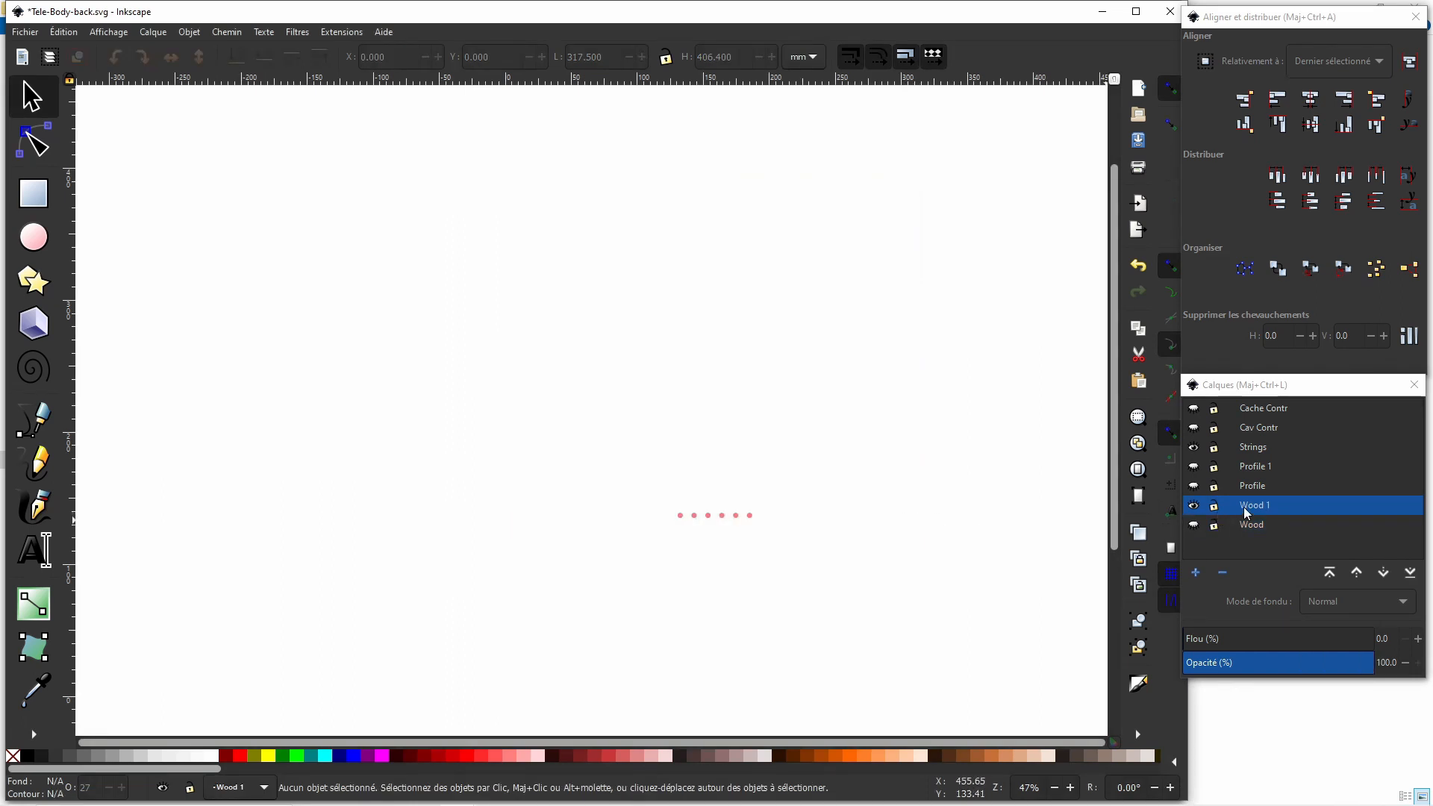
Delete the empty Strings layer above Profile 1.
click(1194, 447)
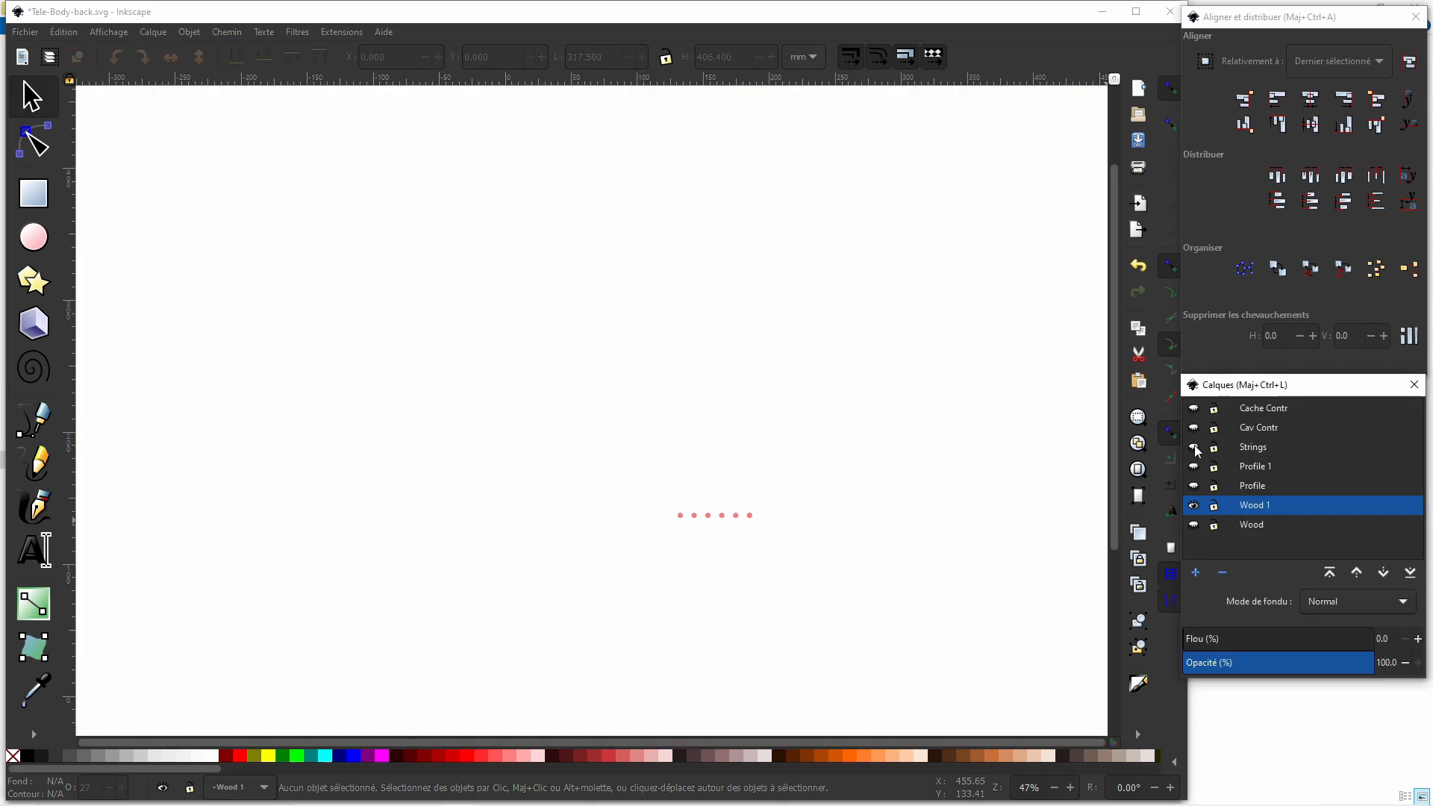
click(1245, 447)
click(1223, 572)
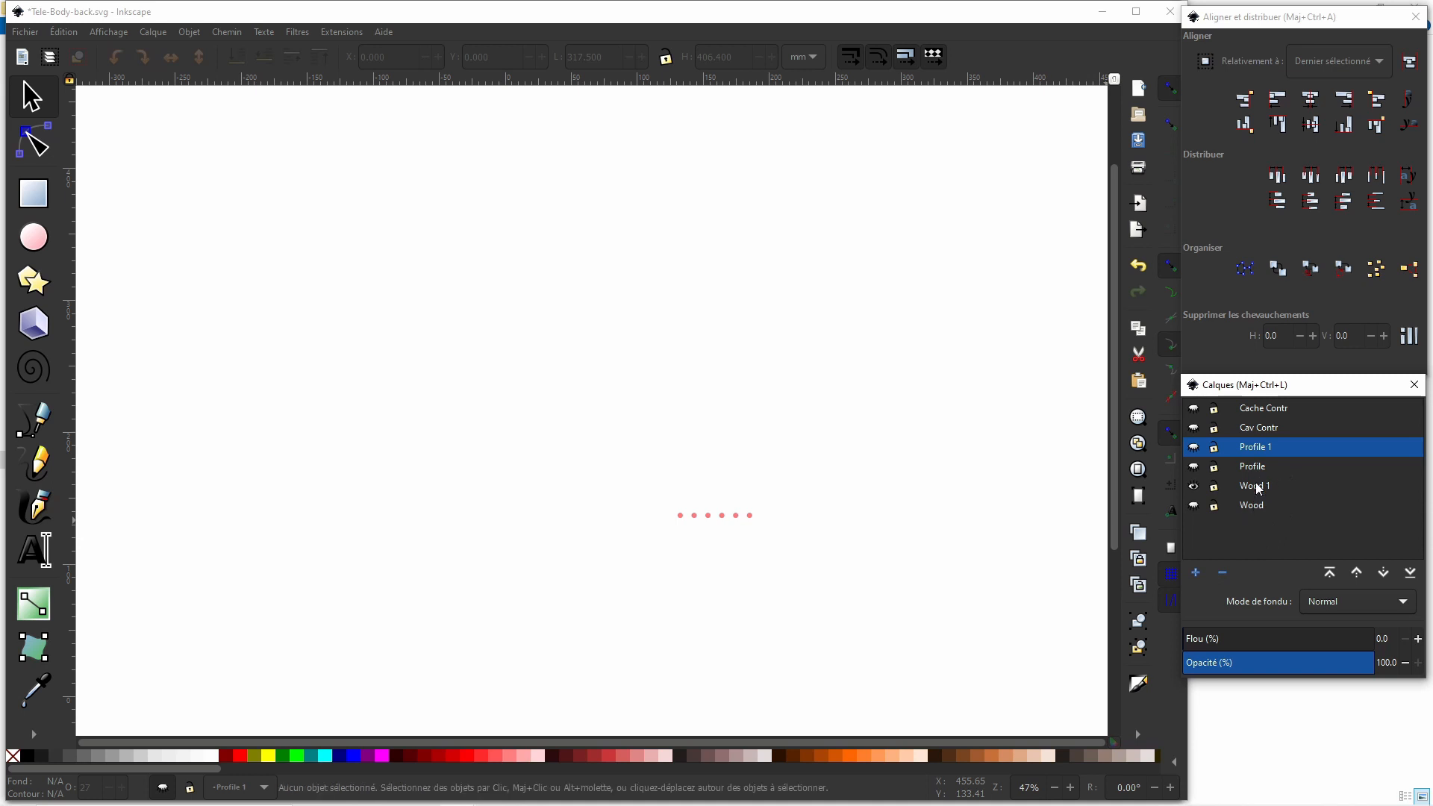
Rename the Wood 1 layer to Strings and check its contents by toggling its visibility.
click(1259, 488)
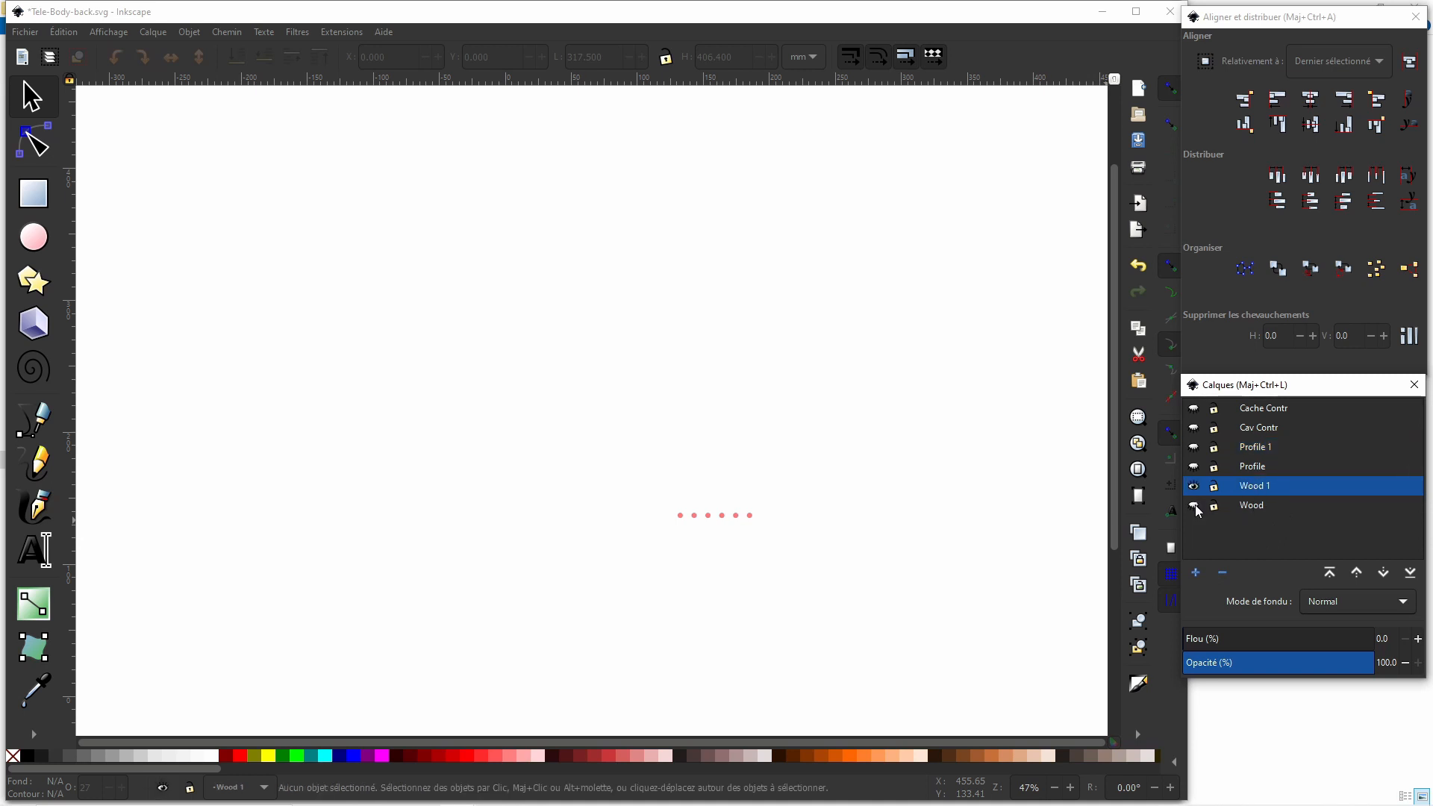
click(1194, 505)
click(1194, 506)
double_click(1254, 486)
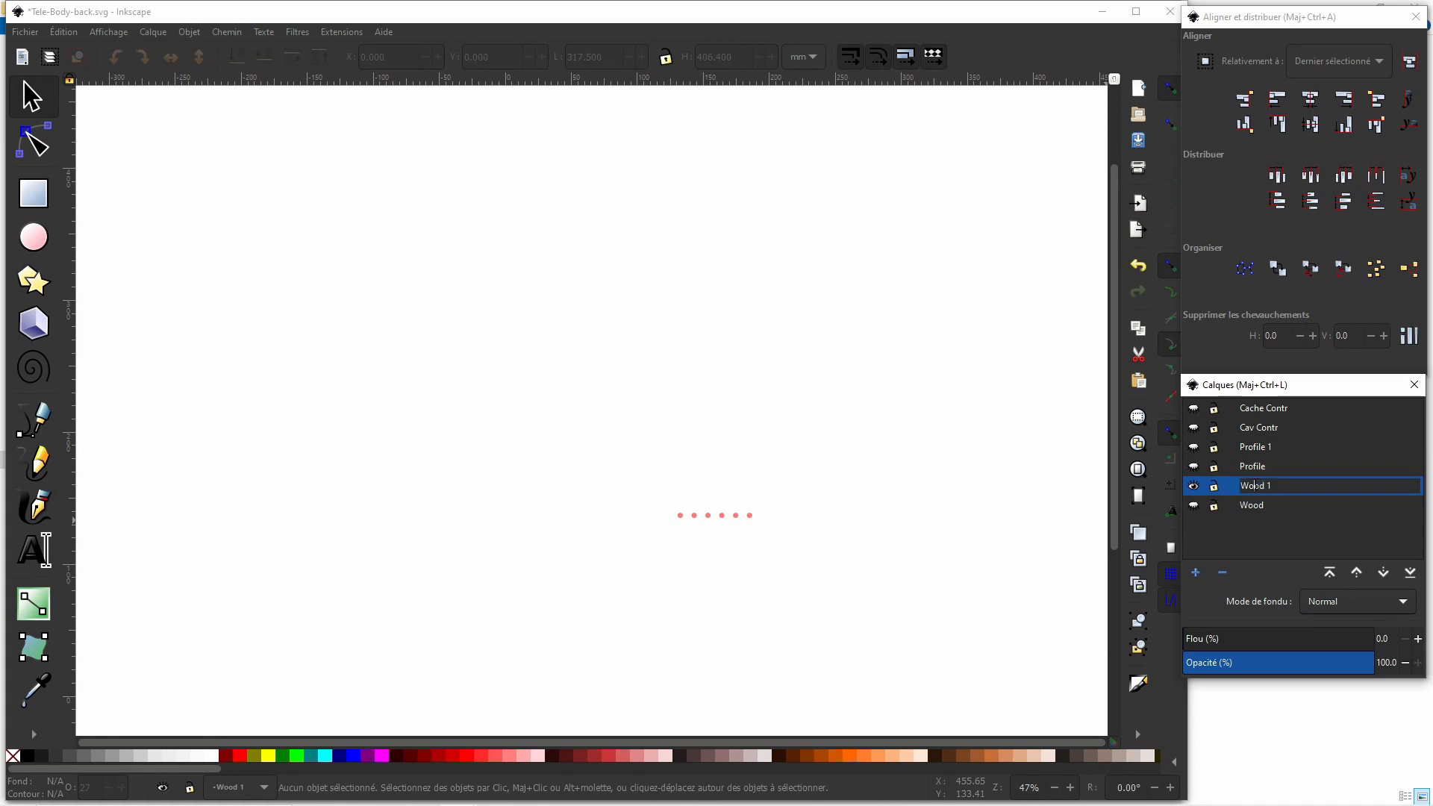
drag(1276, 484, 1243, 478)
key(BackSpace)
text(Strings)
key(Return)
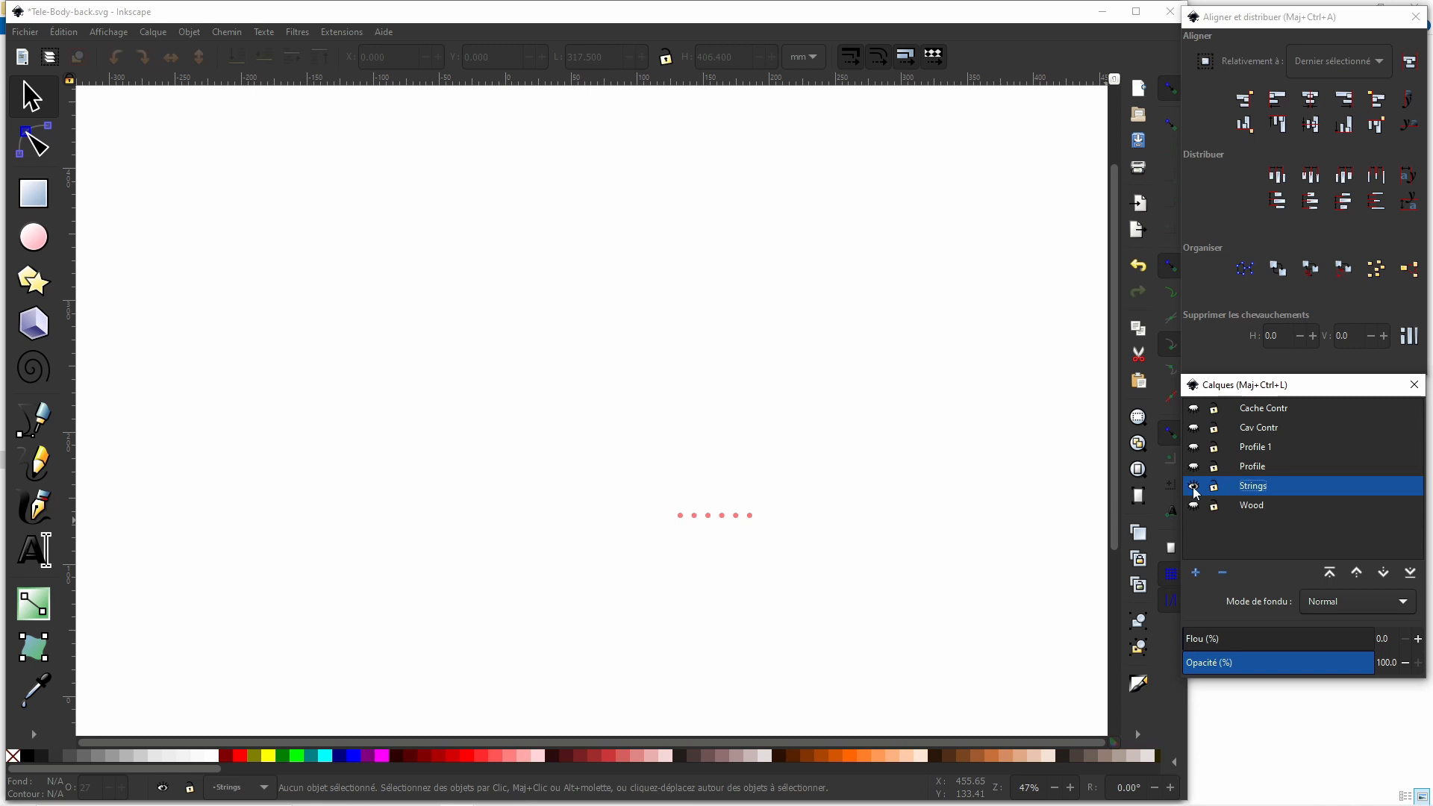
click(1193, 488)
click(1194, 487)
ctrl+scroll(814, 558, up, 2)
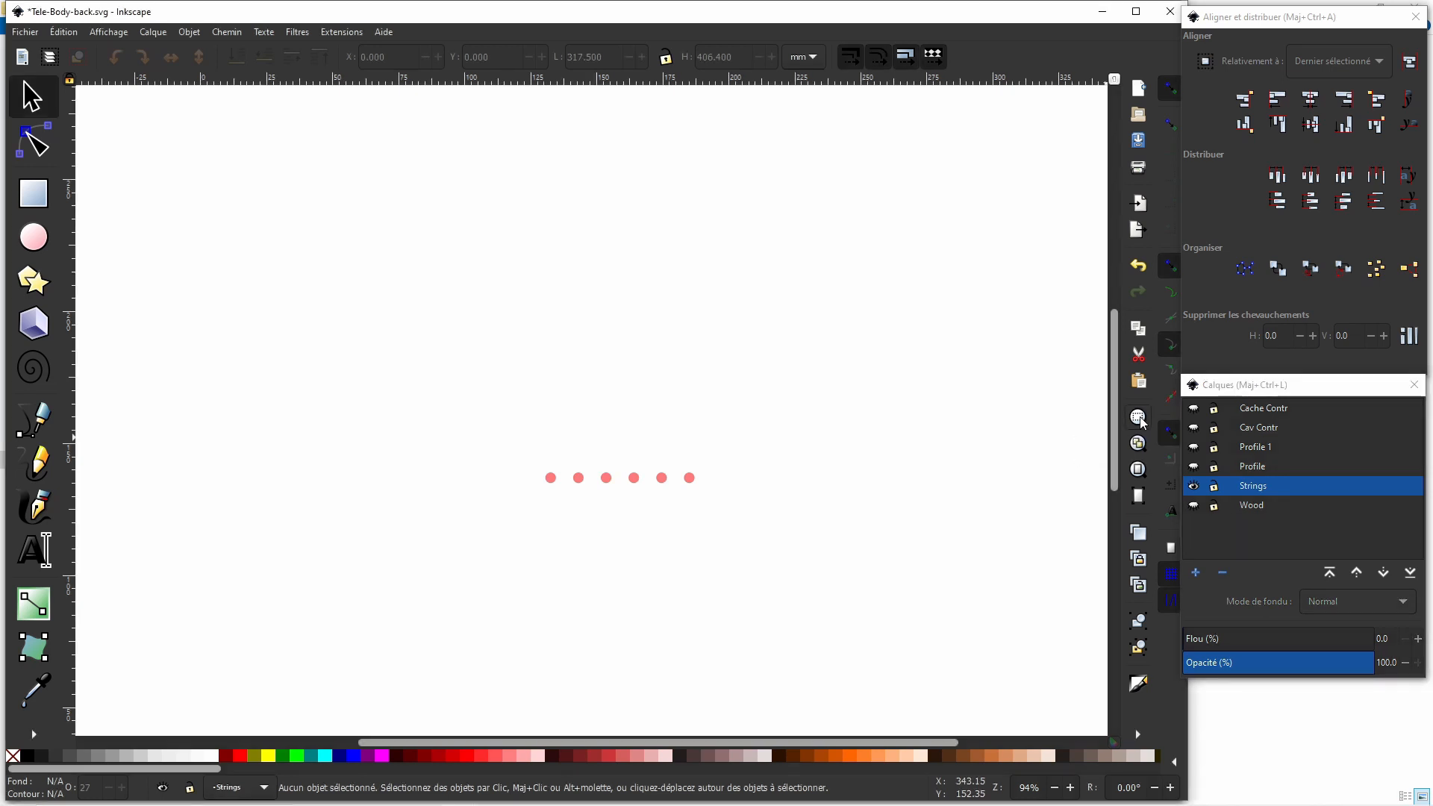
Ungroup the row of six red string-hole circles on the Strings layer.
click(690, 481)
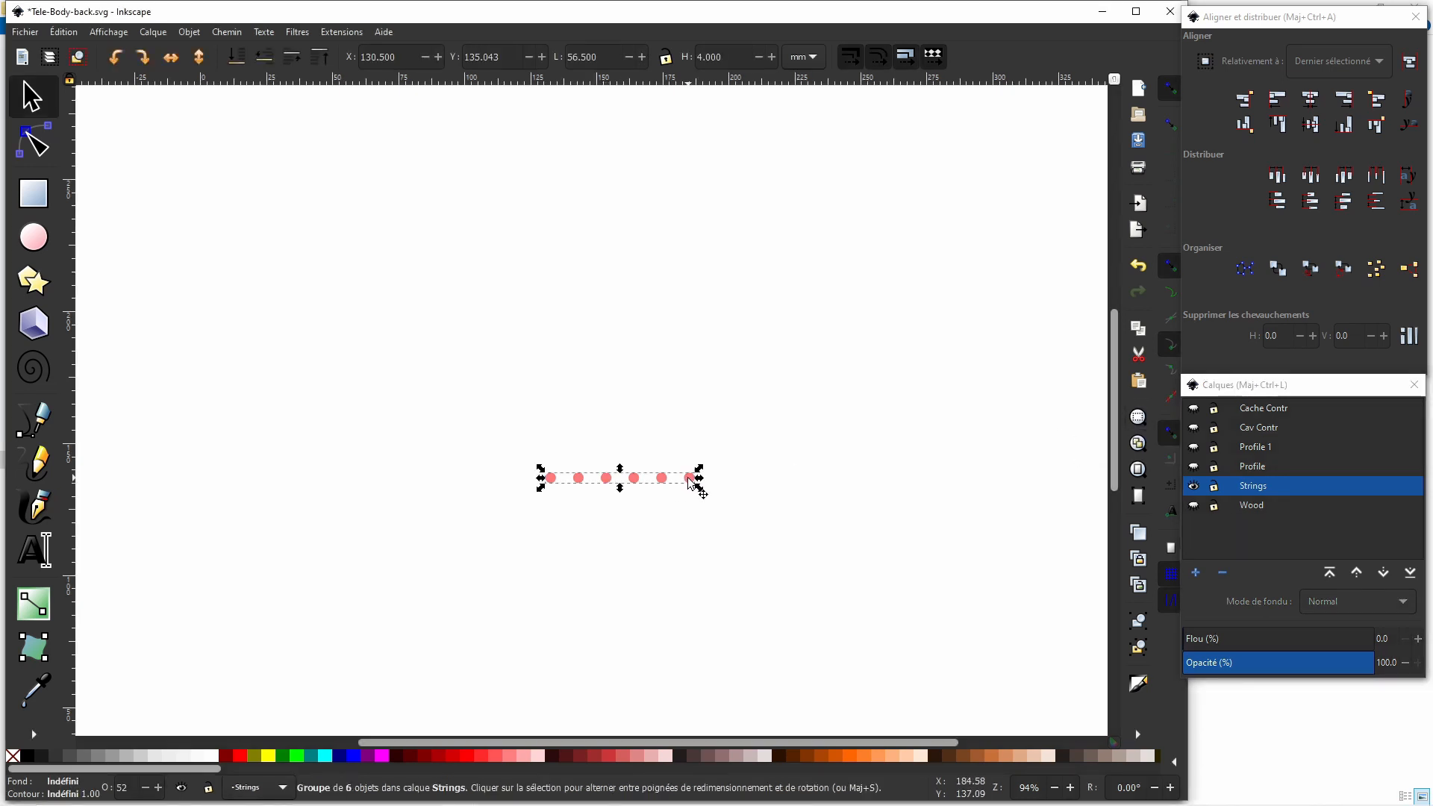
click(1135, 418)
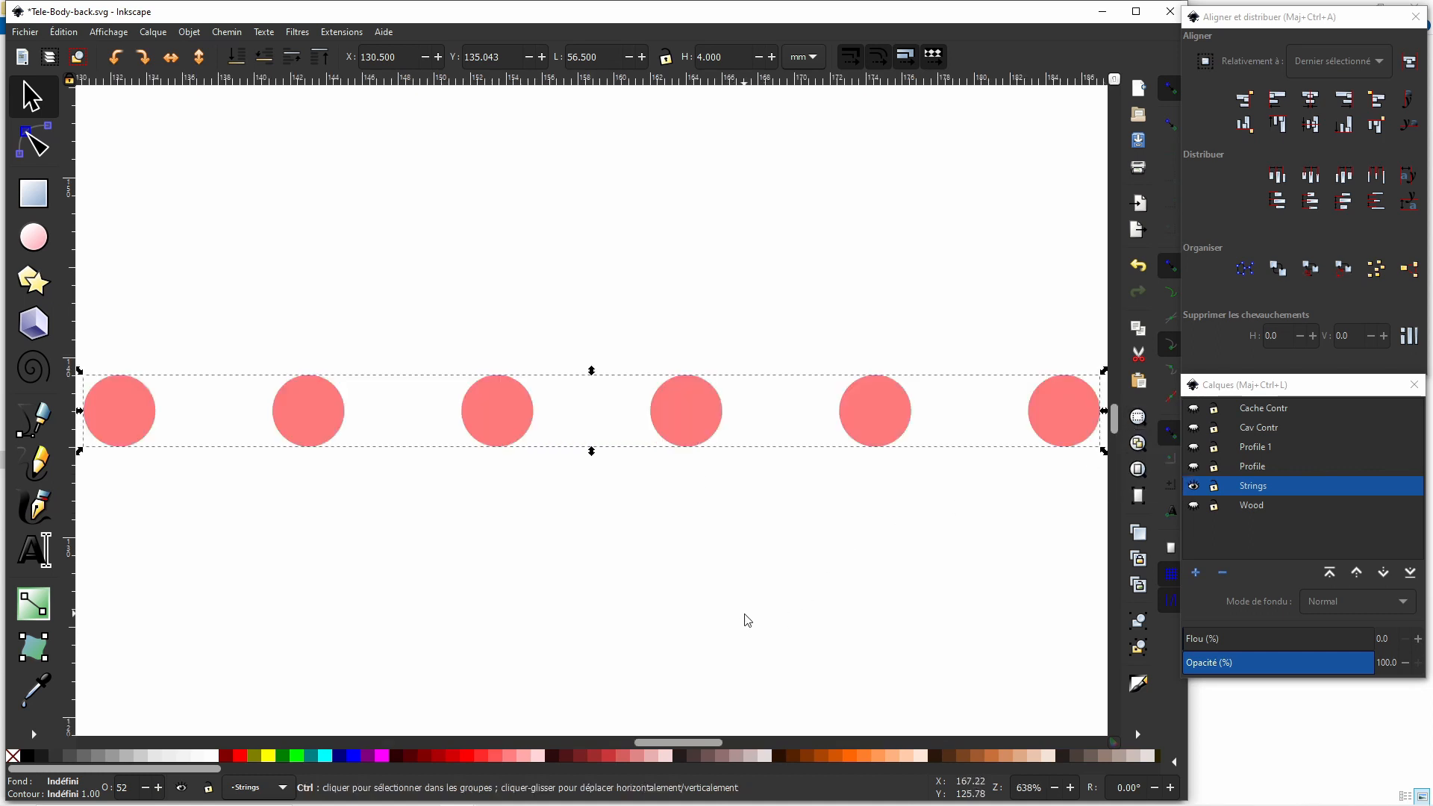
ctrl+scroll(746, 619, down, 1)
key(3)
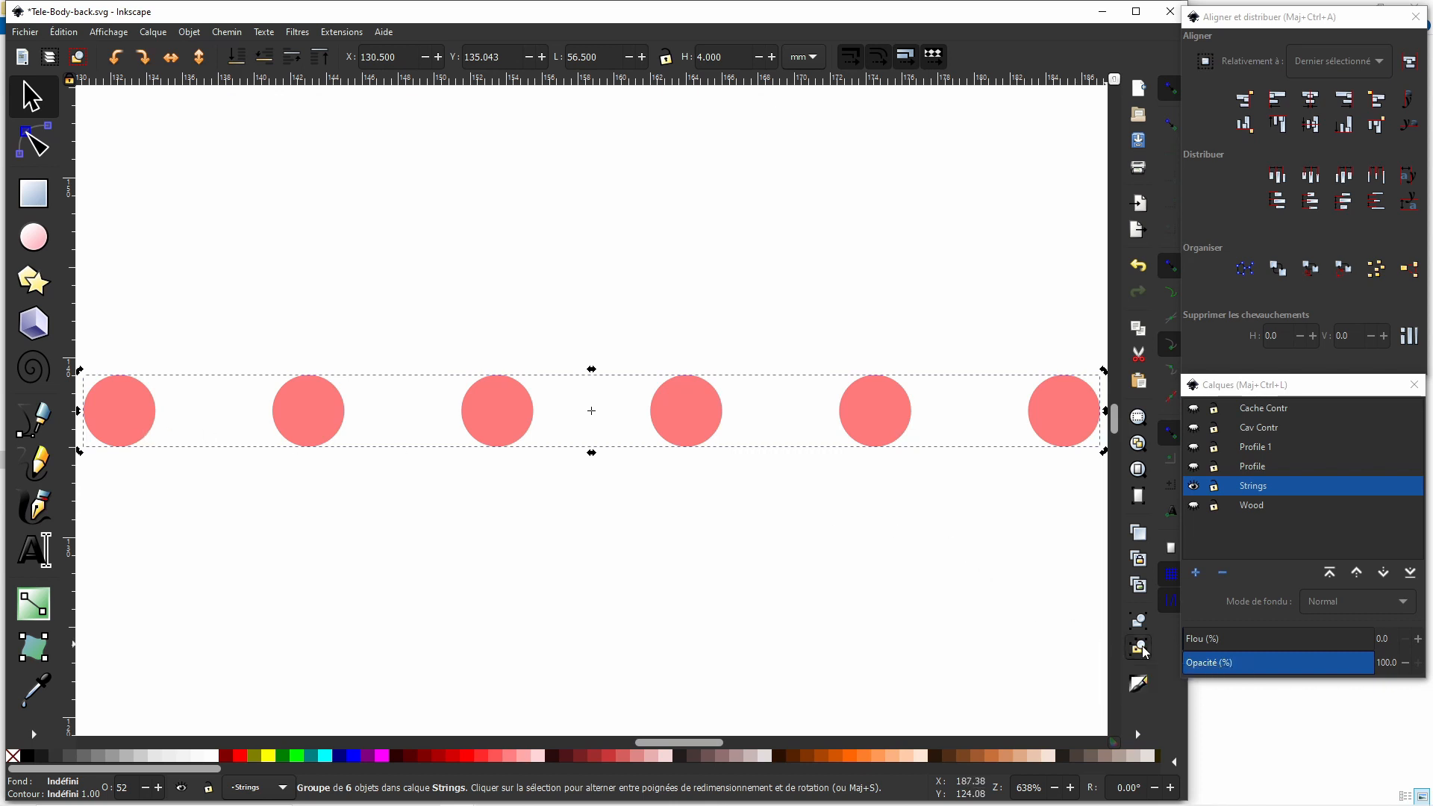
click(1142, 649)
click(403, 572)
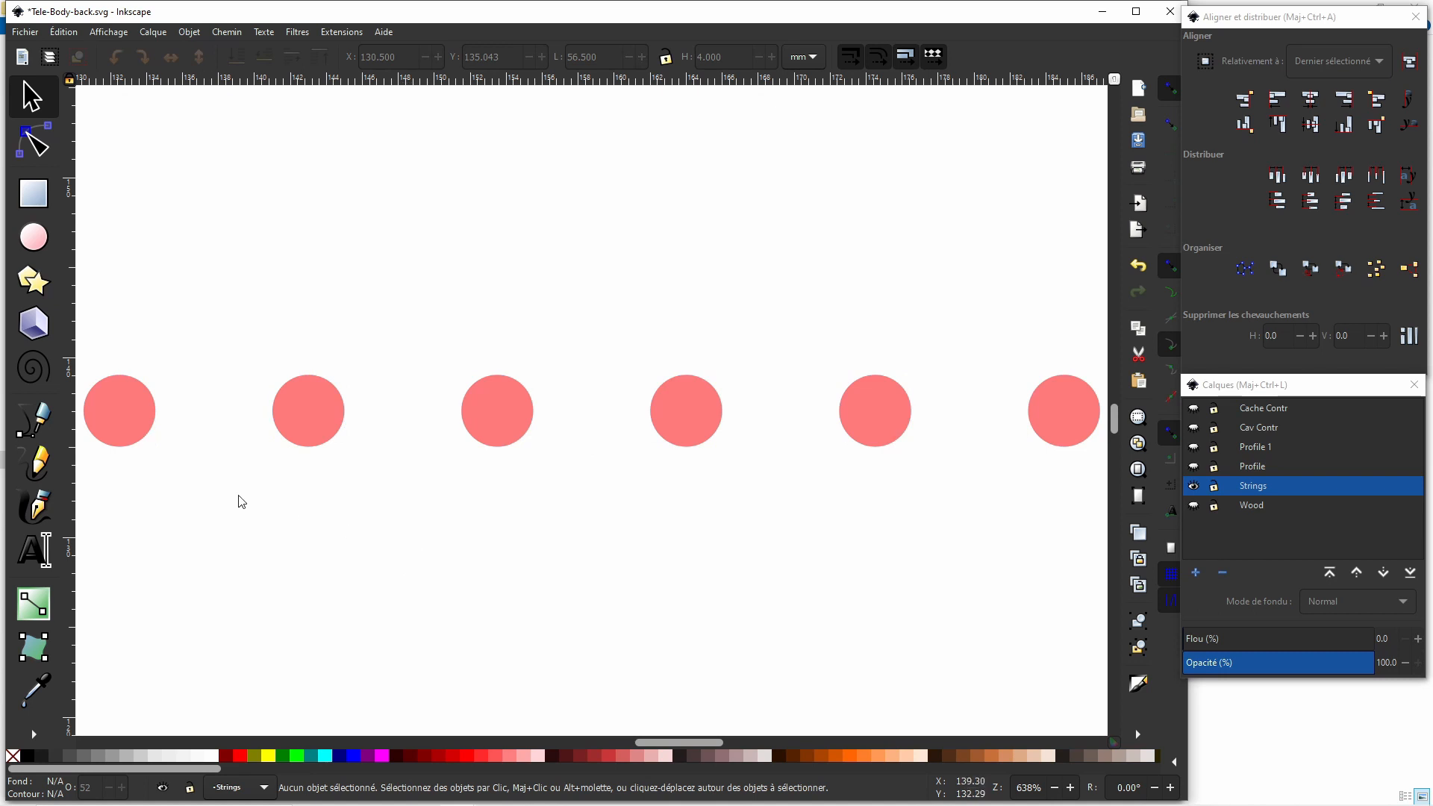
Duplicate the first red circle in the row and fill the copy with cyan.
click(144, 436)
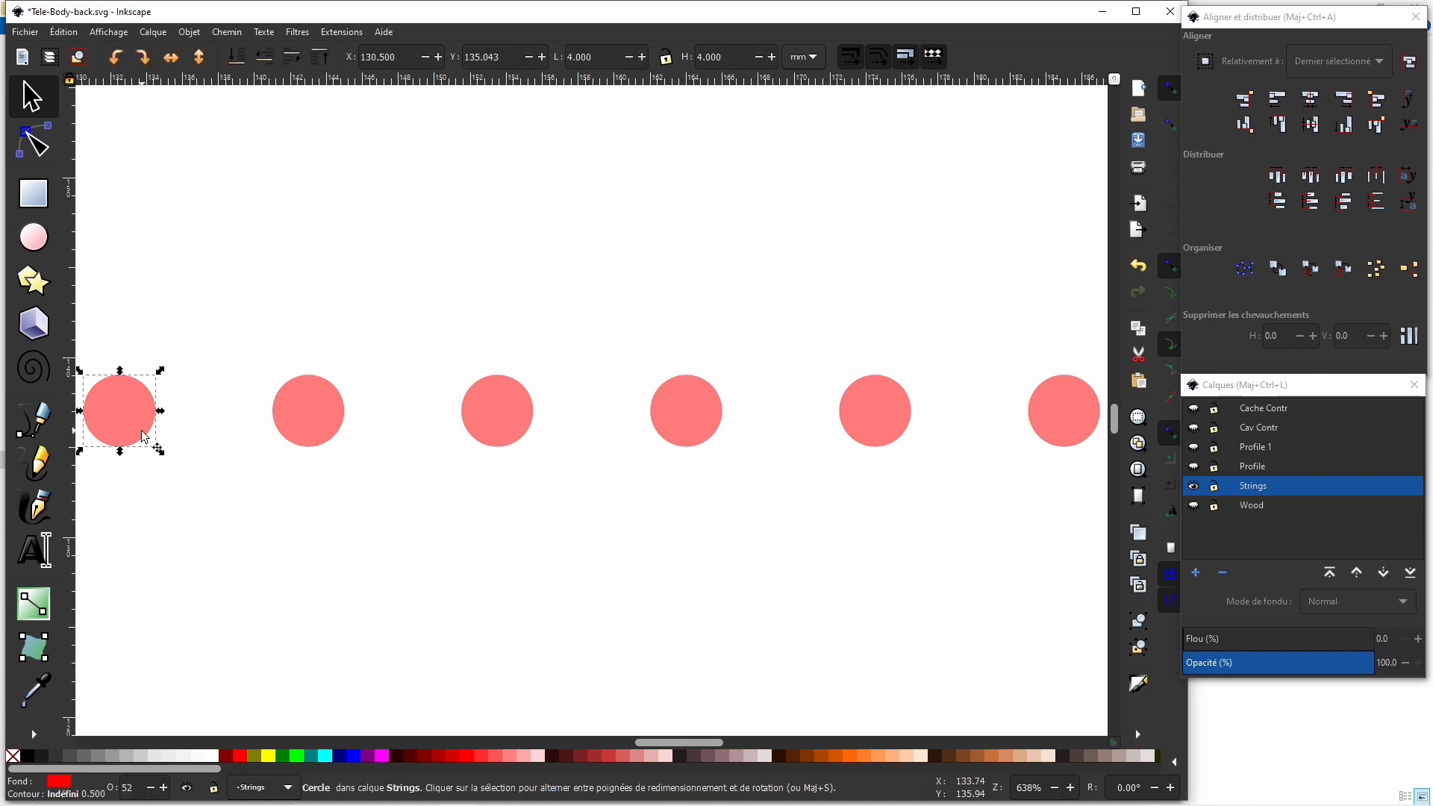
right_click(144, 436)
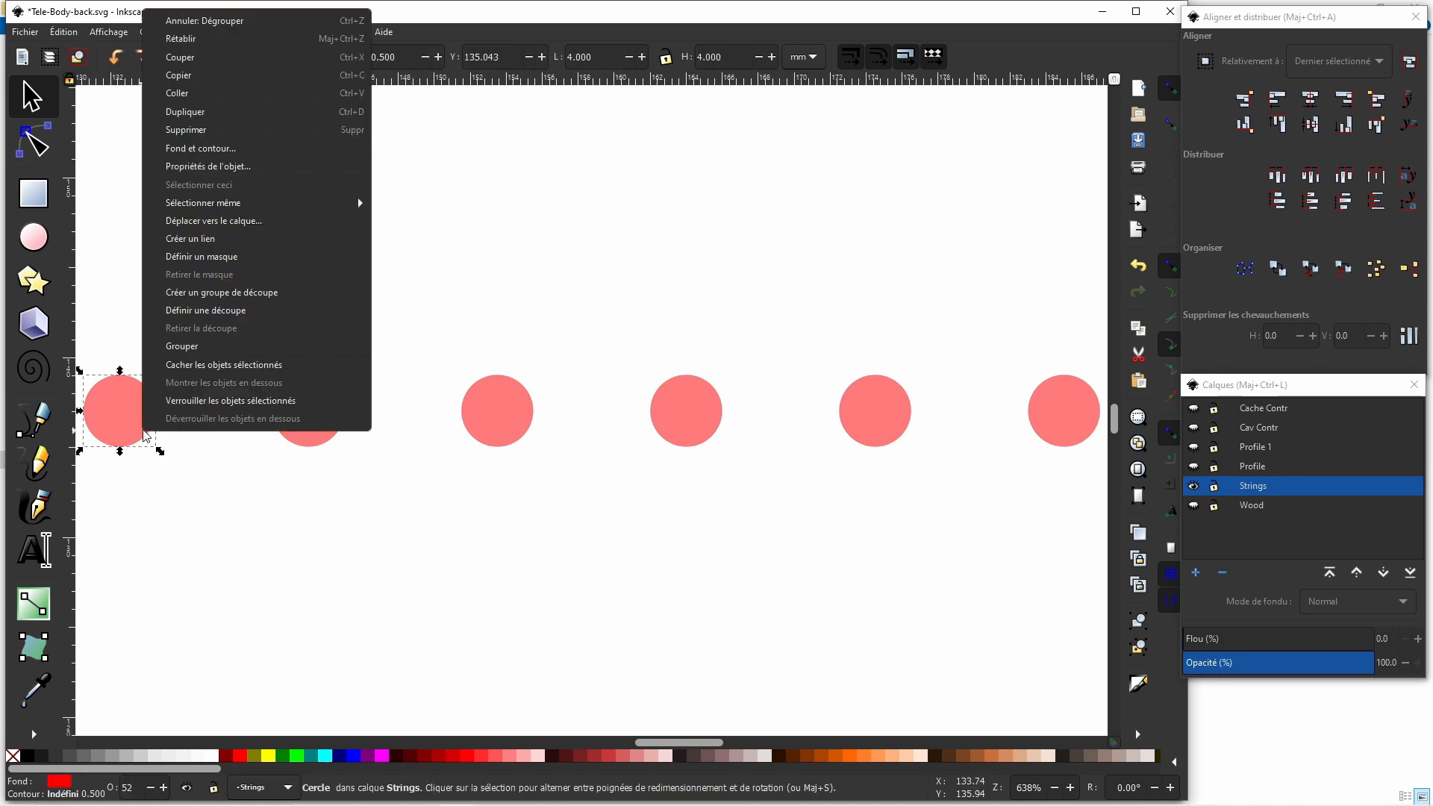
click(214, 116)
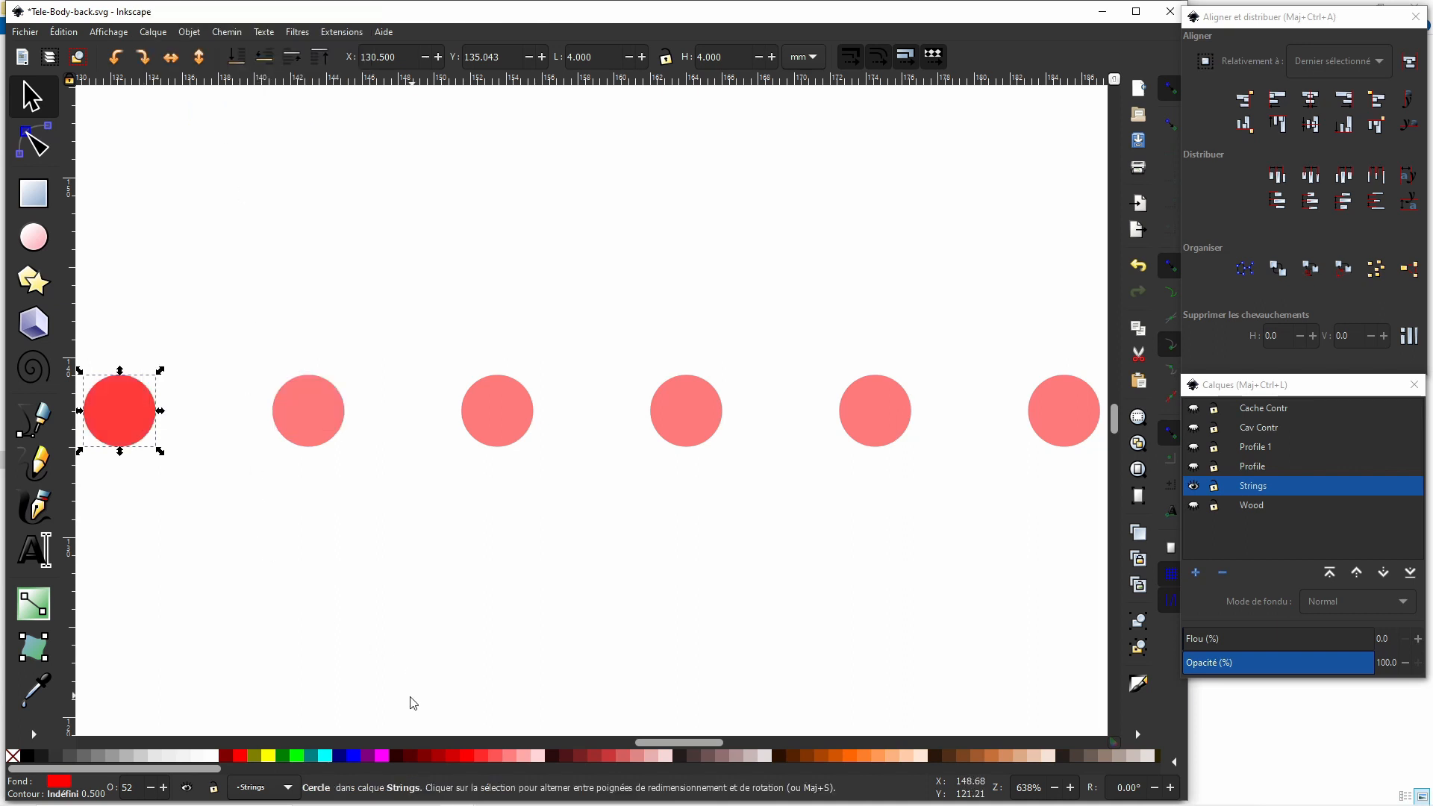
click(326, 756)
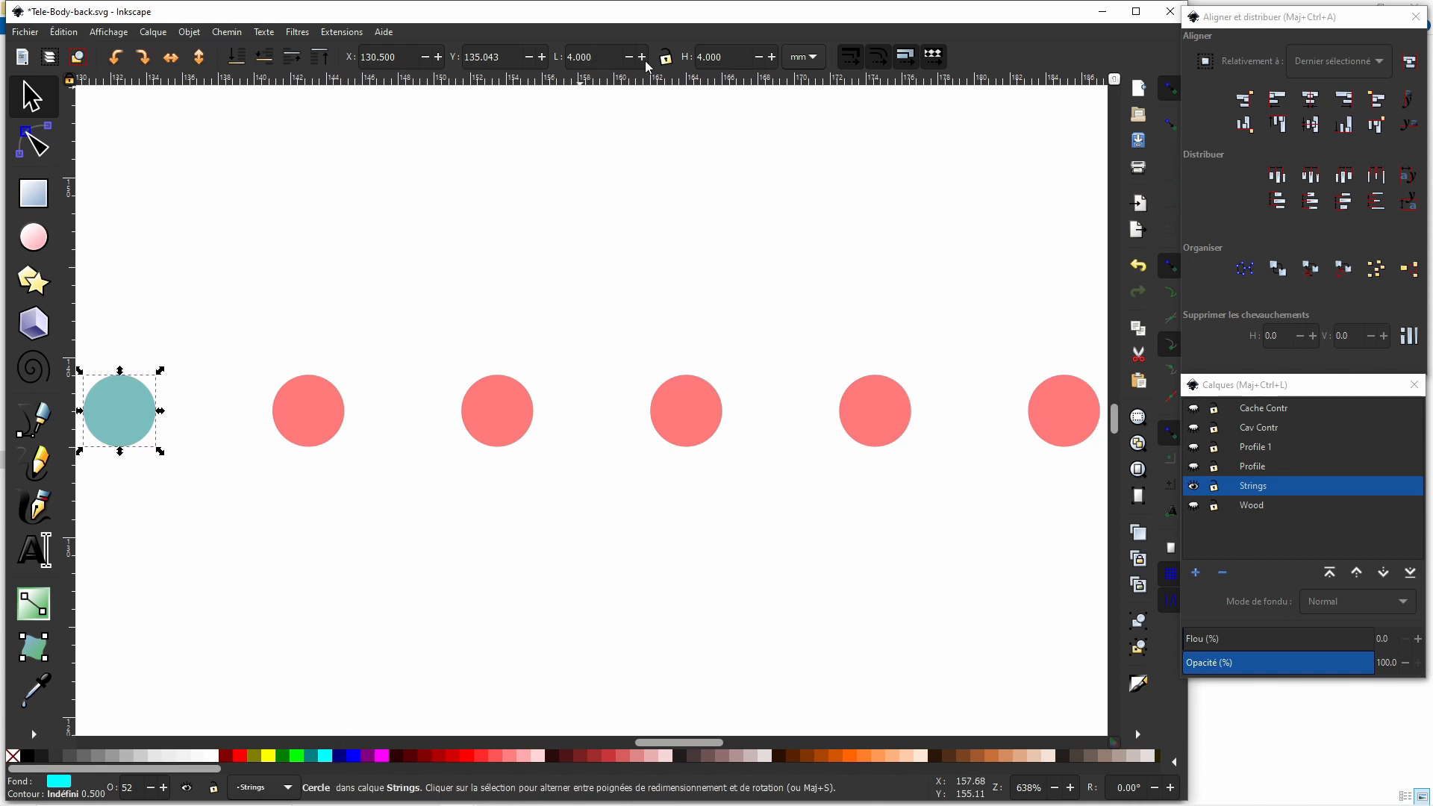
Lock the width-to-height ratio and set the cyan circle's diameter to 3 mm.
click(665, 59)
click(600, 56)
text(3)
key(Return)
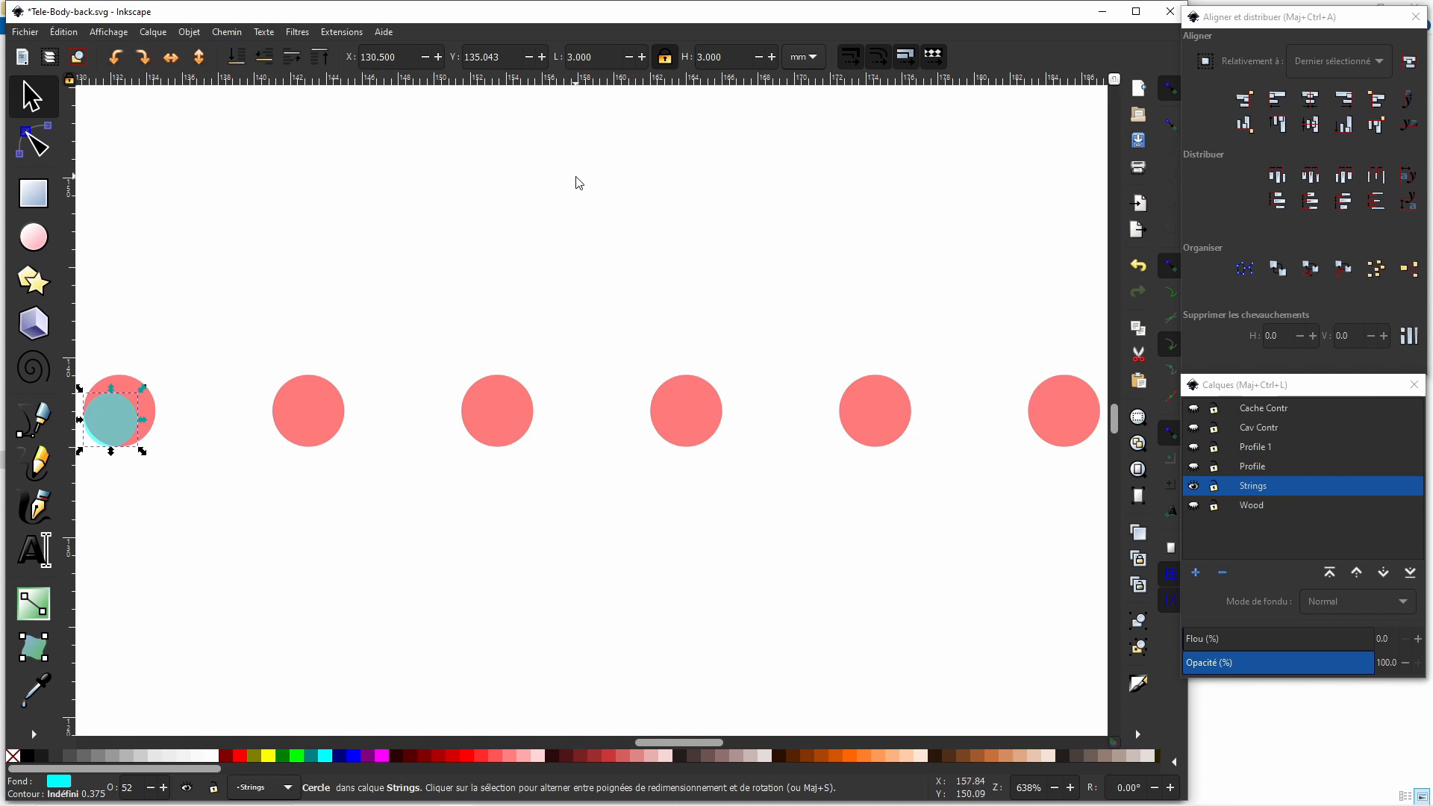
Center the cyan circle horizontally and vertically on the first red circle.
shift+click(138, 384)
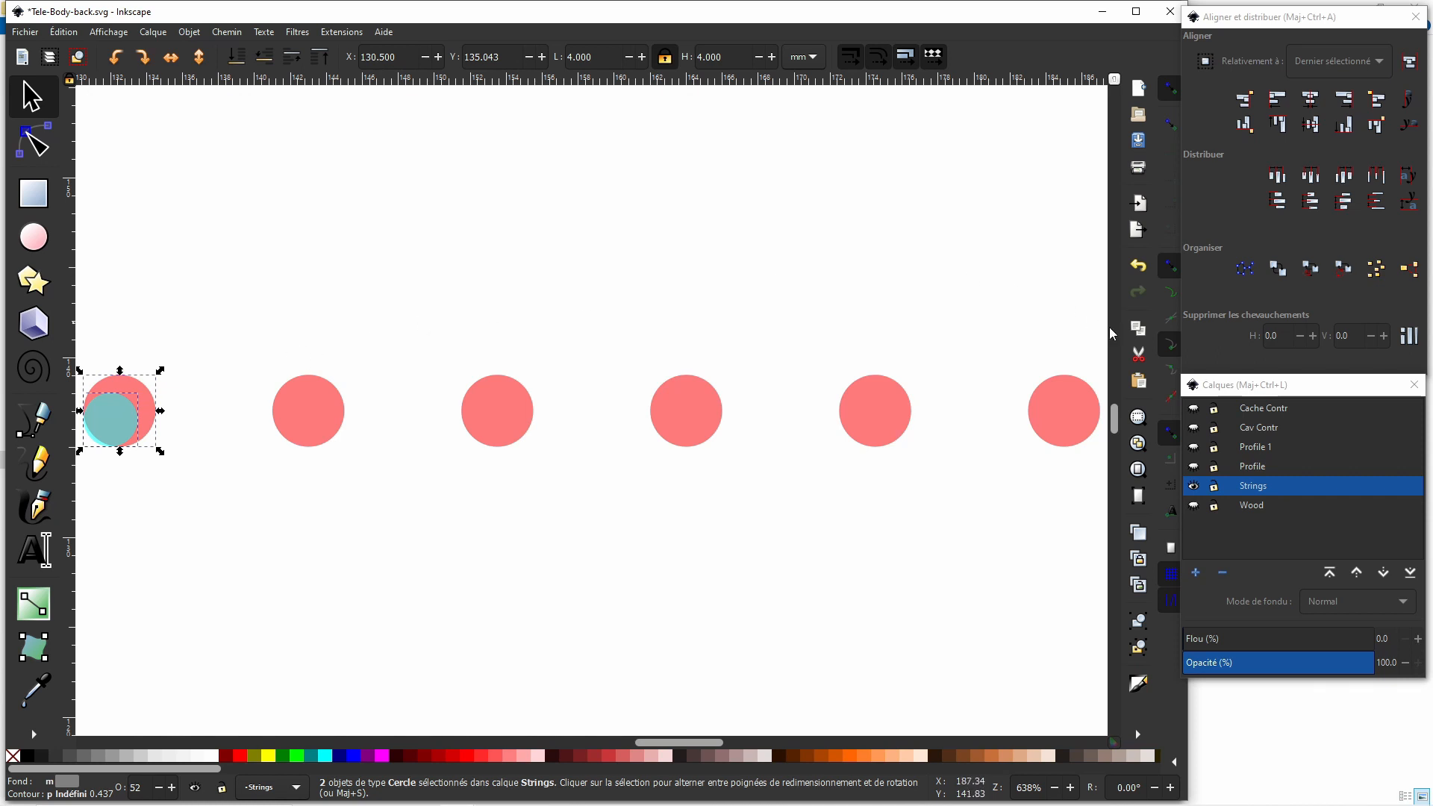
click(1311, 101)
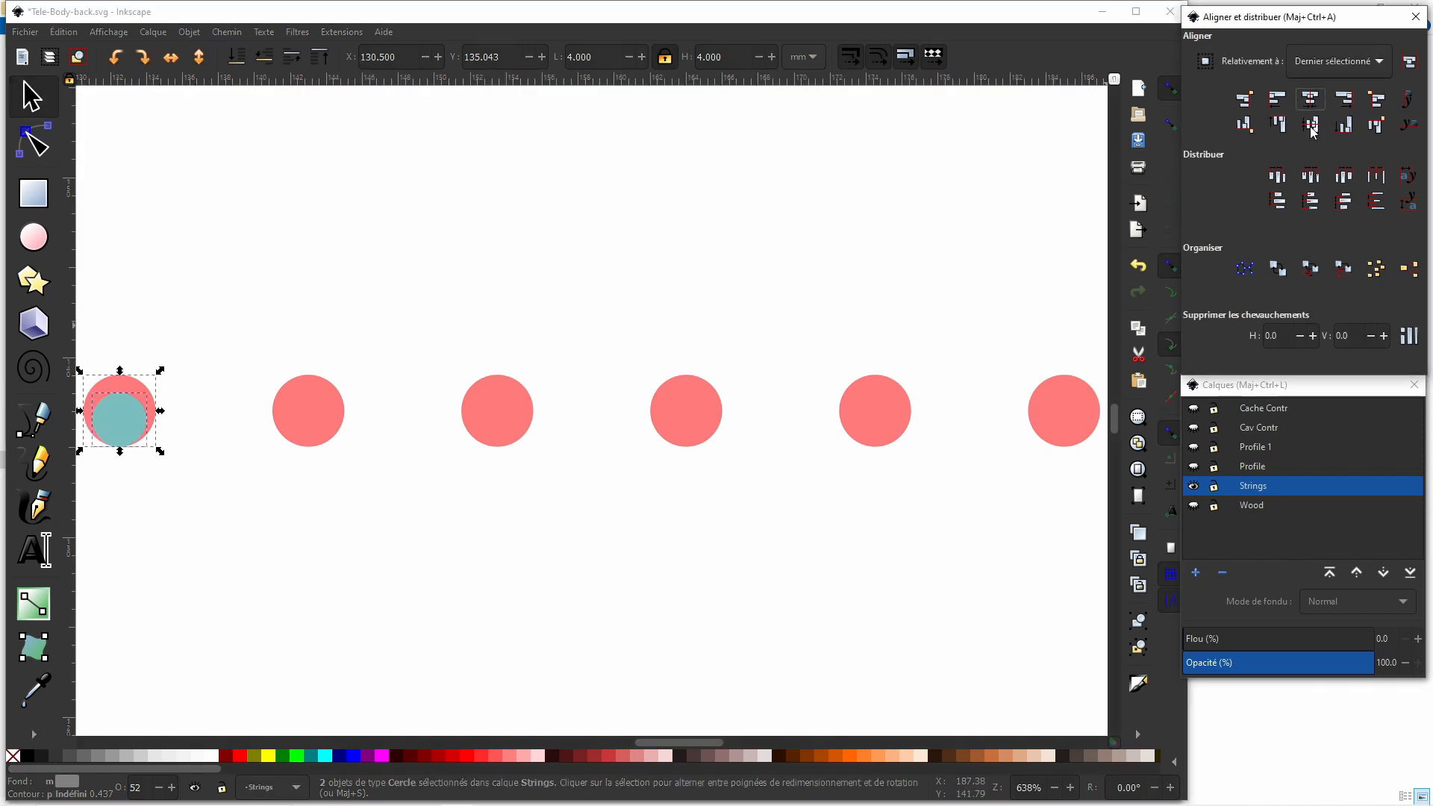
click(1311, 124)
click(552, 343)
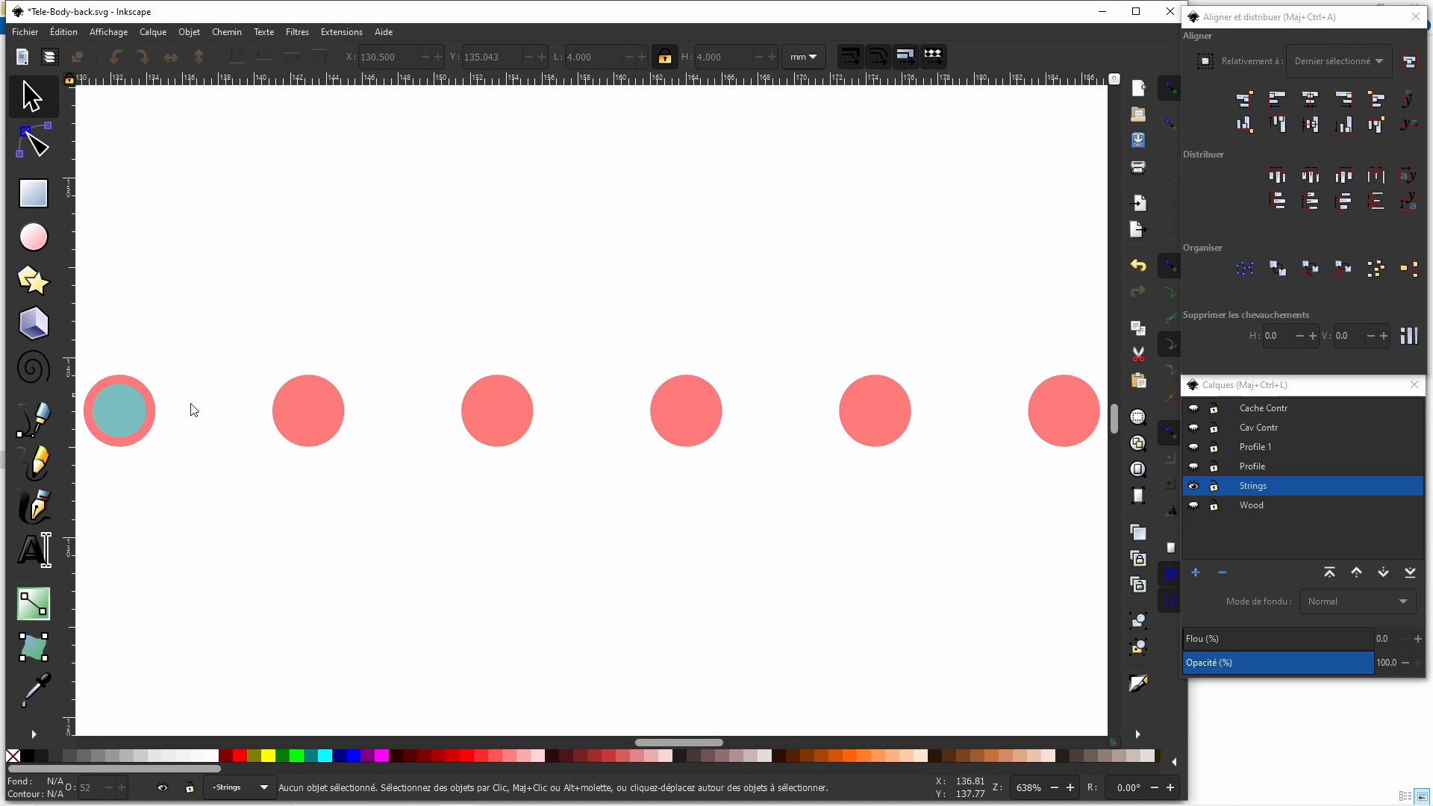
Duplicate the first red circle again and fill the copy with bright green.
click(148, 432)
right_click(150, 435)
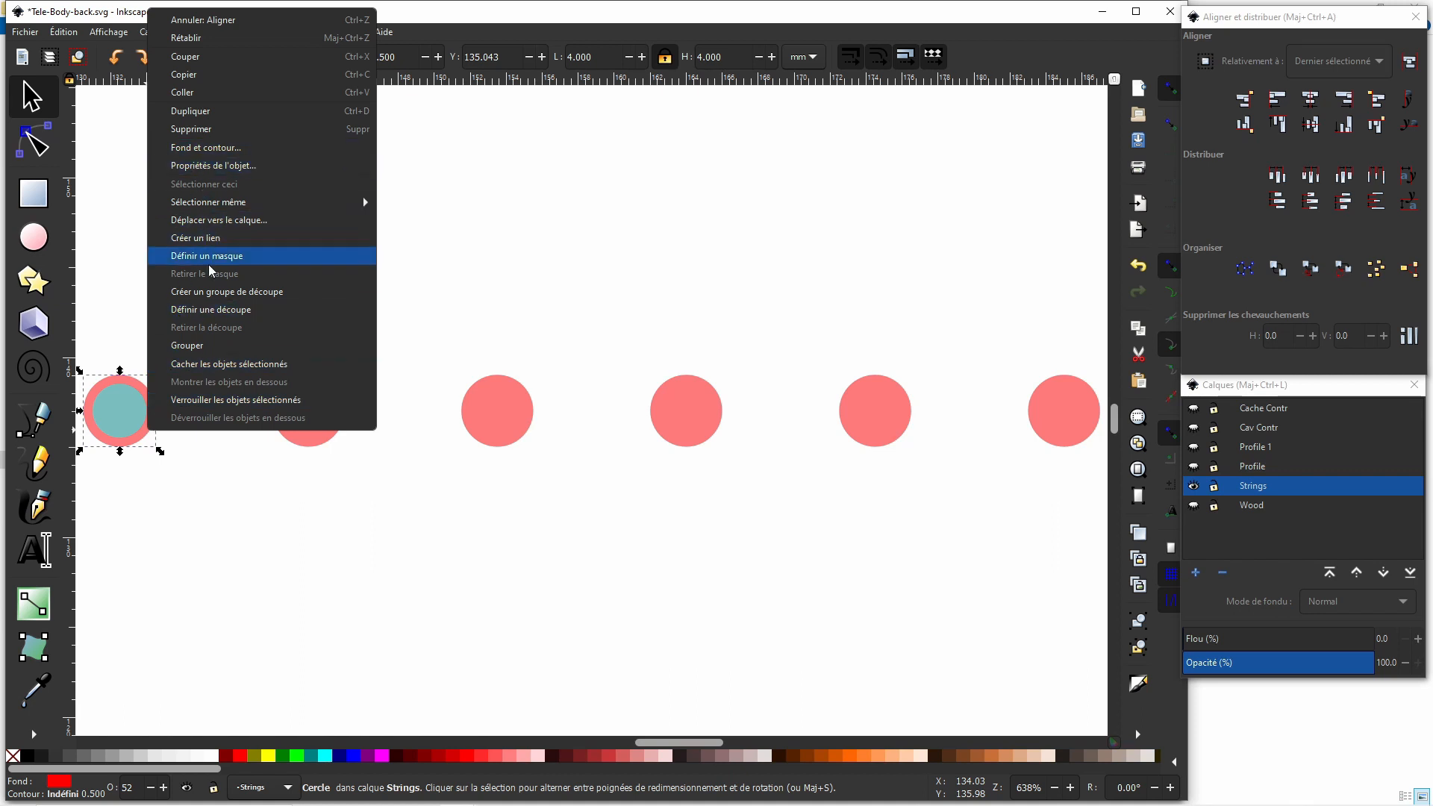
click(238, 116)
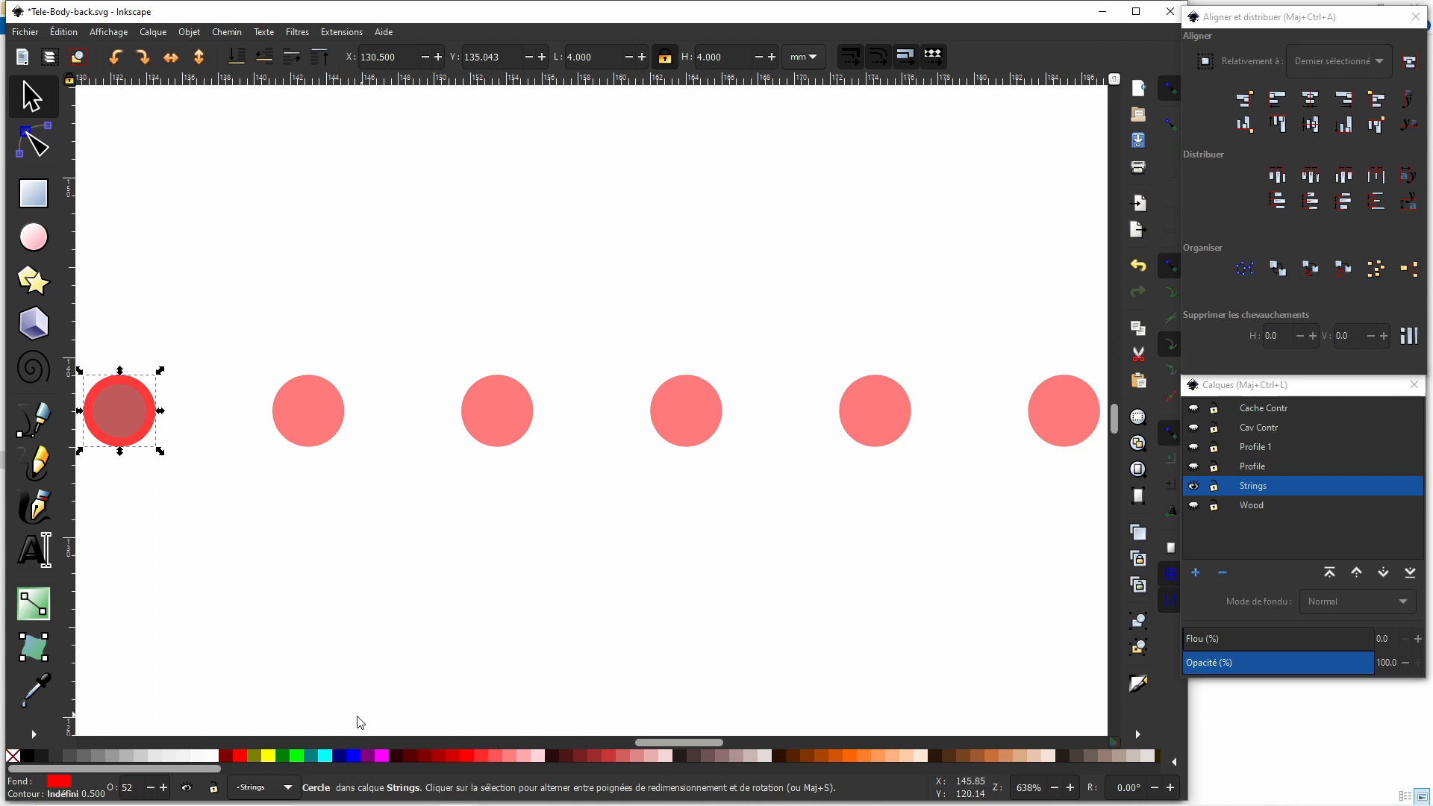
click(297, 755)
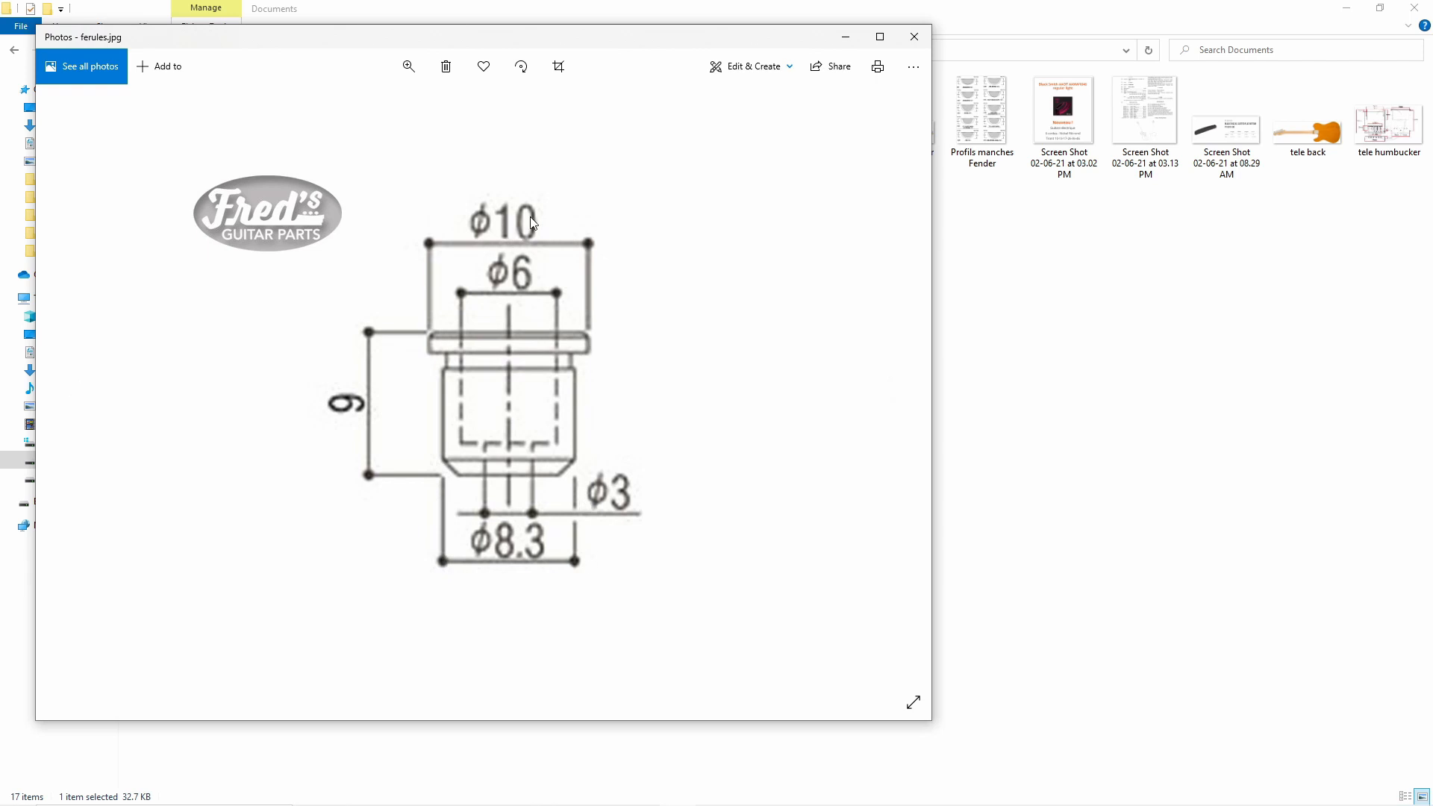
Return from the ferrule reference drawing to Inkscape and set the green circle's diameter to 8.3 mm.
click(846, 39)
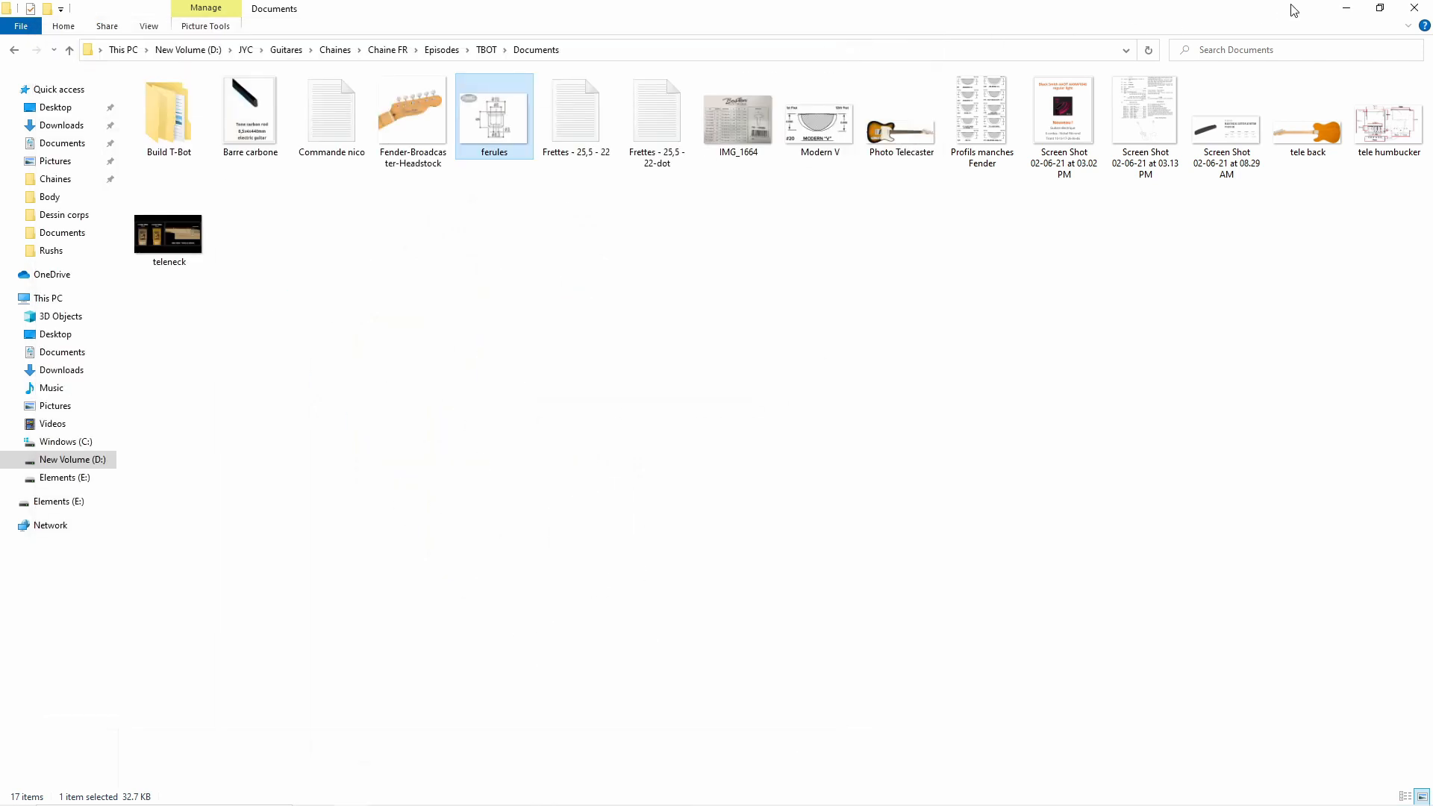
click(1345, 9)
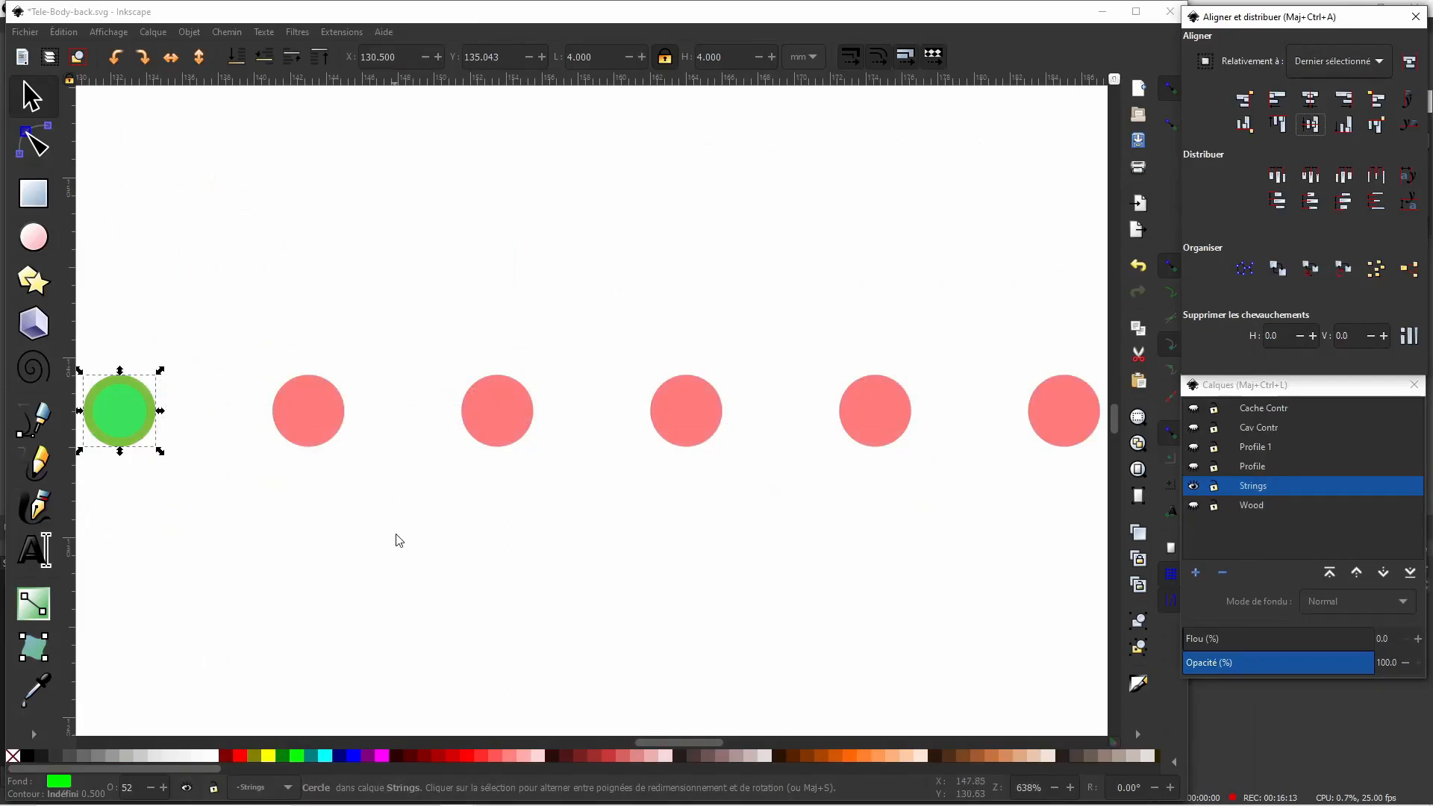
click(601, 54)
text(8)
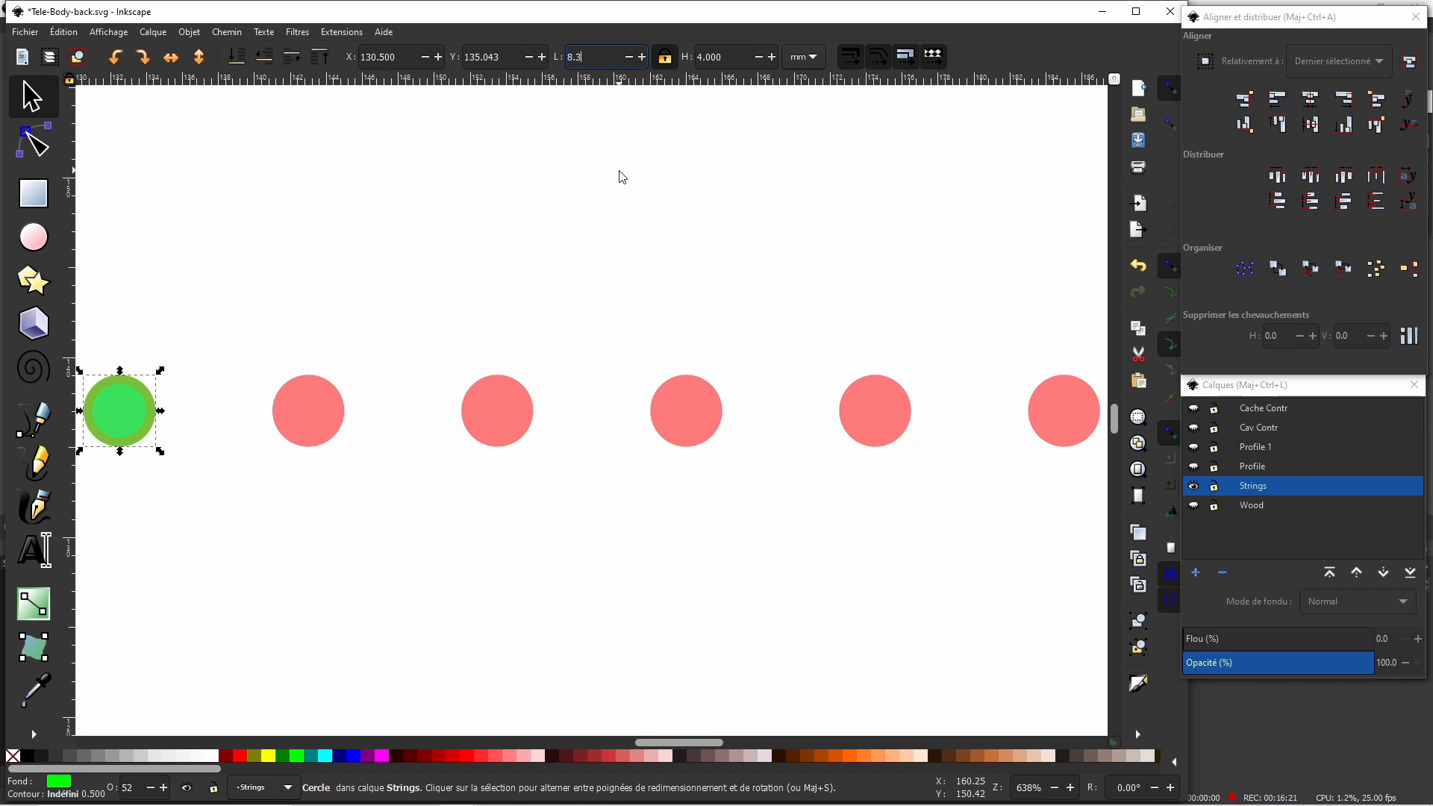
text(.3)
key(Return)
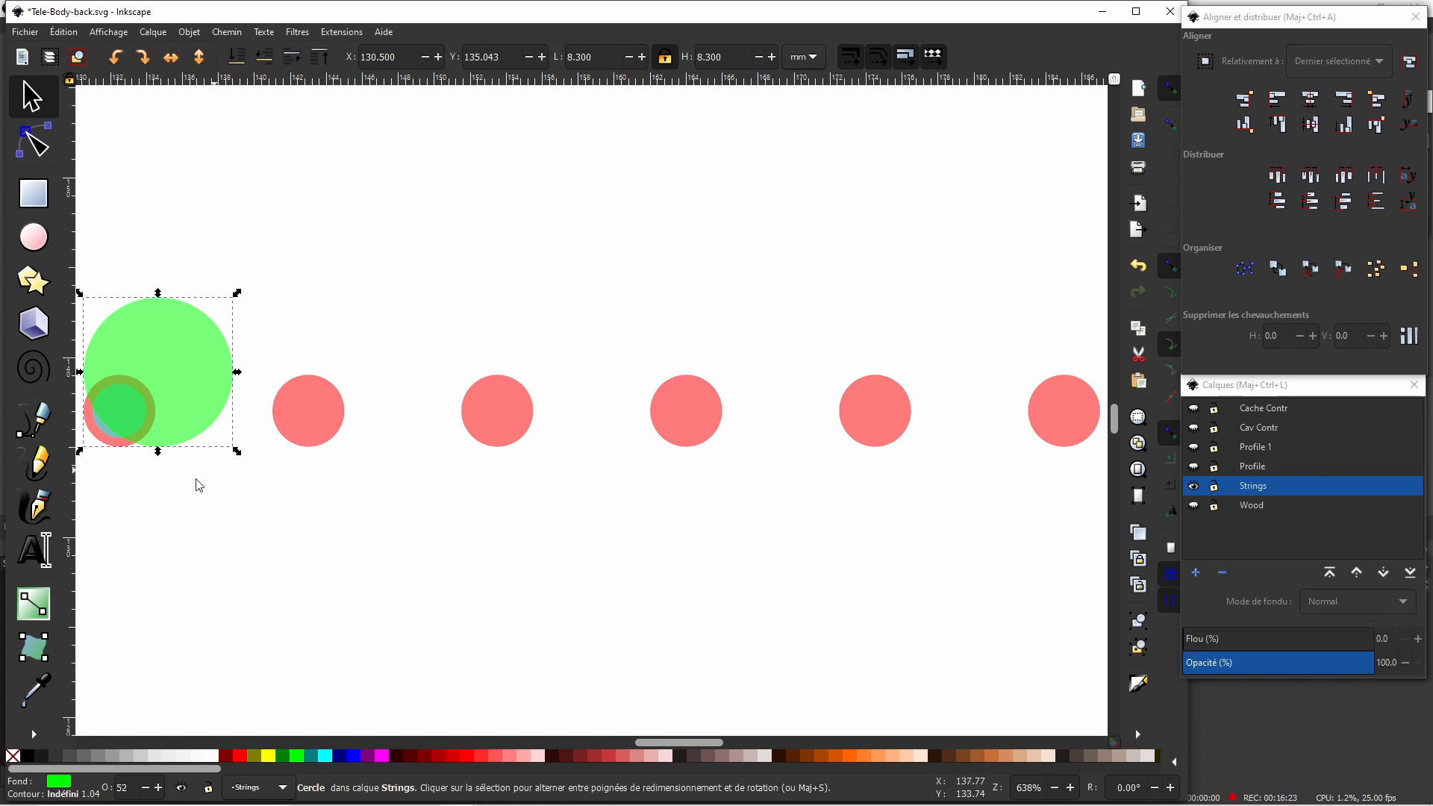
Center the green circle horizontally and vertically on the small cyan circle.
shift+click(112, 445)
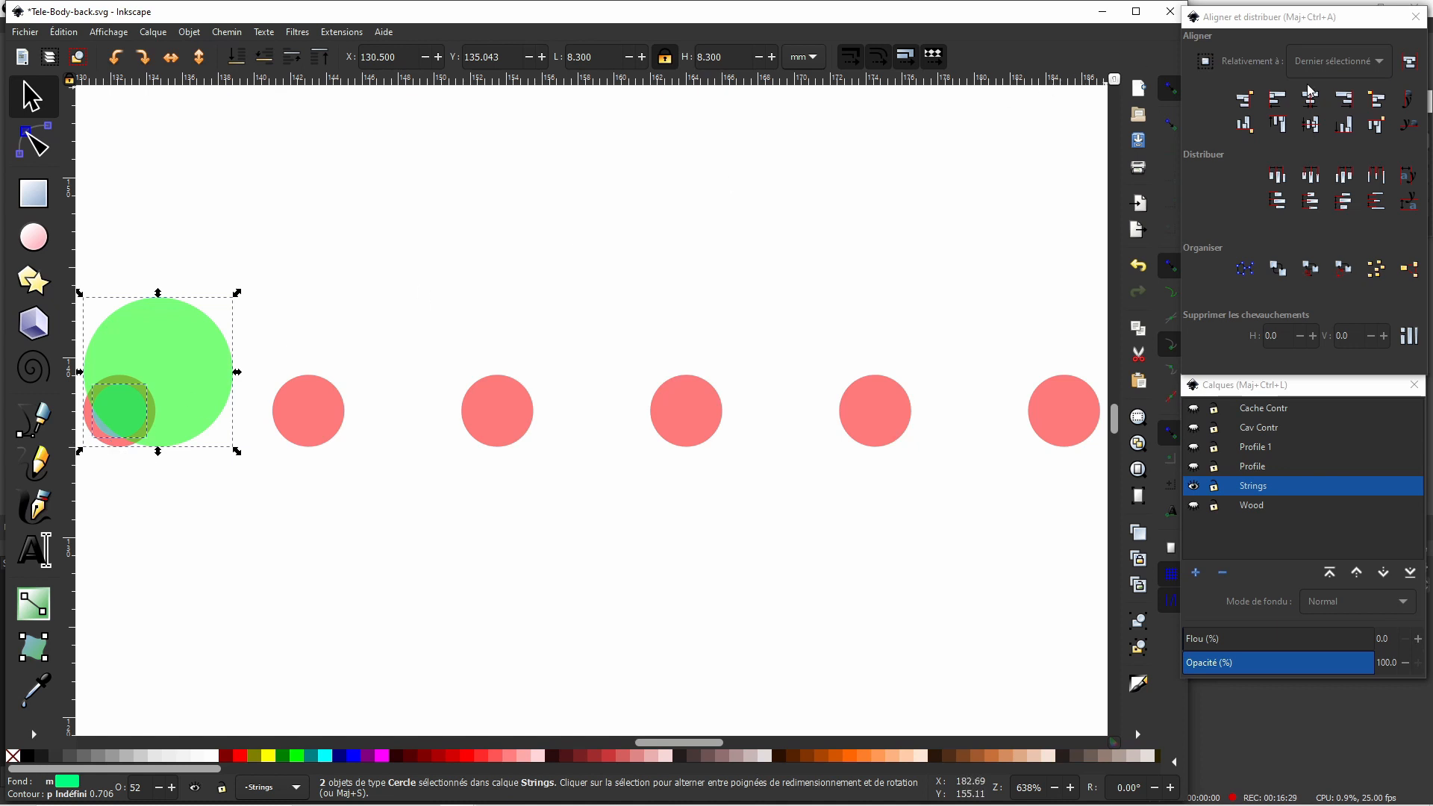
click(1311, 104)
click(1311, 105)
click(1310, 124)
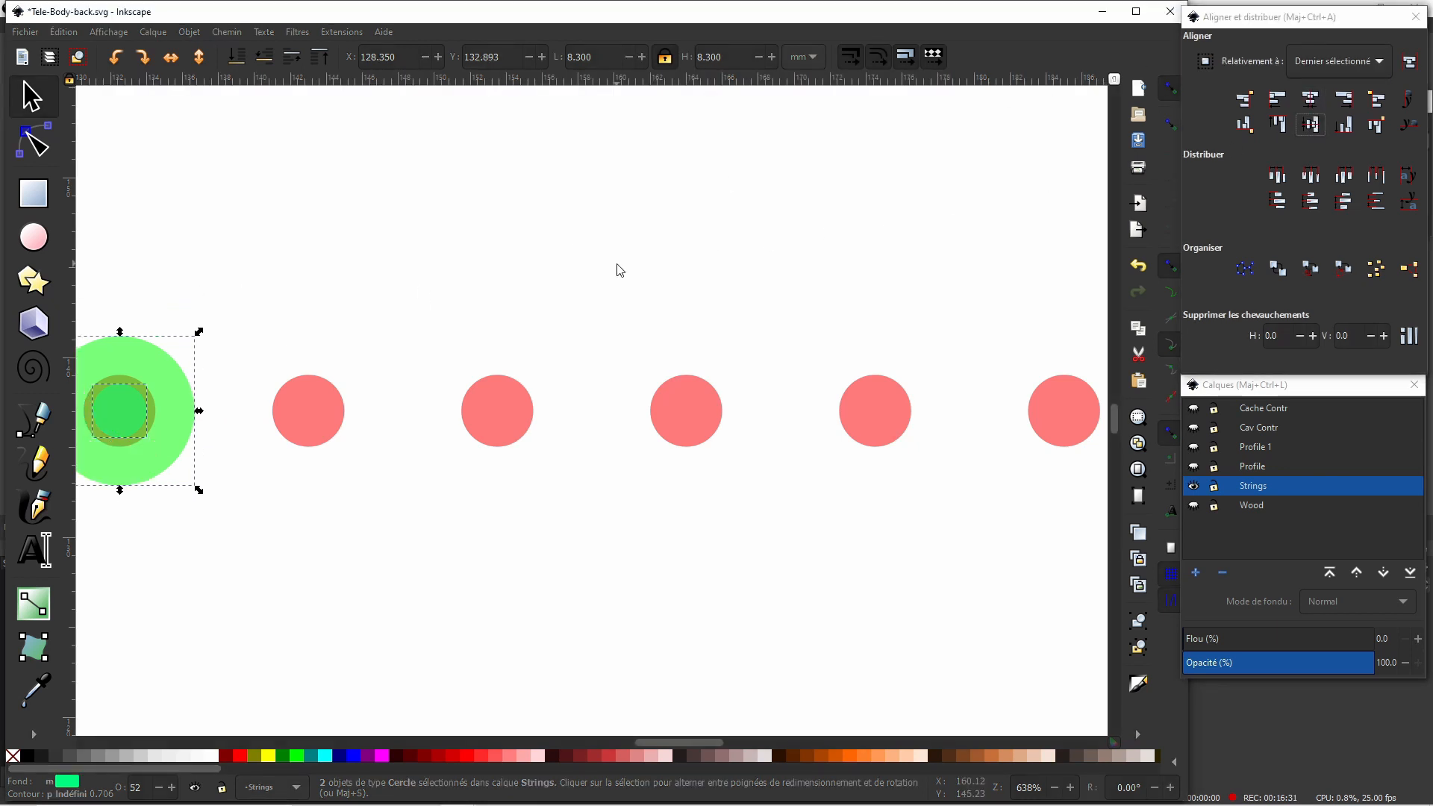
click(565, 274)
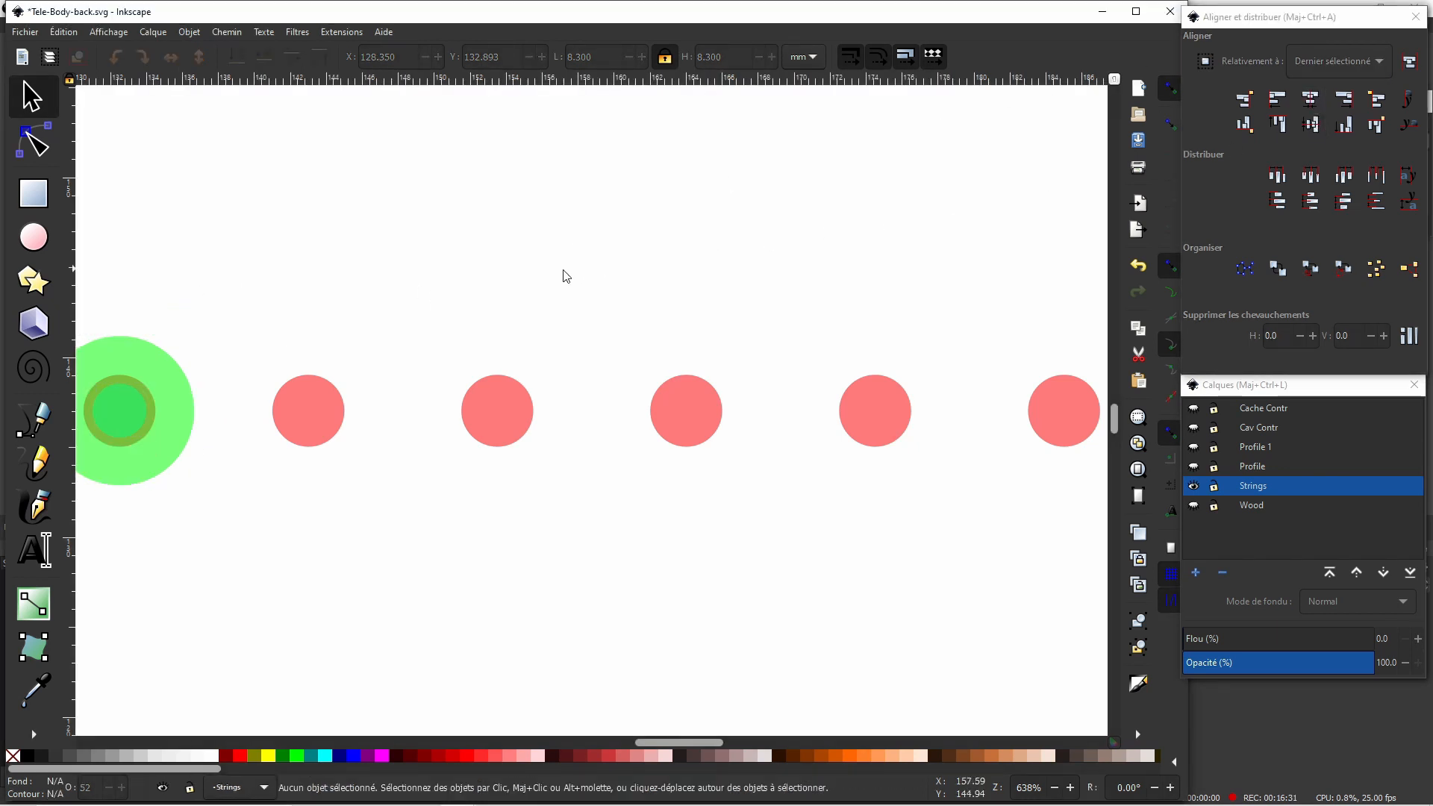
Duplicate the green circle and fill the copy with olive.
click(180, 446)
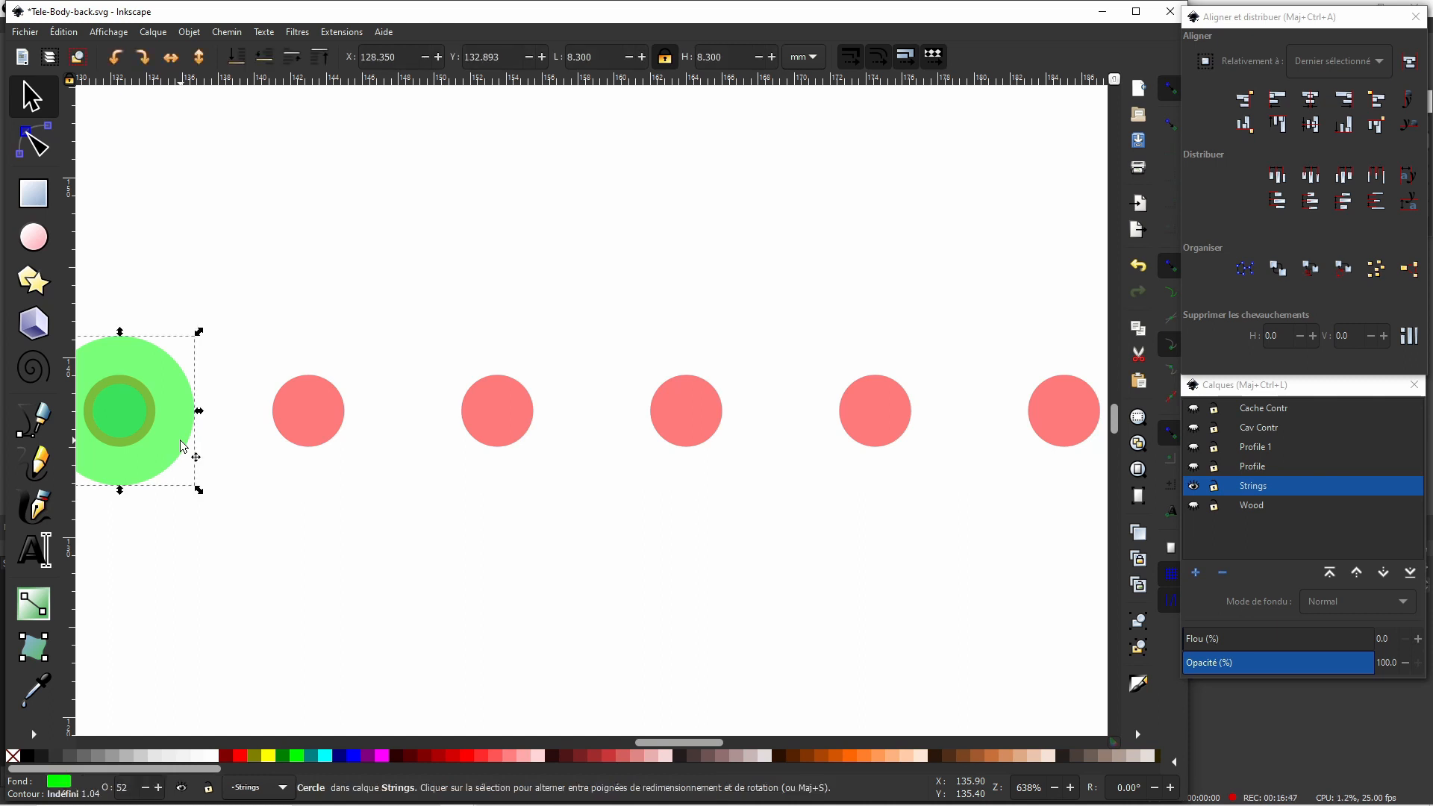
right_click(181, 446)
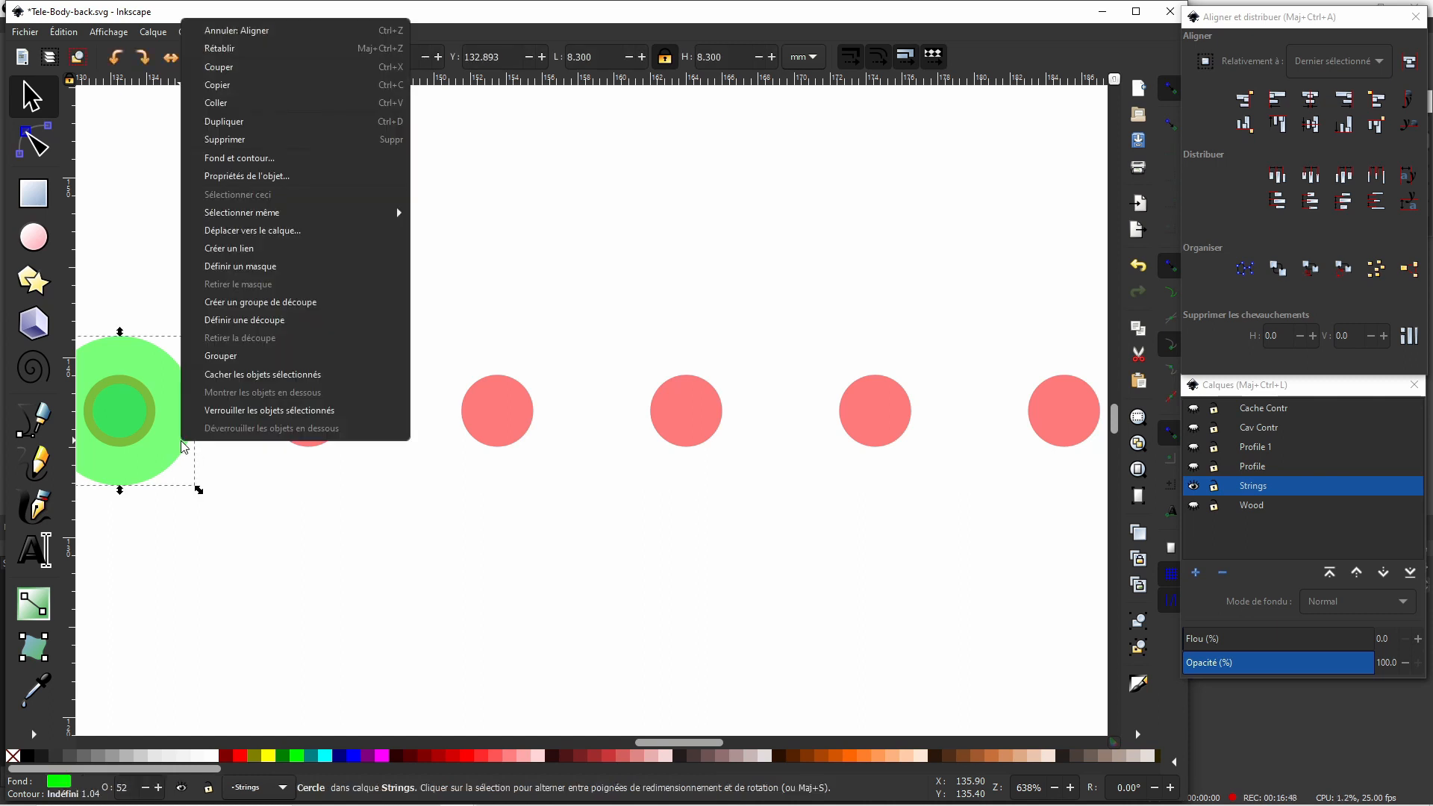
click(247, 139)
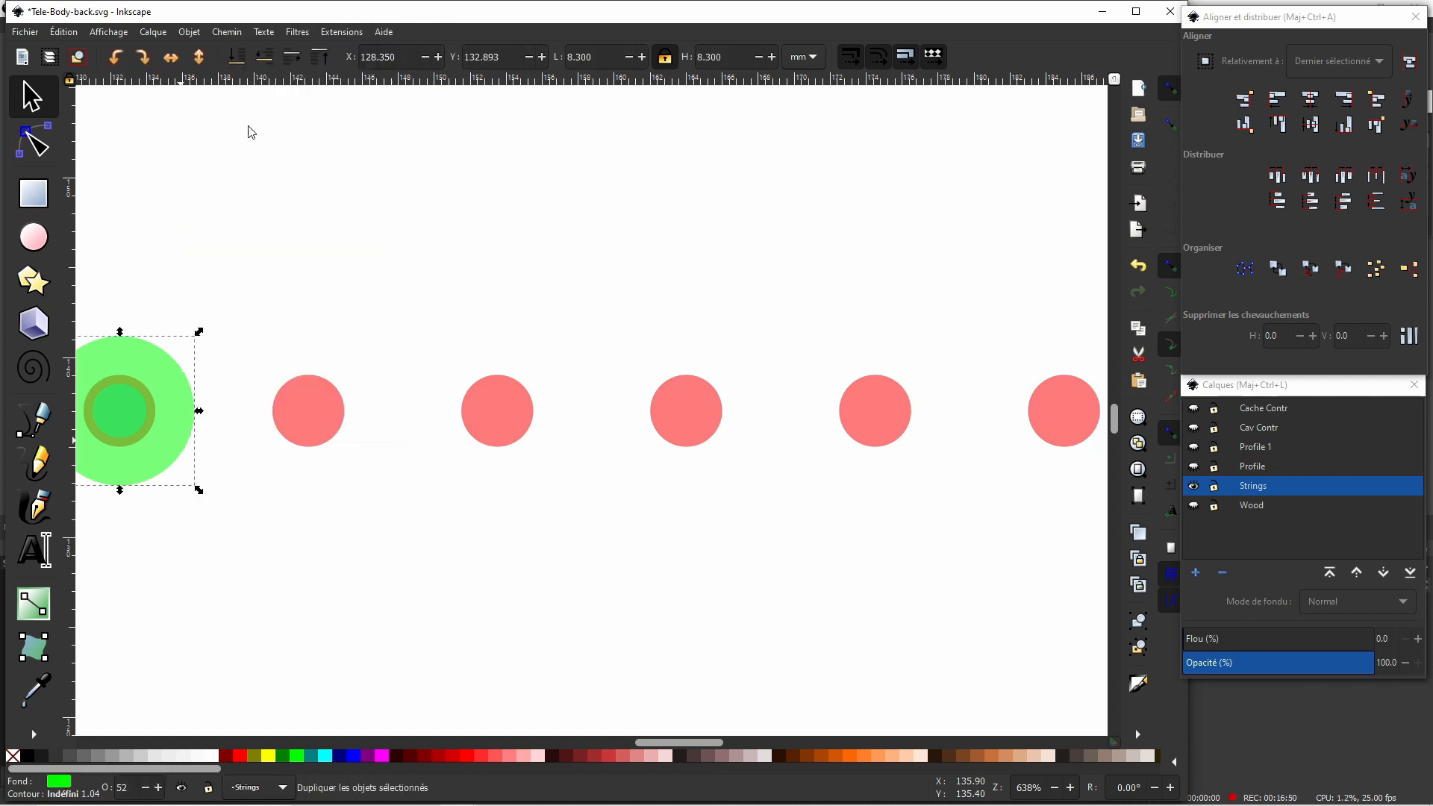
click(254, 757)
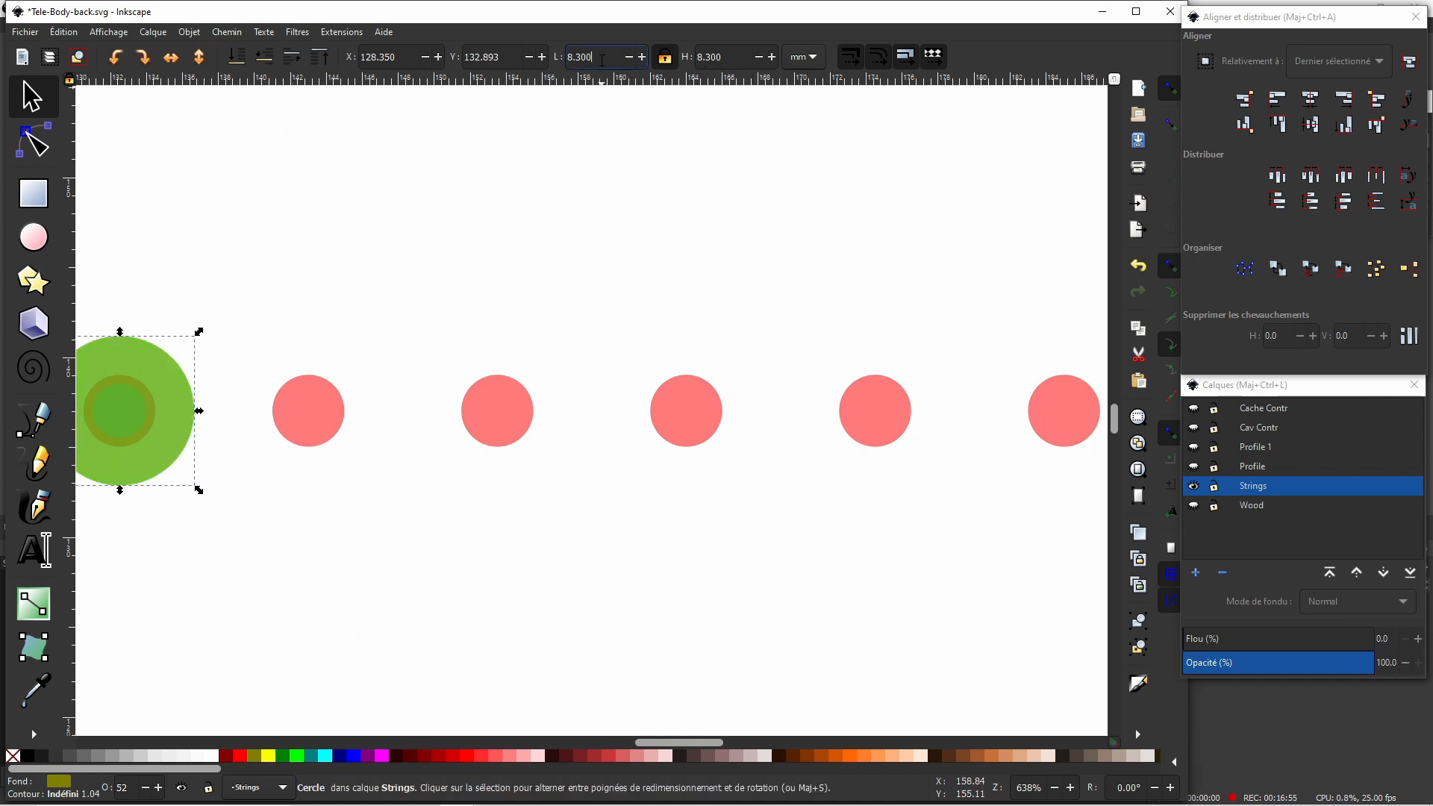
Set the olive circle's diameter to 10 mm and move it into the empty area above the row of red circles.
click(573, 60)
text(10)
key(Return)
drag(212, 363, 455, 169)
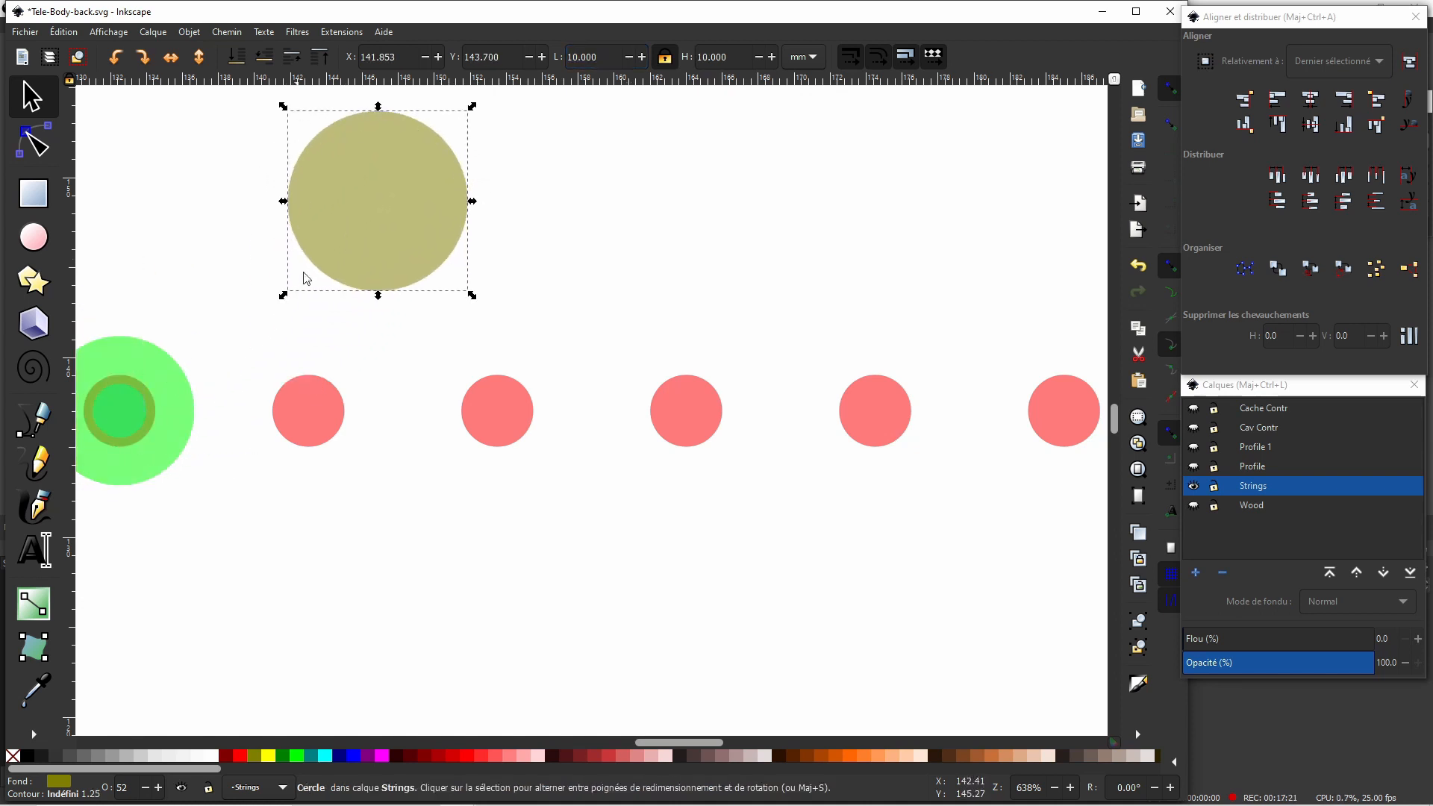
Move the green circle and the cyan circle off the first red circle, placing them beside the olive circle.
click(176, 398)
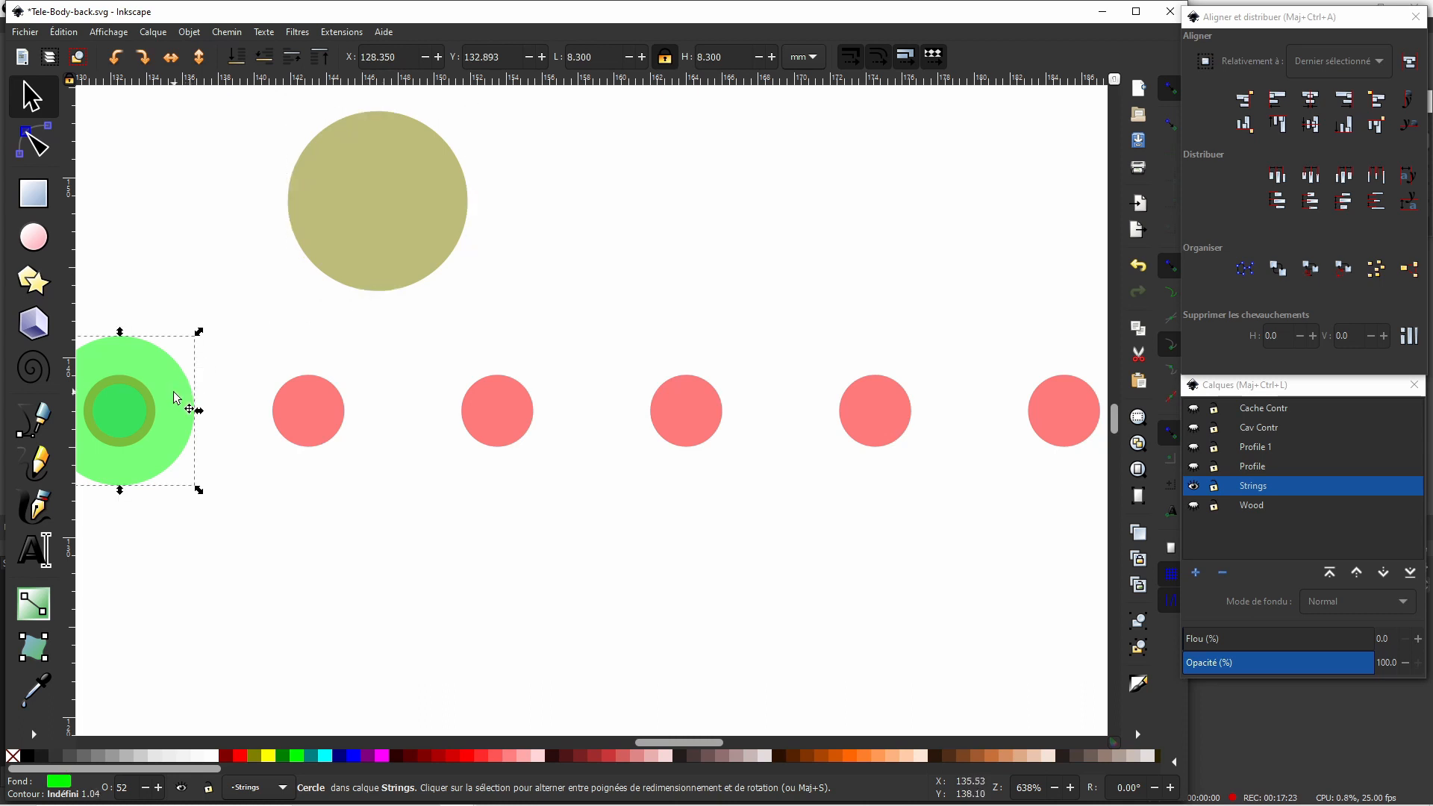
drag(177, 397, 635, 186)
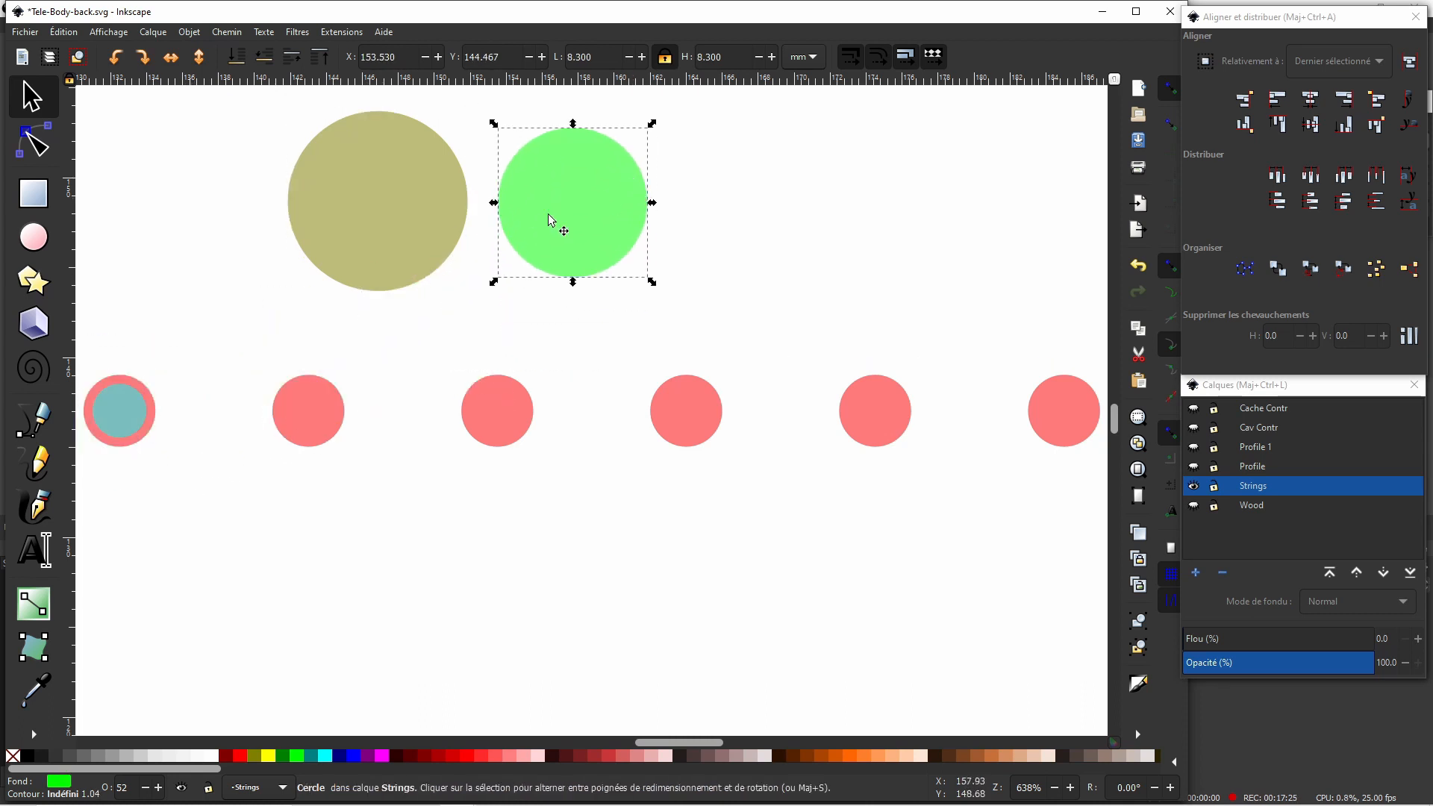
click(123, 410)
drag(121, 409, 763, 206)
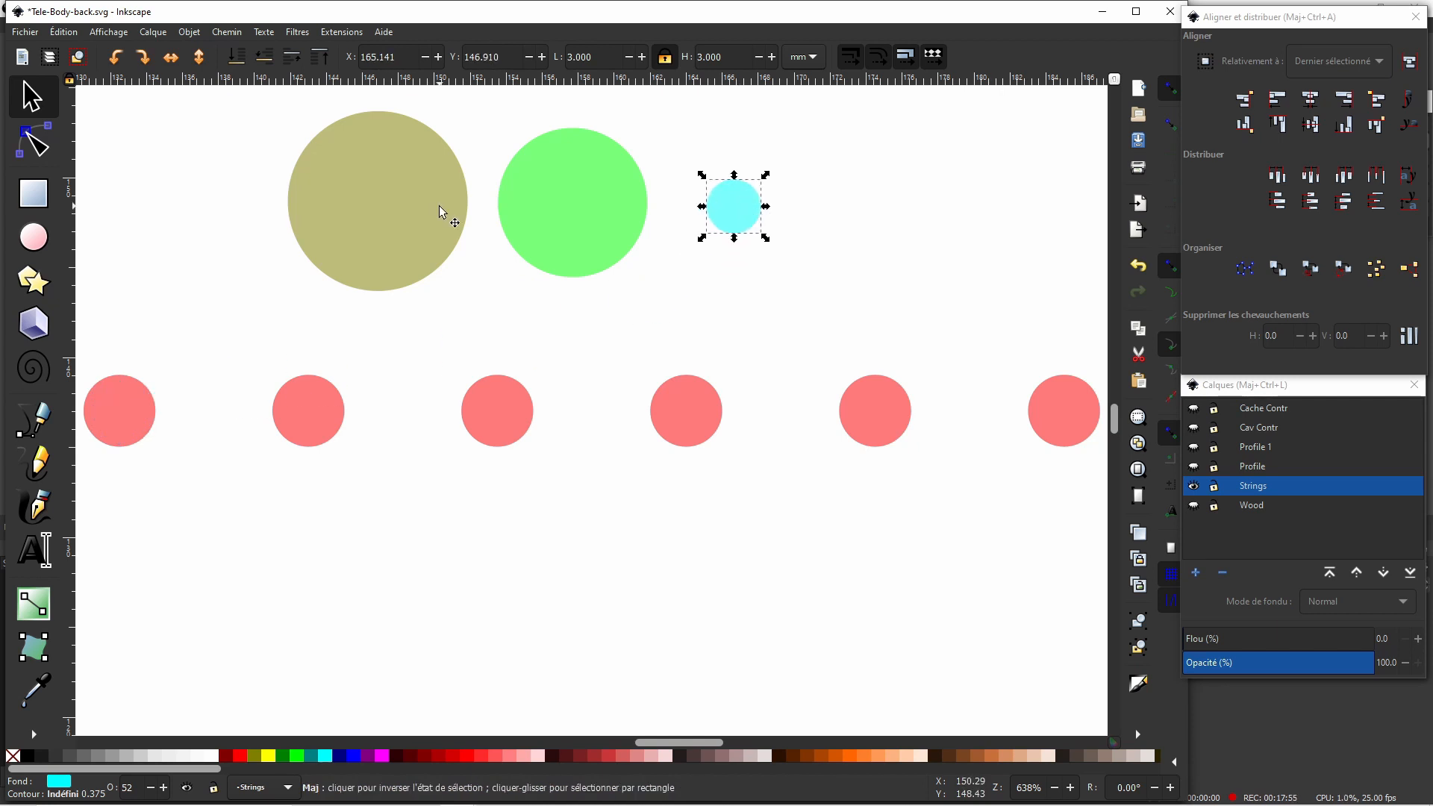
Center the cyan circle horizontally and vertically on the olive circle.
shift+click(440, 207)
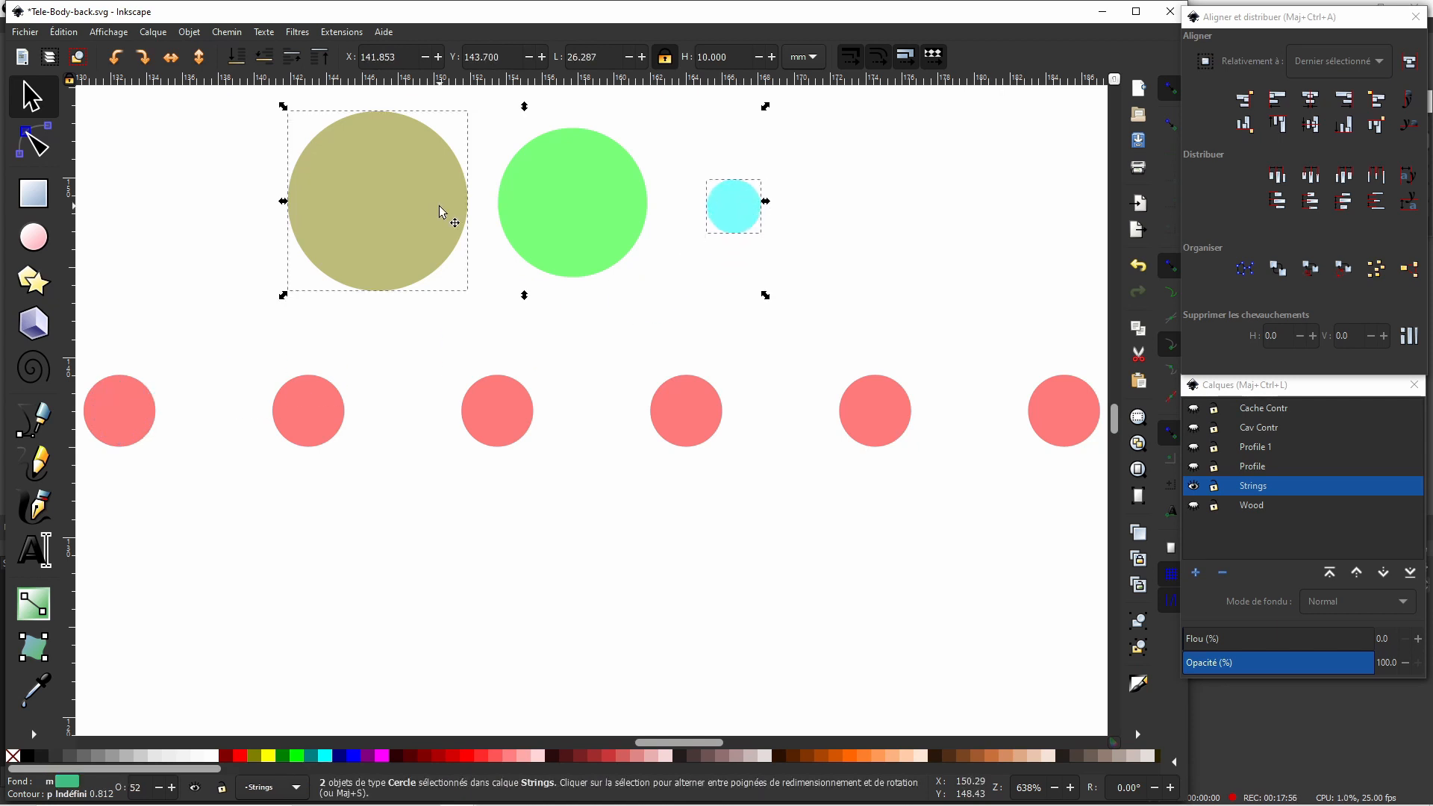
click(1311, 103)
click(1311, 124)
click(701, 223)
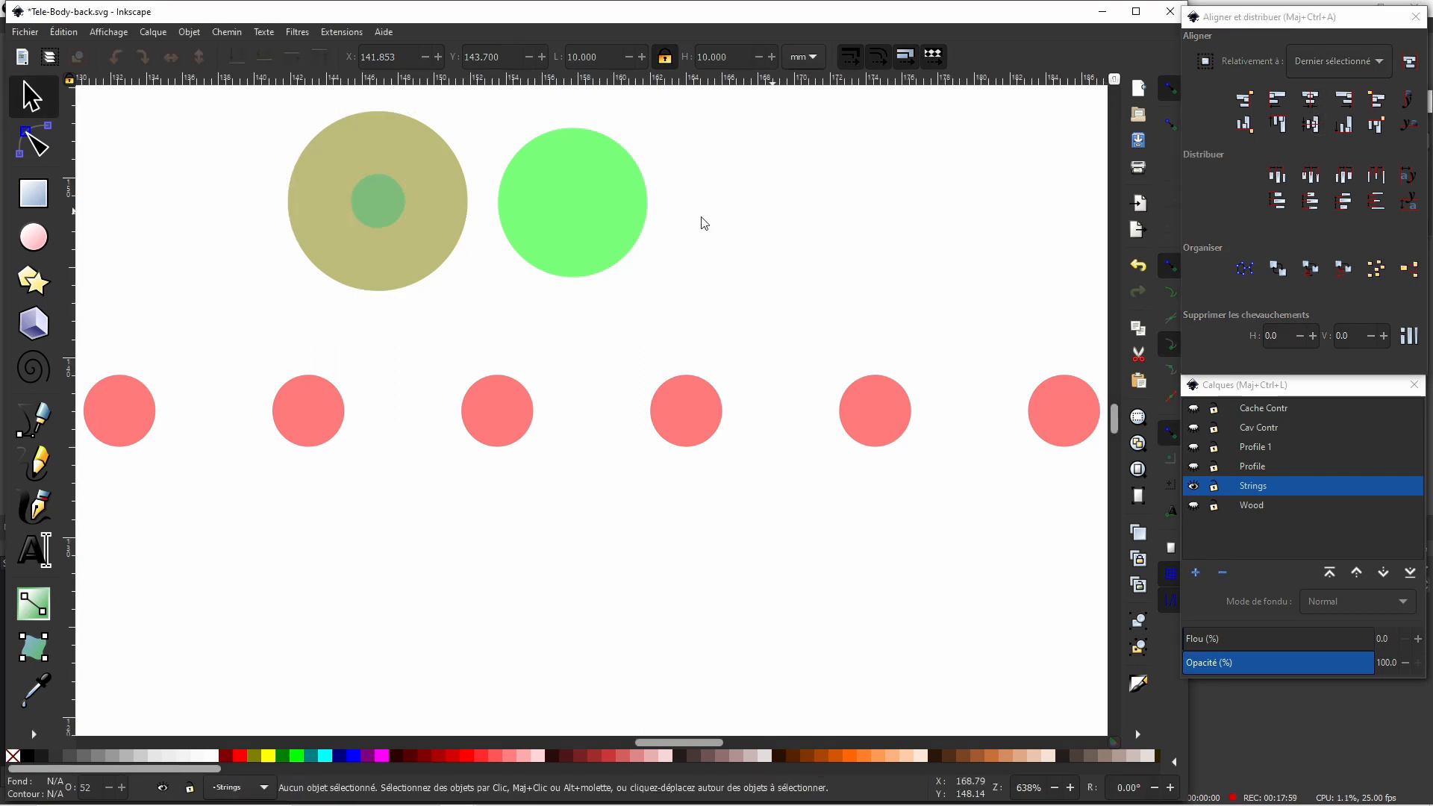
Center the green circle horizontally and vertically on the olive circle.
click(592, 233)
shift+click(434, 240)
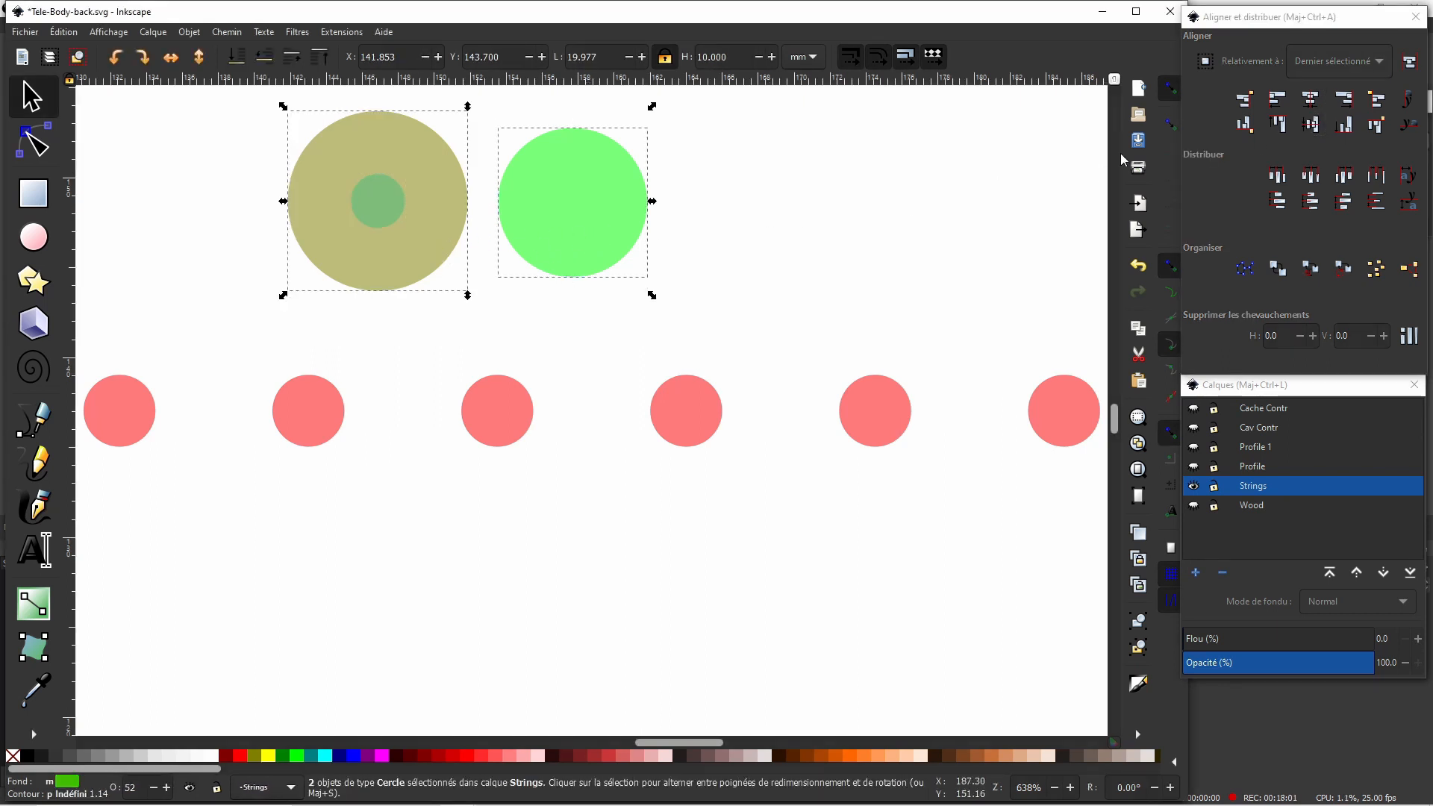
click(1310, 99)
click(1309, 124)
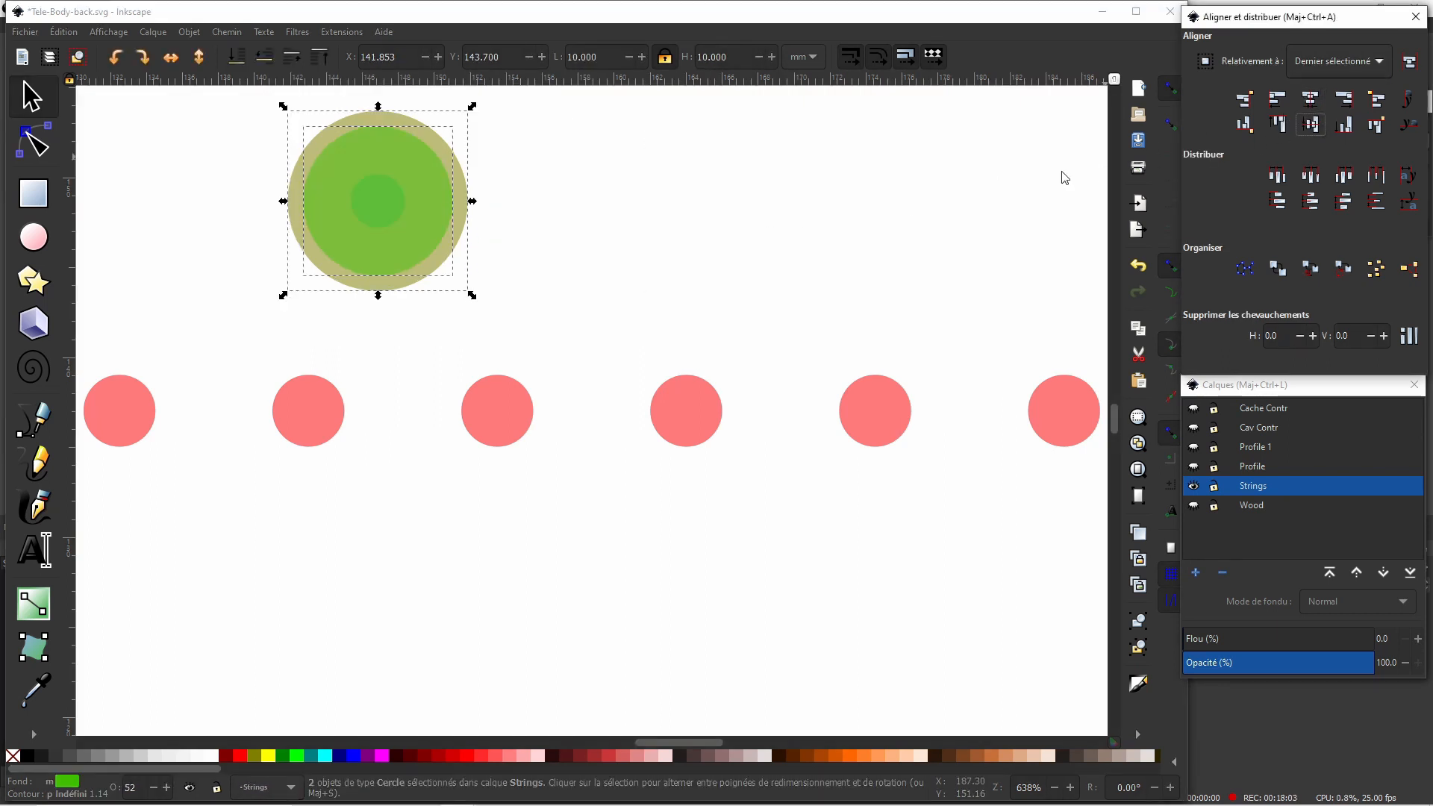
click(716, 237)
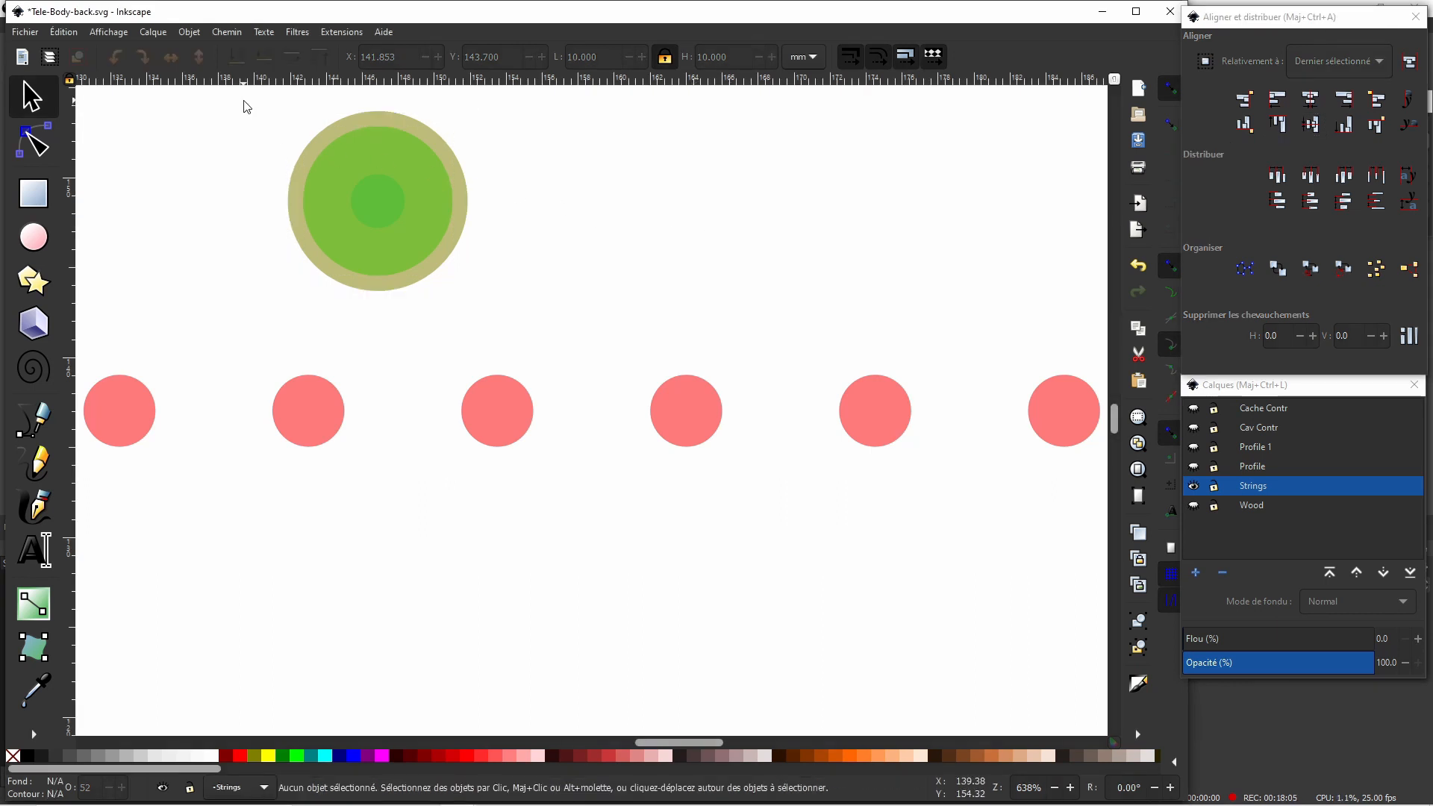
Group the three concentric circles into one ferrule and center the group horizontally and vertically on the first red circle.
drag(243, 105, 545, 328)
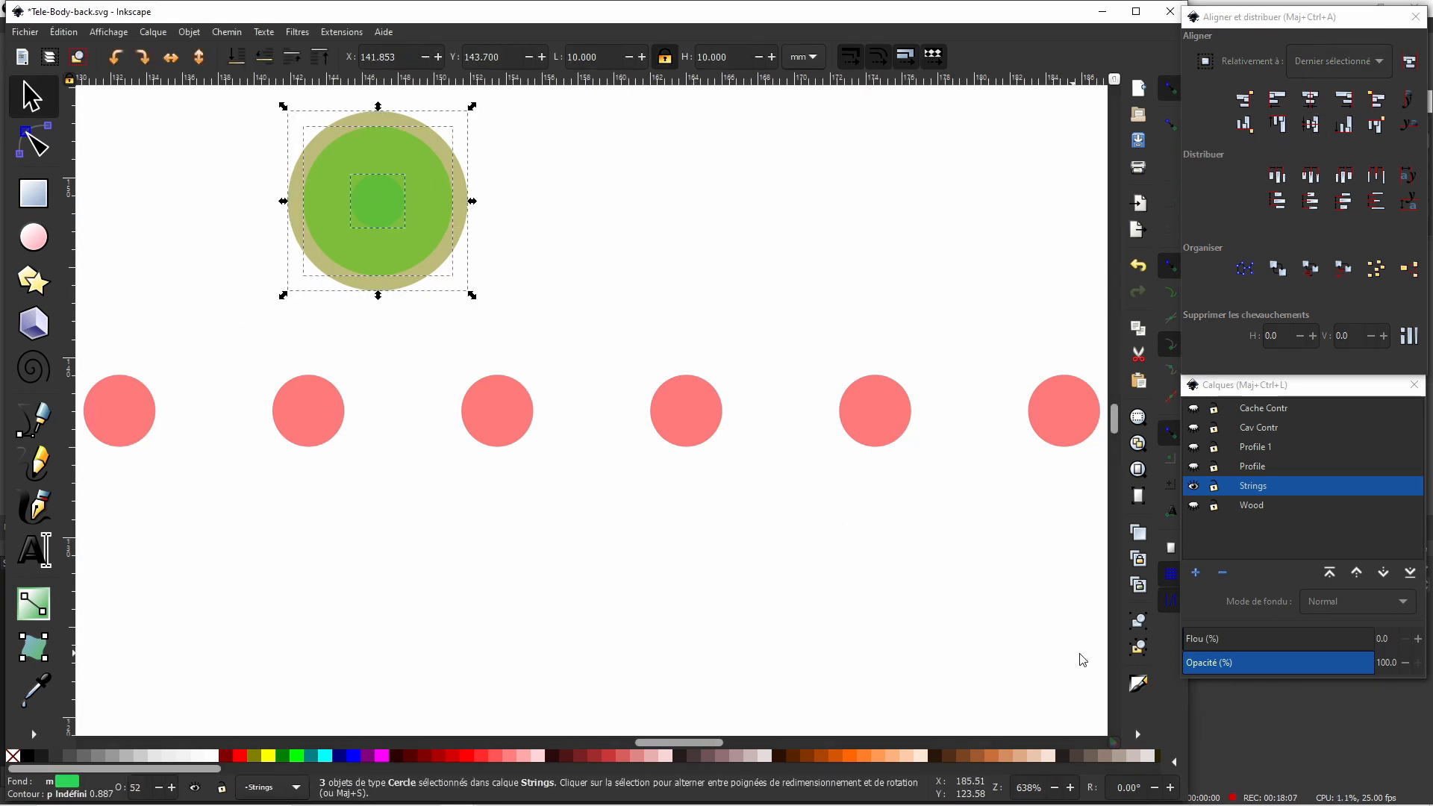
click(1139, 621)
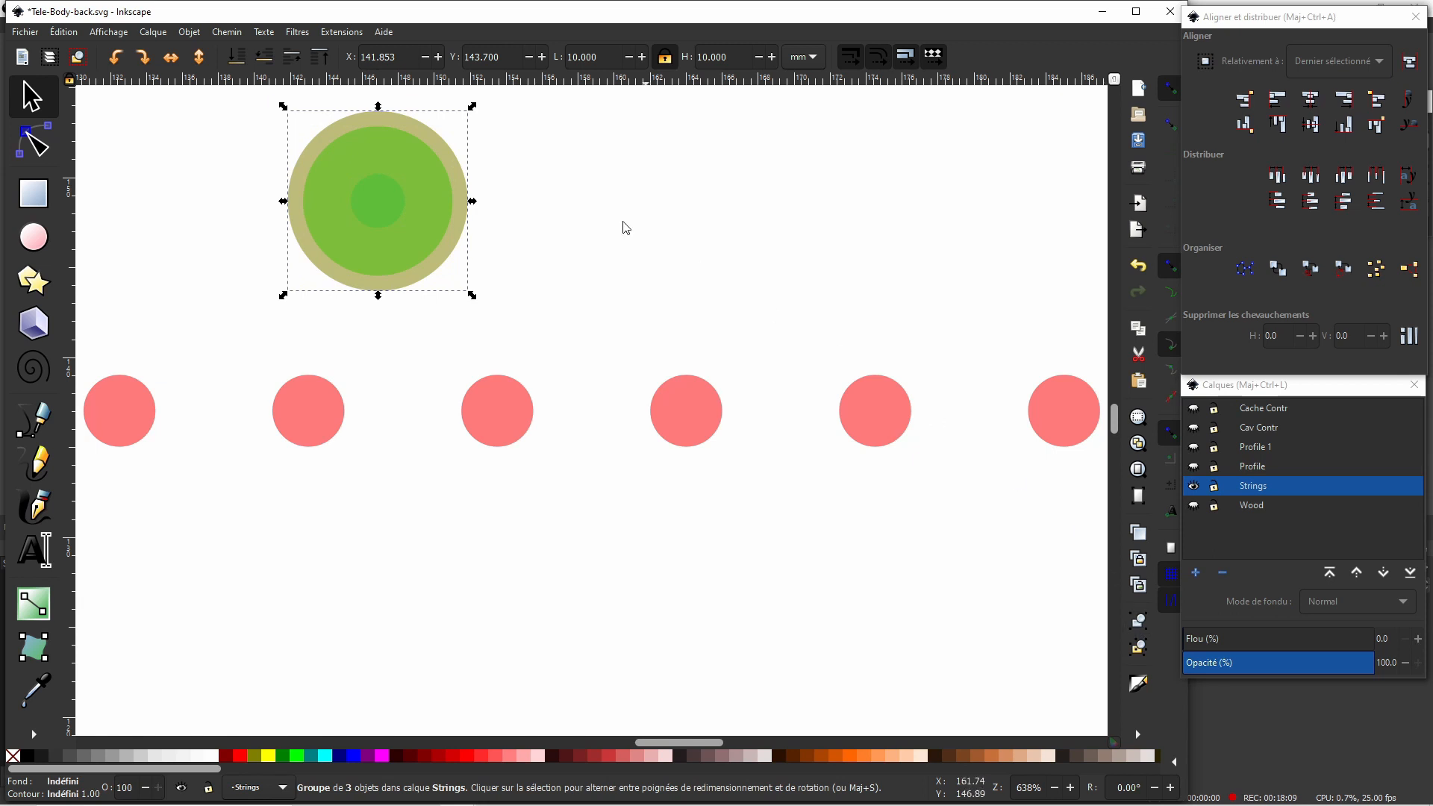
shift+click(143, 415)
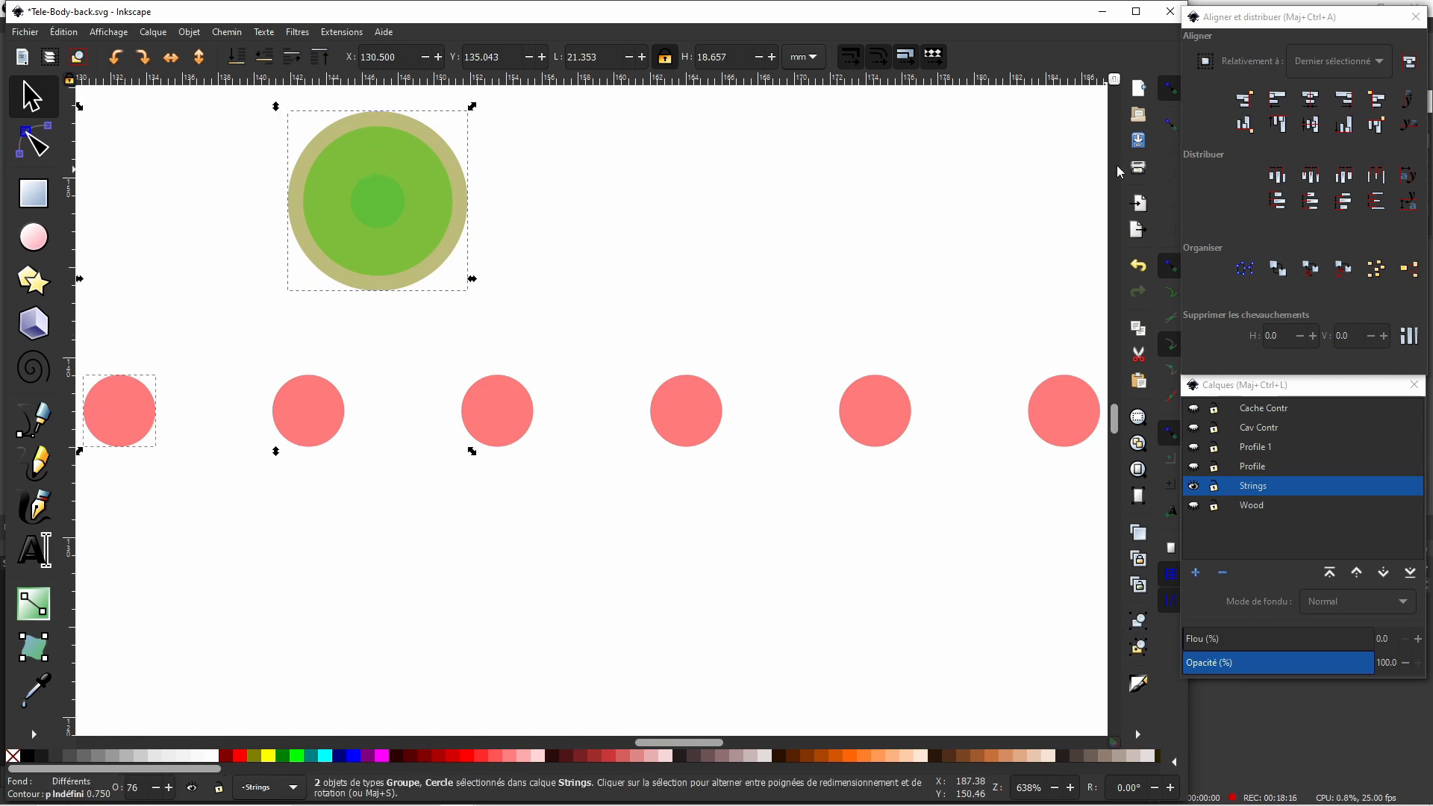
click(1310, 97)
click(1310, 125)
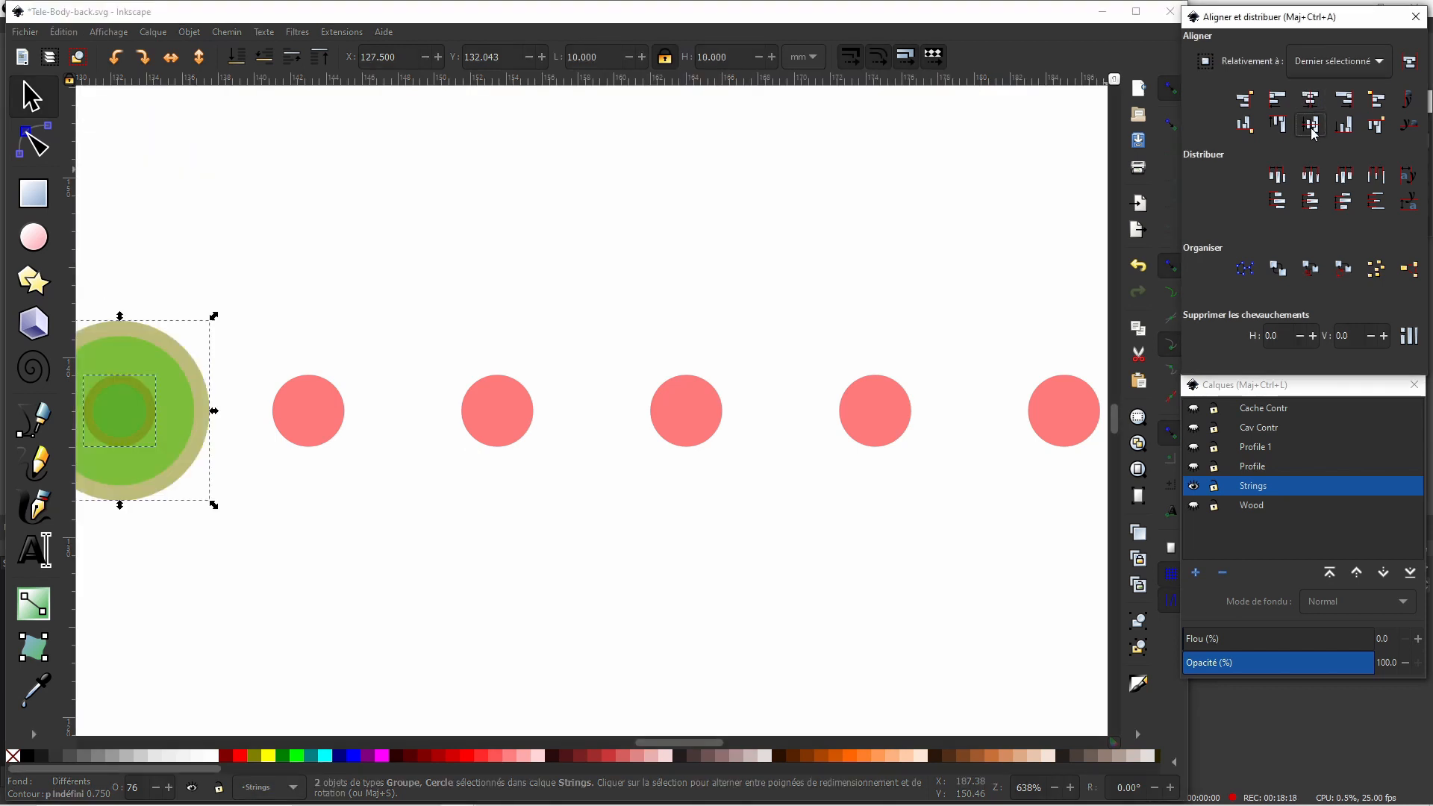
click(539, 255)
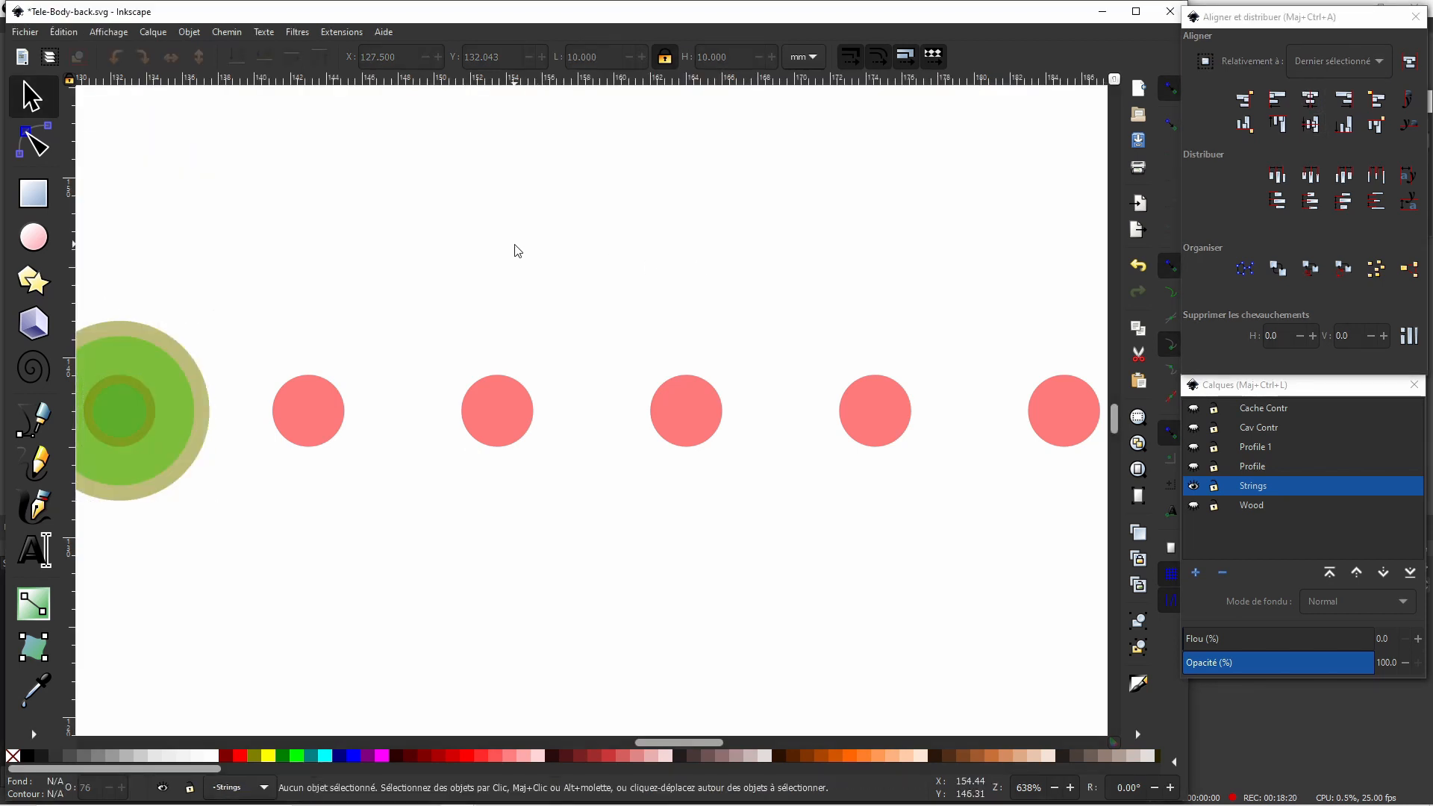
Duplicate the ferrule group on the first string hole and center the copy on the sixth, last red circle.
click(195, 384)
right_click(194, 377)
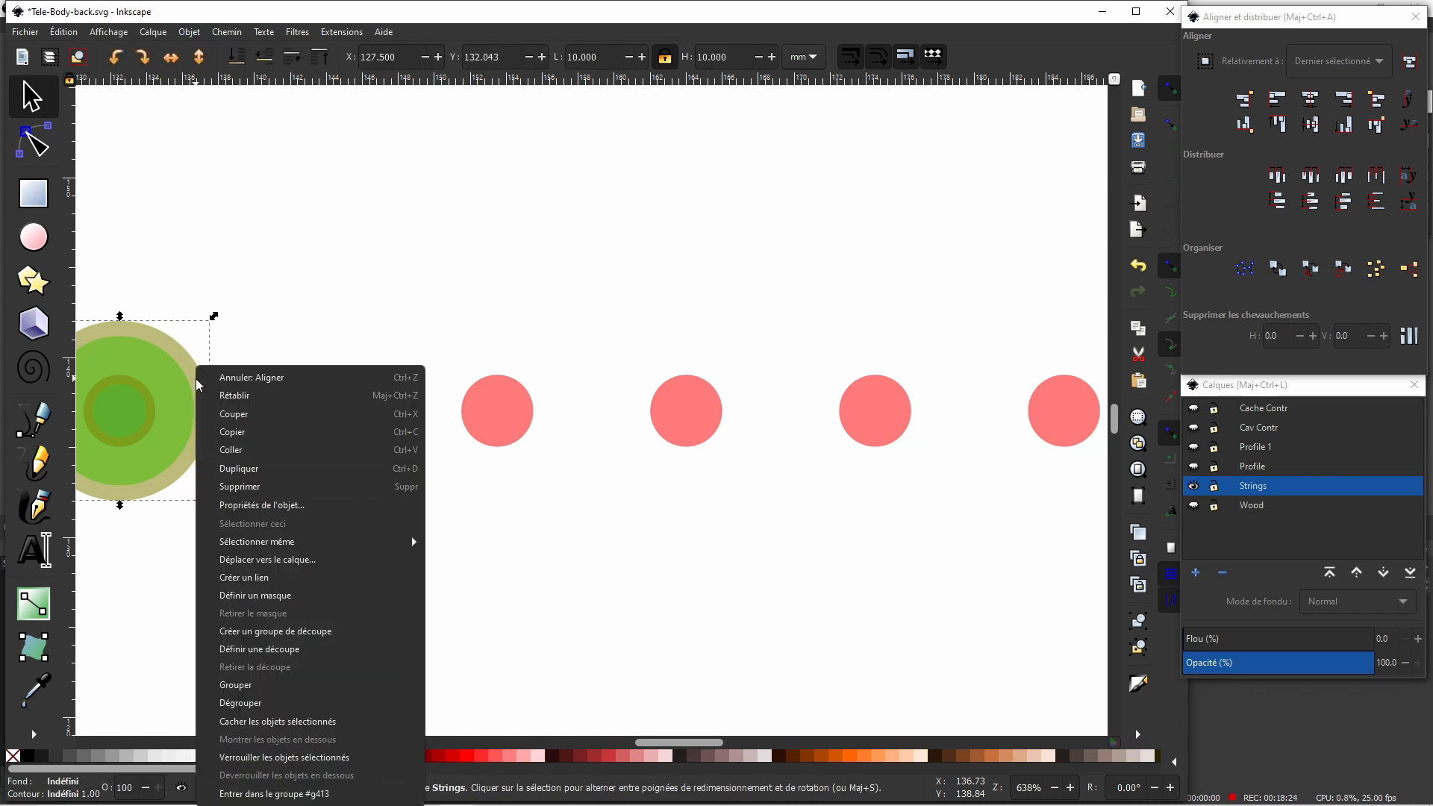
click(235, 468)
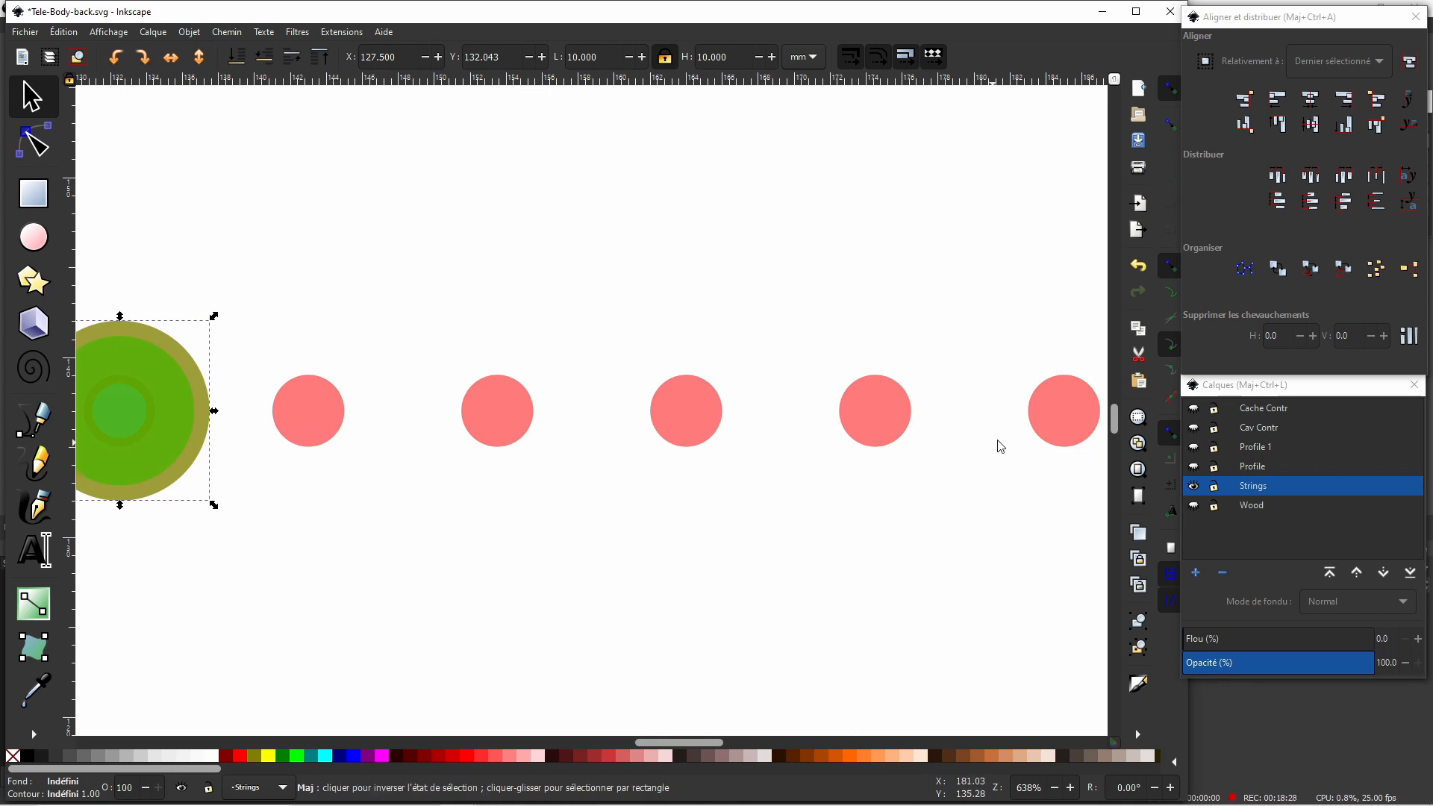
shift+click(1052, 437)
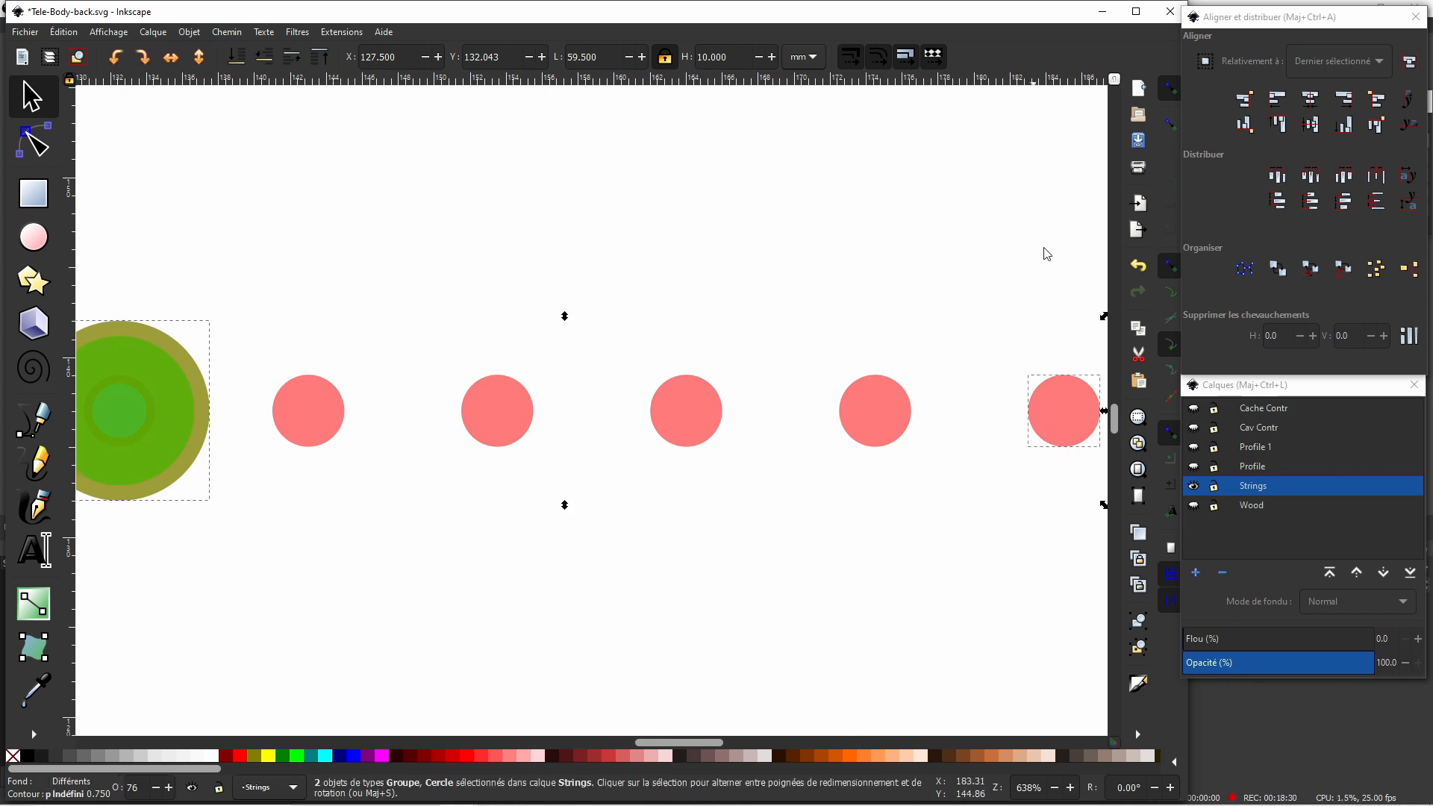
click(1311, 100)
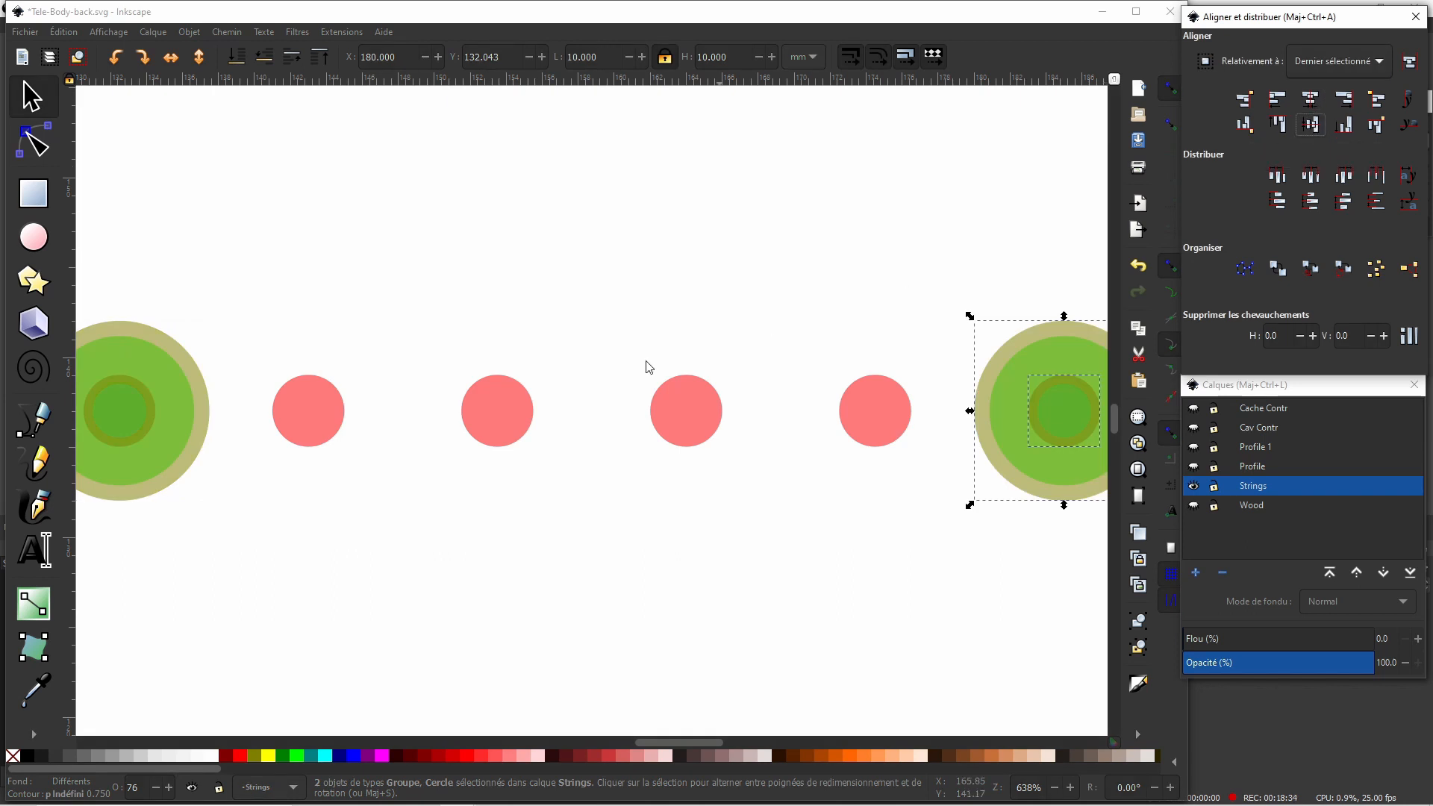
Duplicate the first ferrule group again and center the copy on the second red circle.
click(184, 428)
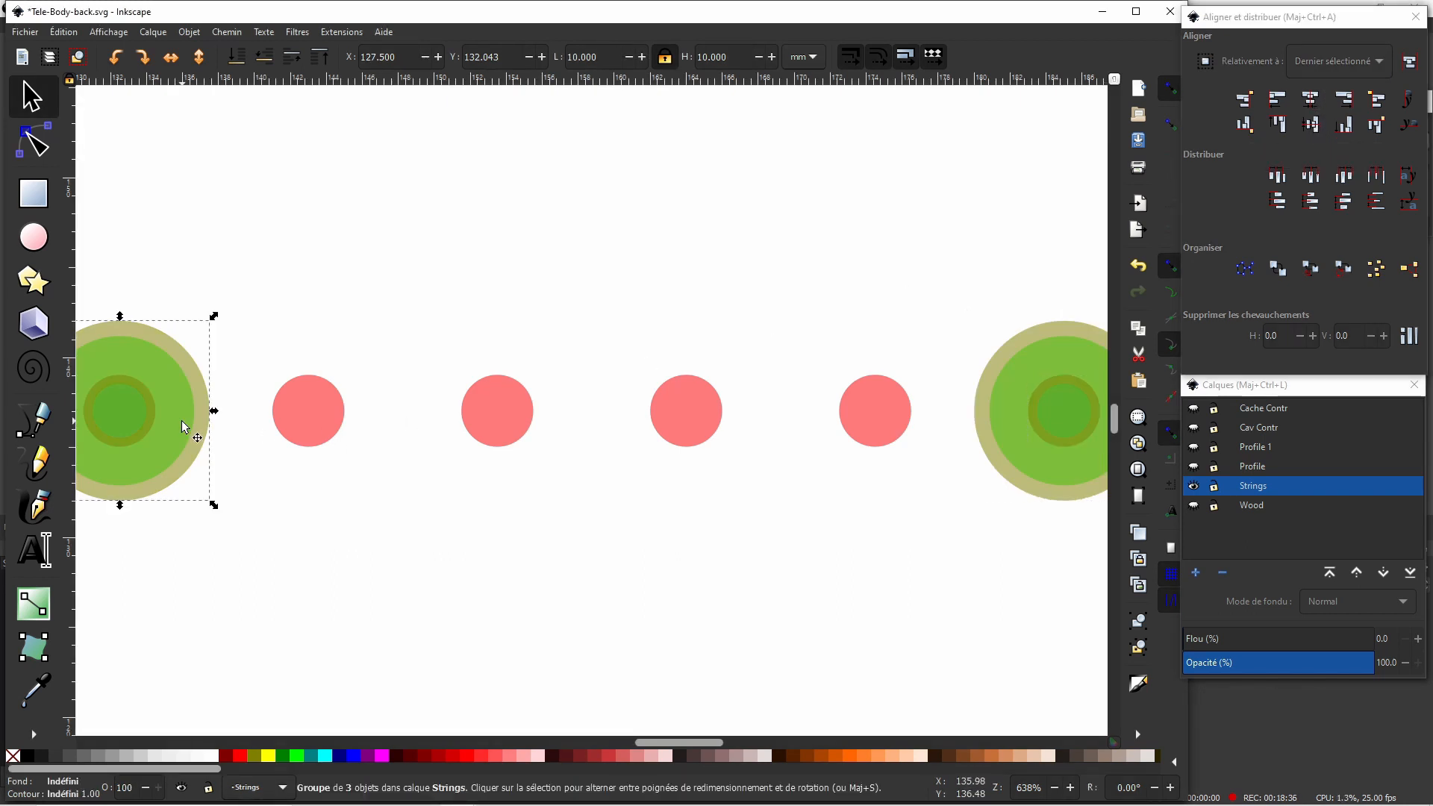
right_click(182, 420)
click(228, 473)
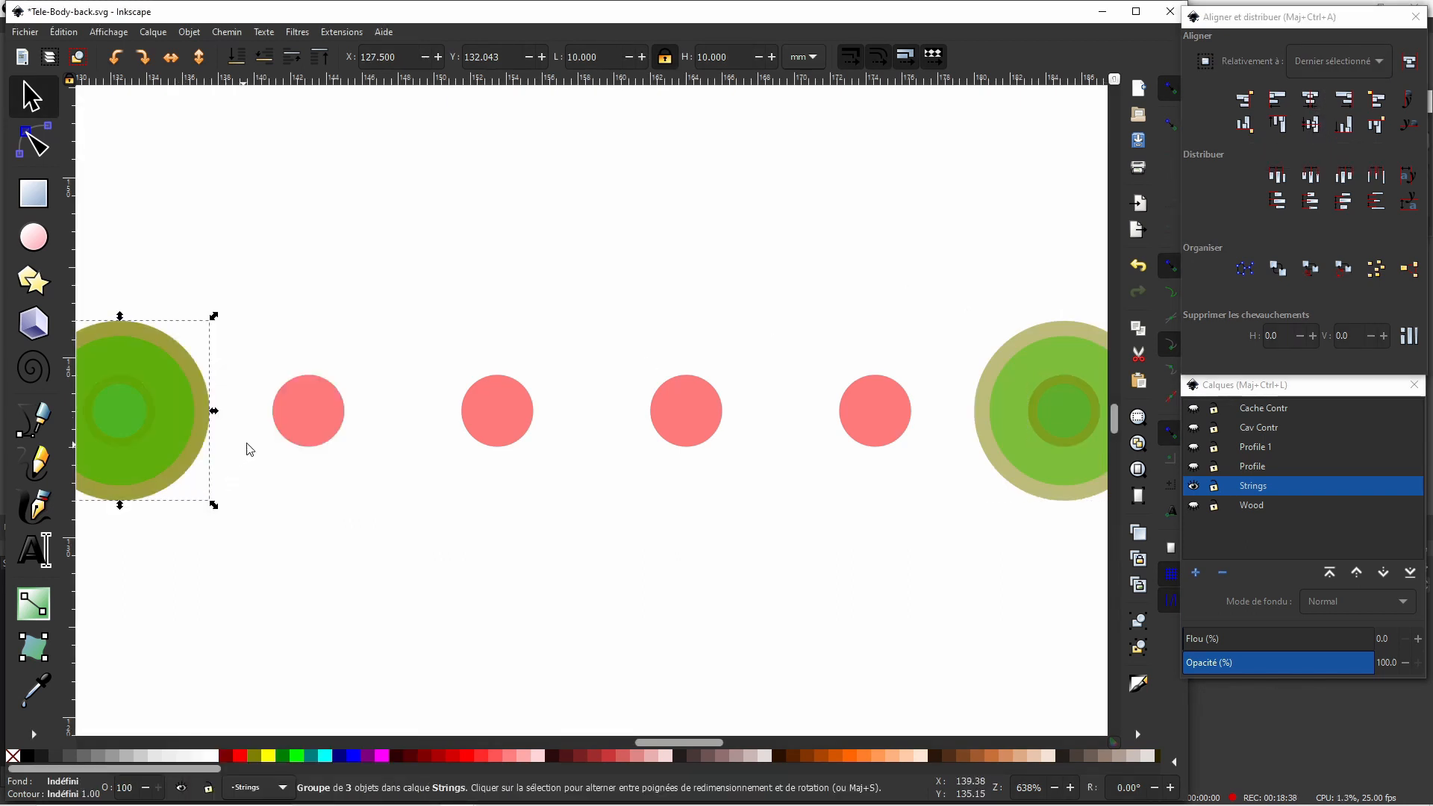
shift+click(306, 422)
right_click(306, 423)
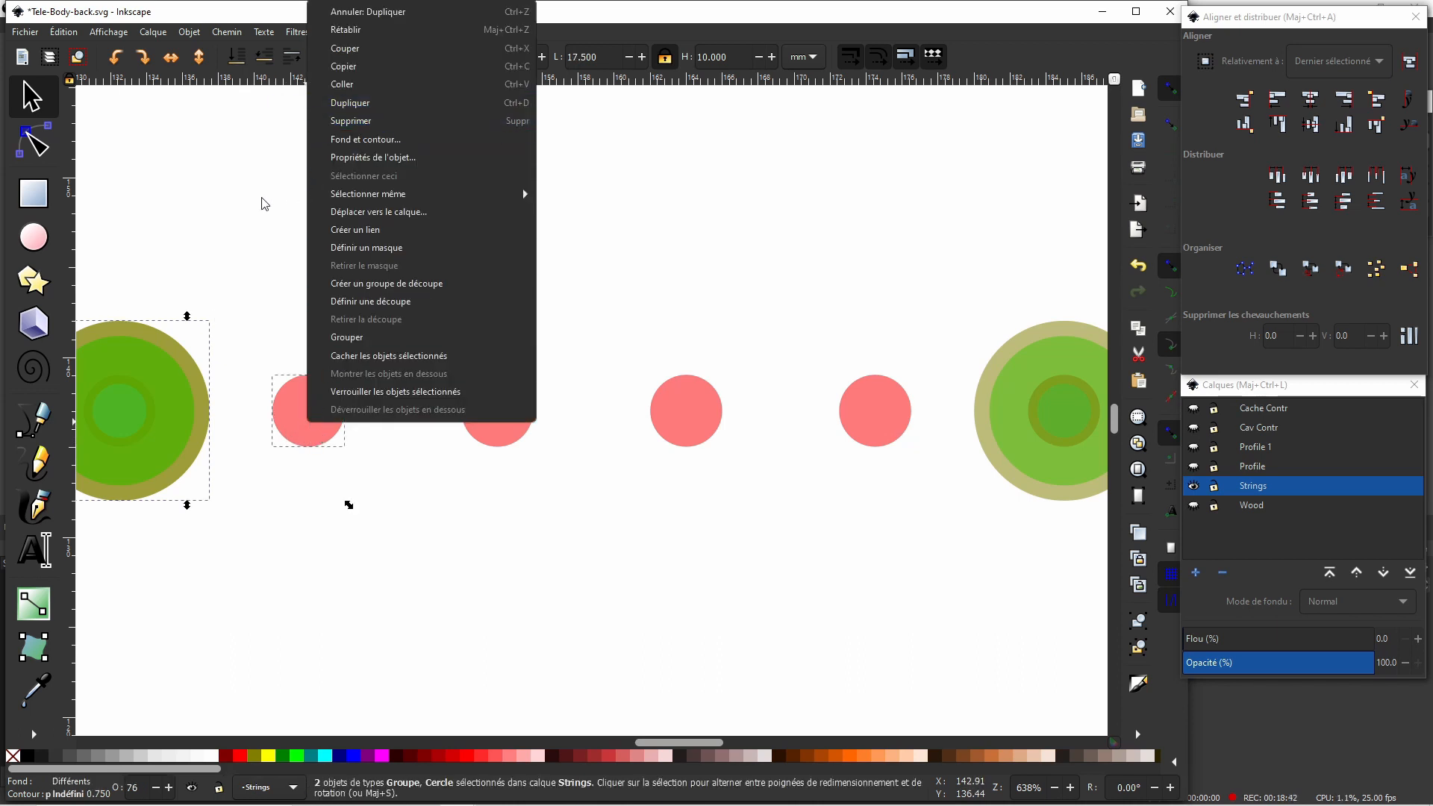
click(1315, 102)
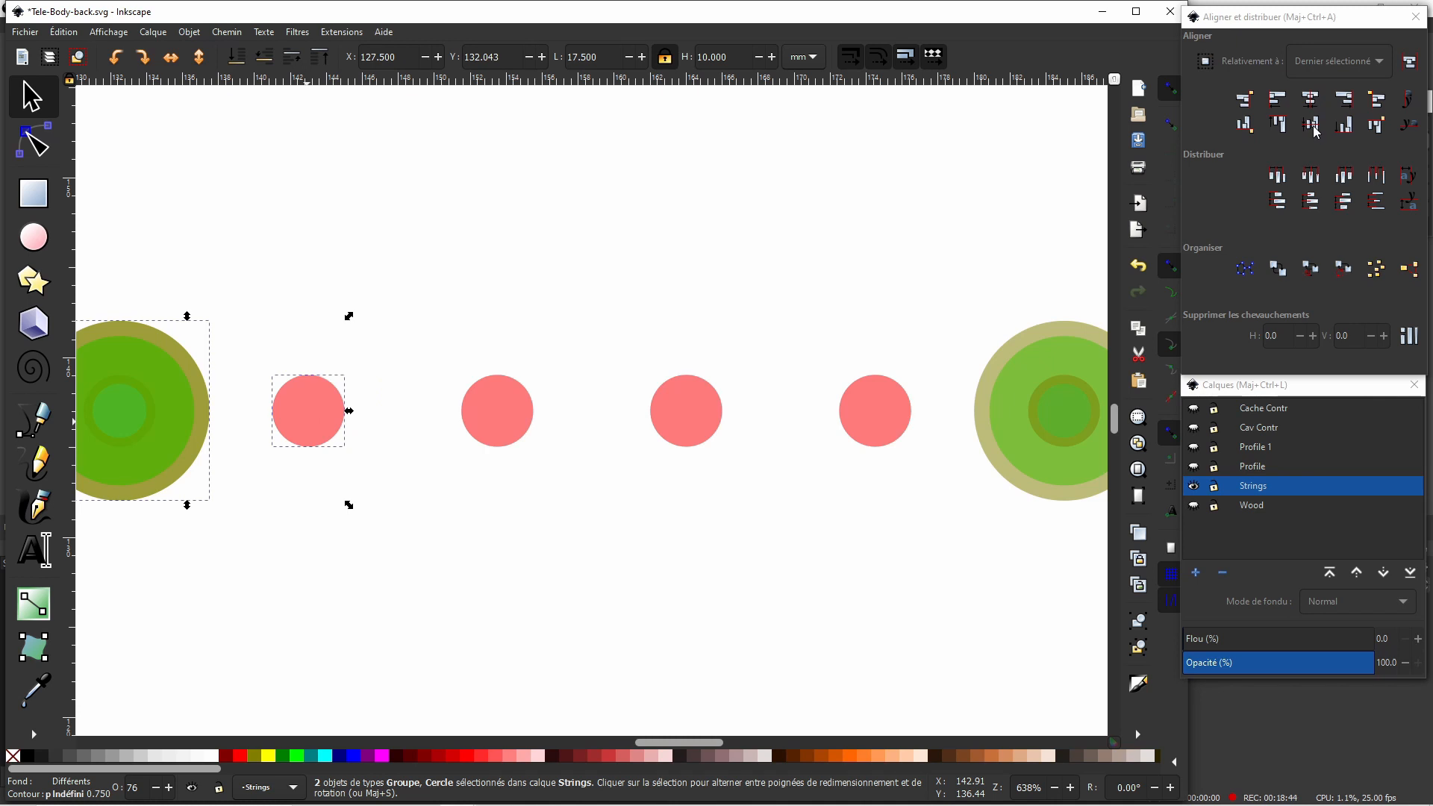
click(188, 385)
click(382, 333)
click(159, 375)
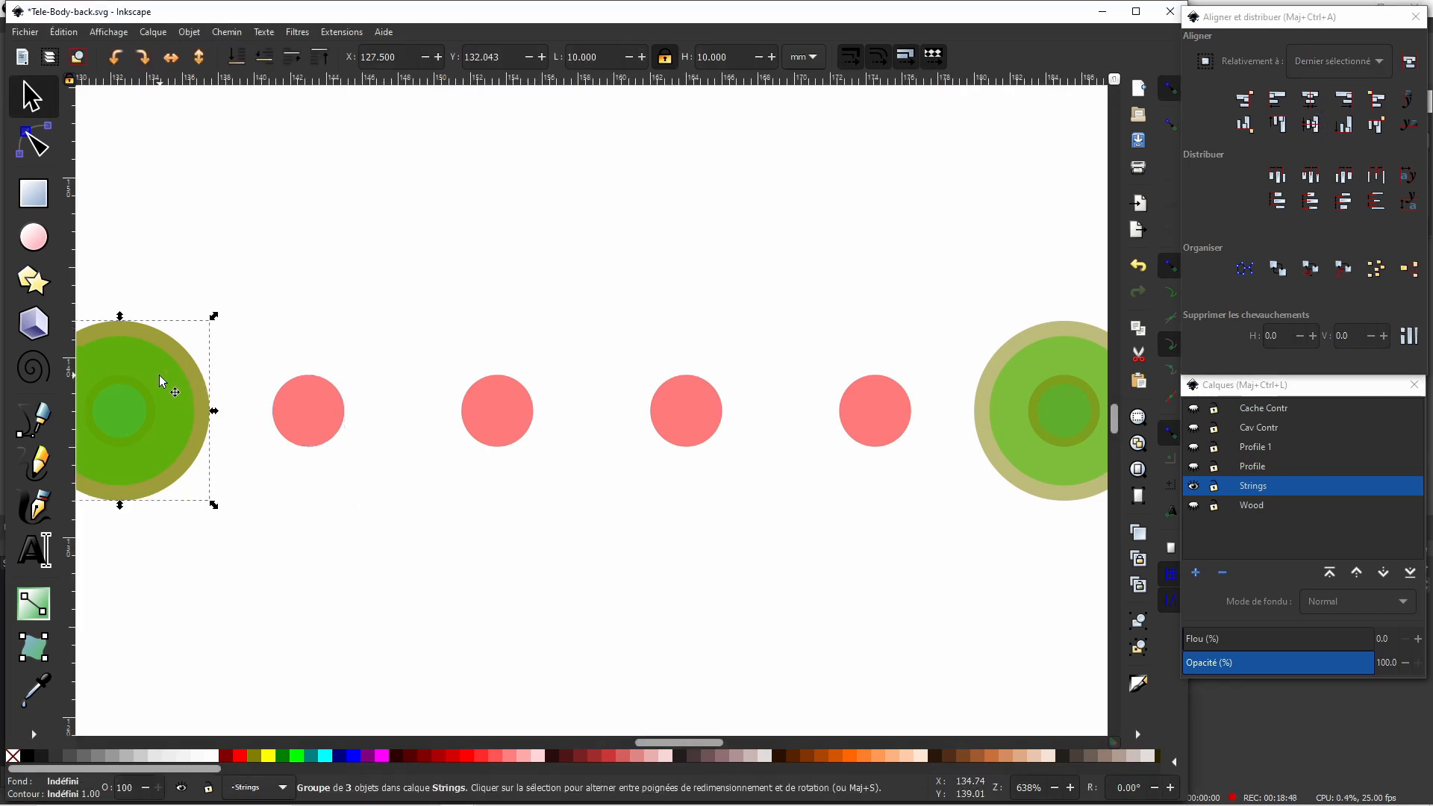
shift+click(285, 406)
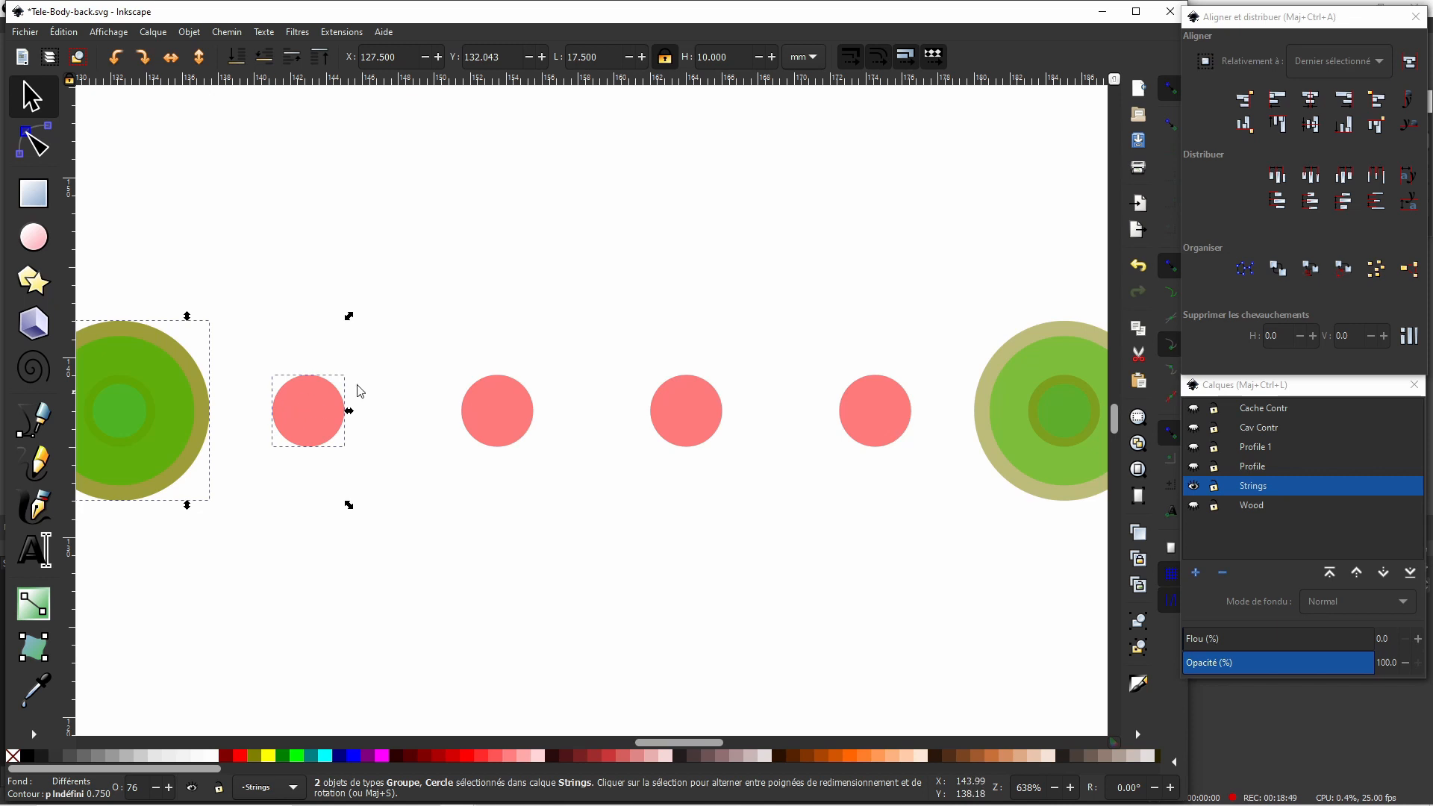
click(1308, 103)
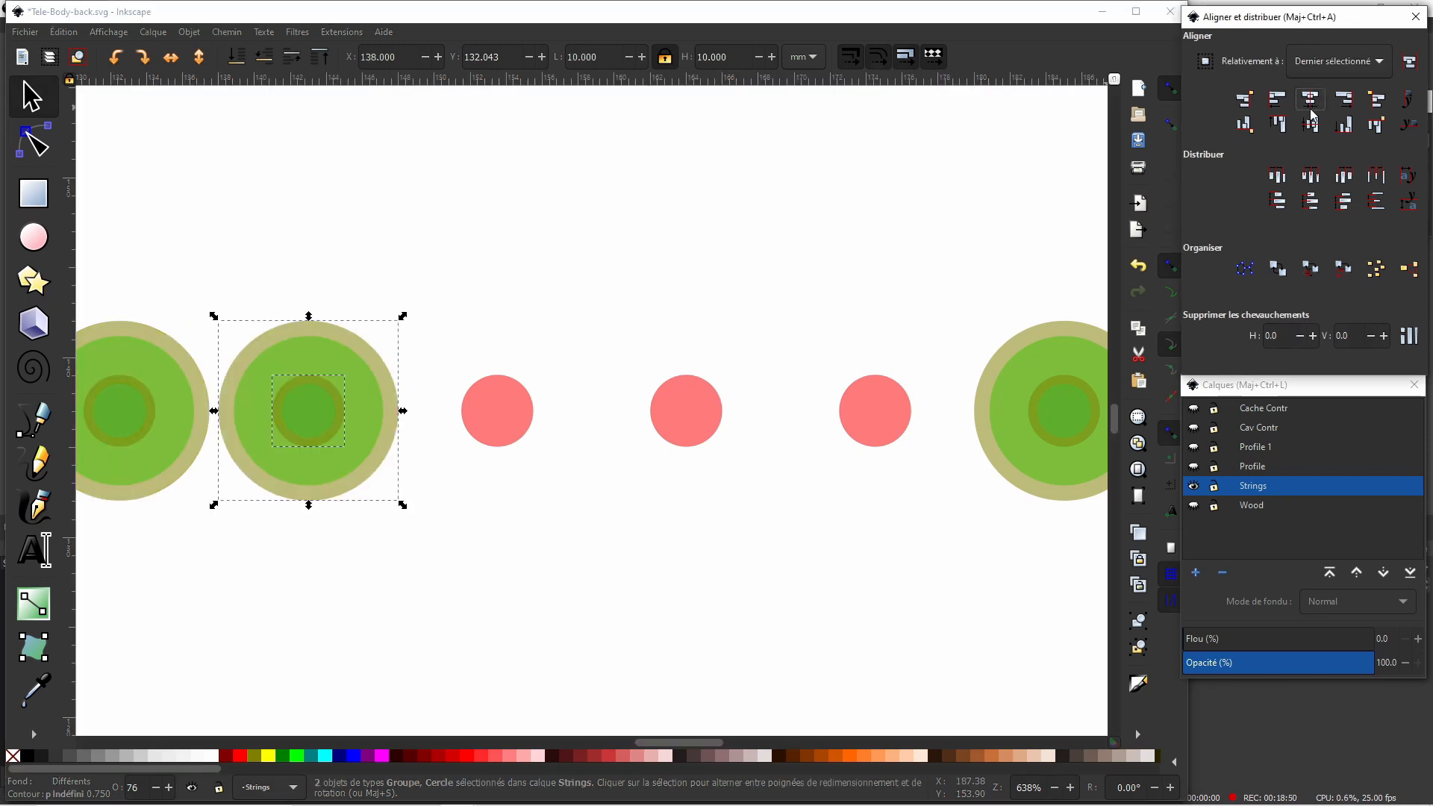
Try to center the second ferrule group itself on the third red circle, and undo the alignment.
click(489, 318)
click(365, 367)
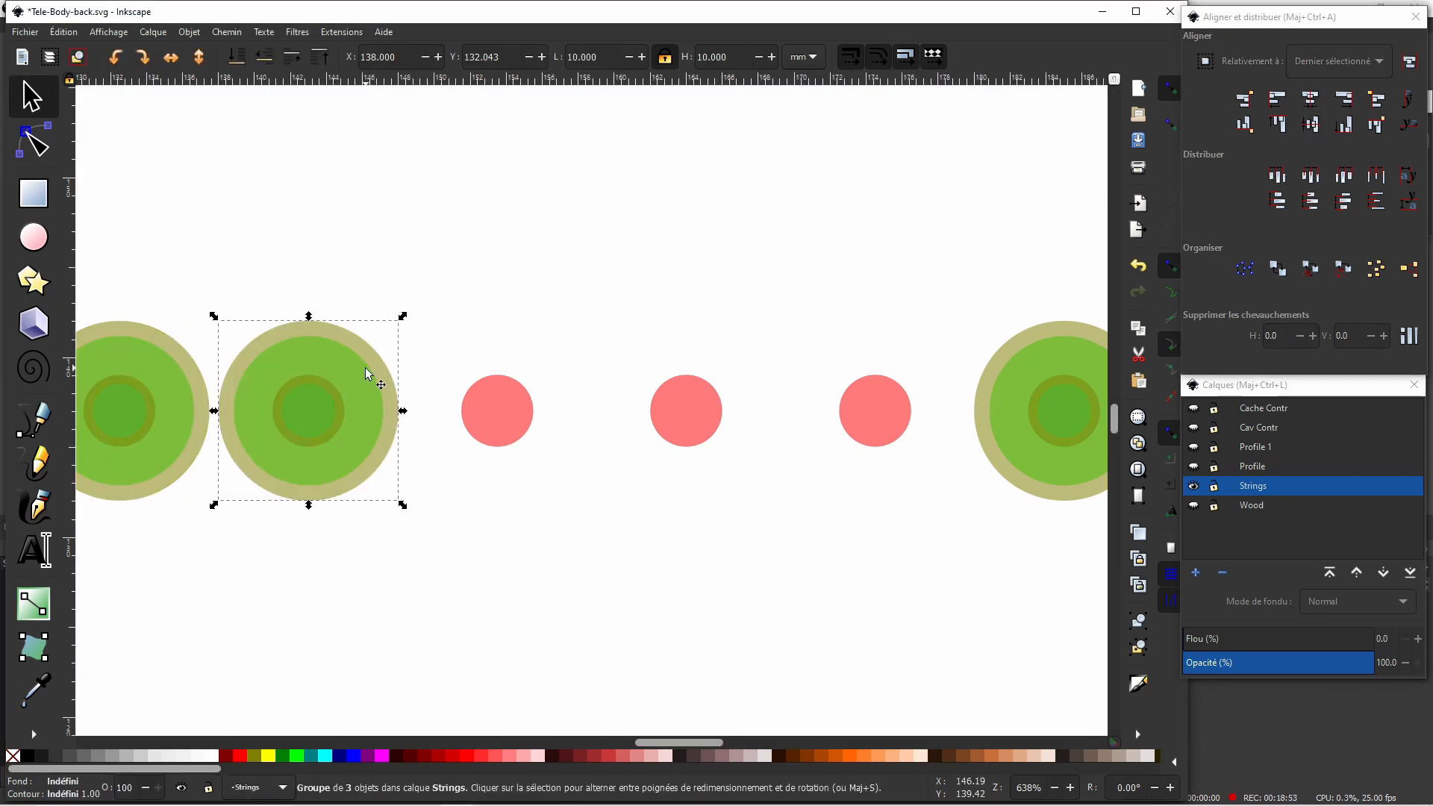
shift+click(507, 403)
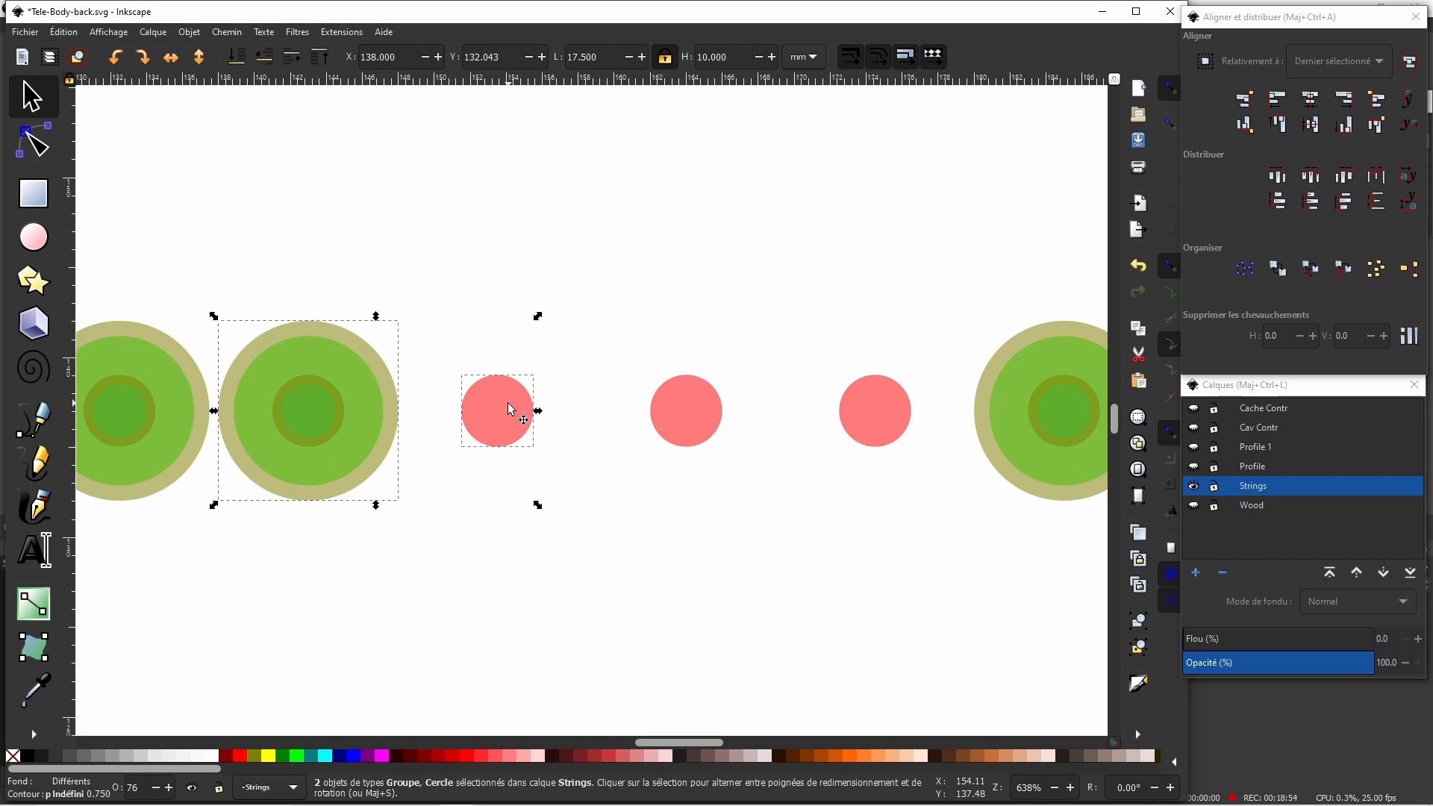
click(1313, 101)
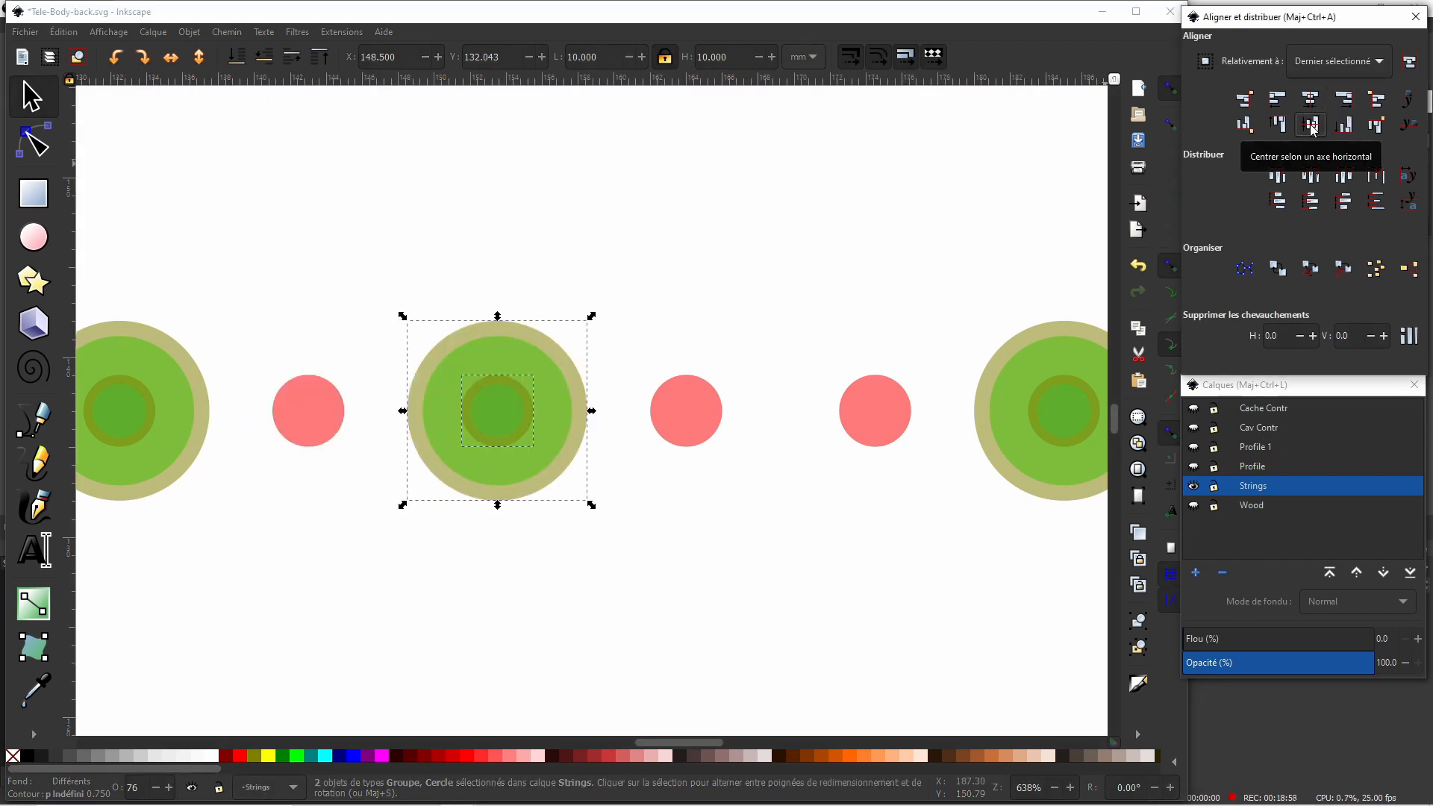
click(1311, 127)
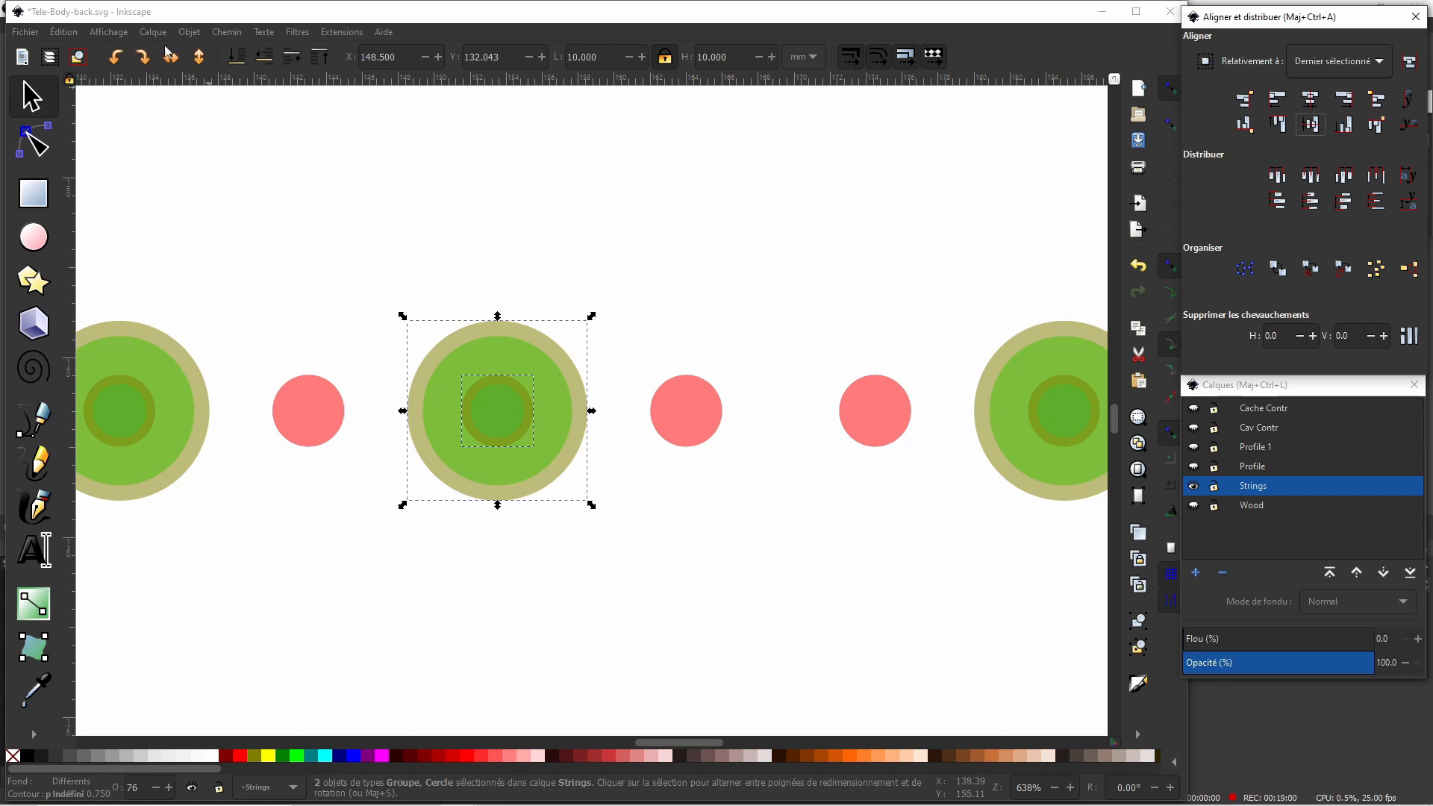
click(78, 34)
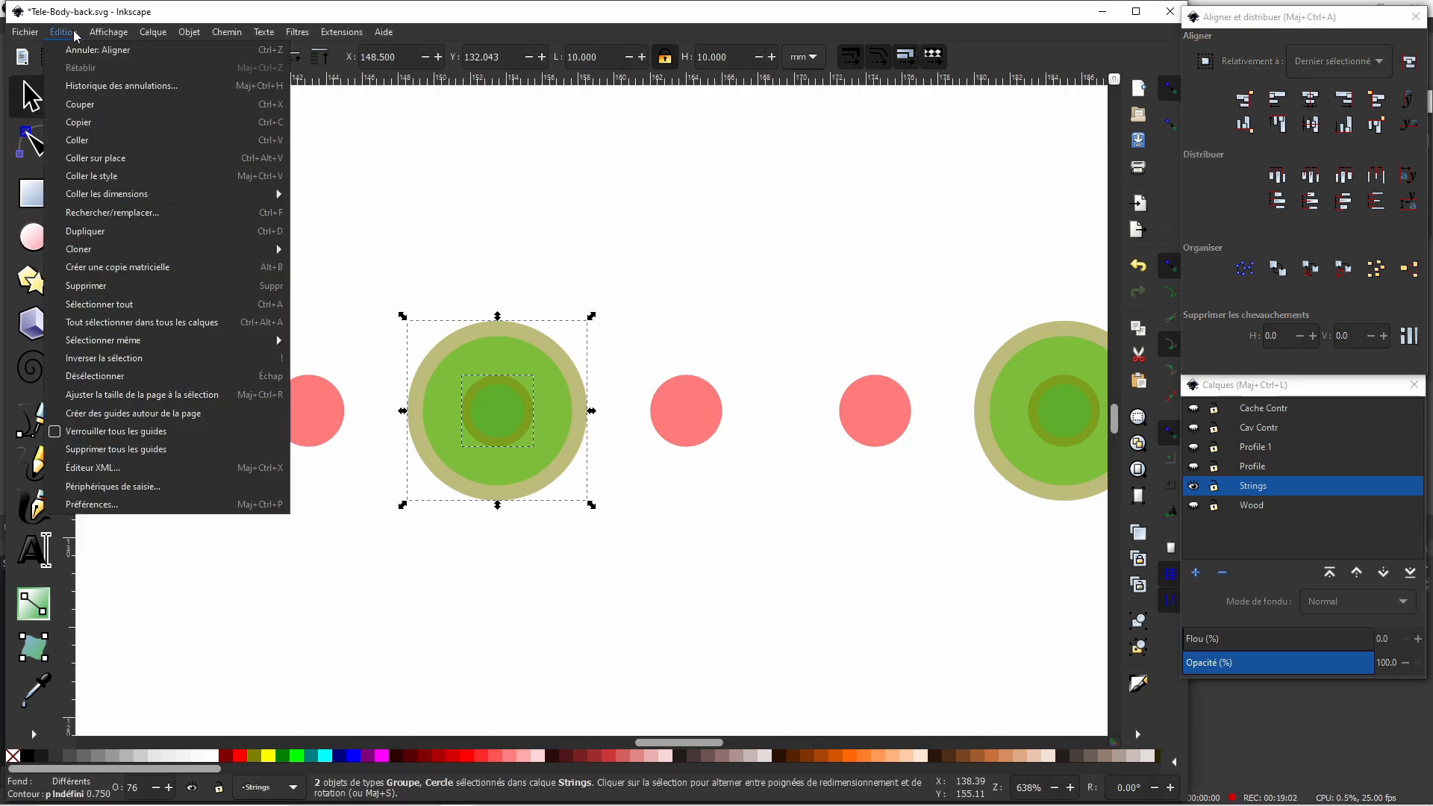
click(81, 46)
click(440, 224)
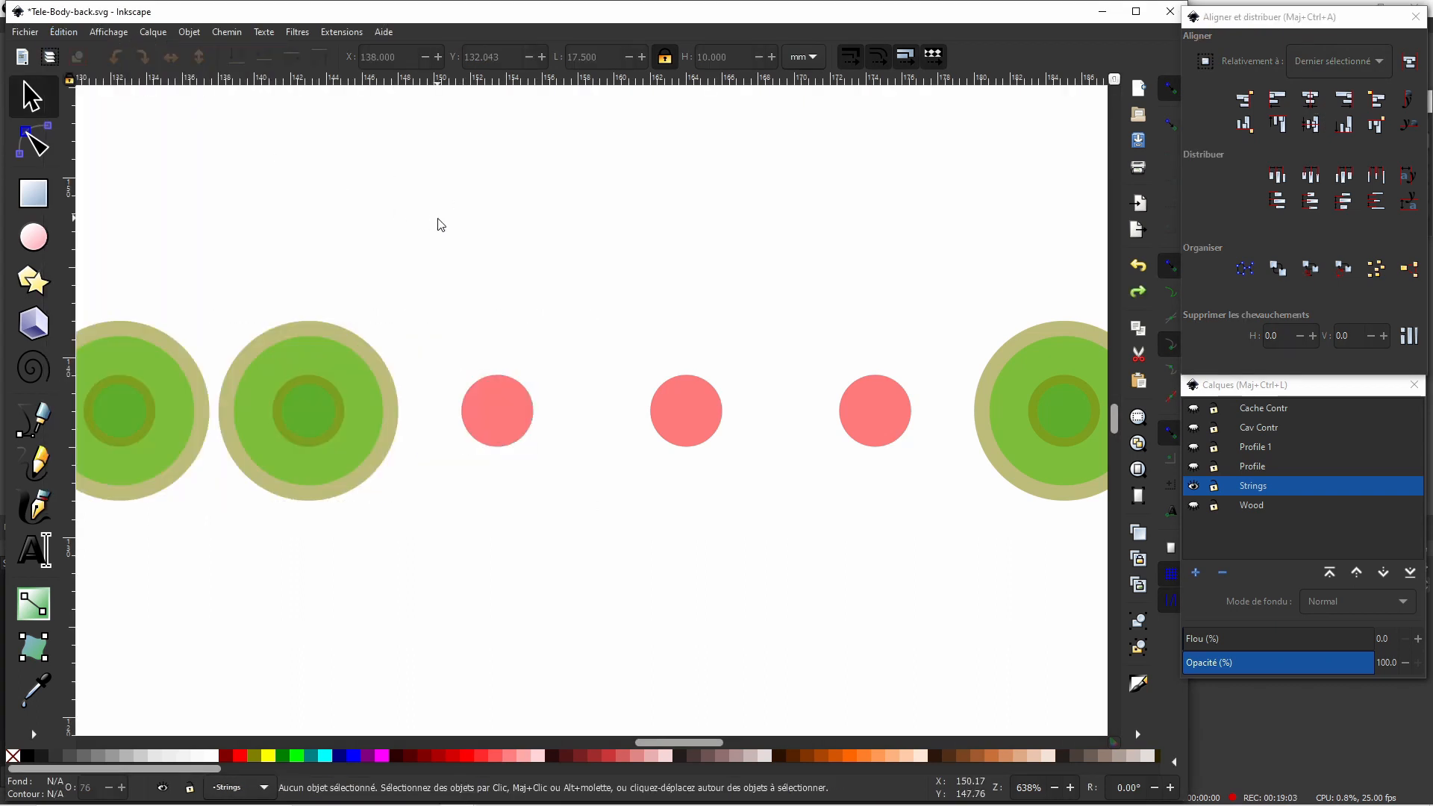
Duplicate the second ferrule group and center the copy on the third red circle.
click(368, 389)
right_click(368, 388)
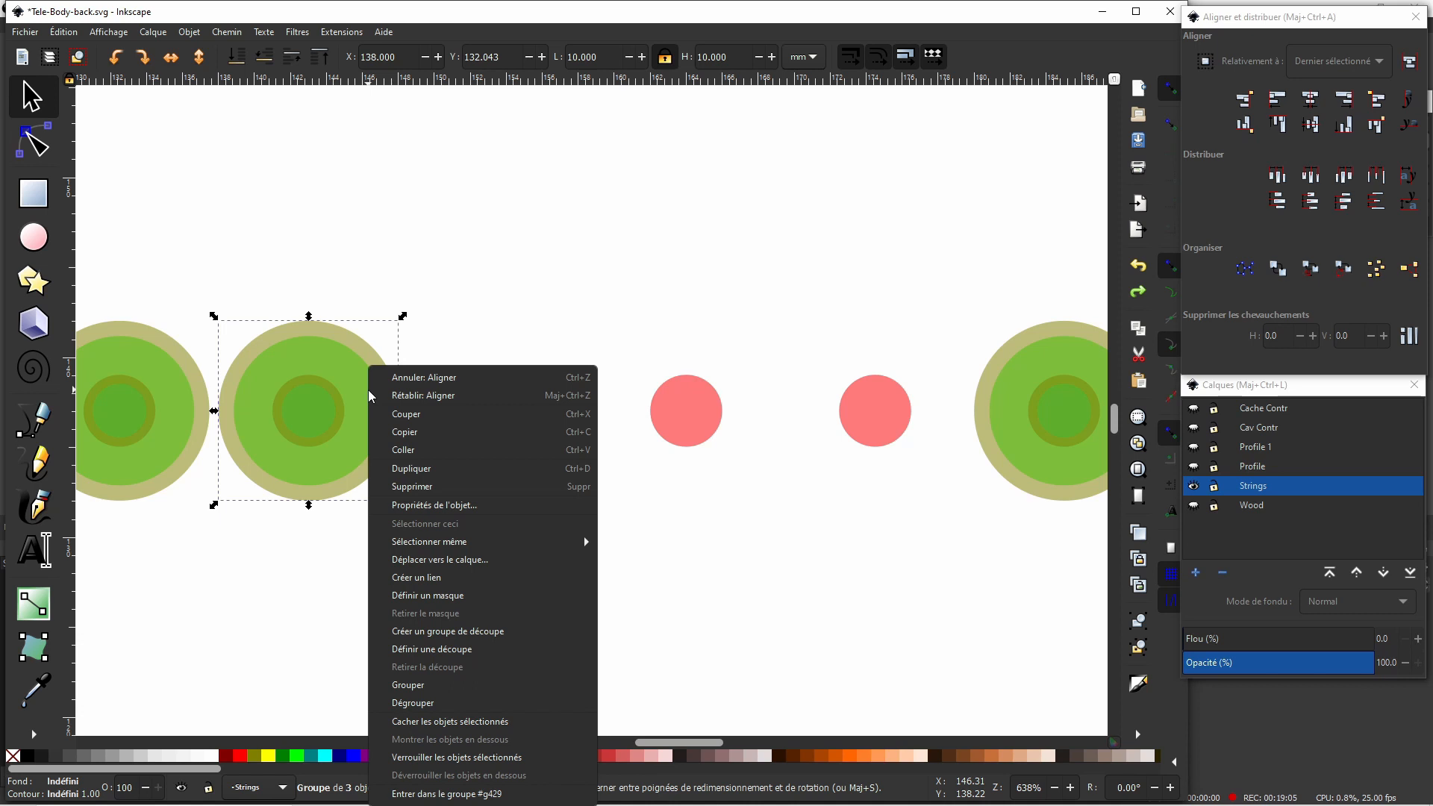
click(406, 467)
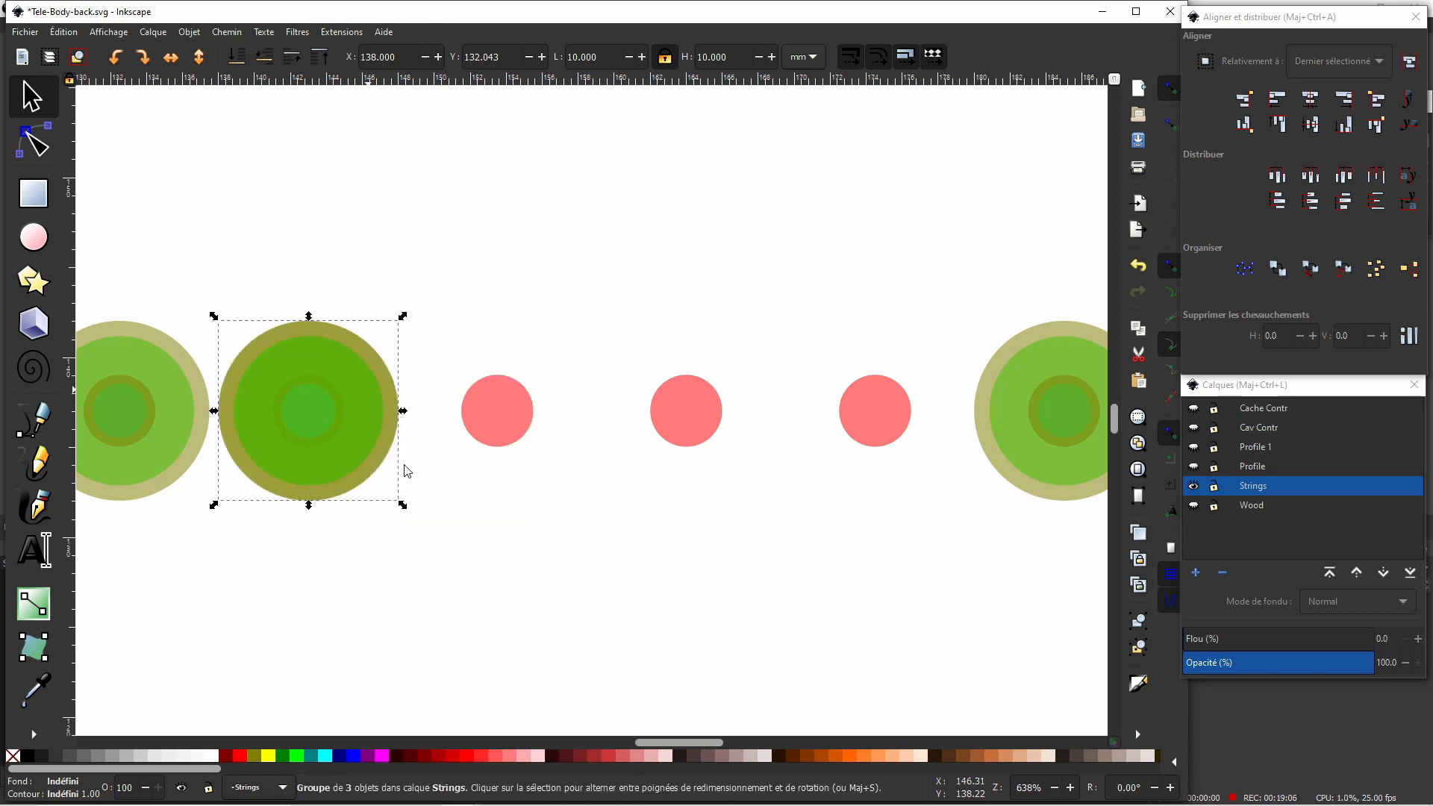
shift+click(493, 393)
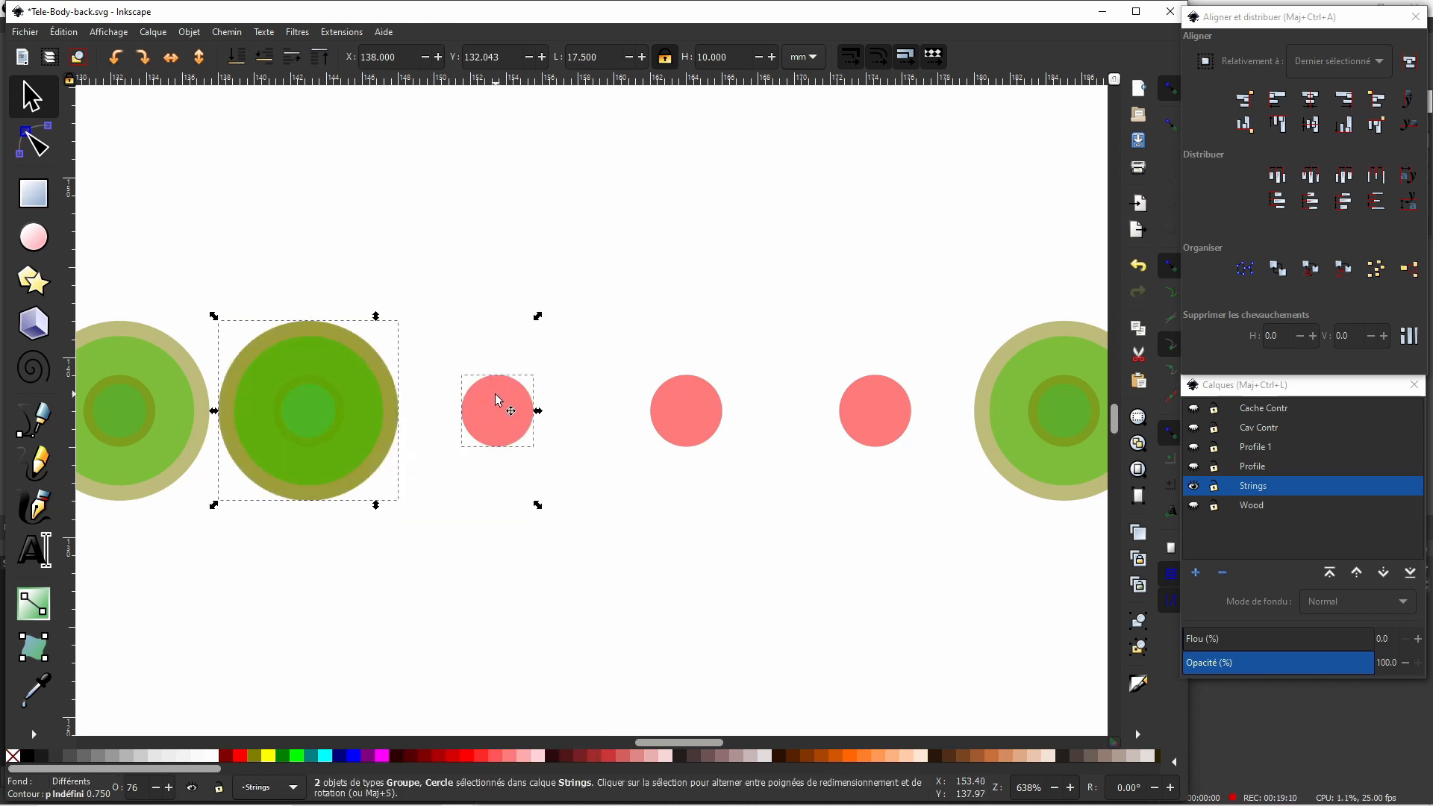
click(1308, 100)
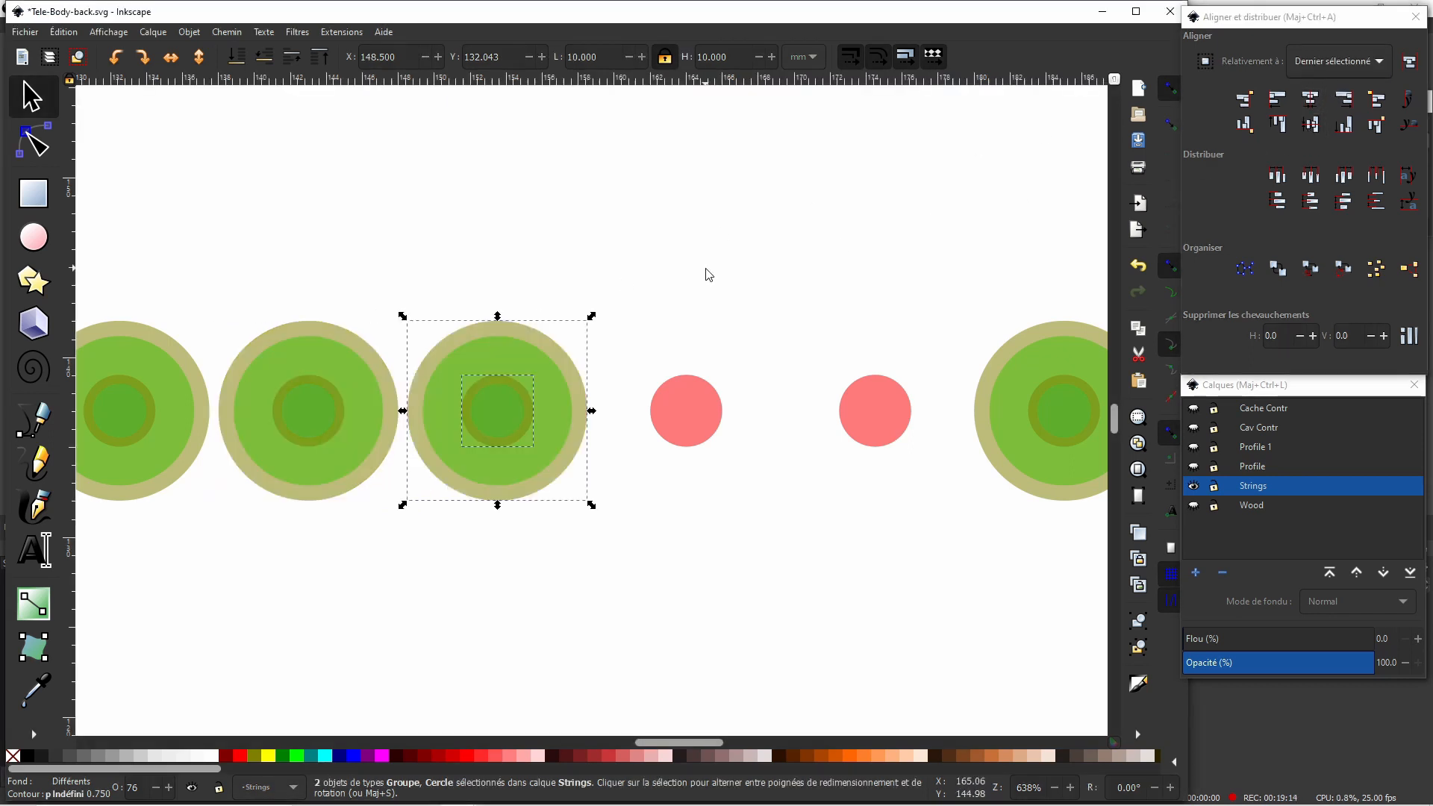
Duplicate the third ferrule group and center the copy on the fourth red circle.
click(550, 388)
right_click(551, 388)
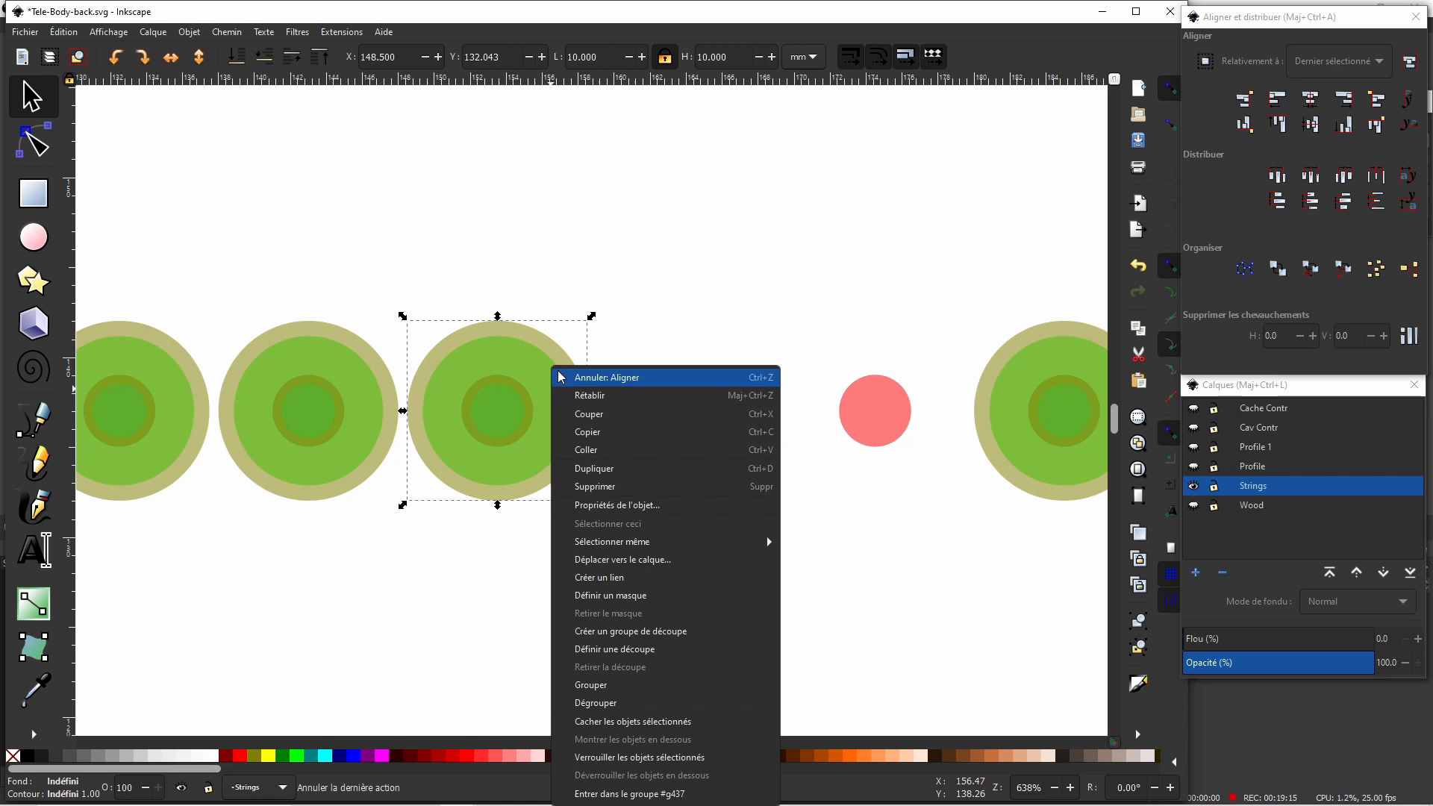
click(600, 468)
shift+click(679, 435)
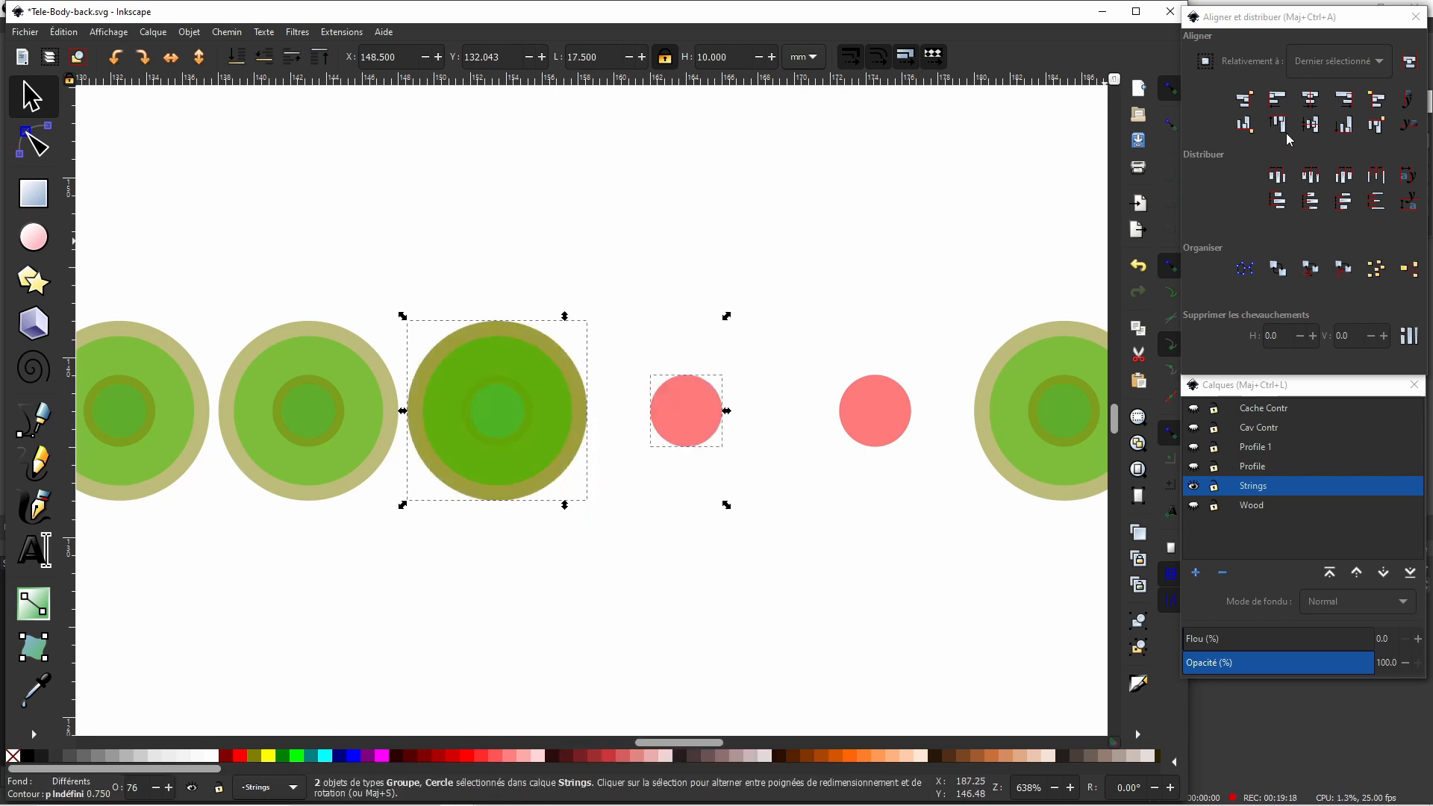
click(1309, 100)
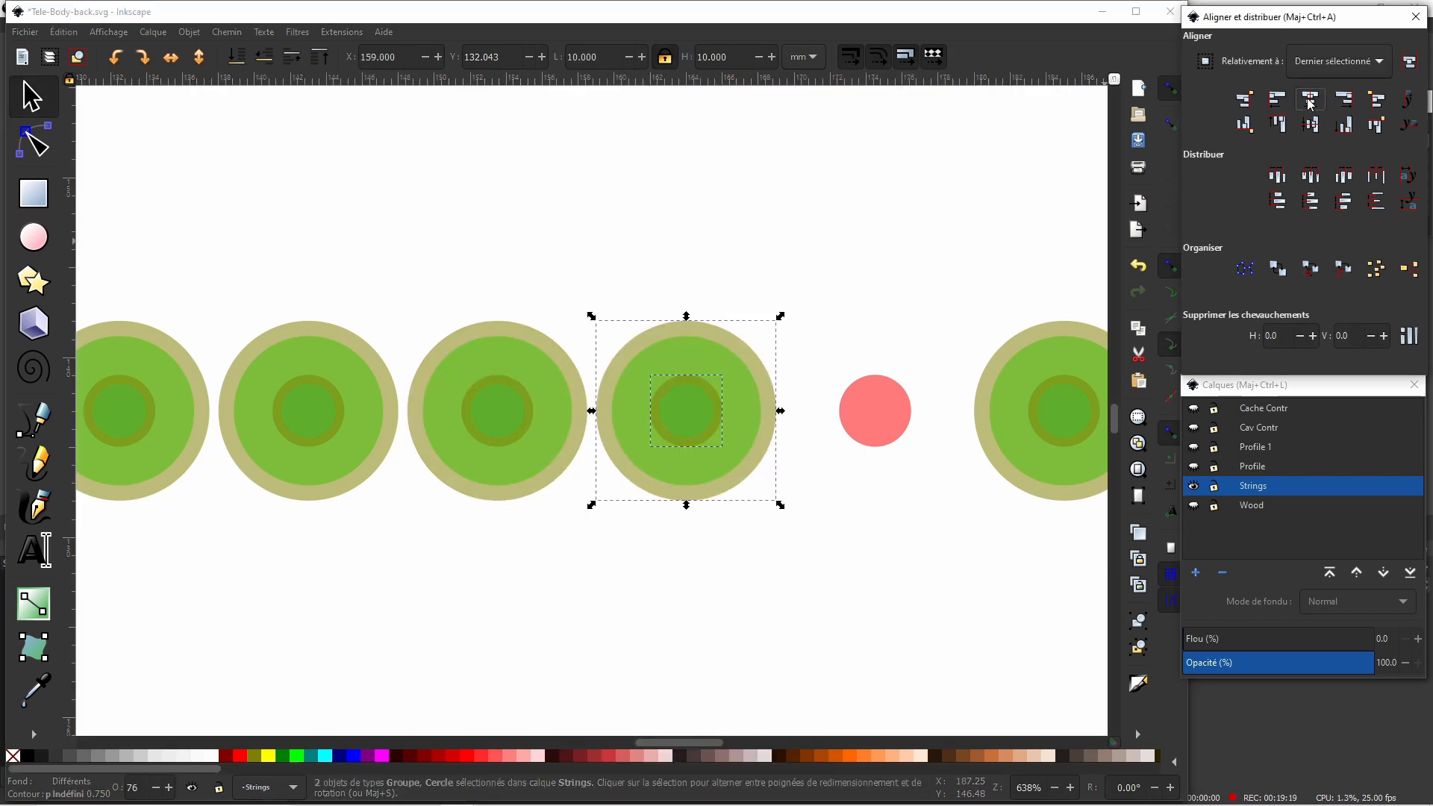
Duplicate the fourth ferrule group, center the copy on the fifth red circle, and clear the selection.
click(832, 321)
click(744, 366)
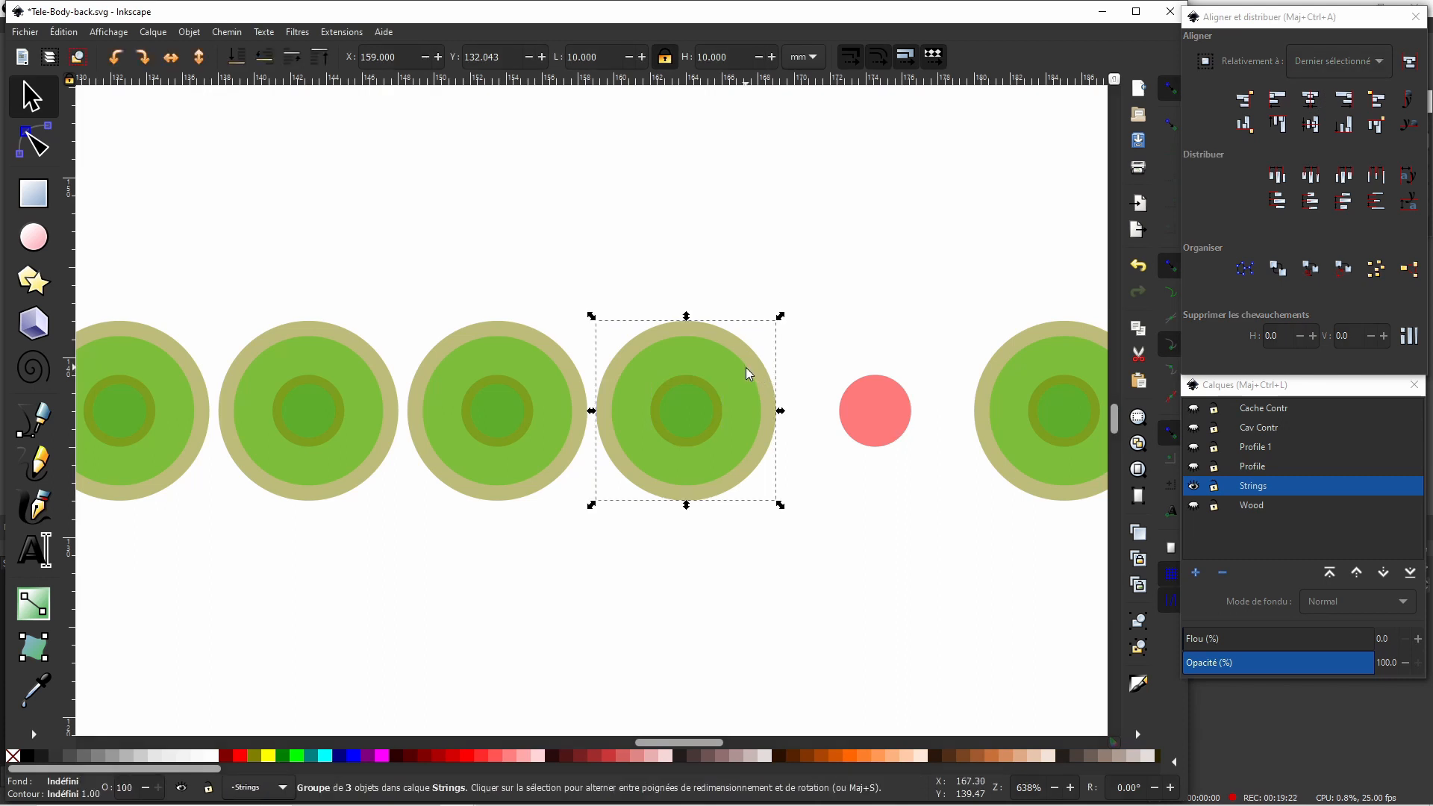
right_click(745, 366)
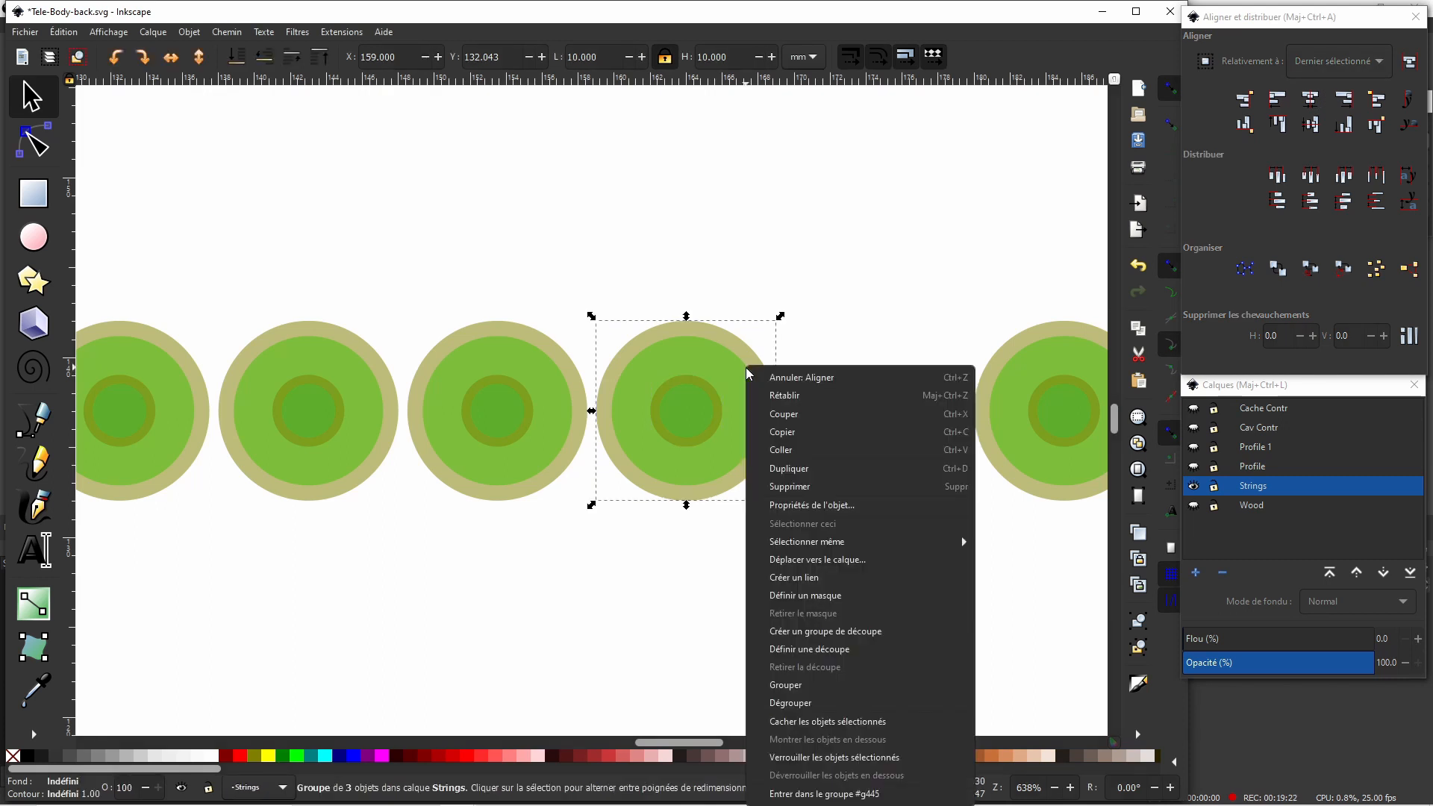
click(785, 470)
shift+click(885, 396)
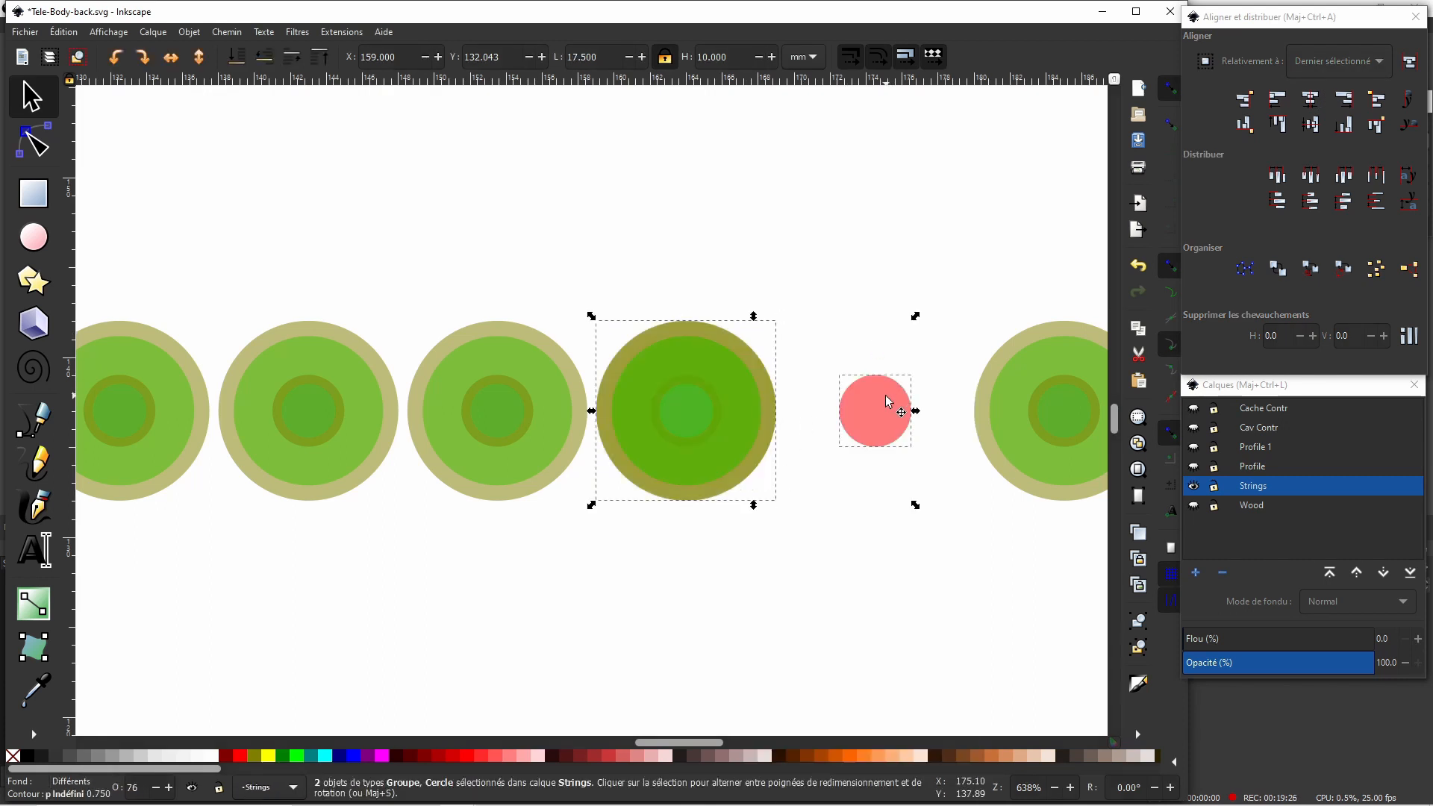
click(1311, 101)
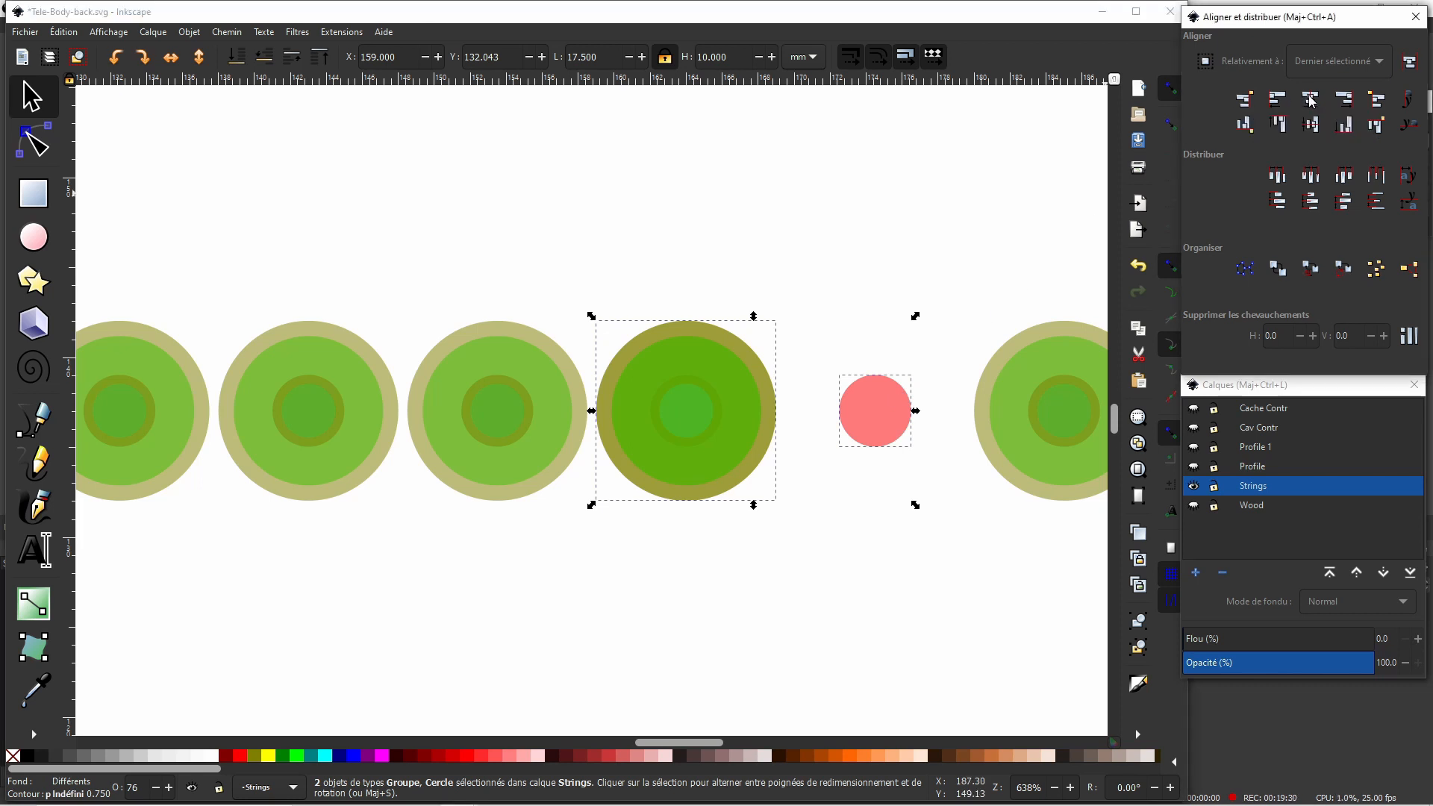
click(974, 176)
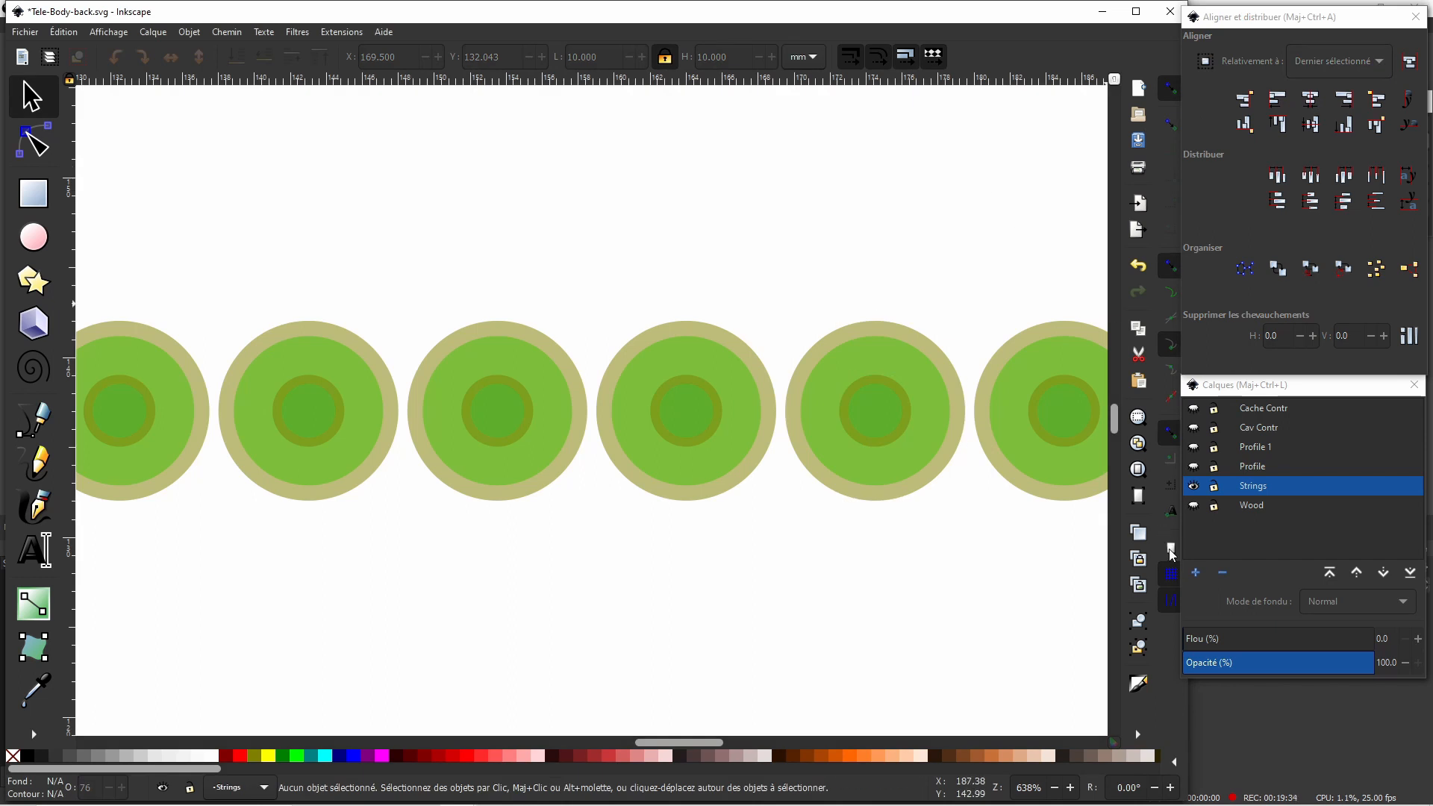
Add three layers named Bush 1, Bush 2 and Bush 3 directly above the Strings layer.
click(1196, 573)
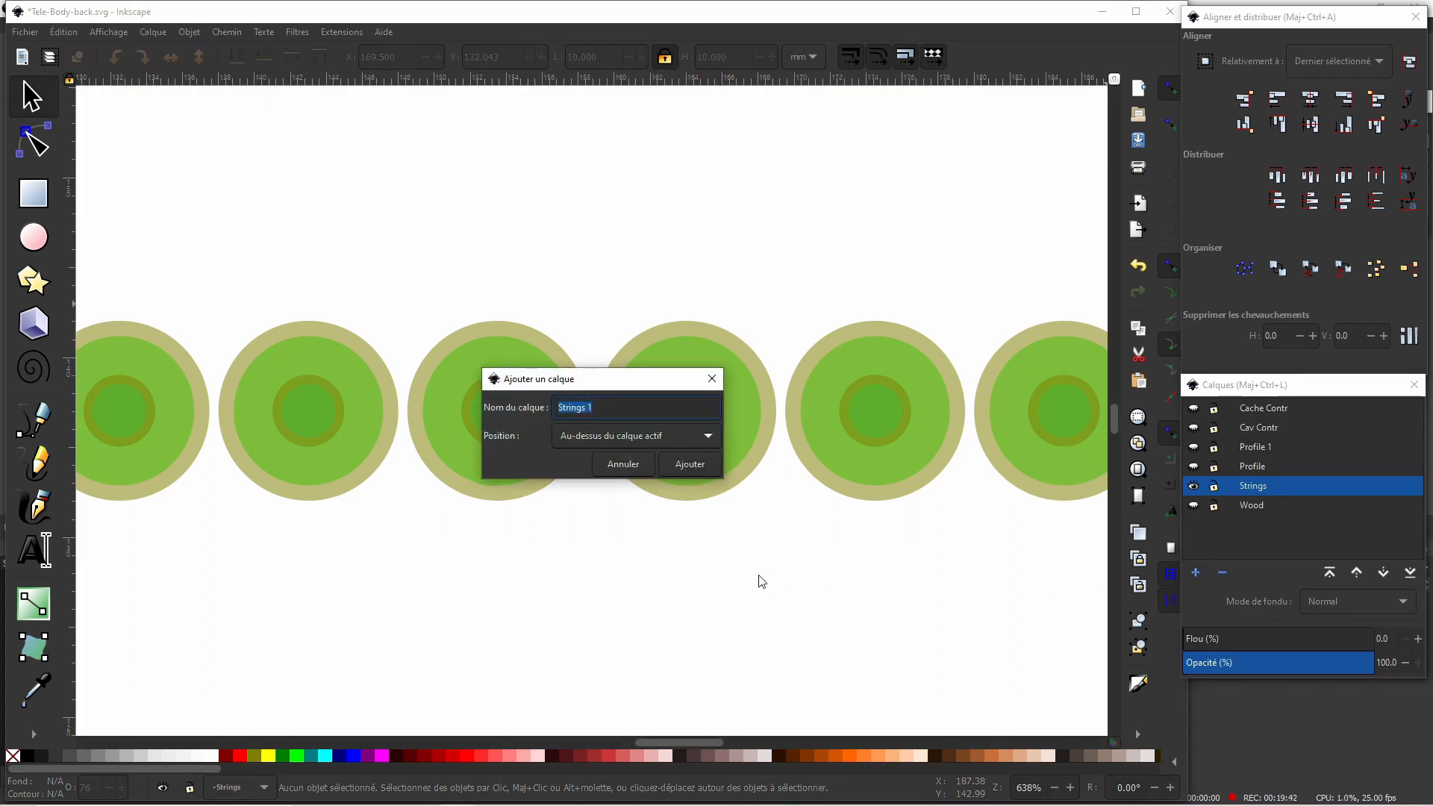
text(Bush)
key(Return)
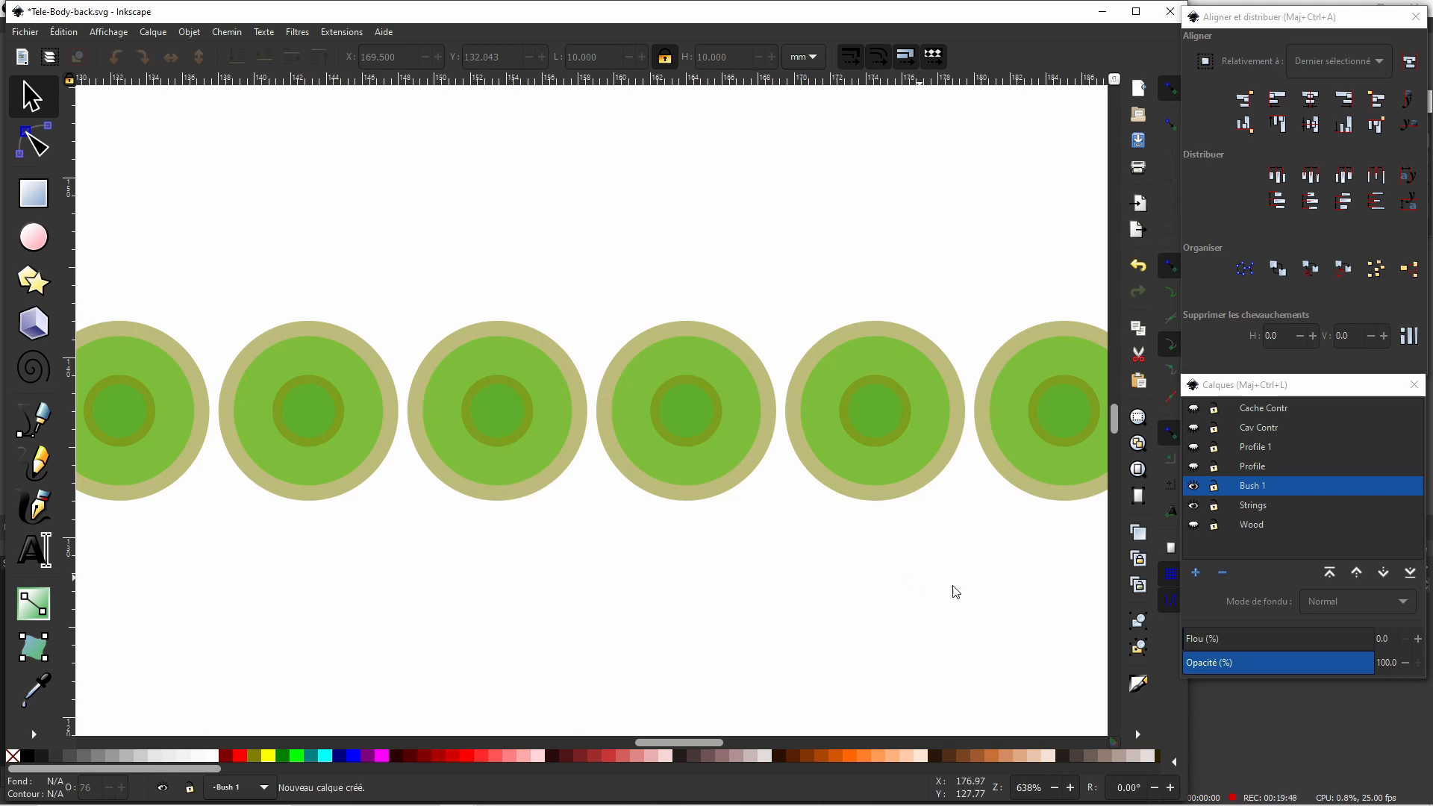
click(1195, 573)
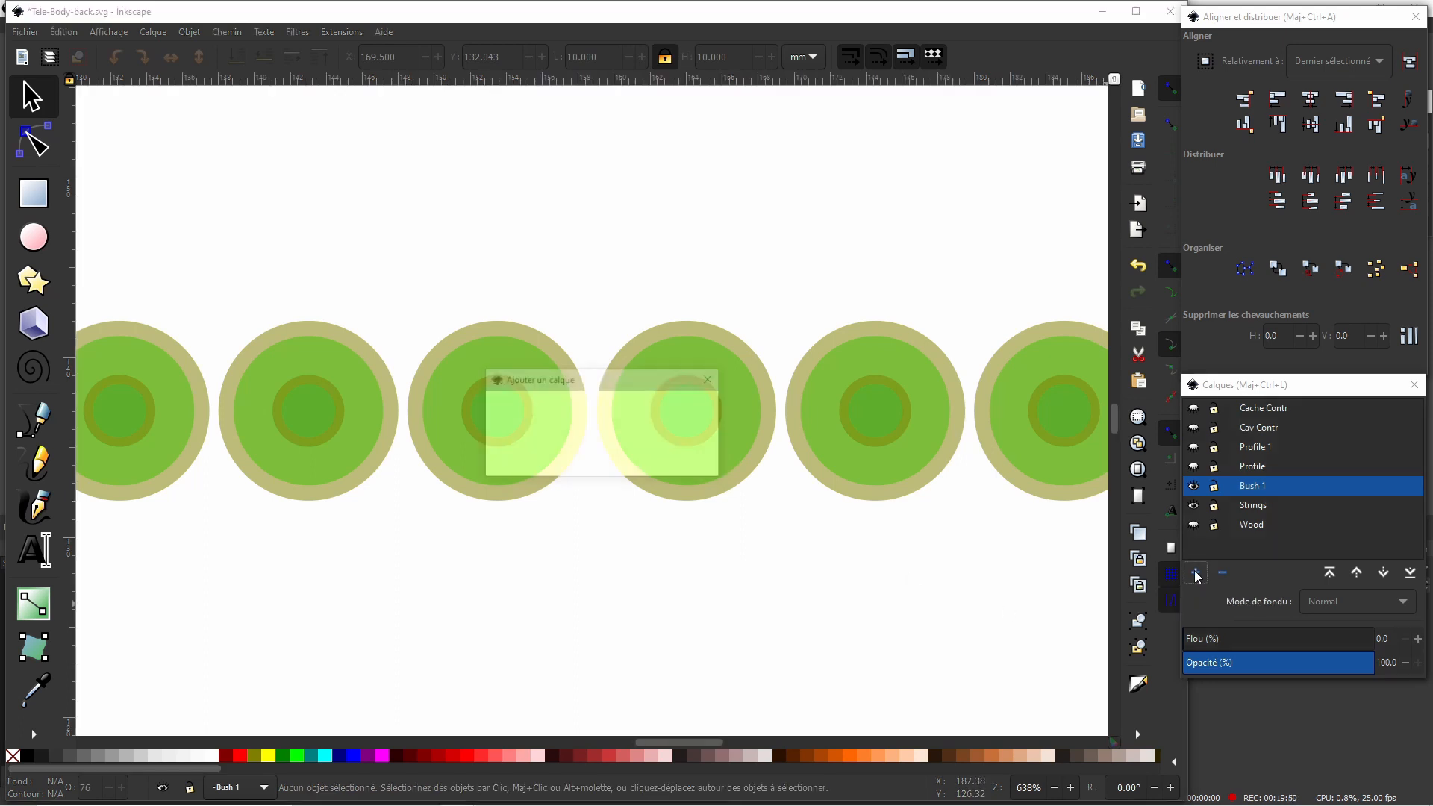
click(693, 466)
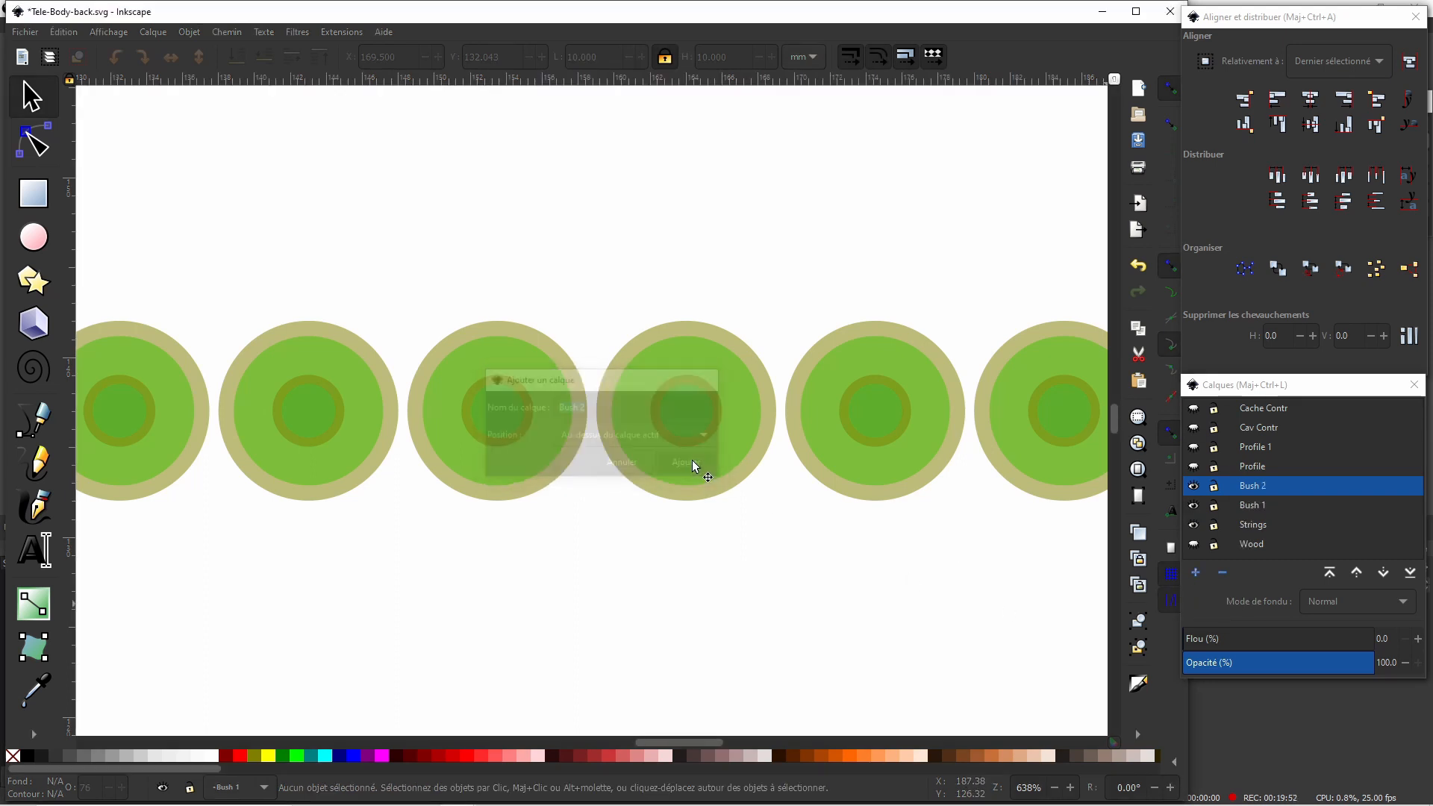
click(1196, 573)
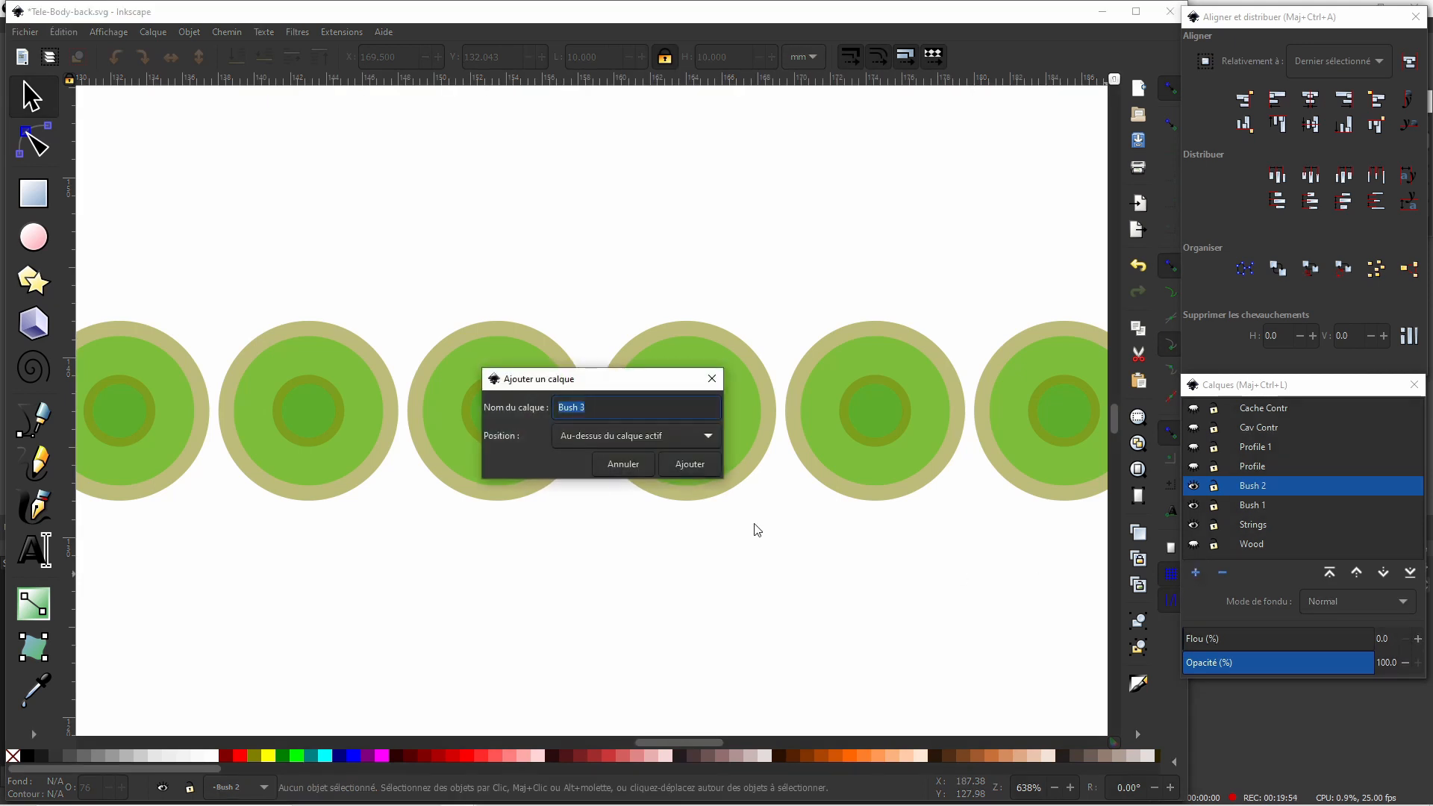
click(681, 464)
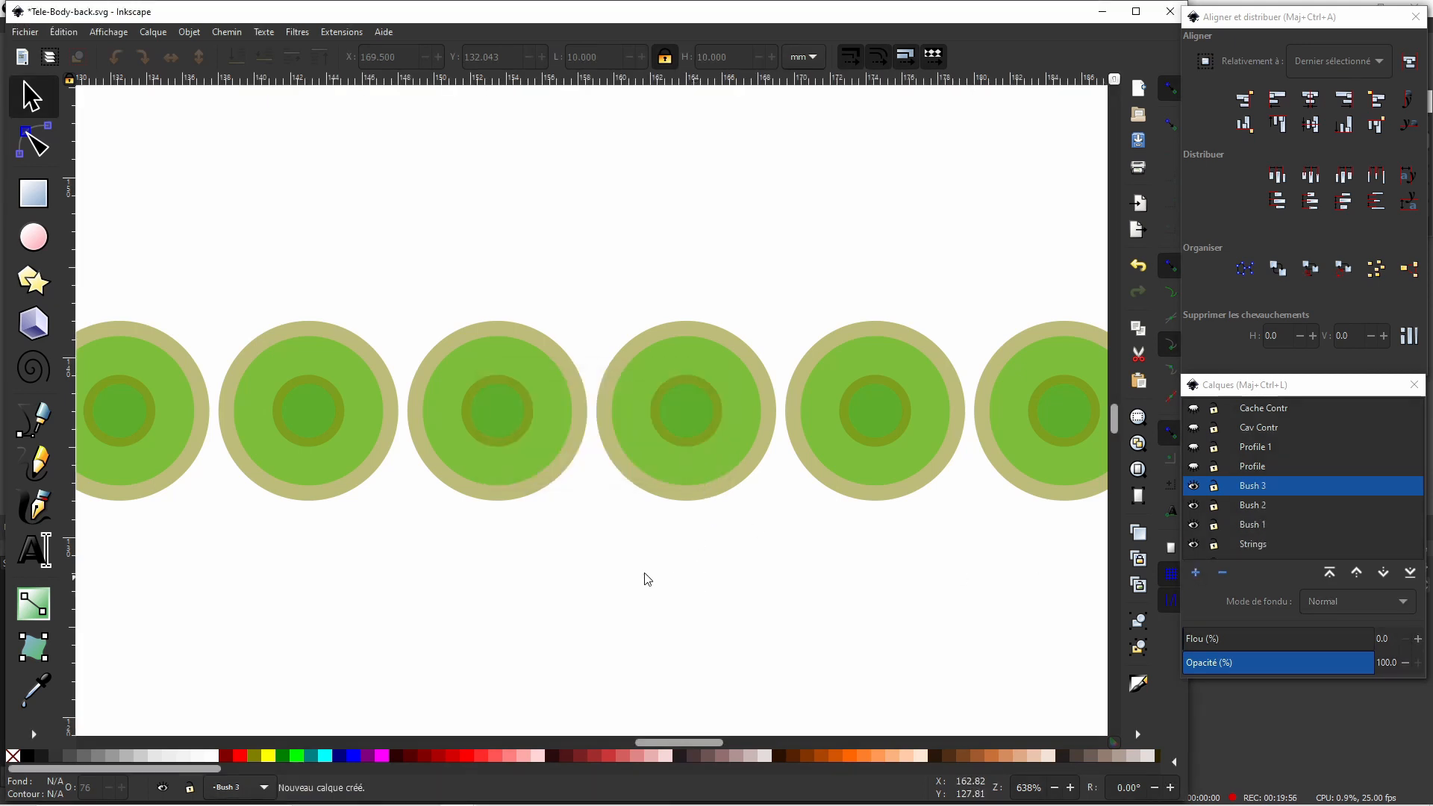
Ungroup all six ferrule groups into individual circles and clear the selection.
scroll(797, 564, down, 1)
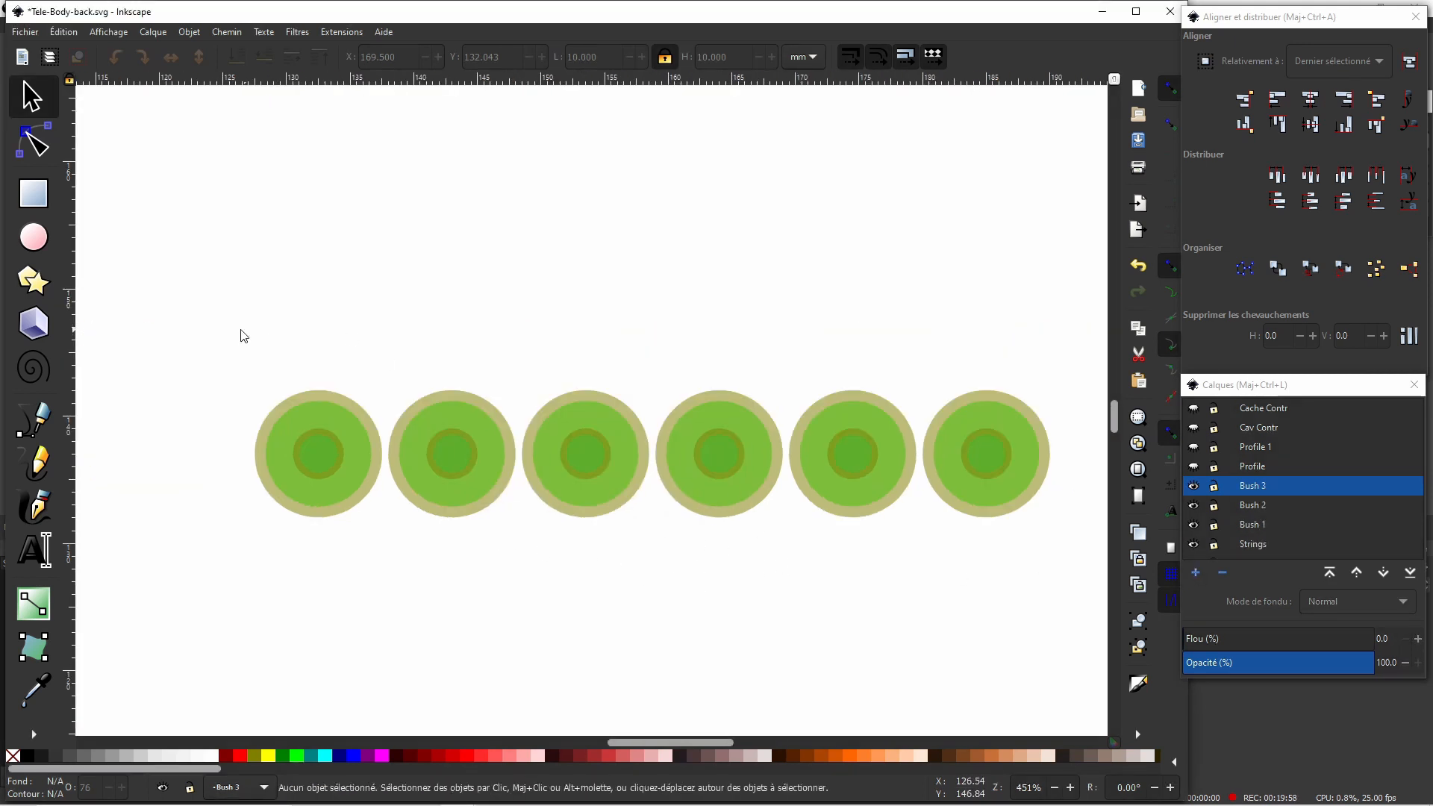
drag(239, 329, 1052, 565)
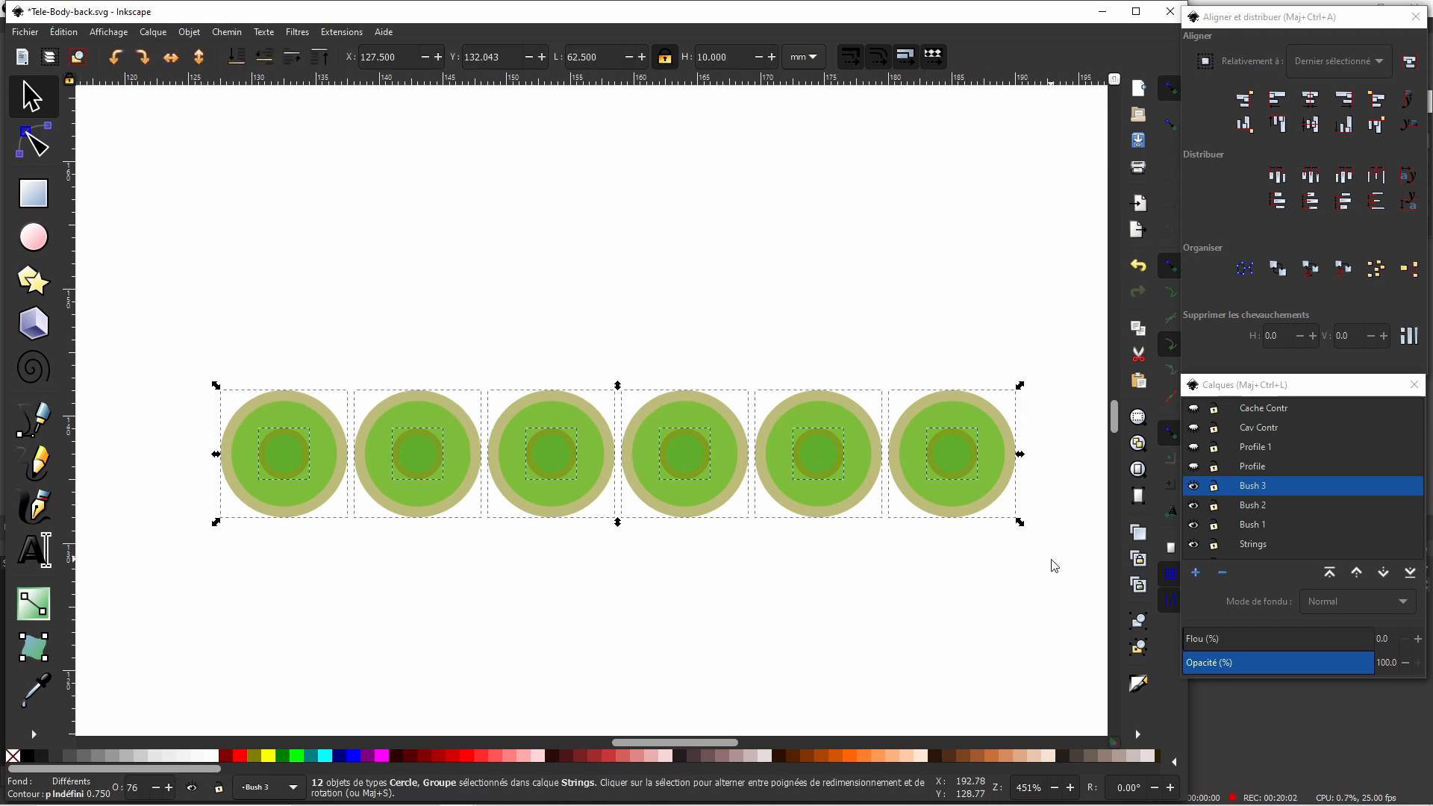
click(992, 625)
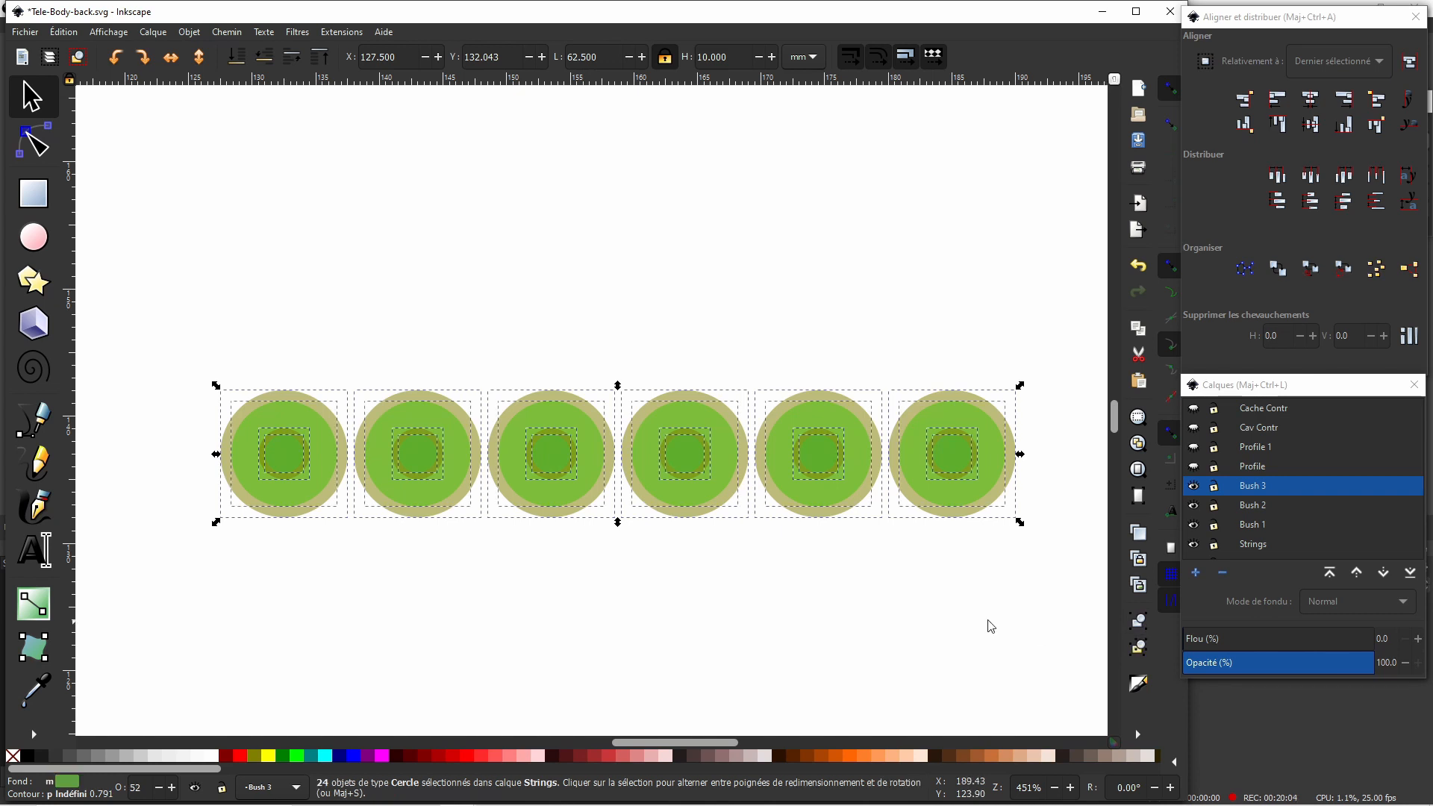
Move the six outer 10 mm circles to the Bush 1 layer and hide that layer.
click(996, 505)
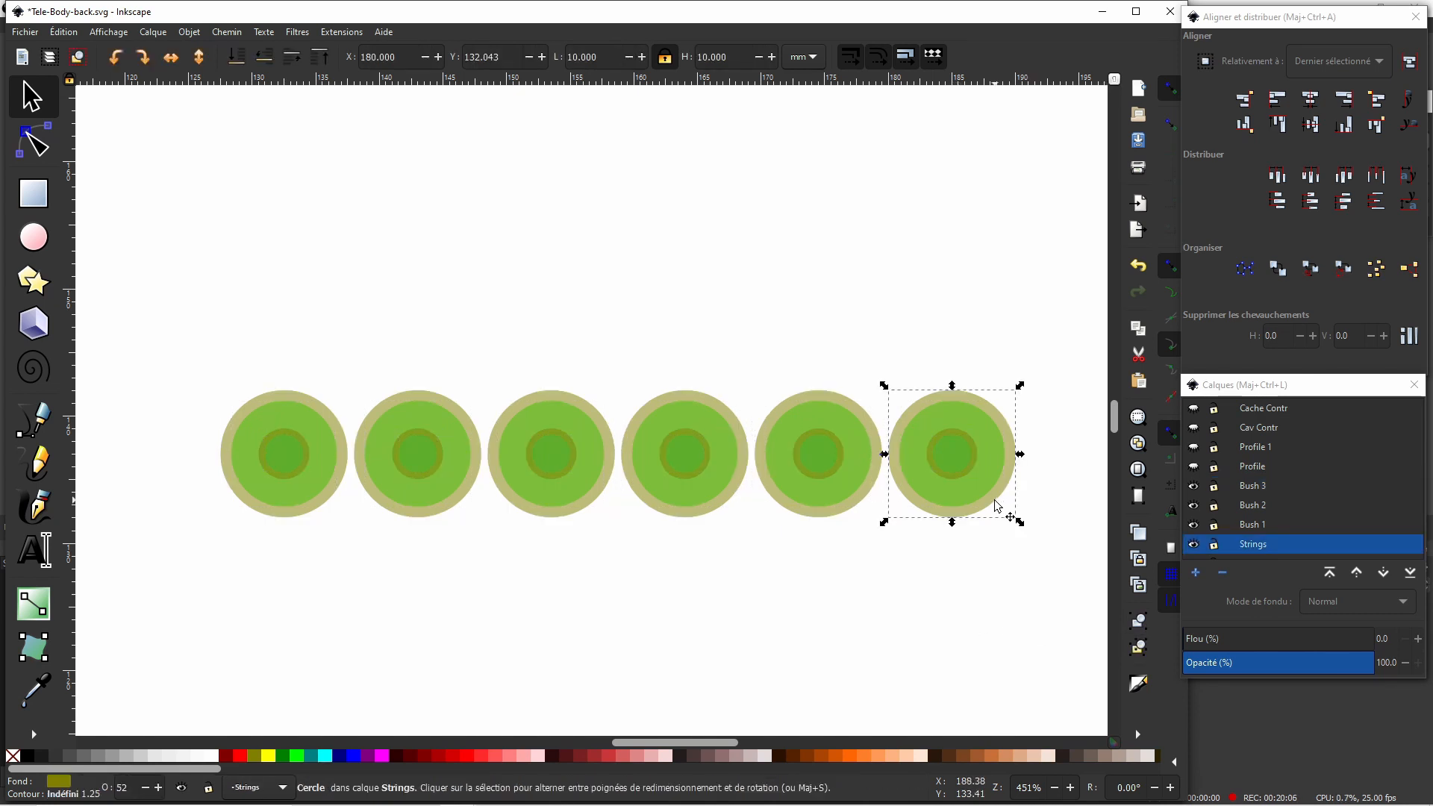
shift+click(822, 518)
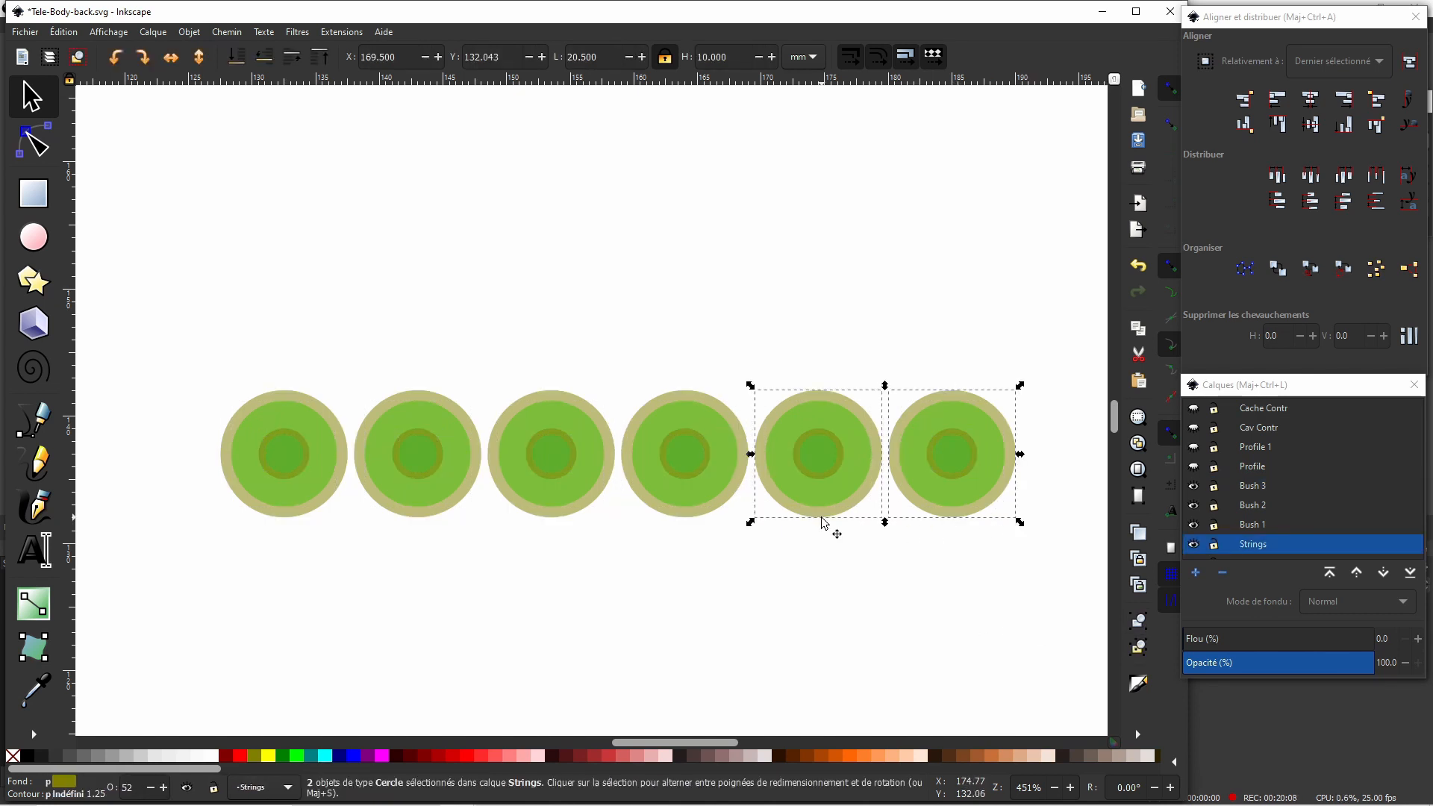
shift+click(685, 514)
shift+click(566, 520)
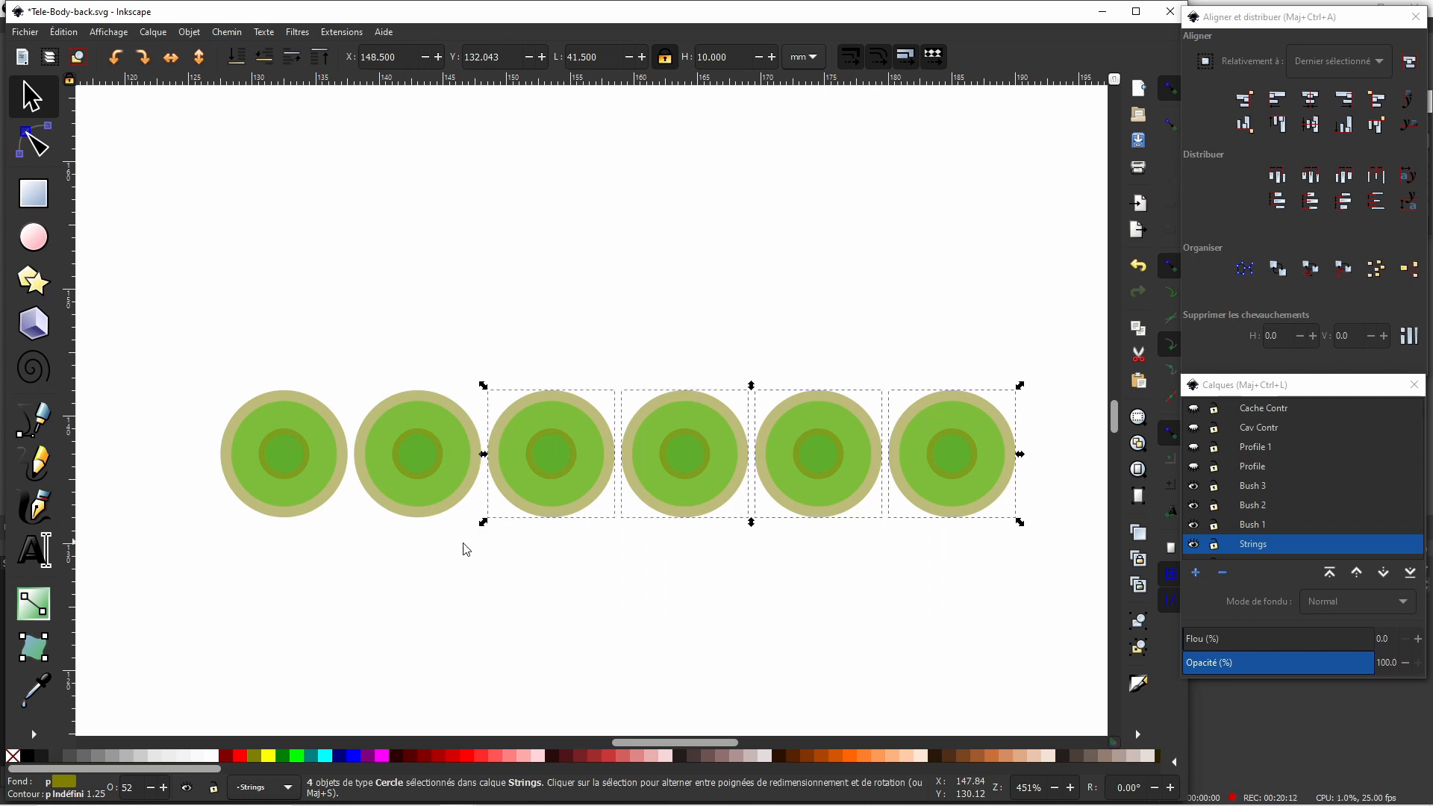
shift+click(423, 520)
shift+click(306, 515)
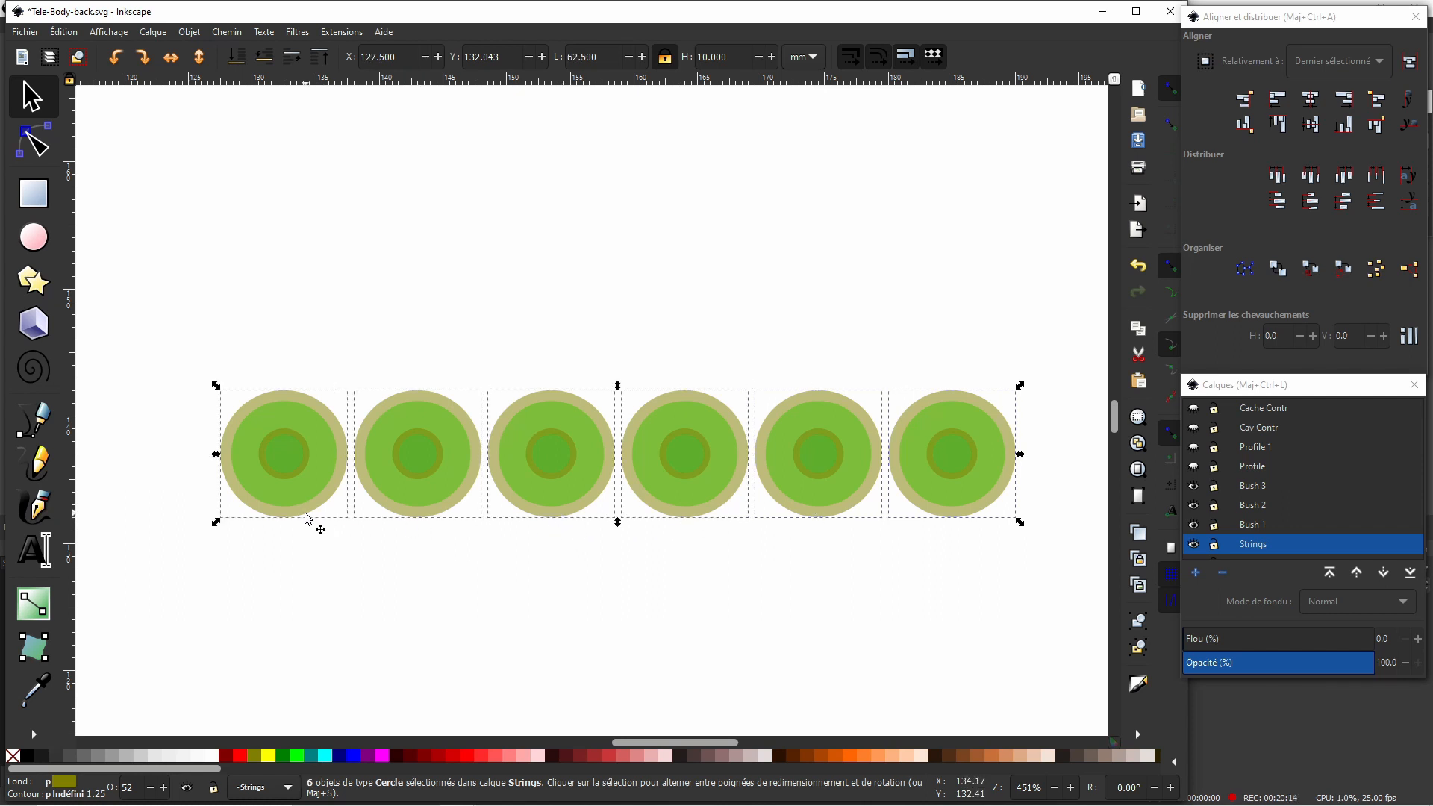
right_click(307, 518)
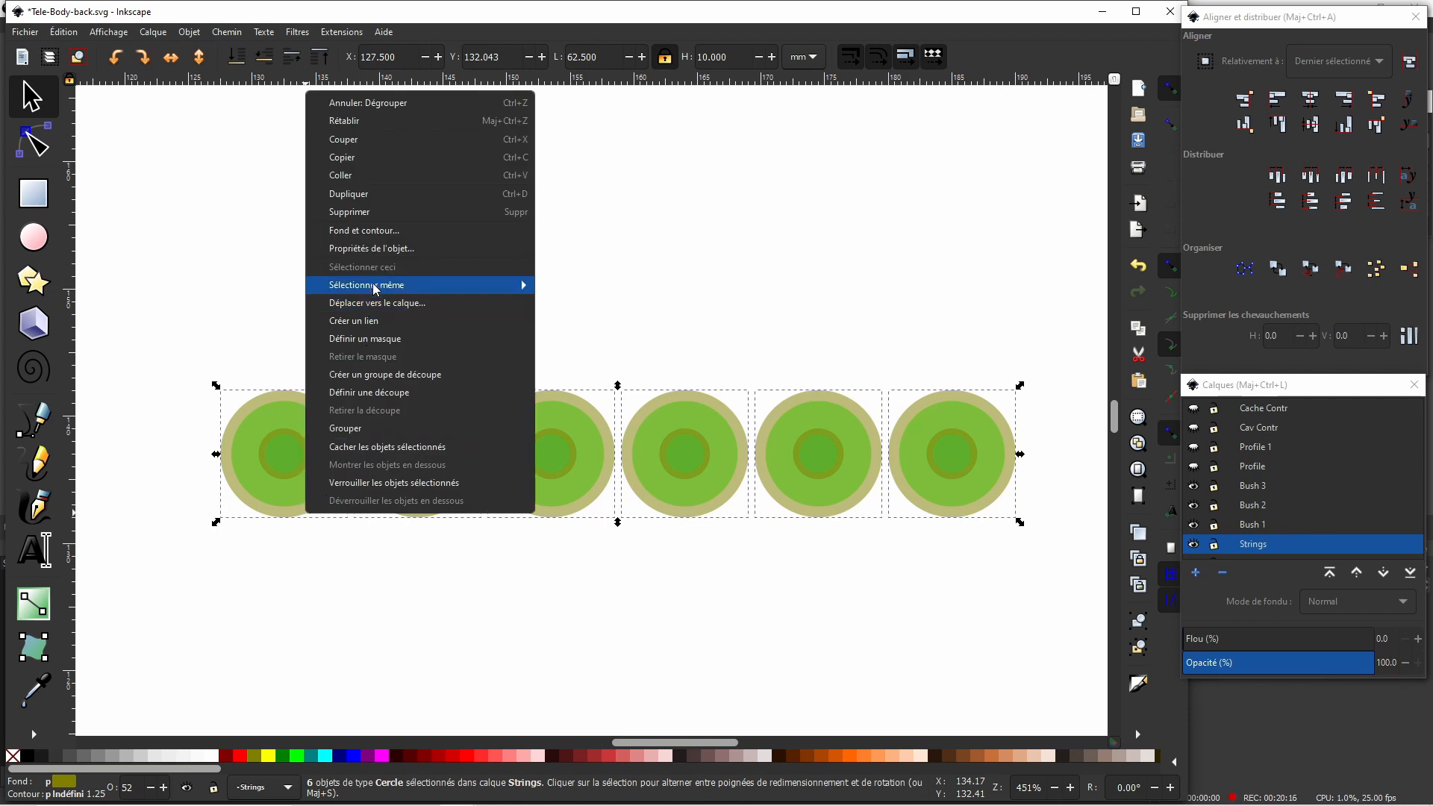
click(378, 302)
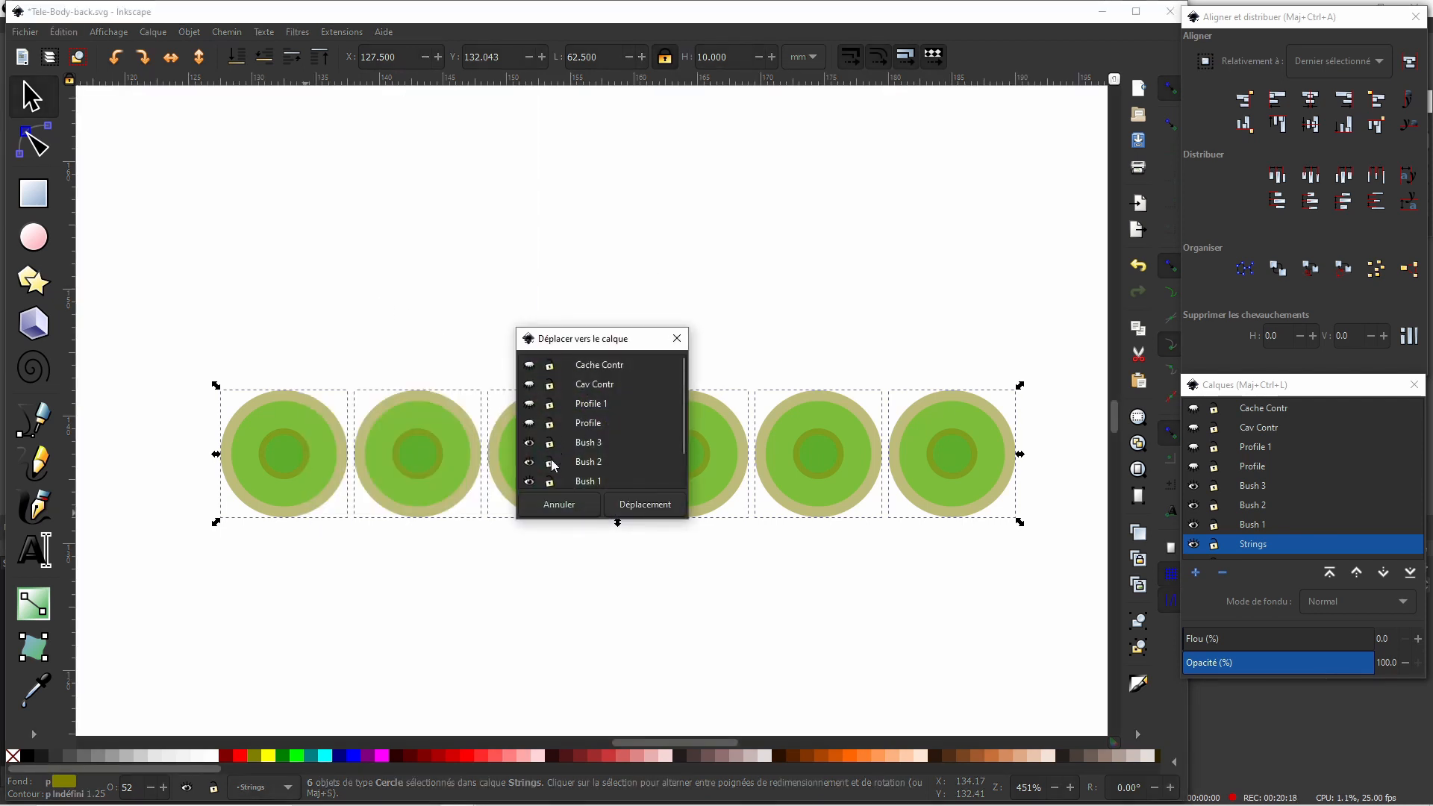
click(592, 481)
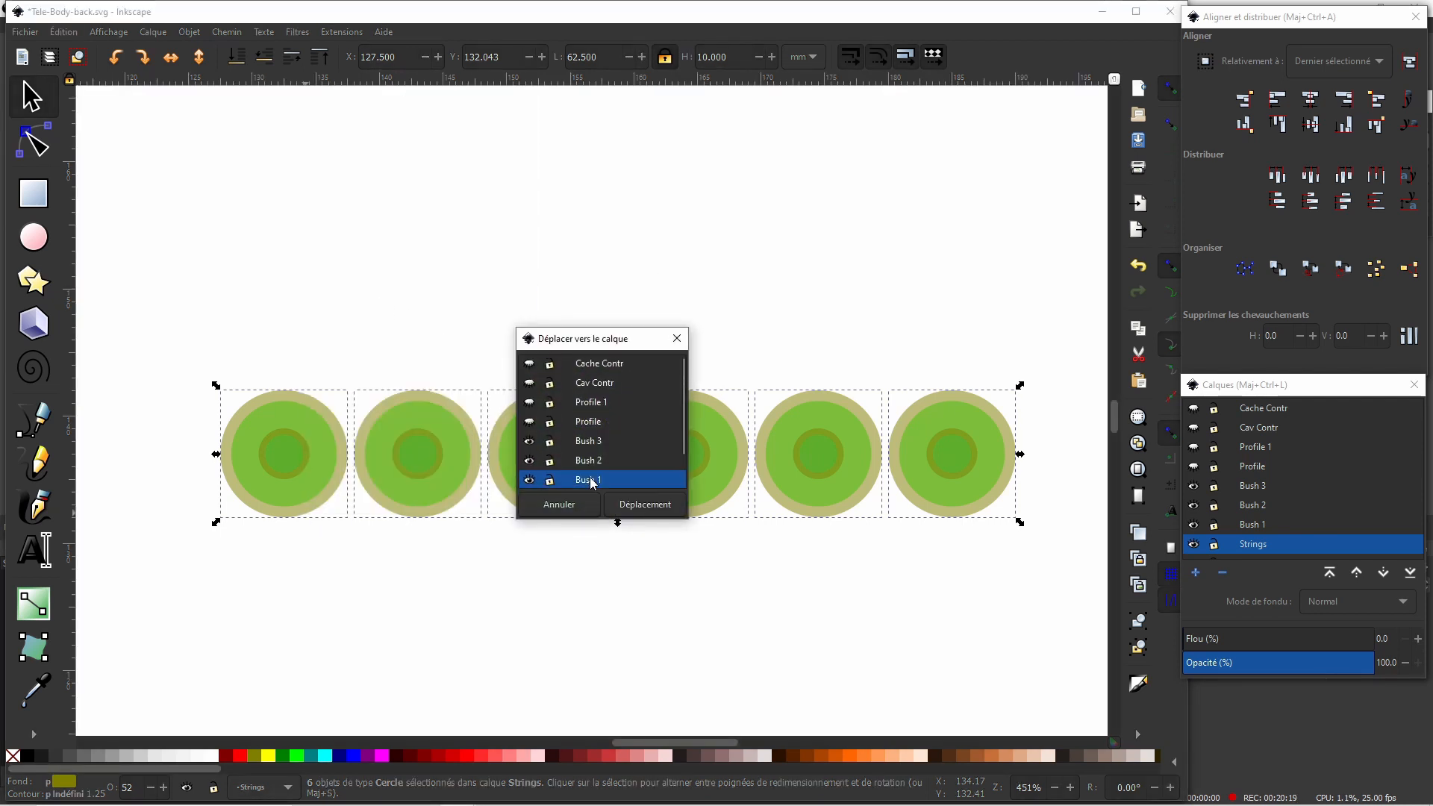
click(645, 505)
click(1193, 524)
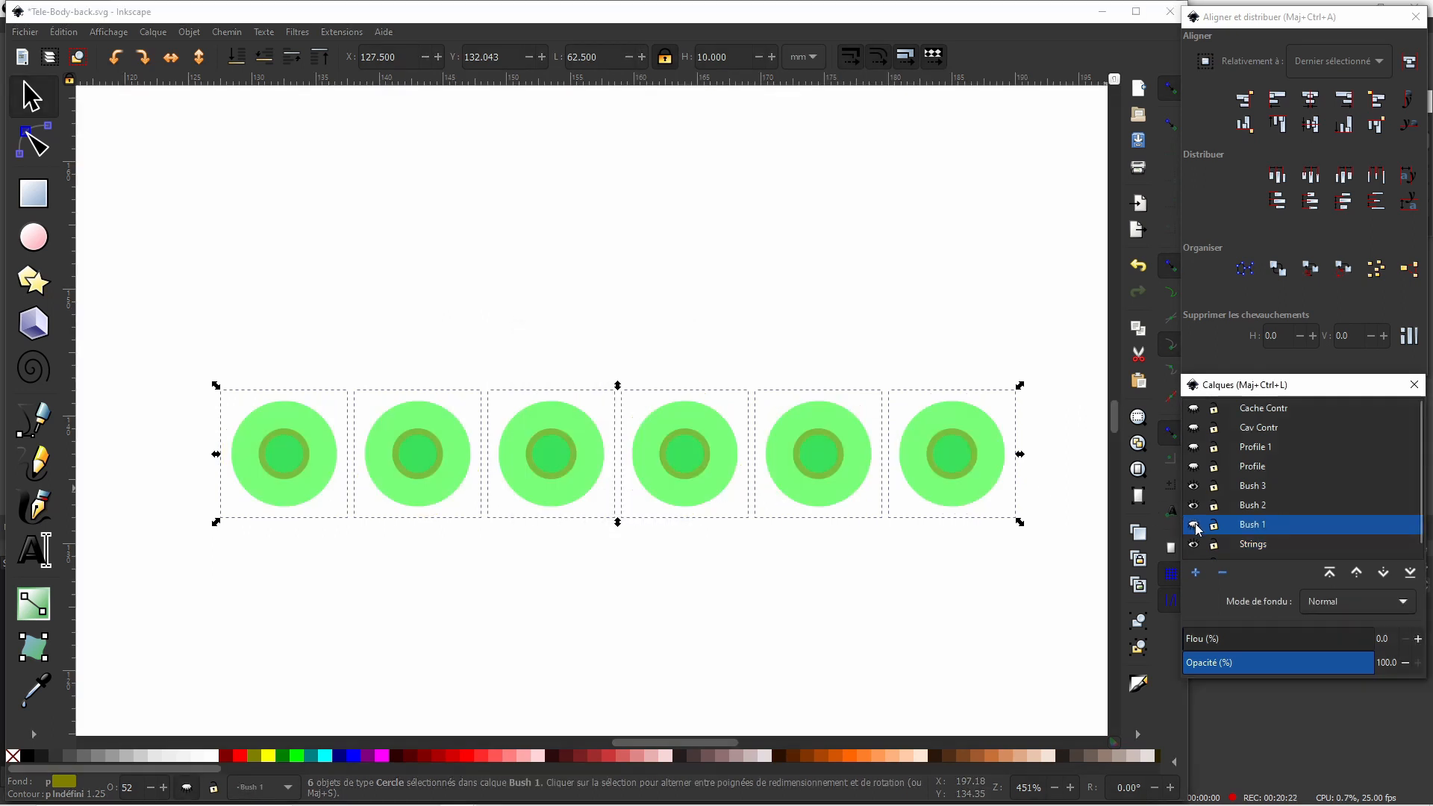
click(551, 651)
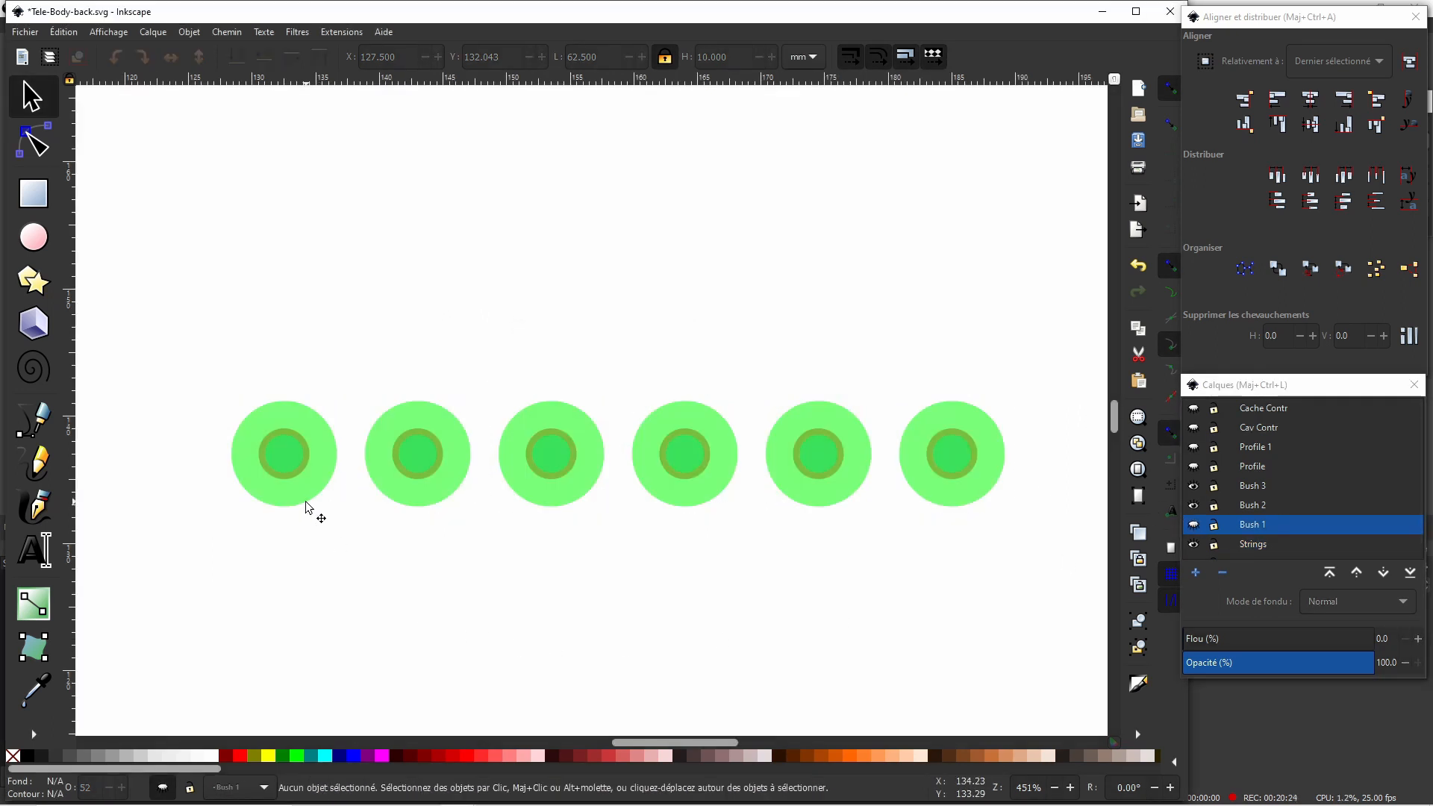
Move the six green 8.3 mm circles to the Bush 2 layer and hide that layer.
click(309, 507)
shift+click(423, 501)
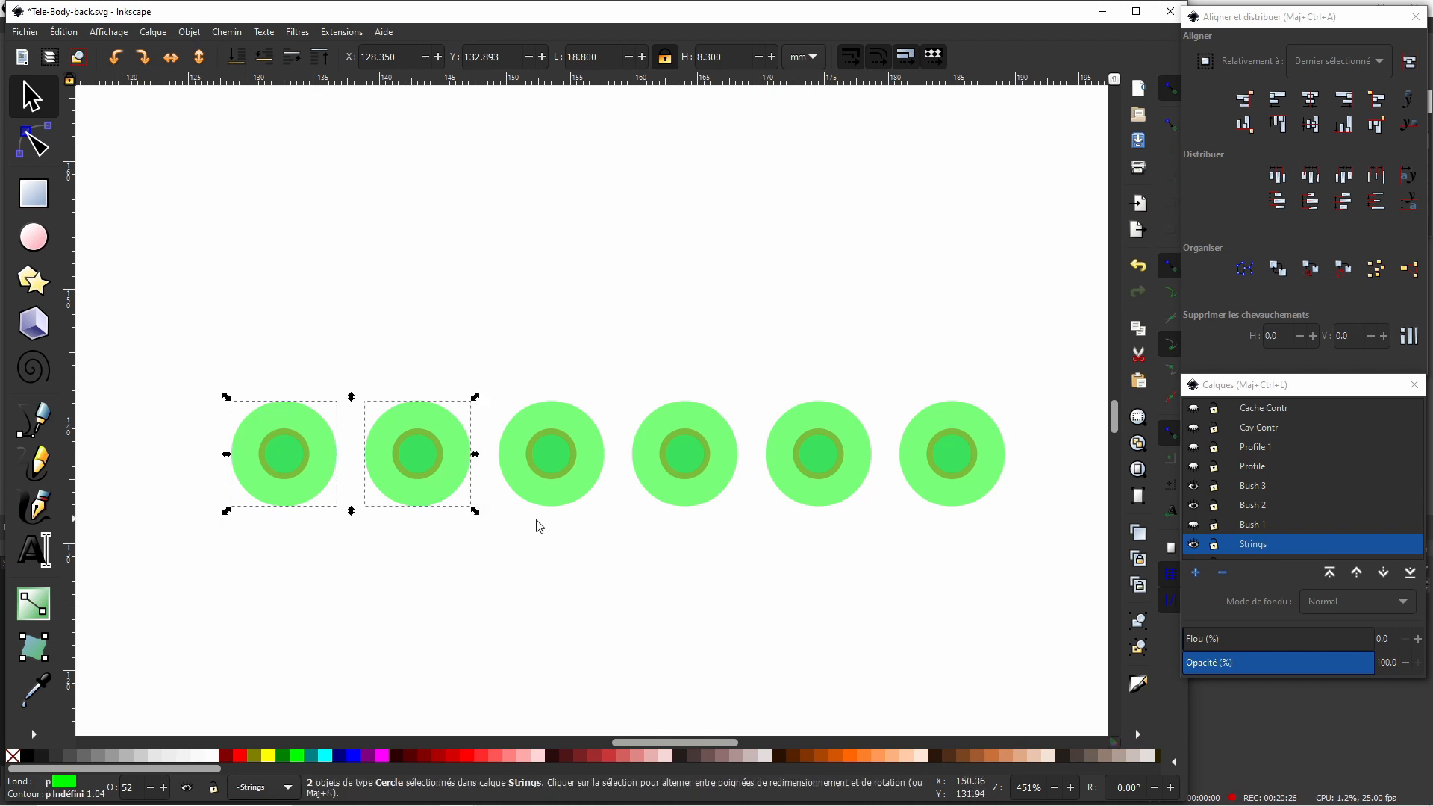
shift+click(565, 504)
shift+click(690, 501)
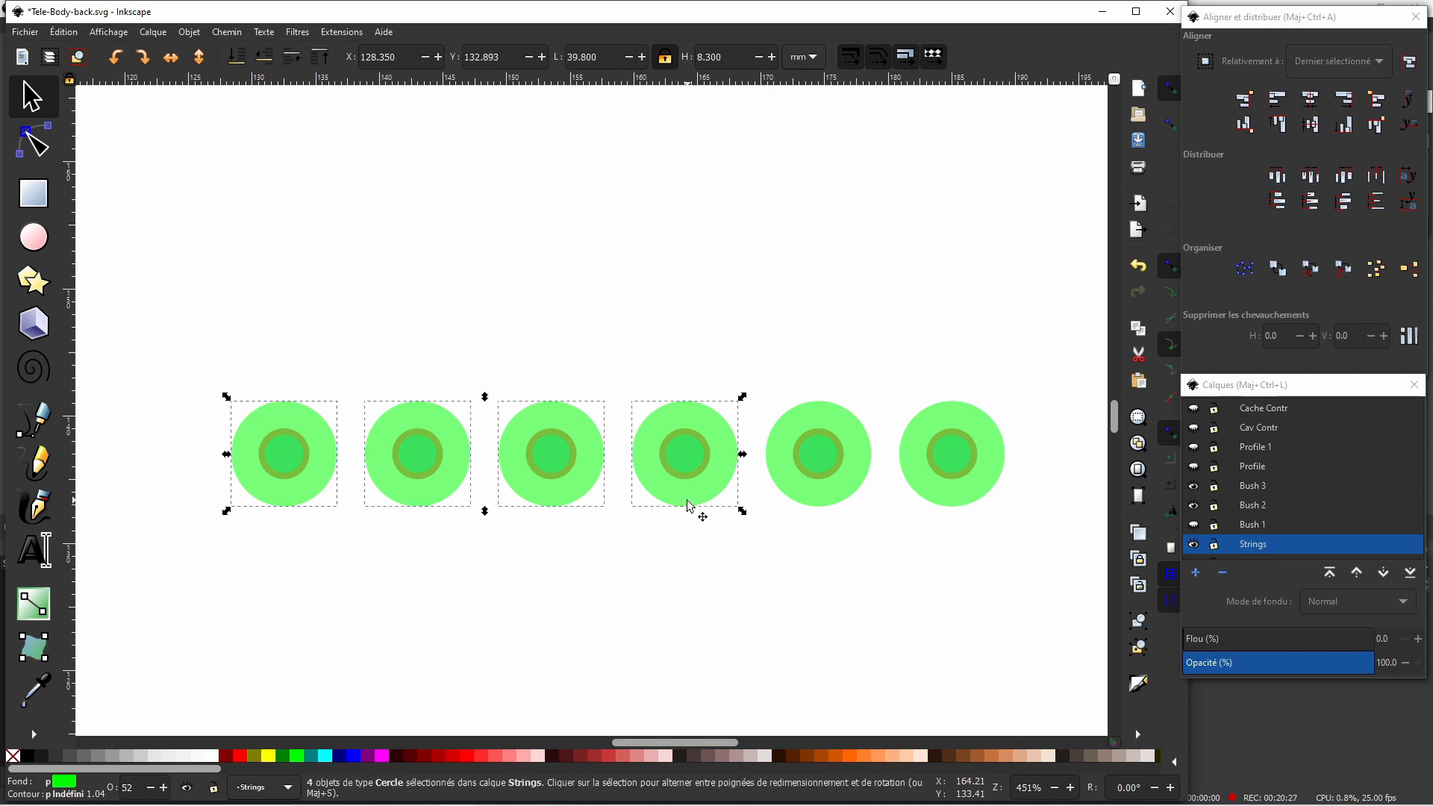
shift+click(835, 500)
shift+click(958, 502)
right_click(958, 501)
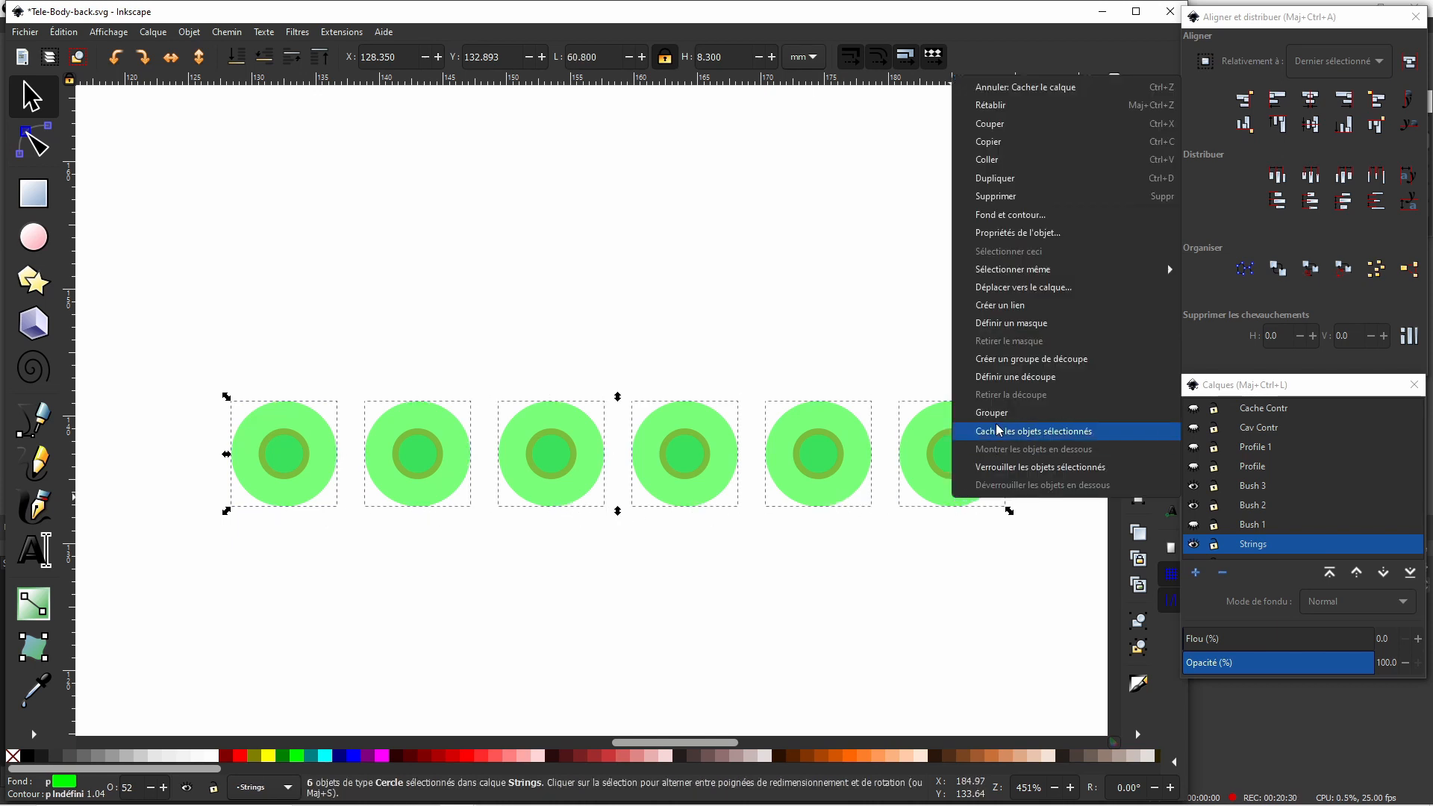
click(1024, 288)
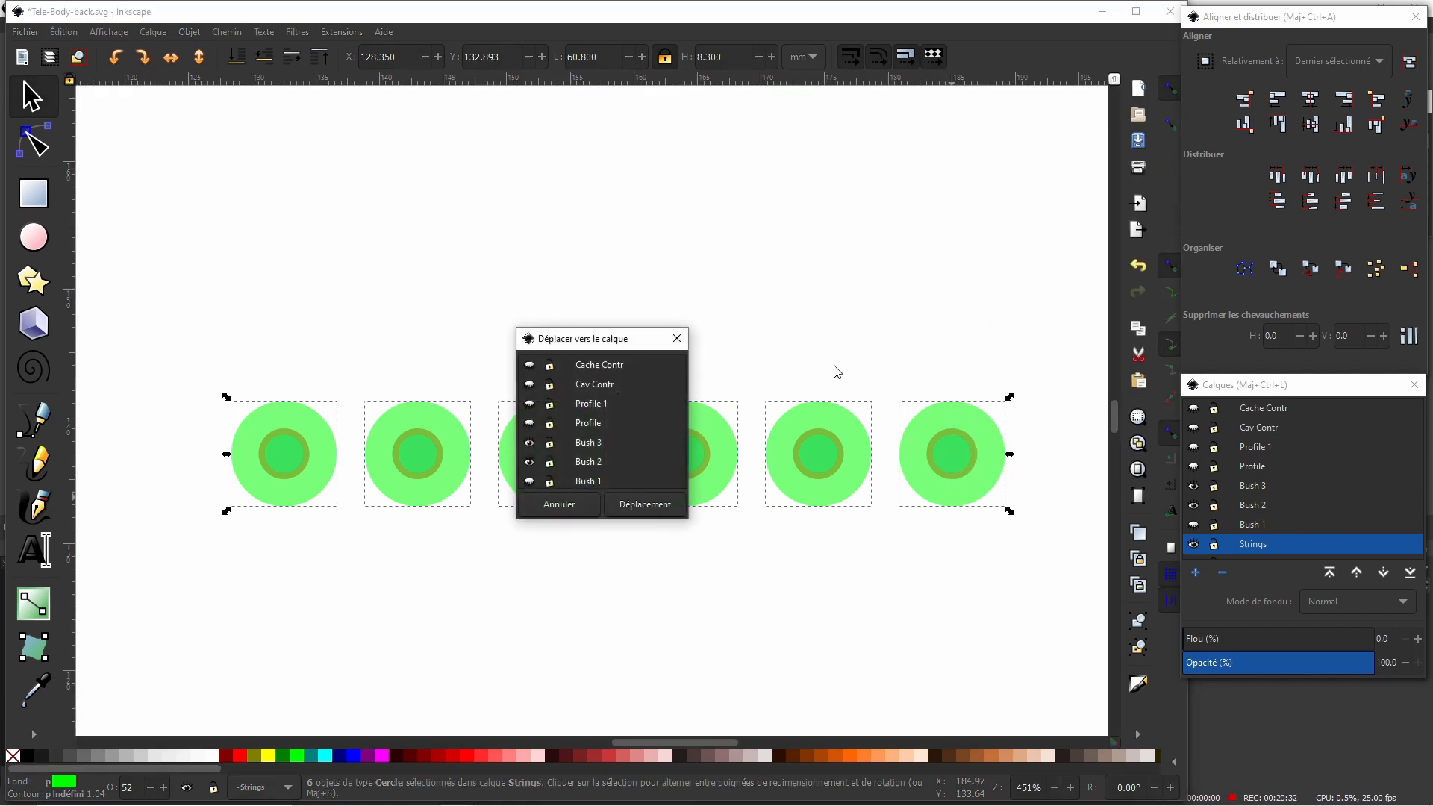
click(586, 464)
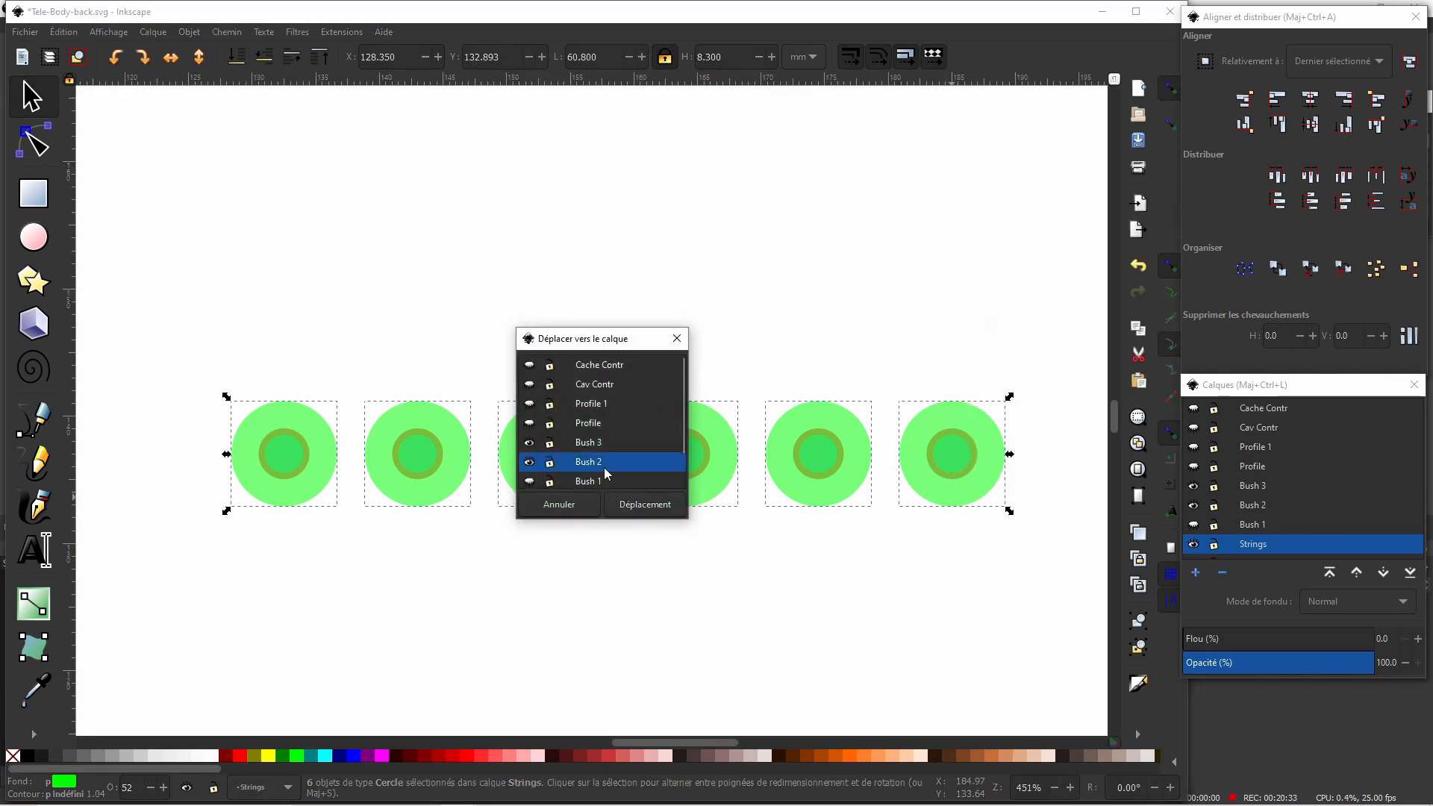
click(656, 508)
click(1193, 505)
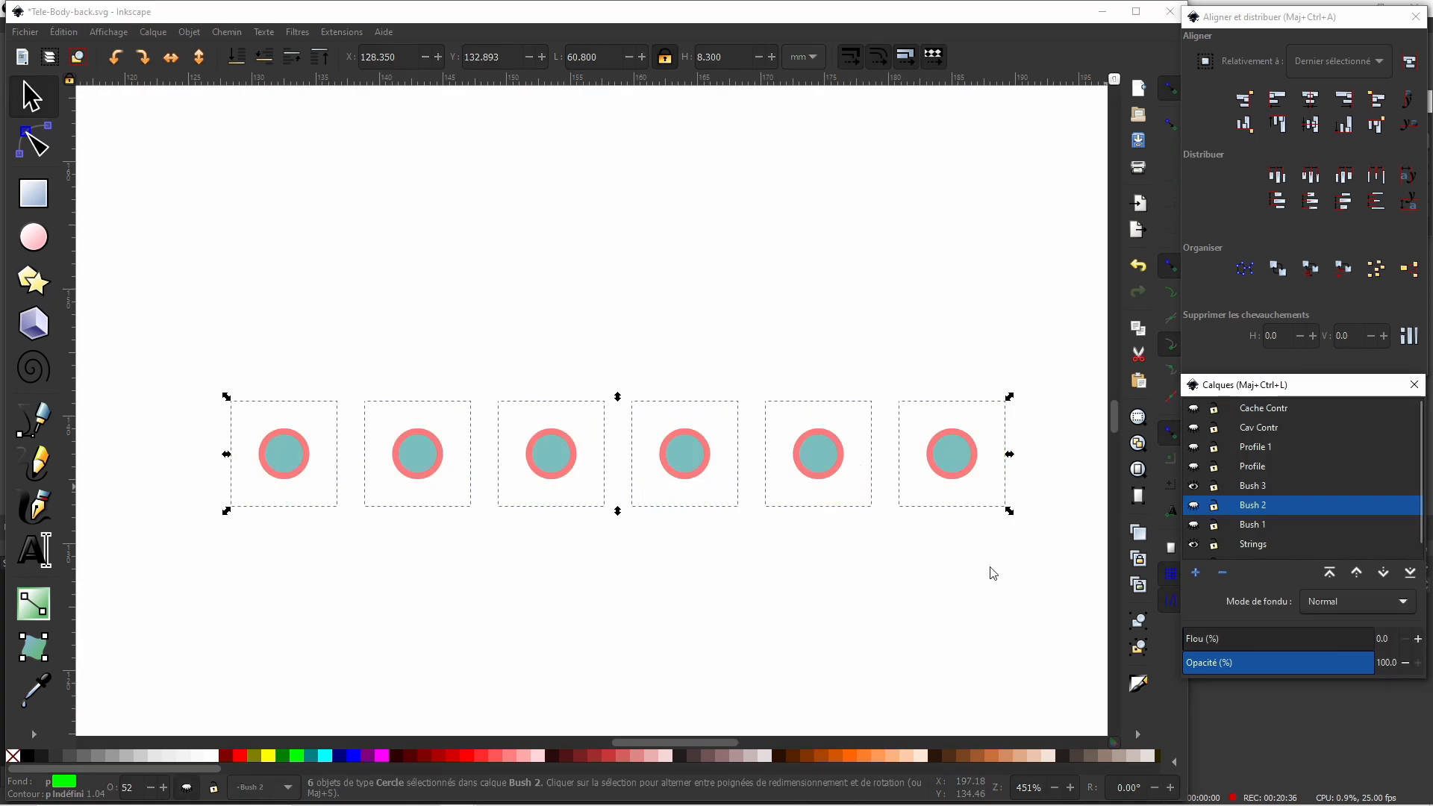
click(692, 646)
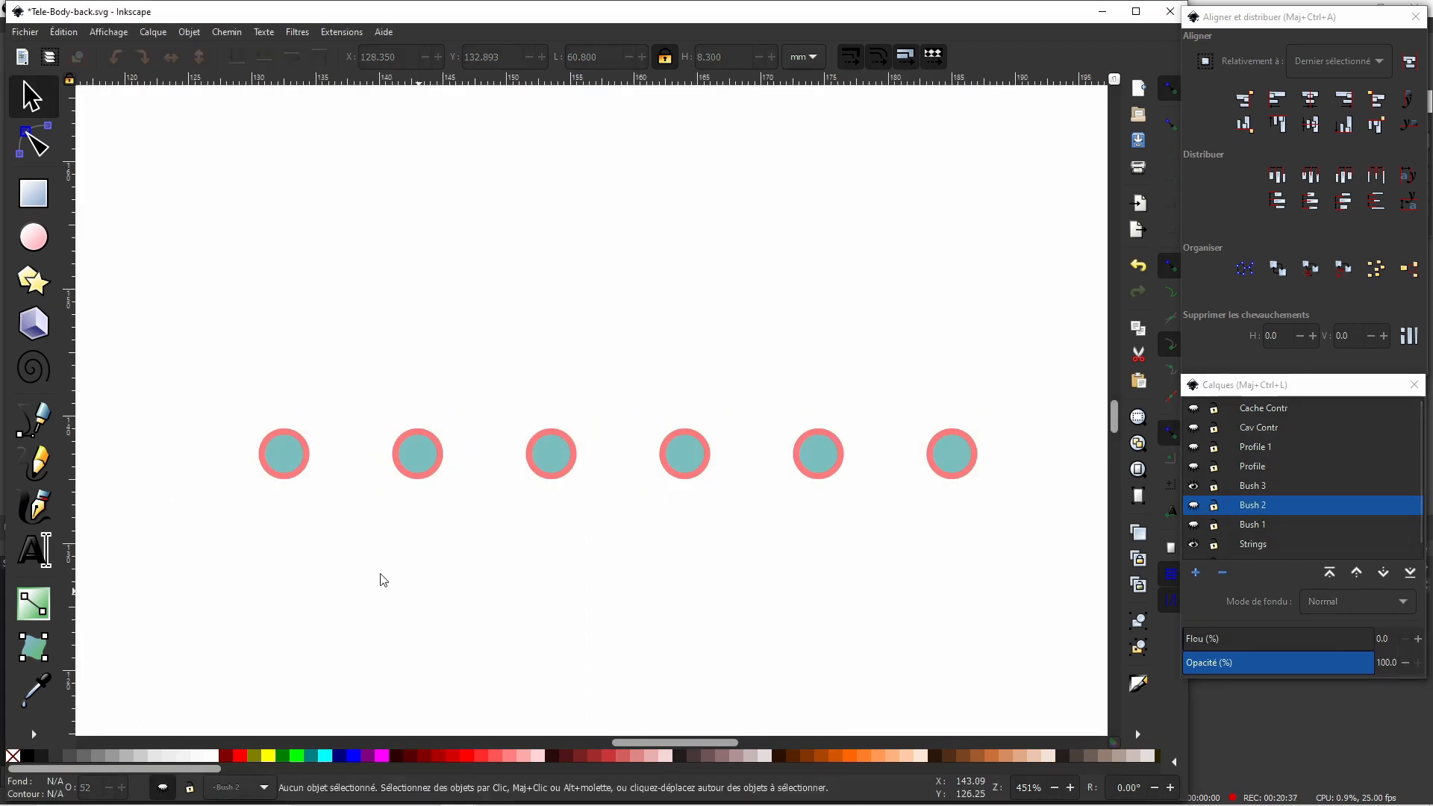
click(294, 477)
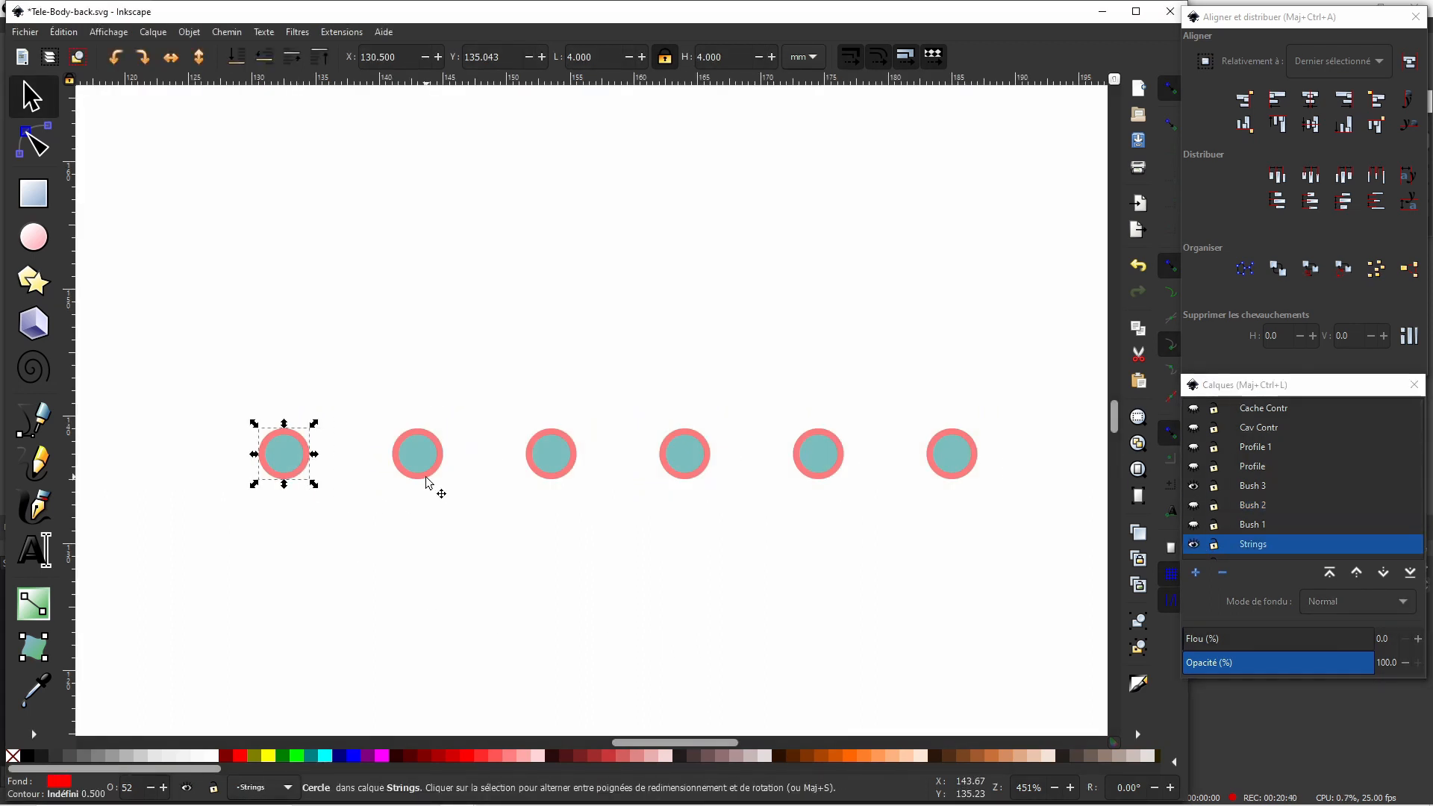
key(shift)
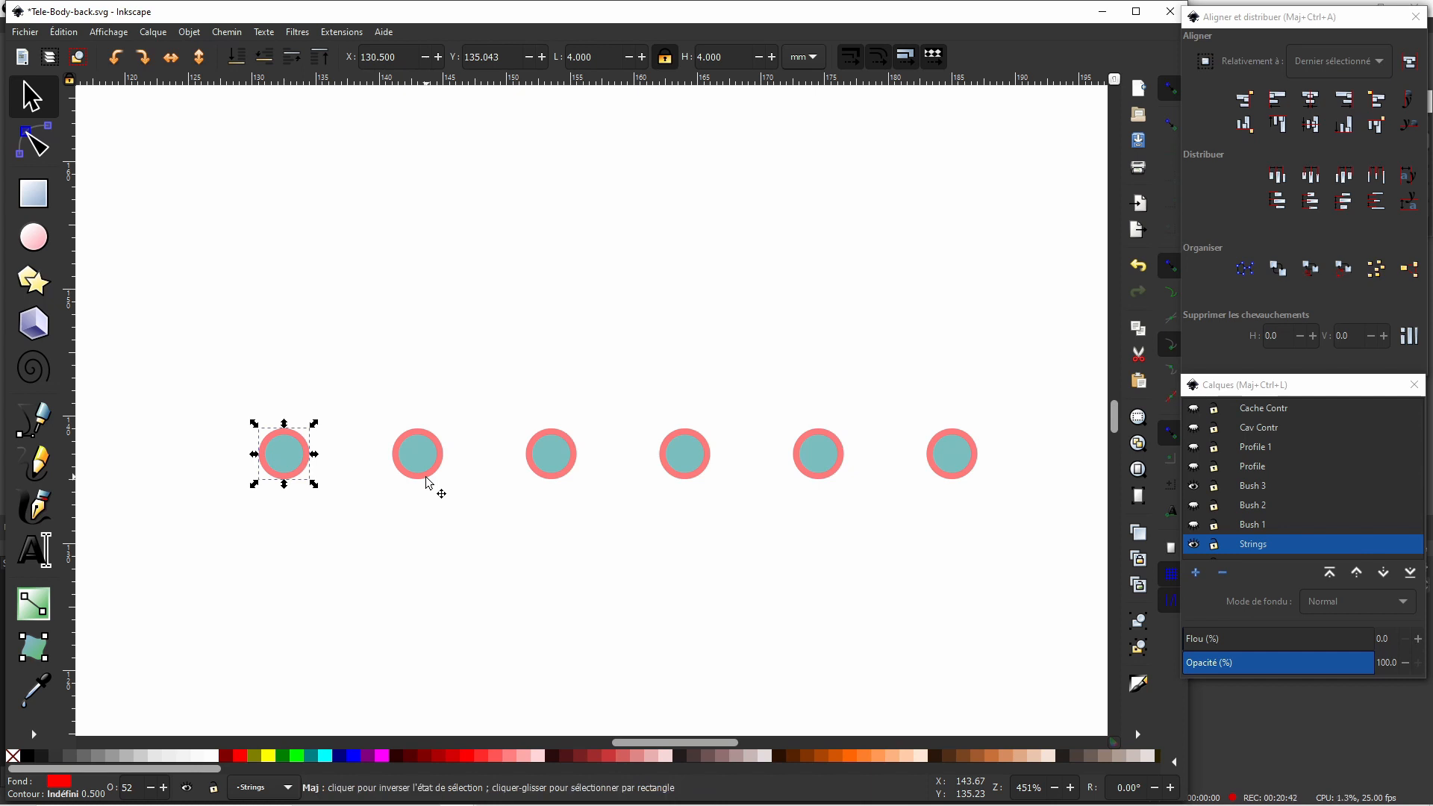
shift+click(427, 480)
click(493, 491)
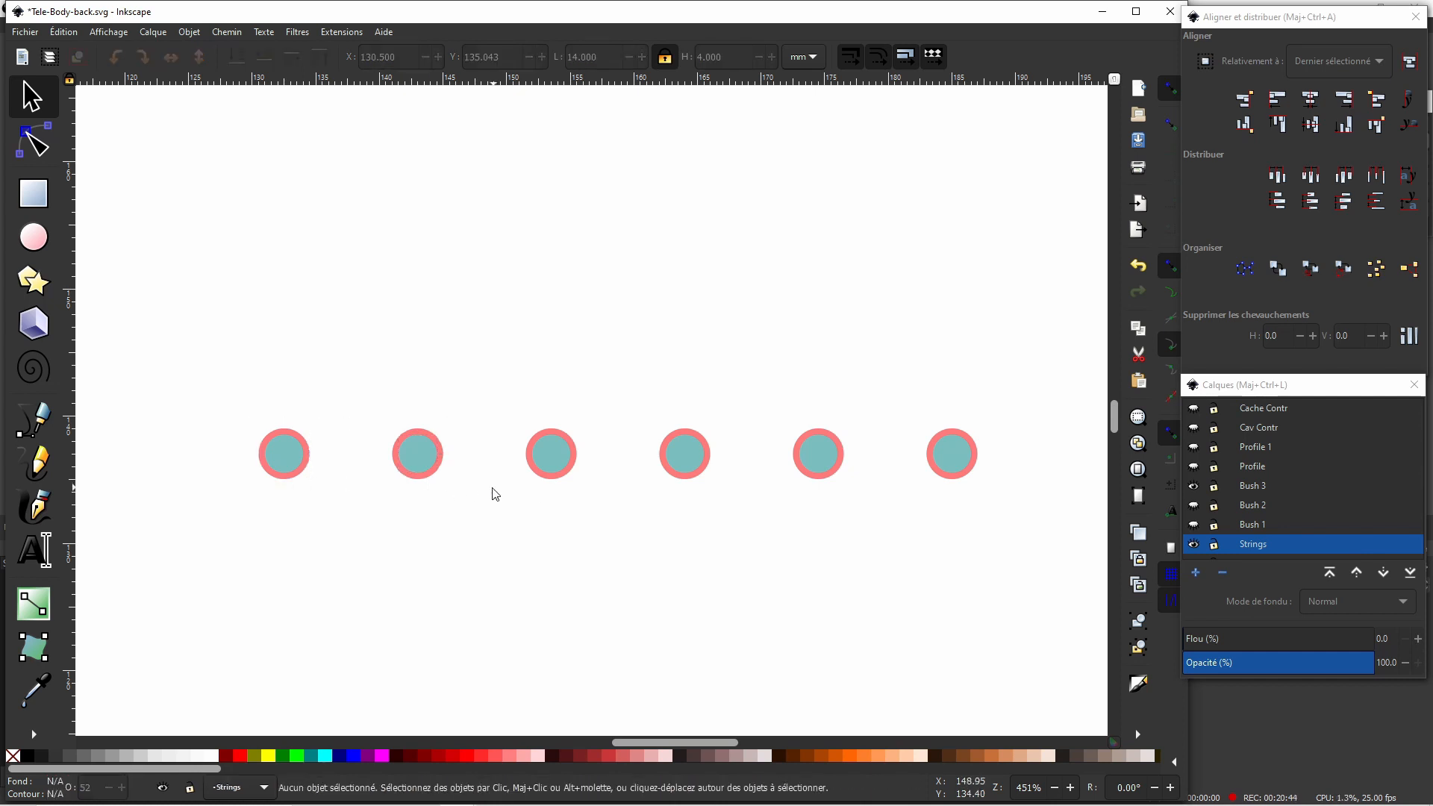
Delete the six red 4 mm circles from the Strings layer.
click(298, 484)
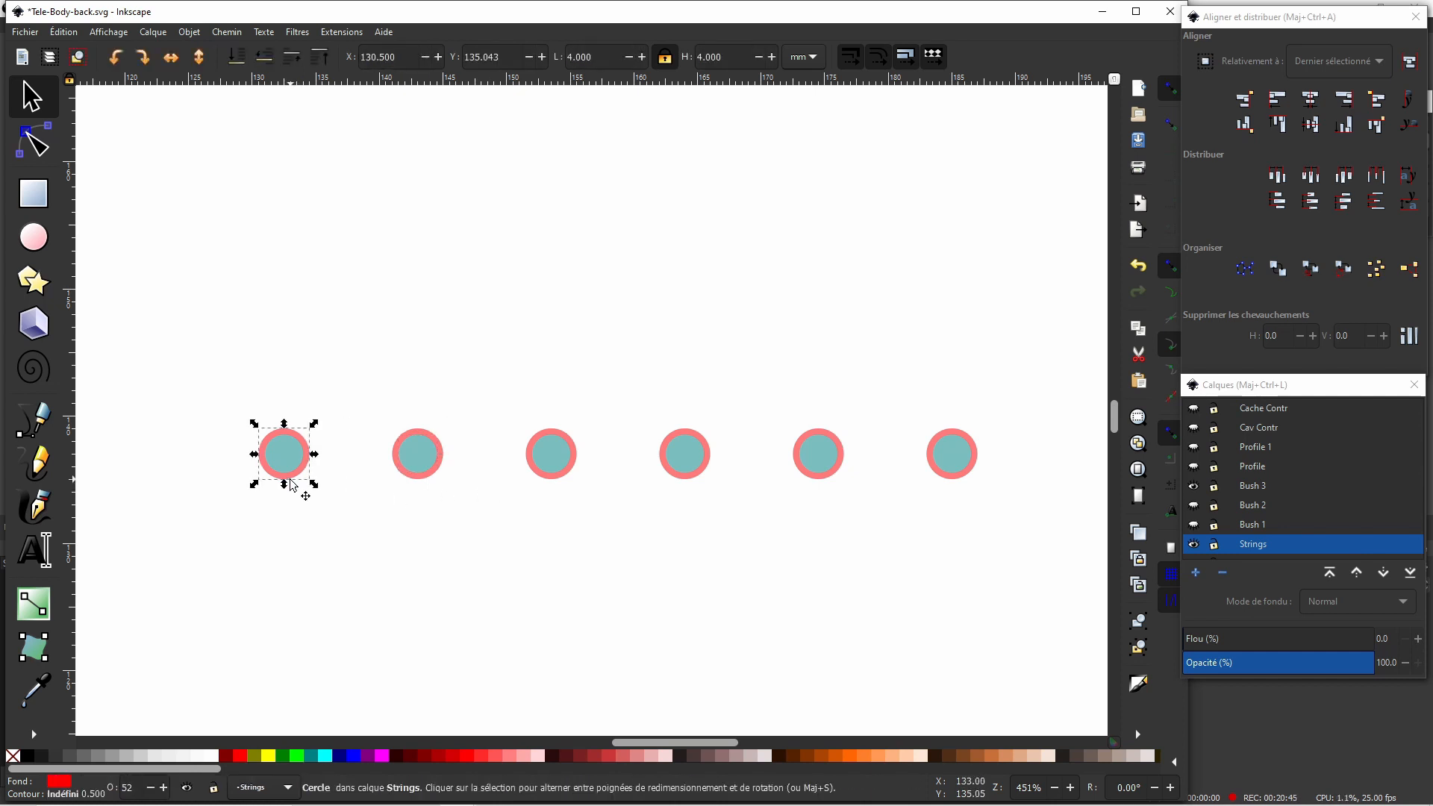
shift+click(421, 483)
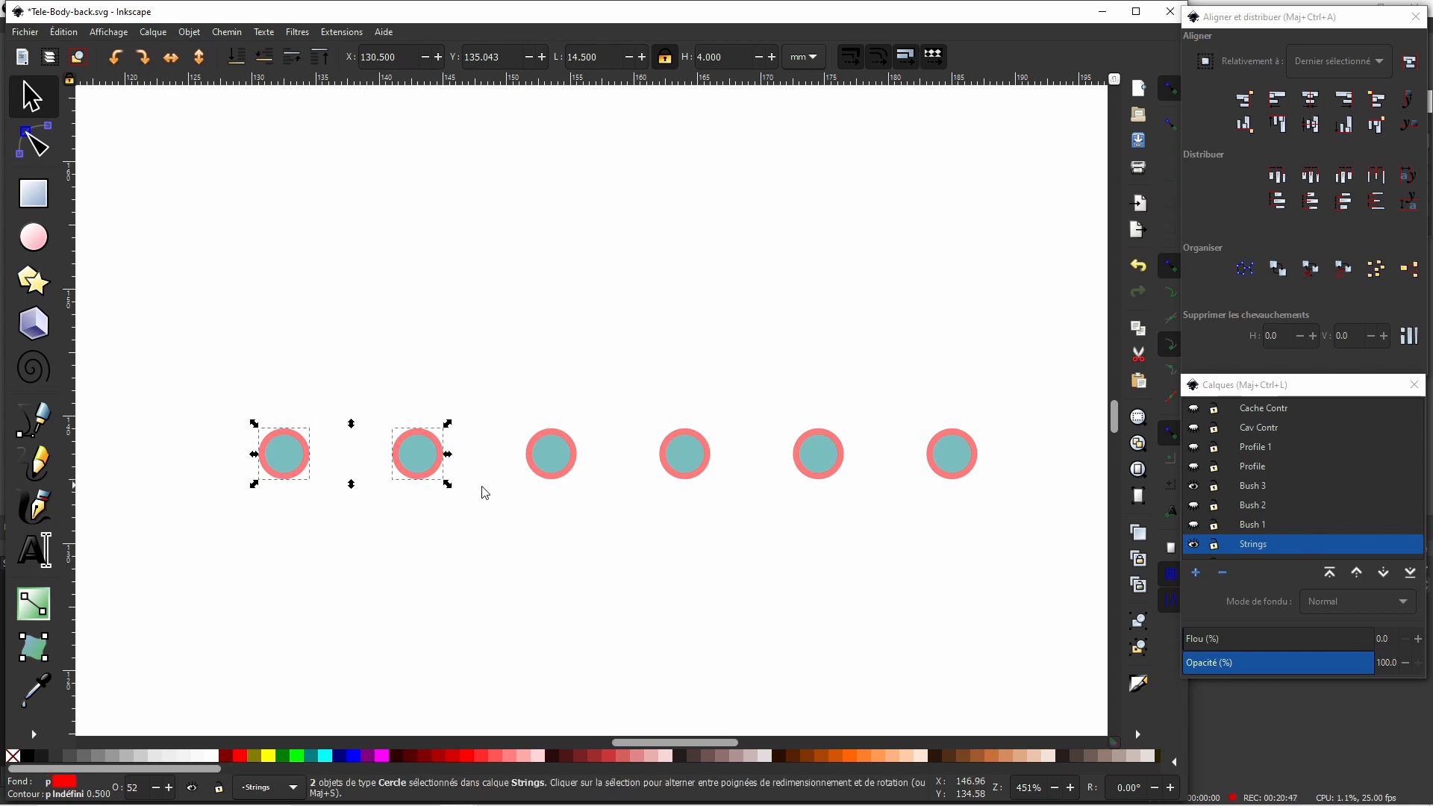
shift+click(563, 487)
shift+click(688, 487)
shift+click(824, 486)
shift+click(953, 486)
key(ctrl+x)
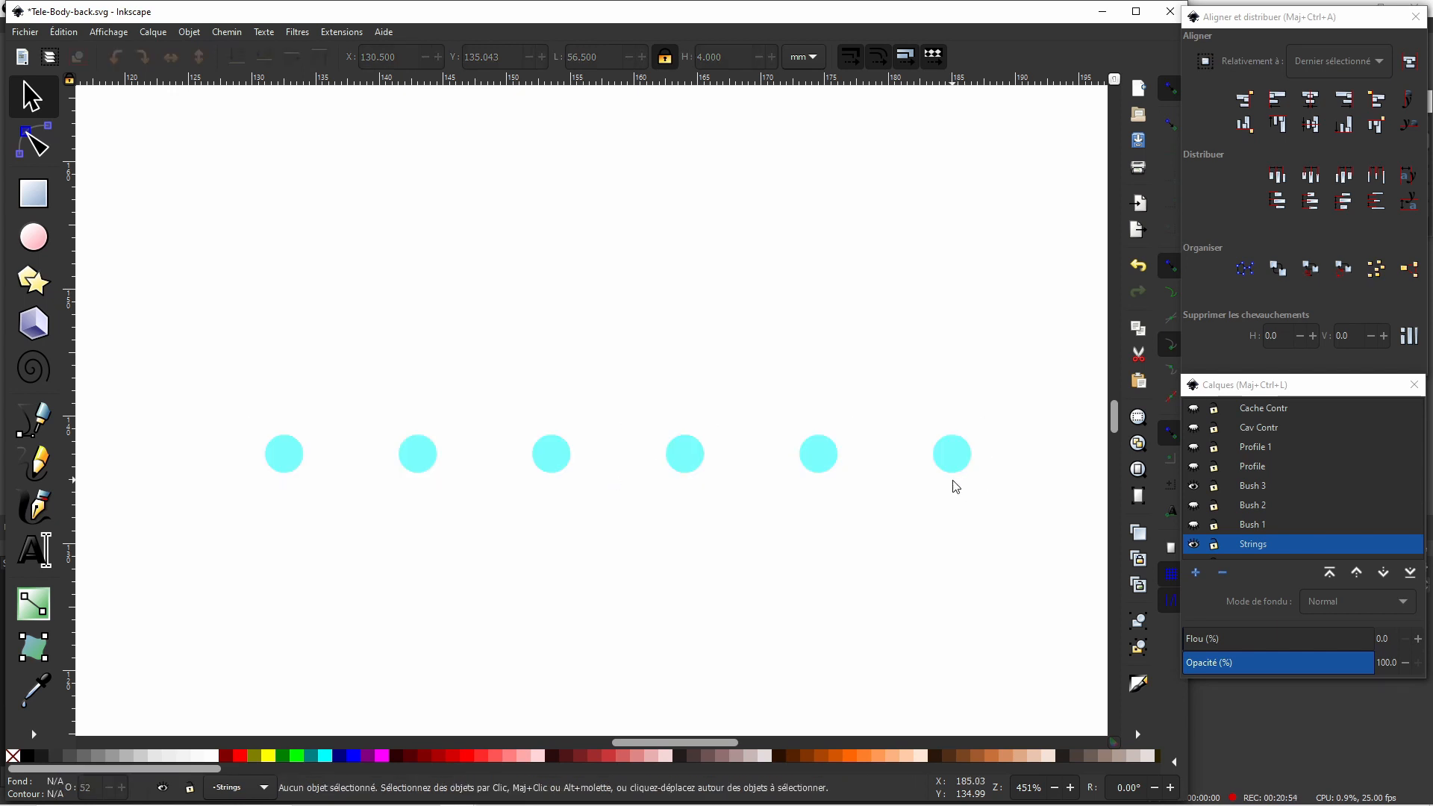
Move the six cyan 3 mm circles to the Bush 3 layer.
drag(237, 381, 1005, 515)
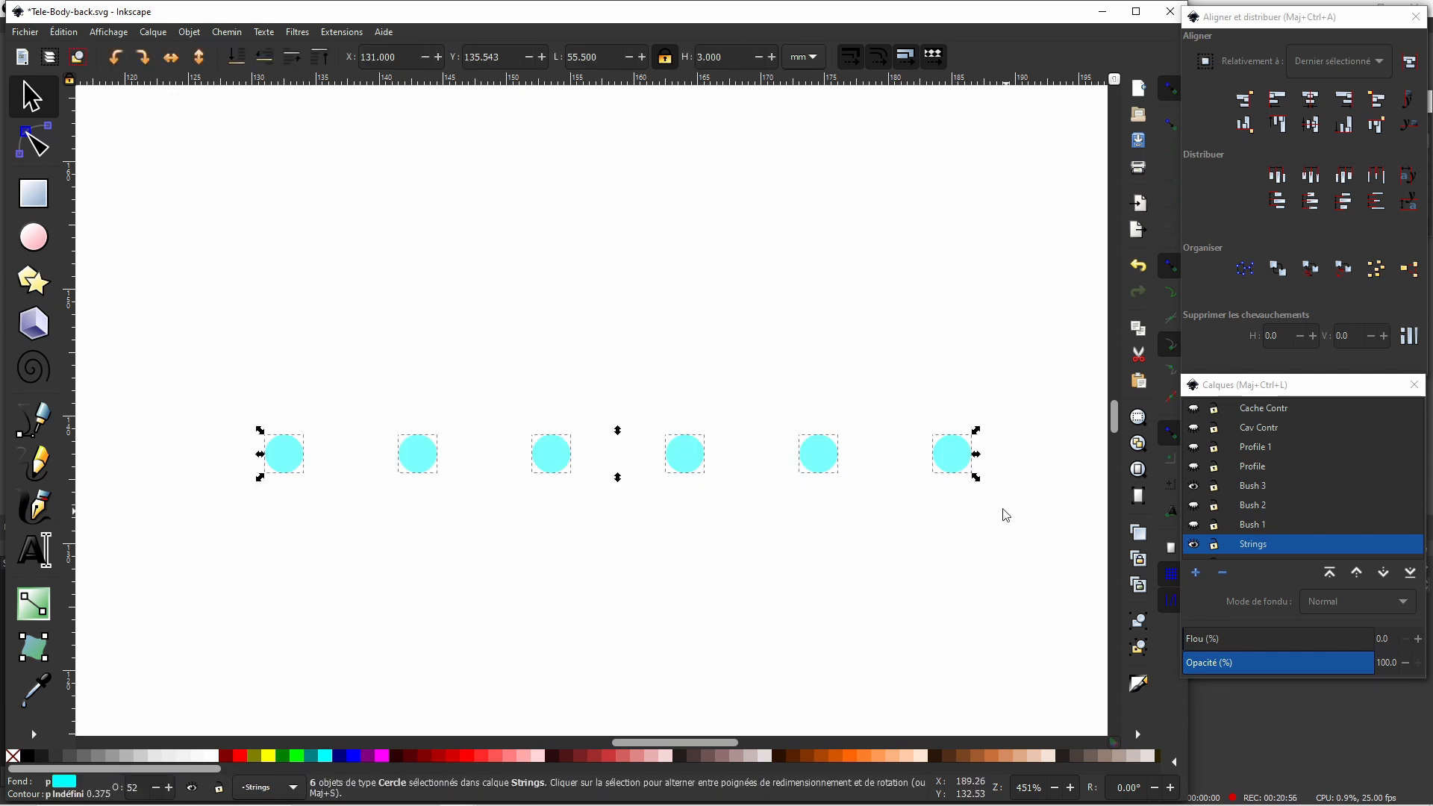
right_click(972, 473)
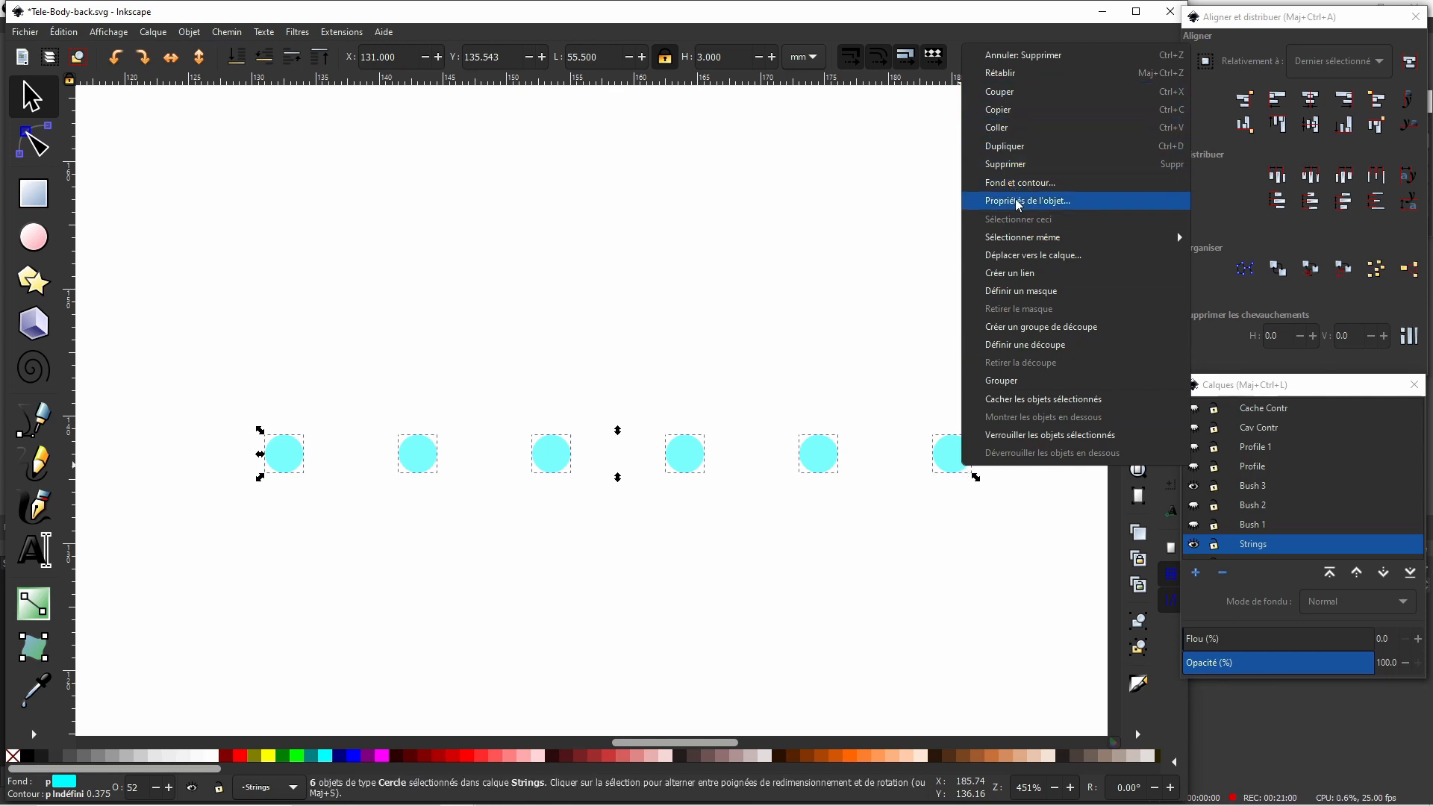
click(1024, 255)
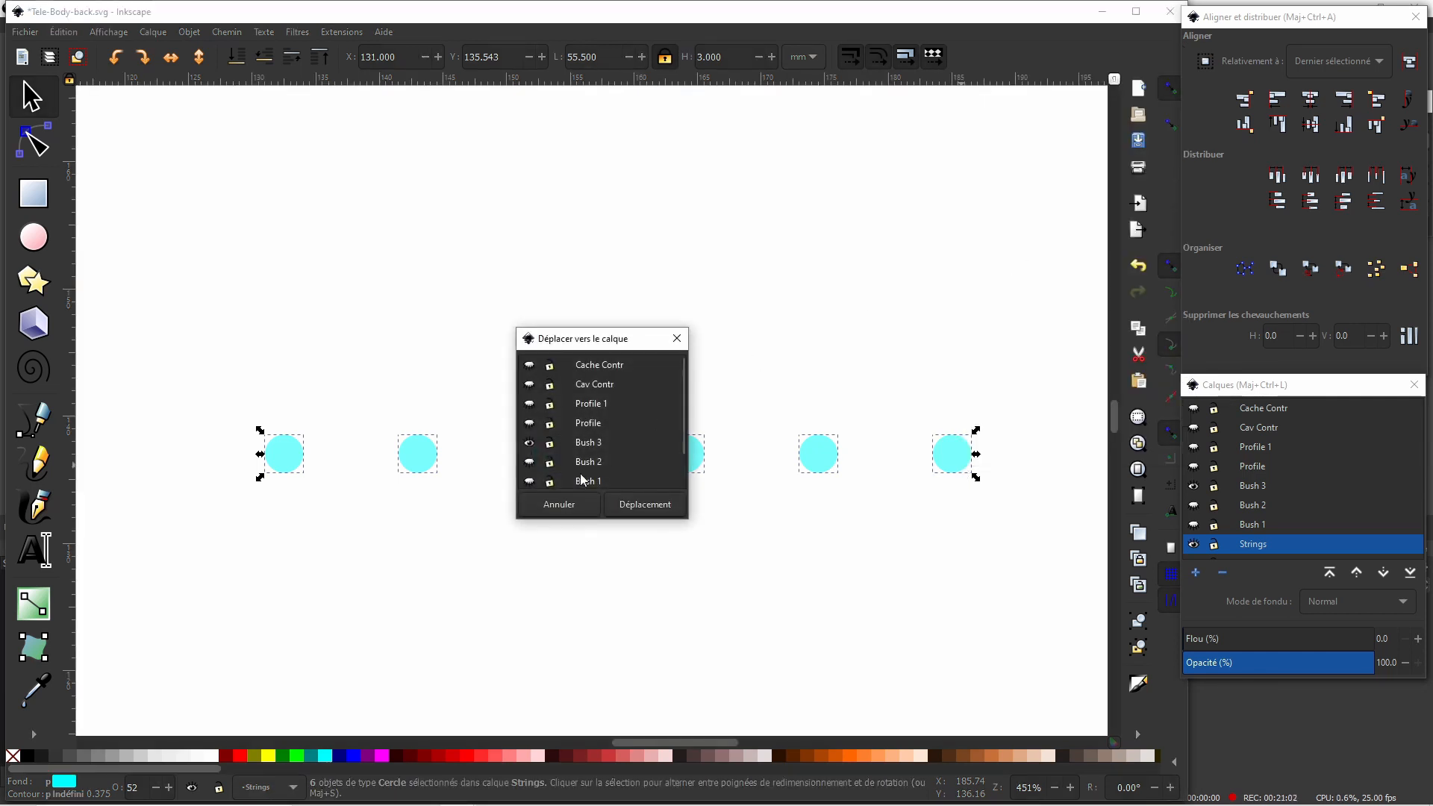
click(588, 446)
click(644, 505)
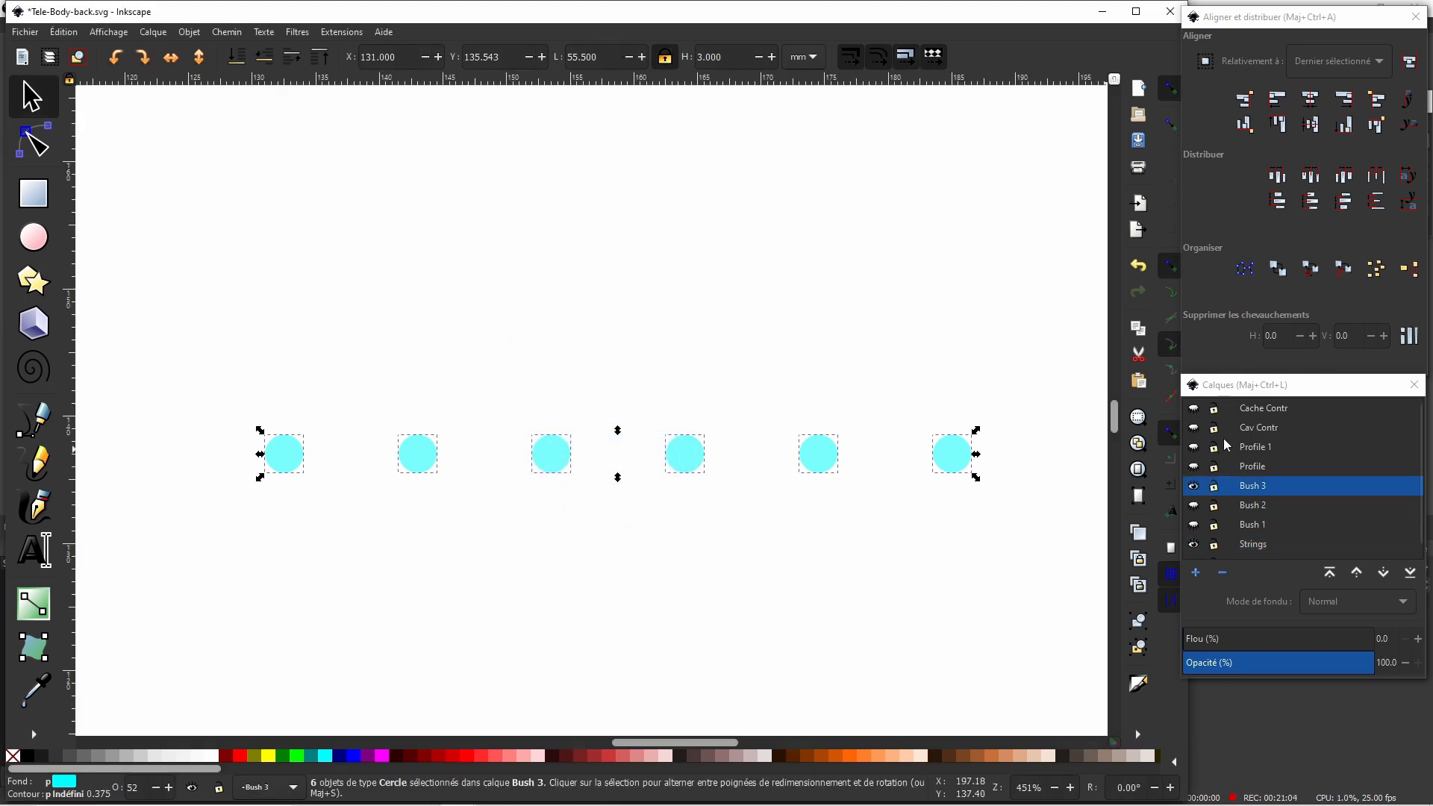
Hide the Bush 3 layer so the cyan circles are off the drawing.
click(1199, 485)
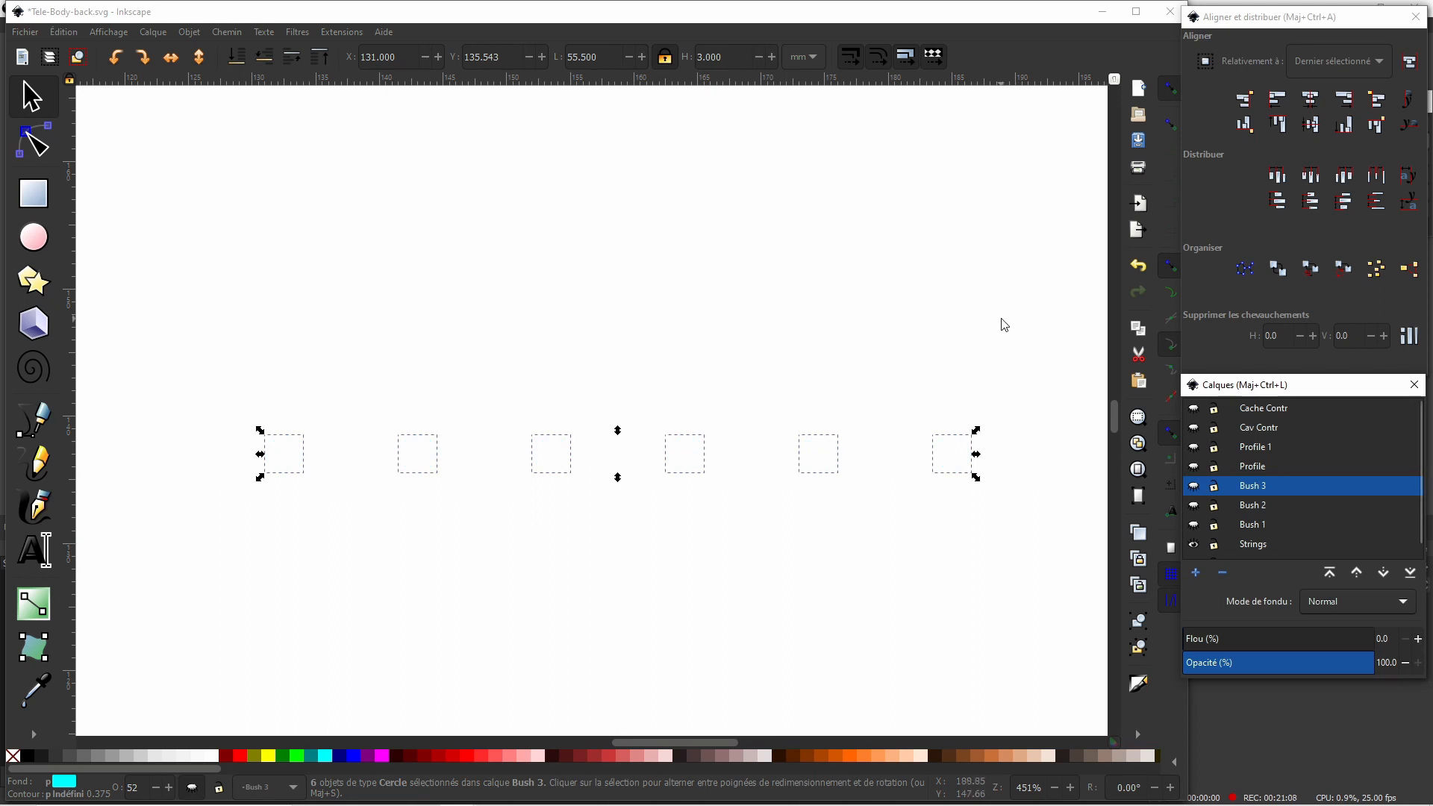
scroll(985, 291, down, 2)
scroll(986, 288, down, 5)
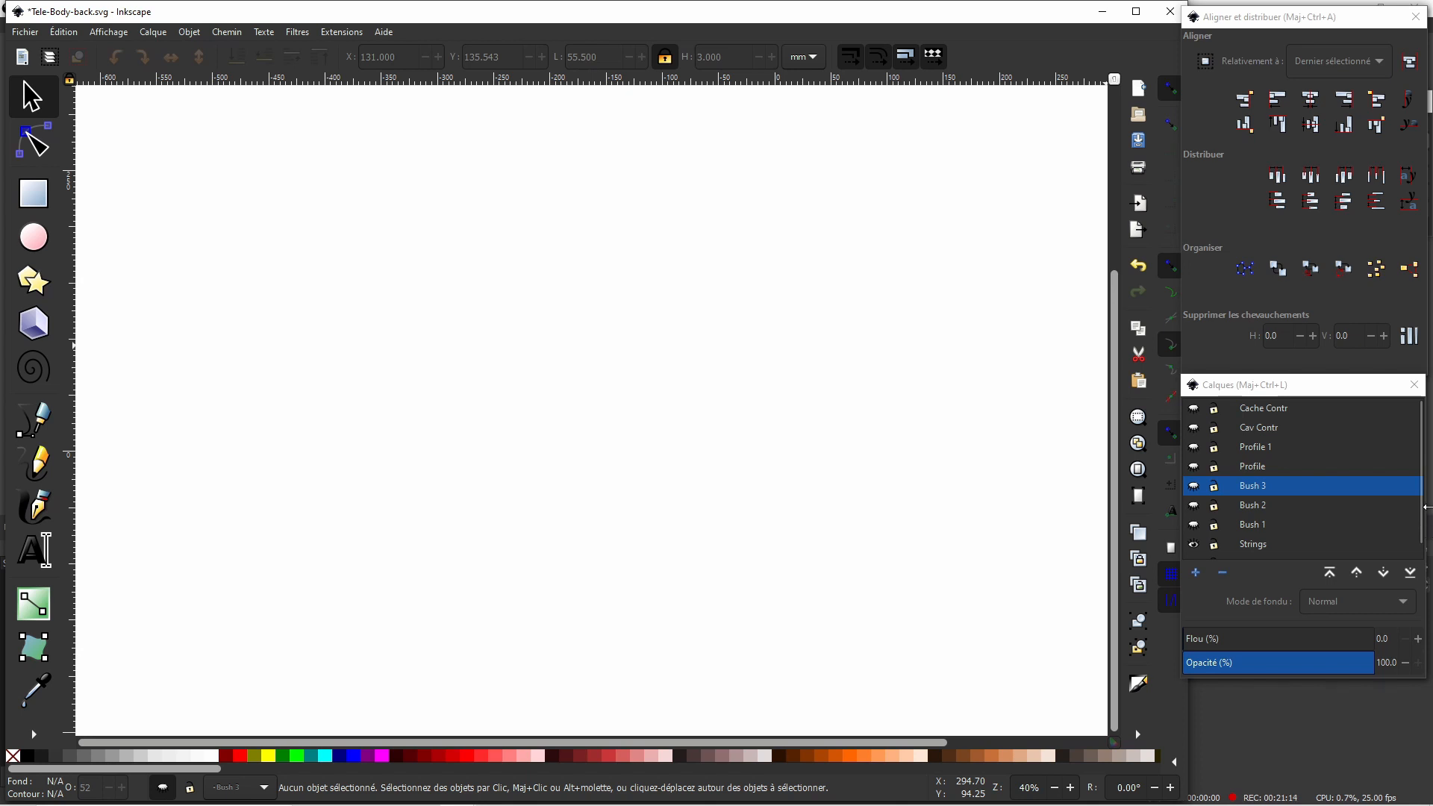
Show the Cache Contr and Cav Contr layers and move Cache Contr below Cav Contr in the layer order.
click(1195, 409)
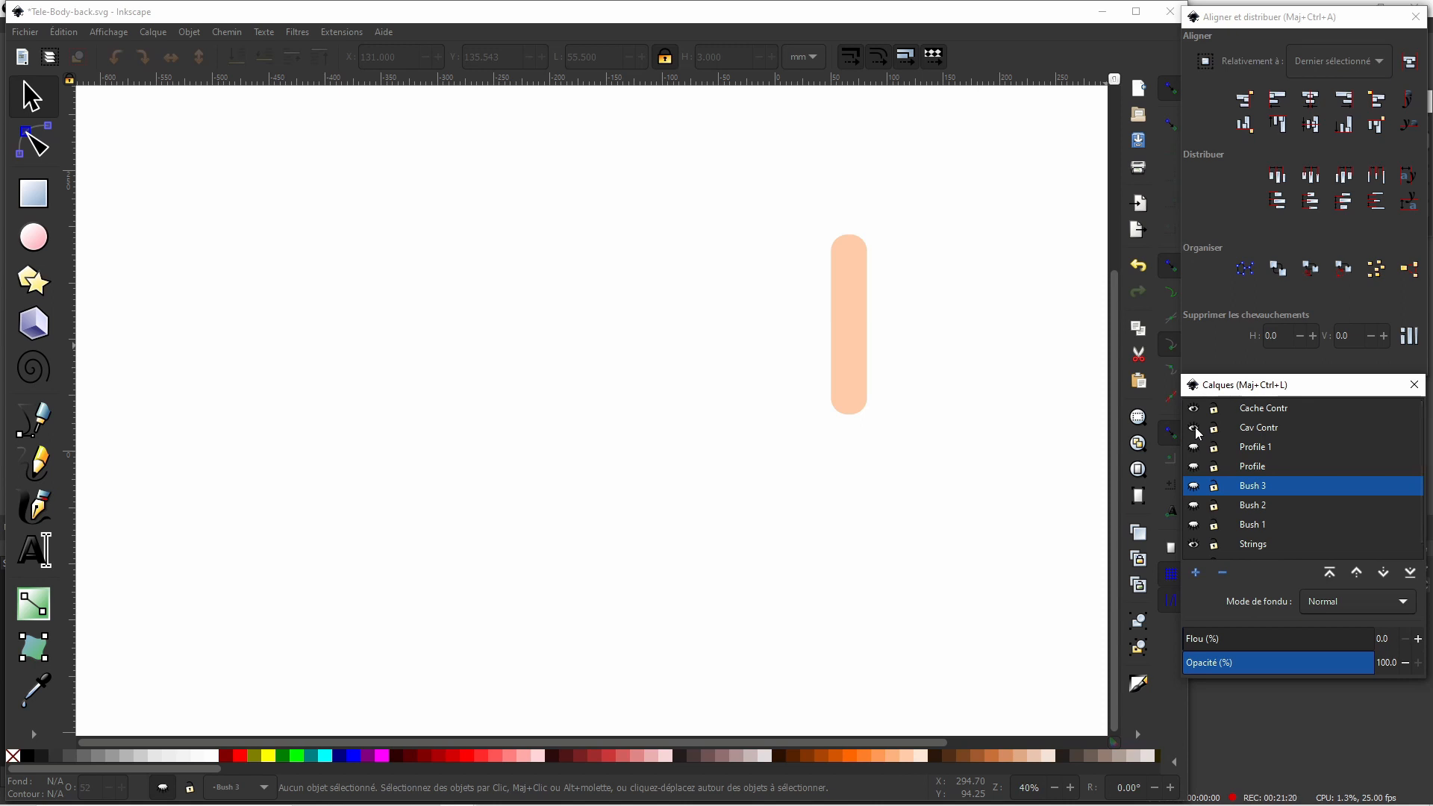
click(1265, 410)
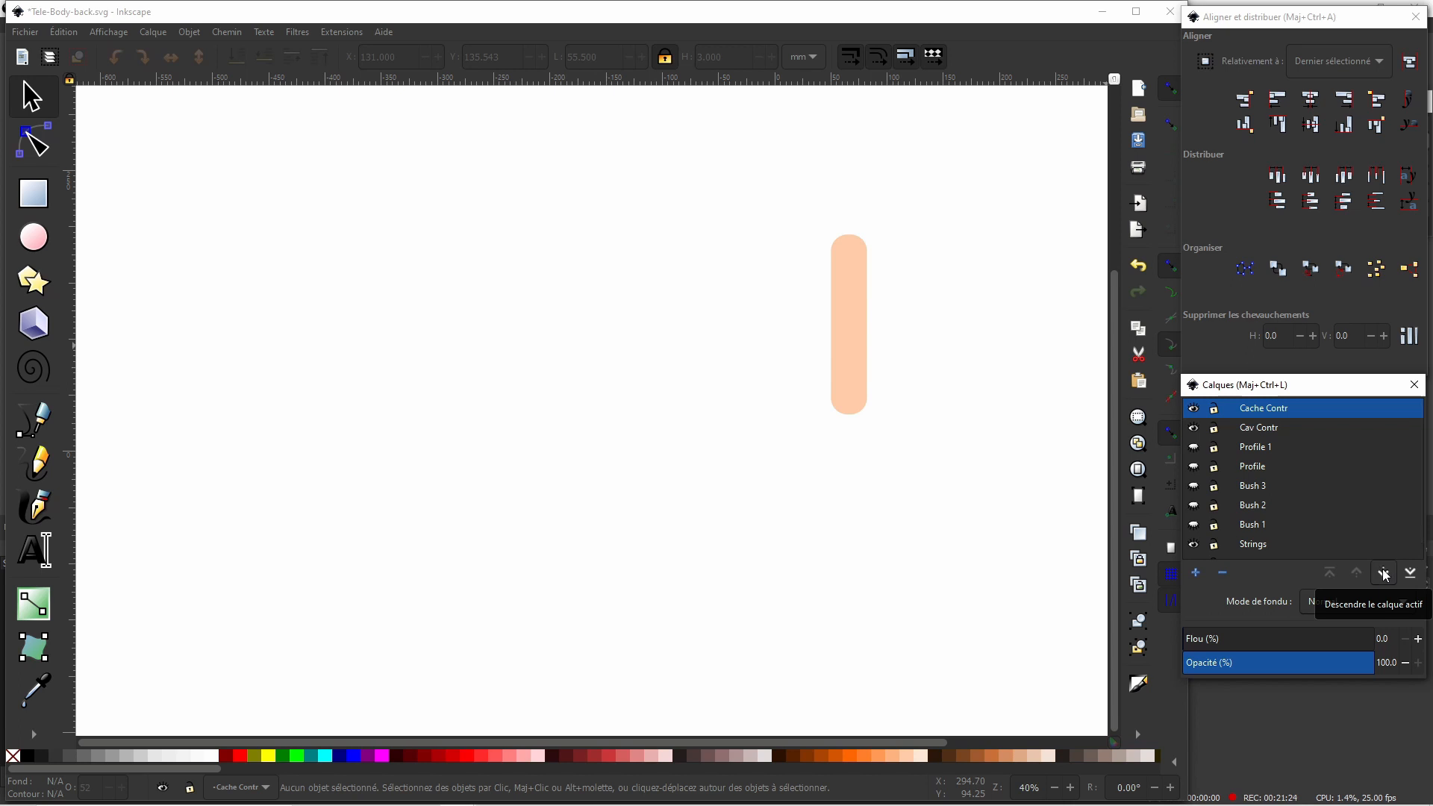
click(1269, 408)
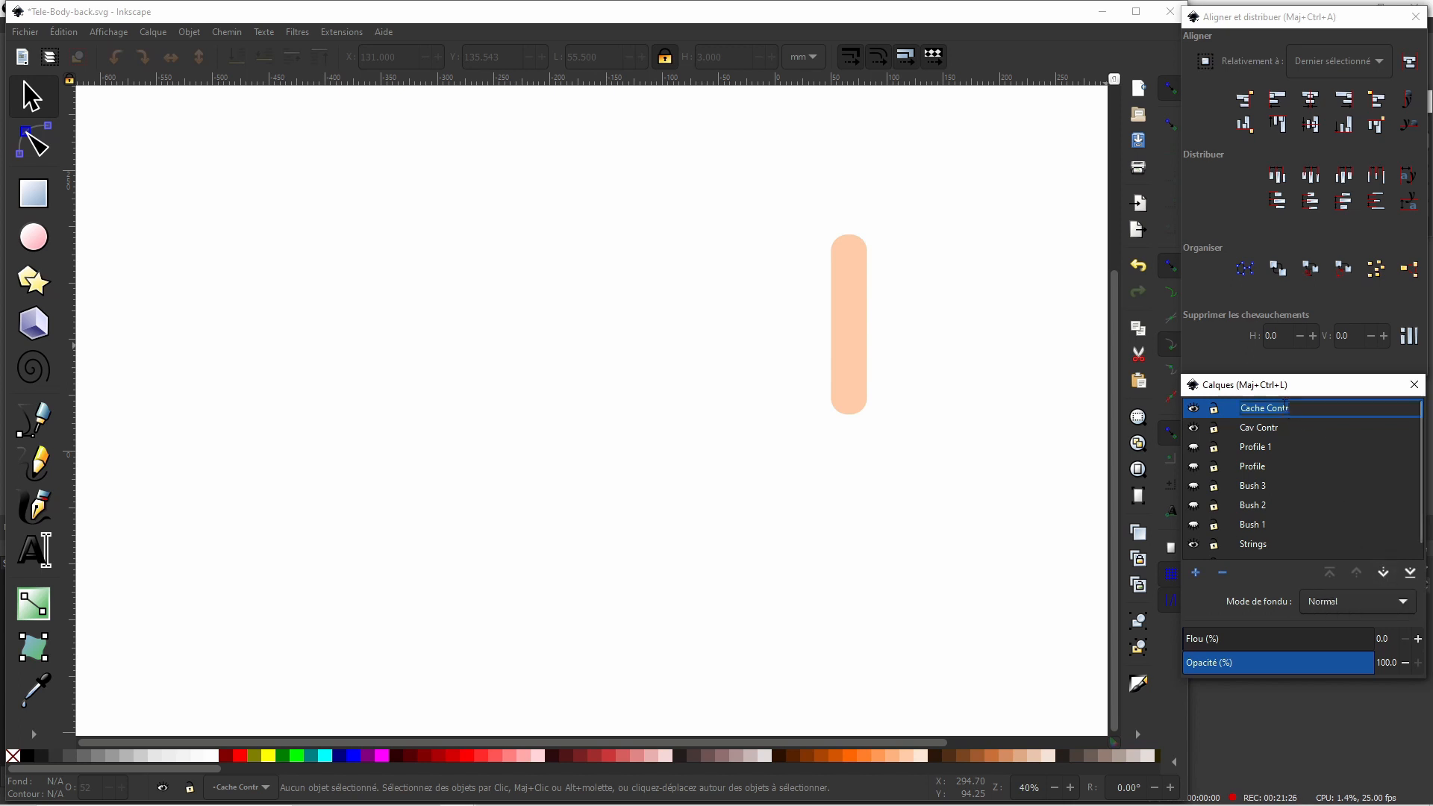
drag(1269, 408, 1284, 446)
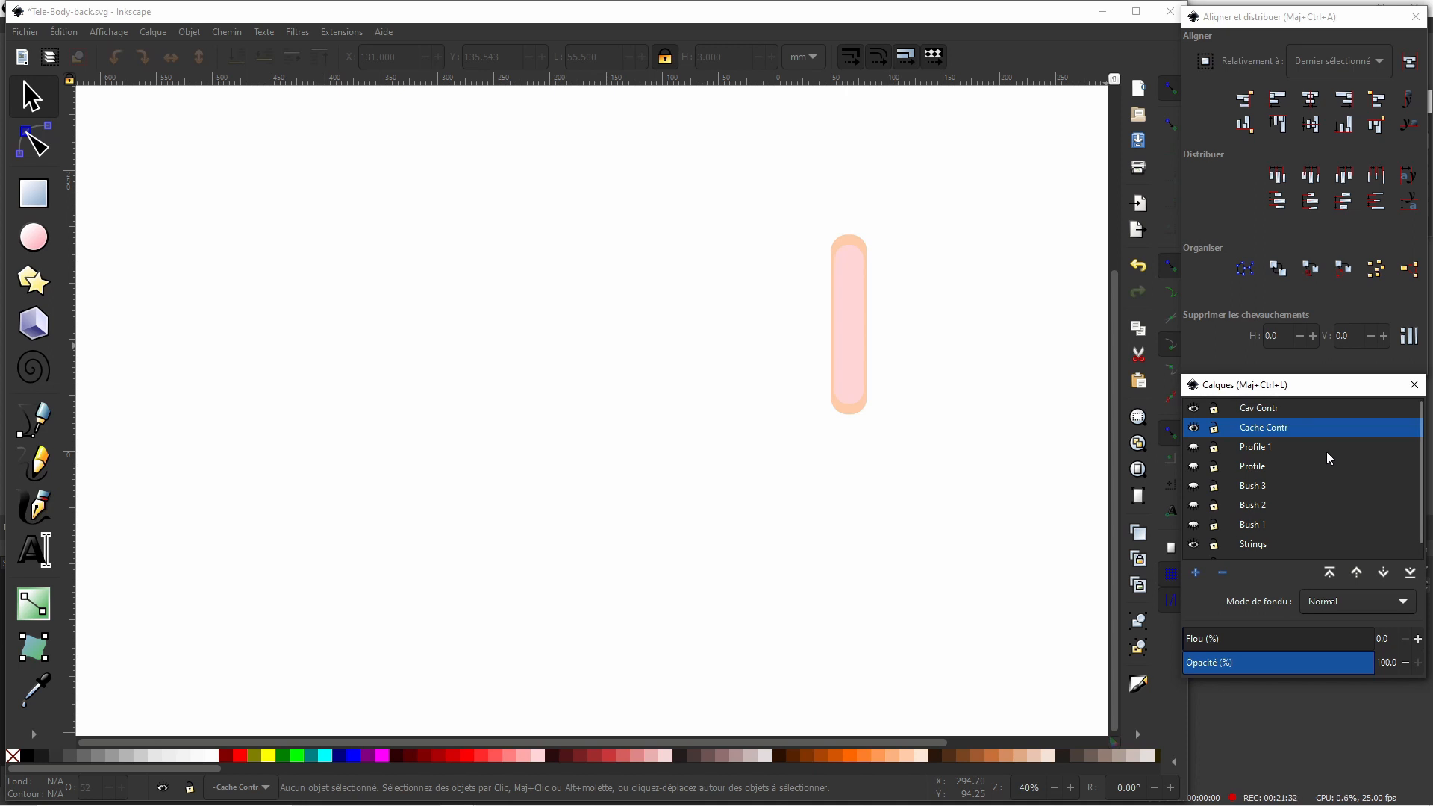
Delete the Profile and Profile 1 layers from the body back drawing.
click(1195, 448)
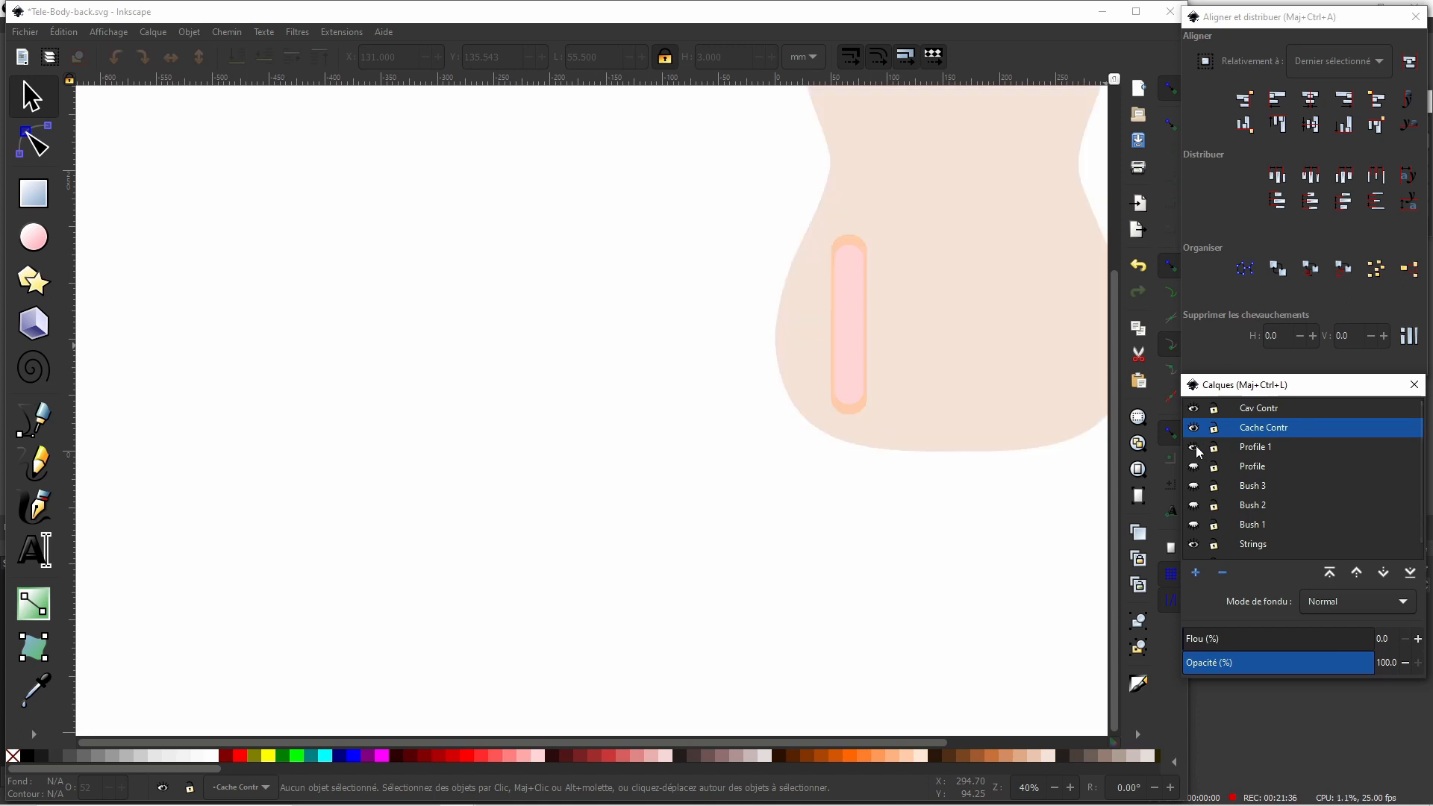
click(1252, 464)
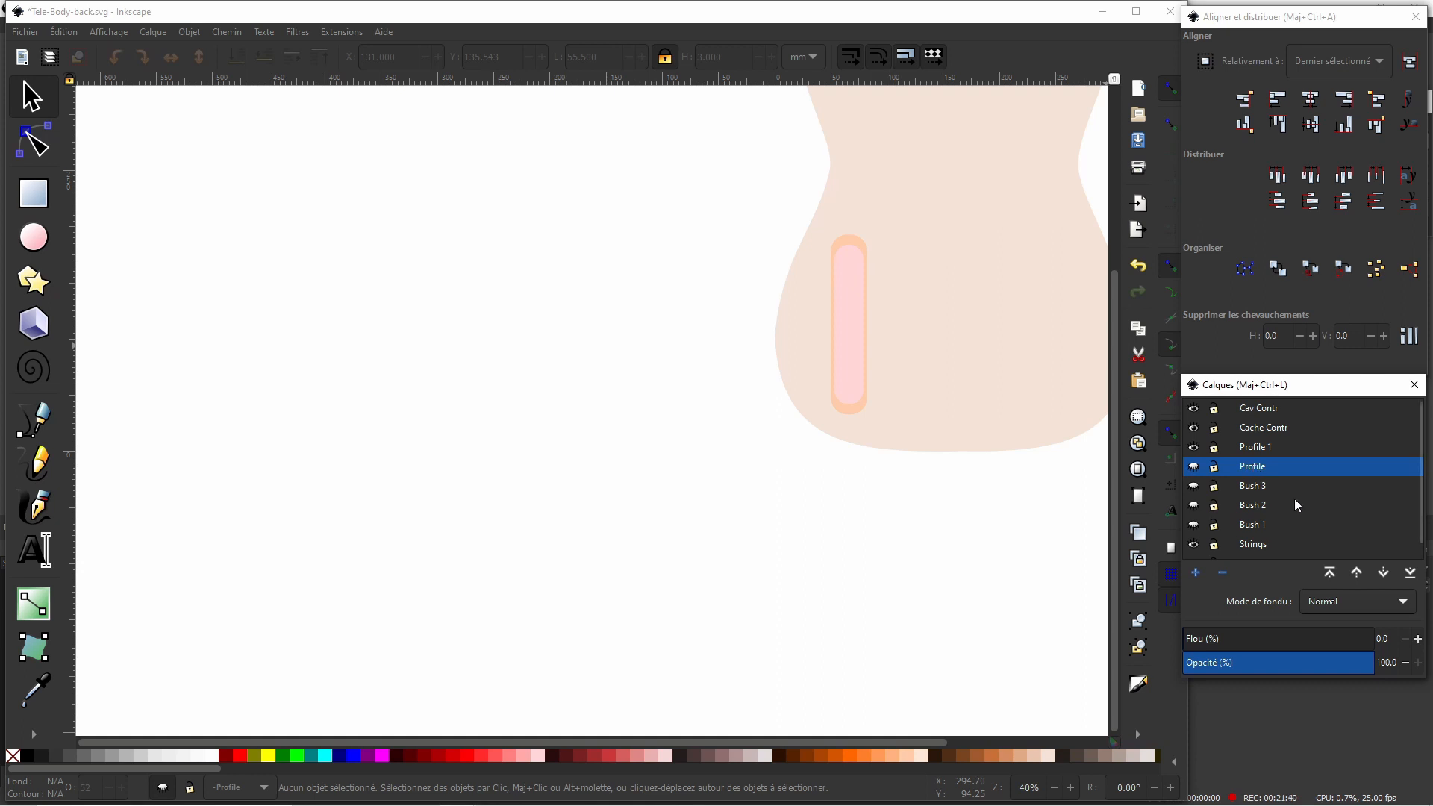
click(1224, 572)
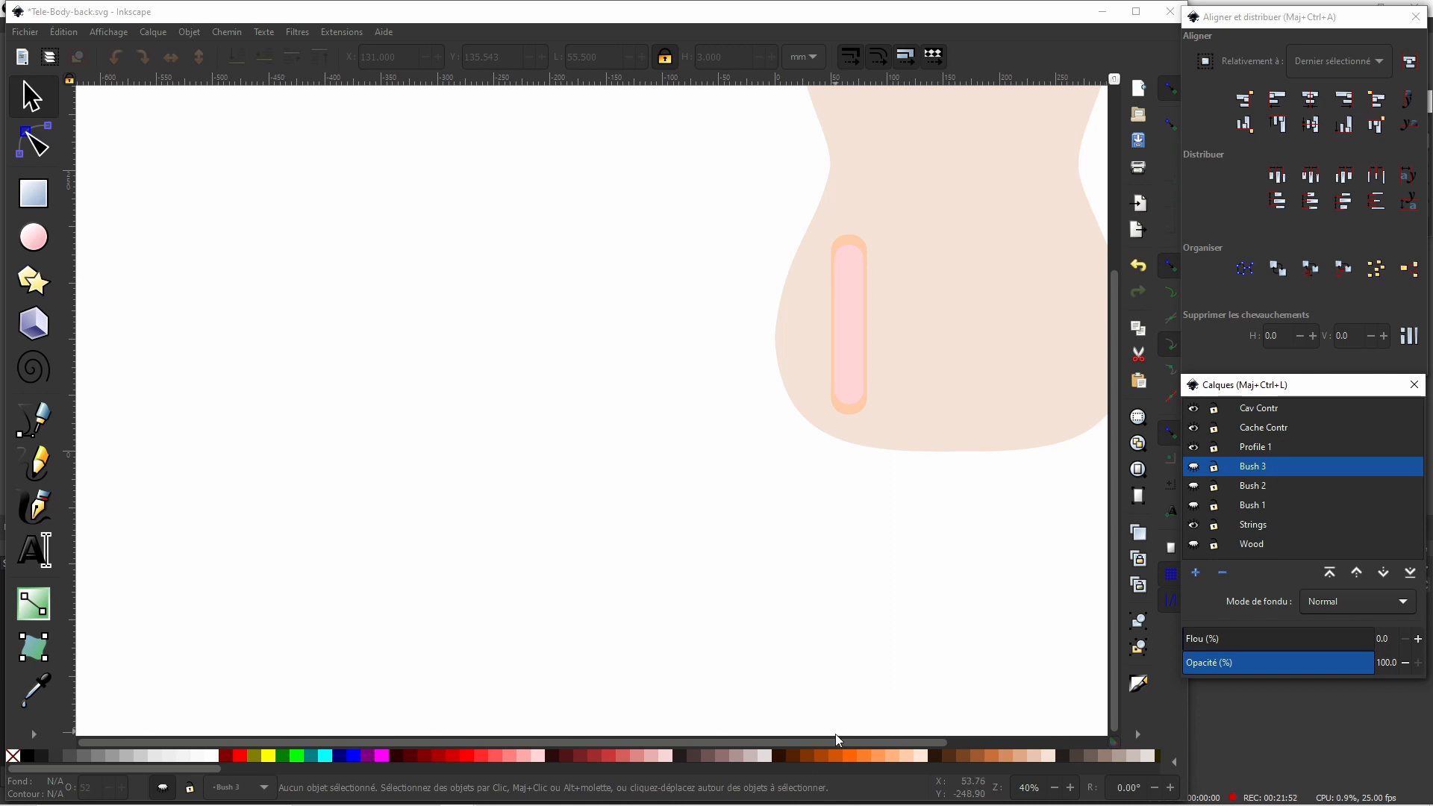
drag(843, 738, 972, 728)
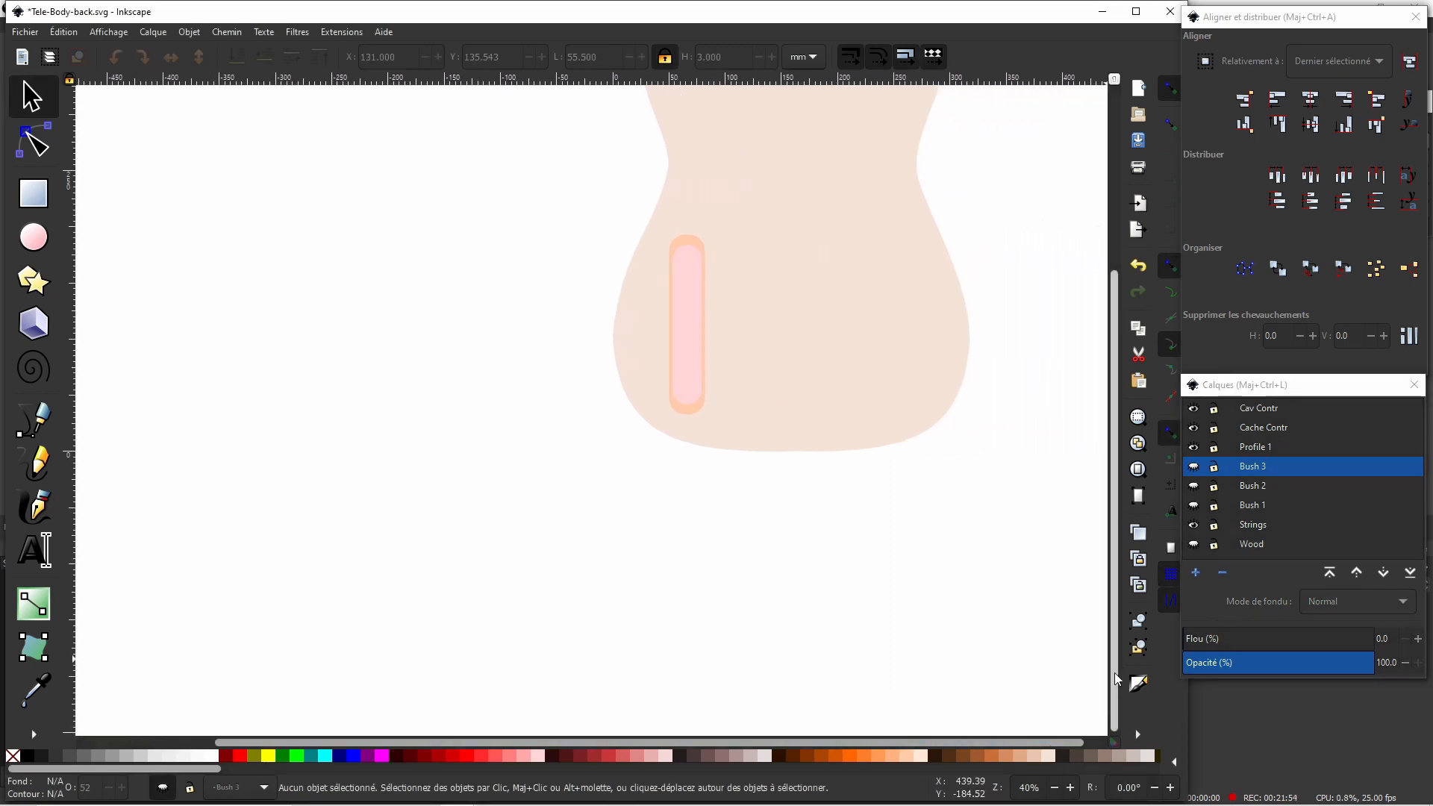
drag(1114, 673, 1109, 563)
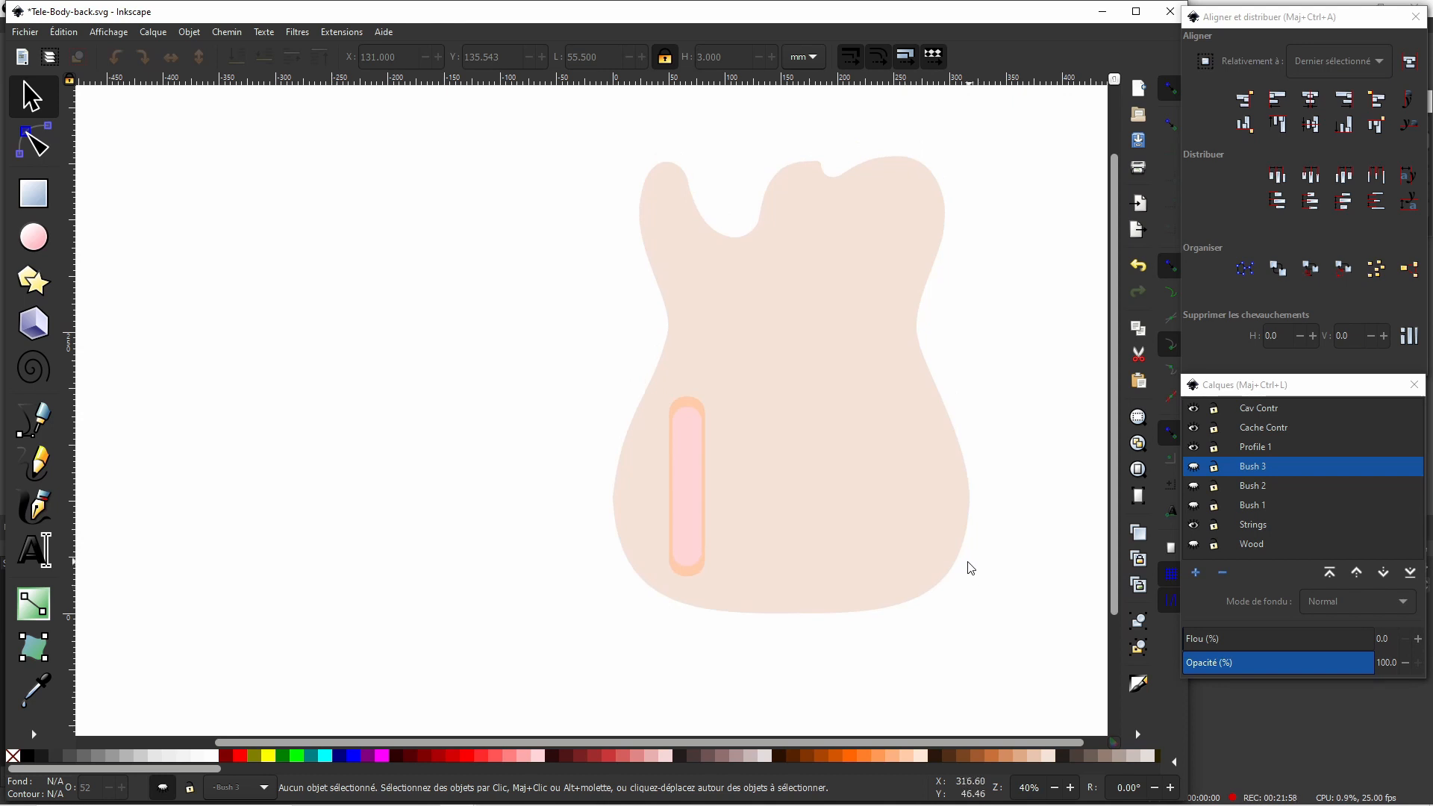
click(1244, 447)
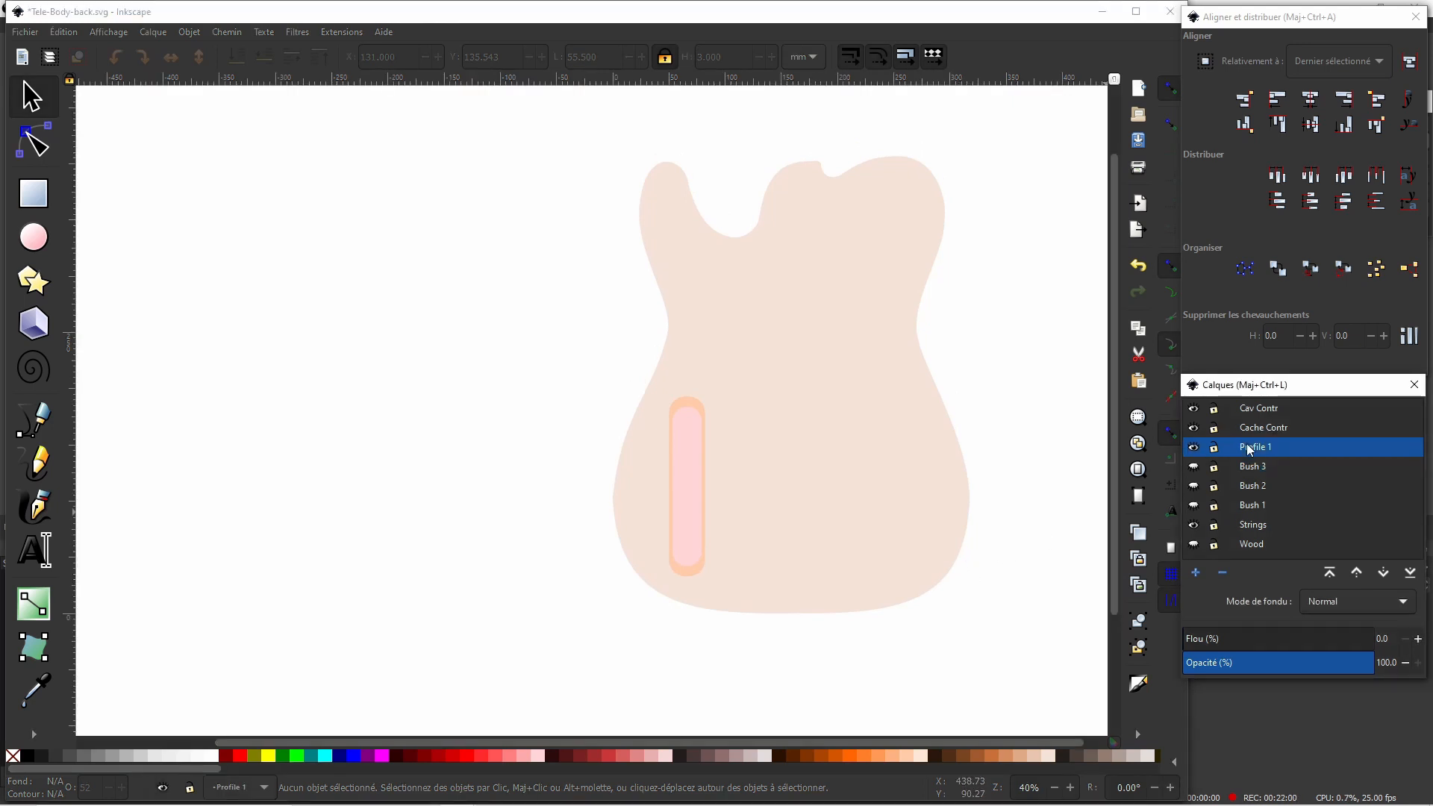
click(1222, 573)
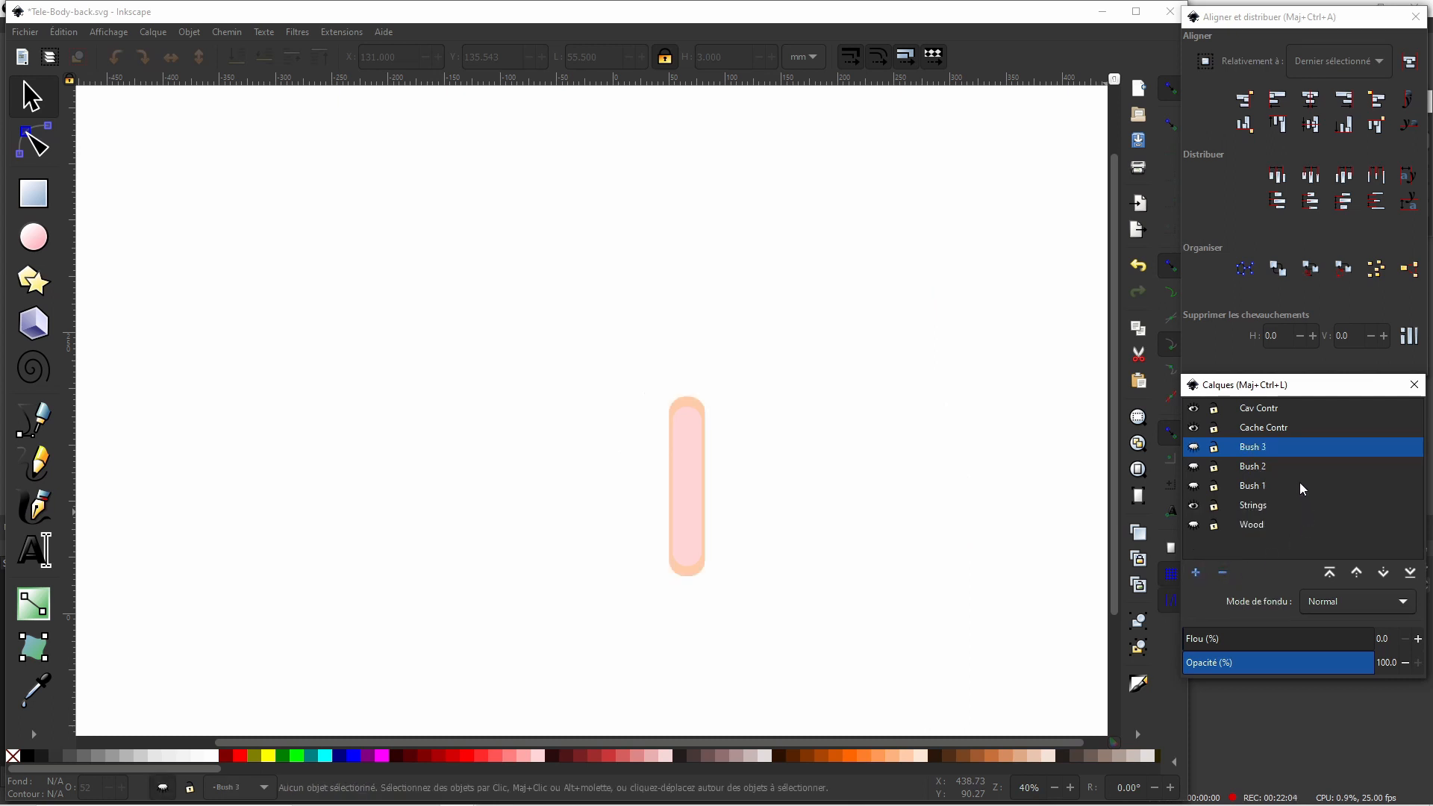
Show the Bush 3, Bush 2, Bush 1 and Wood layers, and delete the Strings layer.
click(1195, 449)
click(1194, 467)
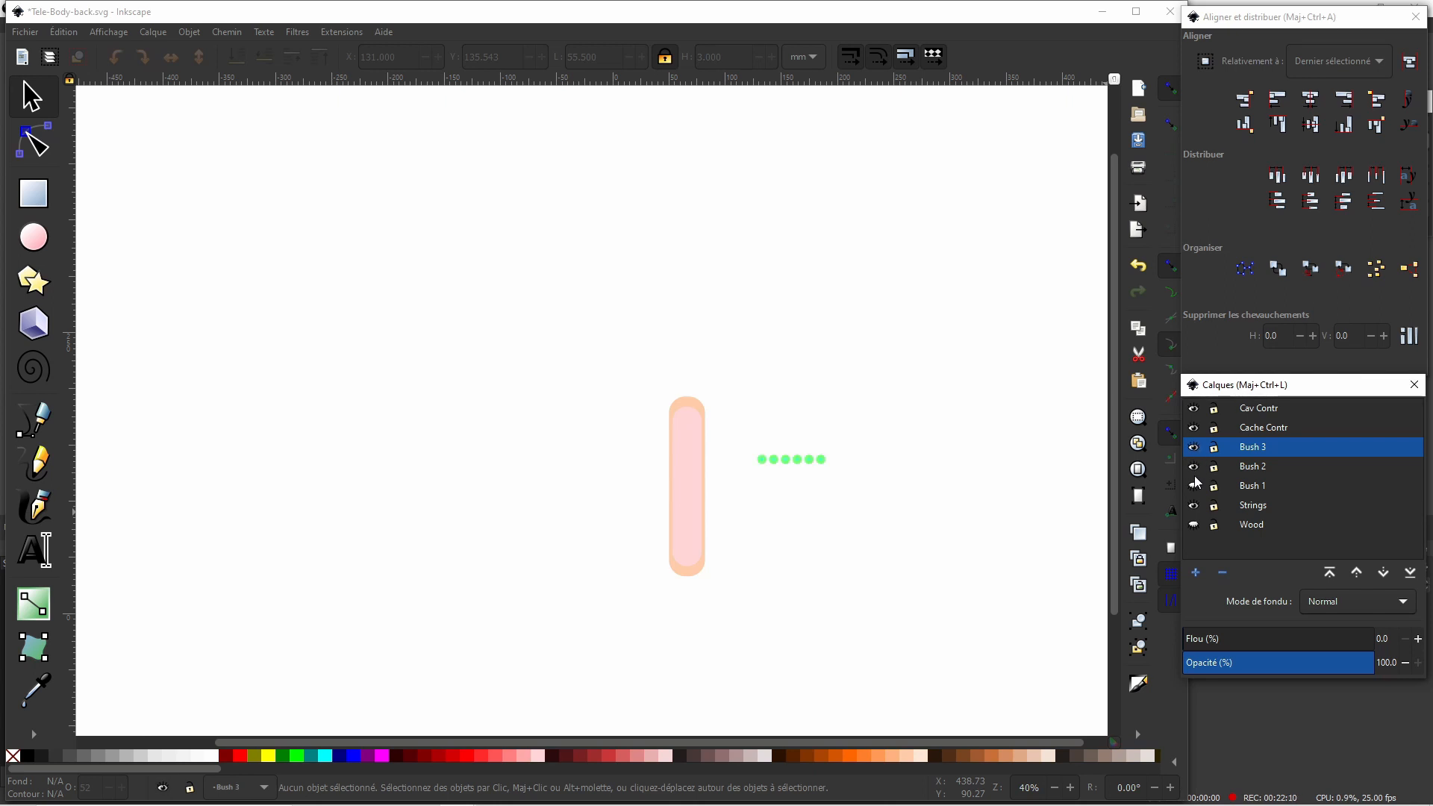
click(1194, 487)
click(1244, 509)
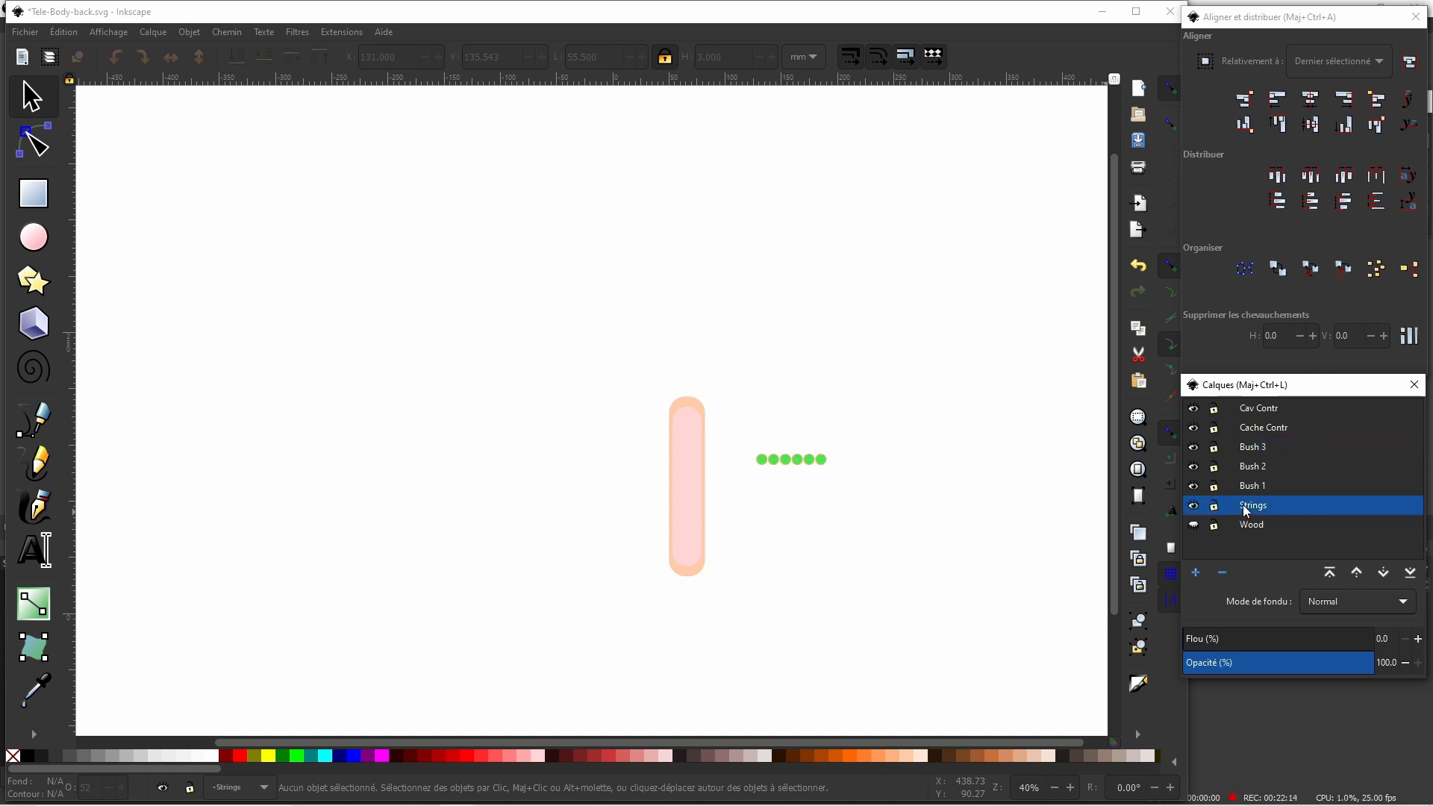
click(1222, 572)
click(1194, 506)
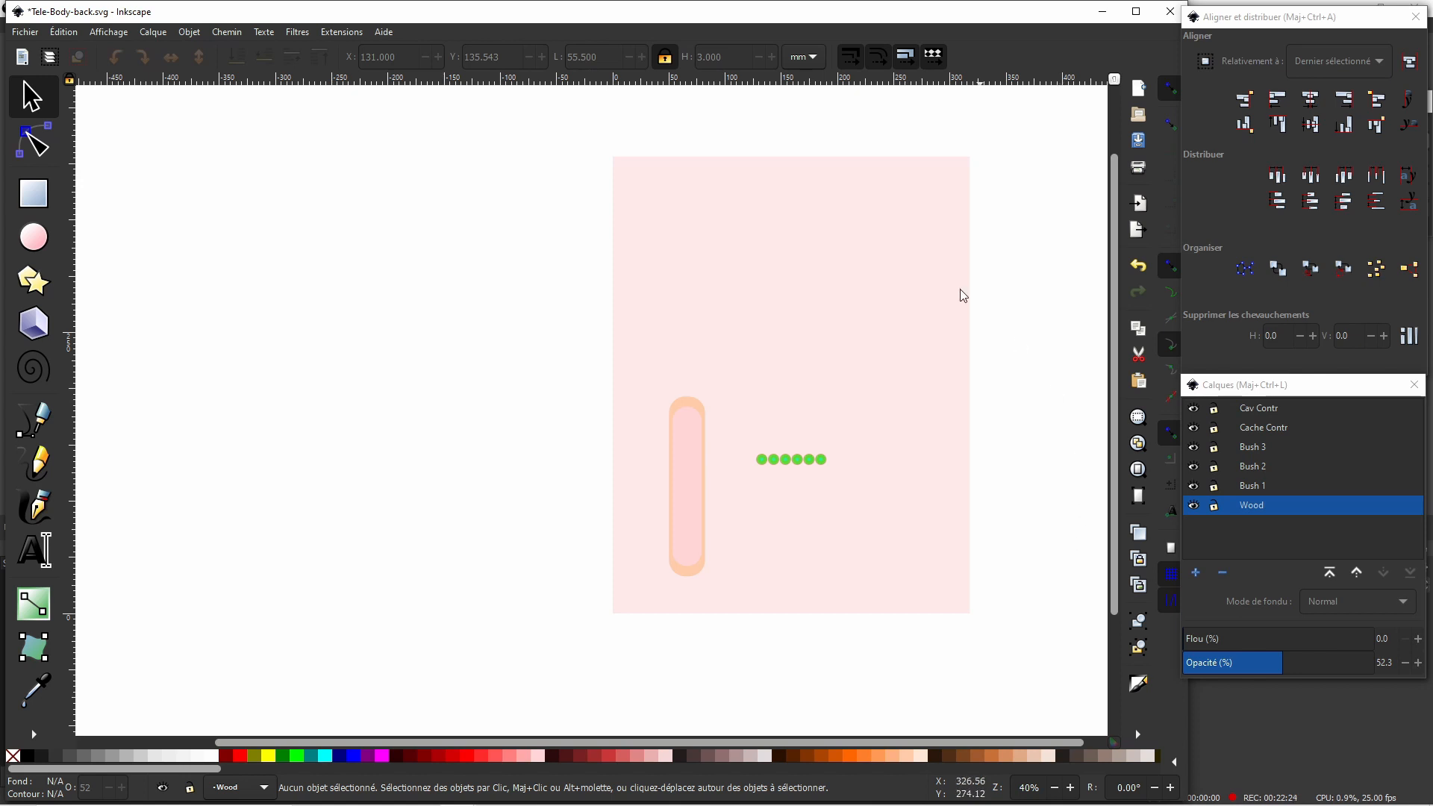
Save the Tele-Body-back.svg drawing.
click(27, 33)
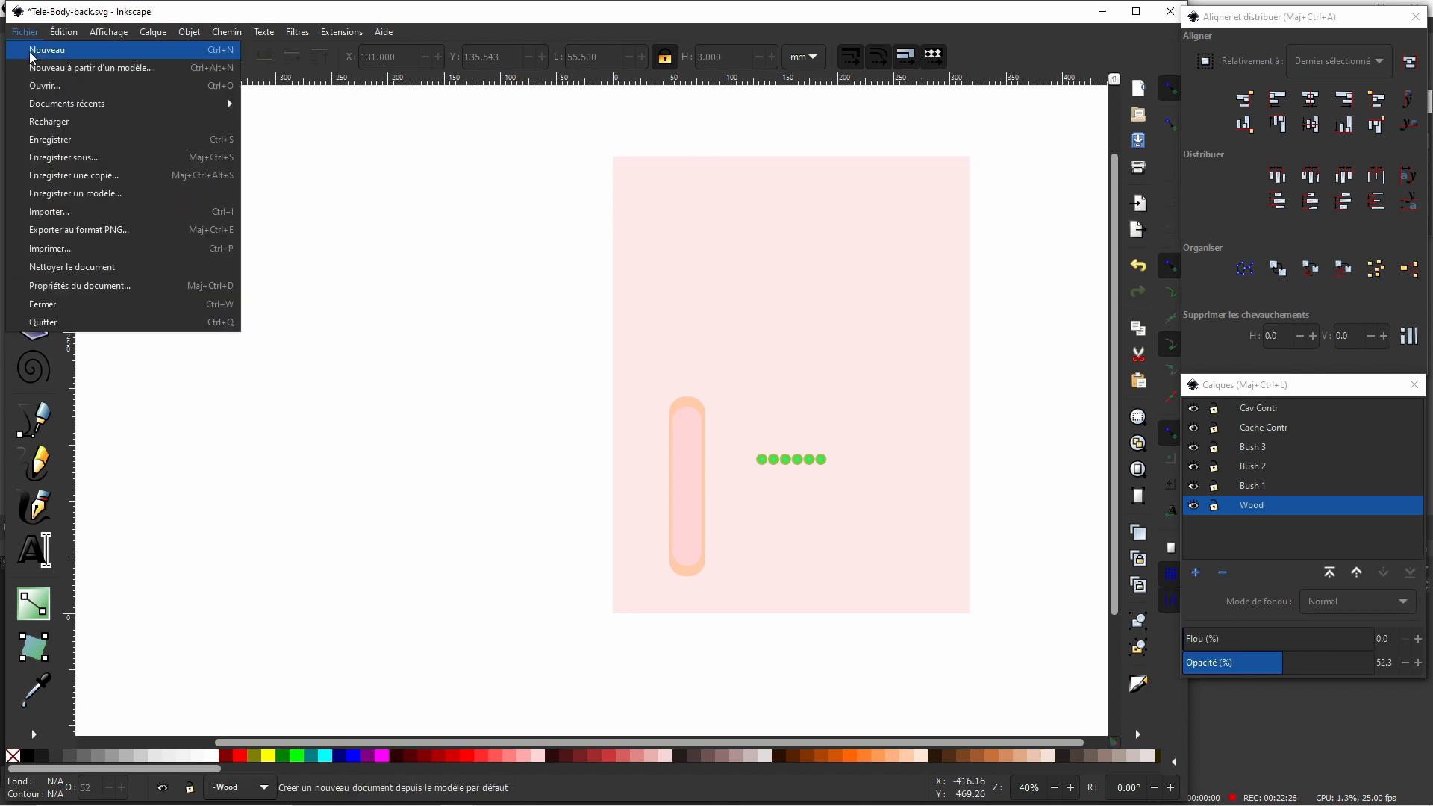
click(78, 140)
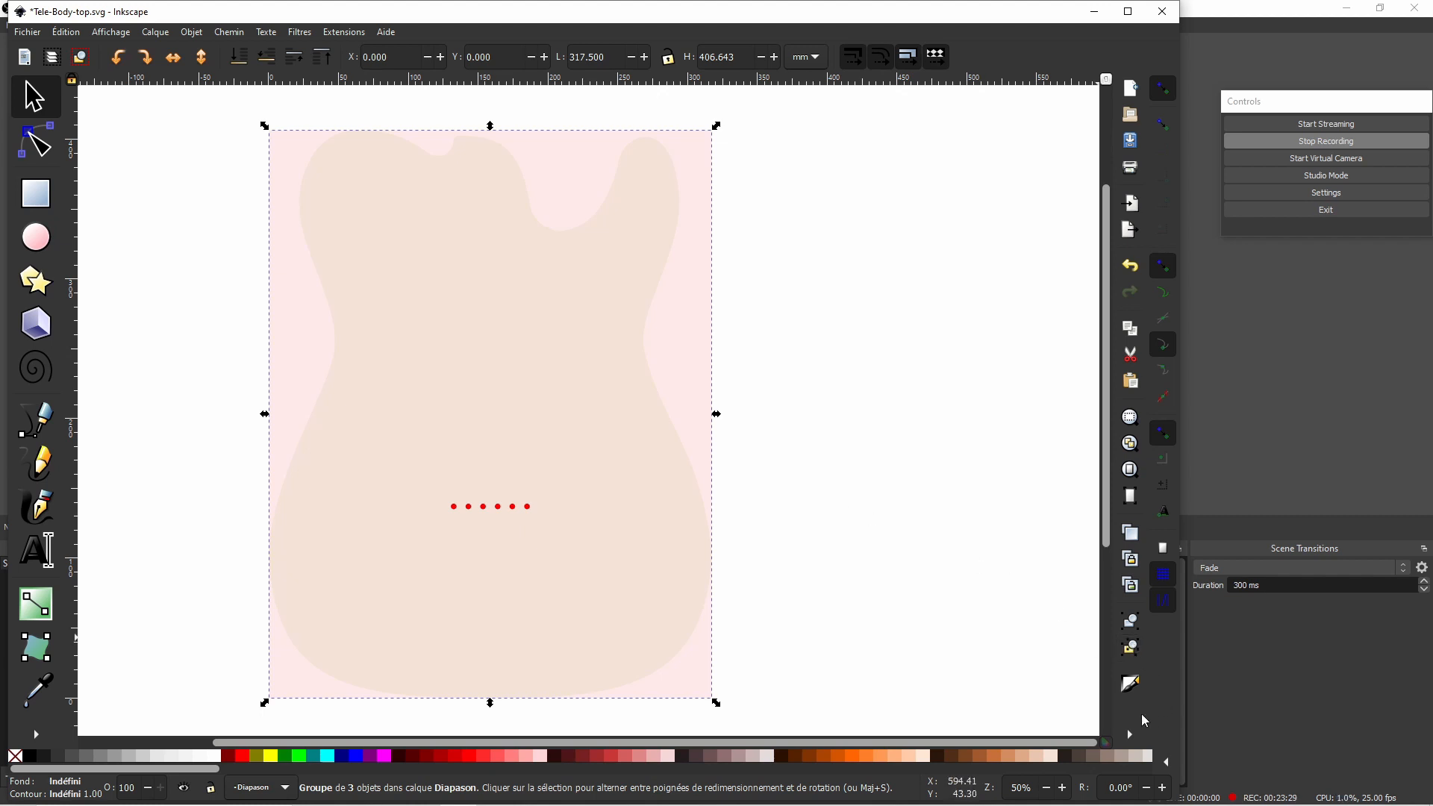
Open the layer list for the Tele-Body-top.svg drawing beside the body and maximize the window.
click(1130, 736)
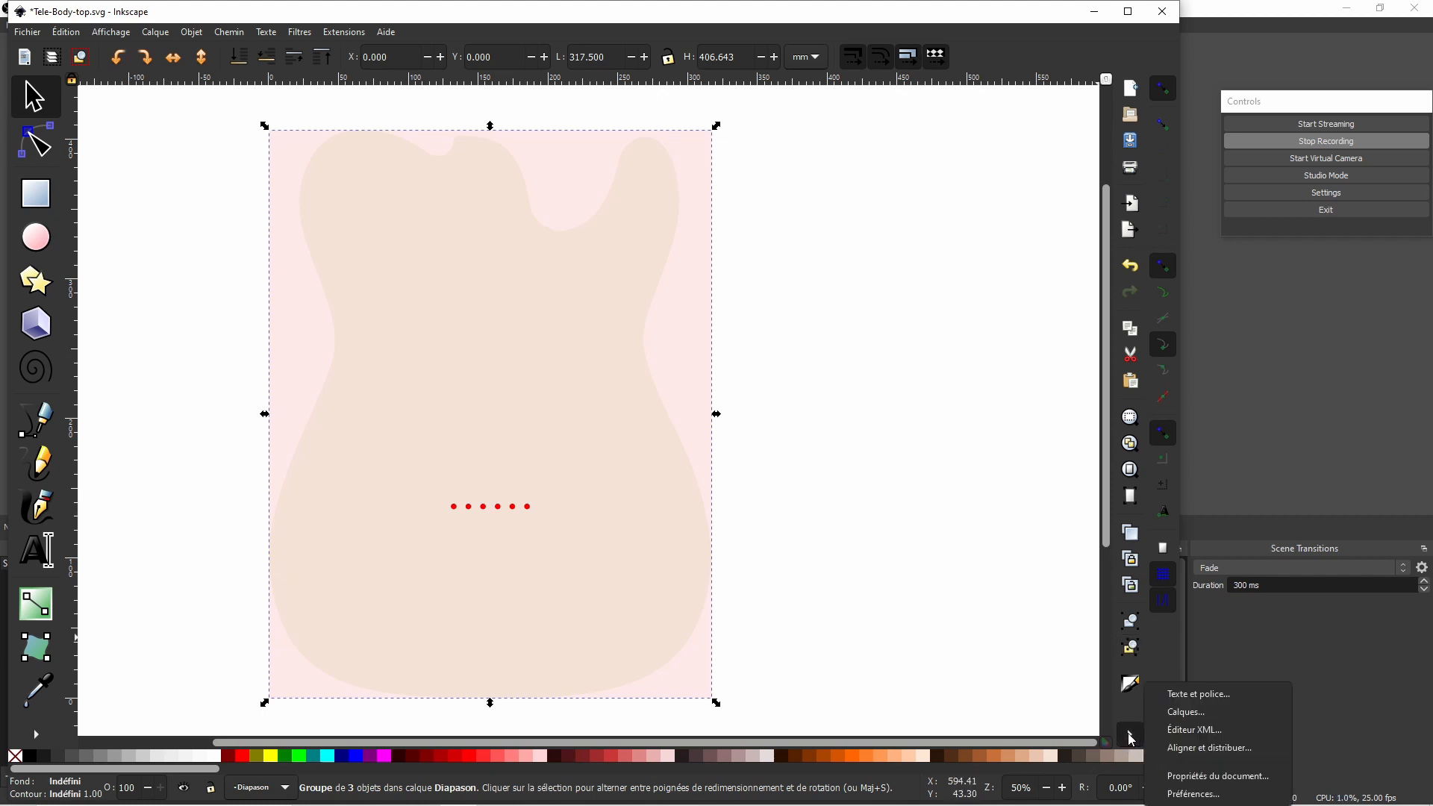
click(1187, 711)
drag(632, 289, 1194, 141)
click(1128, 11)
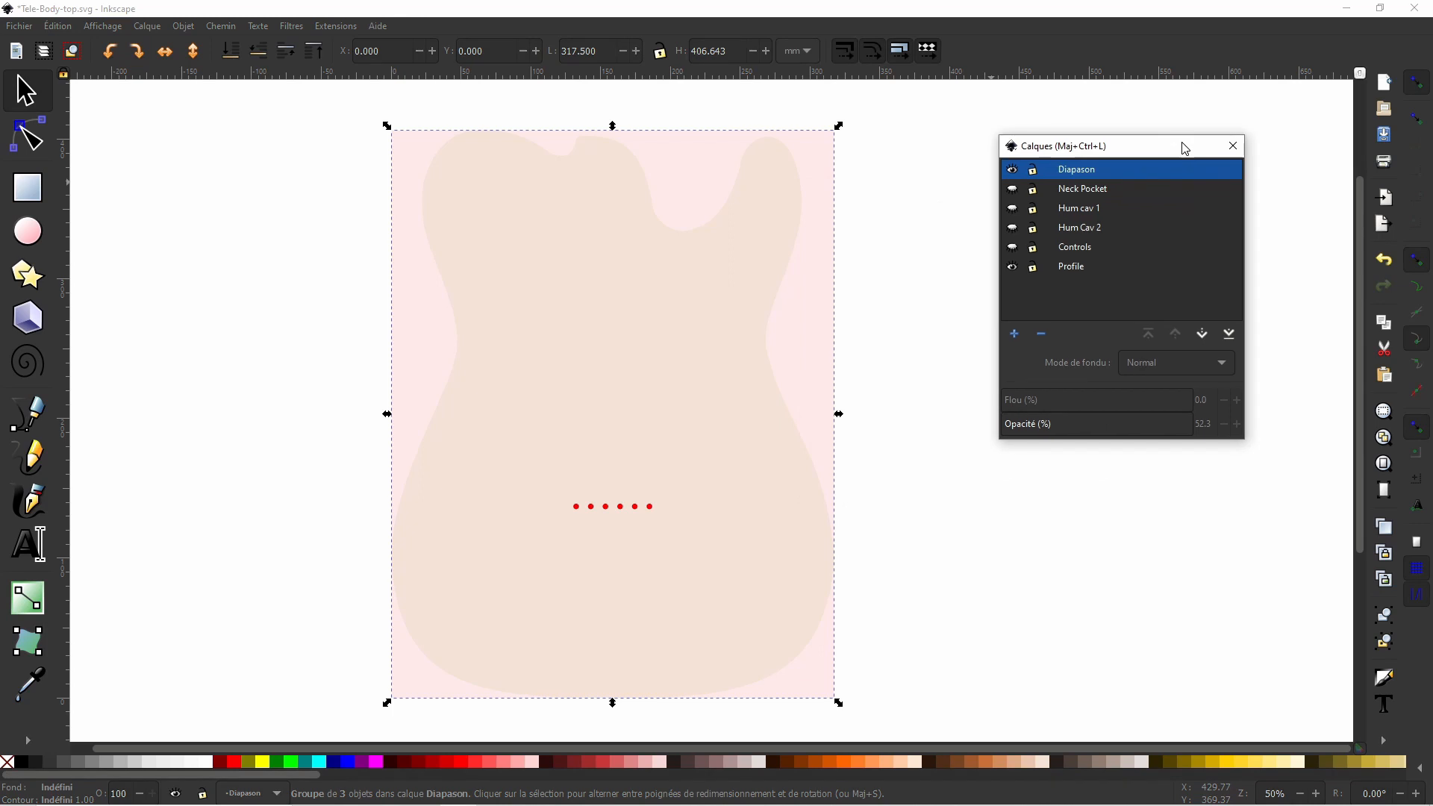
Briefly show the Neck Pocket, Hum cav 1, Hum Cav 2 and Controls layers to check their contents, then hide them again.
click(962, 319)
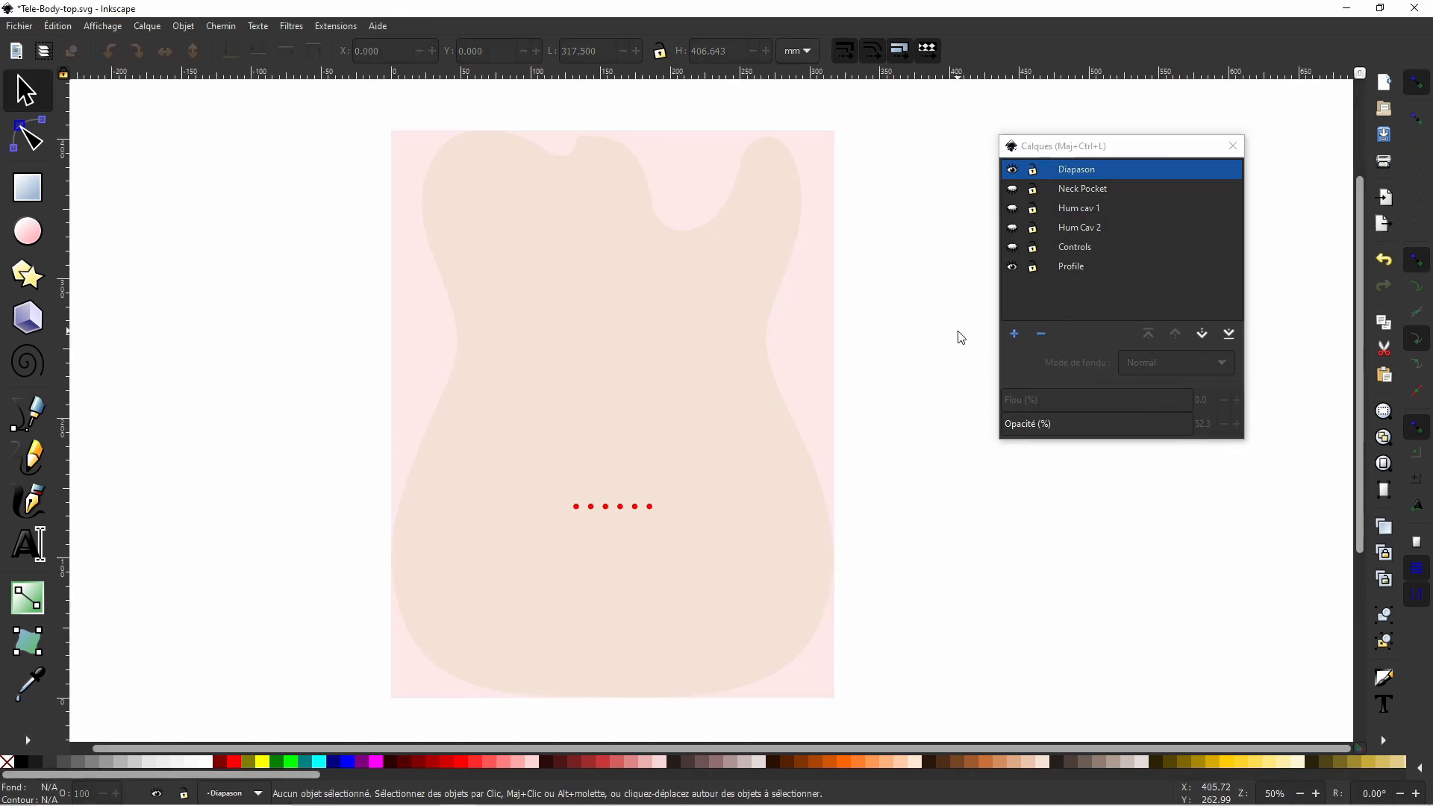
click(1013, 189)
click(1012, 208)
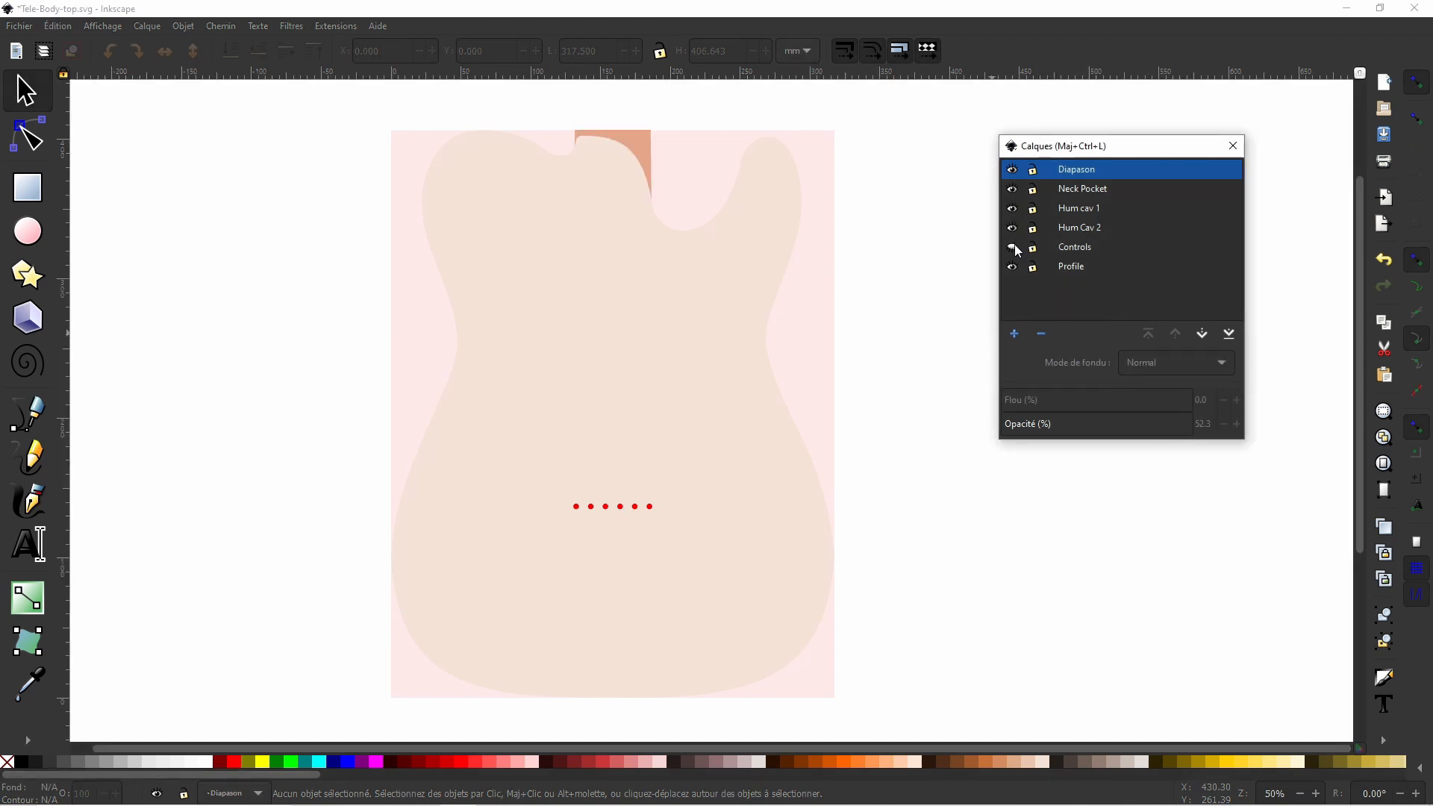
click(1014, 189)
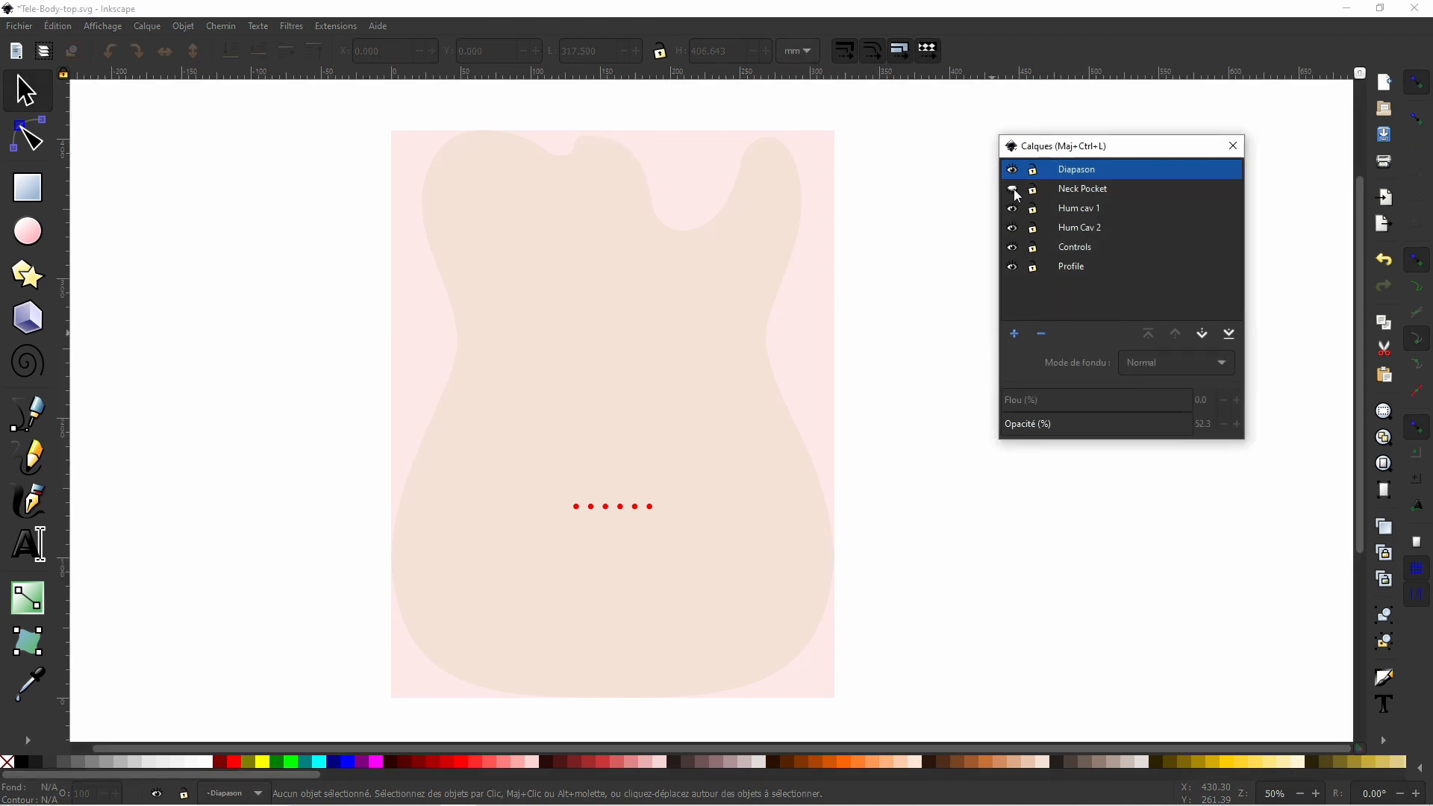
click(1013, 227)
Ungroup the objects on the Diapason layer and delete the group of six red circles.
click(650, 507)
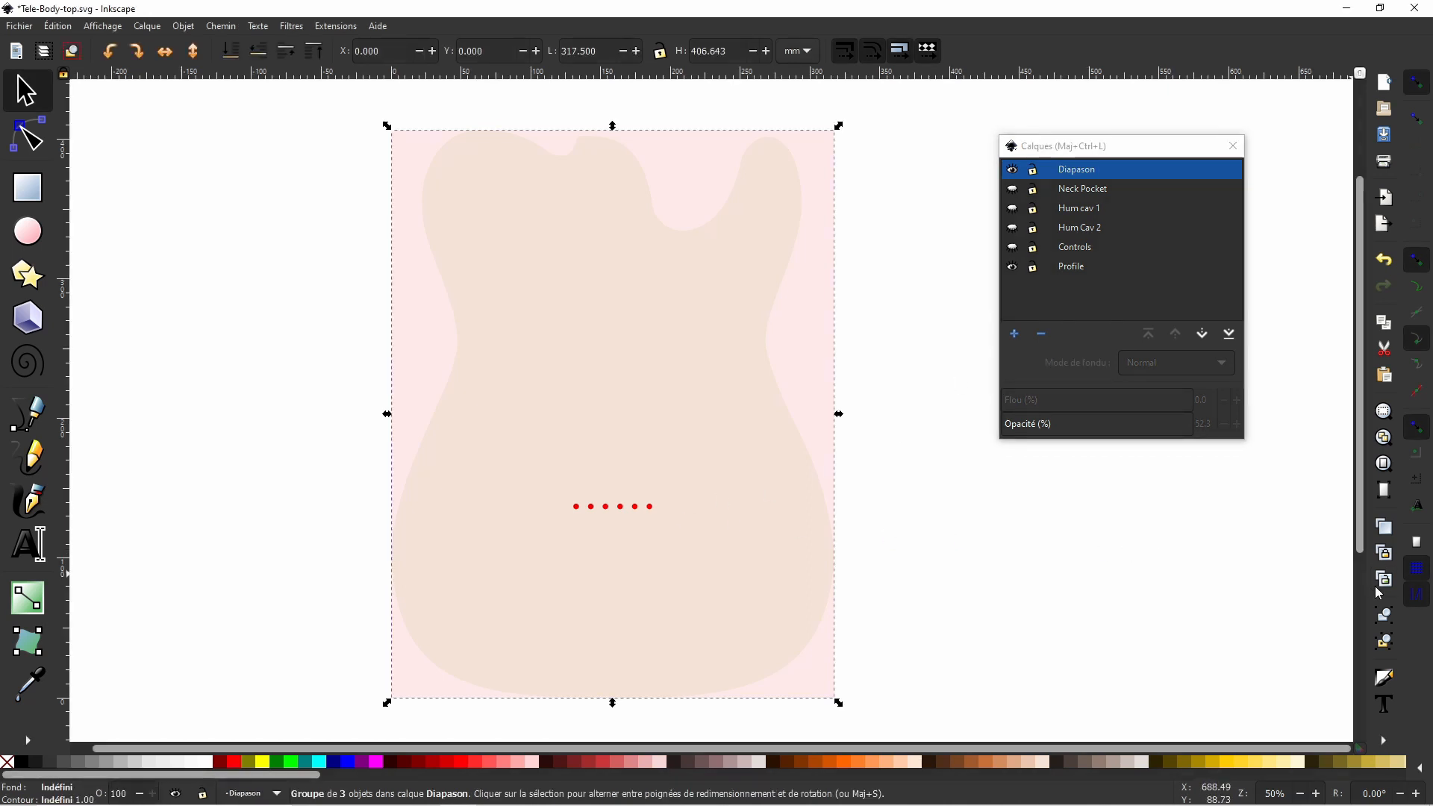
click(1009, 580)
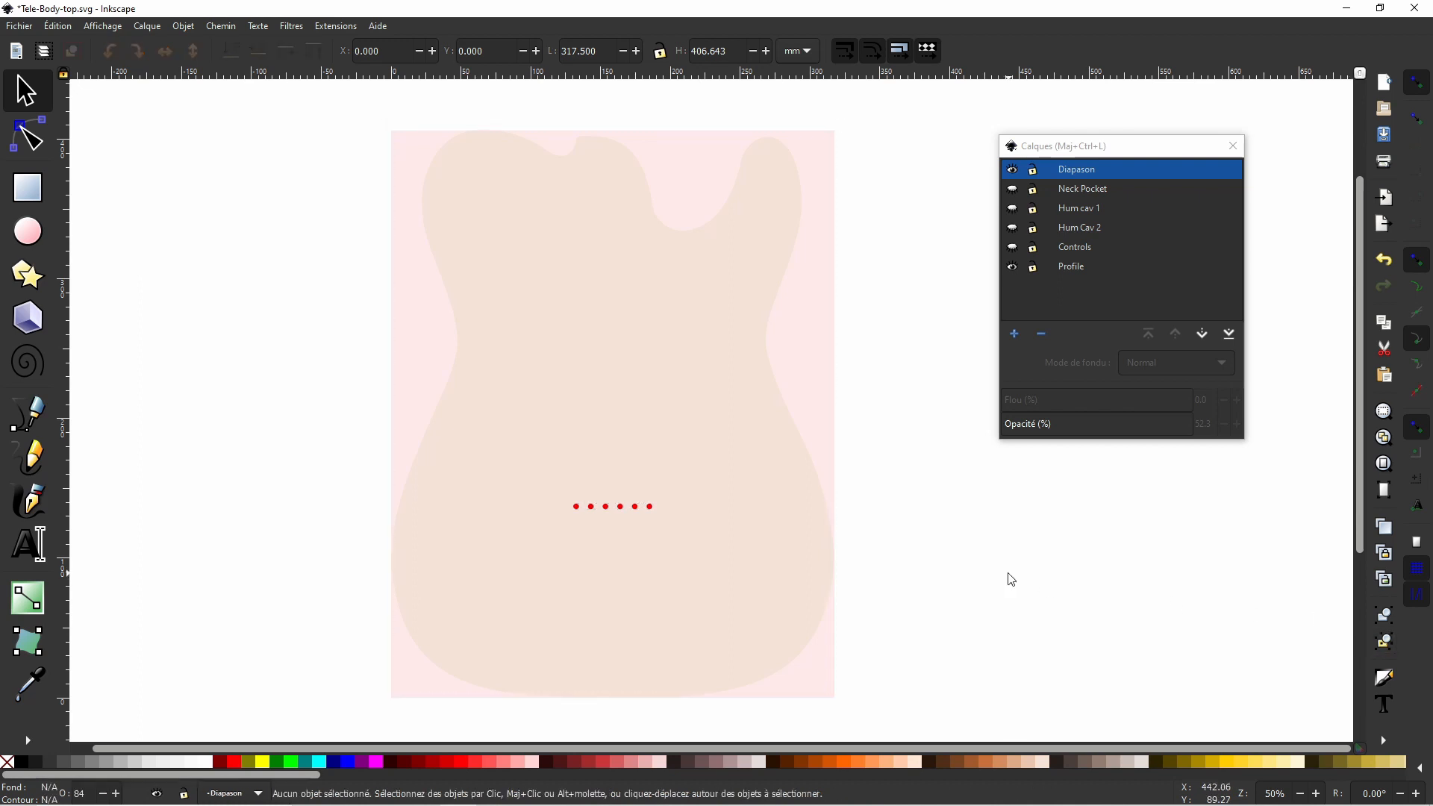
click(653, 509)
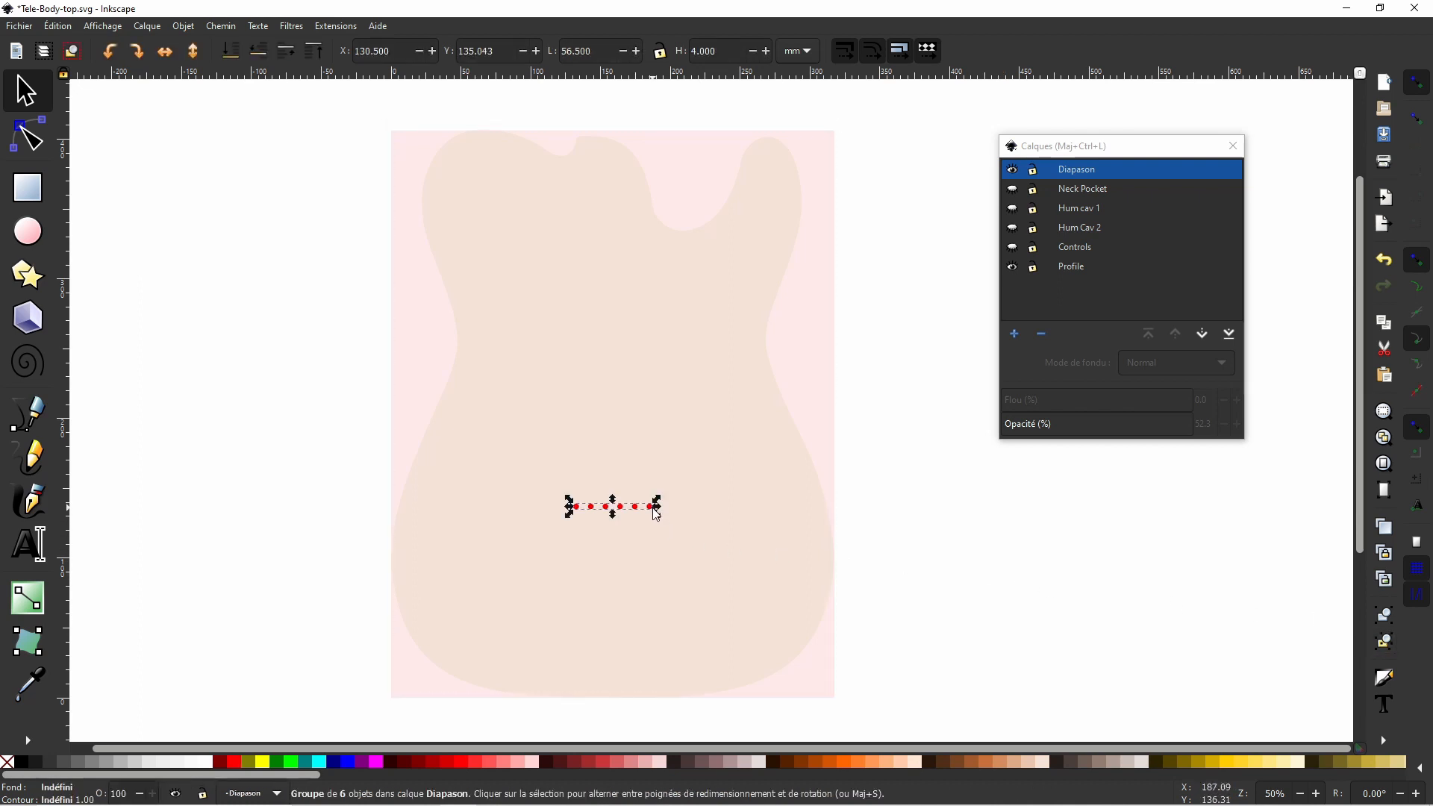
key(Delete)
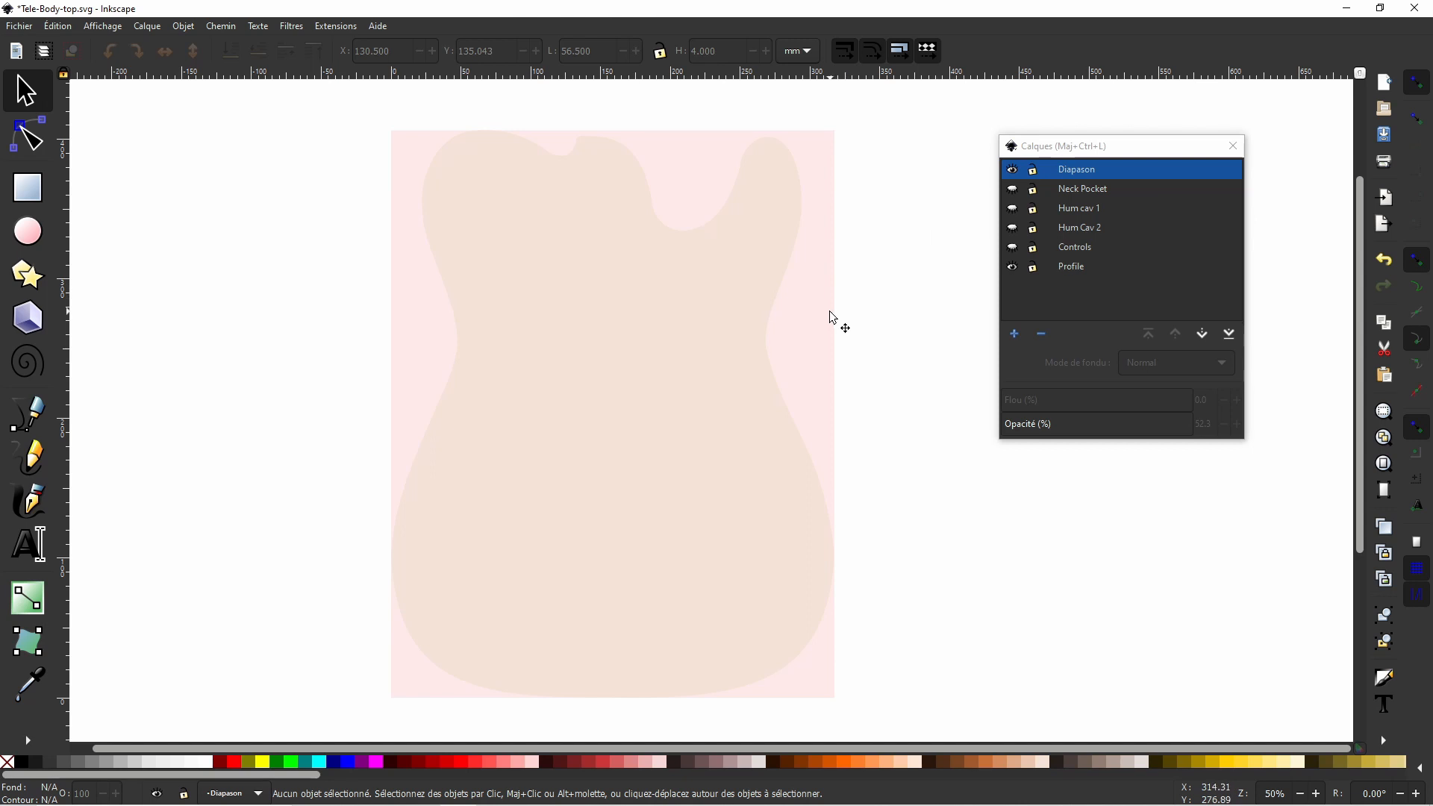
Add a layer named Wood above the Diapason layer.
click(1014, 333)
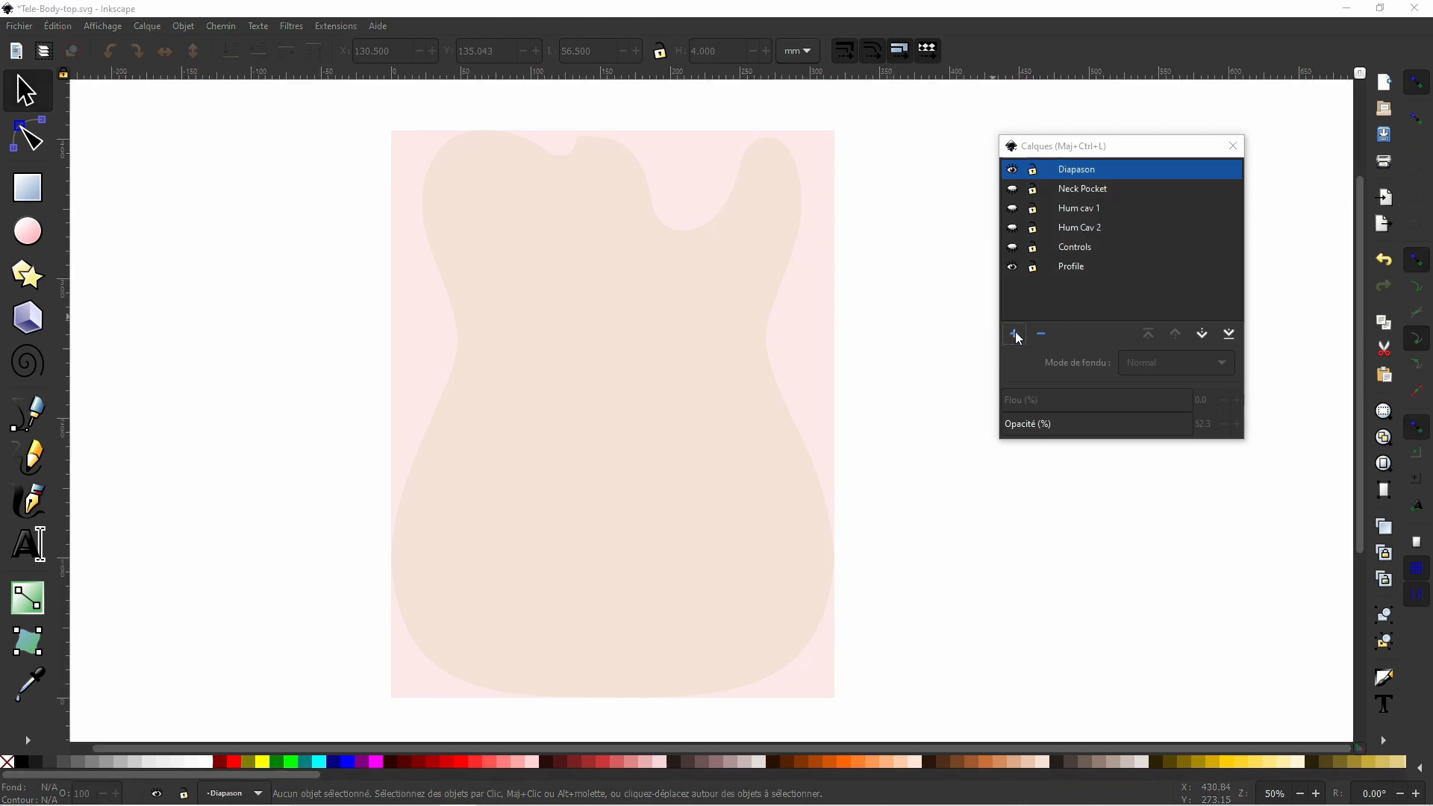
text(Wood)
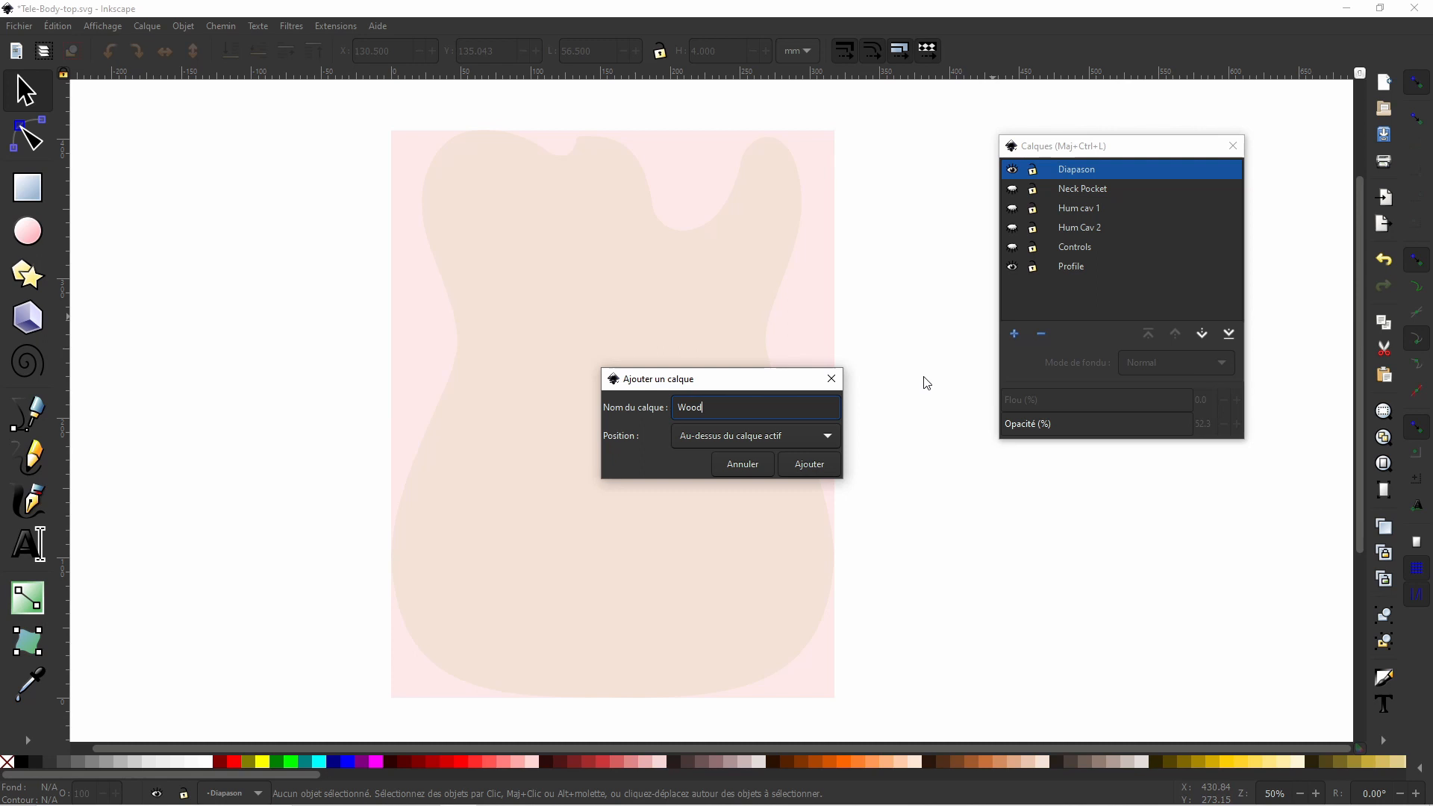
key(Return)
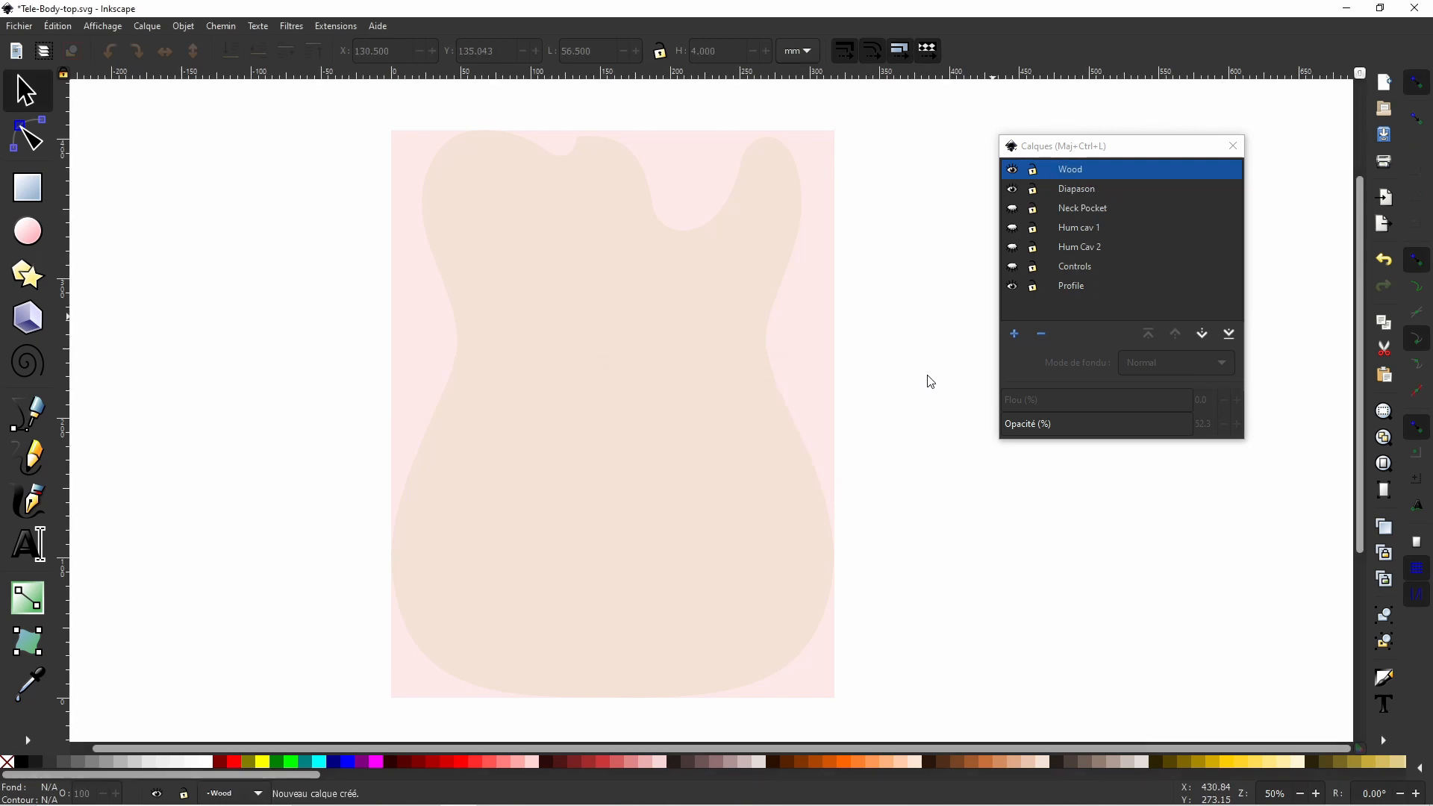
Move the pink background rectangle from the Diapason layer to the Wood layer and hide the Wood layer.
click(831, 351)
right_click(831, 351)
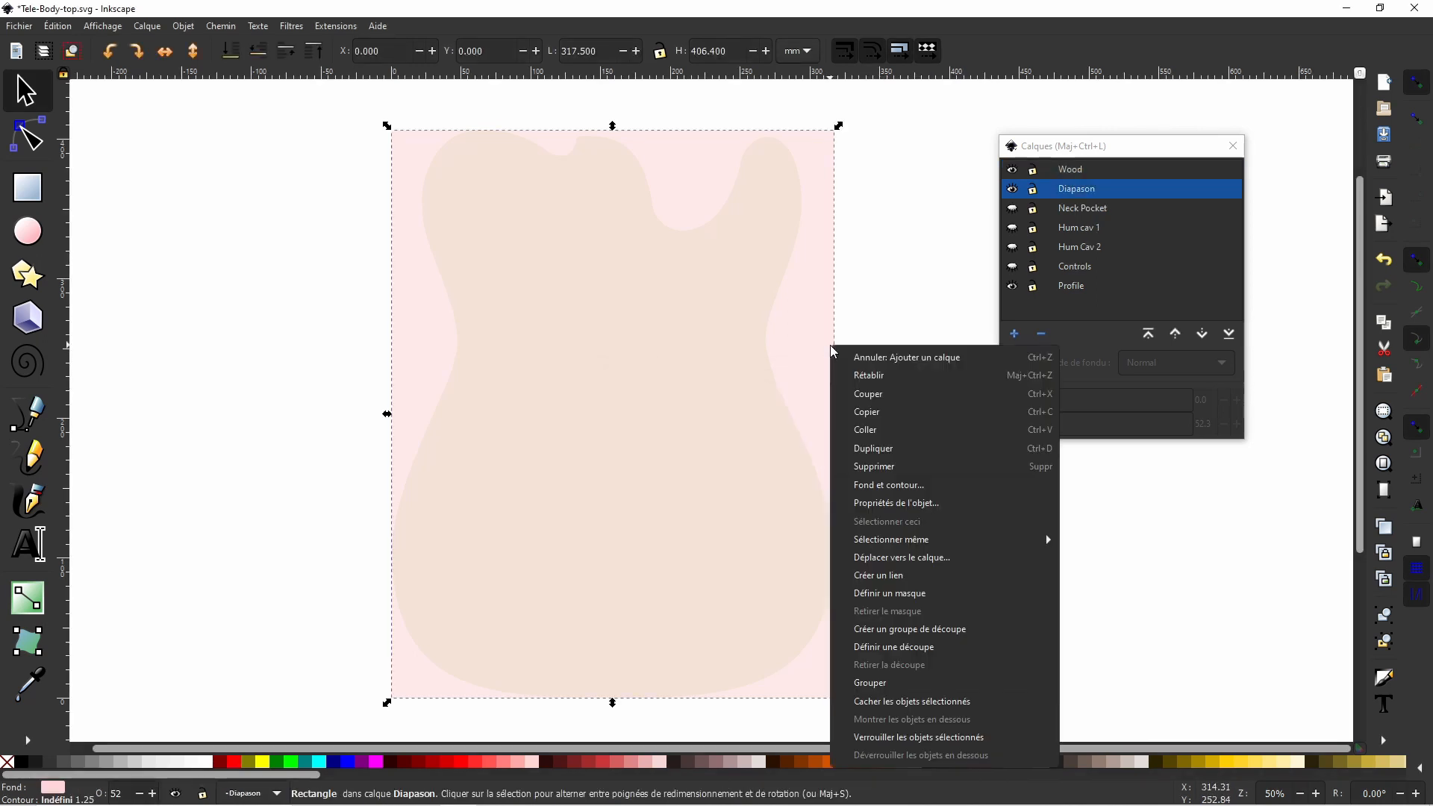
click(901, 558)
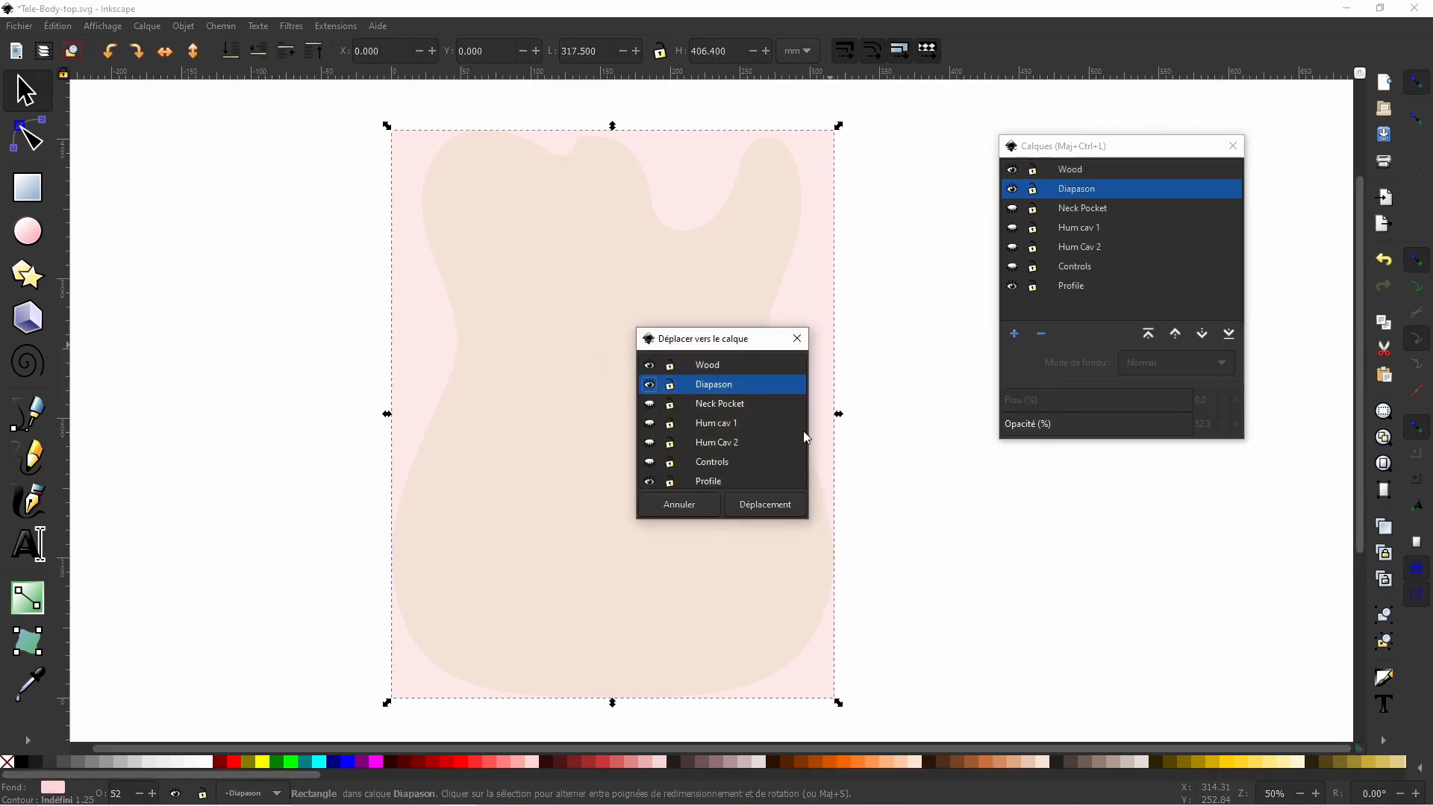
click(773, 508)
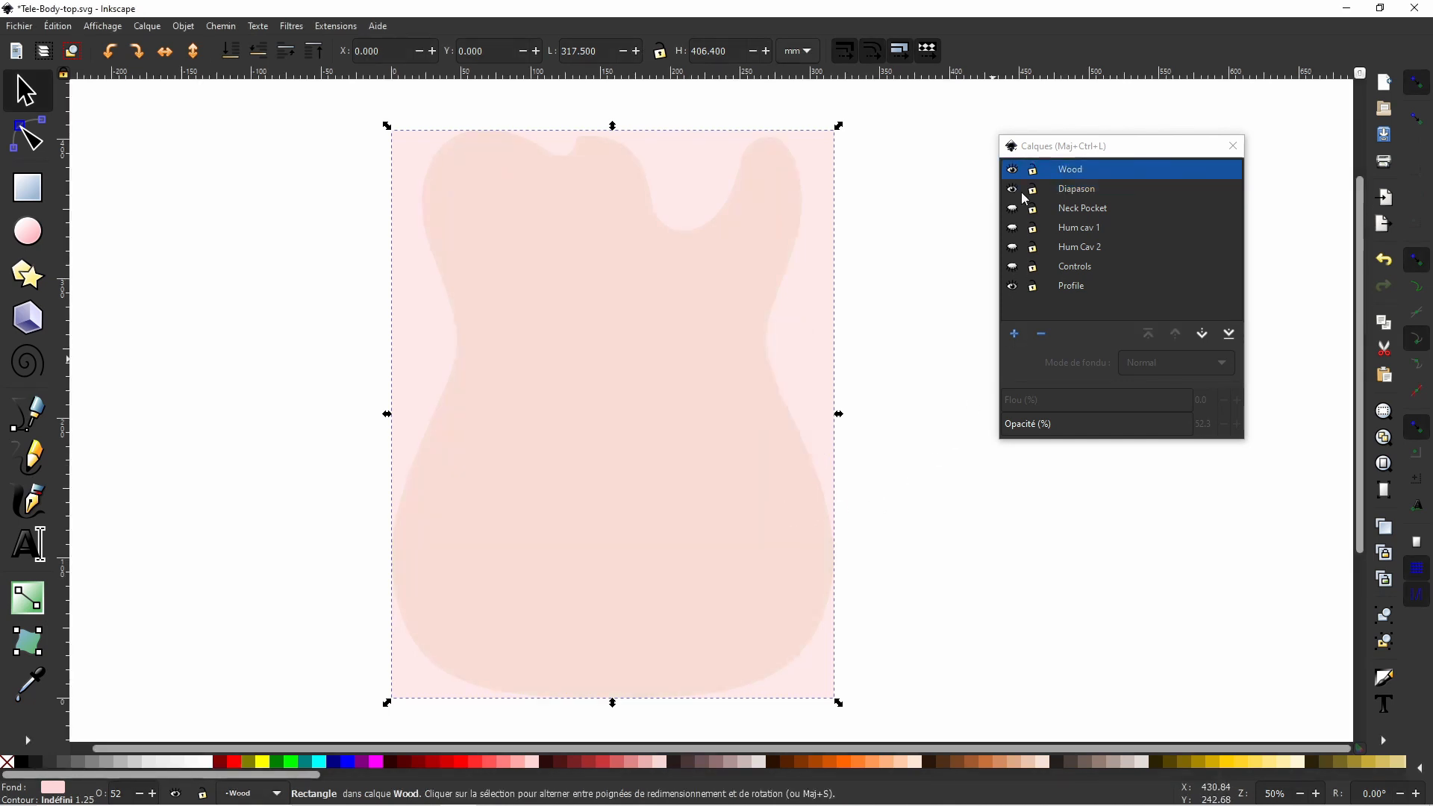
click(1012, 170)
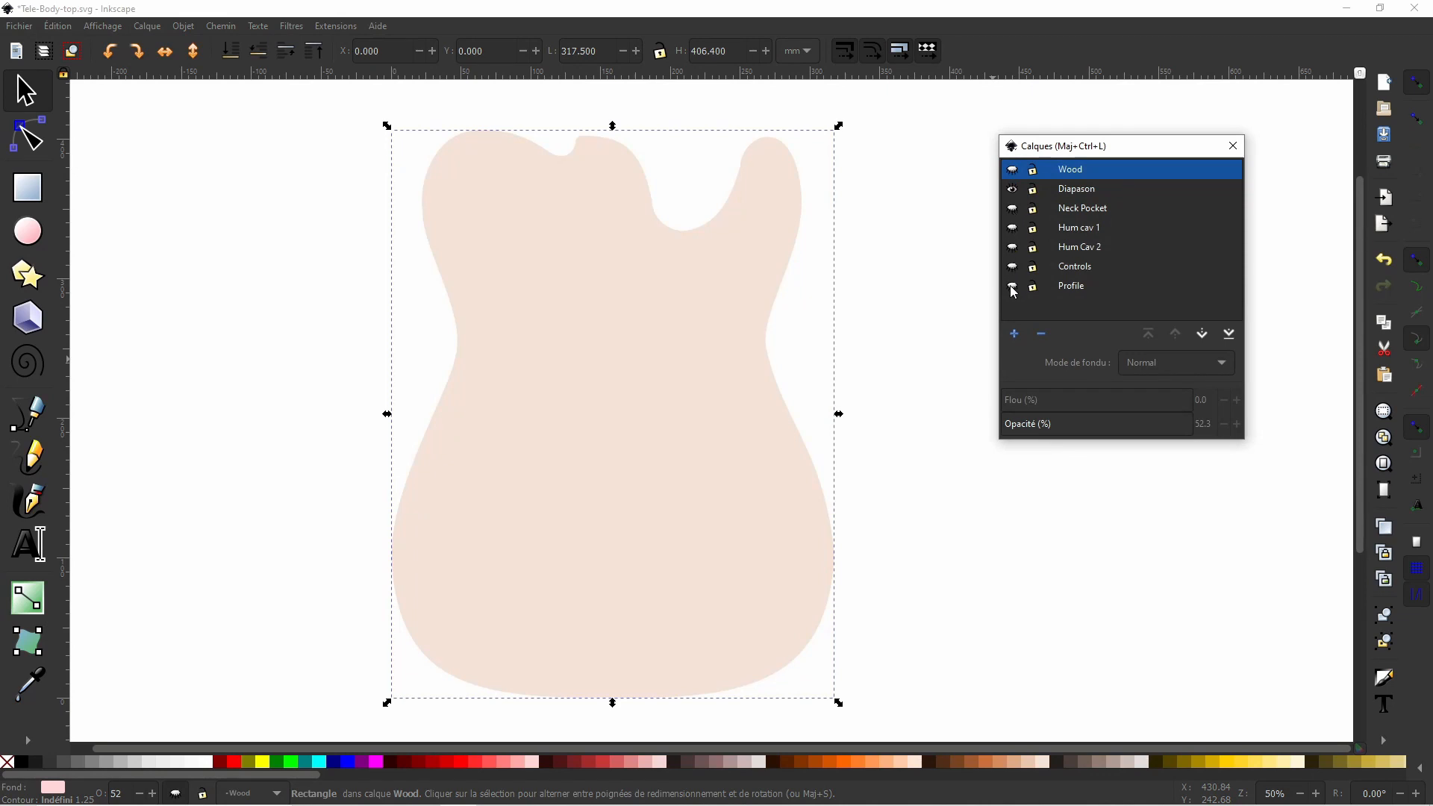
Move the body outline from the Diapason layer to the Profile layer and hide the Profile layer.
click(772, 400)
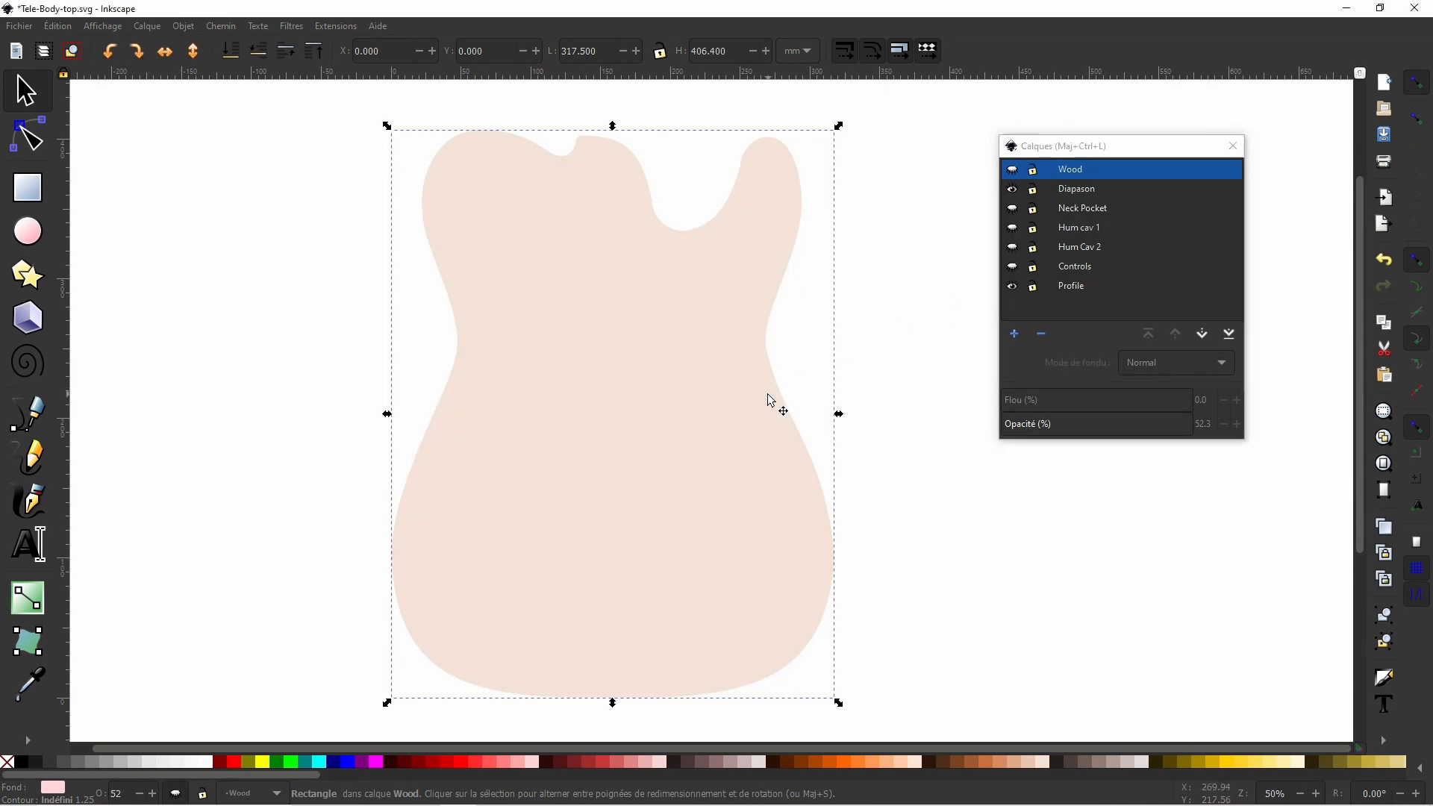
click(773, 400)
right_click(772, 400)
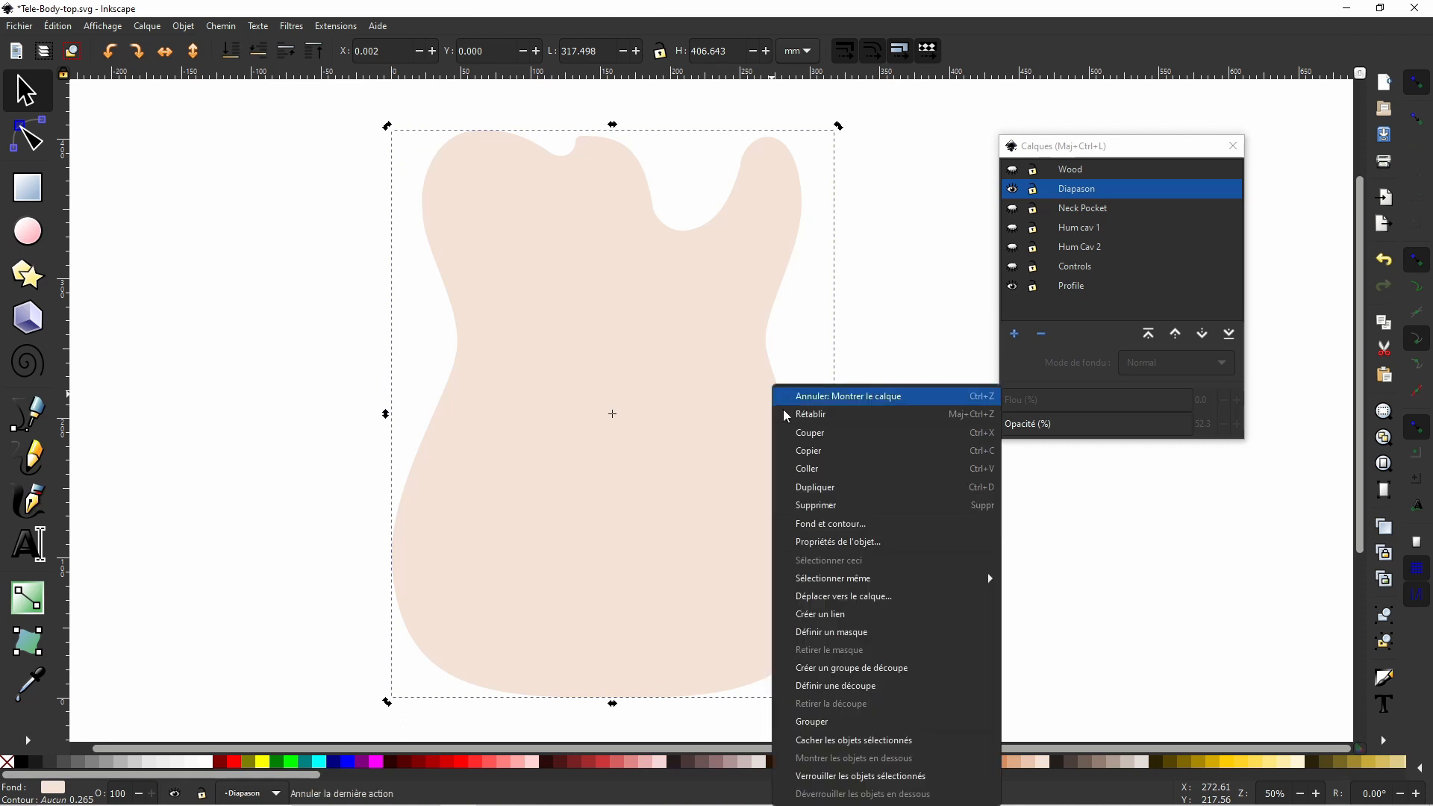
click(829, 596)
click(707, 481)
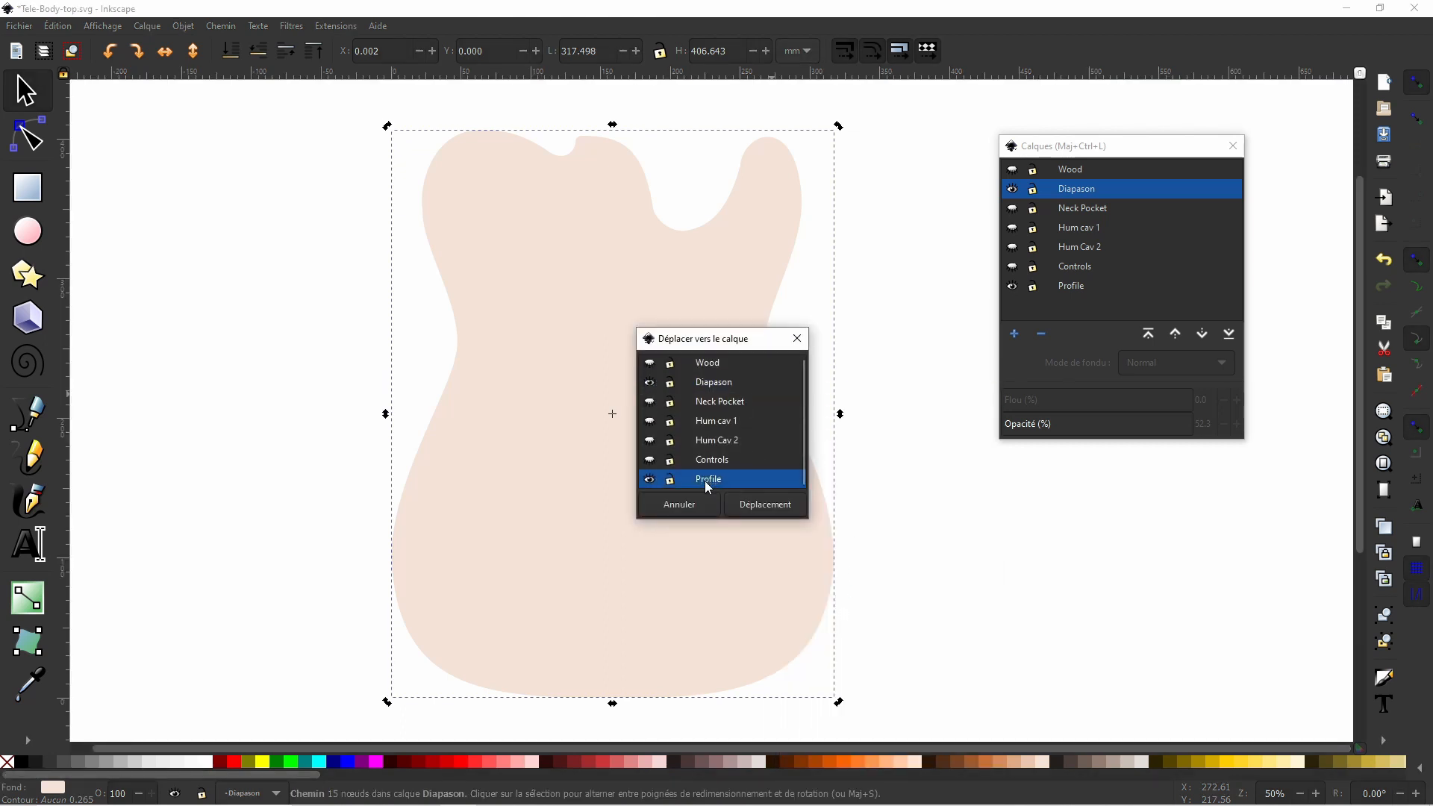
click(767, 504)
click(1012, 287)
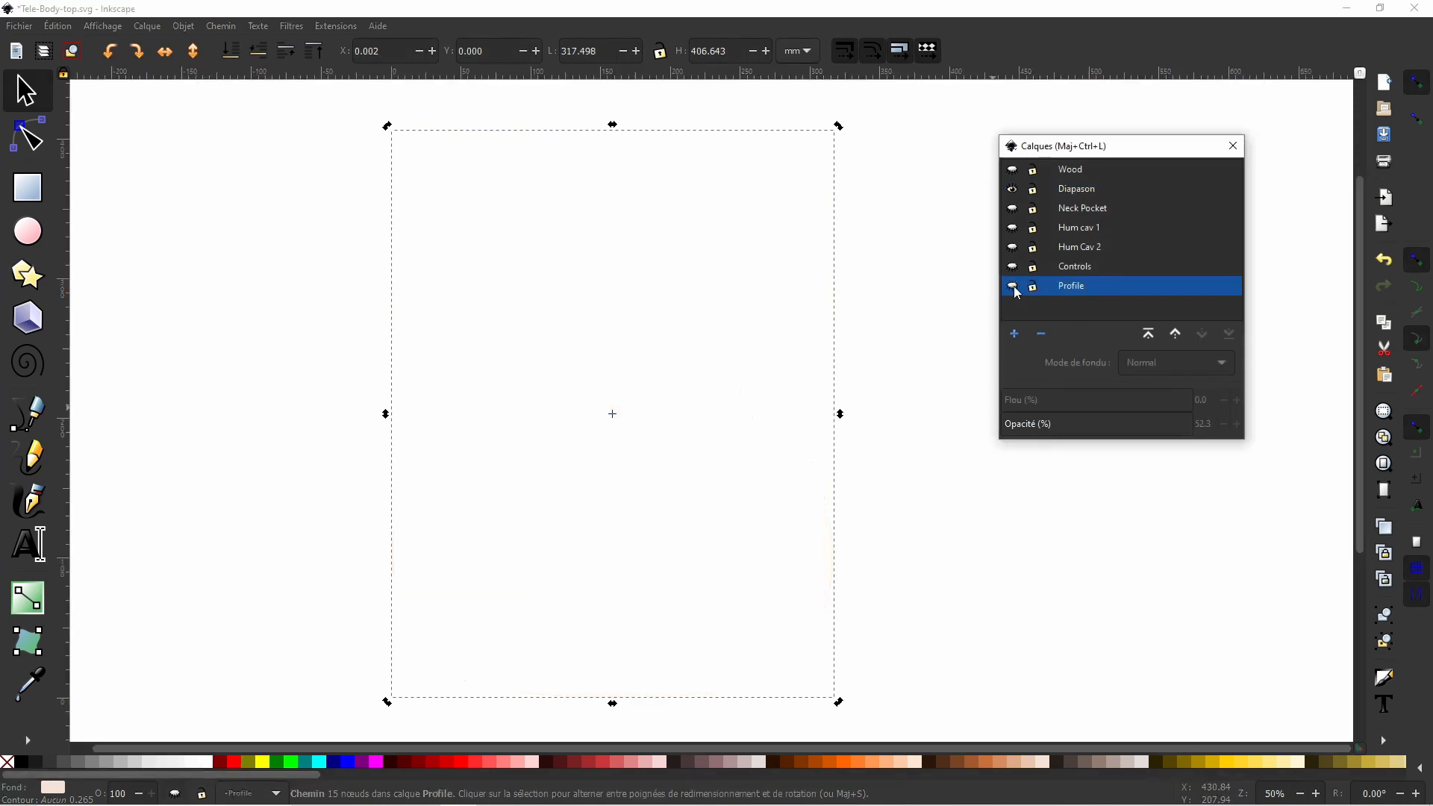
Deselect everything and delete the Diapason layer.
click(899, 180)
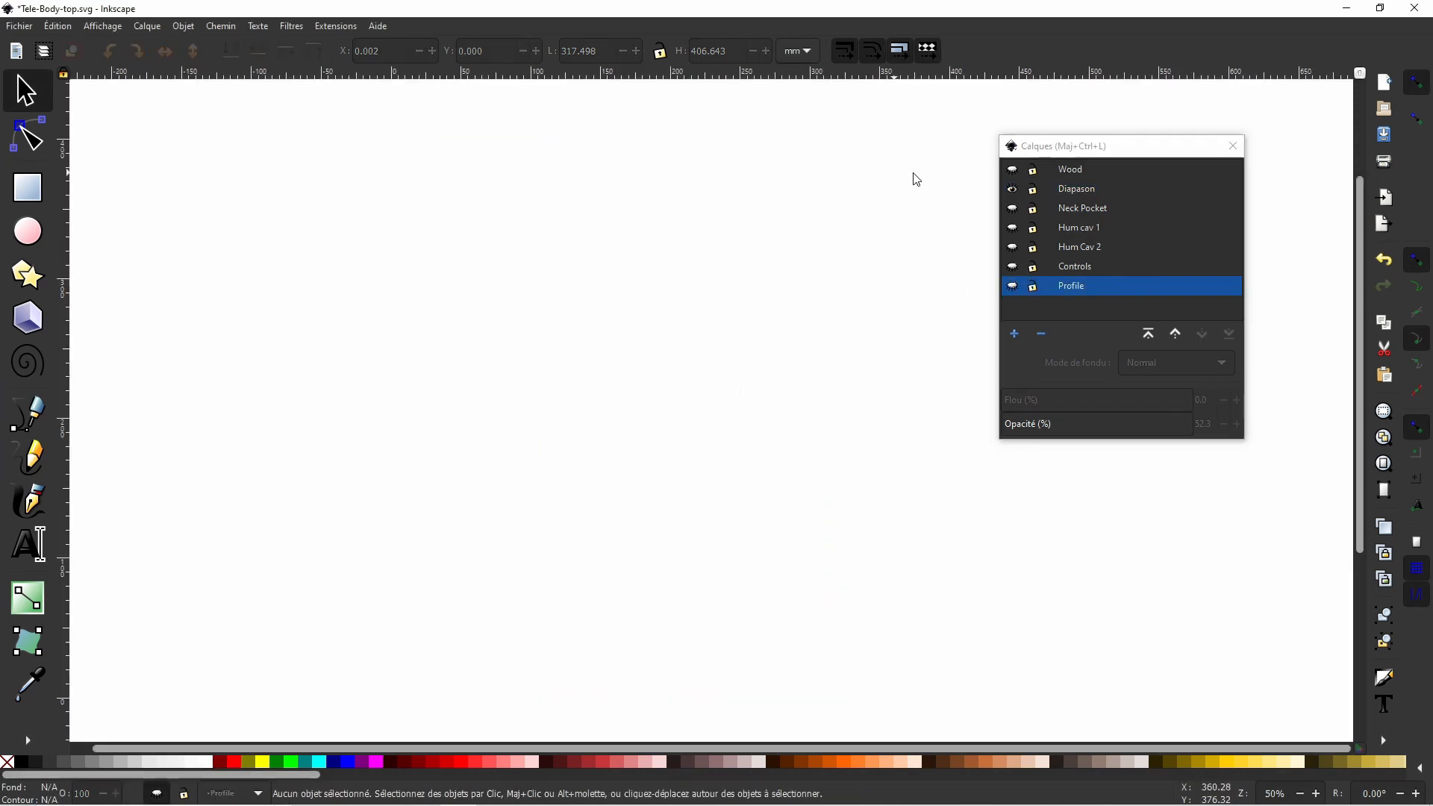
click(1079, 191)
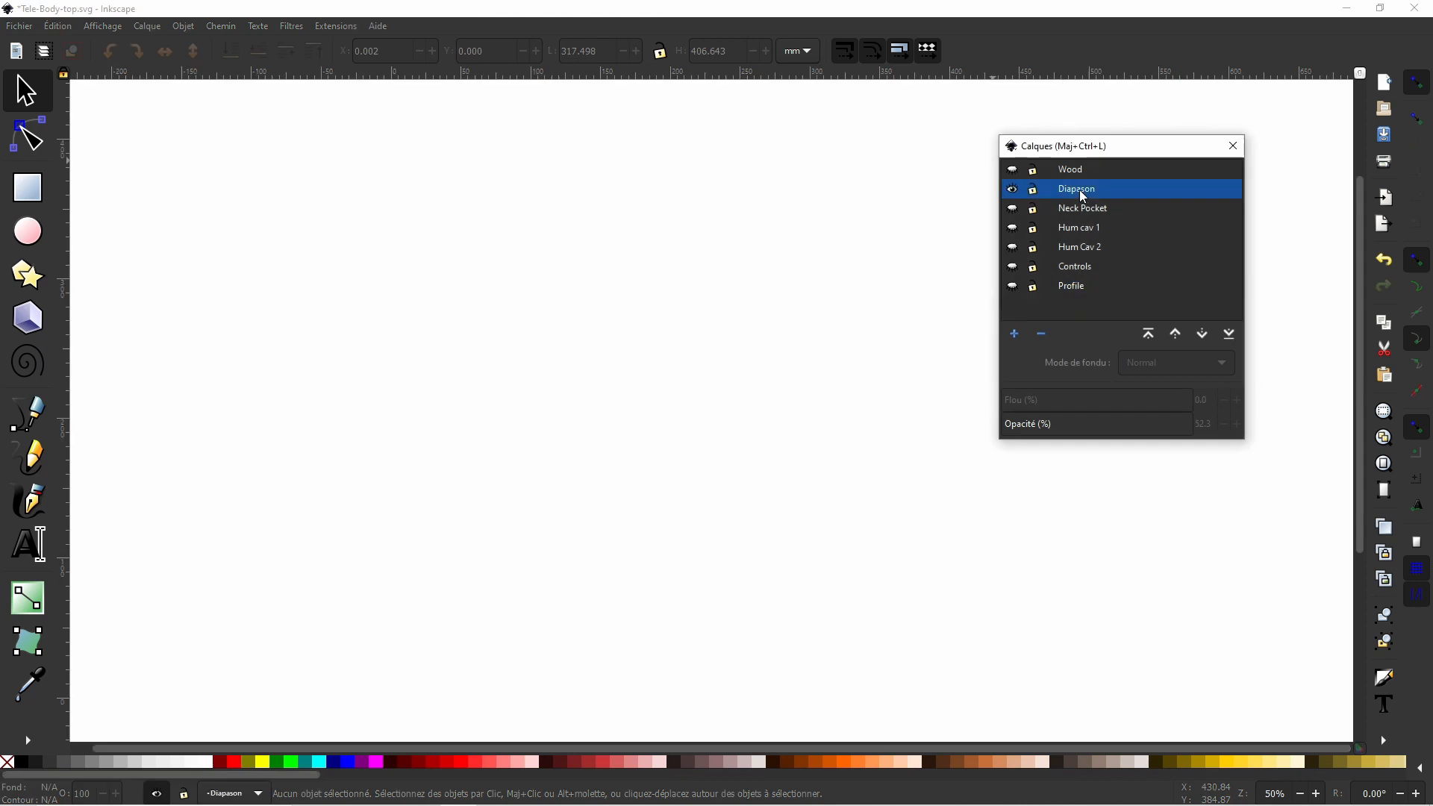
click(1042, 334)
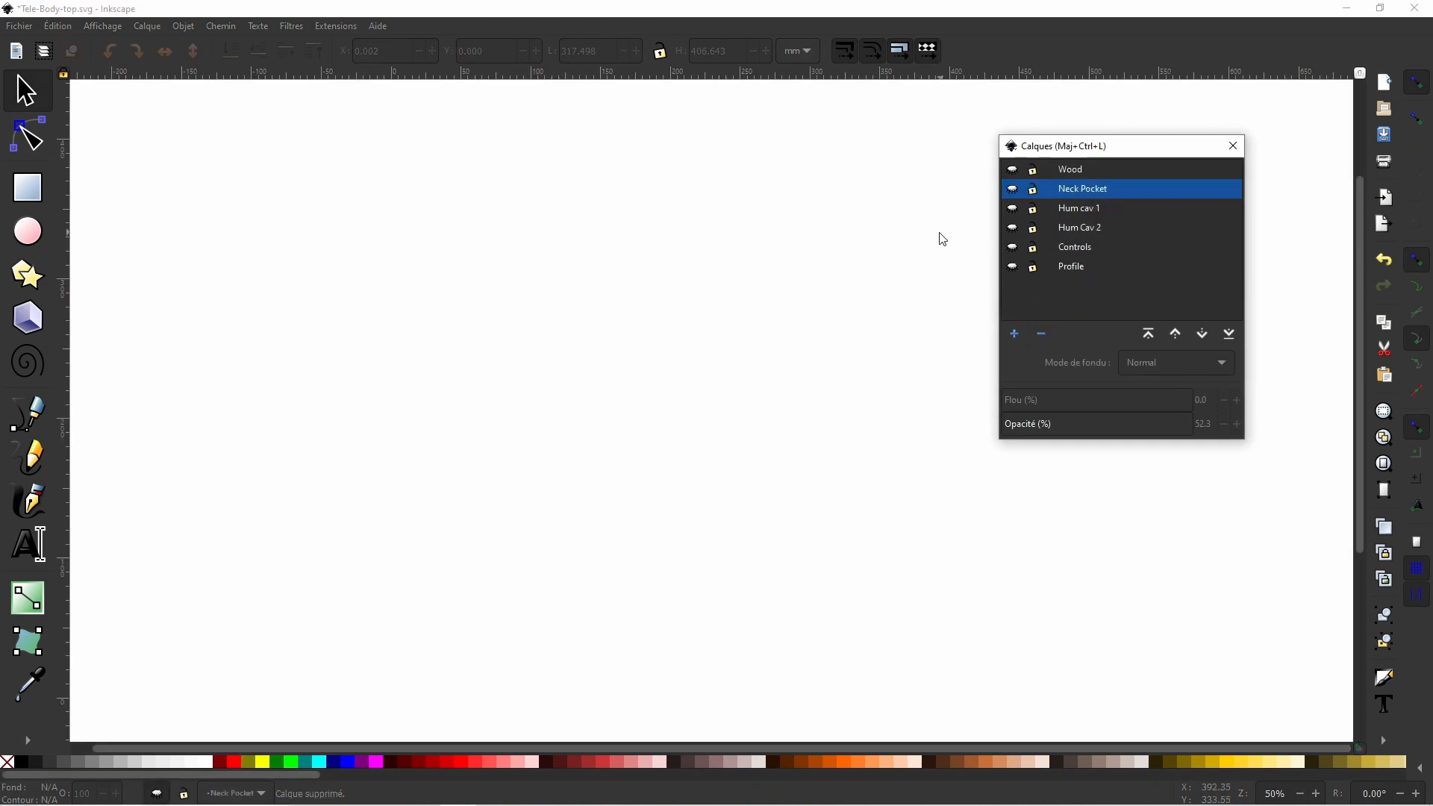
Make the Wood, Neck Pocket, Hum cav 1, Hum Cav 2, Controls and Profile layers visible.
click(1013, 171)
click(1013, 189)
click(1012, 209)
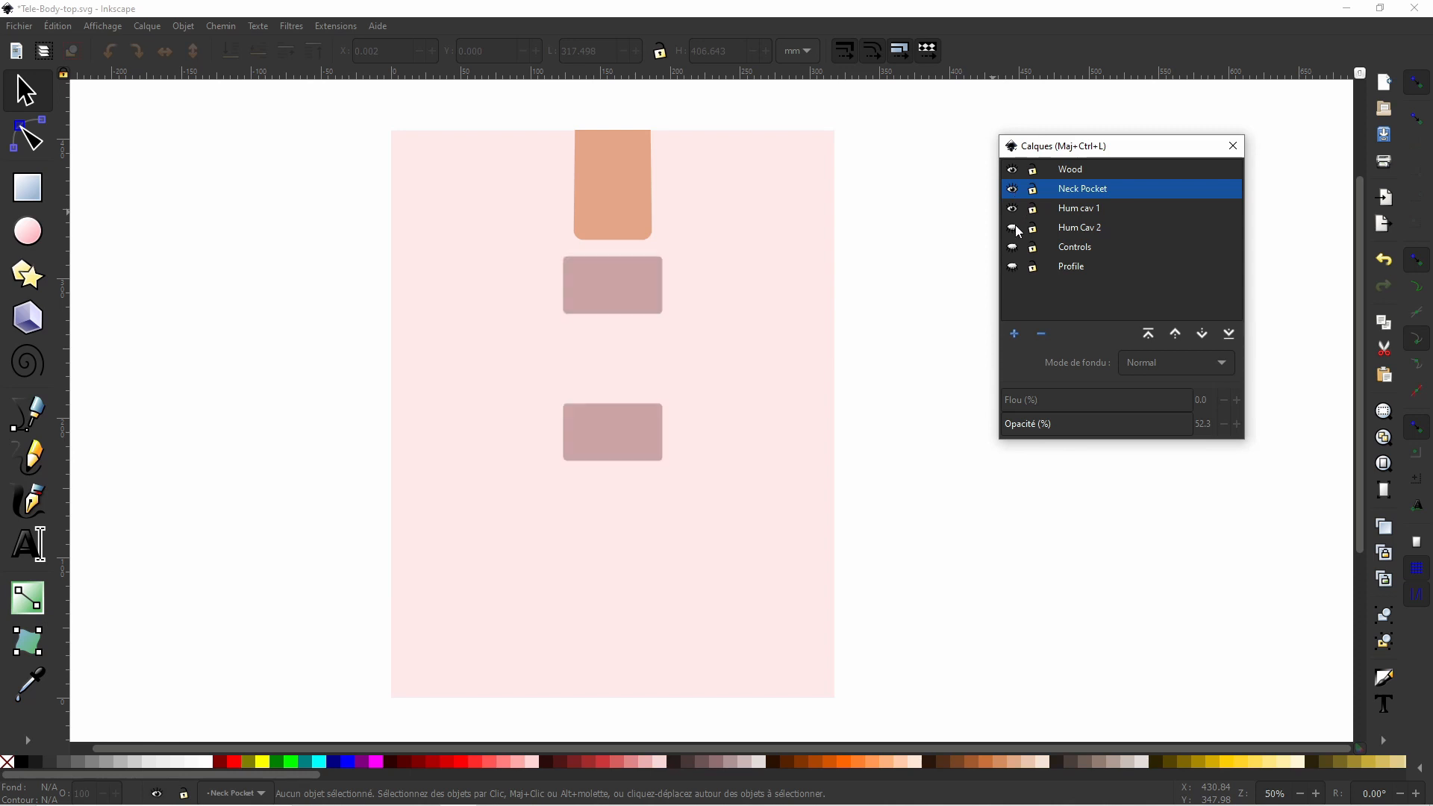
click(1013, 229)
click(1014, 247)
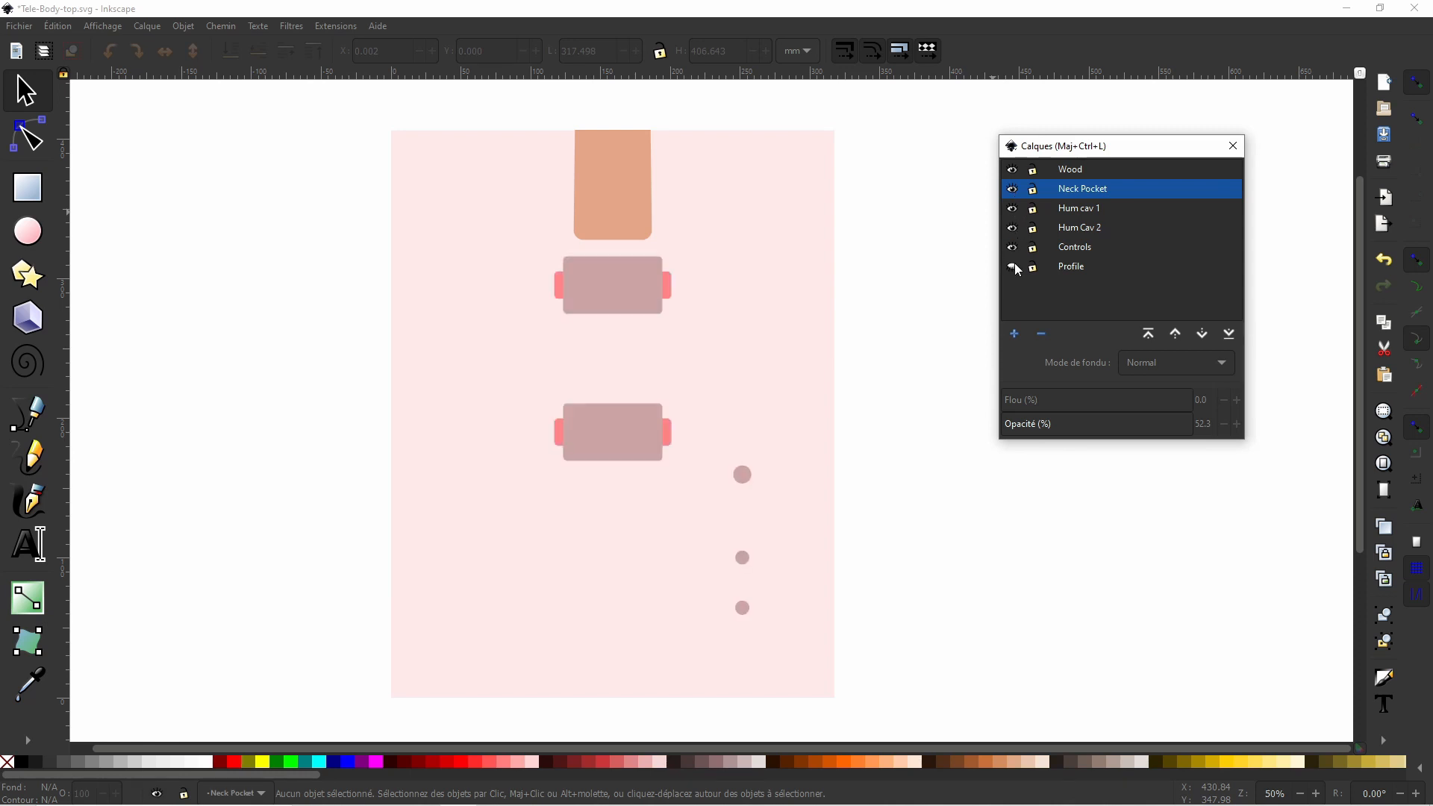
click(1014, 268)
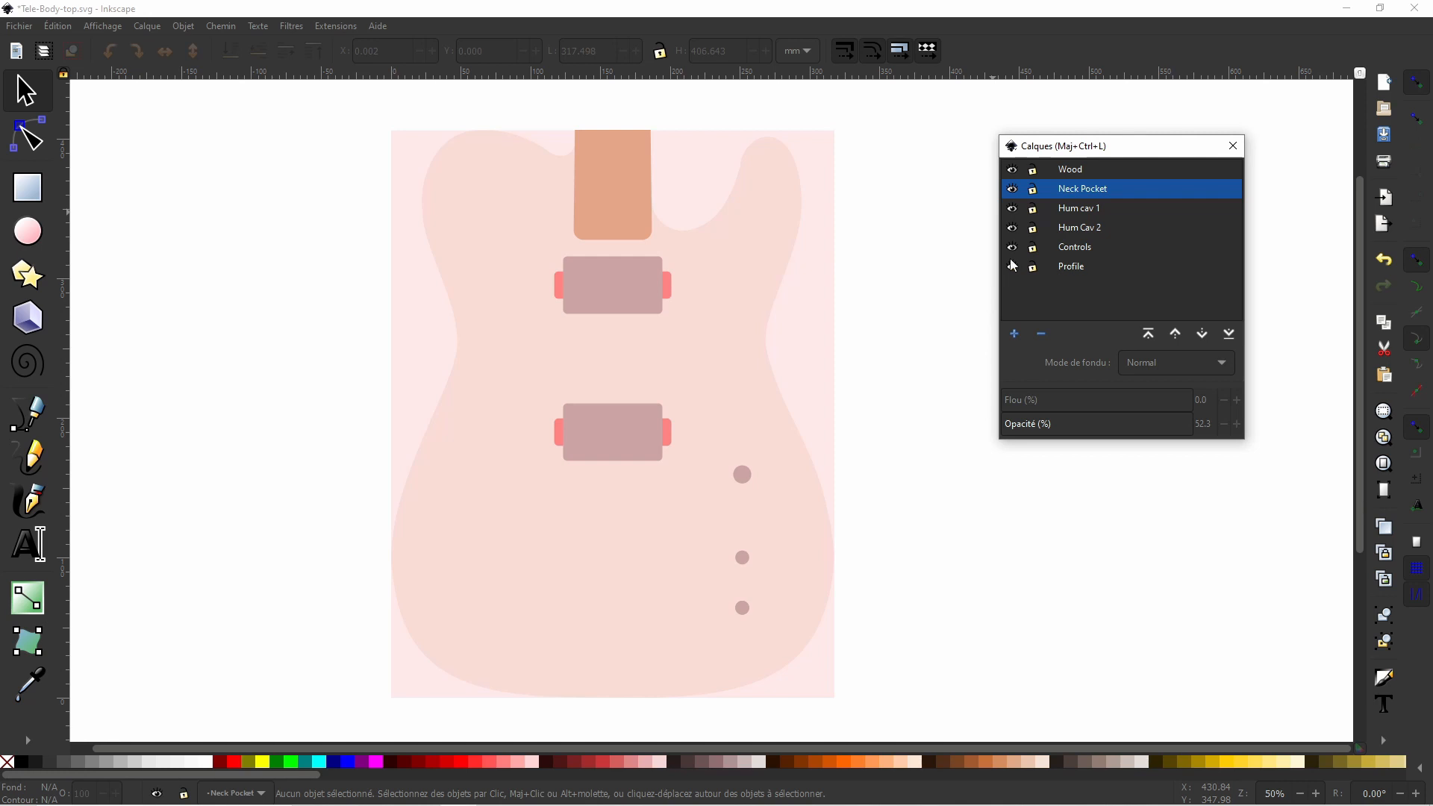
click(20, 26)
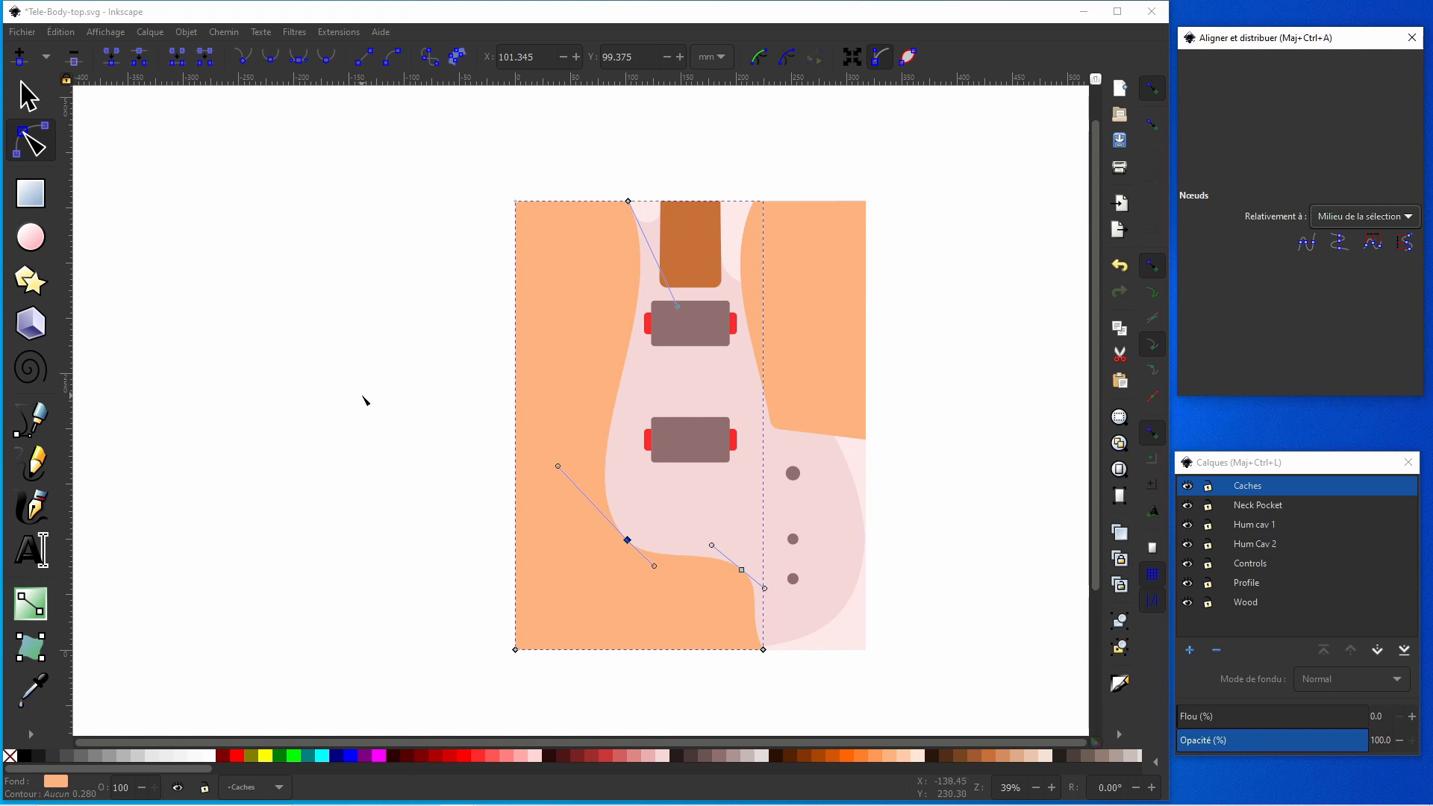
Hide the Neck Pocket, Hum cav 1, Hum Cav 2, Controls and Wood layers, leaving Caches and Profile visible, and clear the selection.
click(29, 96)
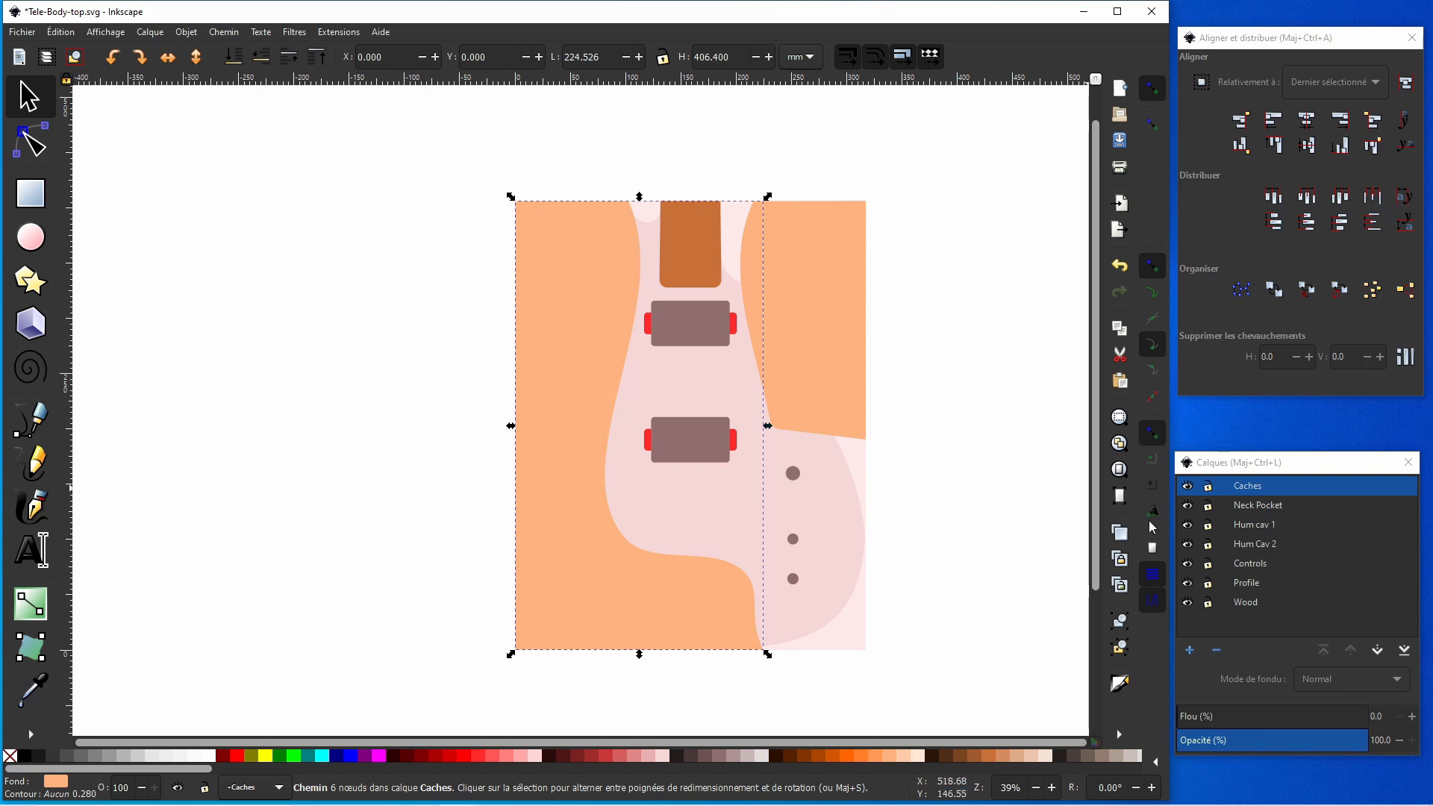
click(1187, 505)
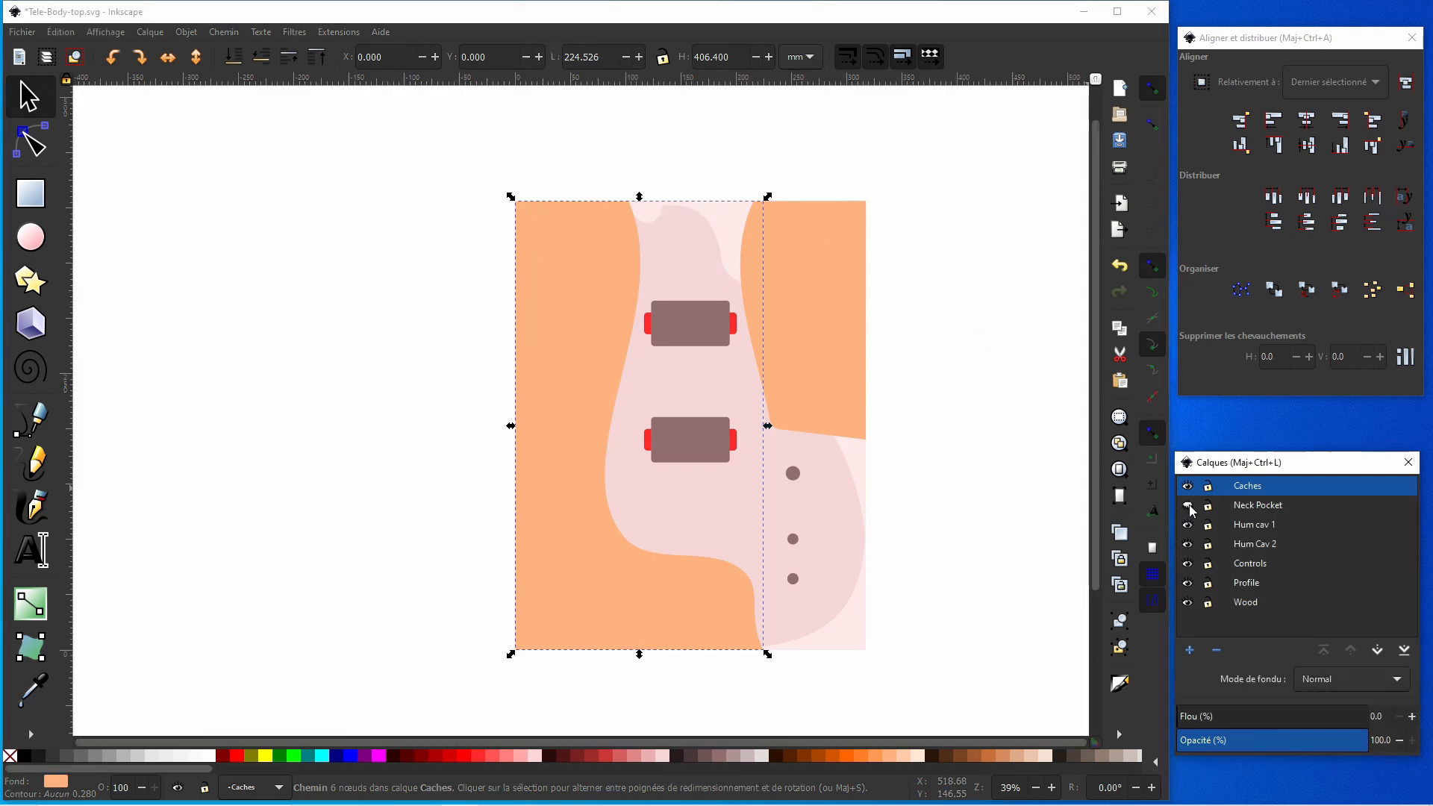
click(1187, 525)
click(1188, 544)
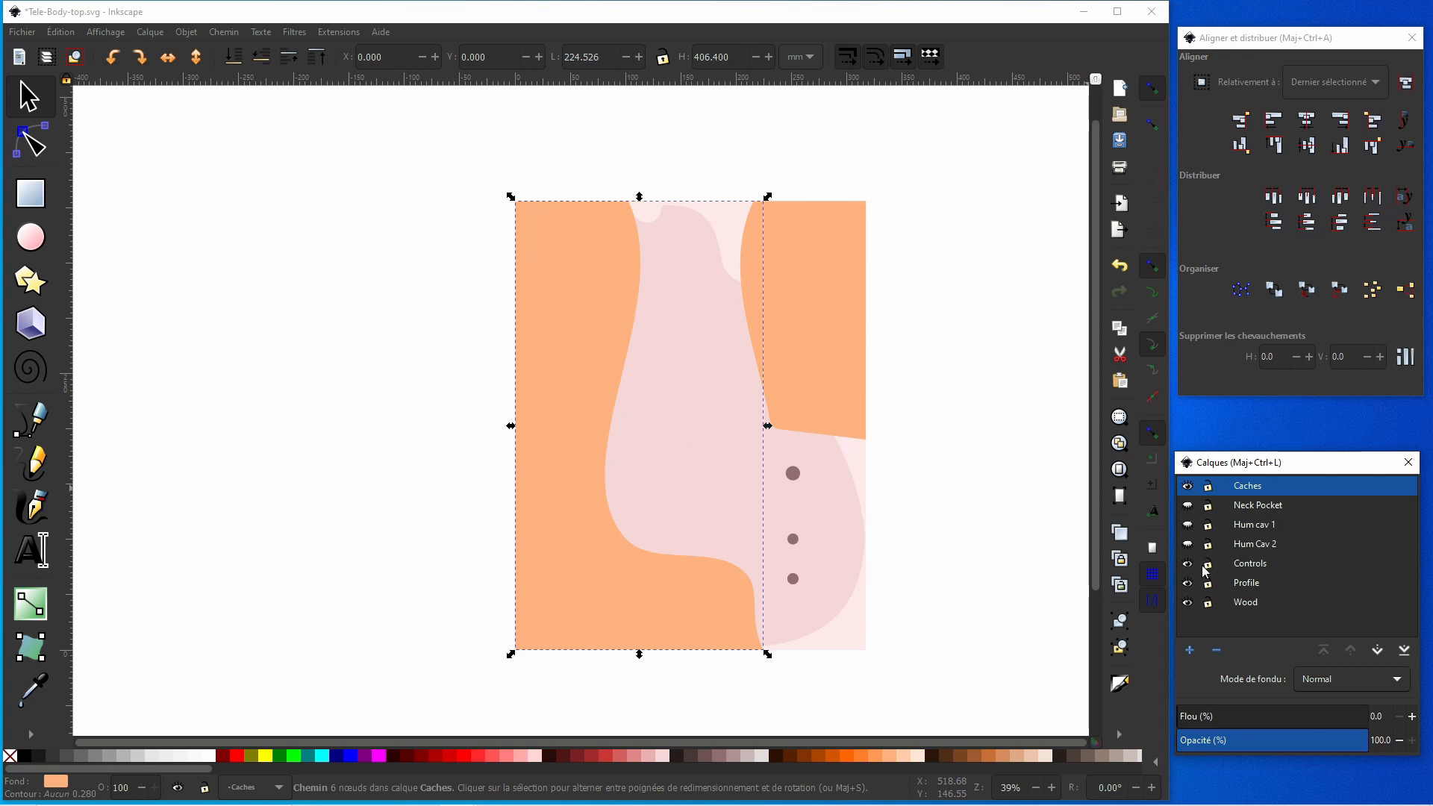
click(1188, 564)
click(1188, 603)
click(1022, 551)
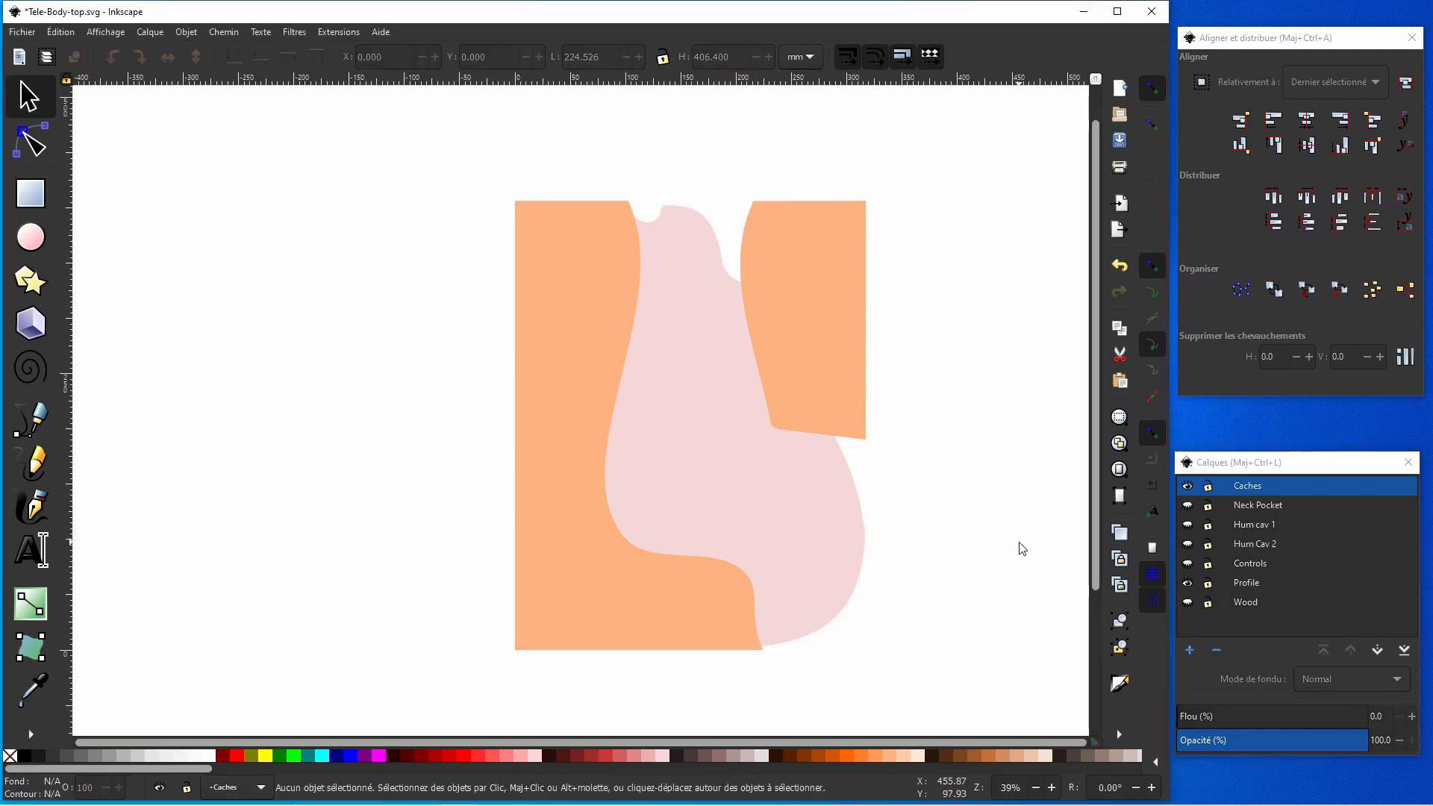
Copy the two orange cover shapes and the body outline, and paste them into the Tele-Body-caches.svg drawing.
drag(362, 142, 961, 702)
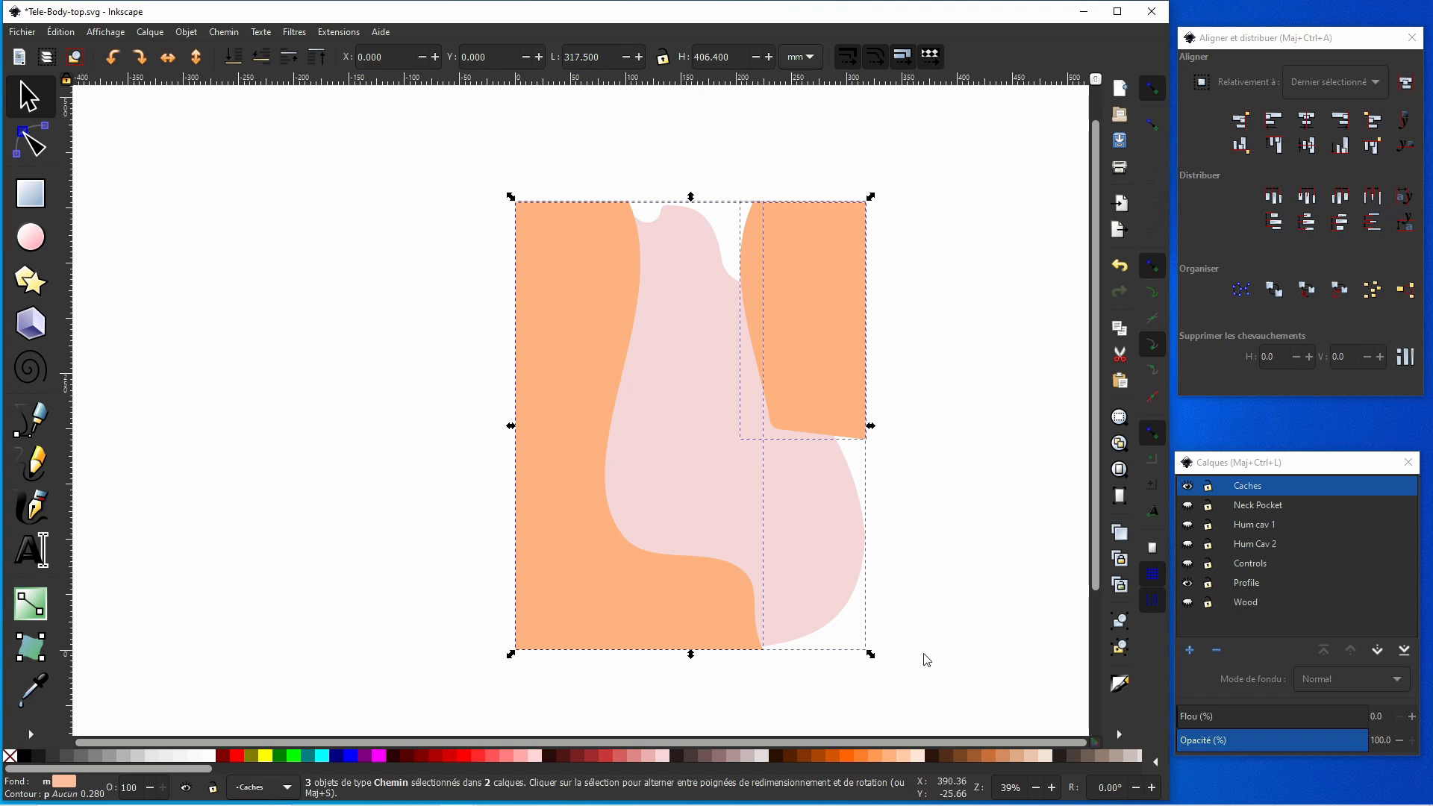
right_click(831, 414)
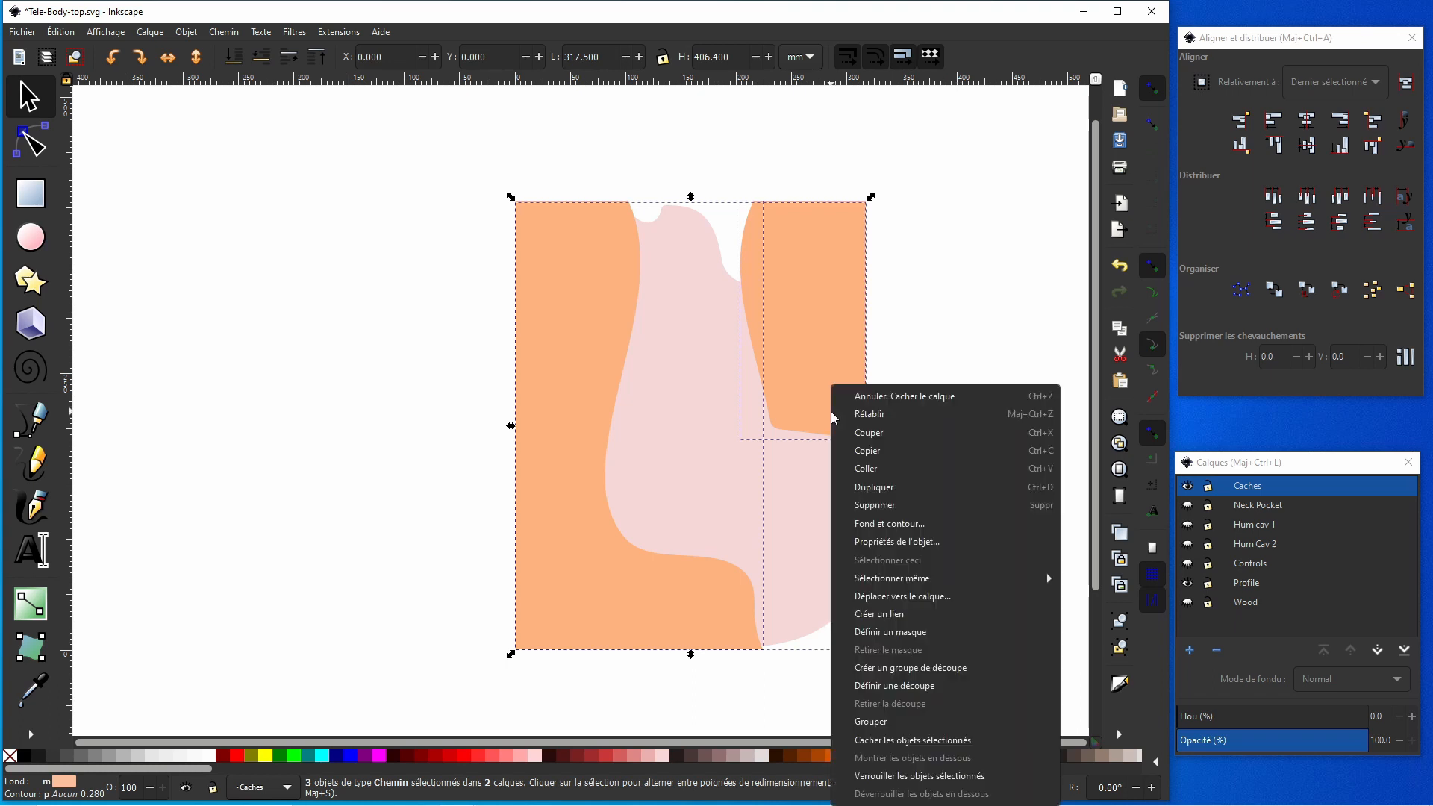
click(876, 453)
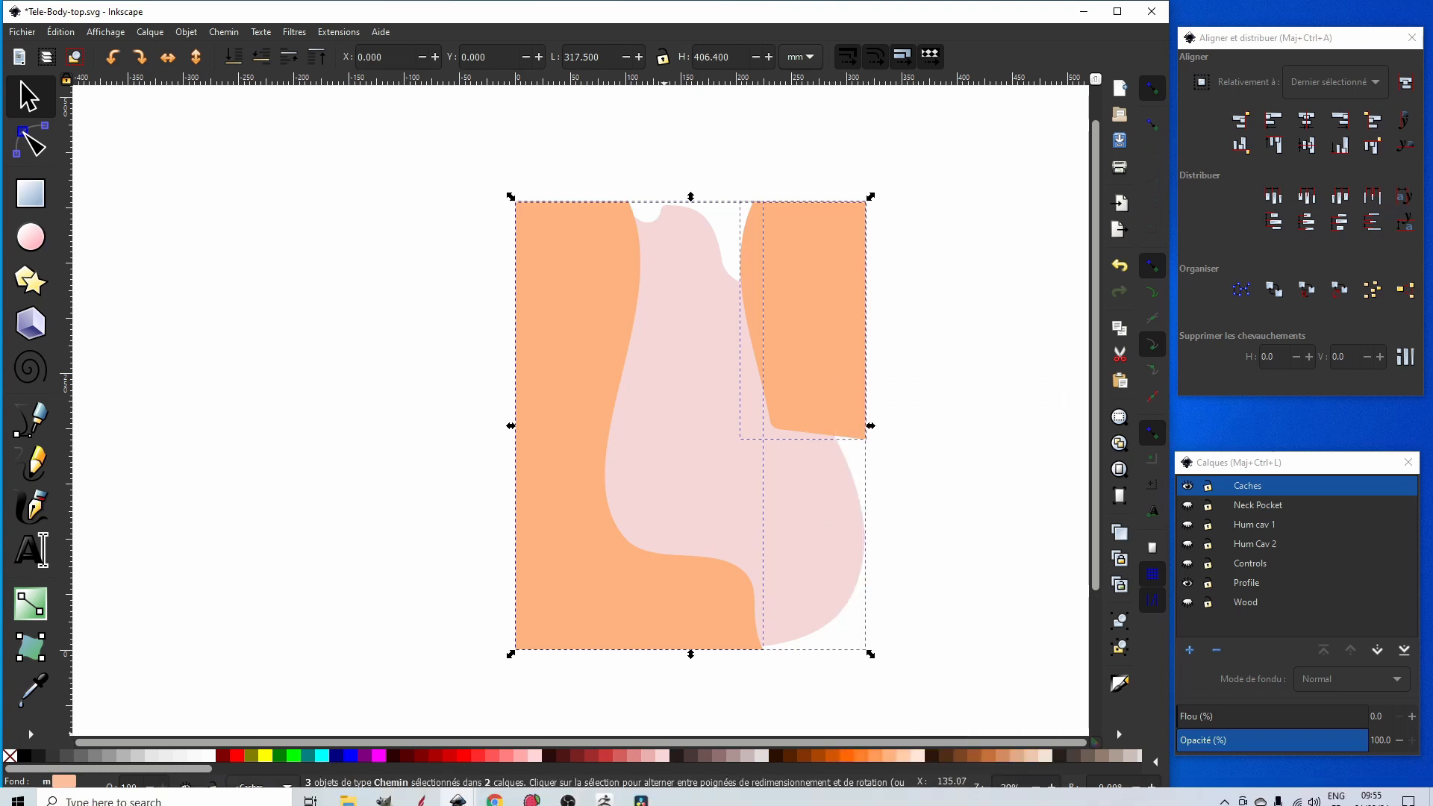
mouse_move(461, 792)
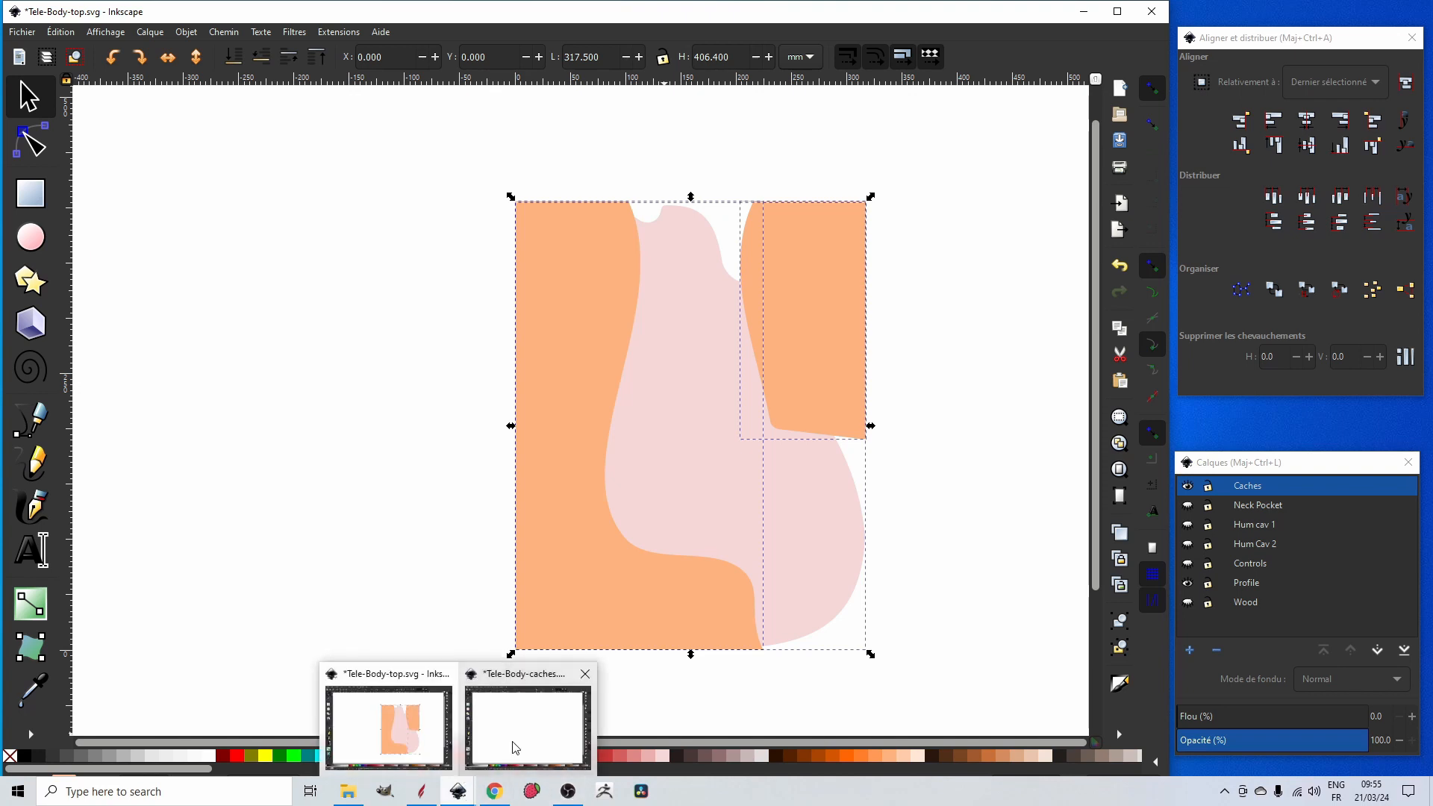
click(512, 746)
right_click(617, 337)
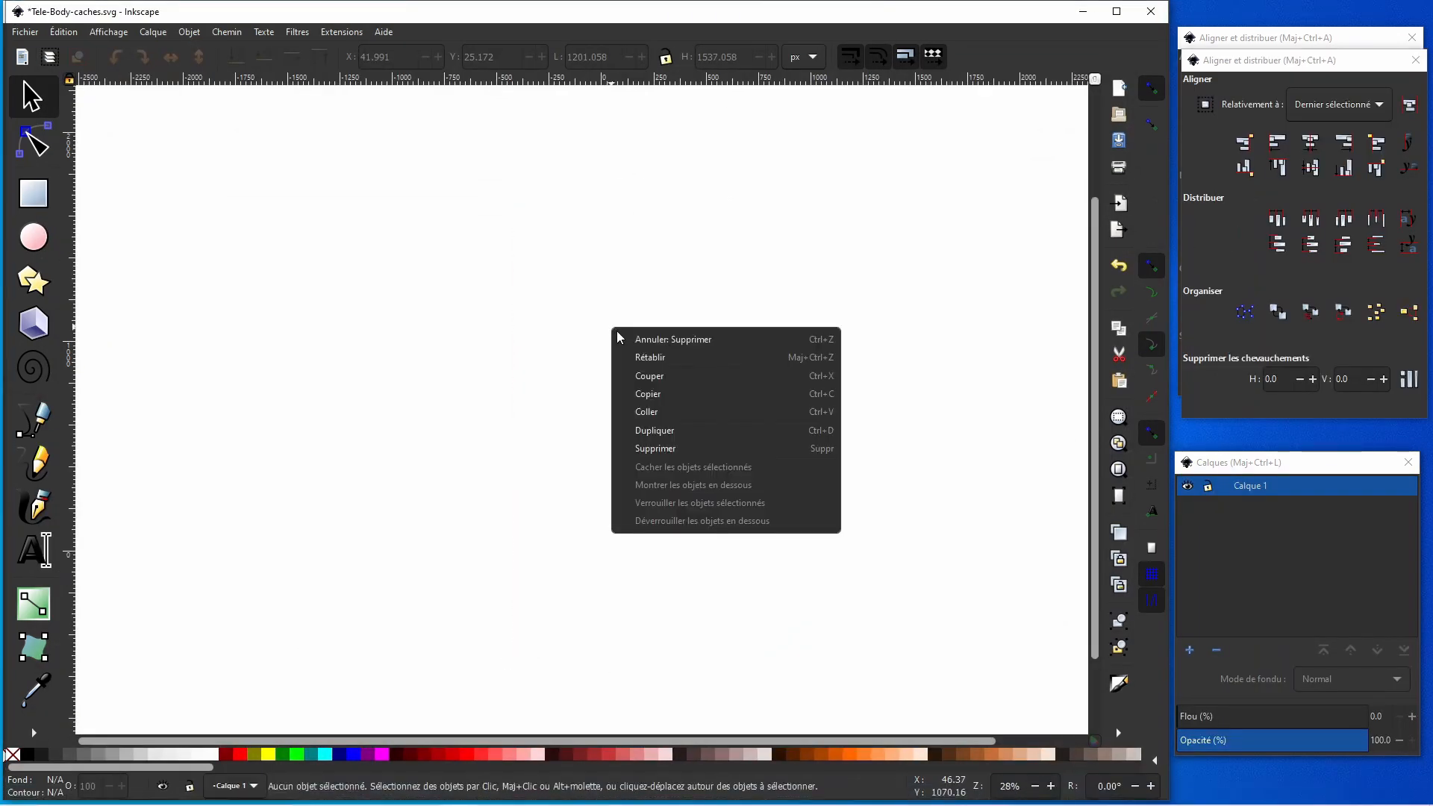
click(649, 412)
click(840, 459)
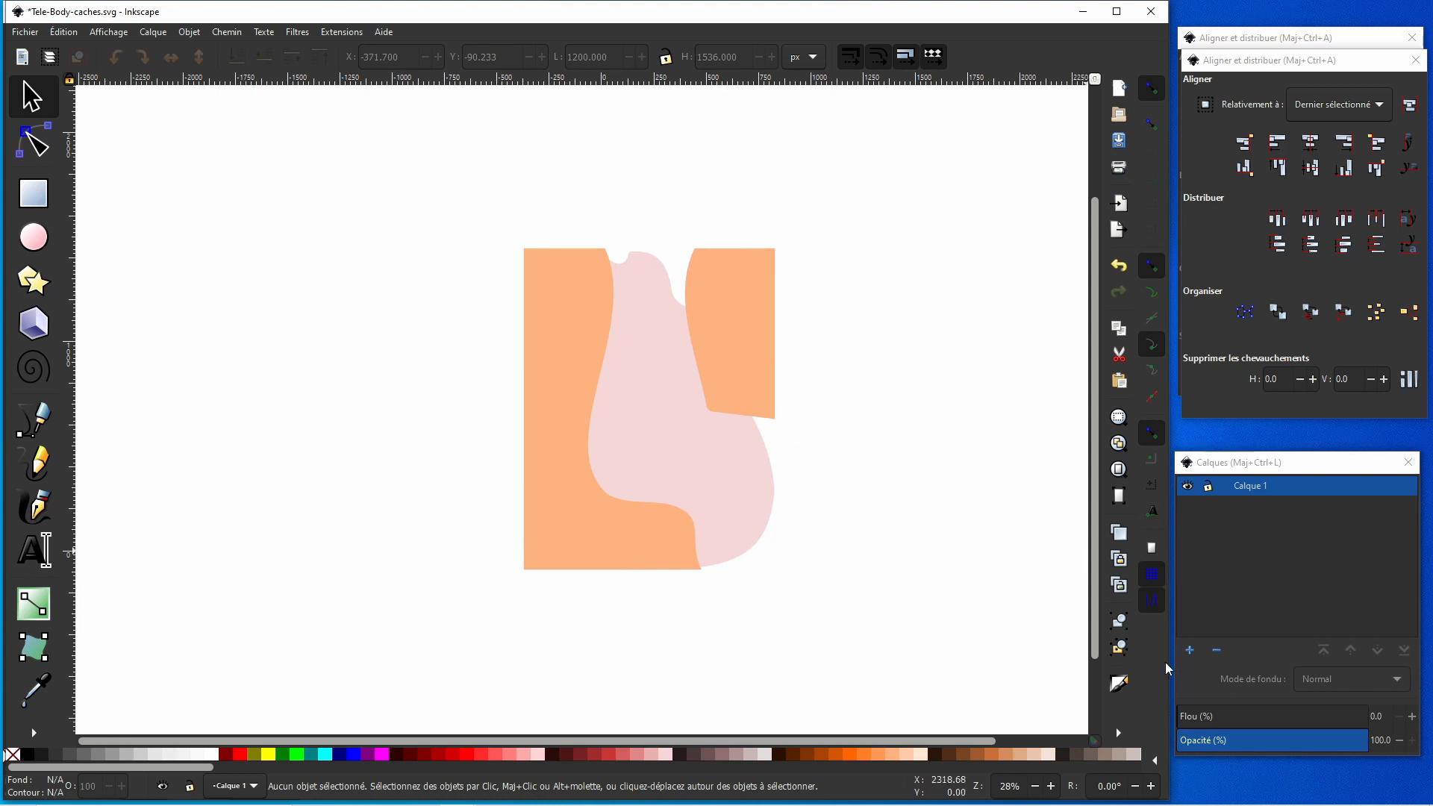
Rename the Calque 1 layer as Centre.
double_click(1248, 486)
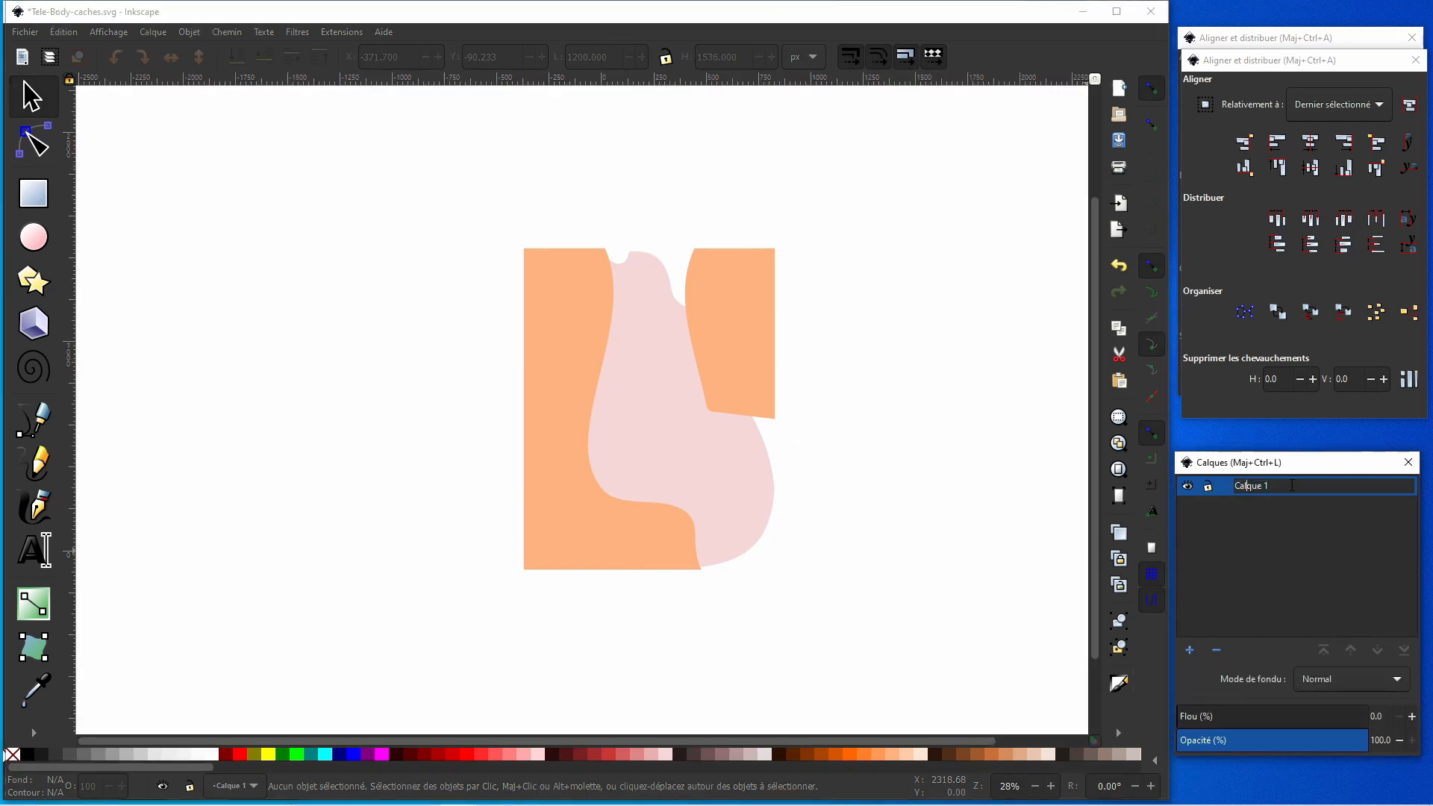
drag(1267, 485, 1235, 485)
text(Centre)
key(Return)
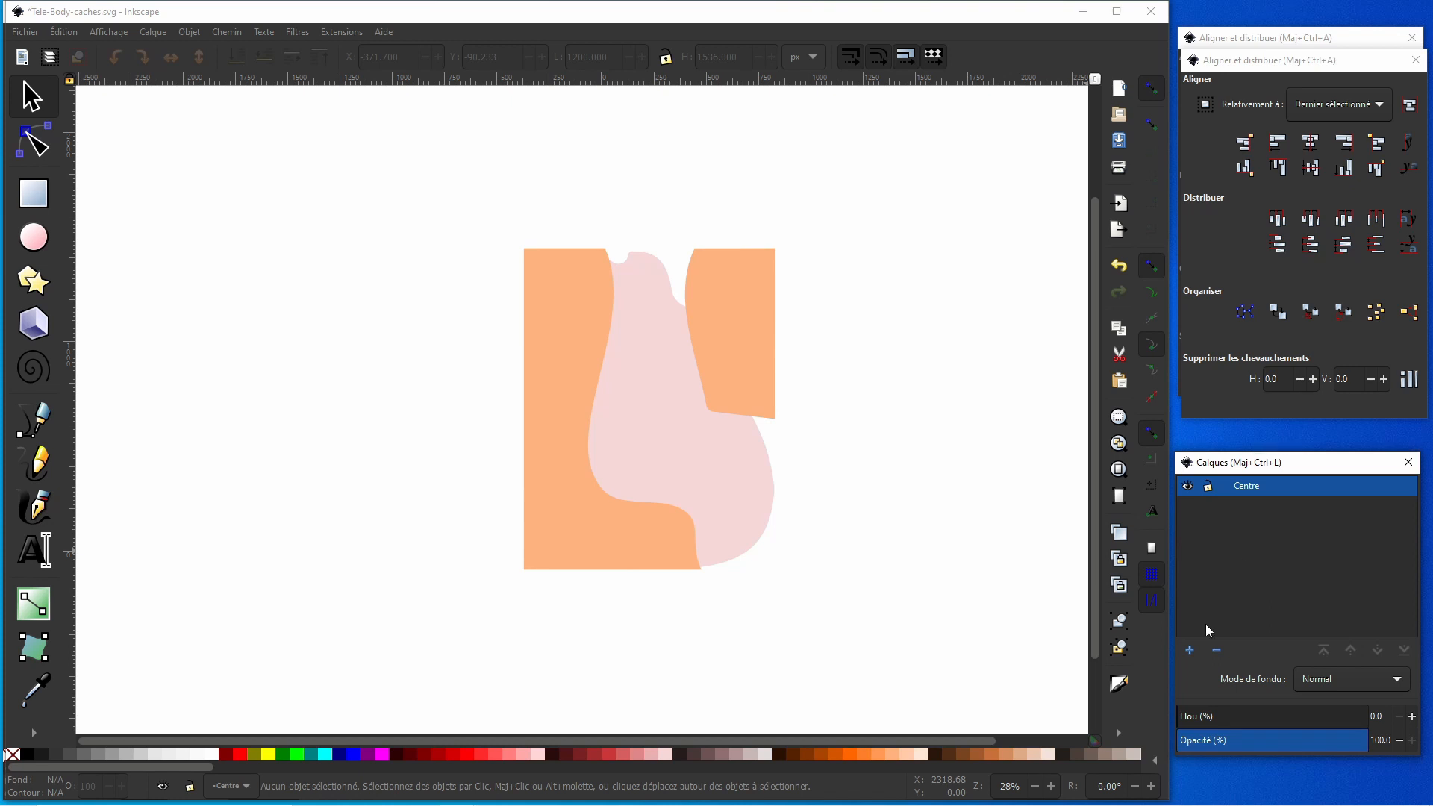
Add two layers named Cache droit and Cache Gauche above the Centre layer.
click(1190, 651)
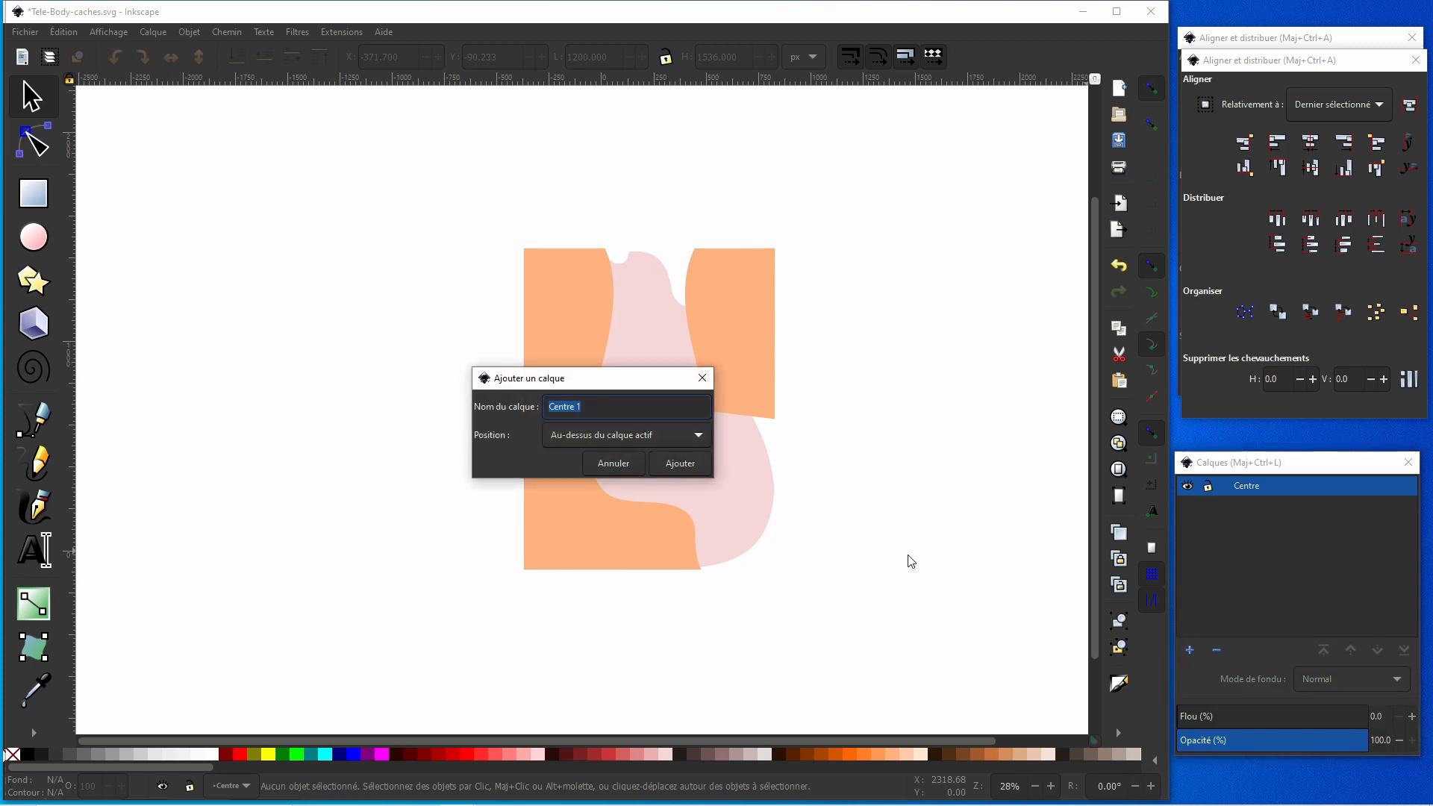
text(Ca)
text(che droit)
click(685, 464)
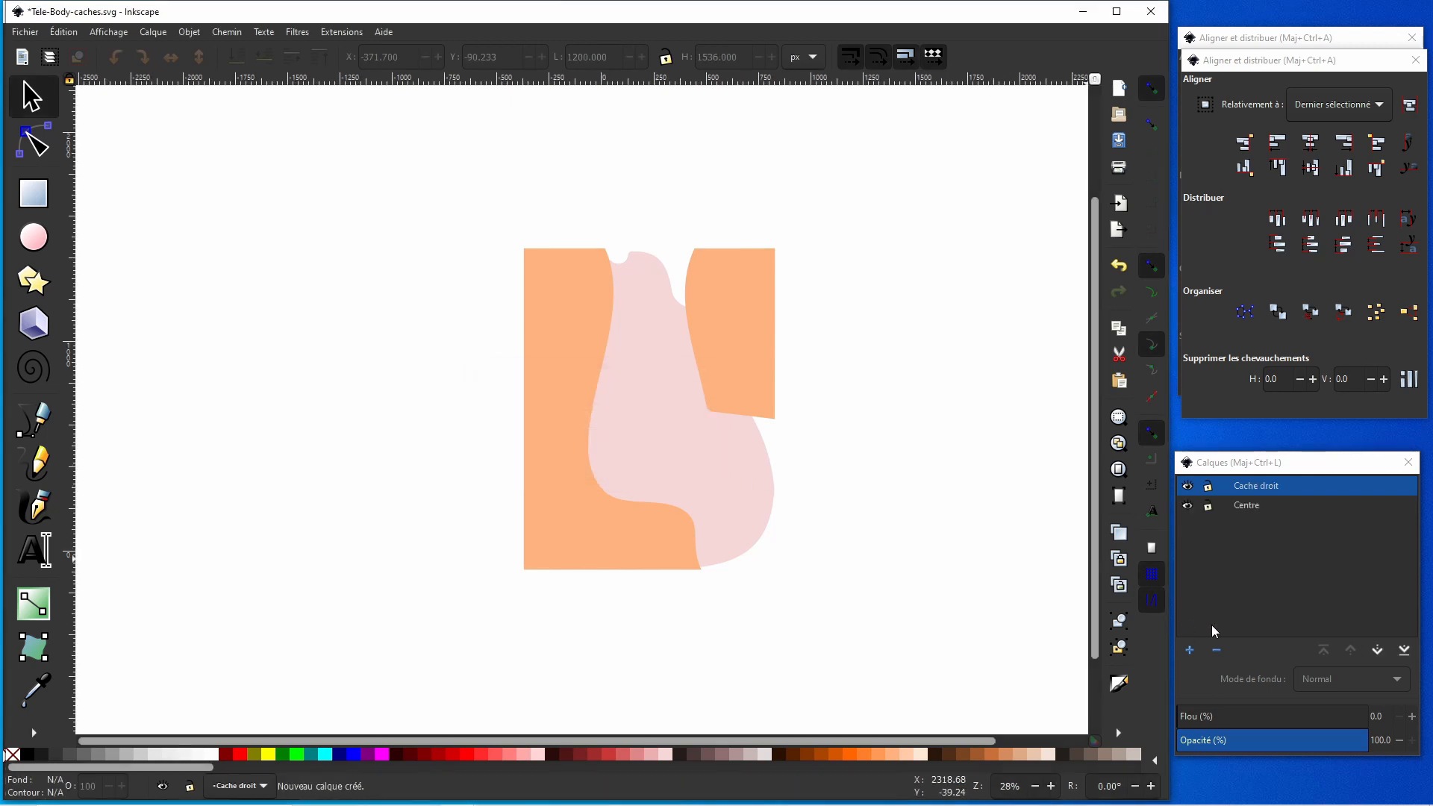
click(1191, 649)
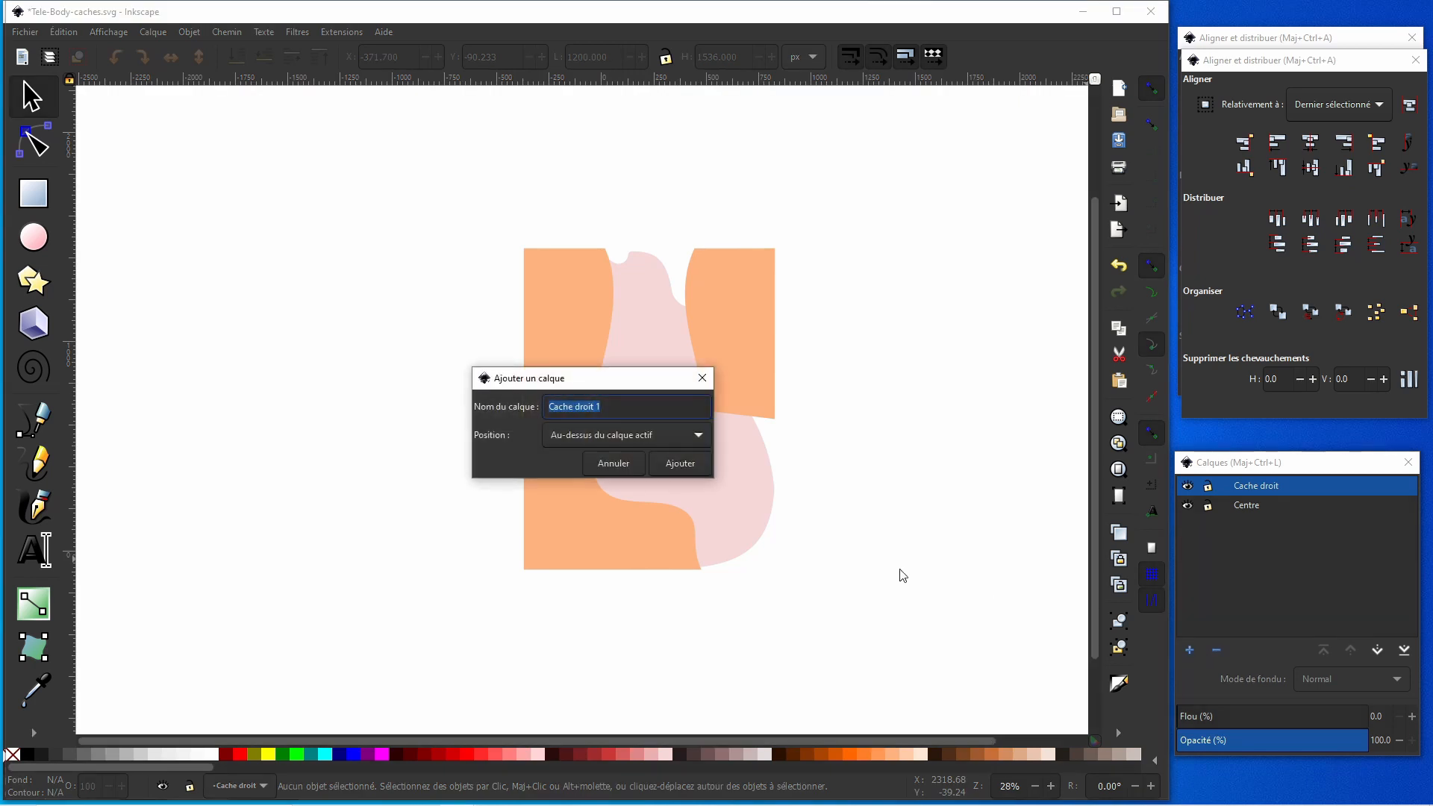
text(Cache Gauche)
click(670, 463)
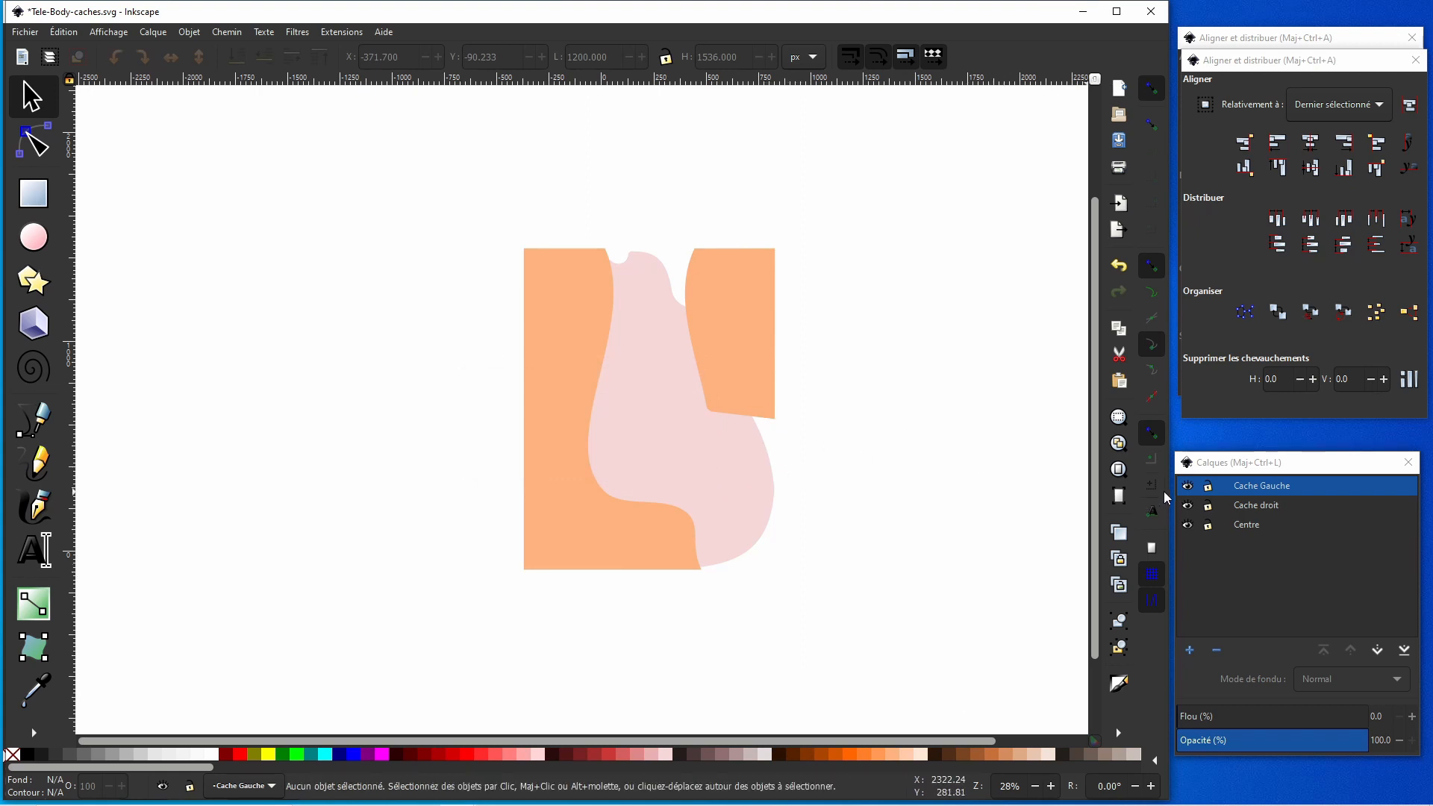
Change the fill of the smaller orange cover shape on the body's right side to a muted red.
click(770, 416)
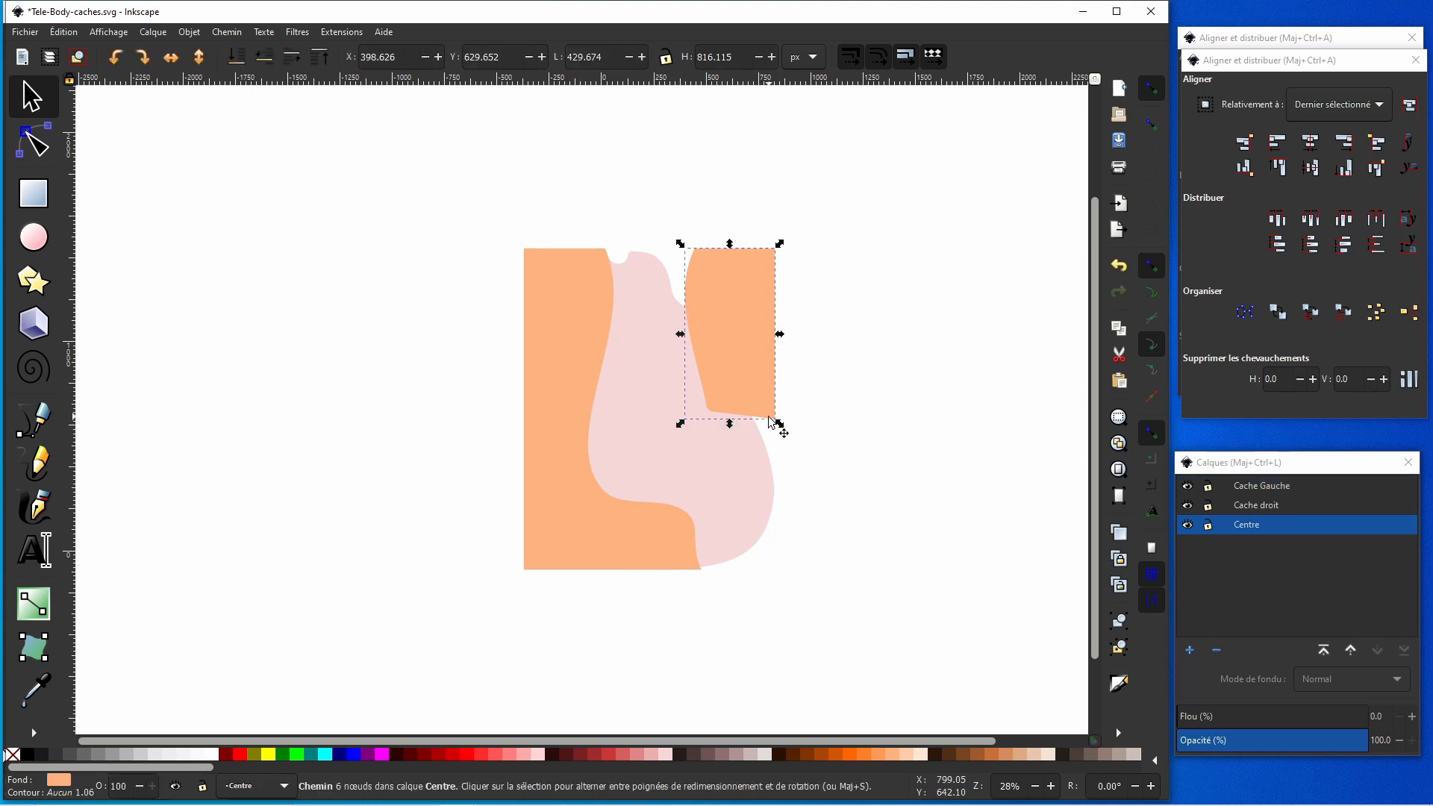
right_click(770, 417)
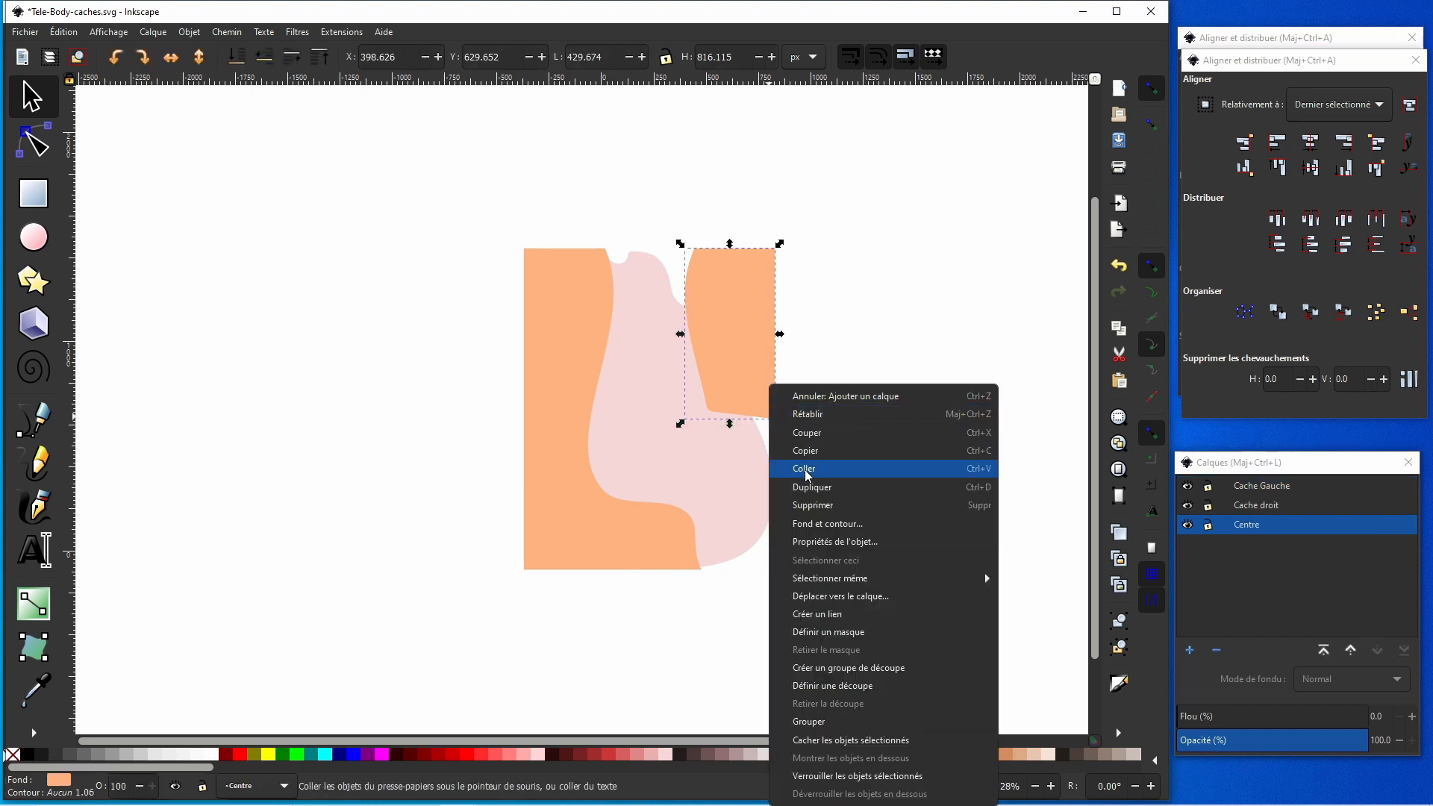
click(812, 486)
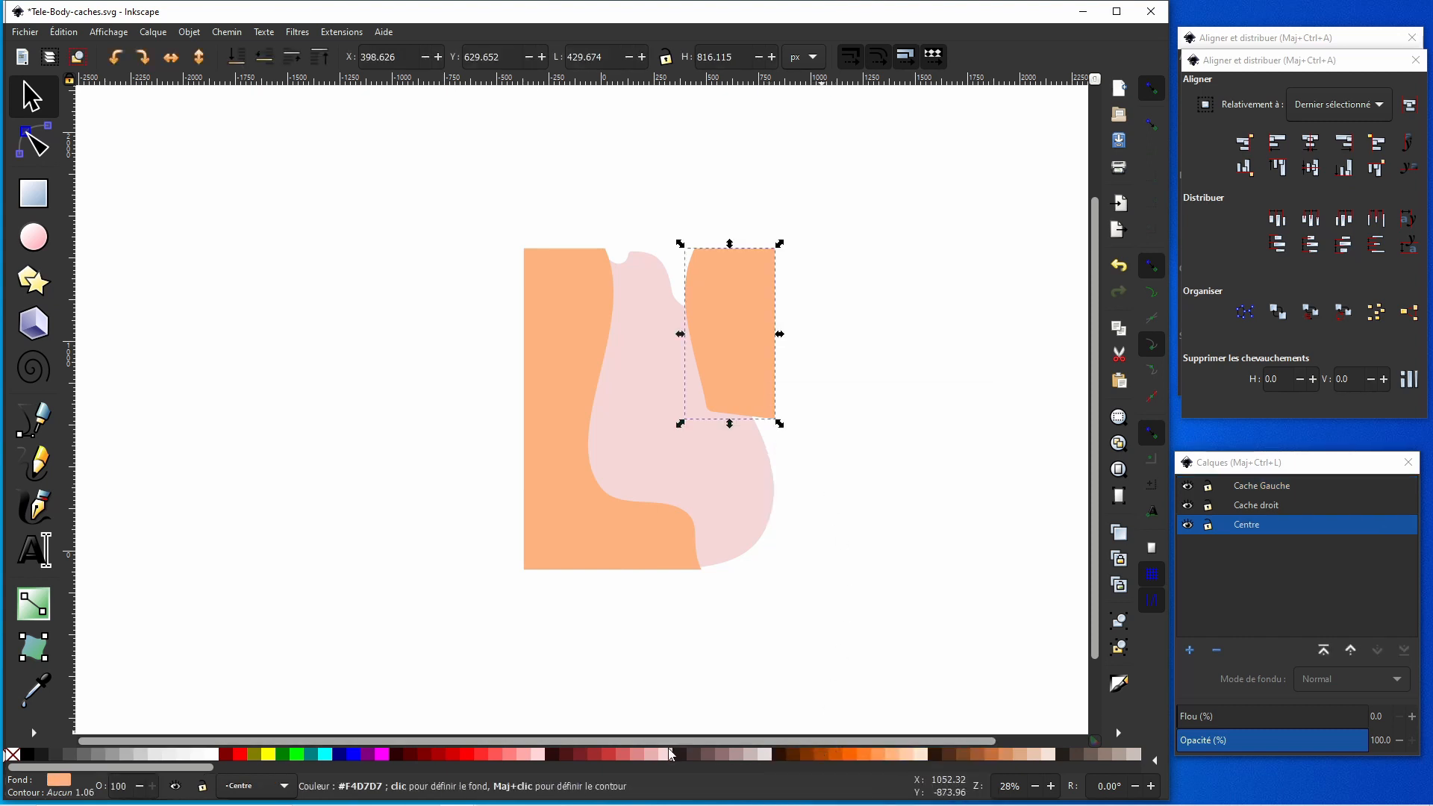
click(624, 754)
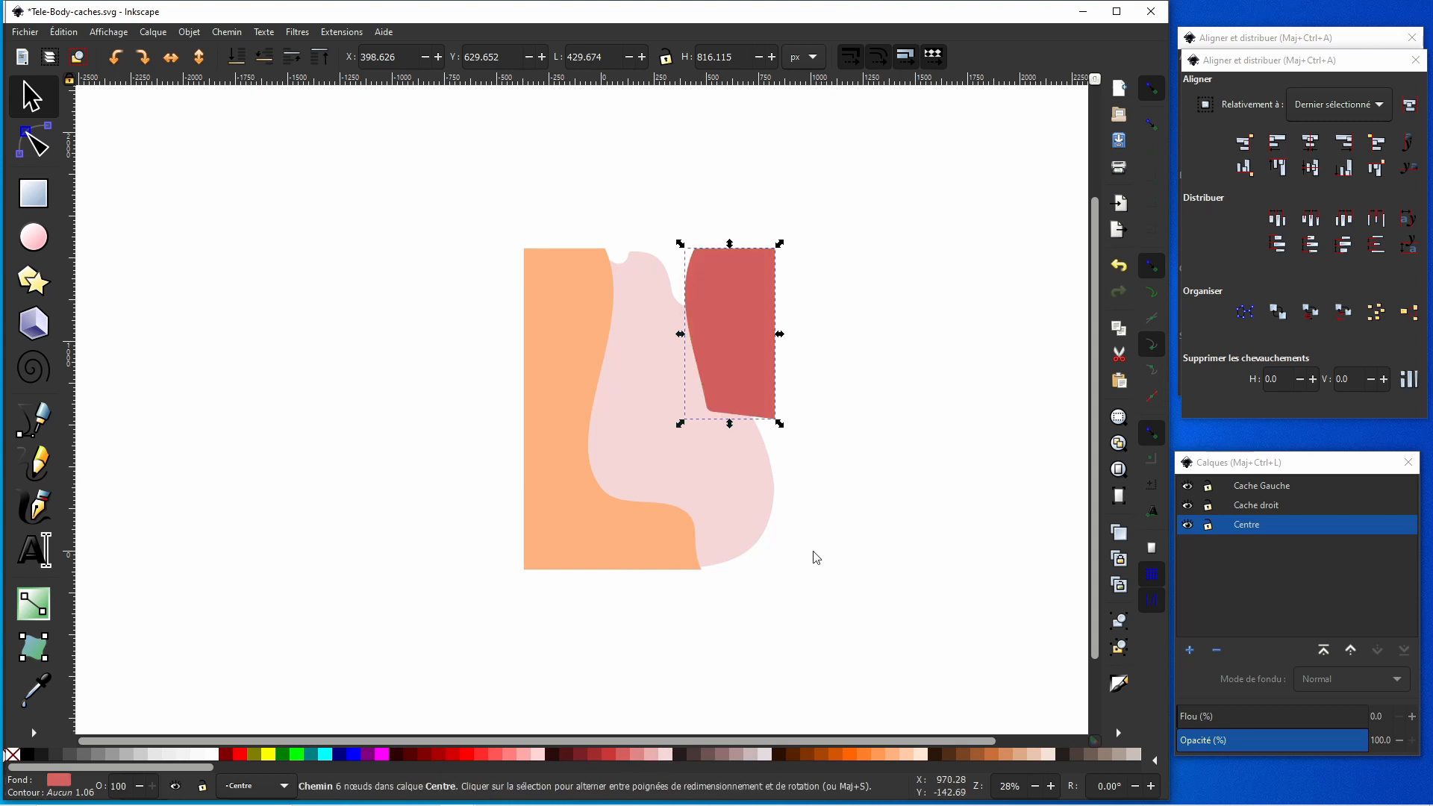
Move the red cover shape from the Centre layer to the Cache droit layer.
right_click(761, 405)
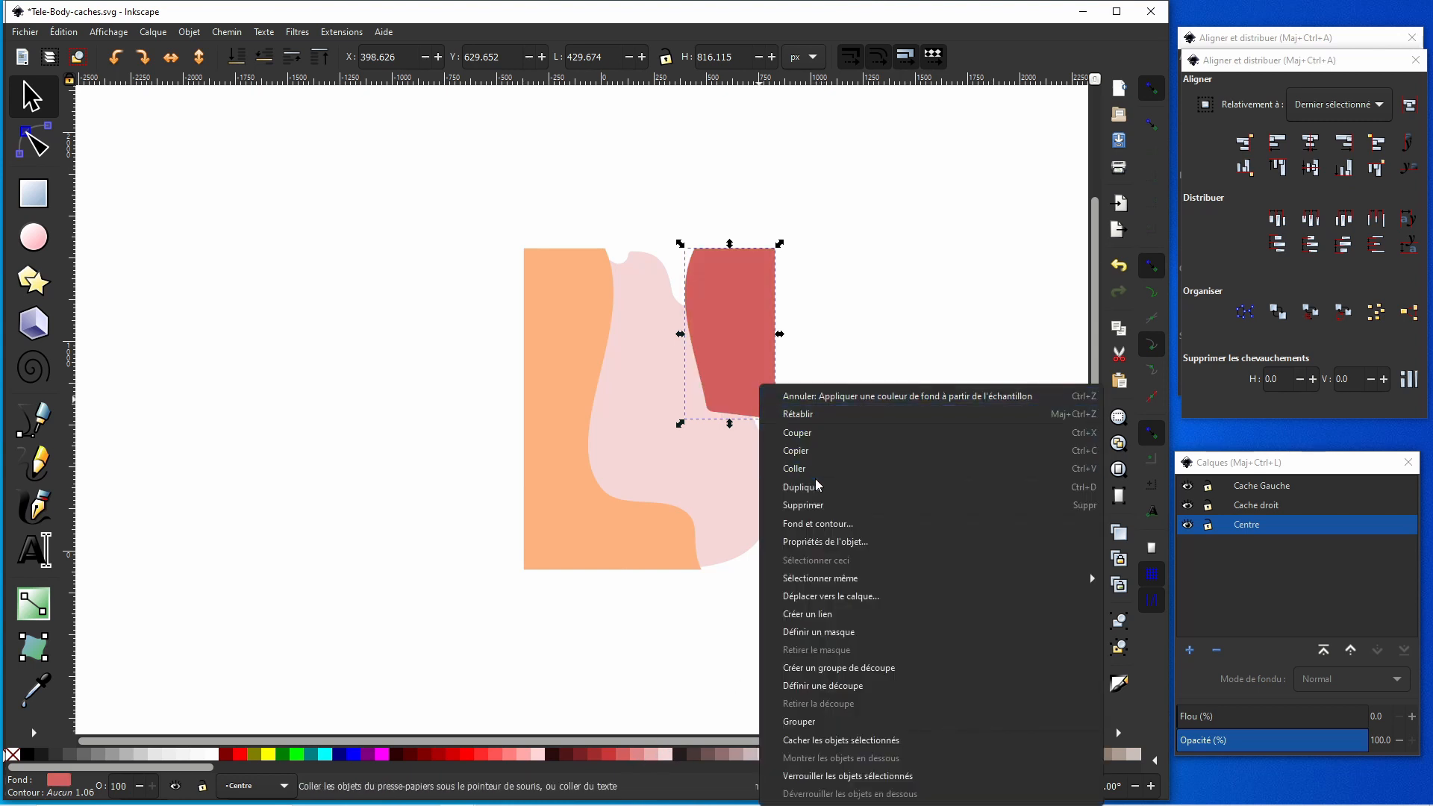
click(832, 596)
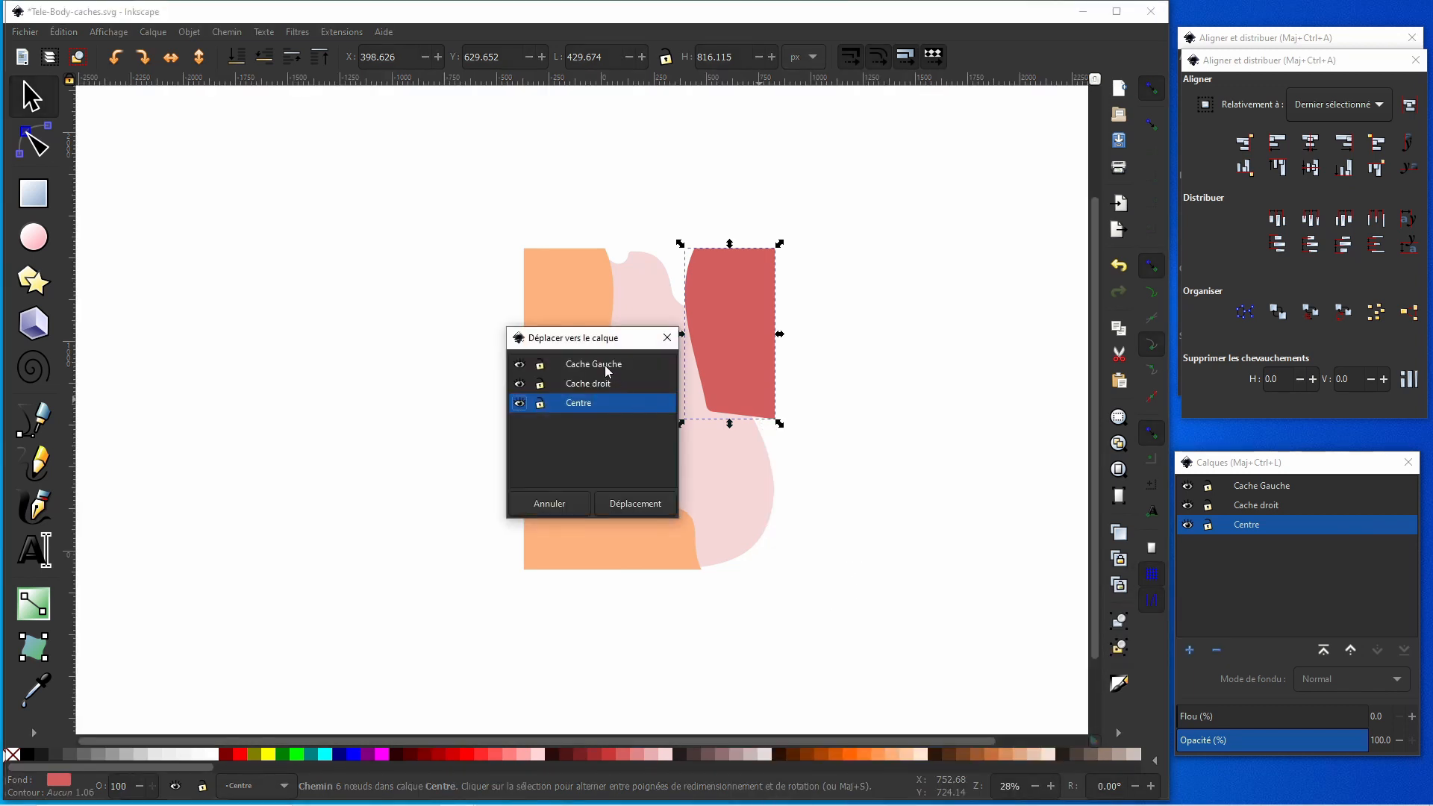
click(620, 382)
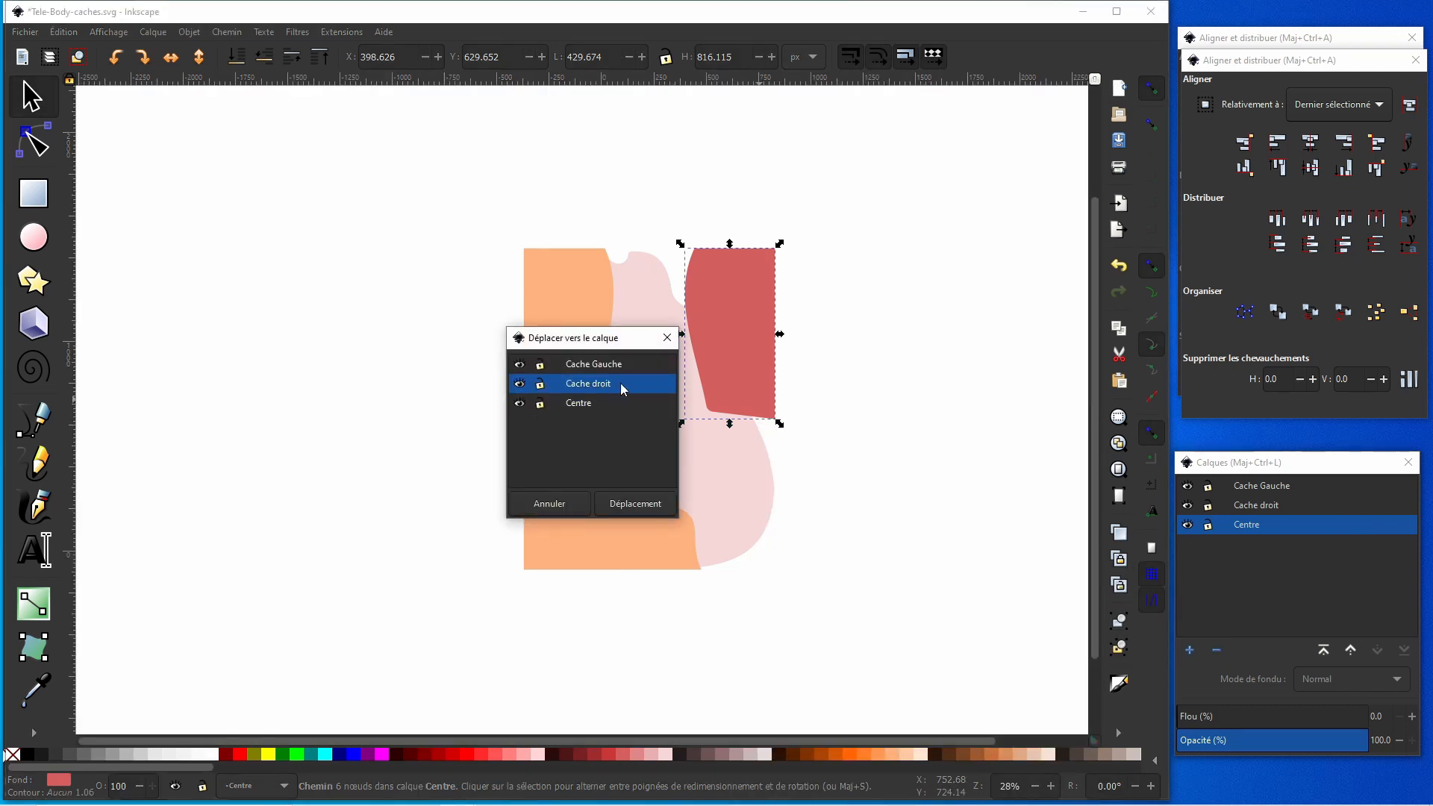
click(646, 503)
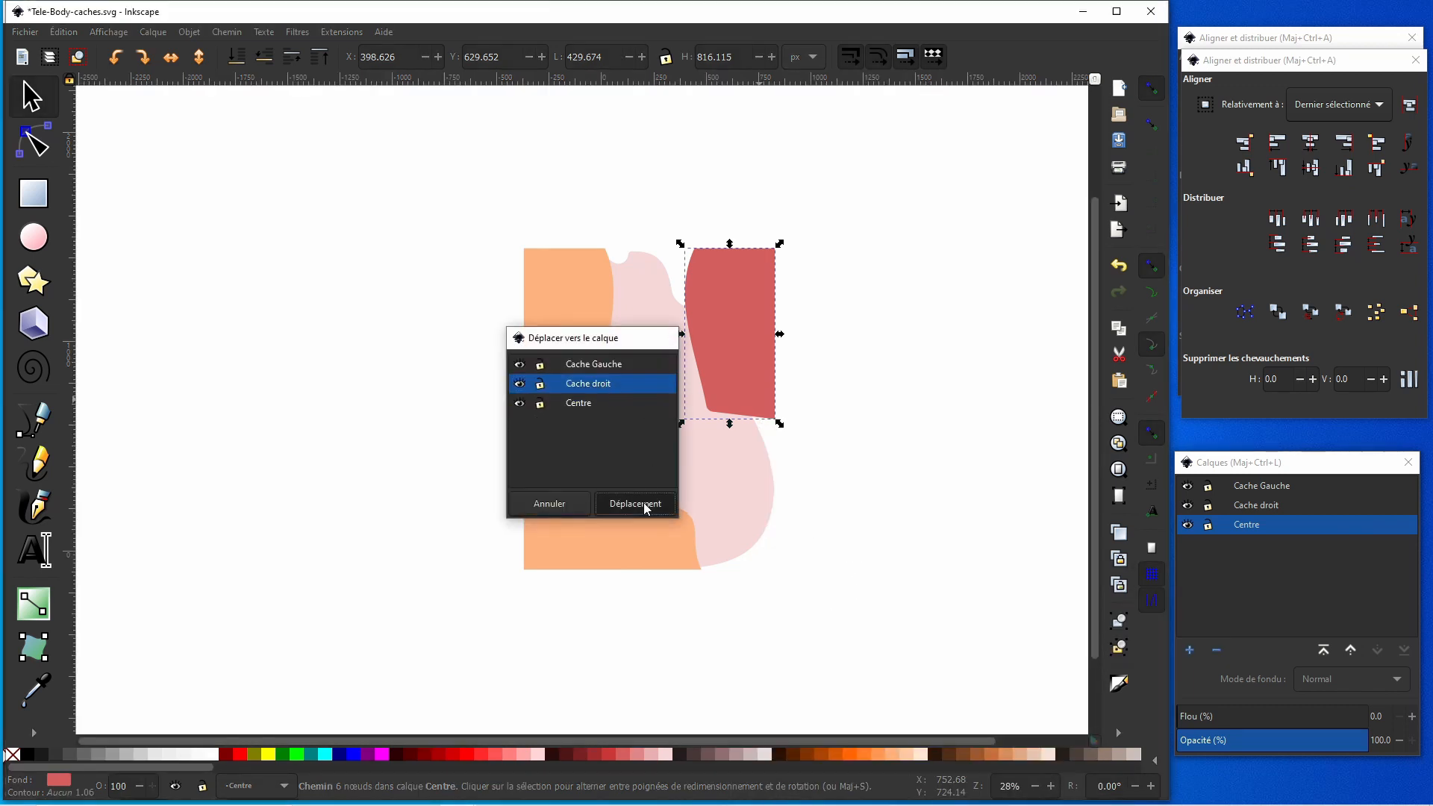
Duplicate the pale pink guitar body on the Centre layer and fill the copy with orange.
click(772, 515)
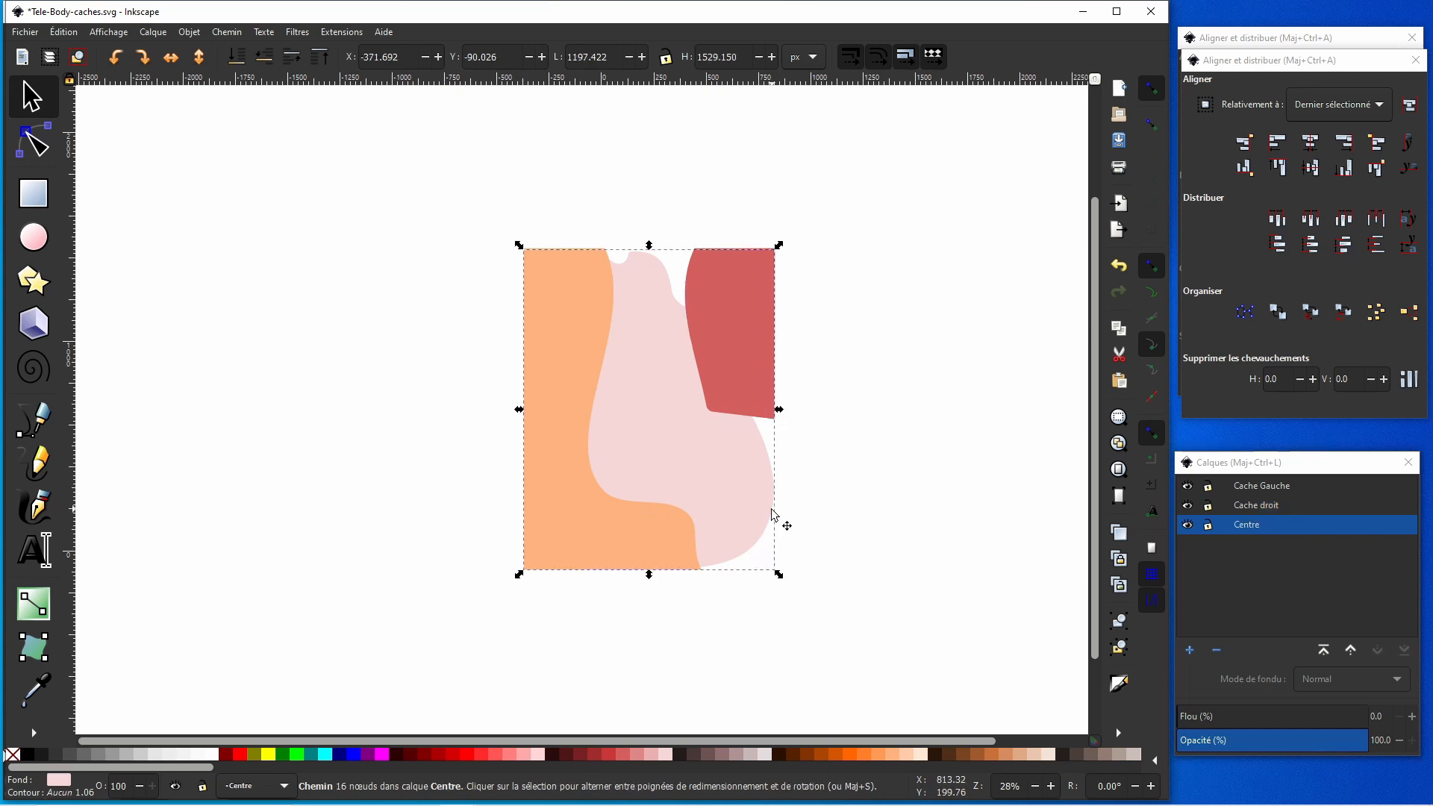
right_click(772, 515)
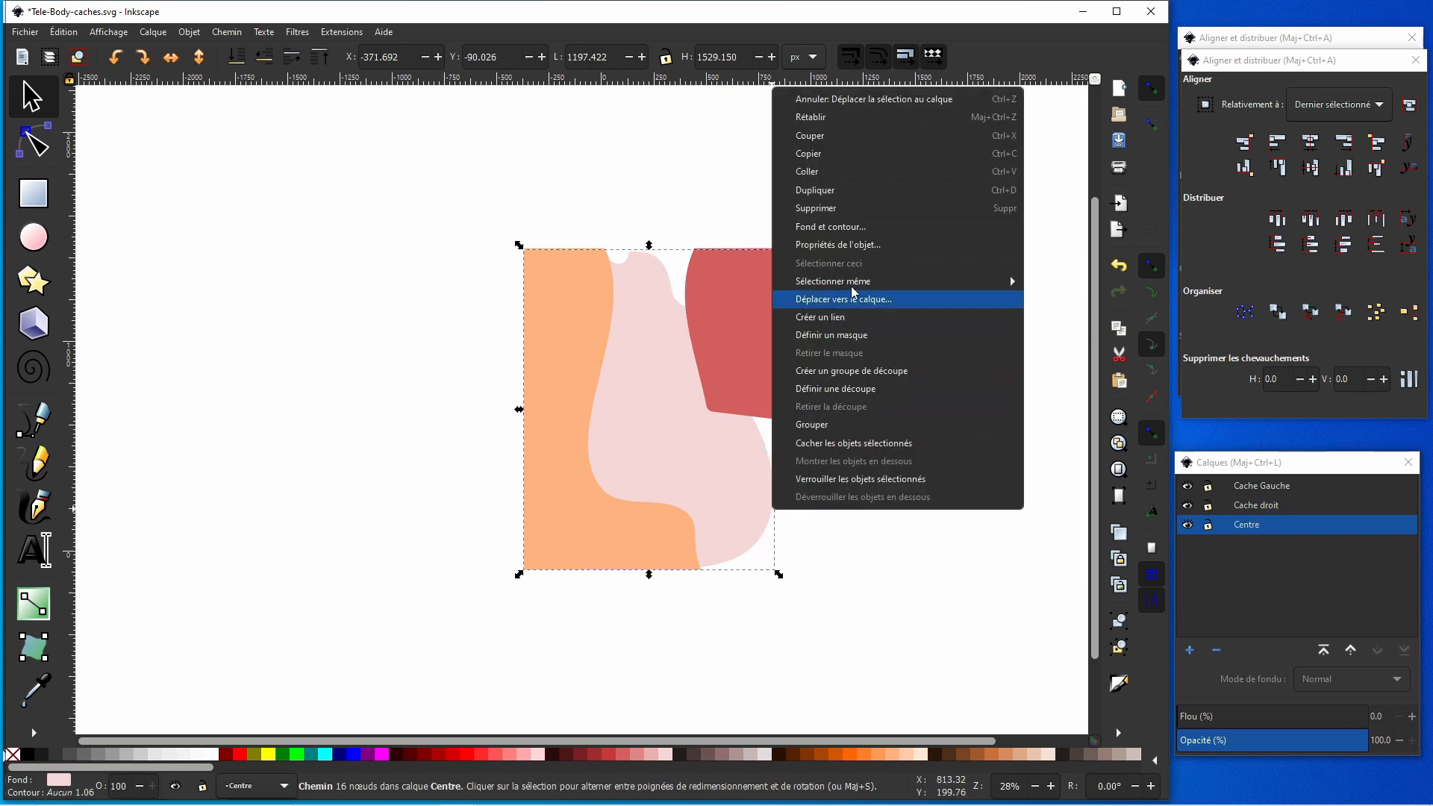
click(852, 191)
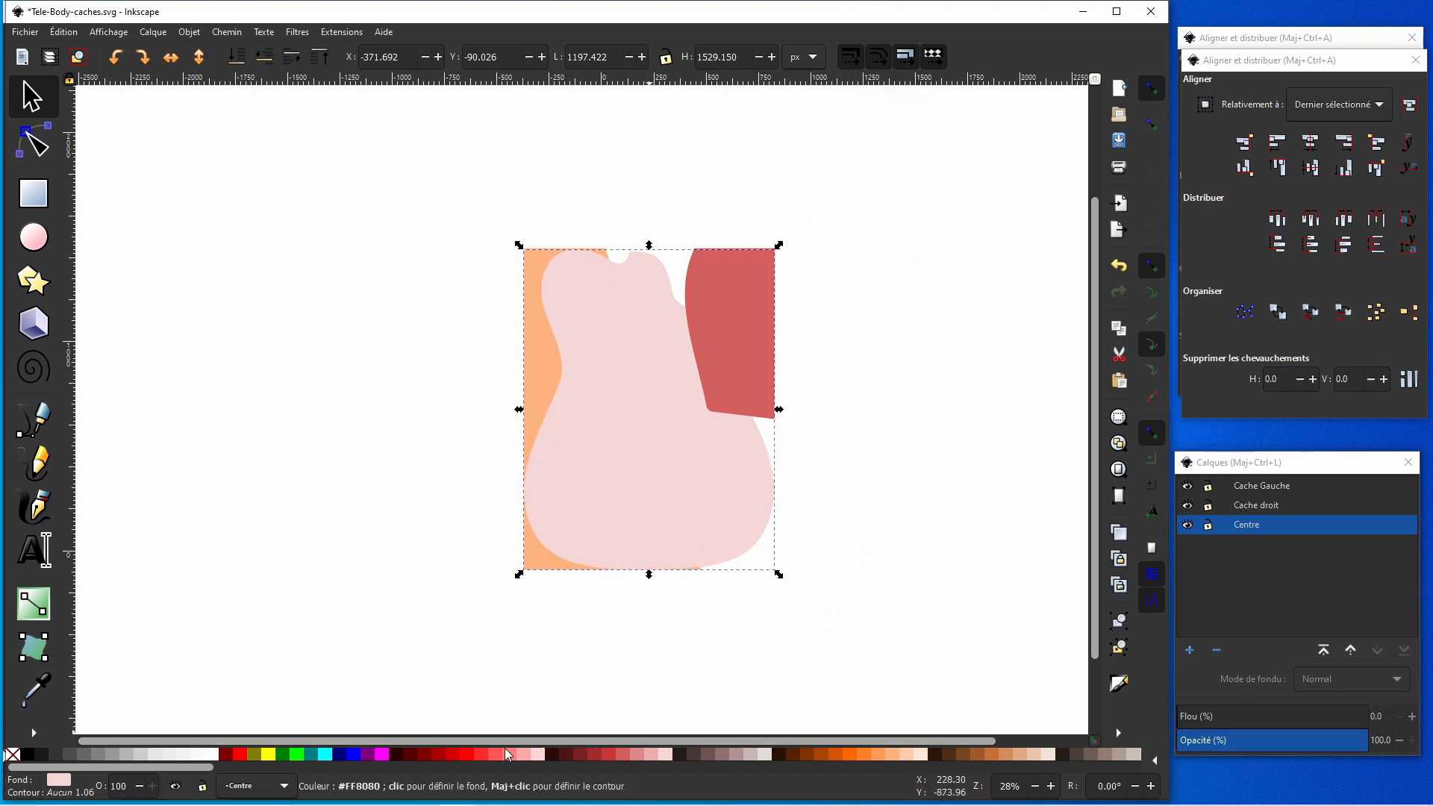
click(879, 758)
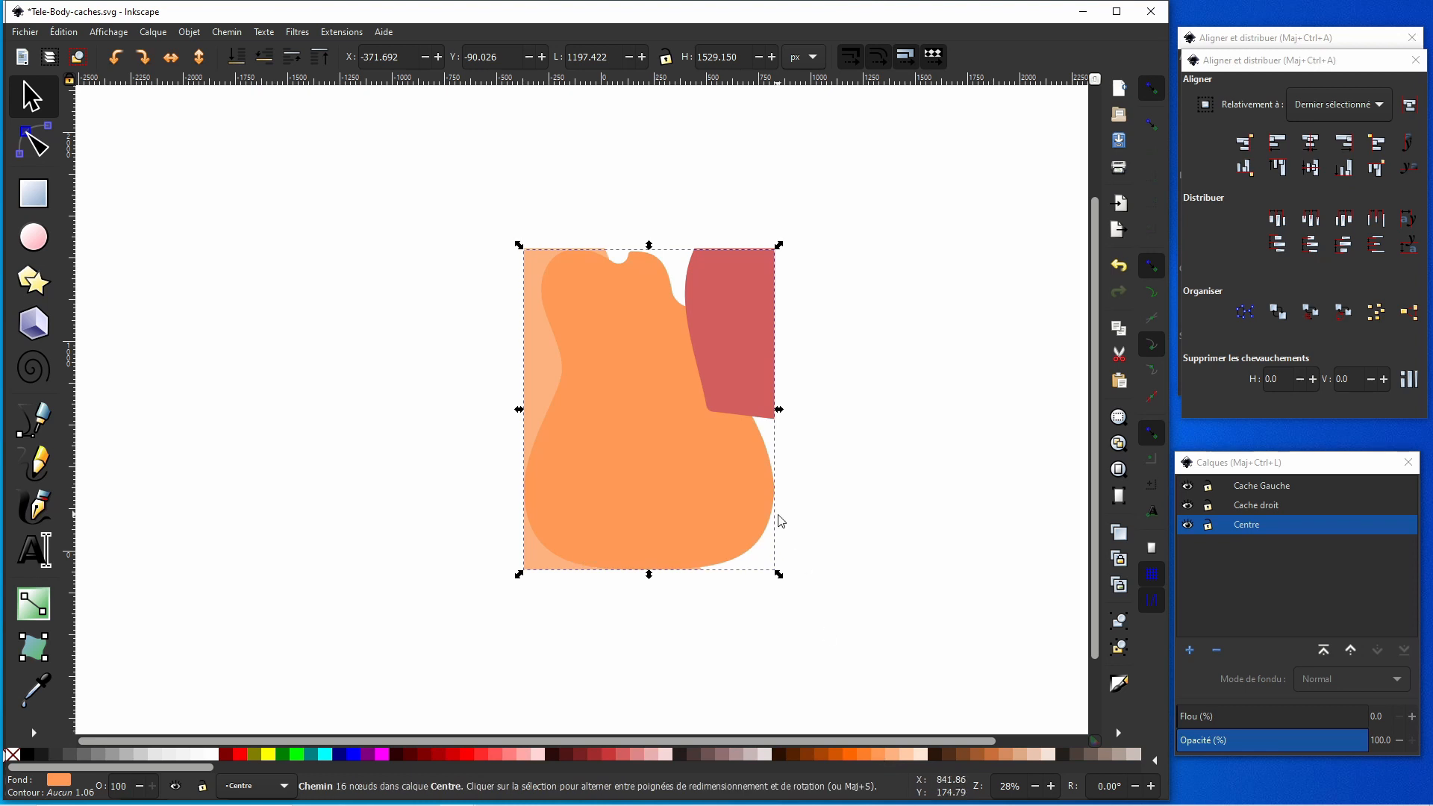
Move the orange body copy to the Cache droit layer and hide that layer.
right_click(755, 512)
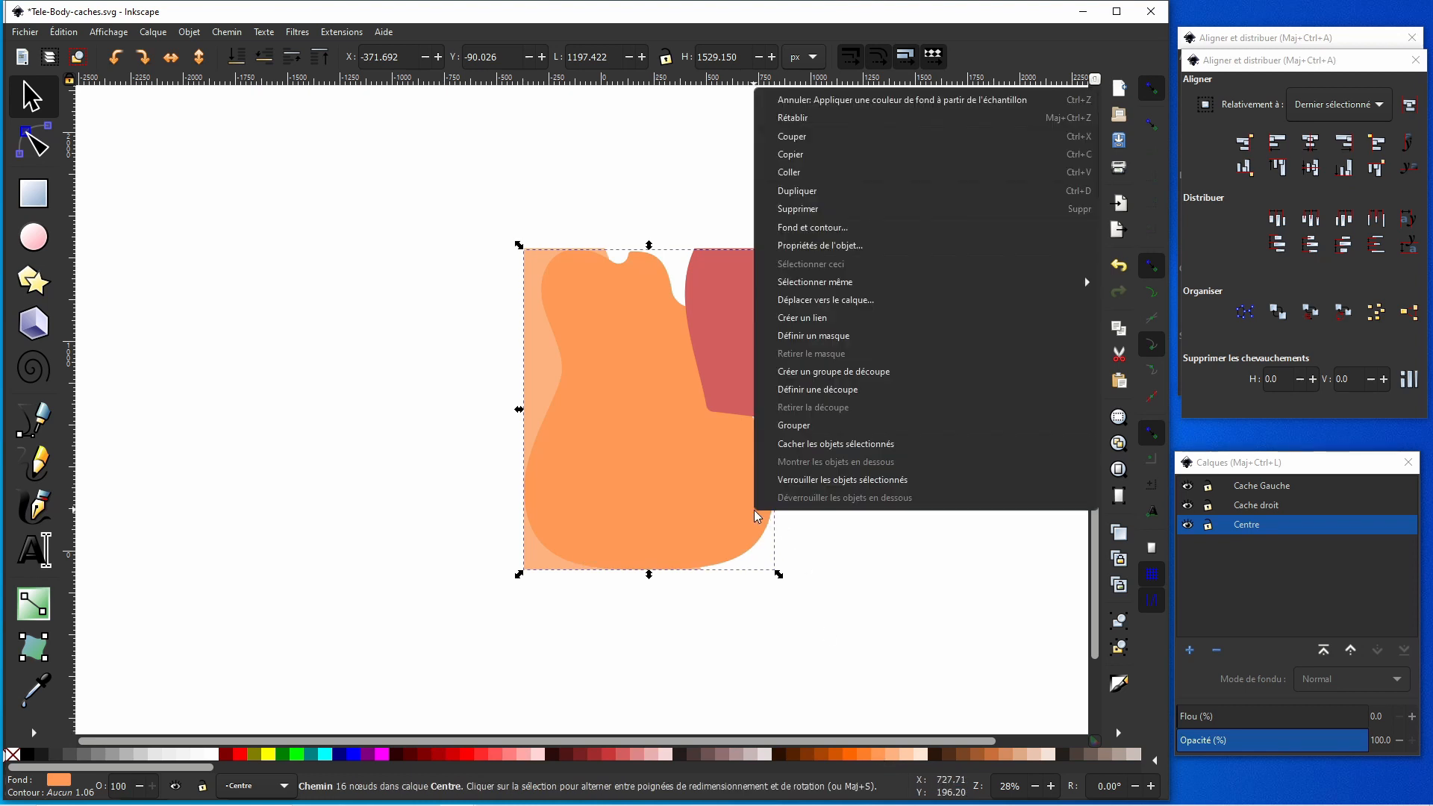
click(858, 299)
click(600, 386)
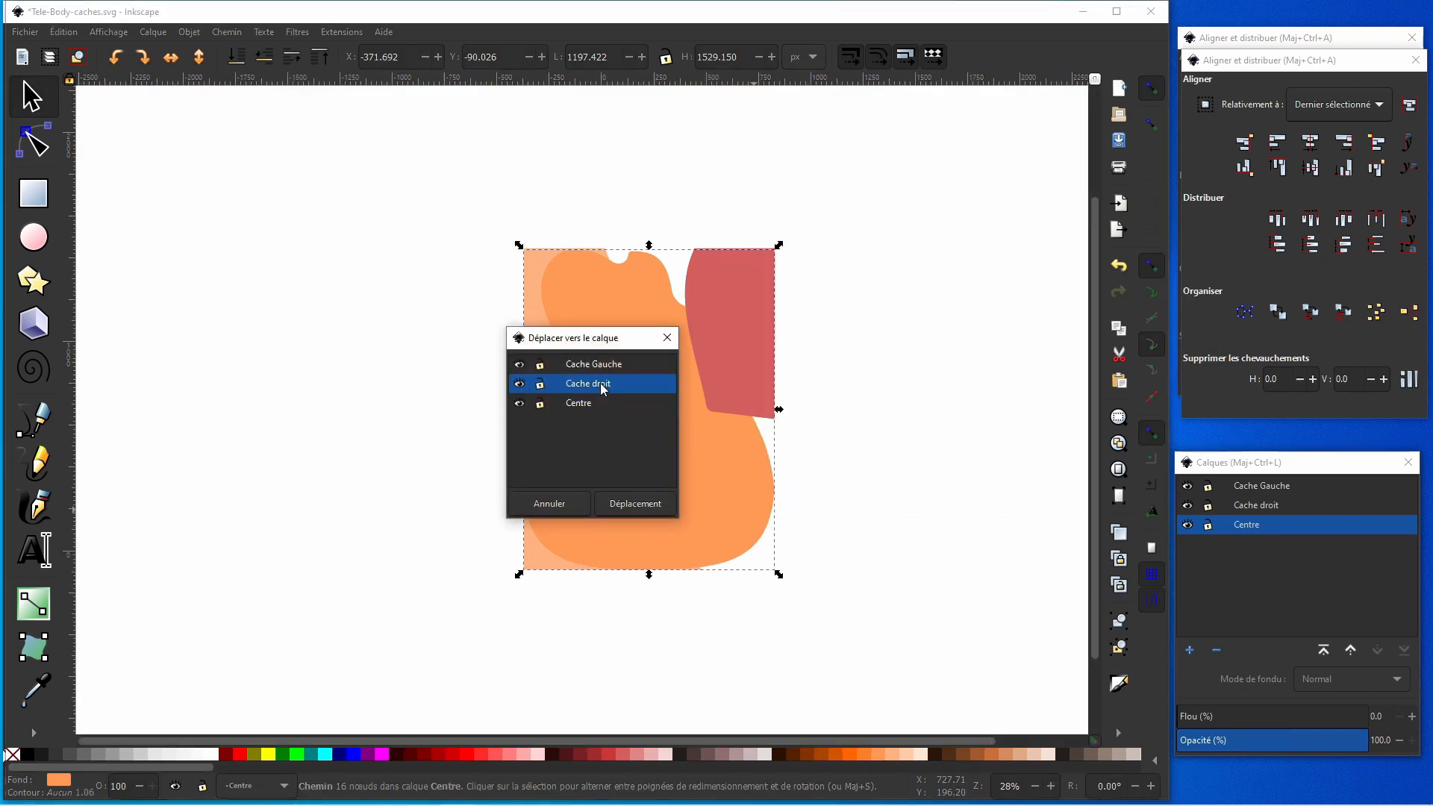
click(637, 503)
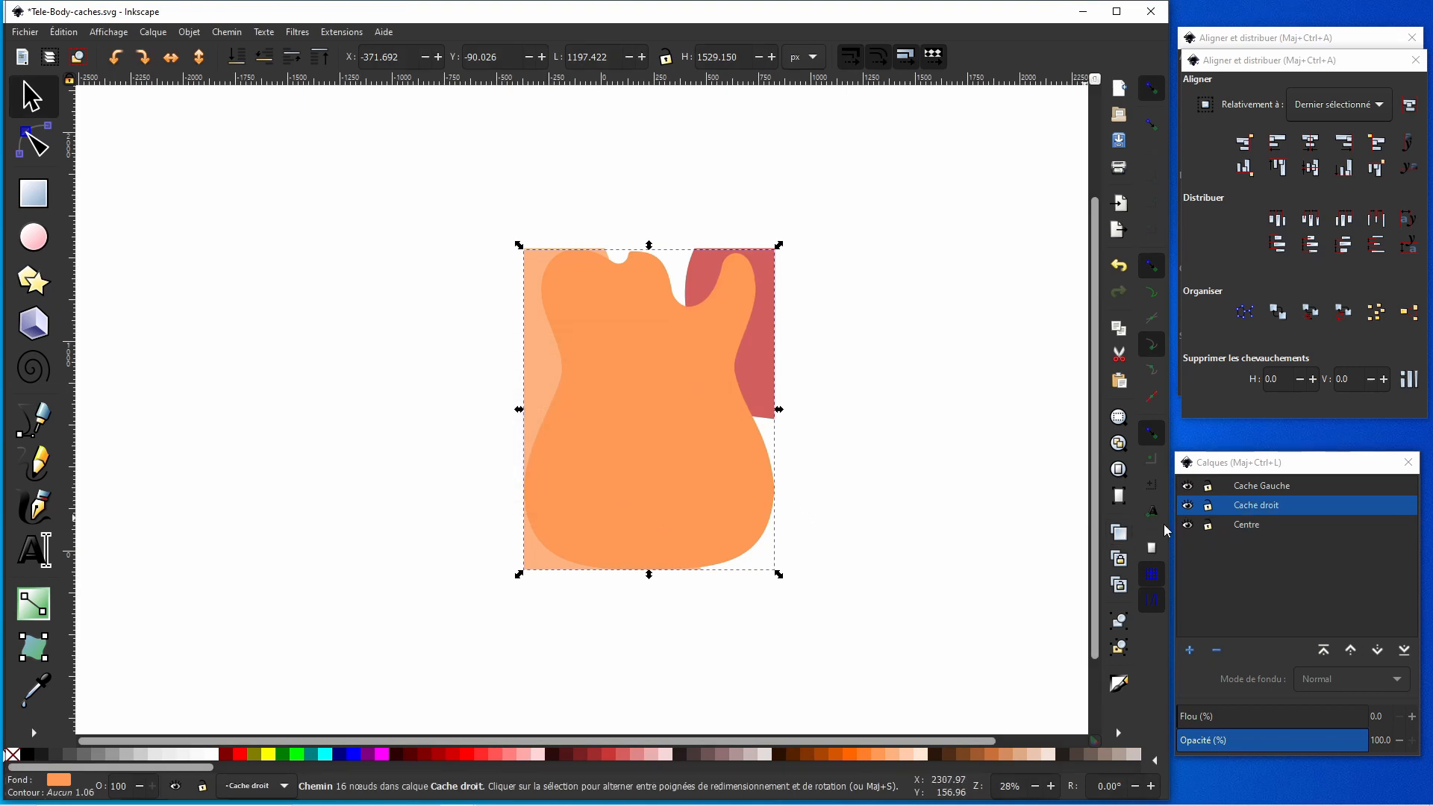
click(1191, 508)
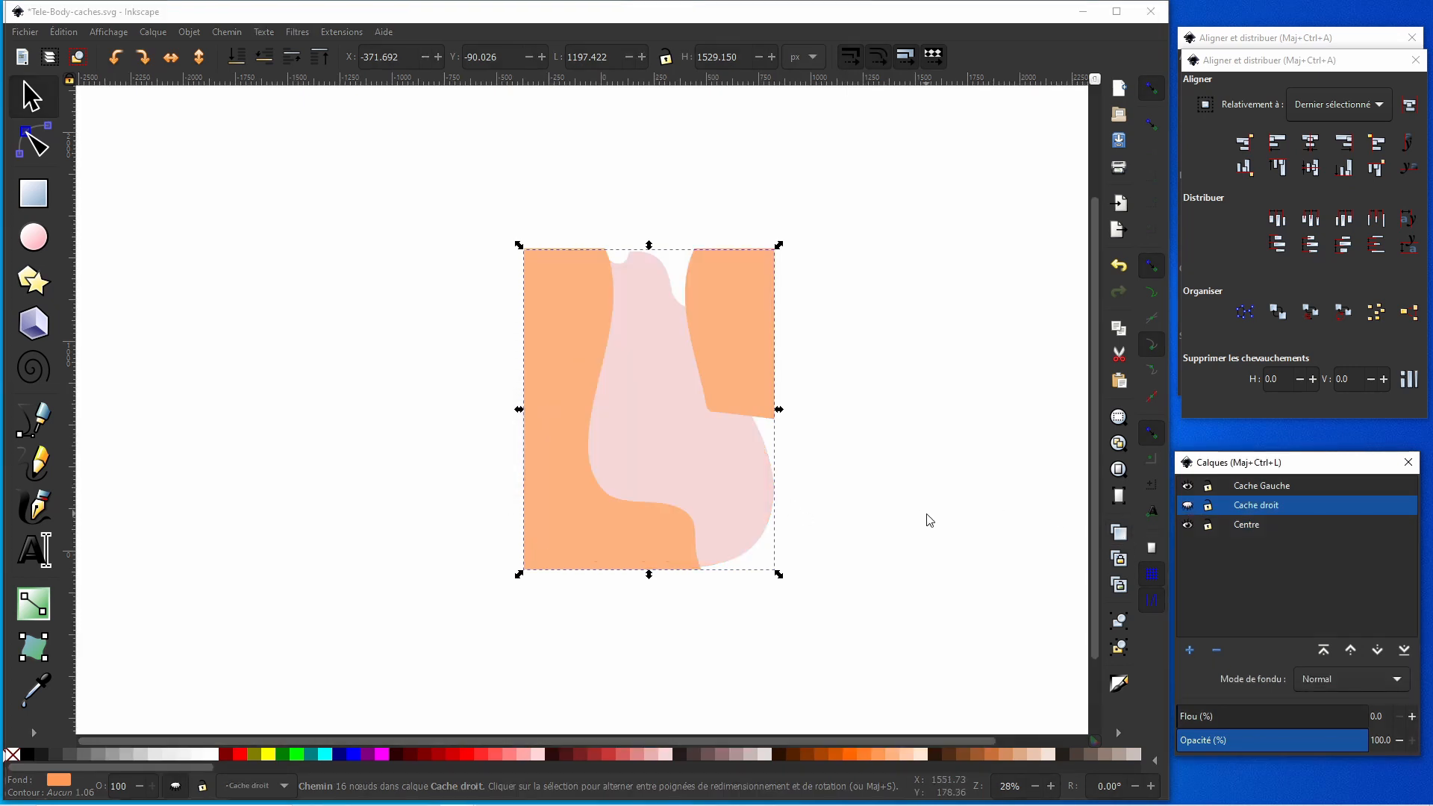
Duplicate the large orange cover shape on the body's left side and fill the copy with greyish pink.
click(563, 550)
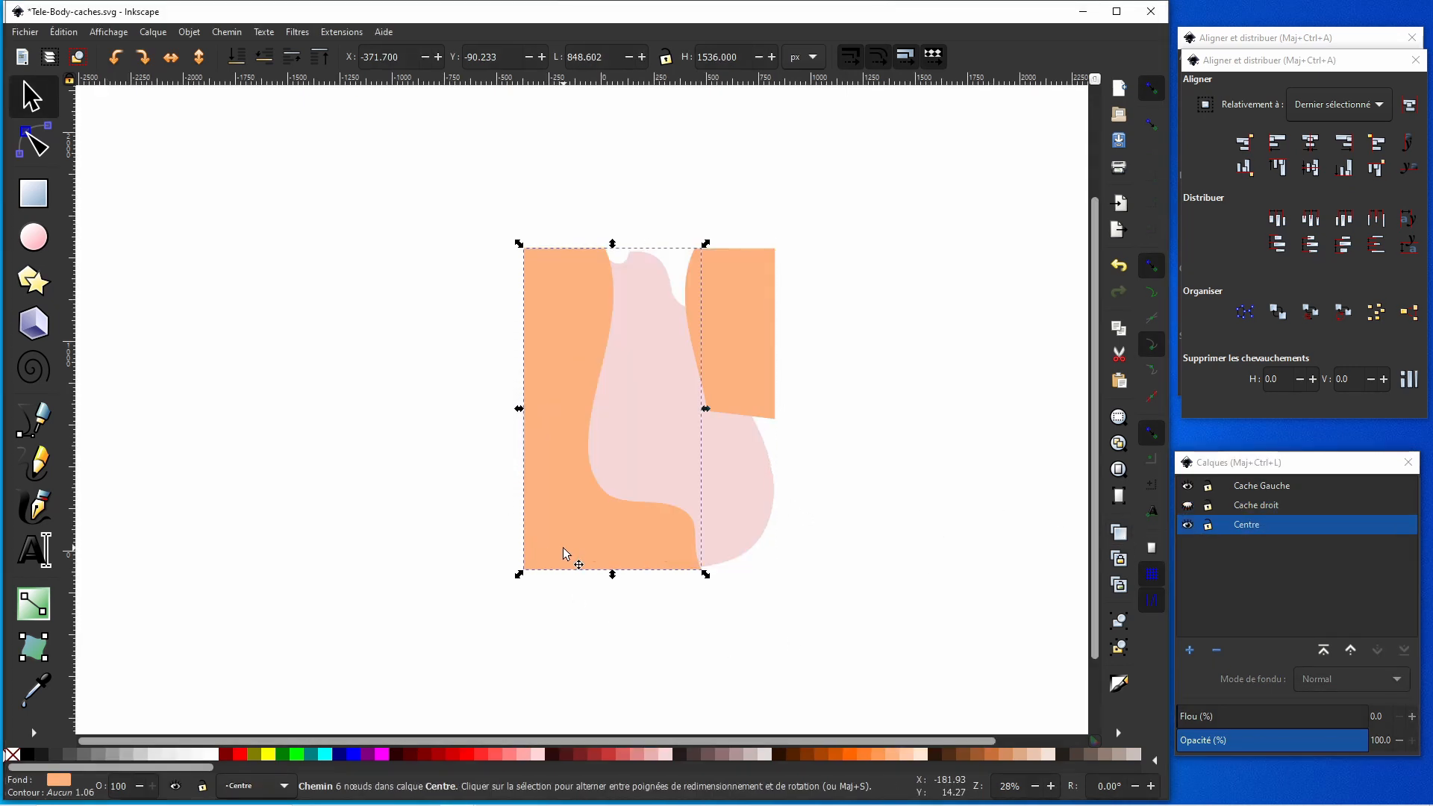
right_click(562, 548)
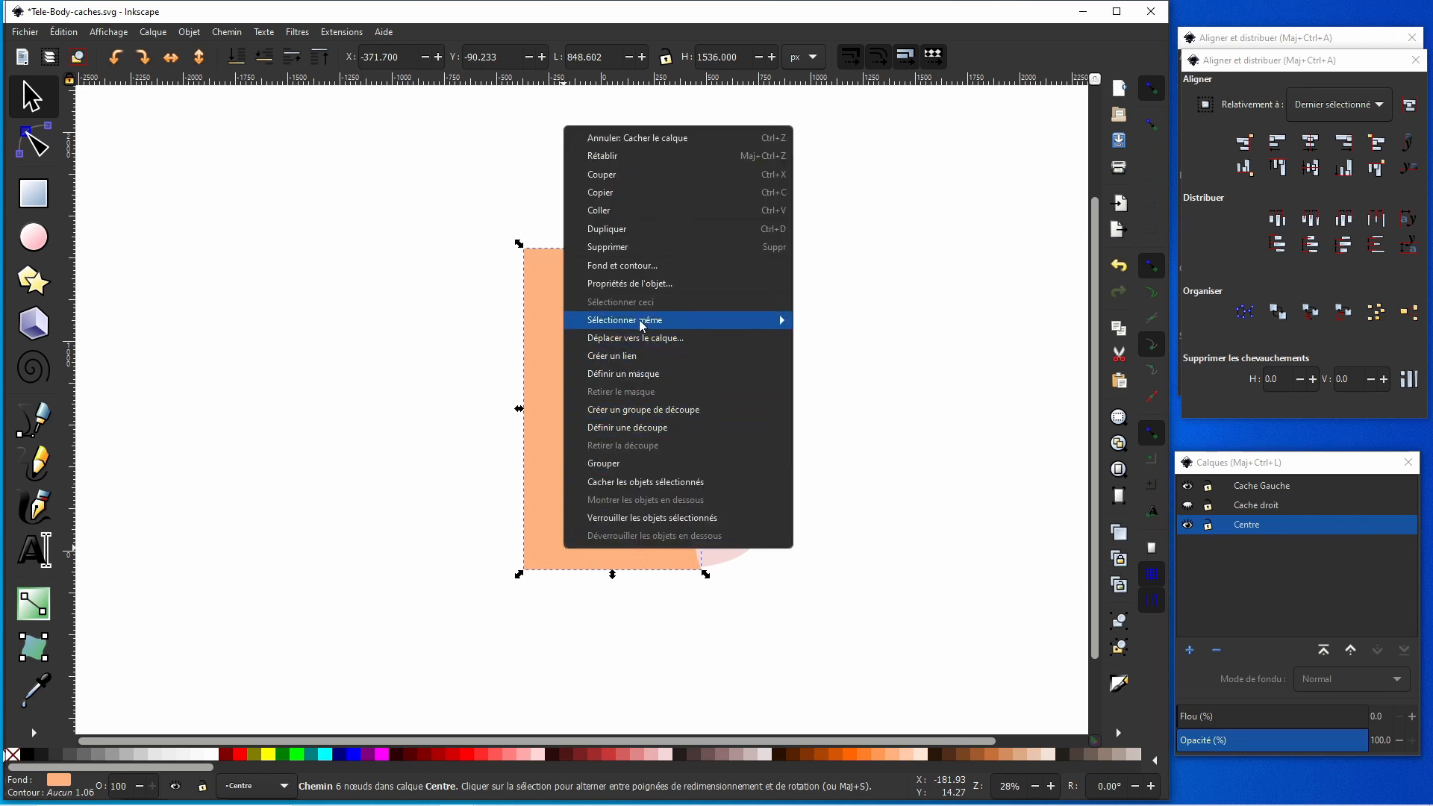
click(666, 233)
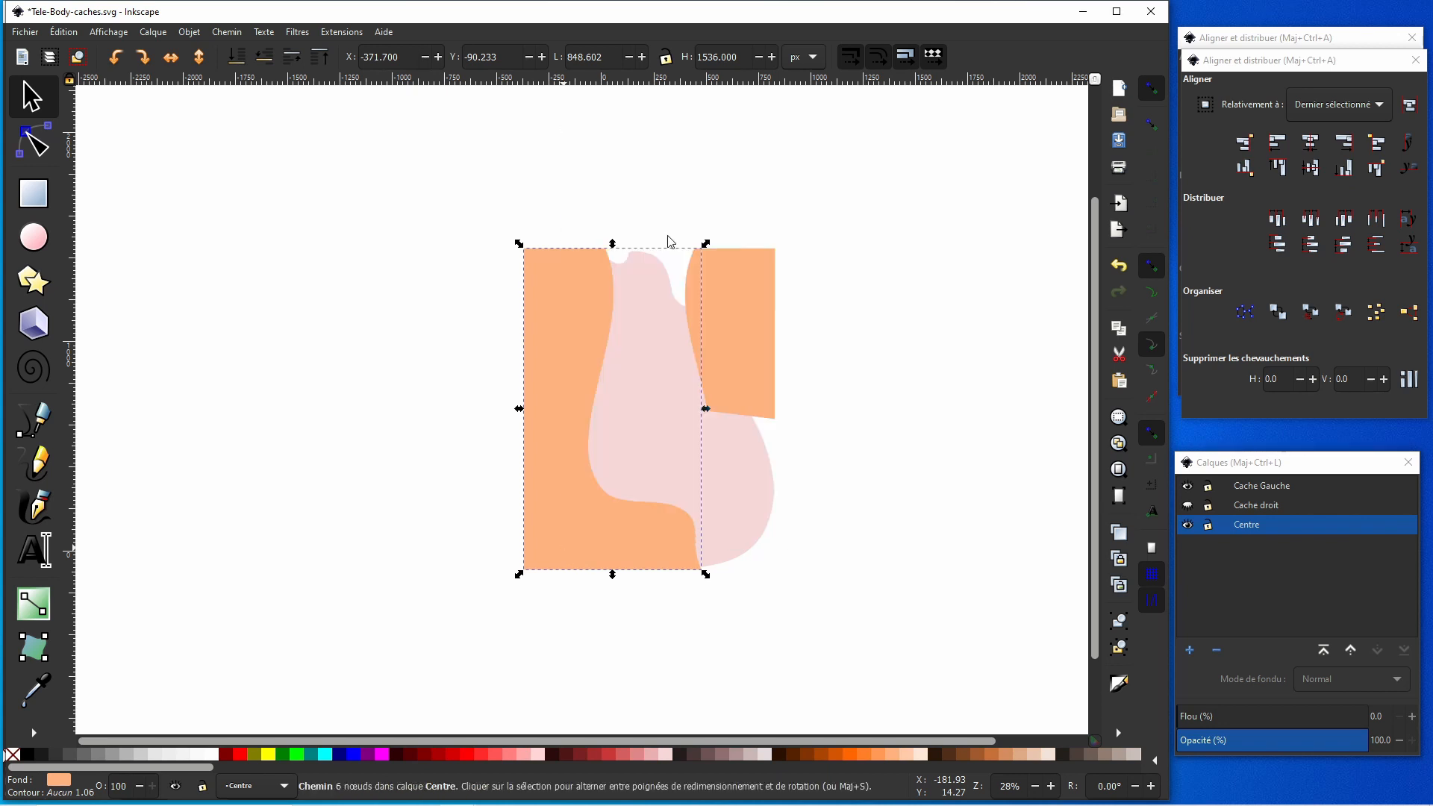
click(754, 751)
Move the greyish-pink cover copy from the Centre layer to the Cache Gauche layer.
right_click(656, 543)
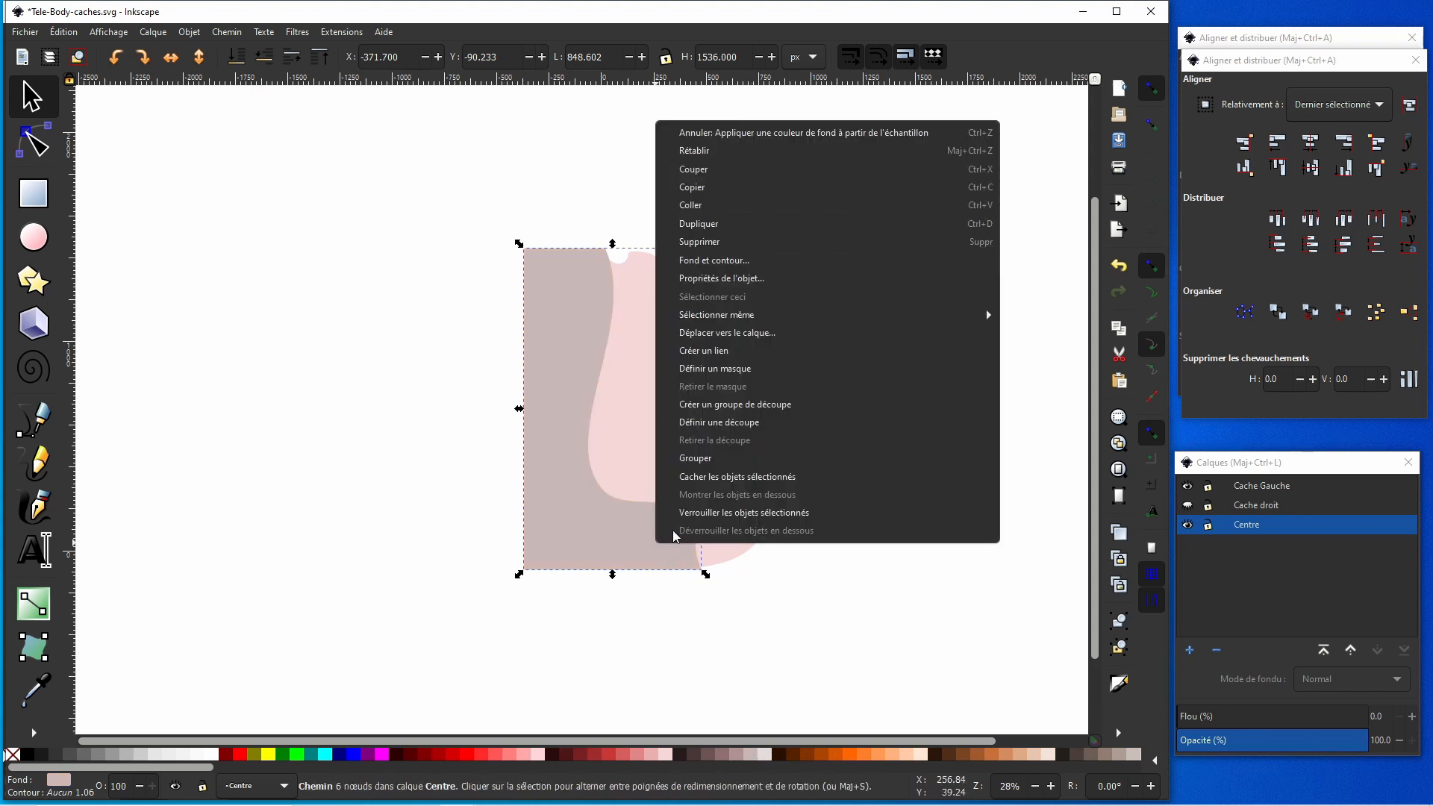
click(773, 335)
click(625, 364)
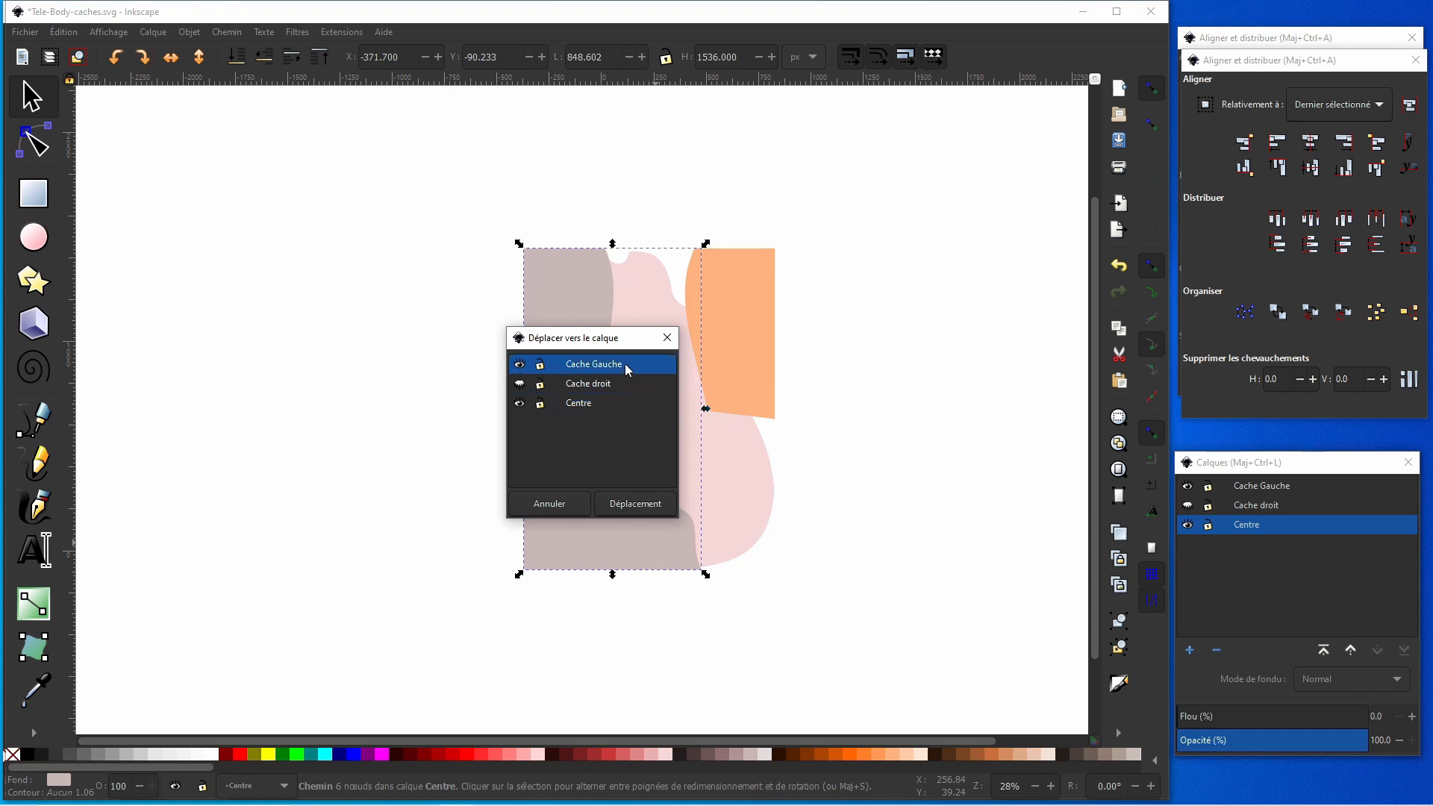
click(635, 503)
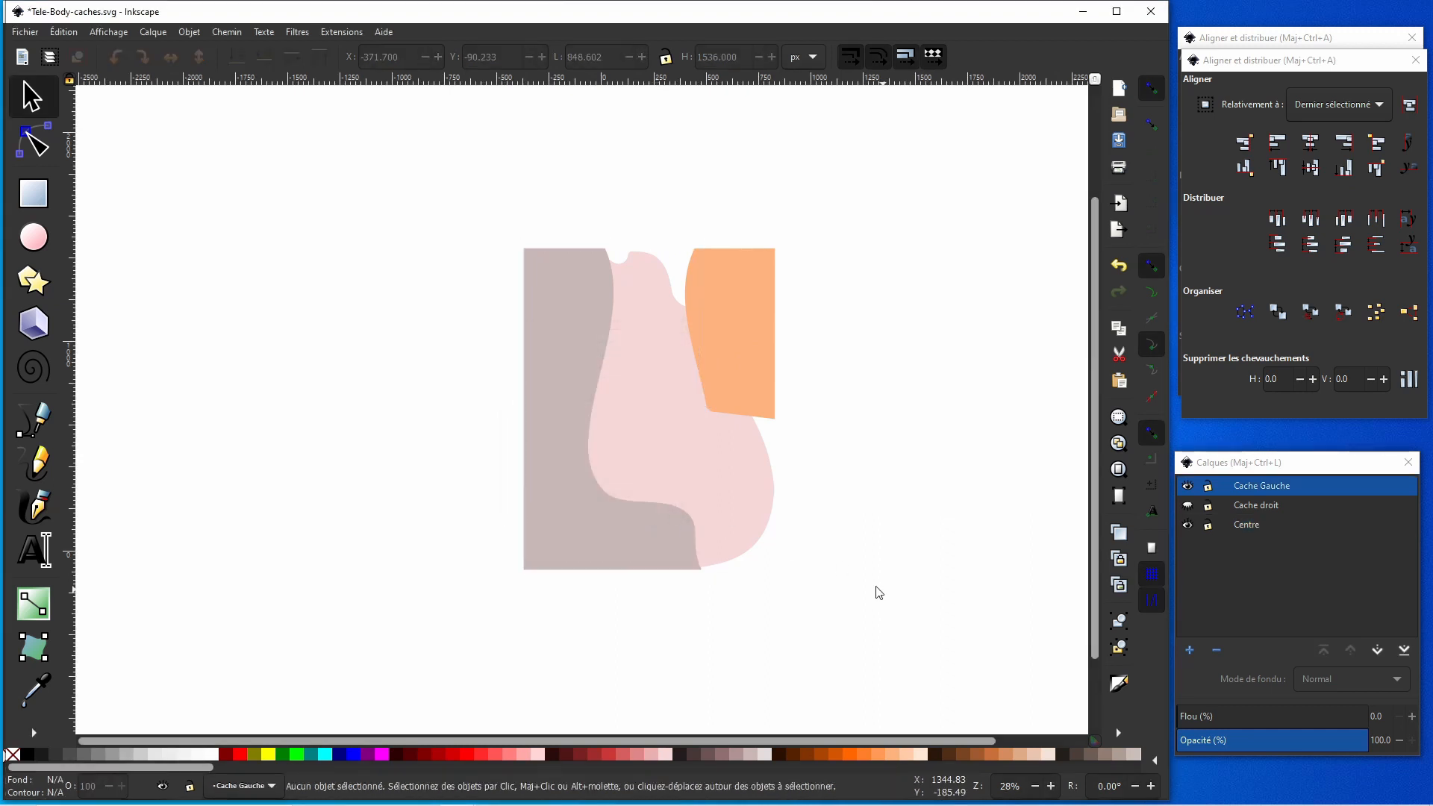
Duplicate the pale pink guitar body on the Centre layer and fill the copy with salmon pink.
click(755, 518)
right_click(756, 523)
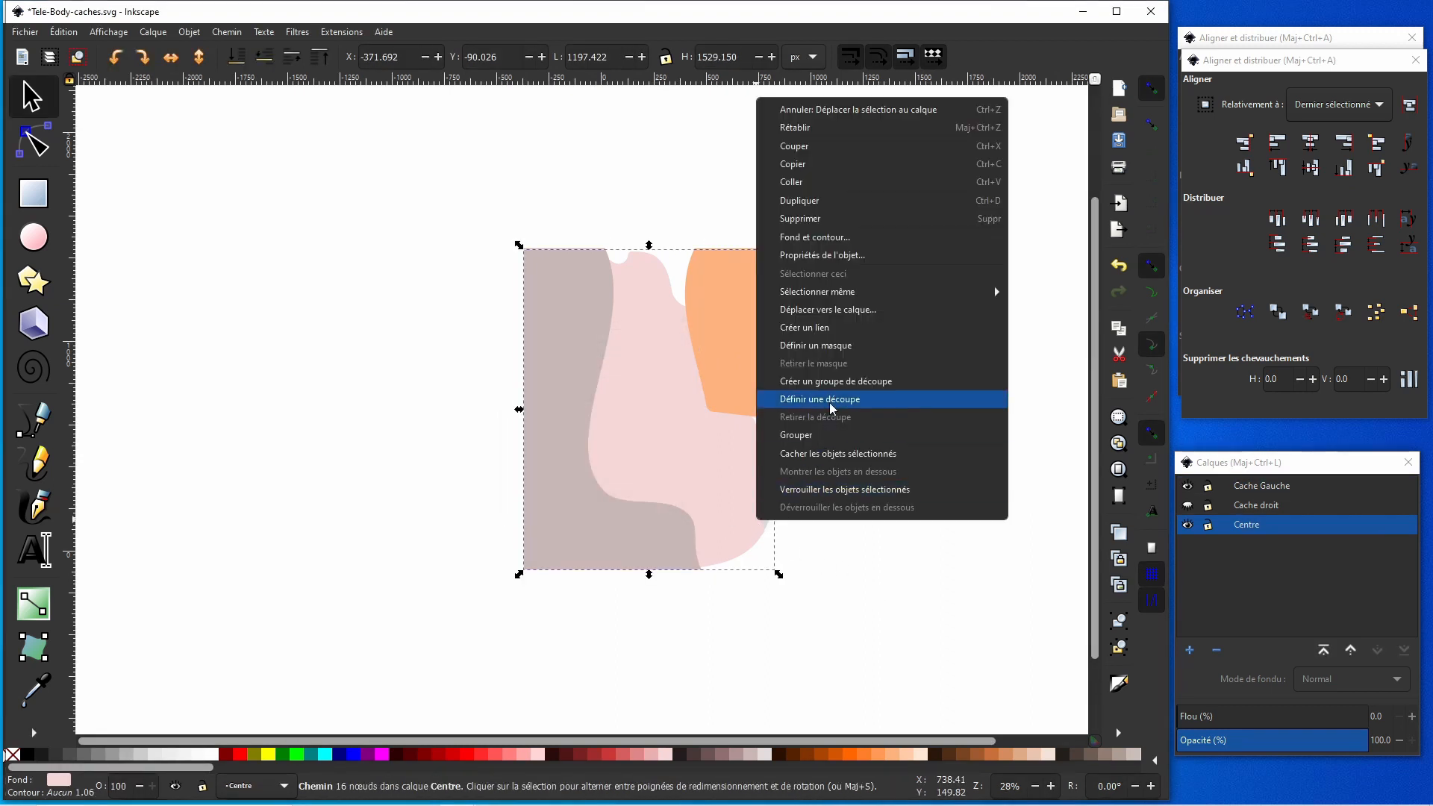
click(860, 212)
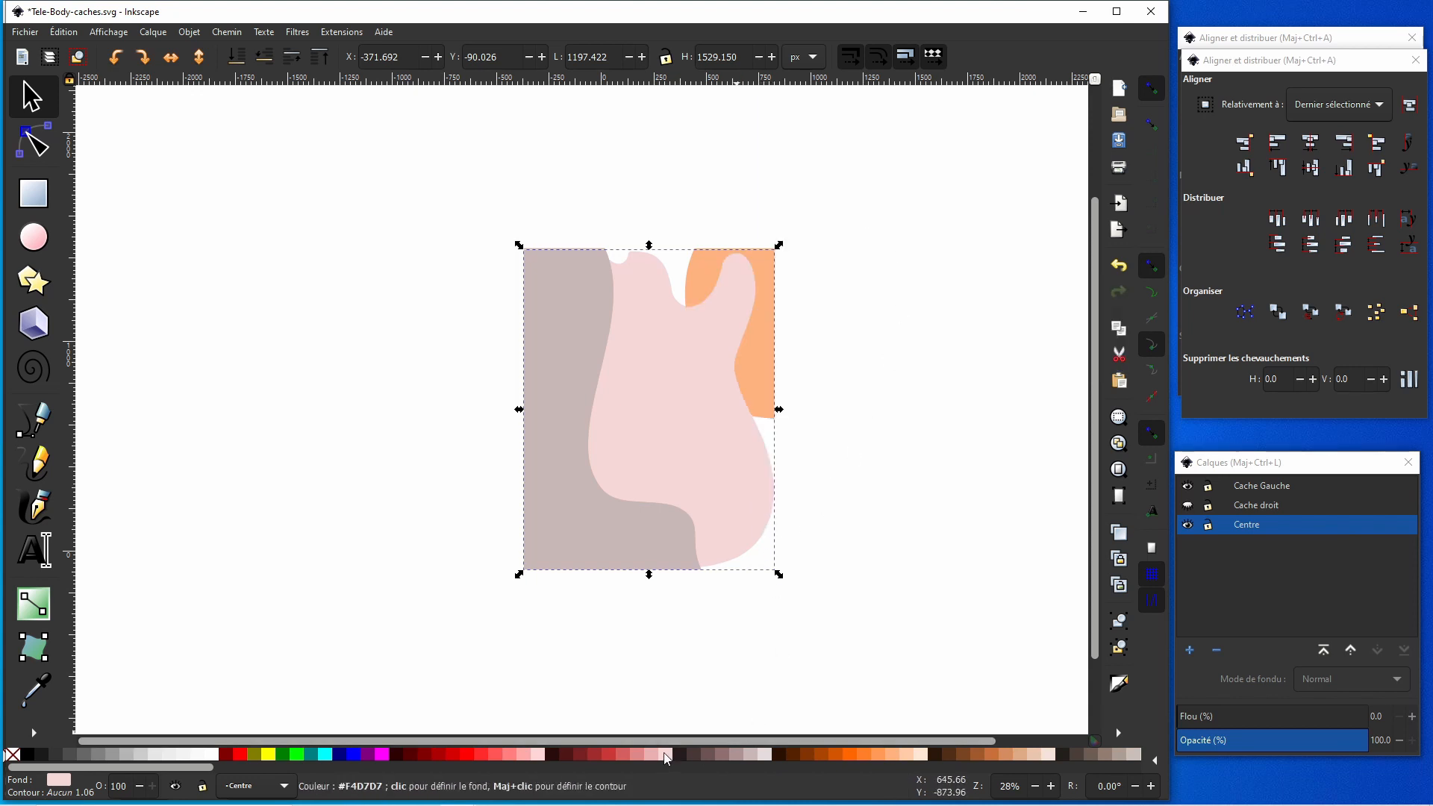
click(632, 752)
Move the salmon body copy to the Cache Gauche layer and hide that layer.
right_click(765, 533)
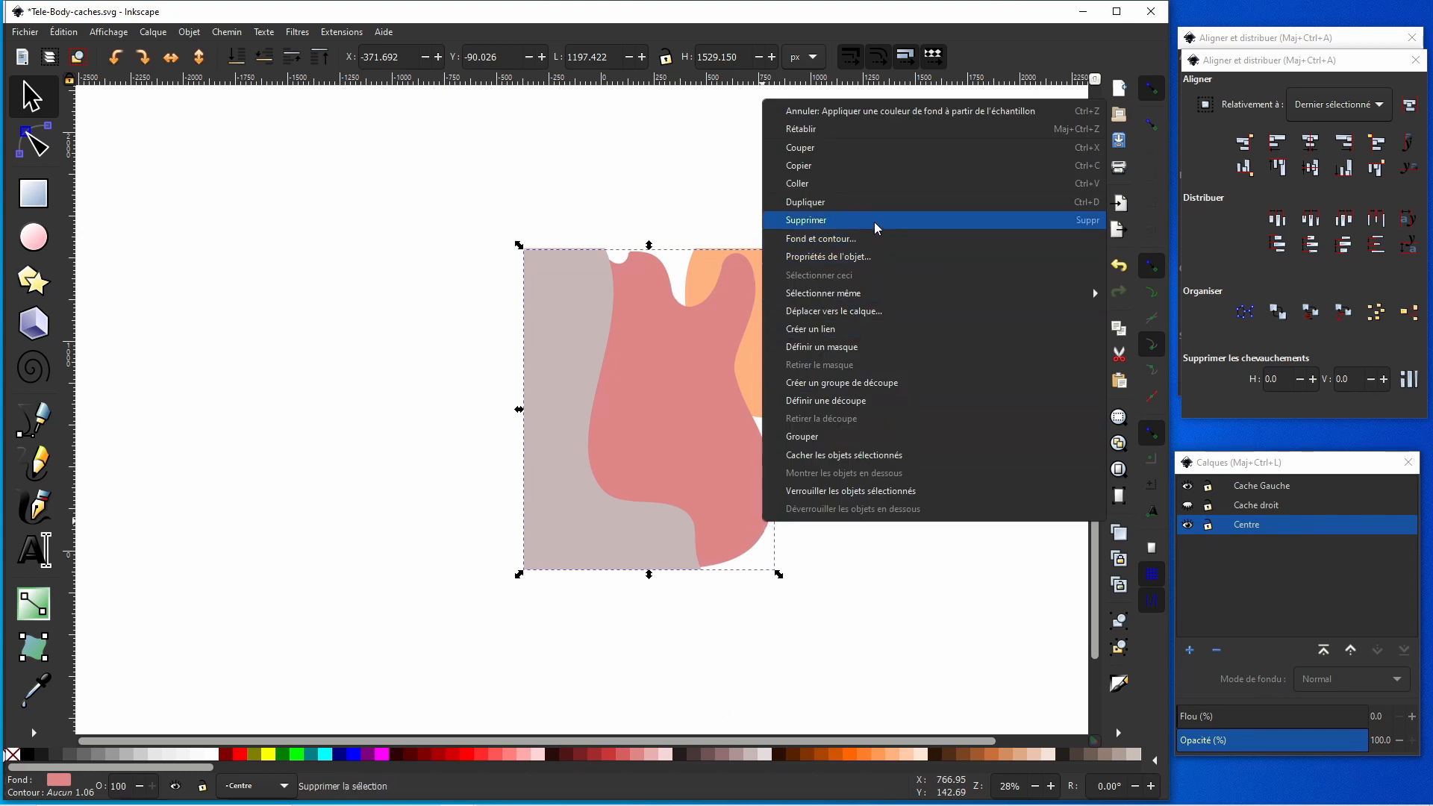
click(881, 311)
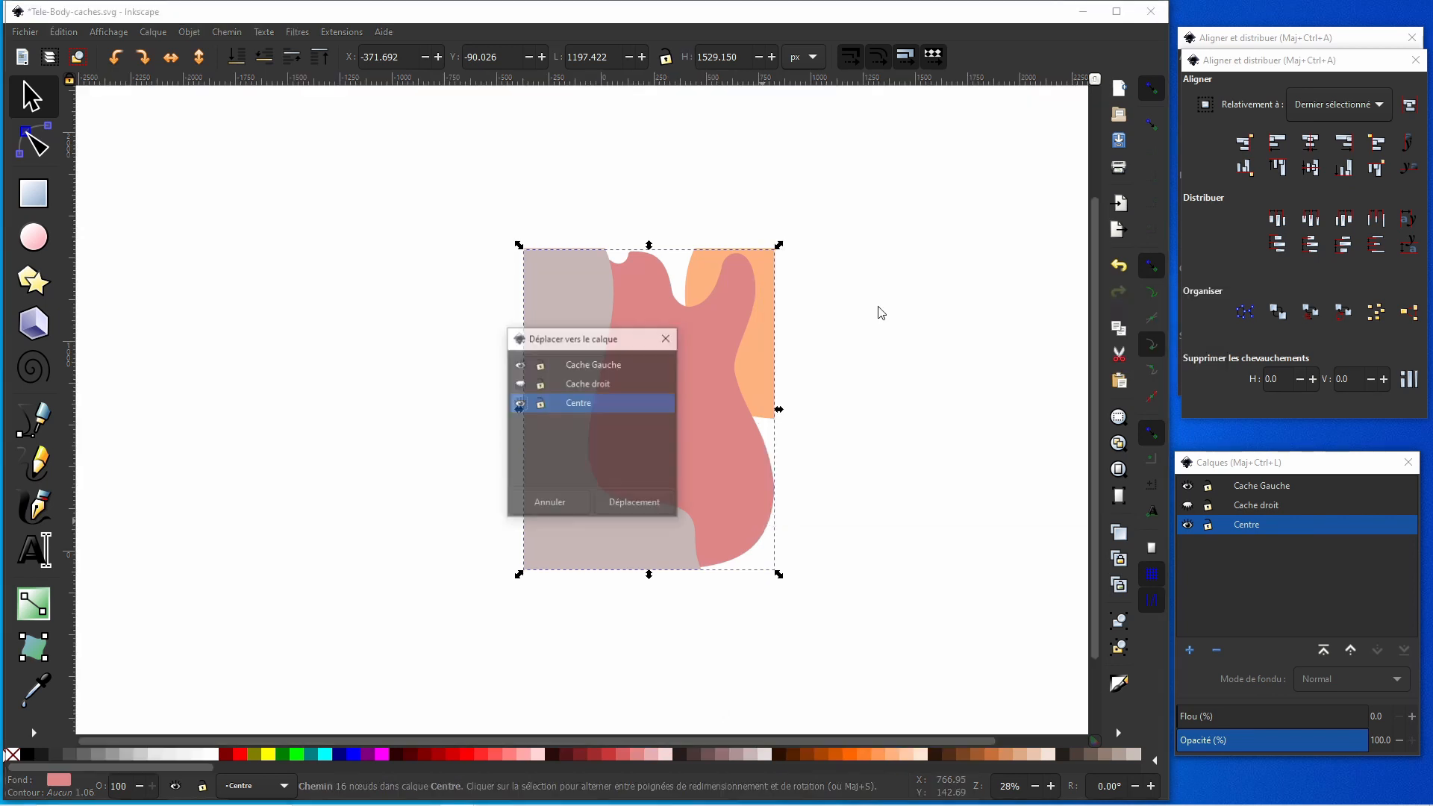
click(633, 365)
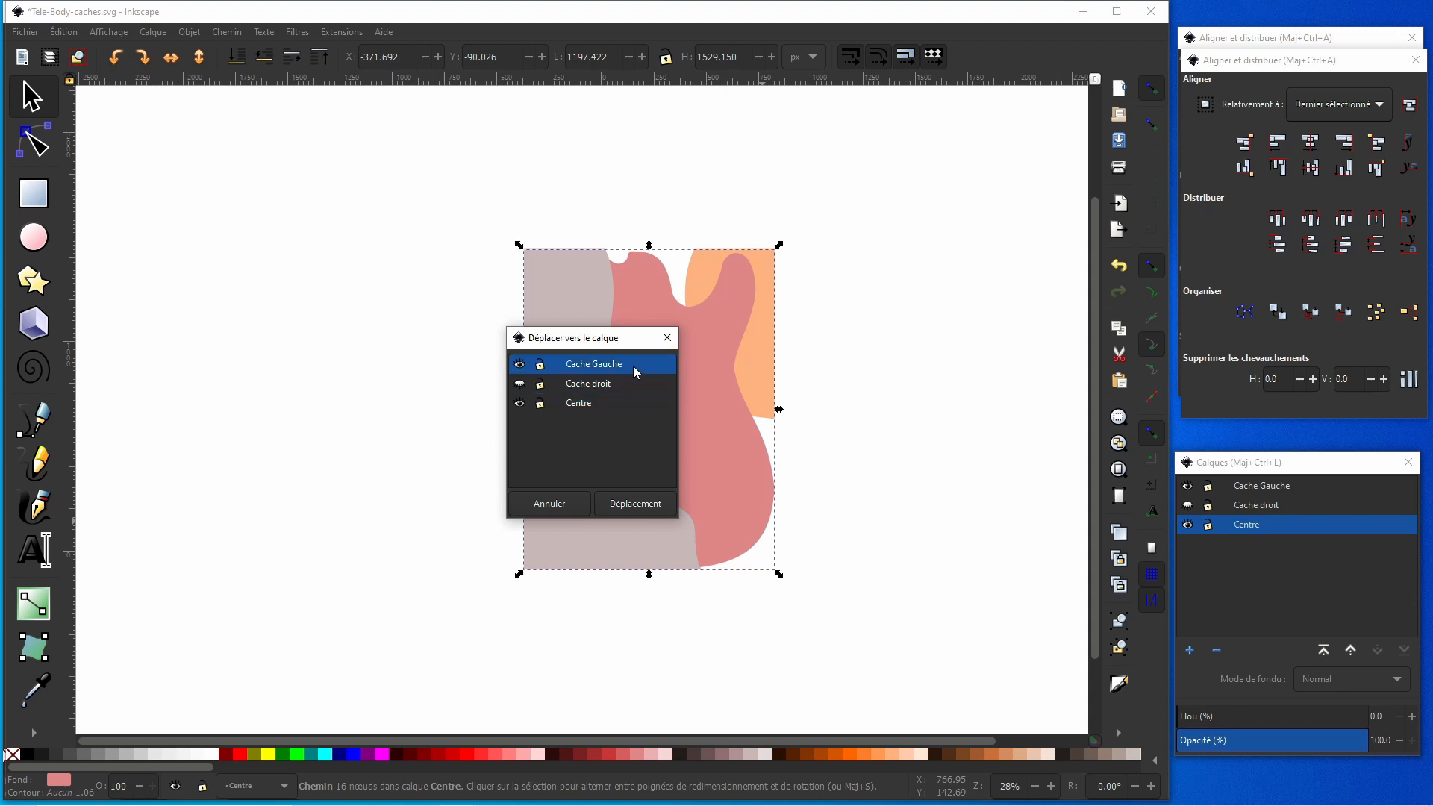
click(635, 504)
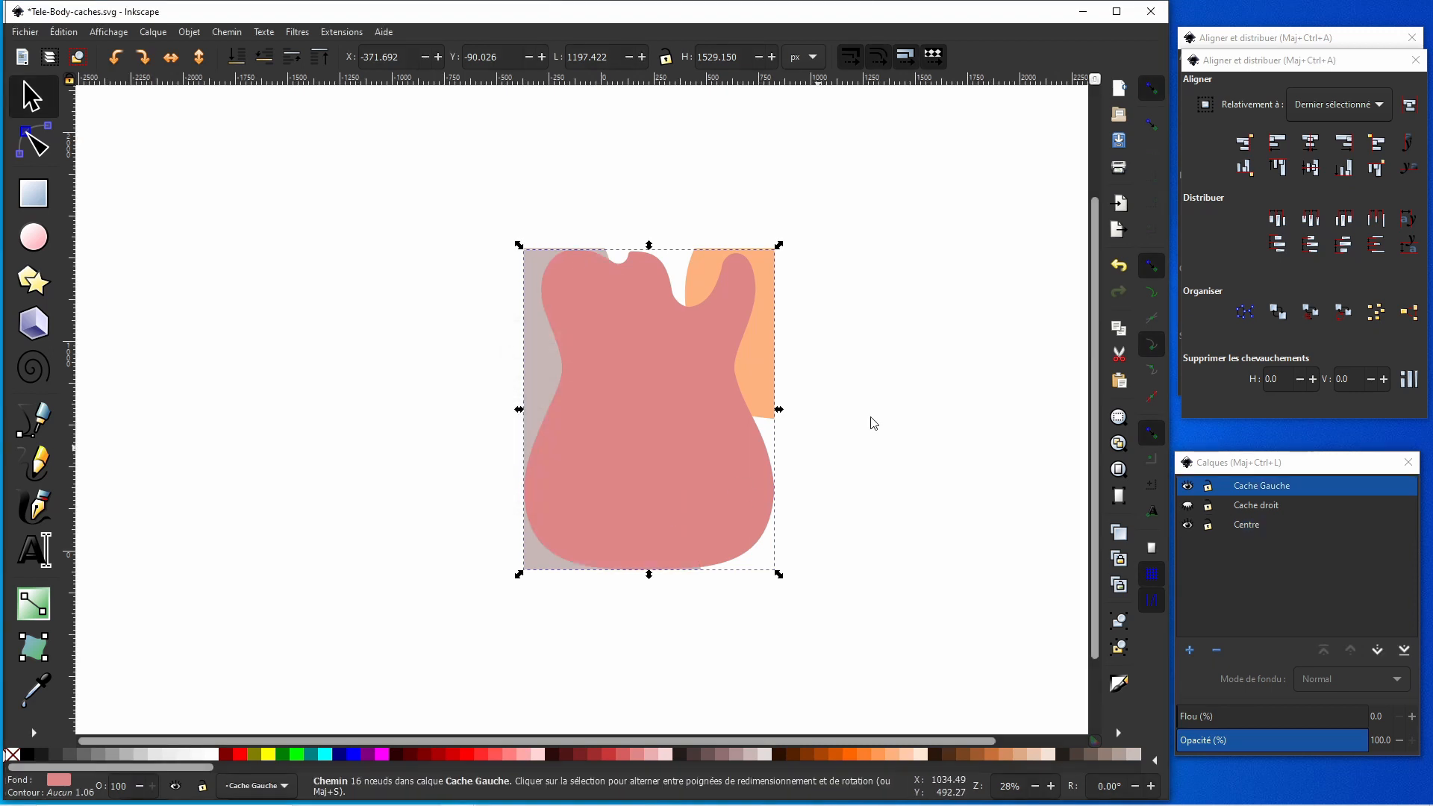
click(1189, 489)
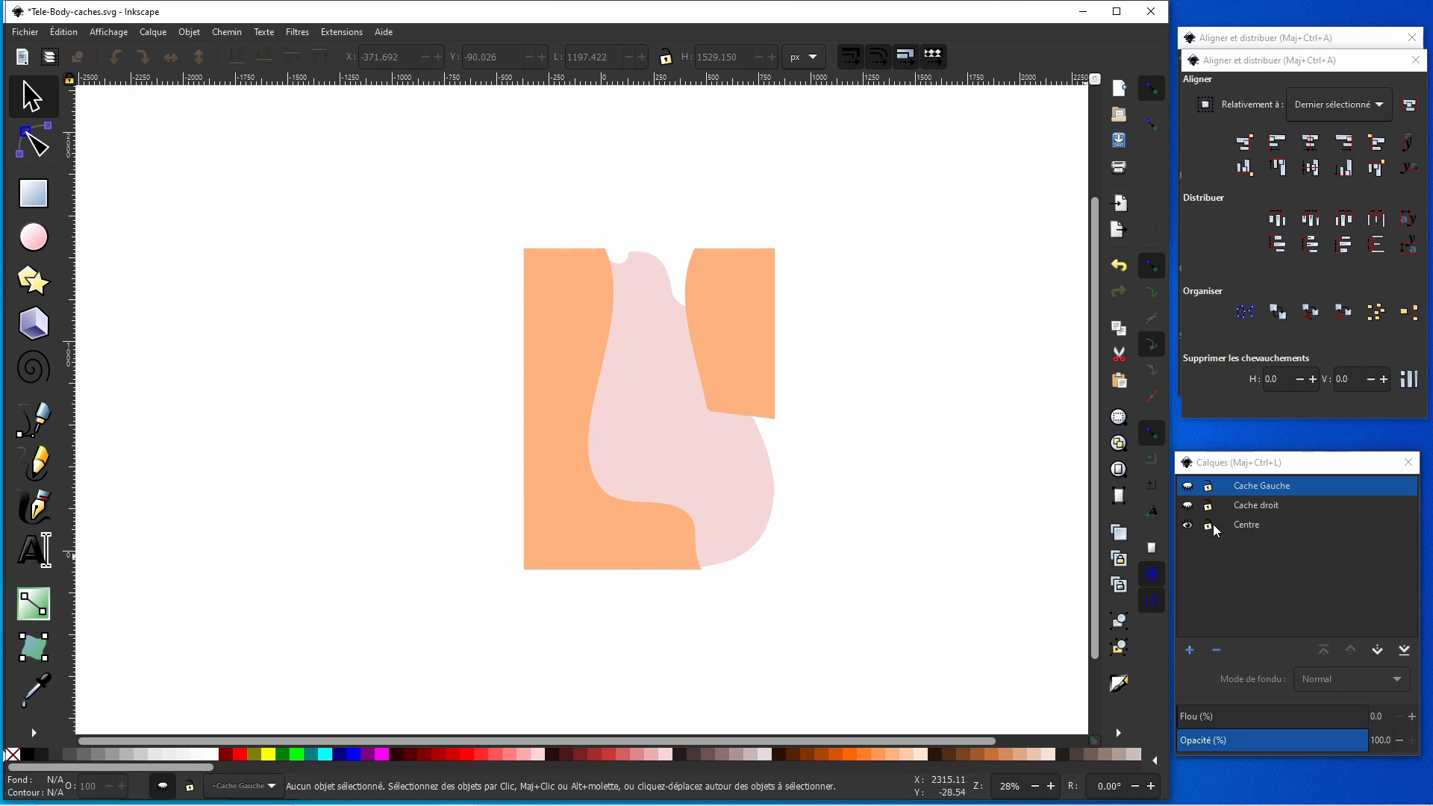
Subtract the right orange cover shape from the pale pink body on the Centre layer using Difference.
click(744, 458)
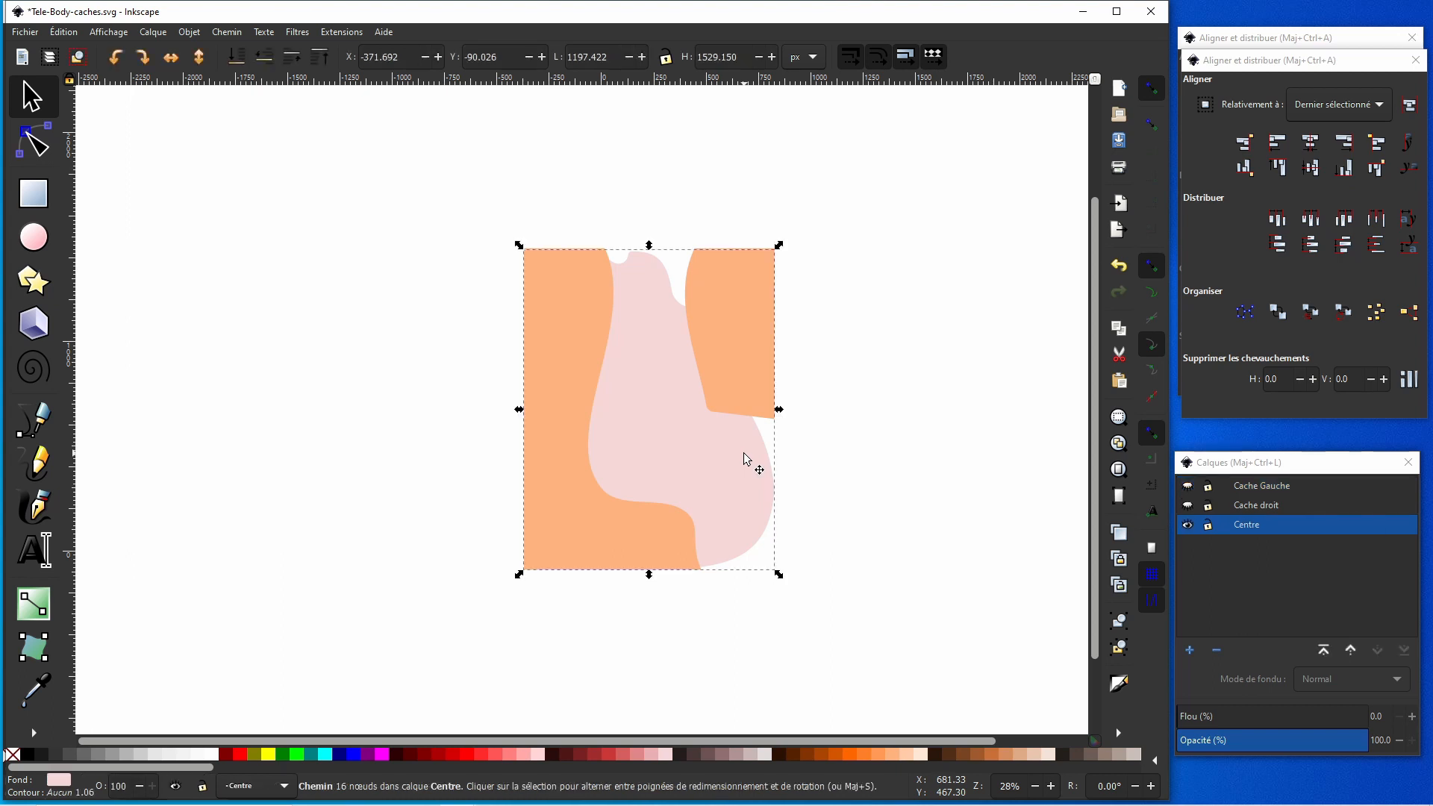
shift+click(741, 406)
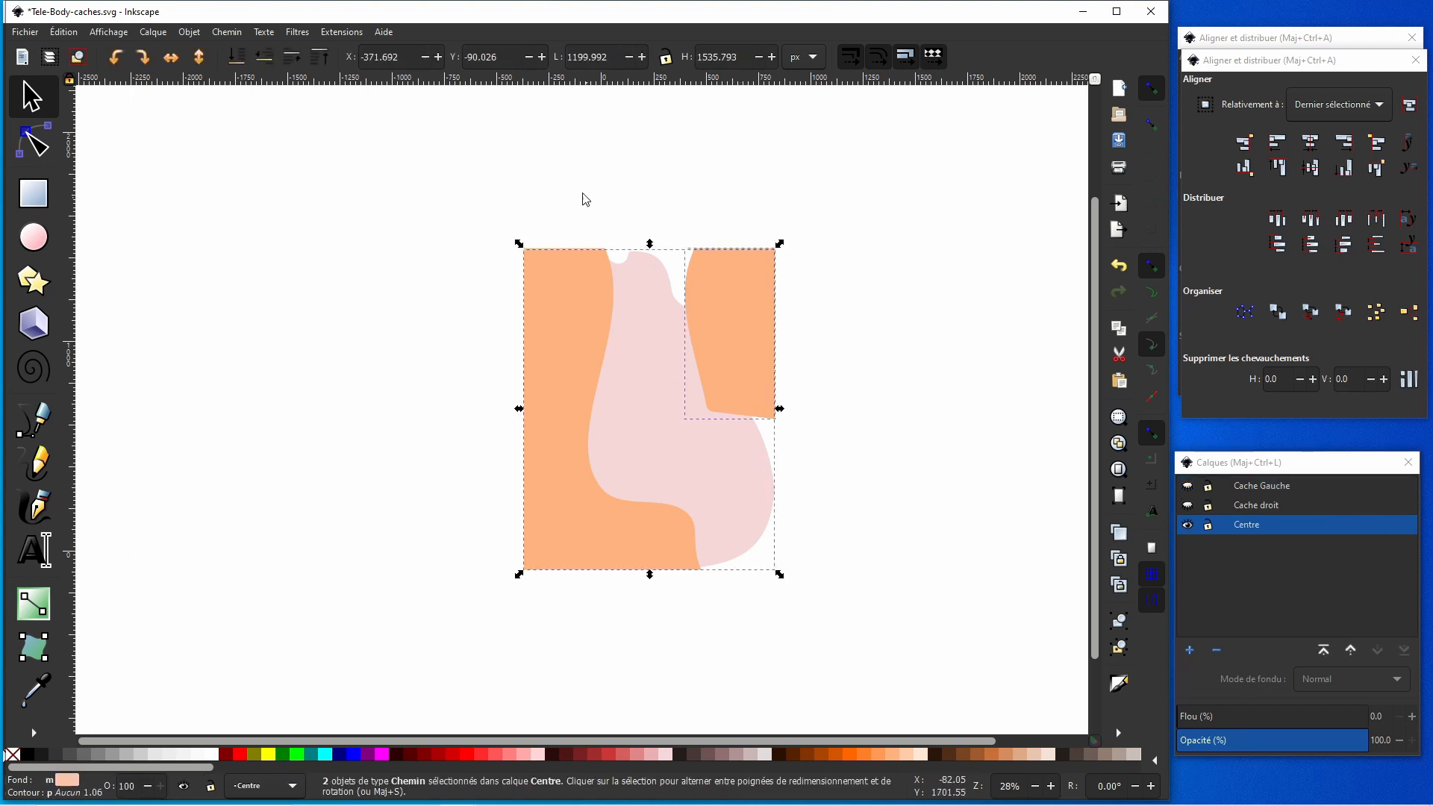
click(228, 33)
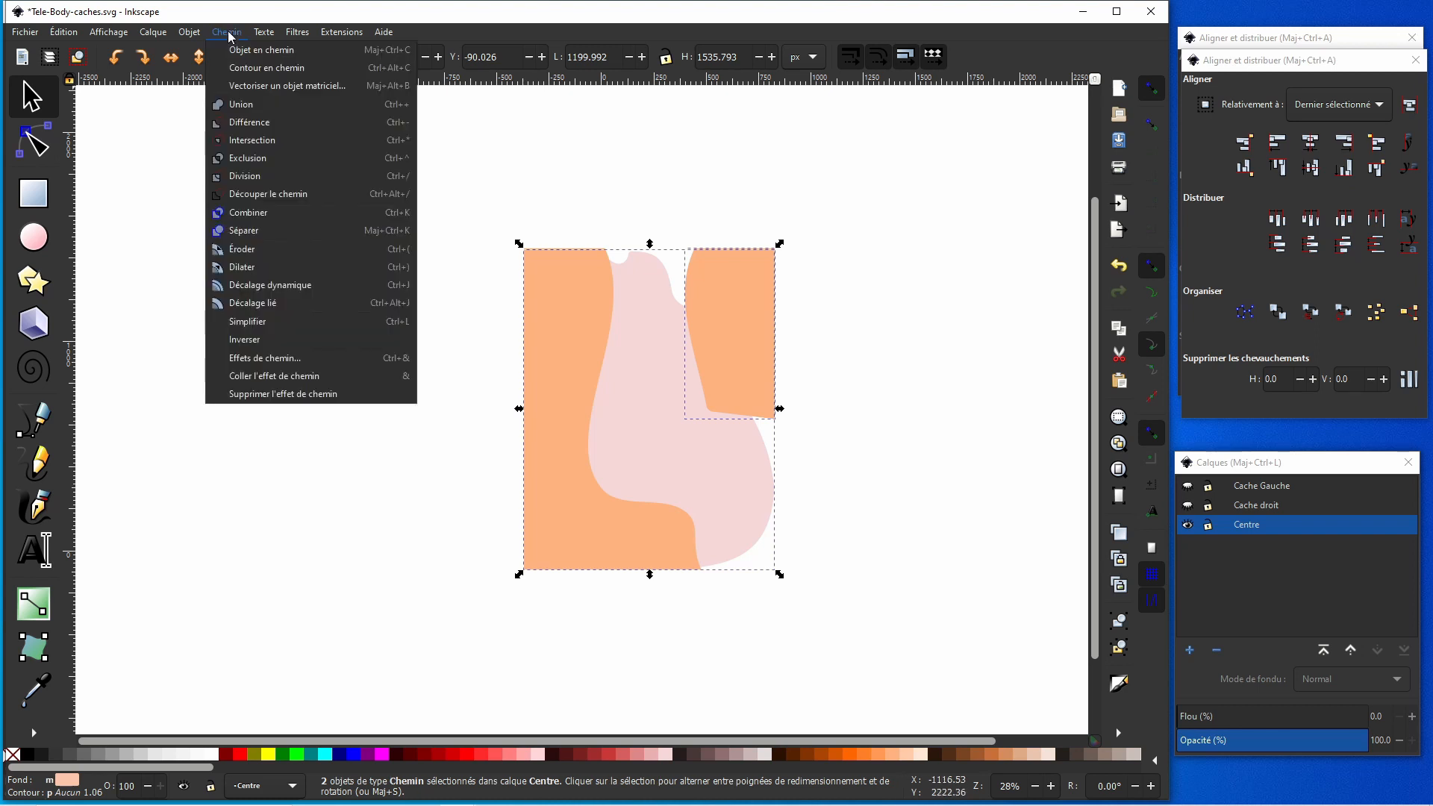
click(253, 123)
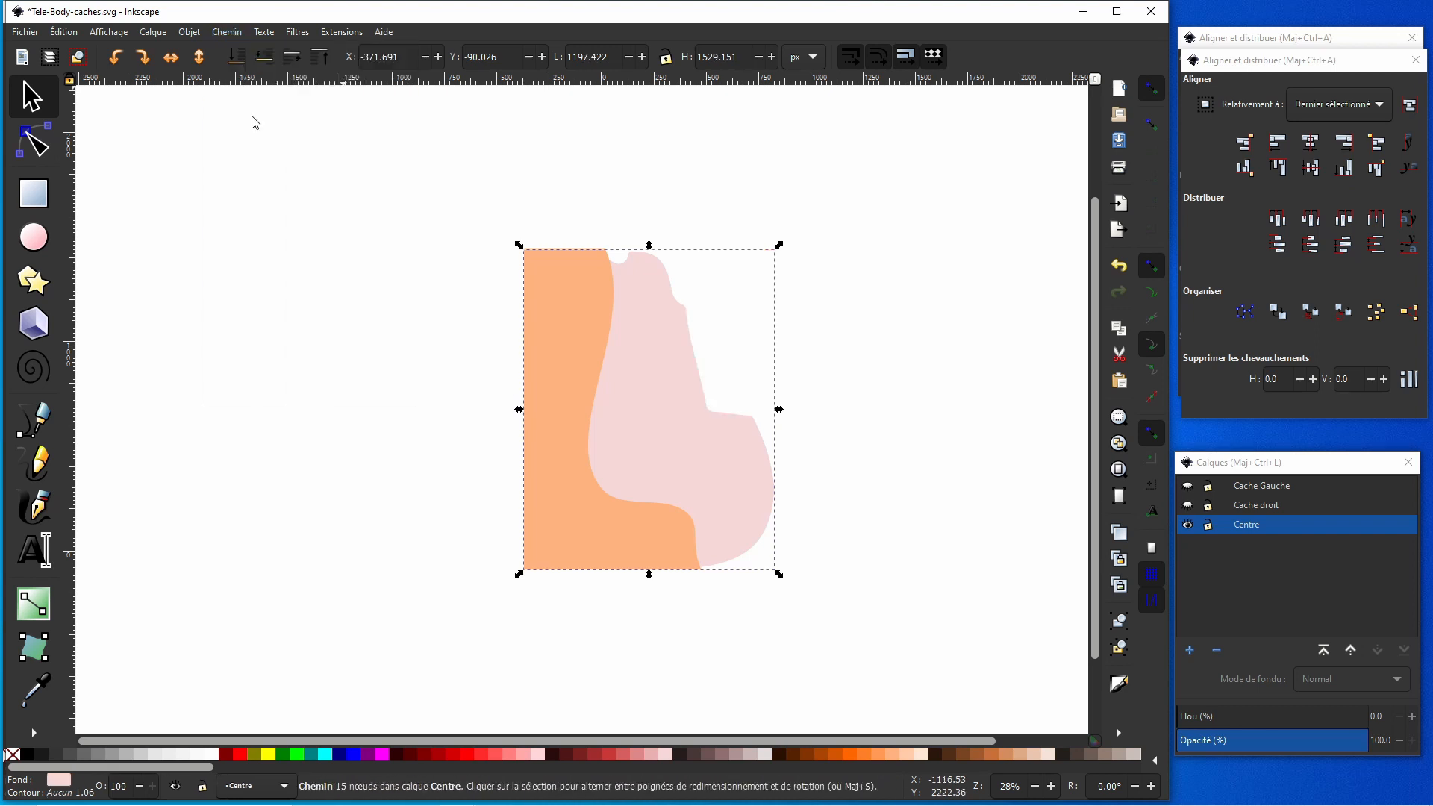
click(419, 288)
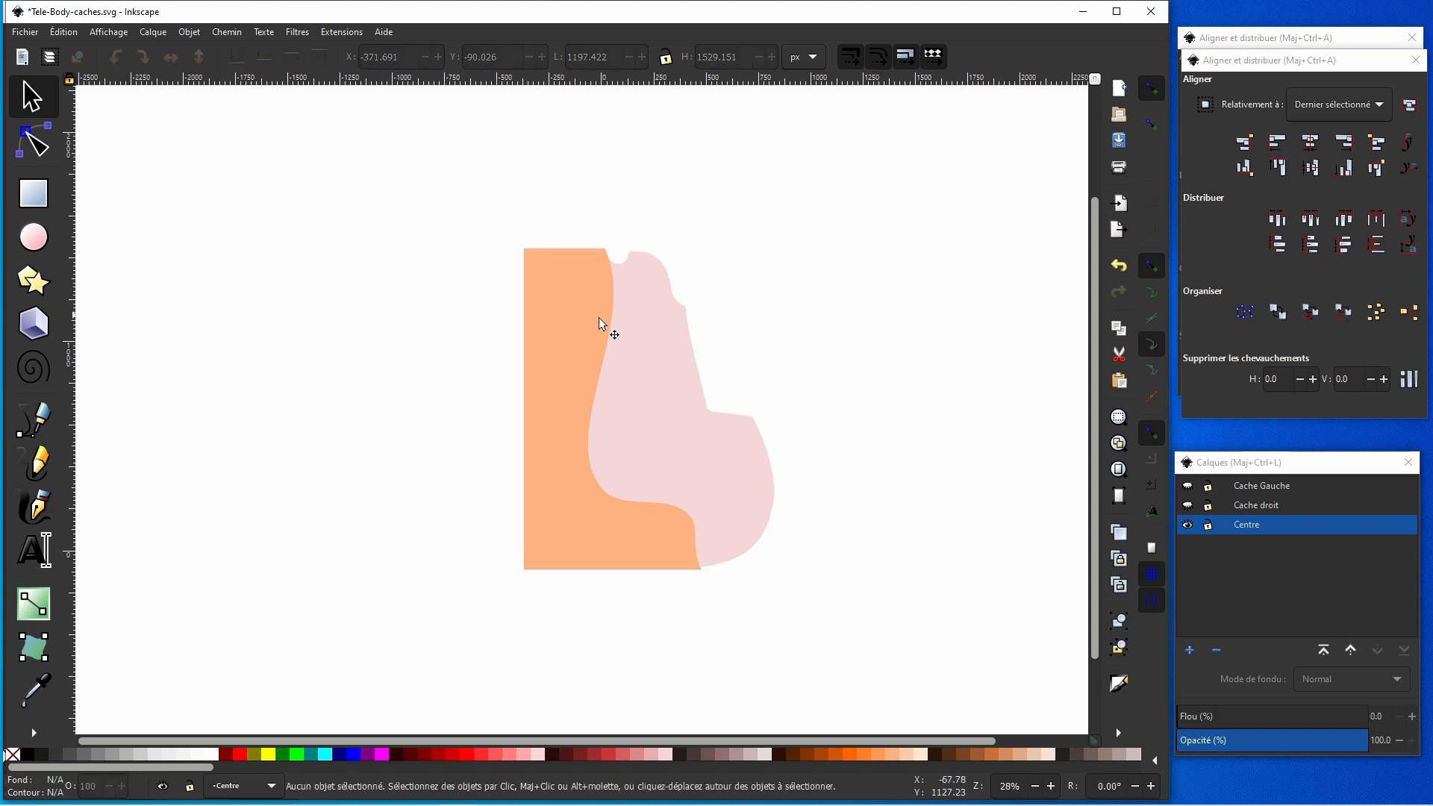
Cut the remaining left orange cover shape out of the pale pink body with Difference.
key(ctrl+a)
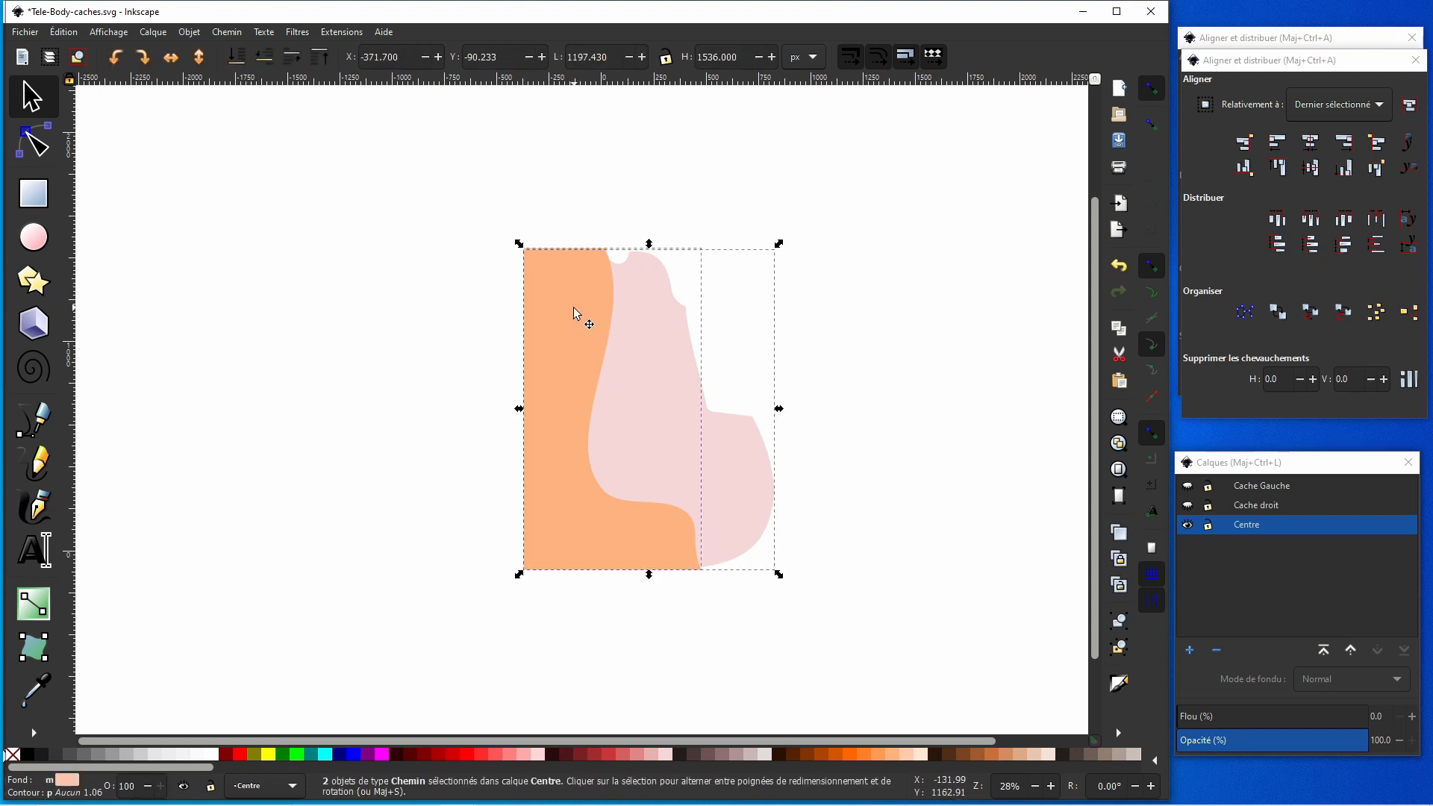
click(240, 35)
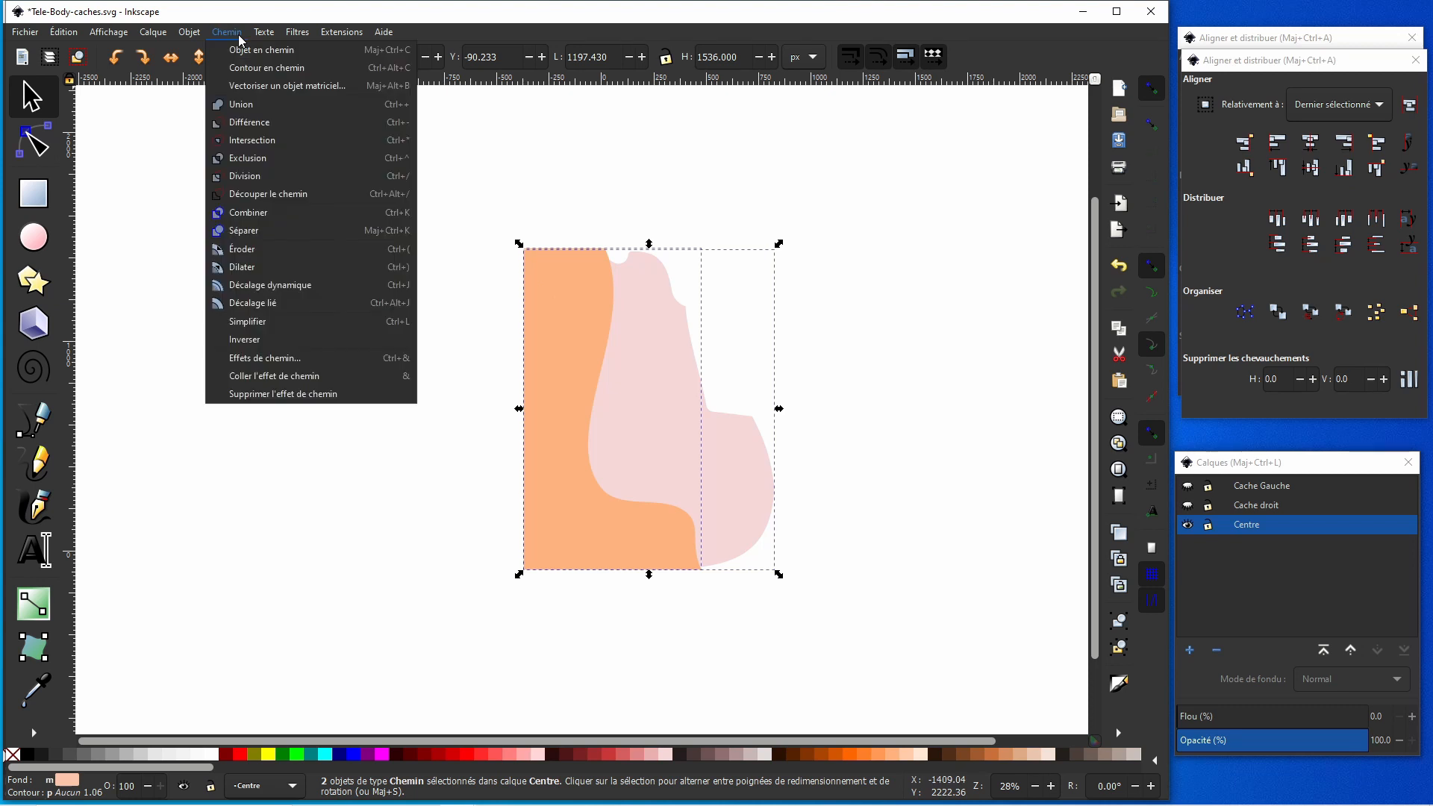
click(274, 127)
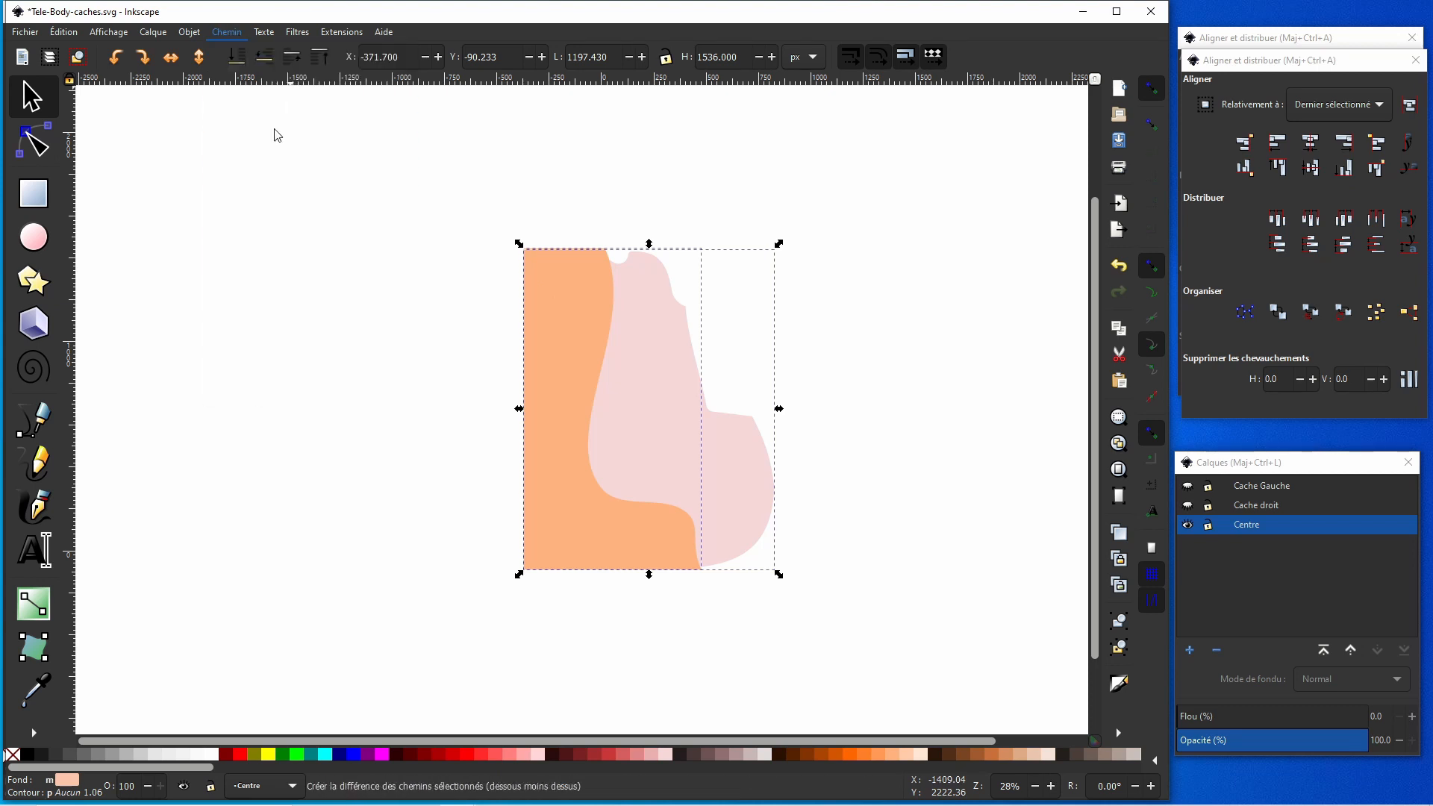
click(375, 244)
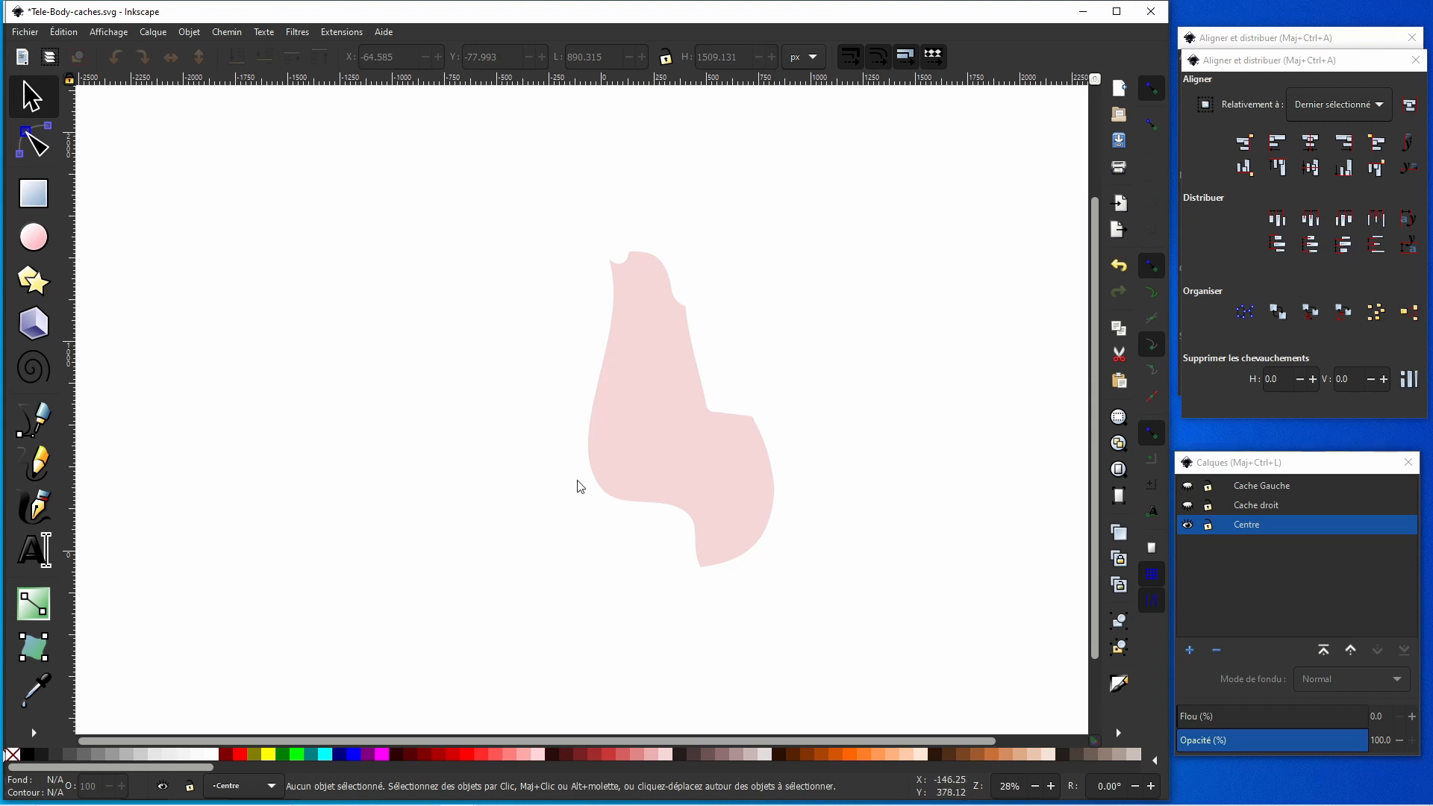
Hide the Centre layer, show Cache droit, and intersect its red cover shape with the orange guitar body.
click(1191, 527)
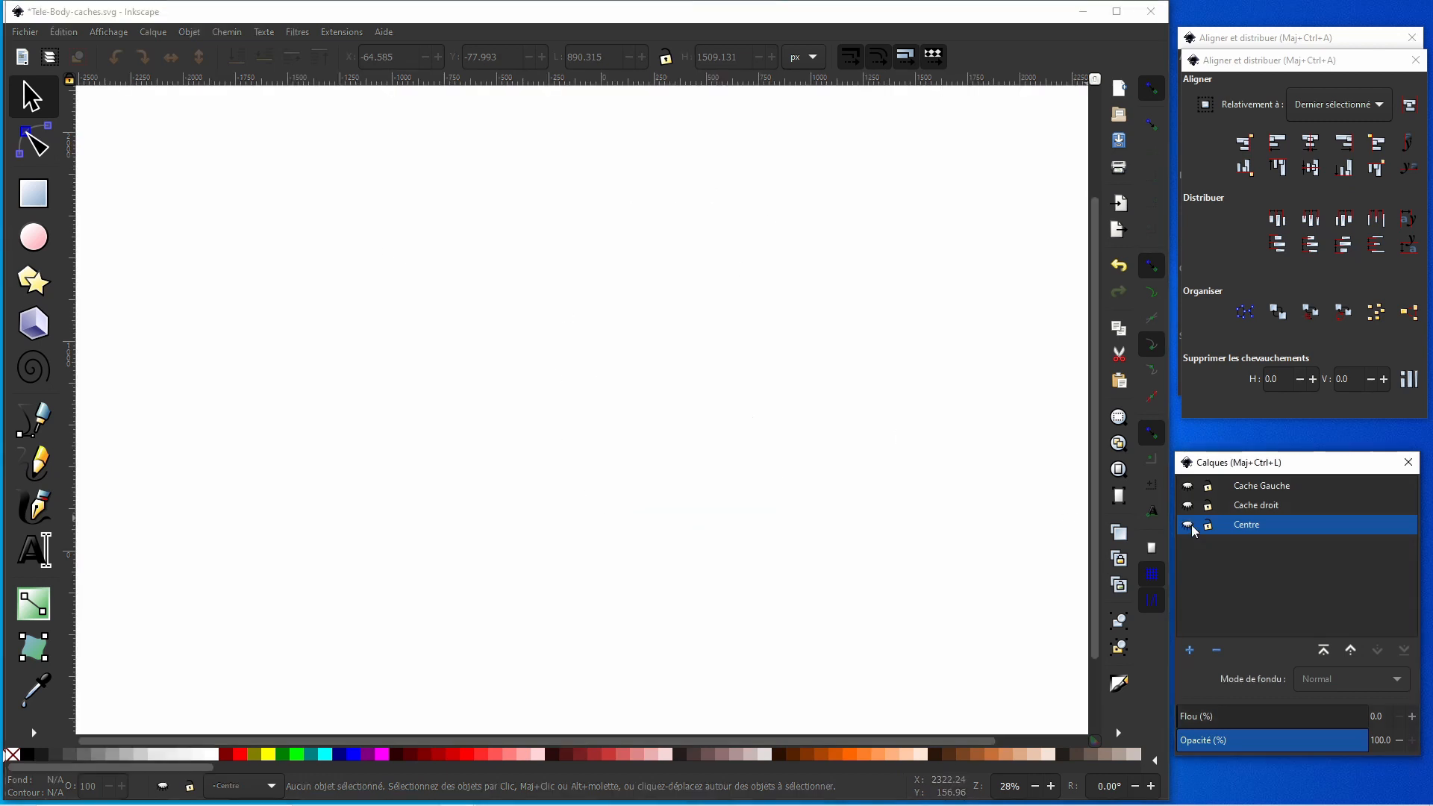
click(1191, 507)
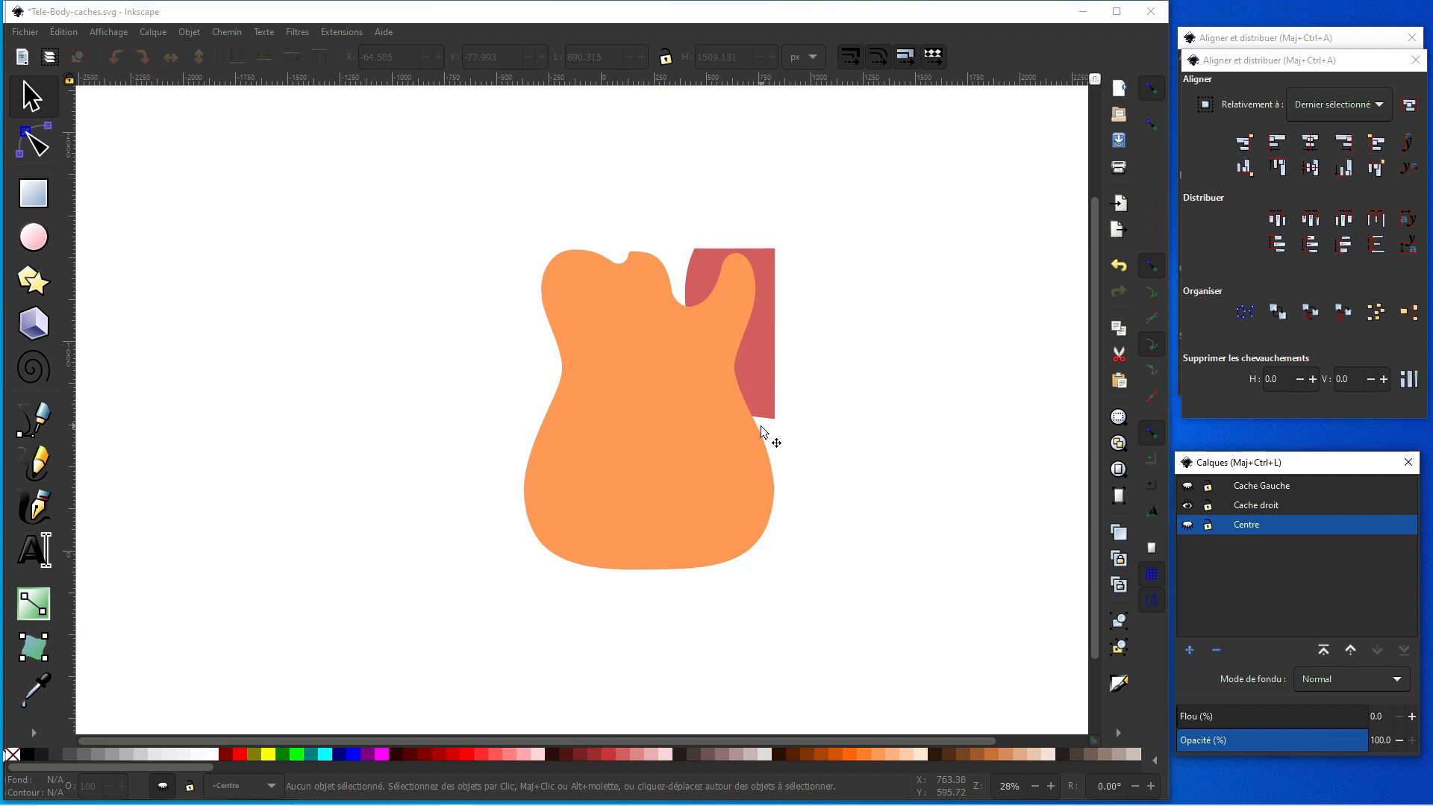
click(766, 376)
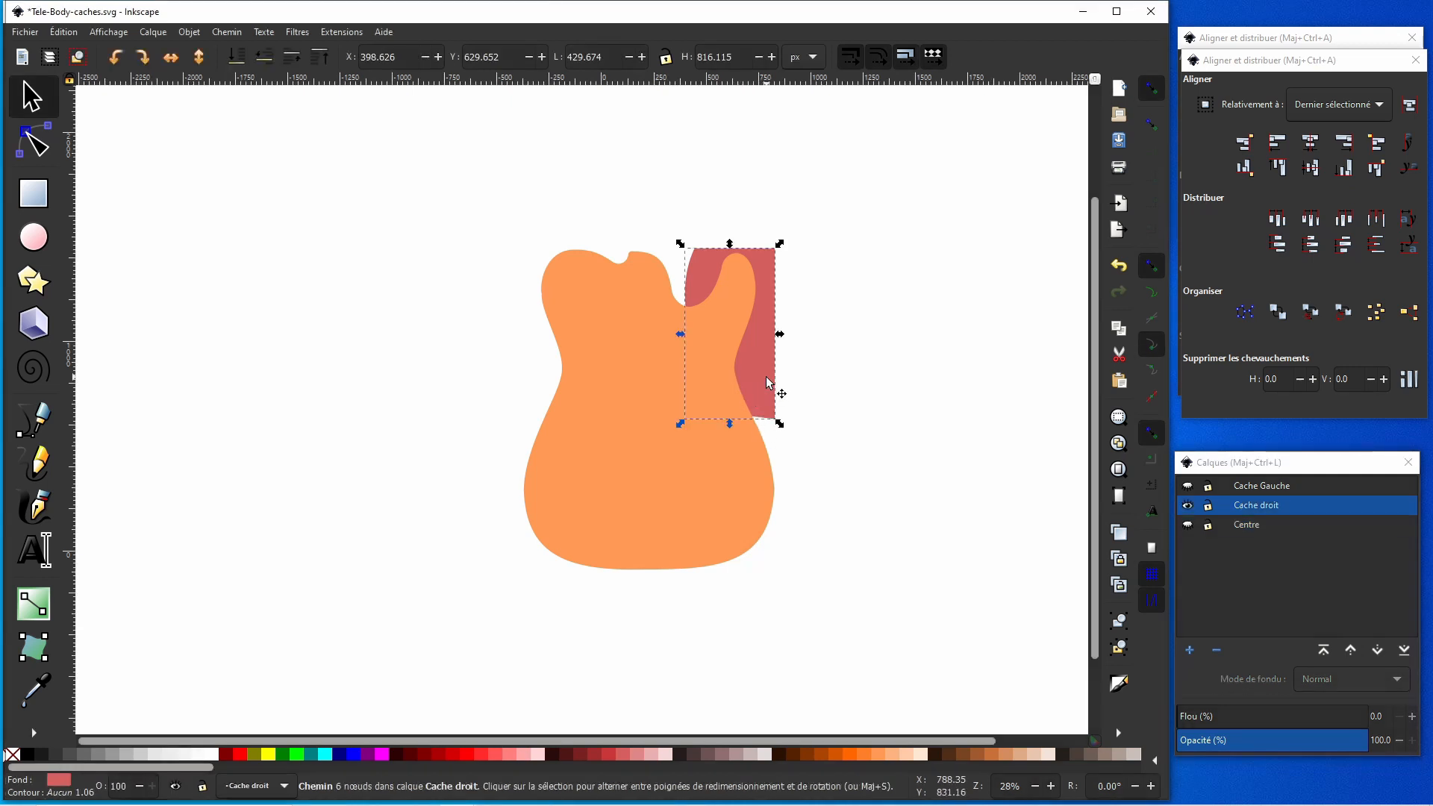
shift+click(749, 467)
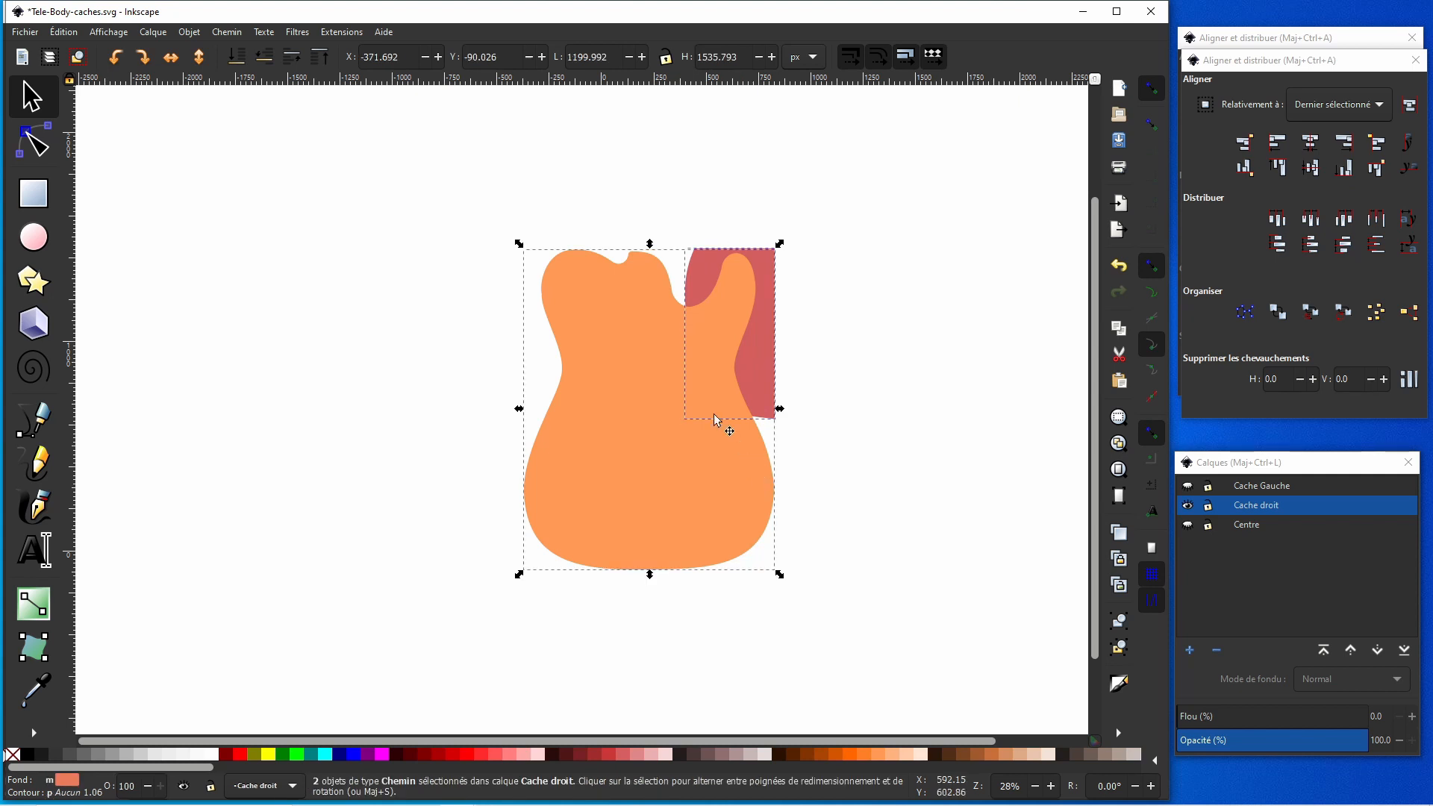
click(230, 33)
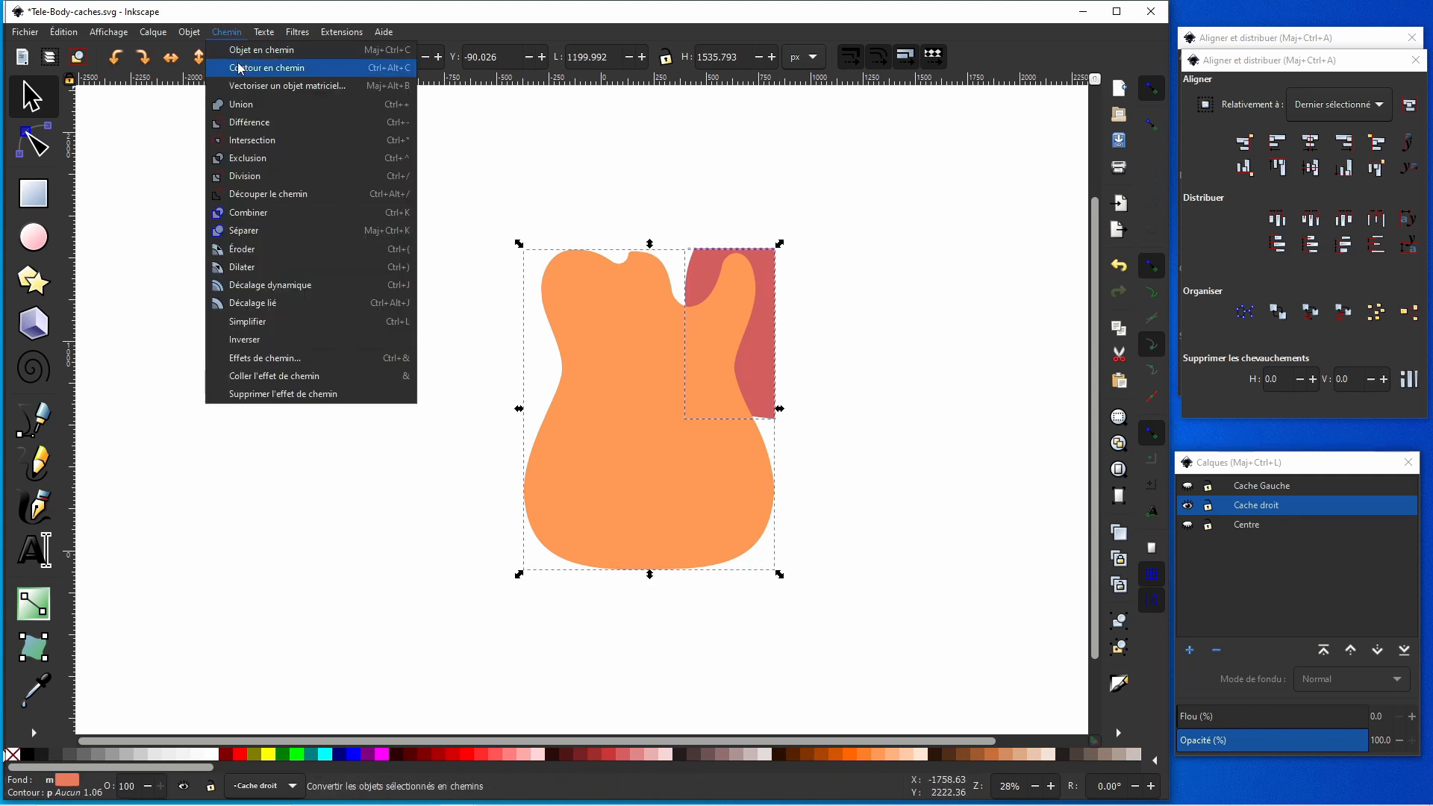
click(254, 140)
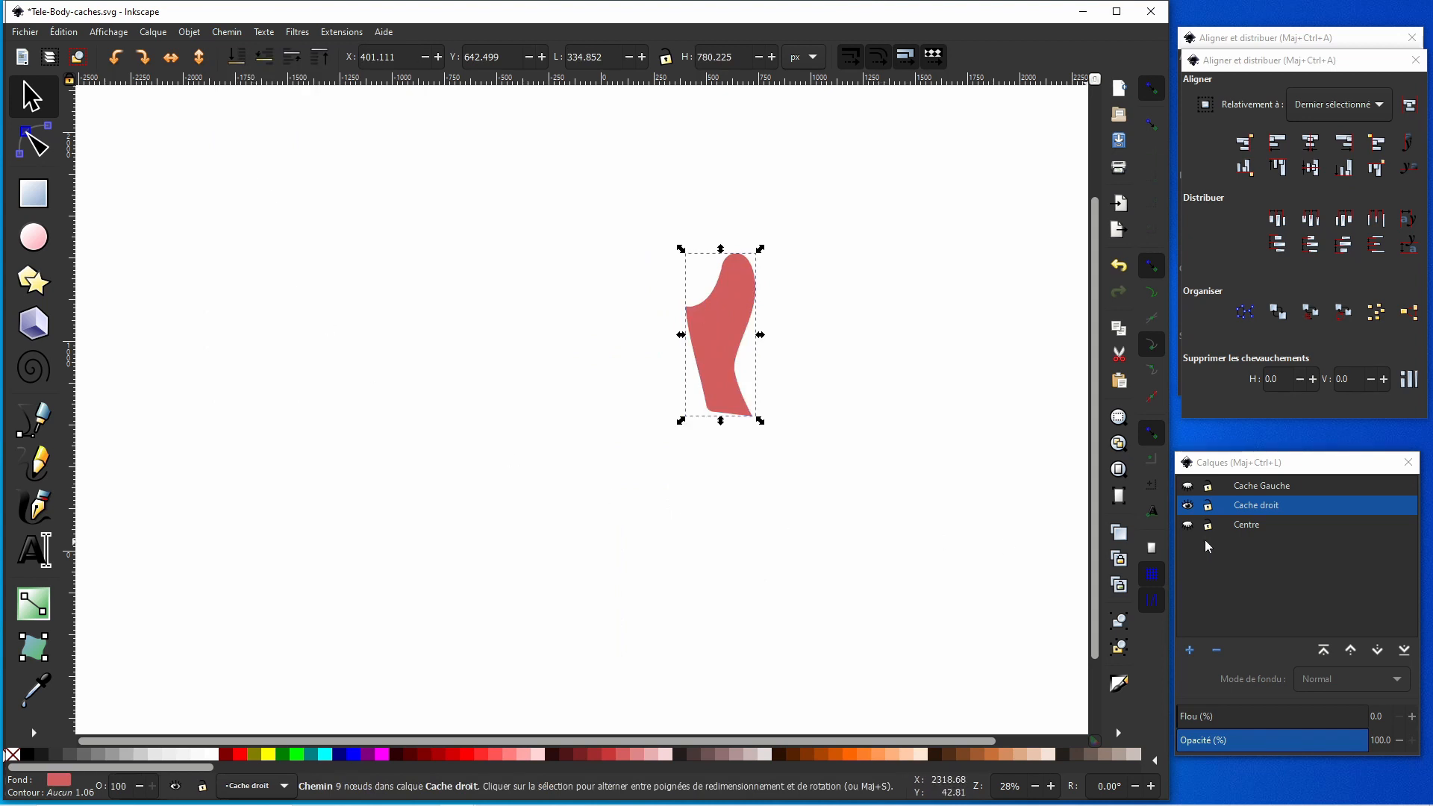
Hide the Cache droit layer, show Cache Gauche, and intersect its grey cover shape with the salmon body.
click(1188, 506)
click(1187, 486)
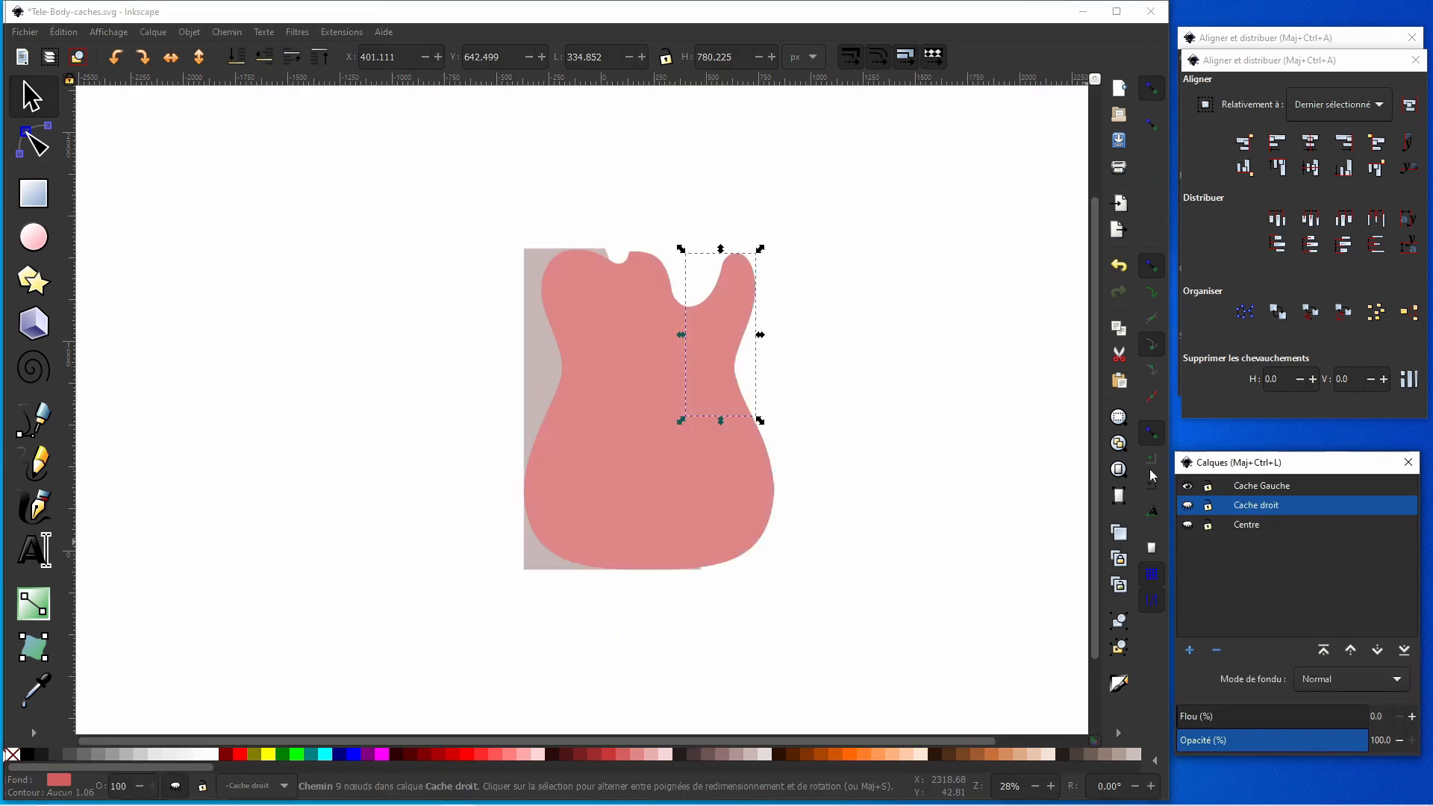
click(913, 480)
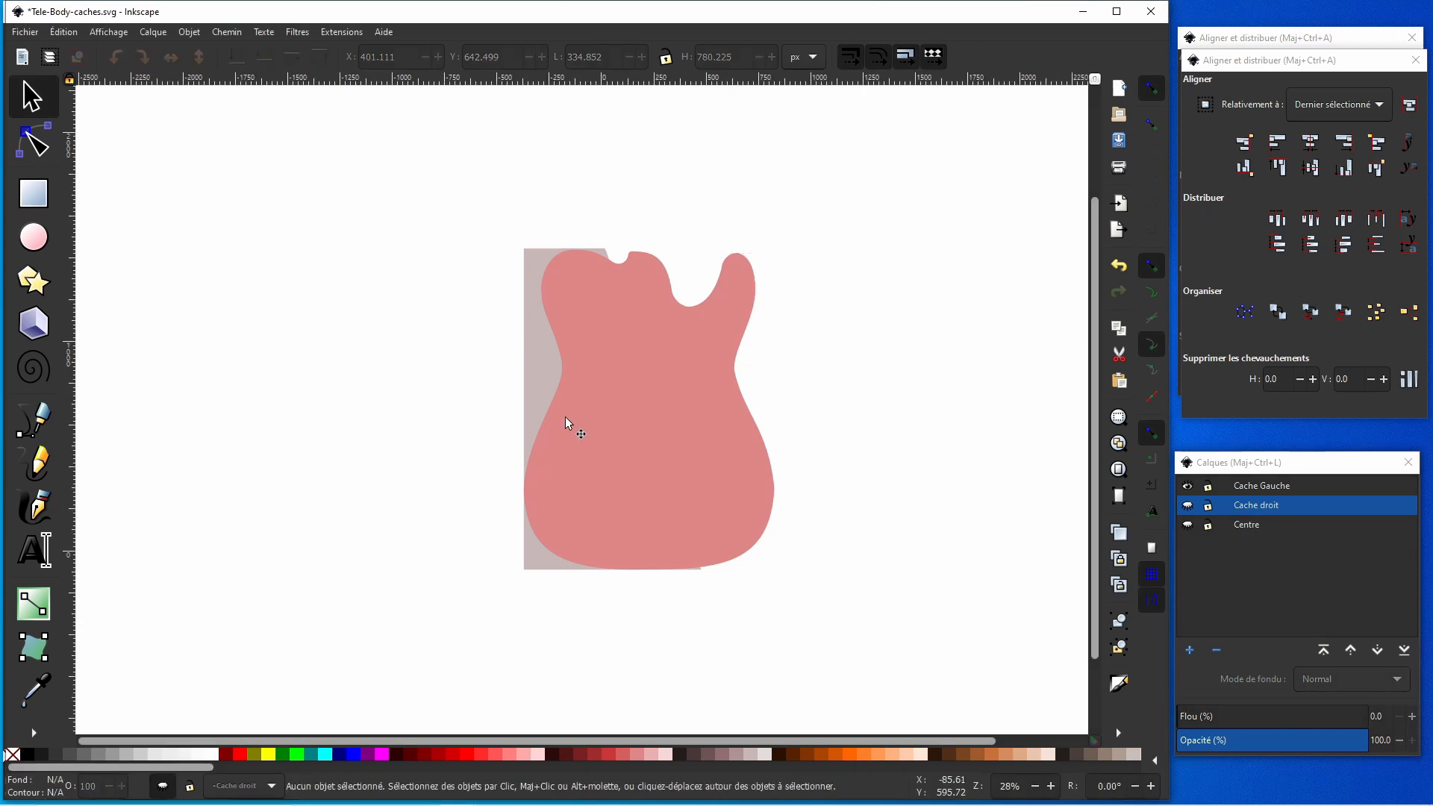
click(540, 379)
shift+click(736, 445)
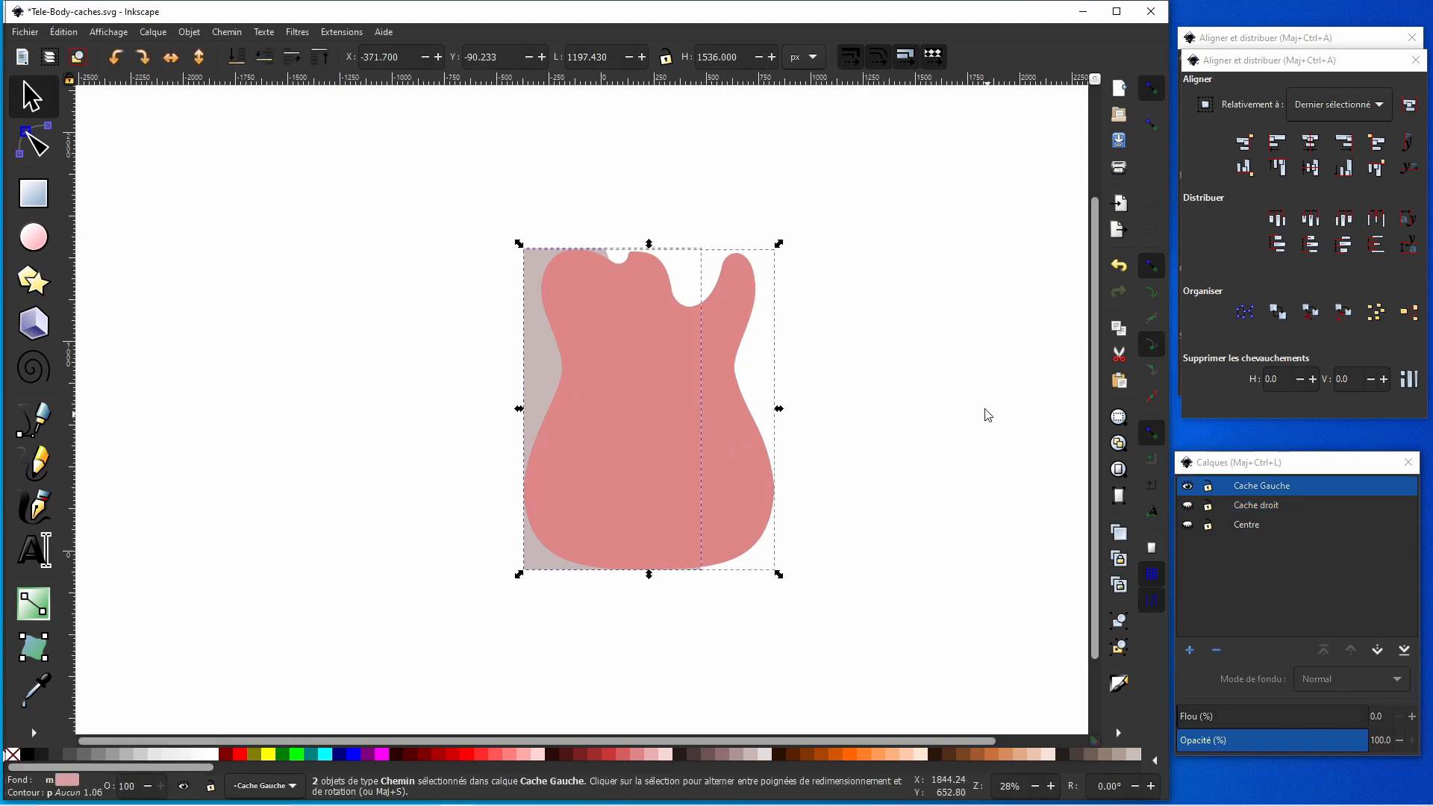
click(226, 32)
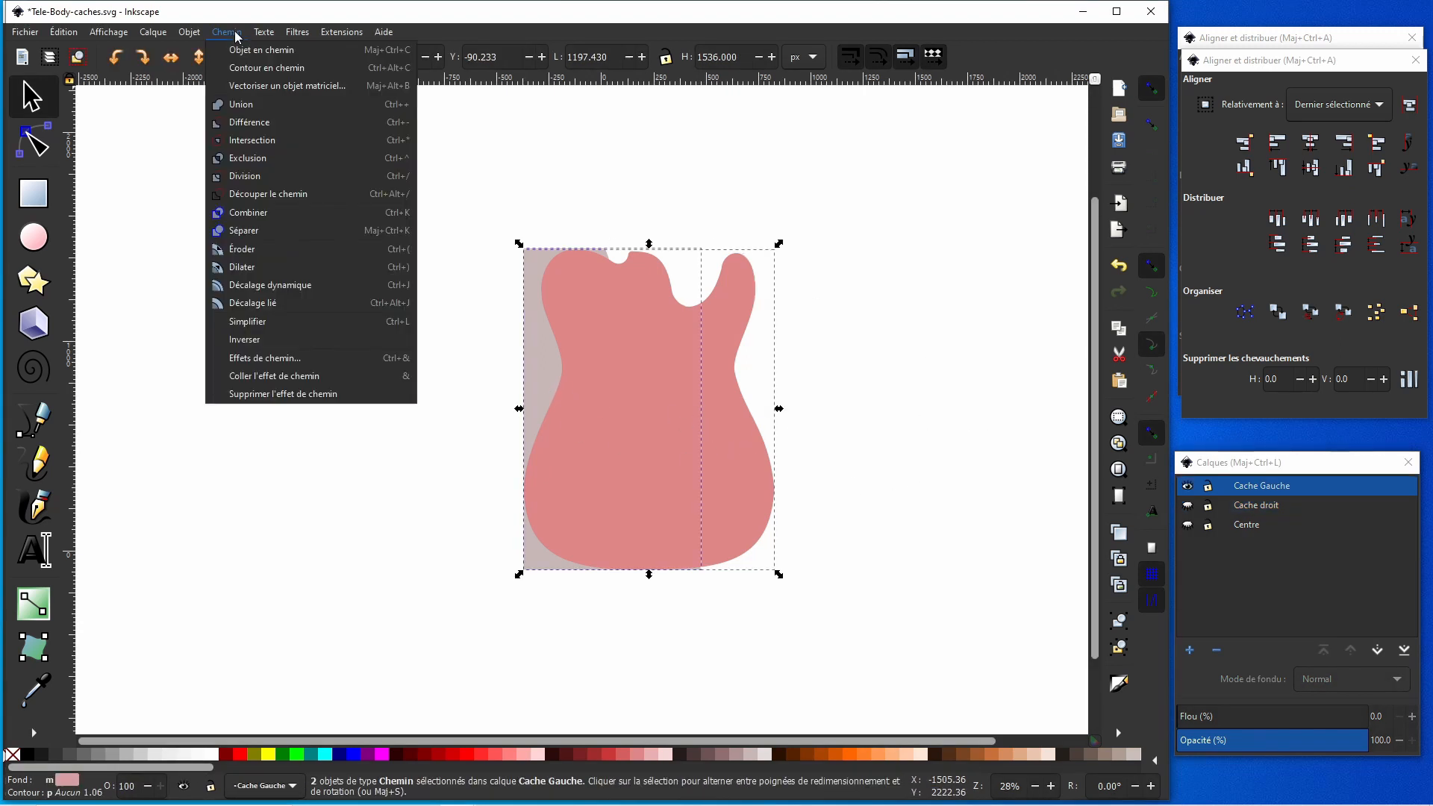
click(261, 138)
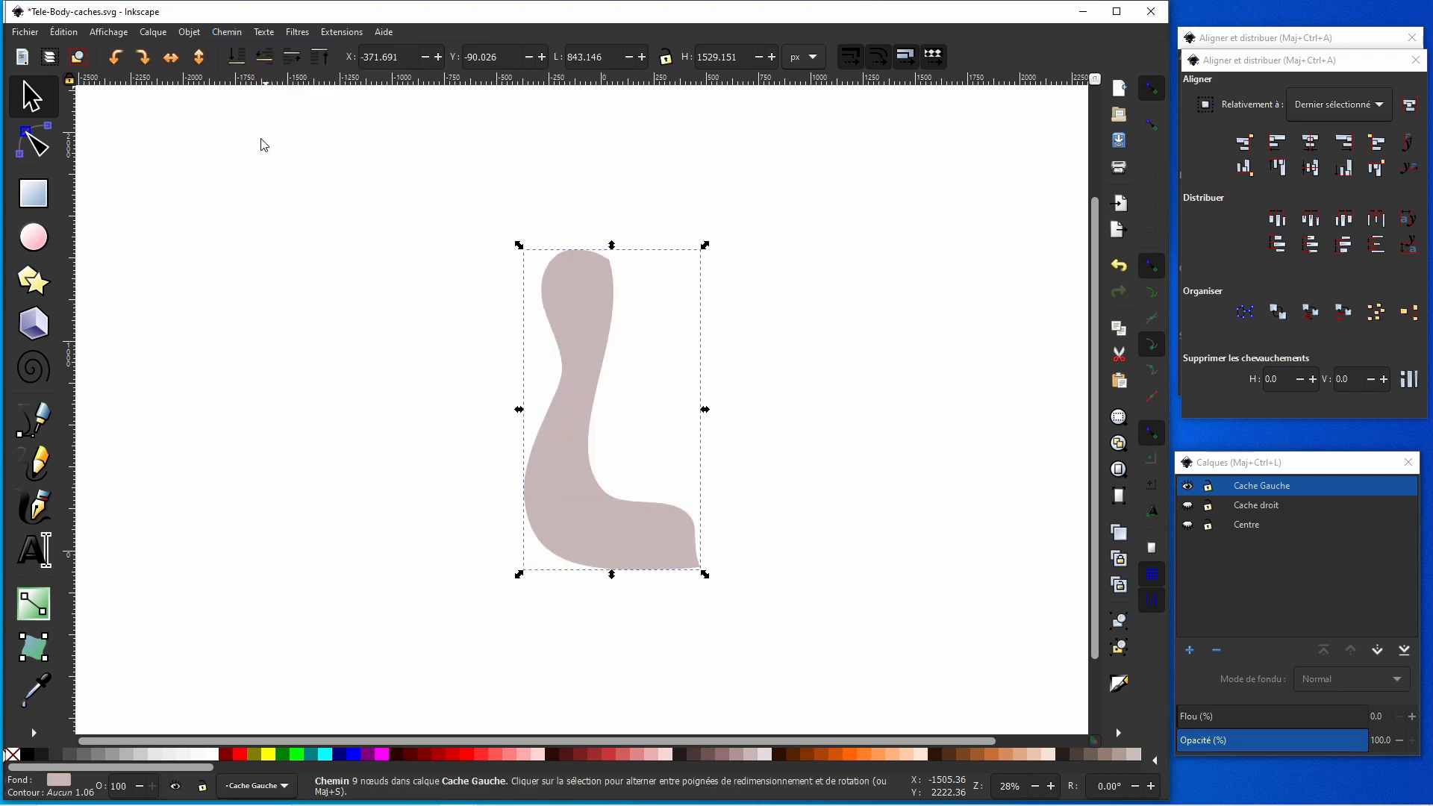
key(Escape)
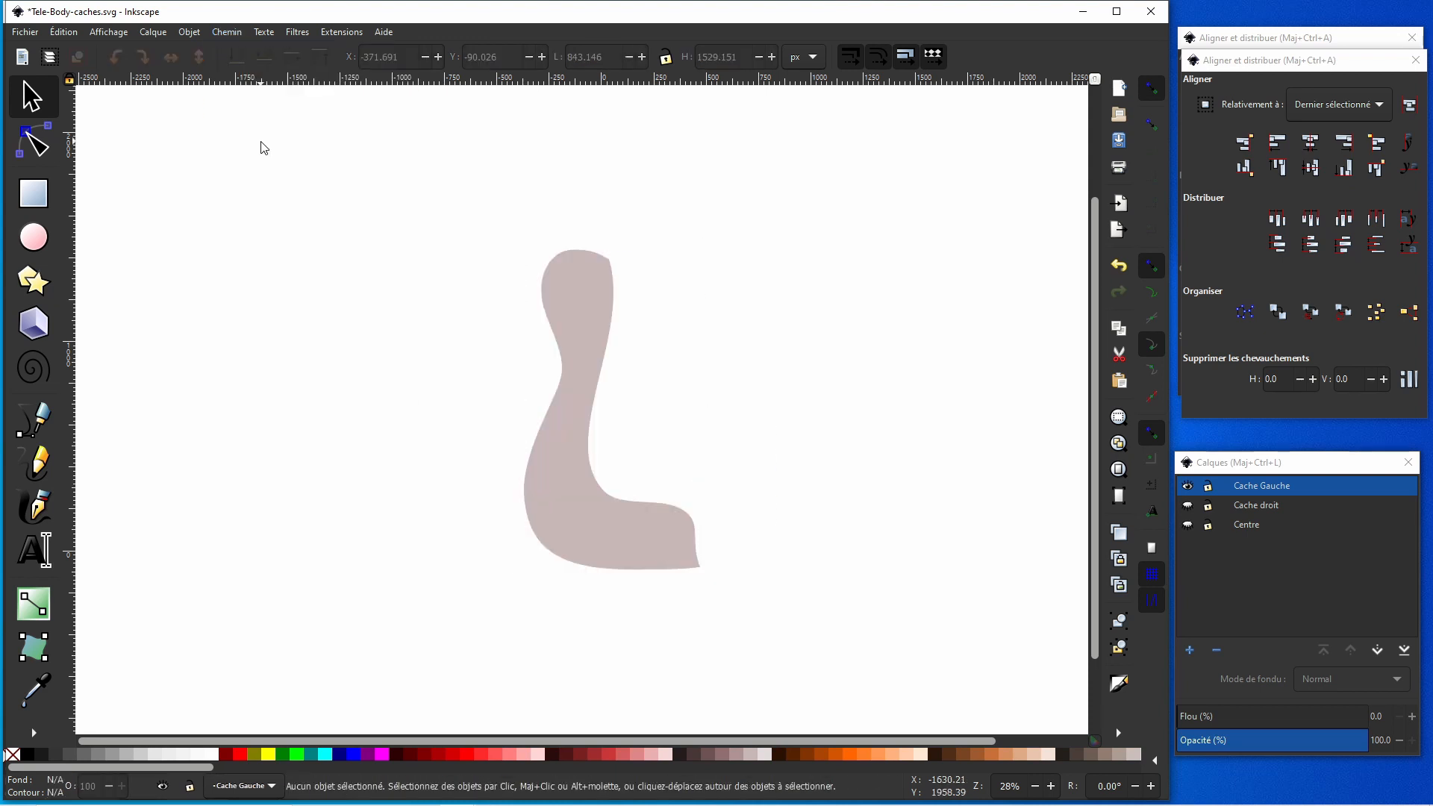
Show the Cache droit and Centre layers again and fill the pale pink centre piece with blue.
click(1188, 506)
click(1188, 525)
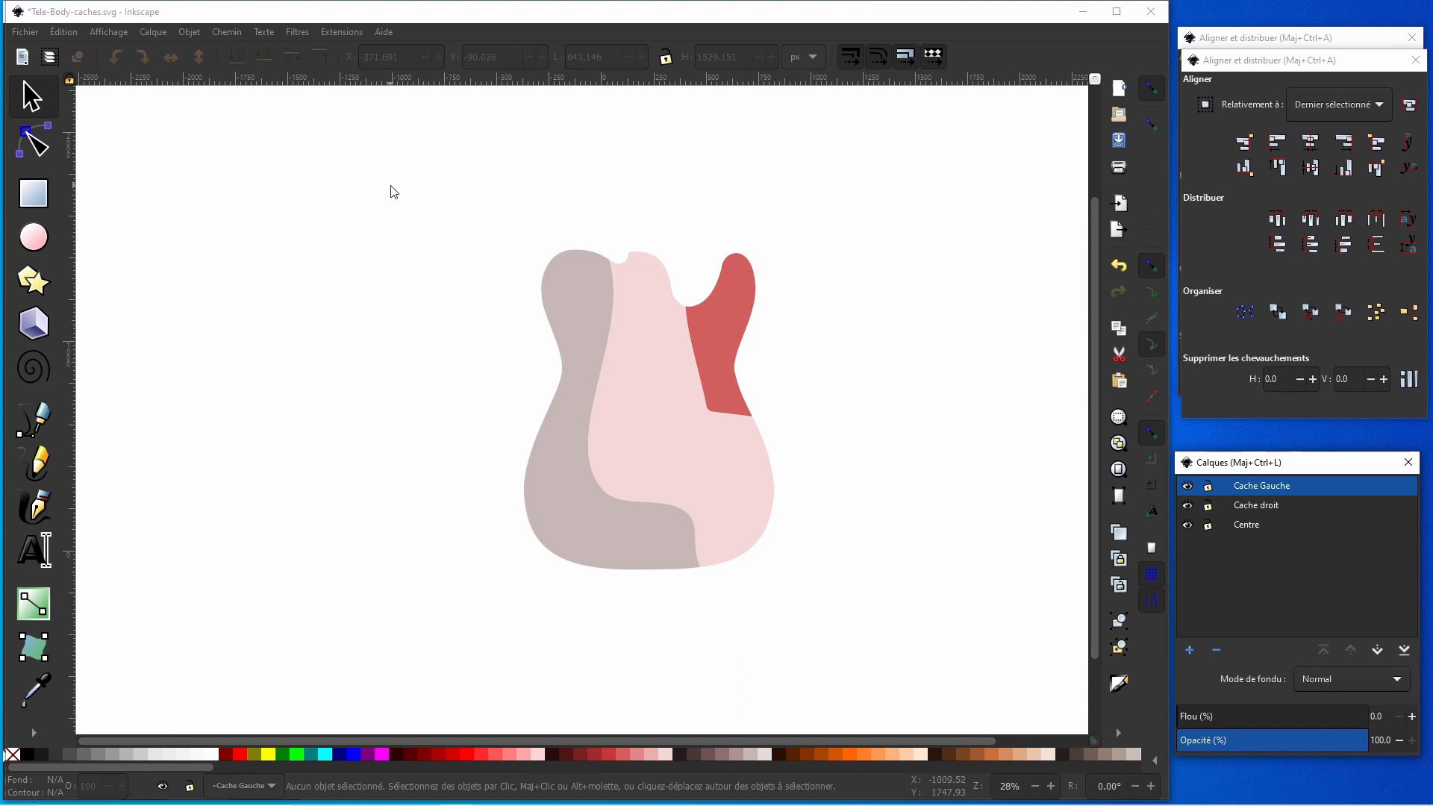
click(761, 491)
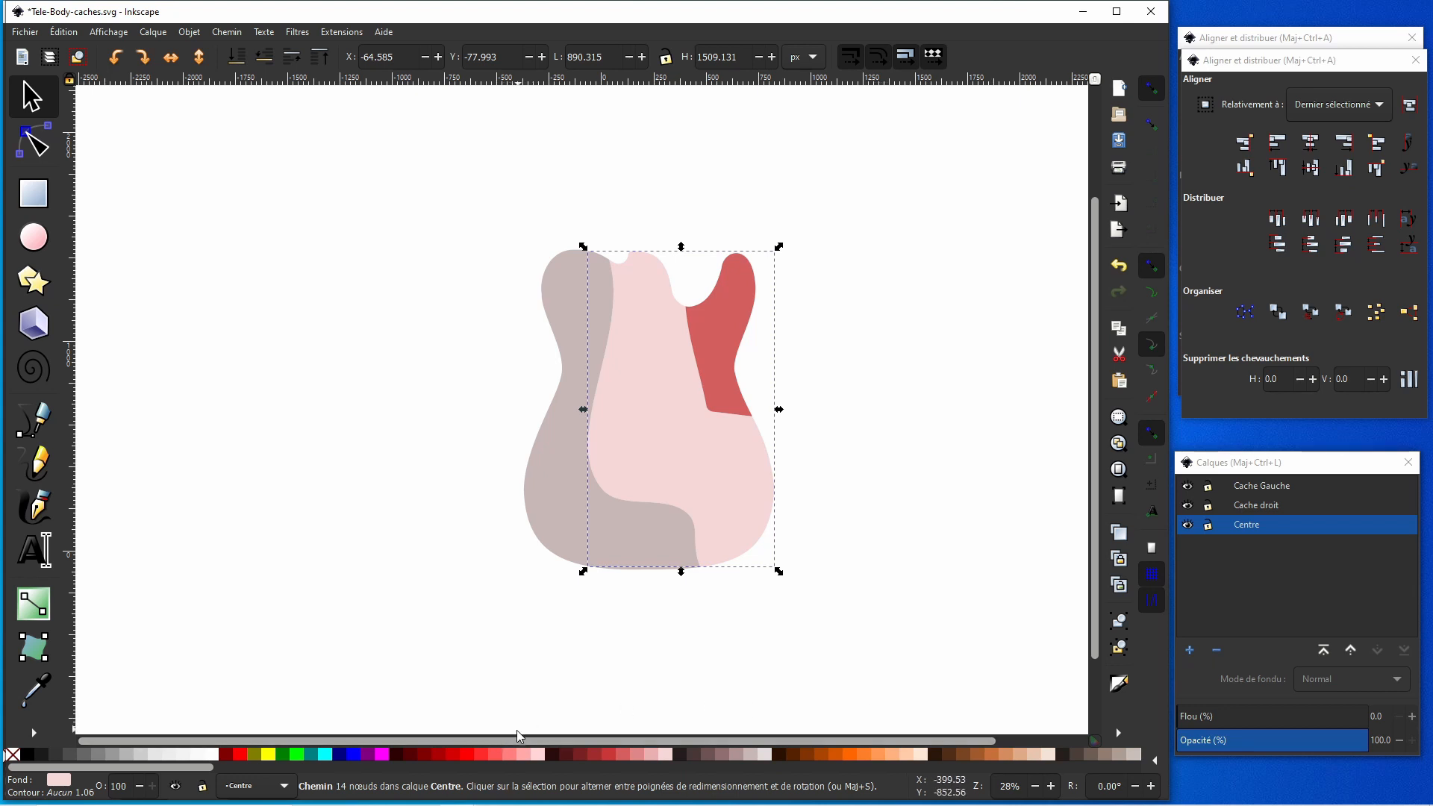
click(353, 754)
click(801, 631)
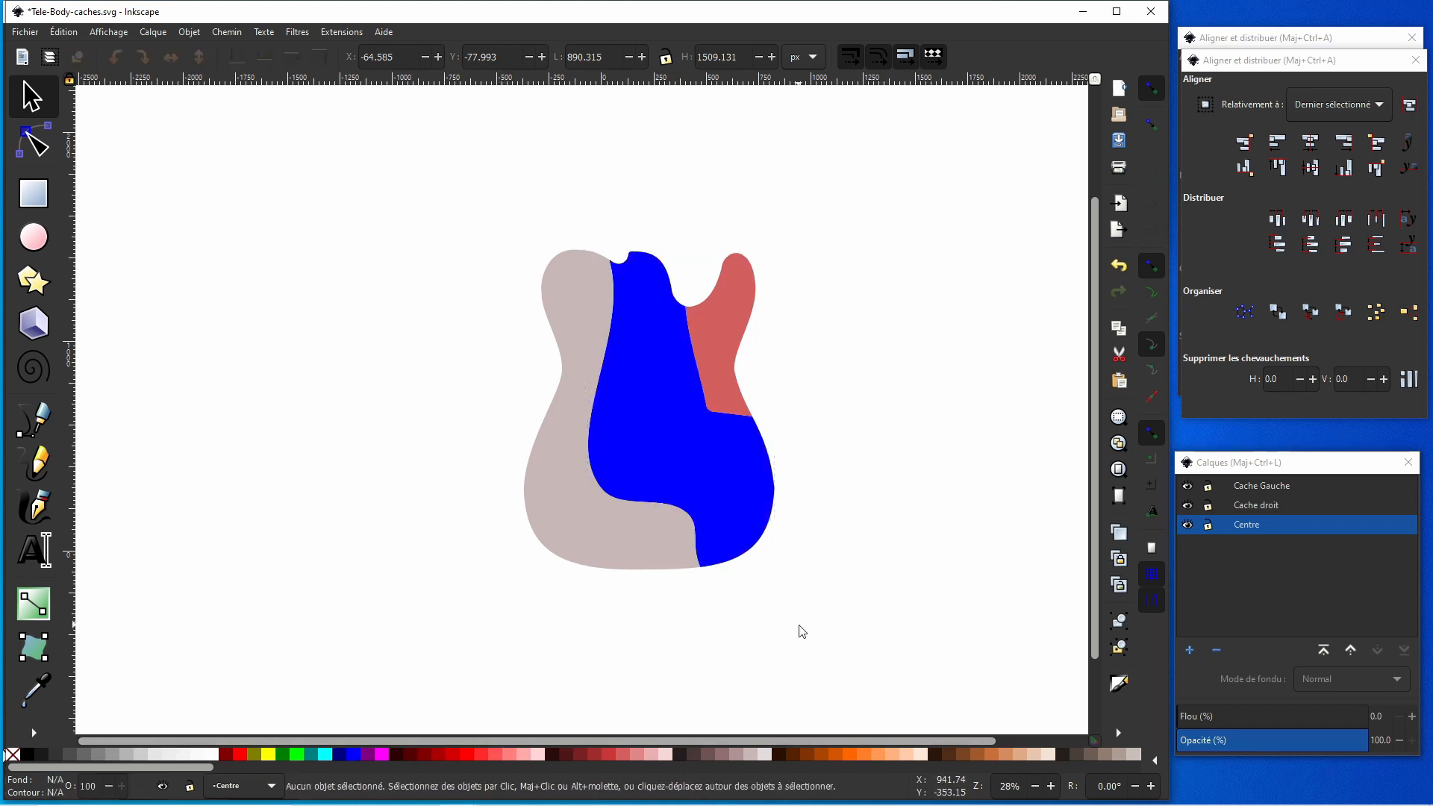
Copy all three body pieces and switch to the Tele-Body-top.svg document.
drag(447, 179, 827, 628)
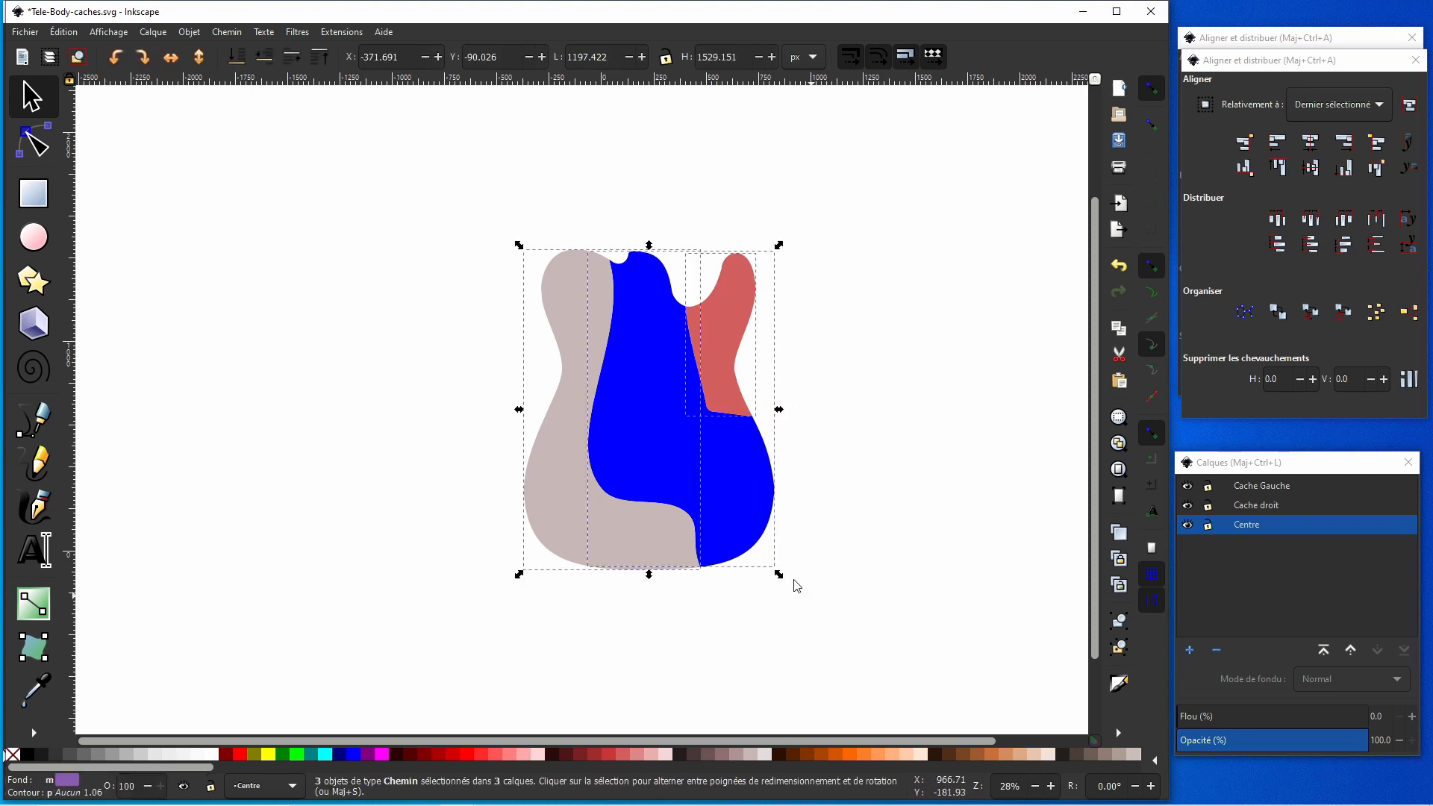
right_click(762, 549)
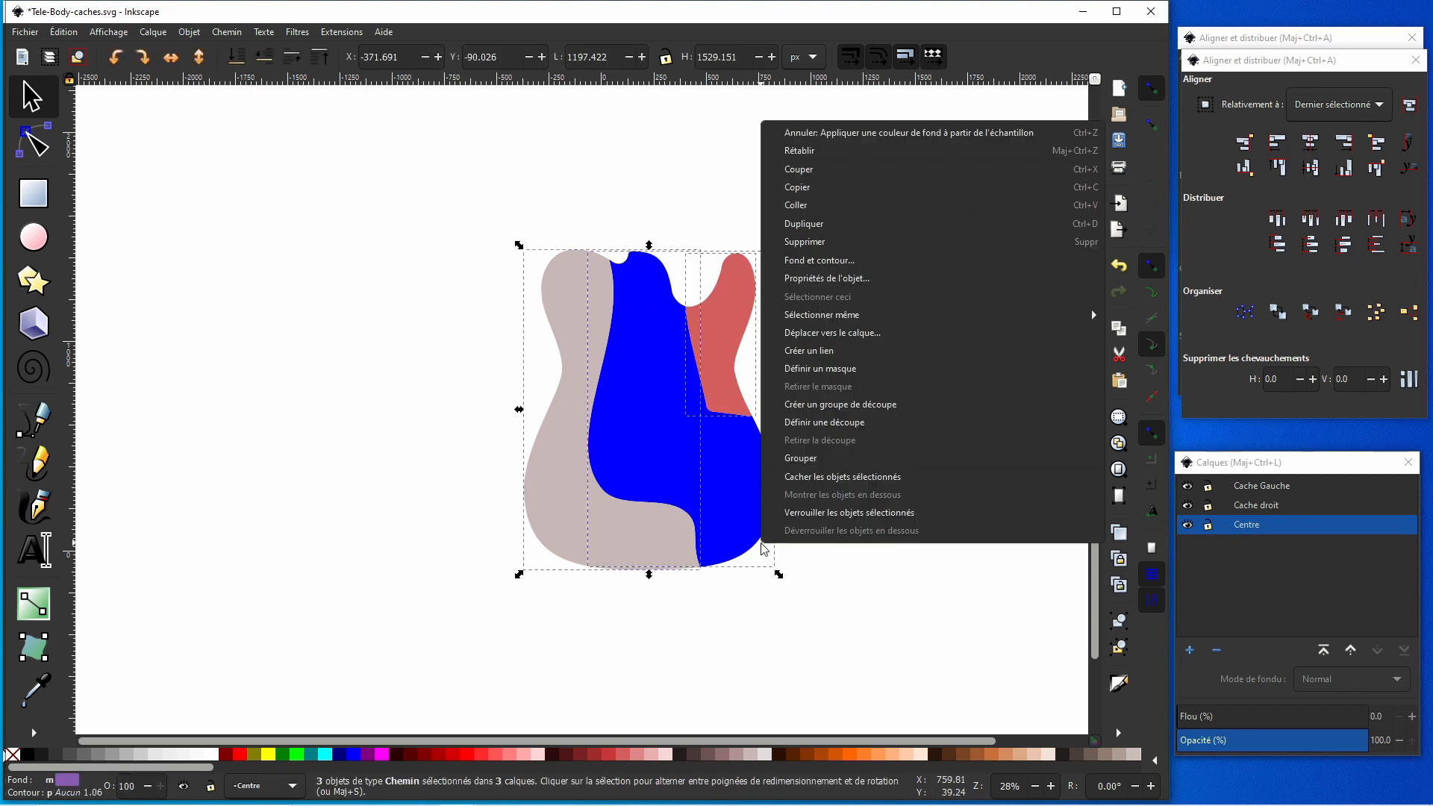
click(824, 200)
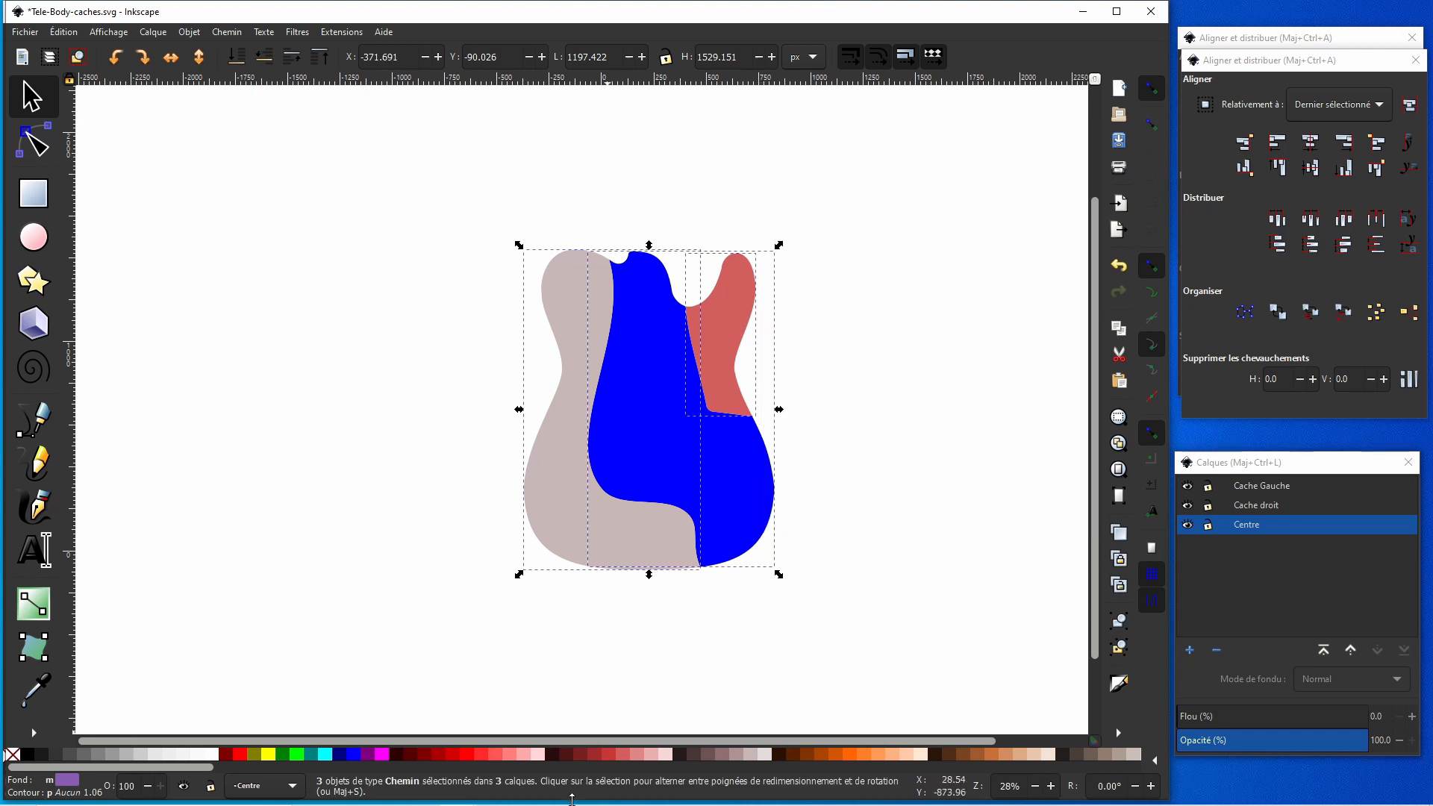
mouse_move(572, 804)
mouse_move(464, 793)
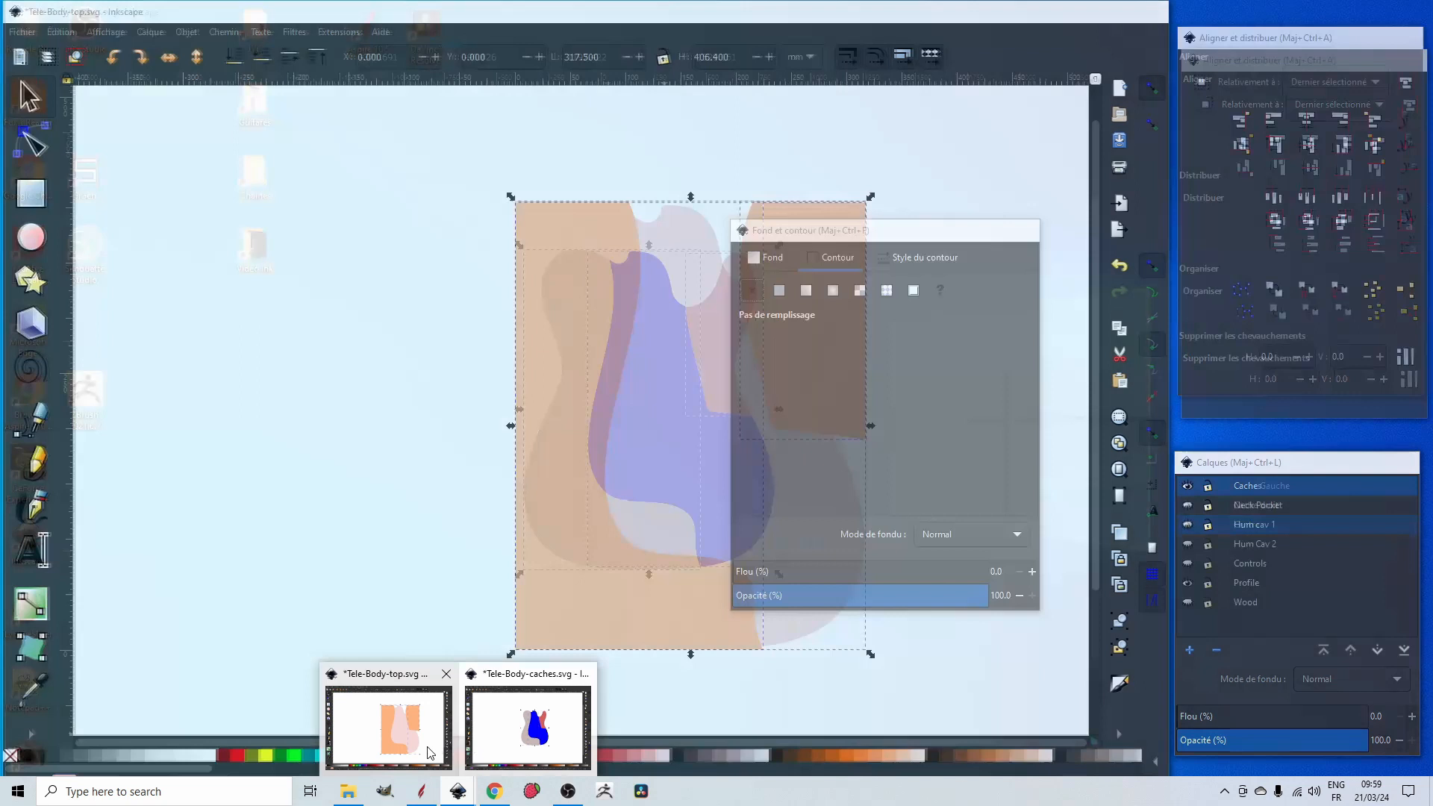
click(426, 747)
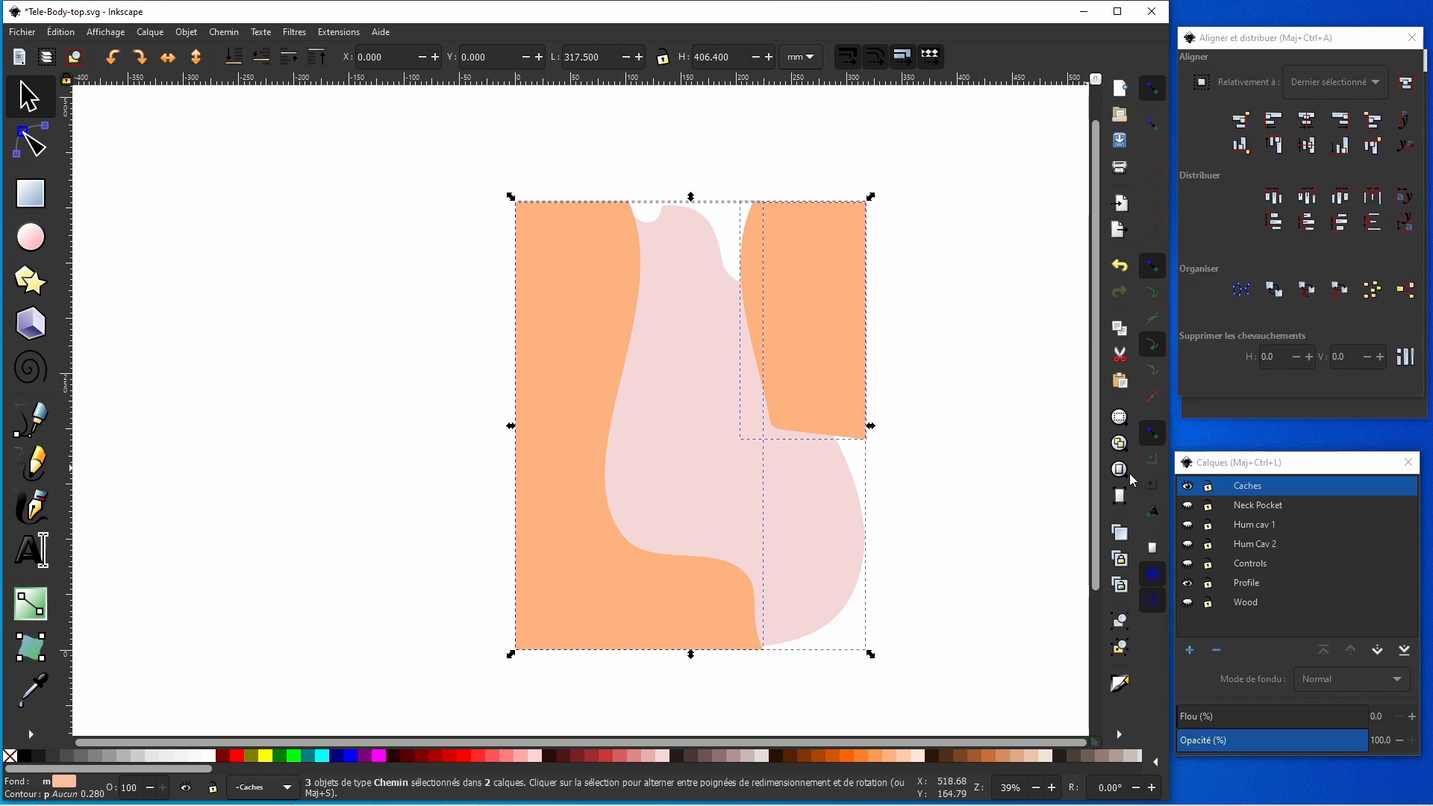
Delete the Caches layer with its orange cover shapes and add a new layer named Caches above Neck Pocket.
click(1245, 488)
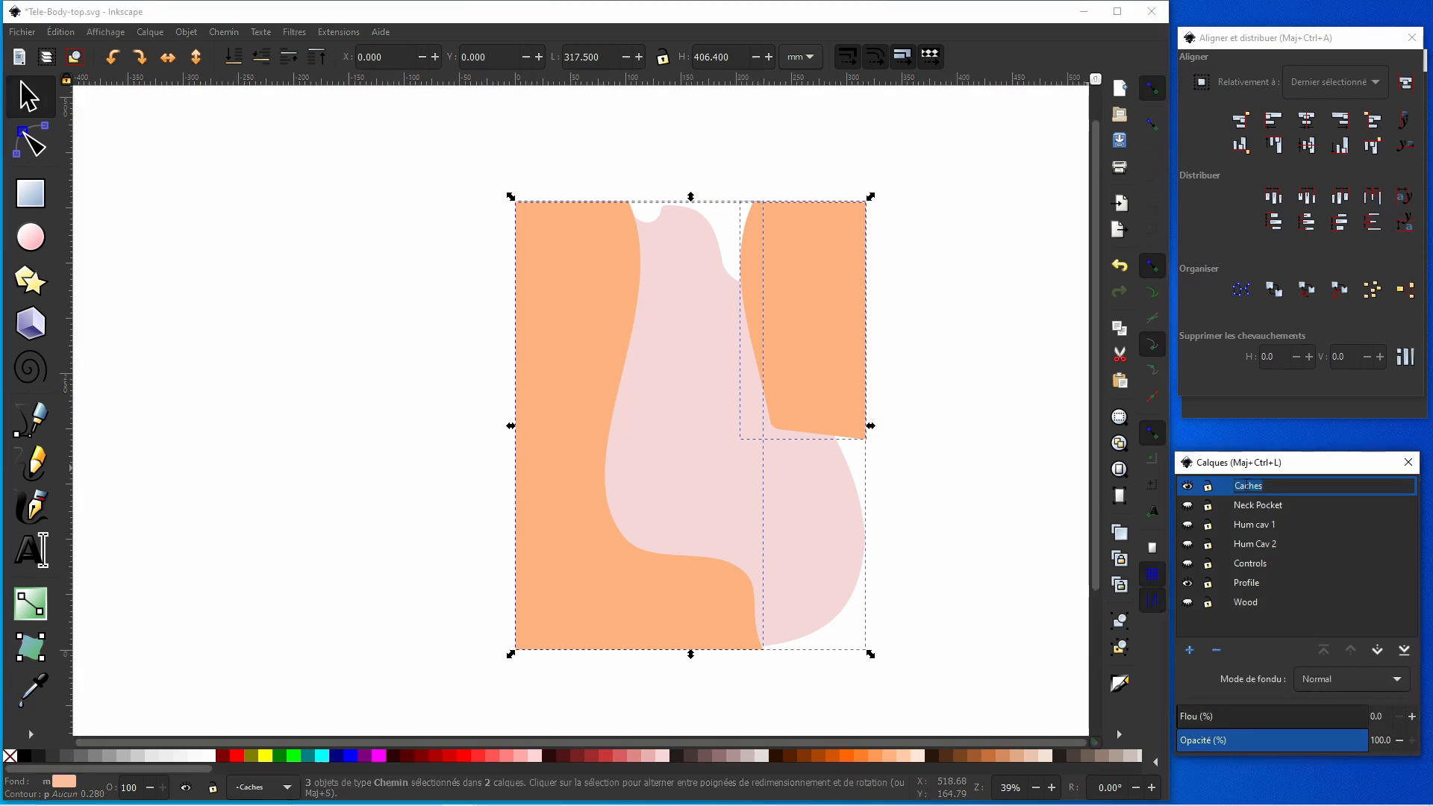
key(Return)
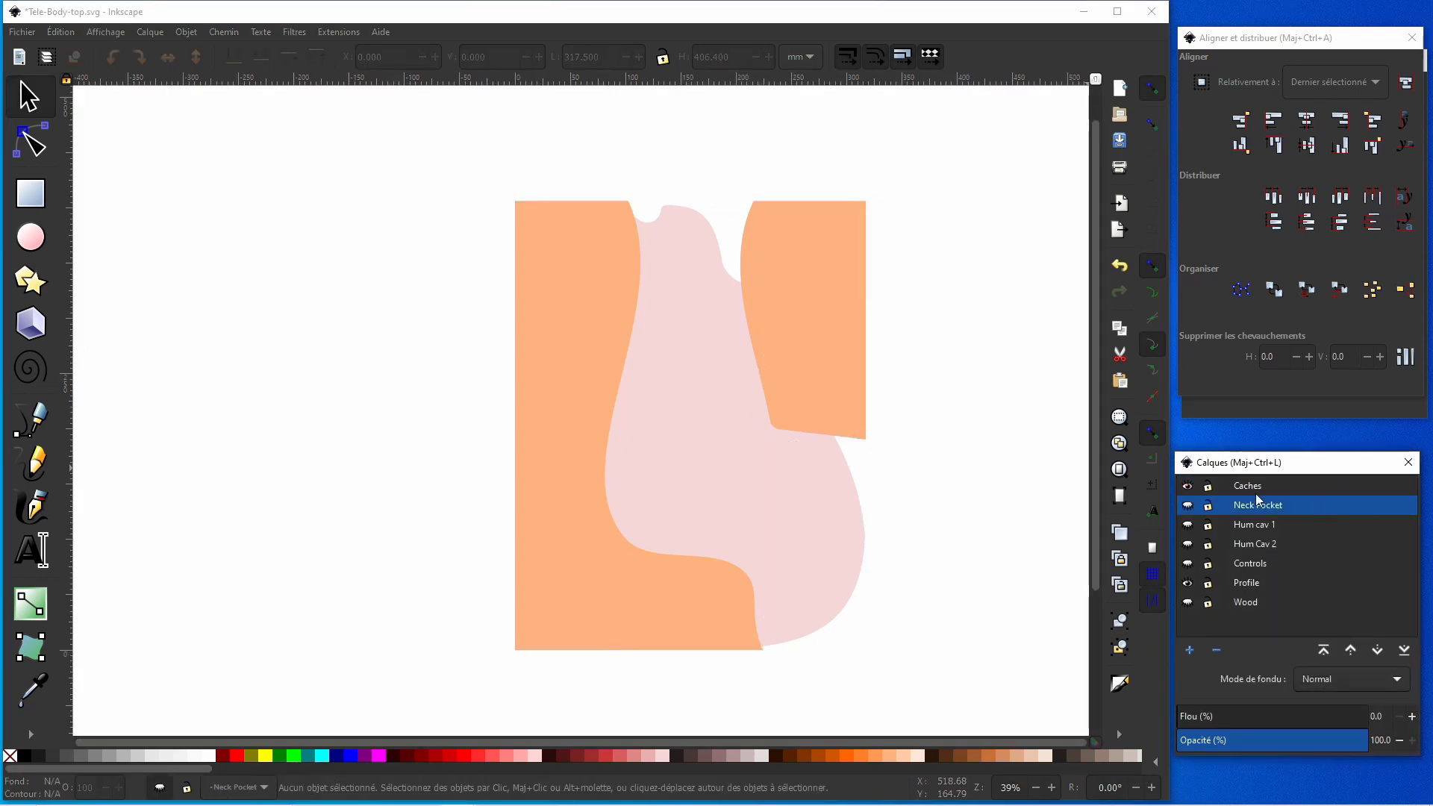
click(1218, 650)
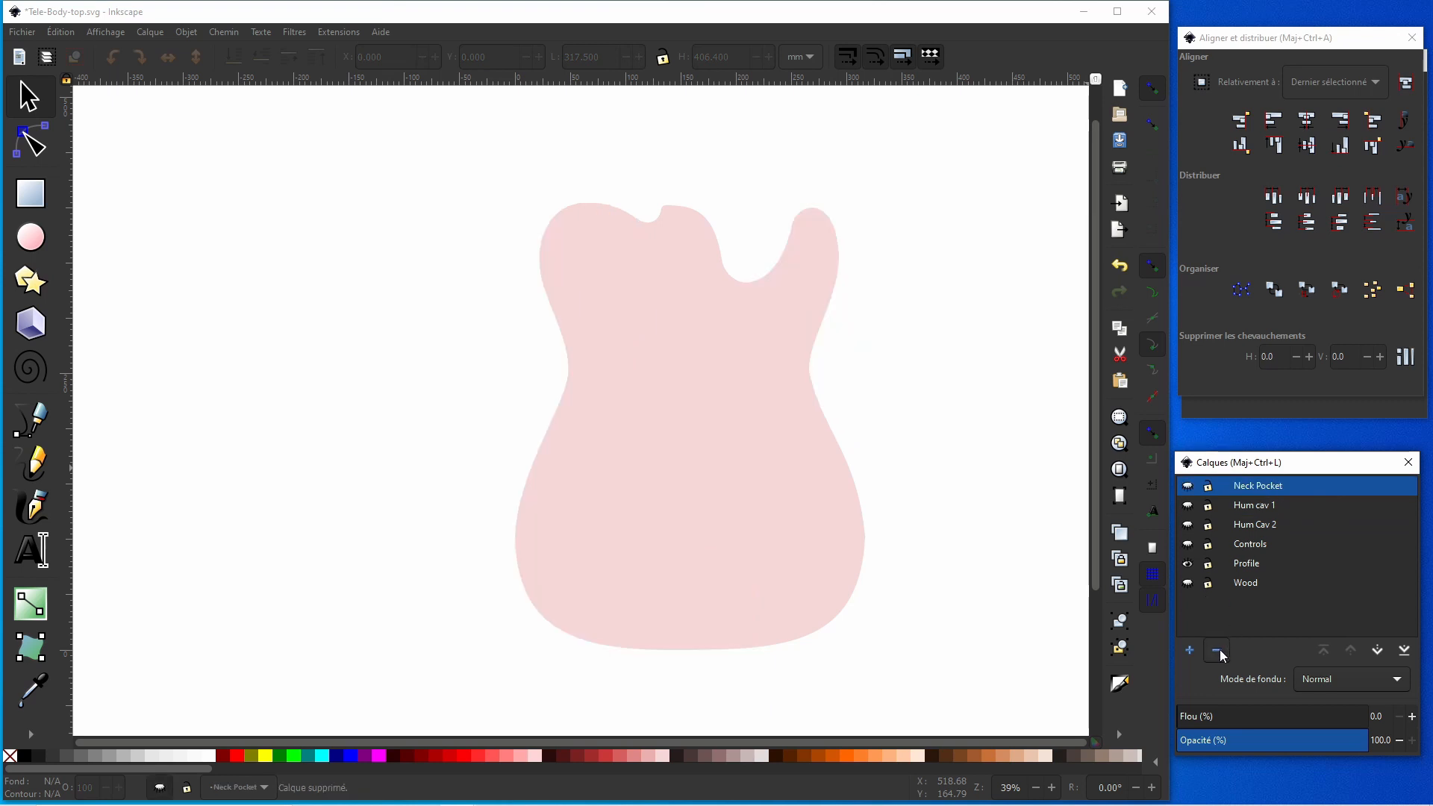
key(ctrl+shift+n)
text(Caches)
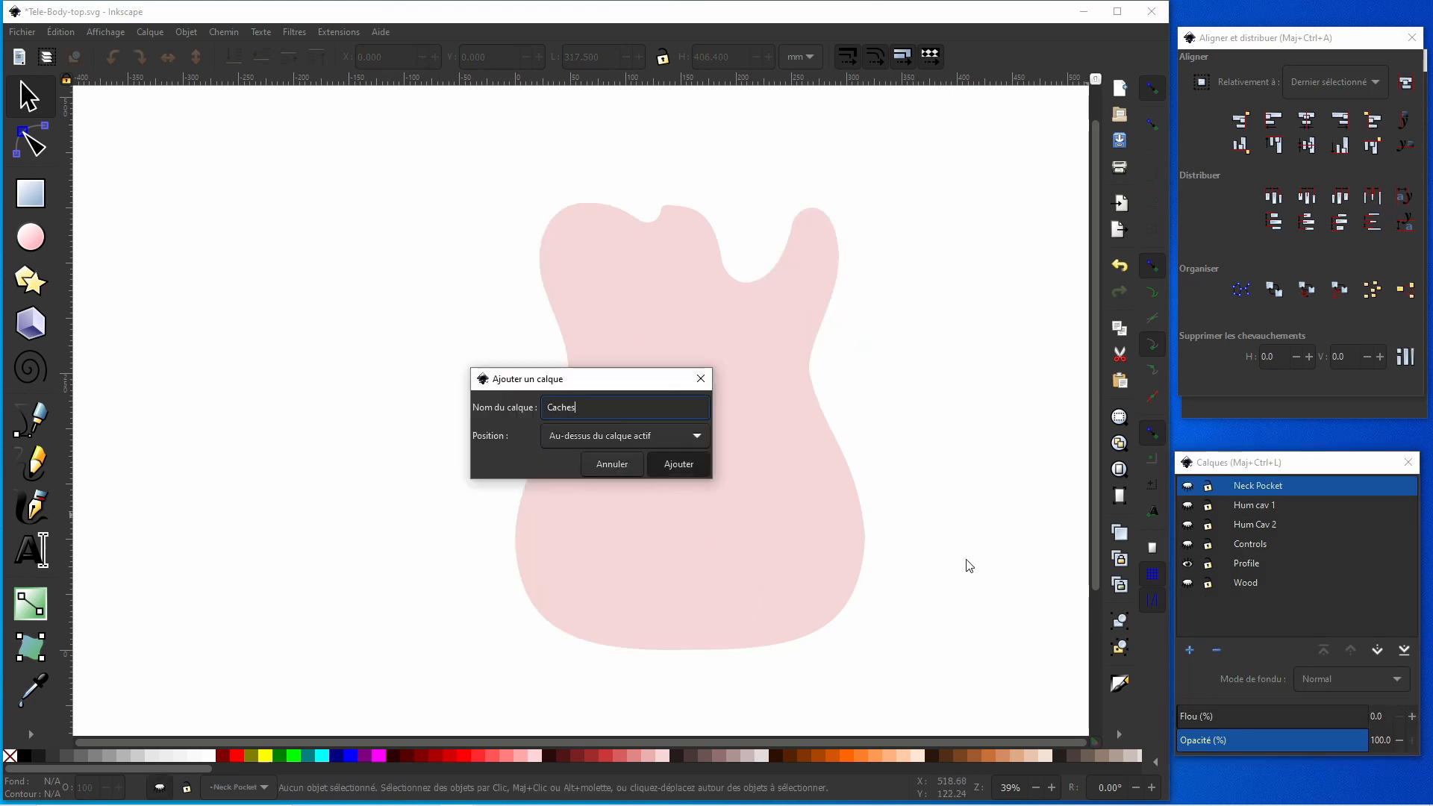
key(Return)
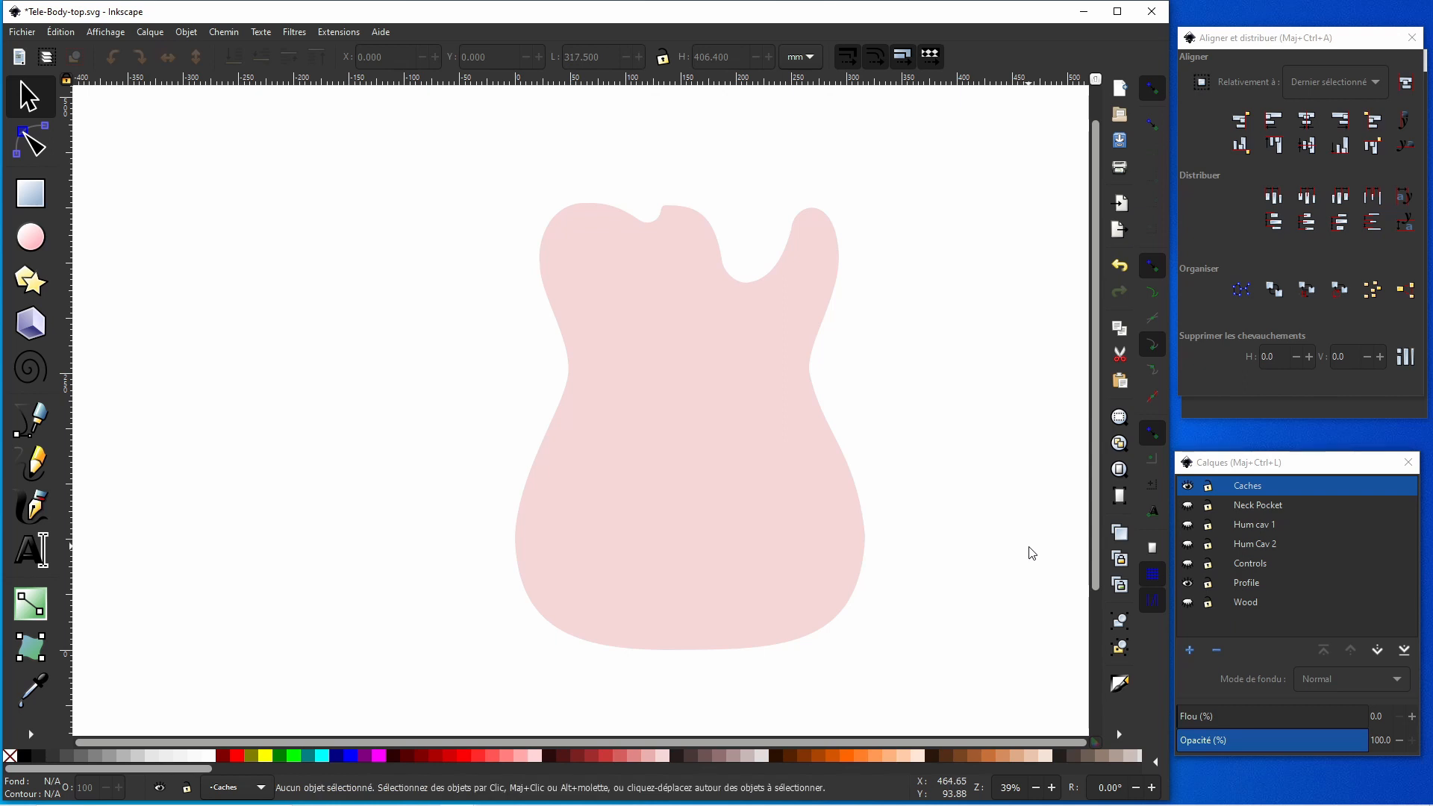
Paste the three copied pieces on the Caches layer and move them exactly over the pink guitar body.
right_click(963, 537)
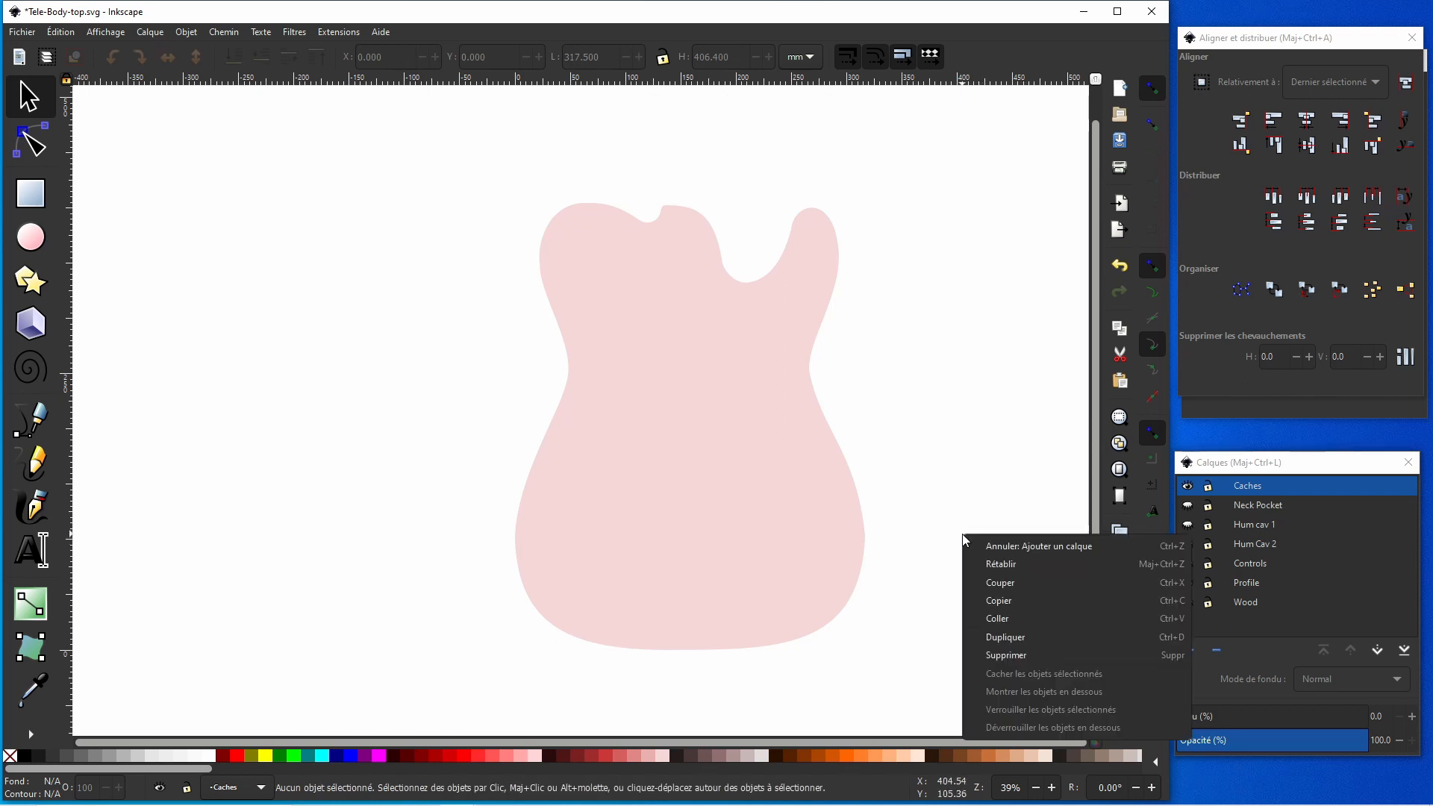
click(1007, 619)
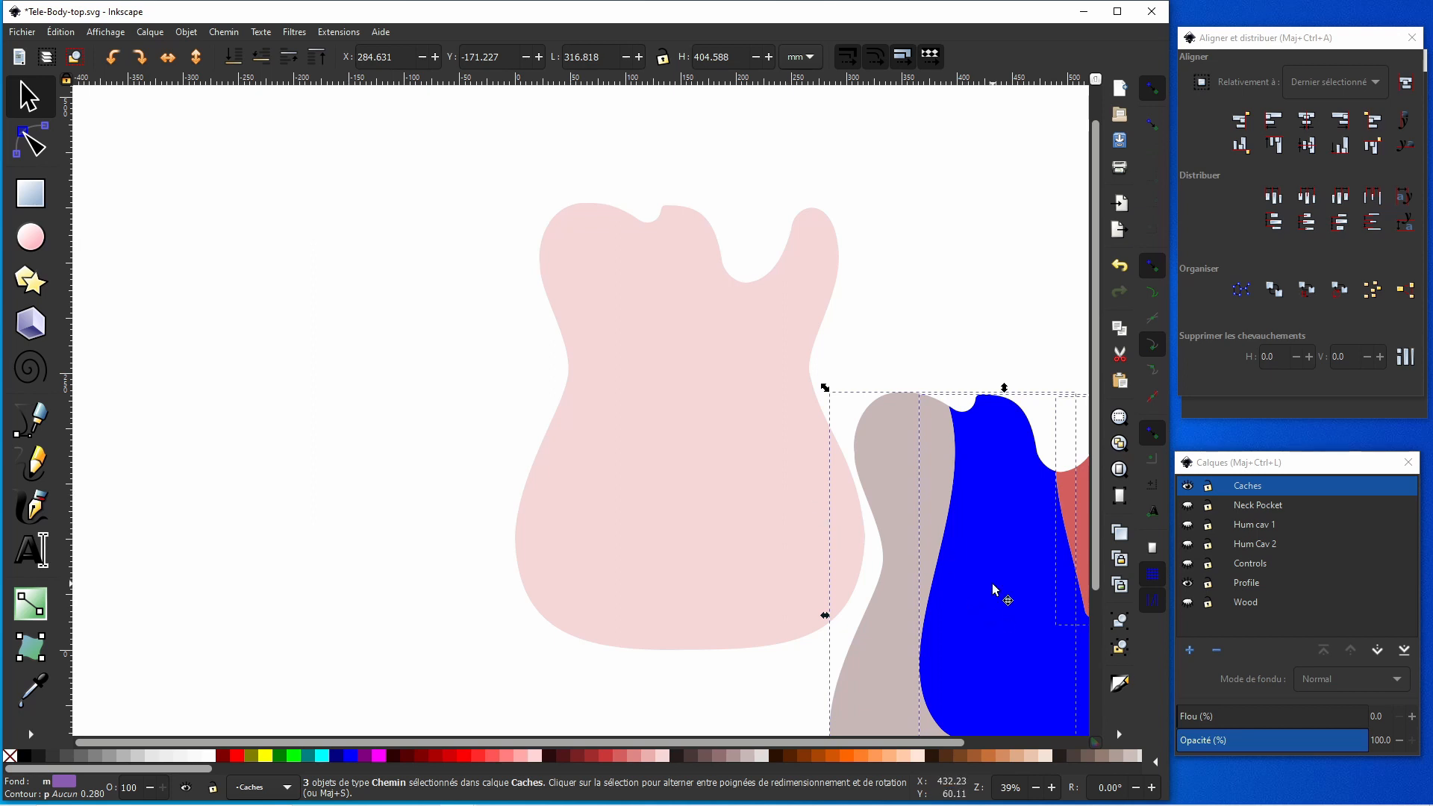
drag(995, 594, 681, 412)
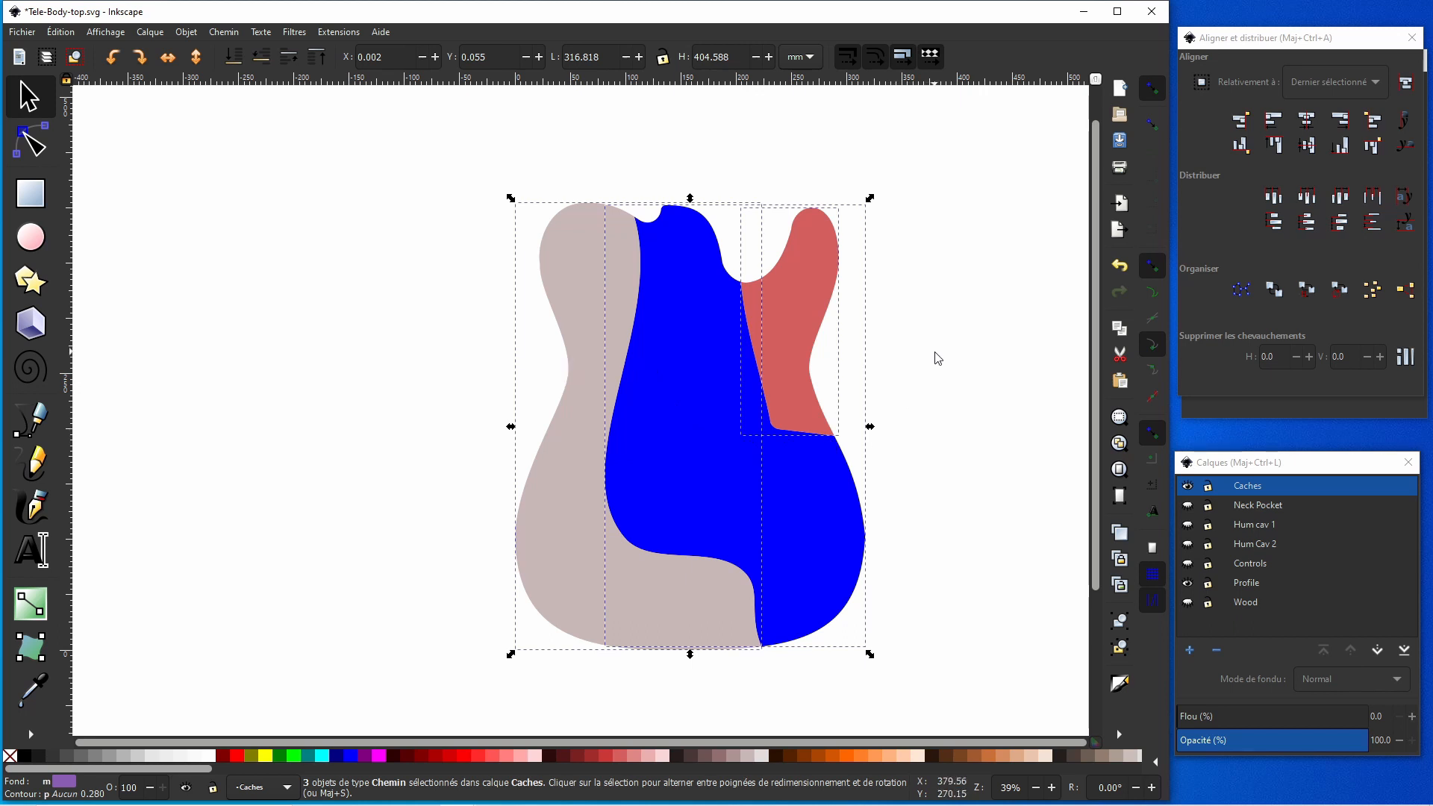
click(989, 427)
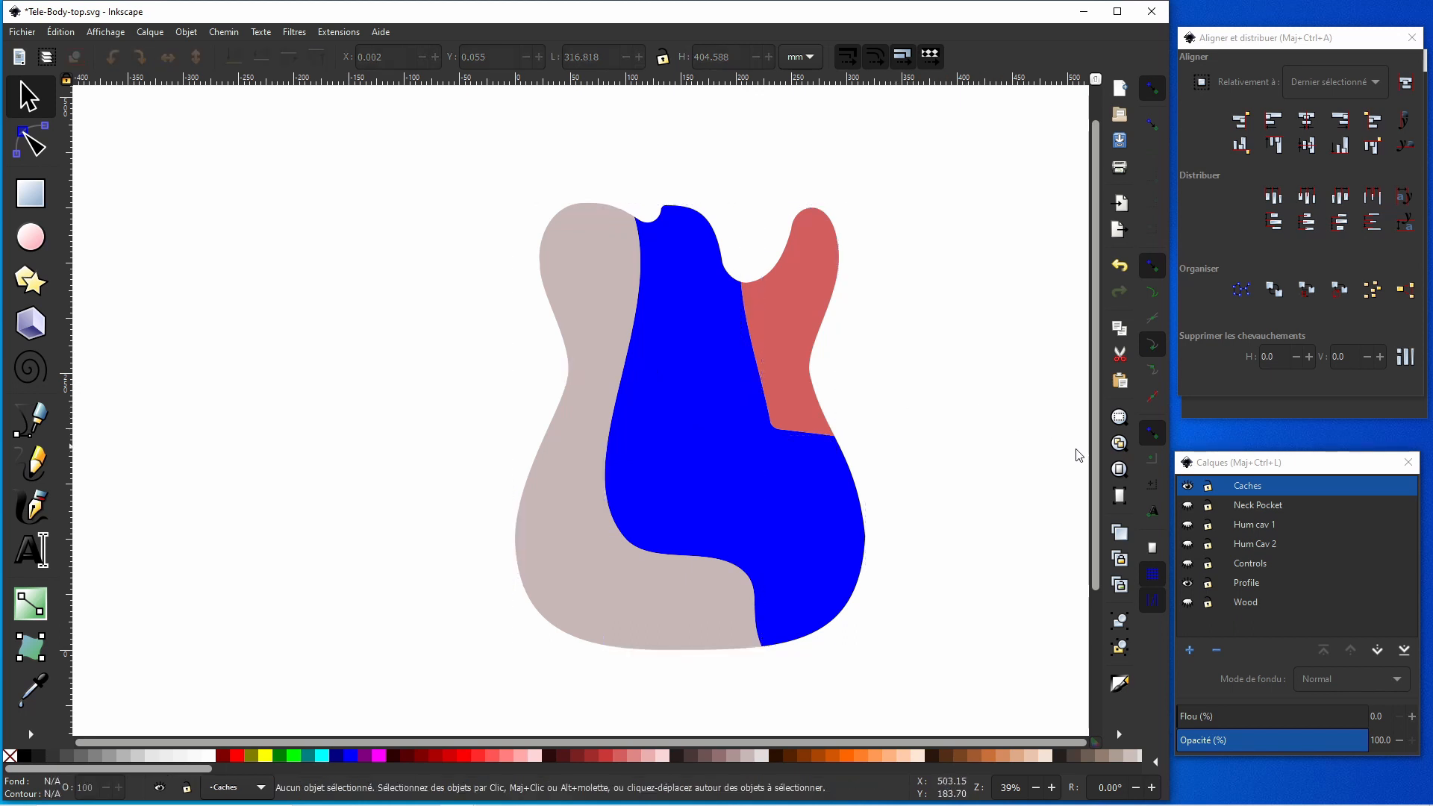
Rename the Caches layer as CacheCentre.
click(1248, 487)
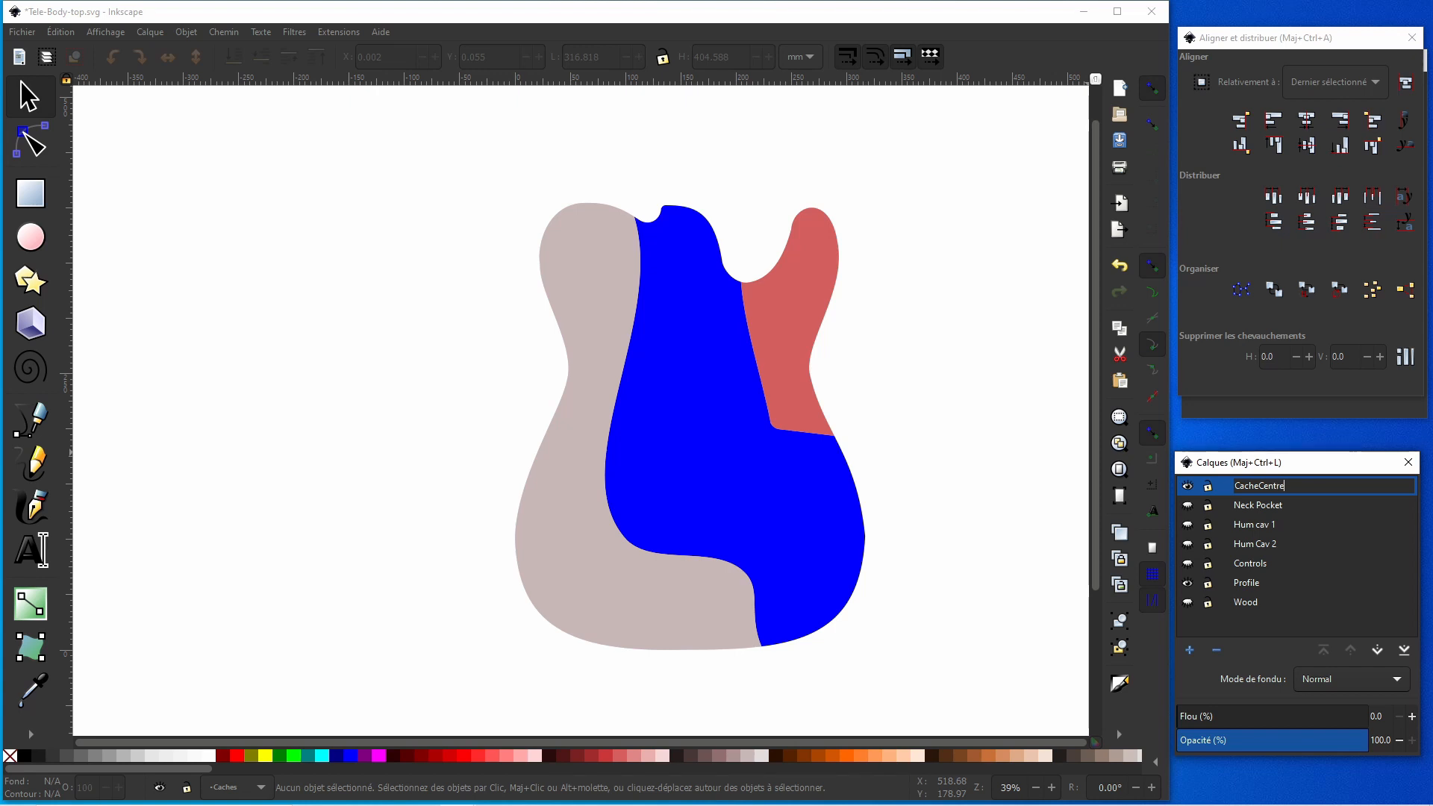
text(CacheCentre)
key(Return)
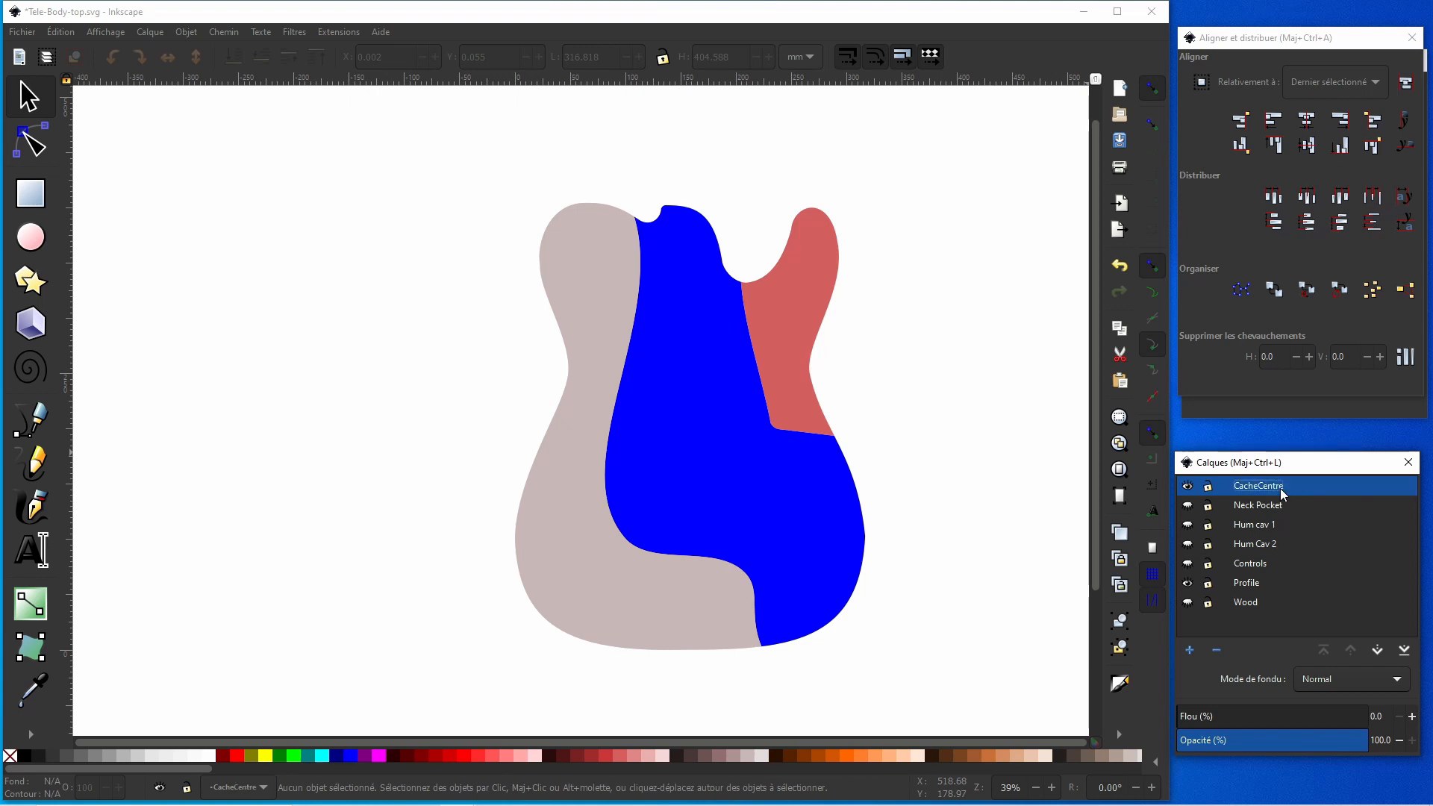
Add two new layers above CacheCentre, named CacheDroit and CacheGauche.
click(1189, 651)
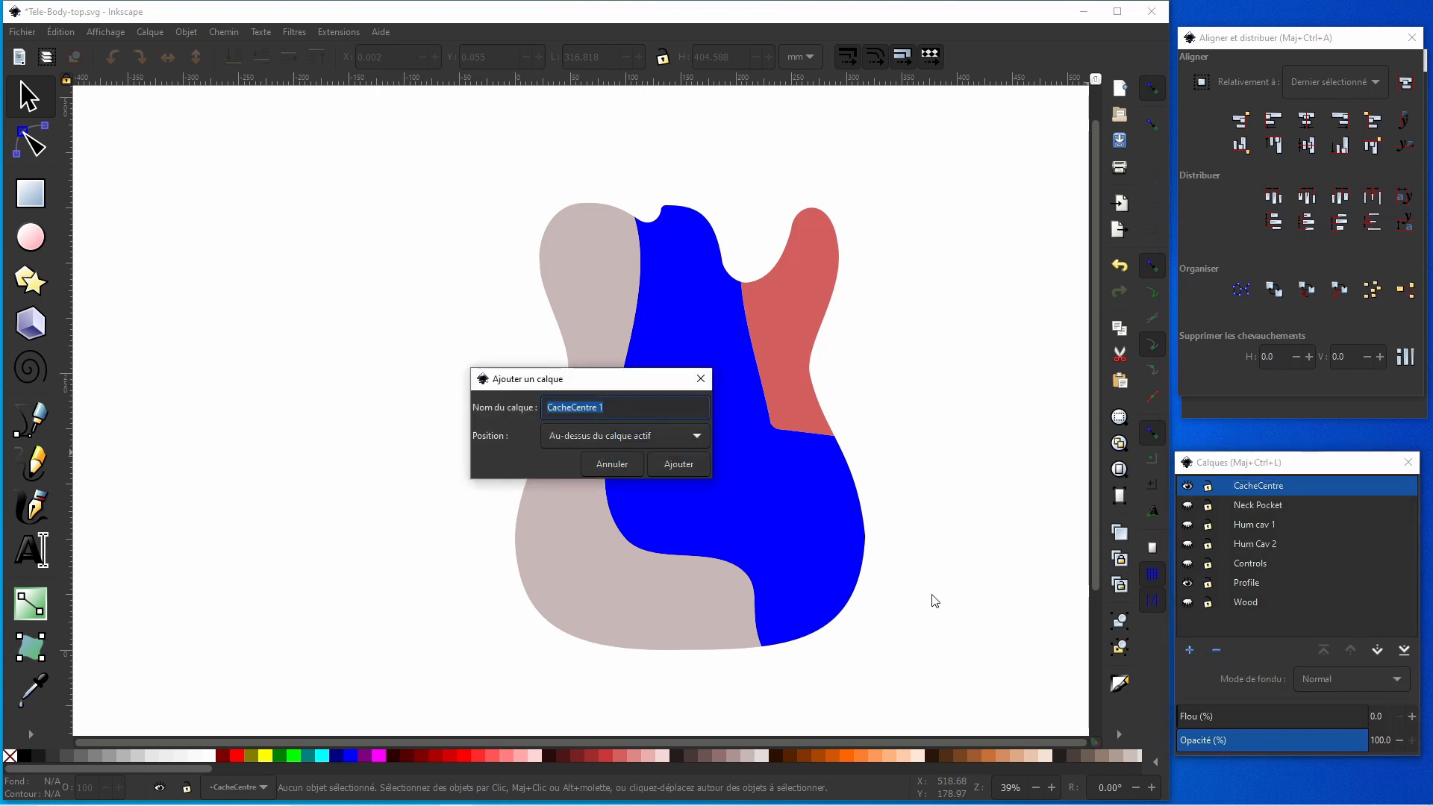
text(CacheDroit)
key(Return)
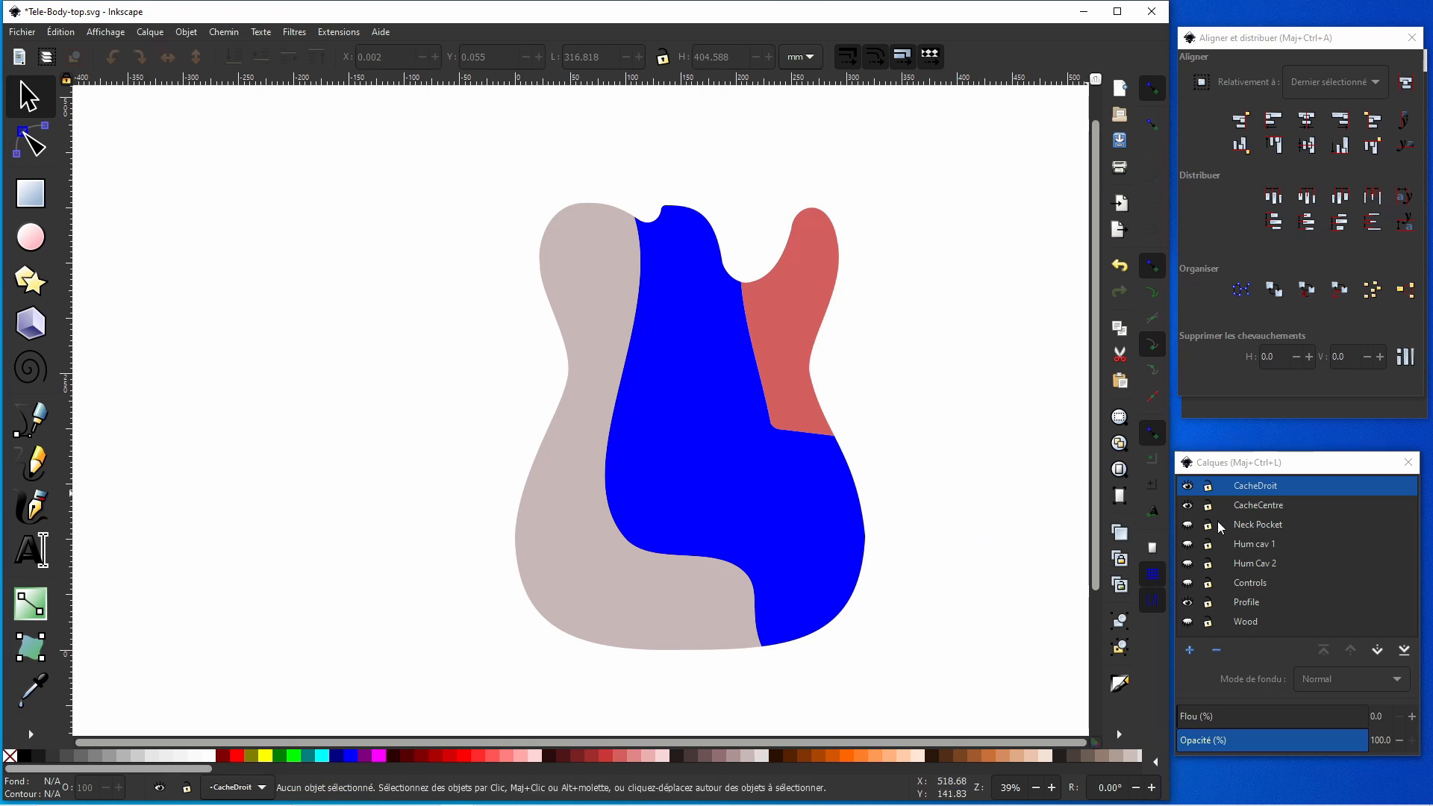
click(1191, 650)
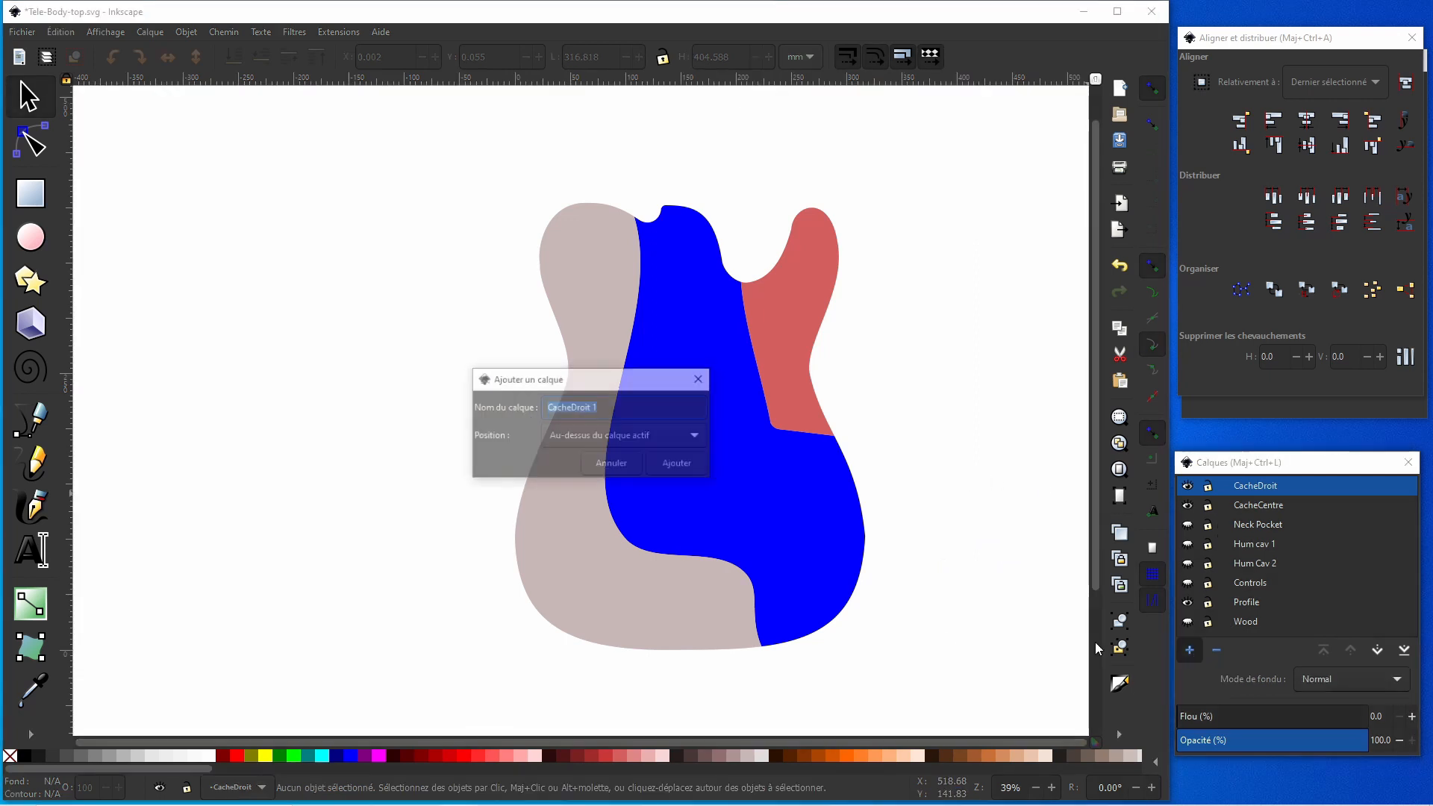
text(CacheGauche)
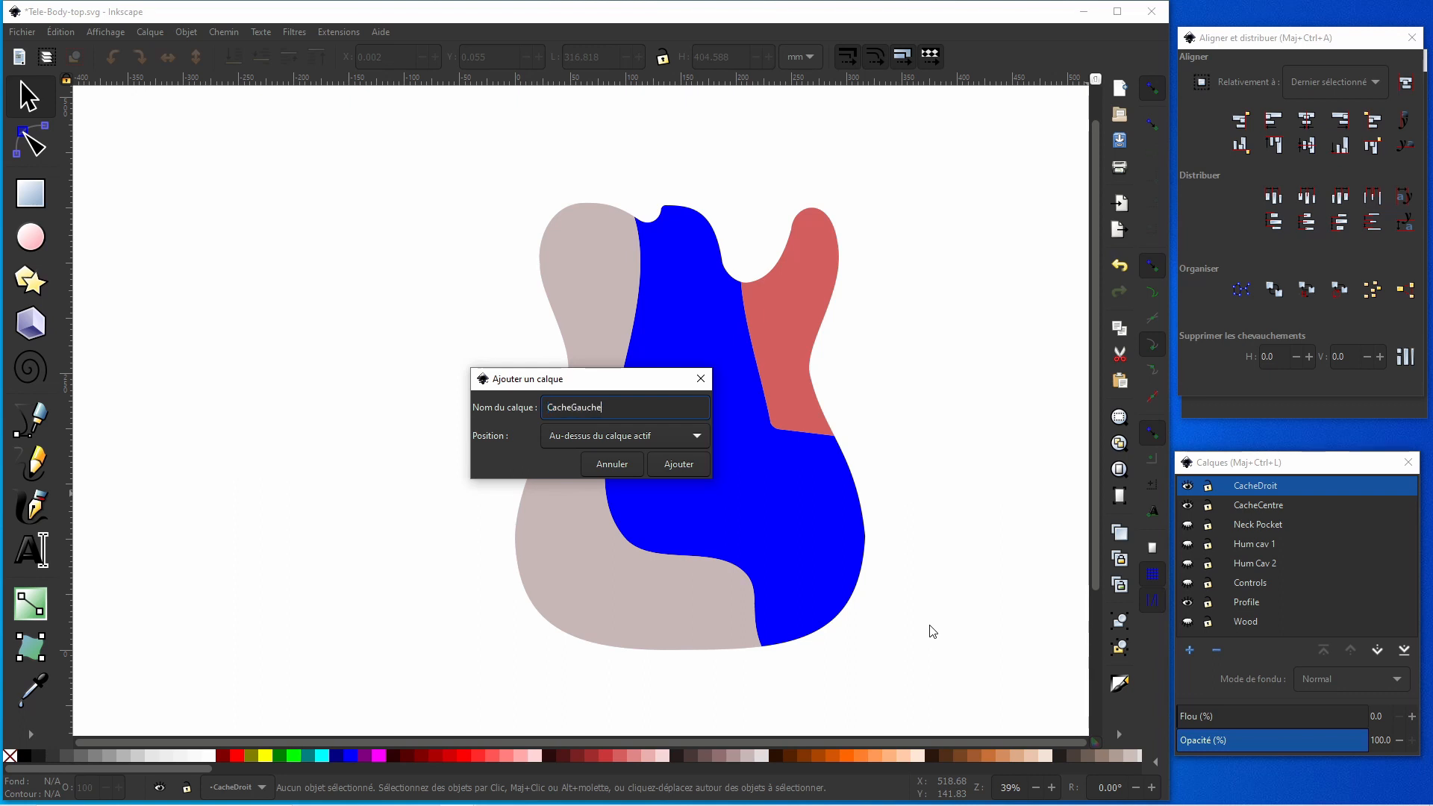
key(Return)
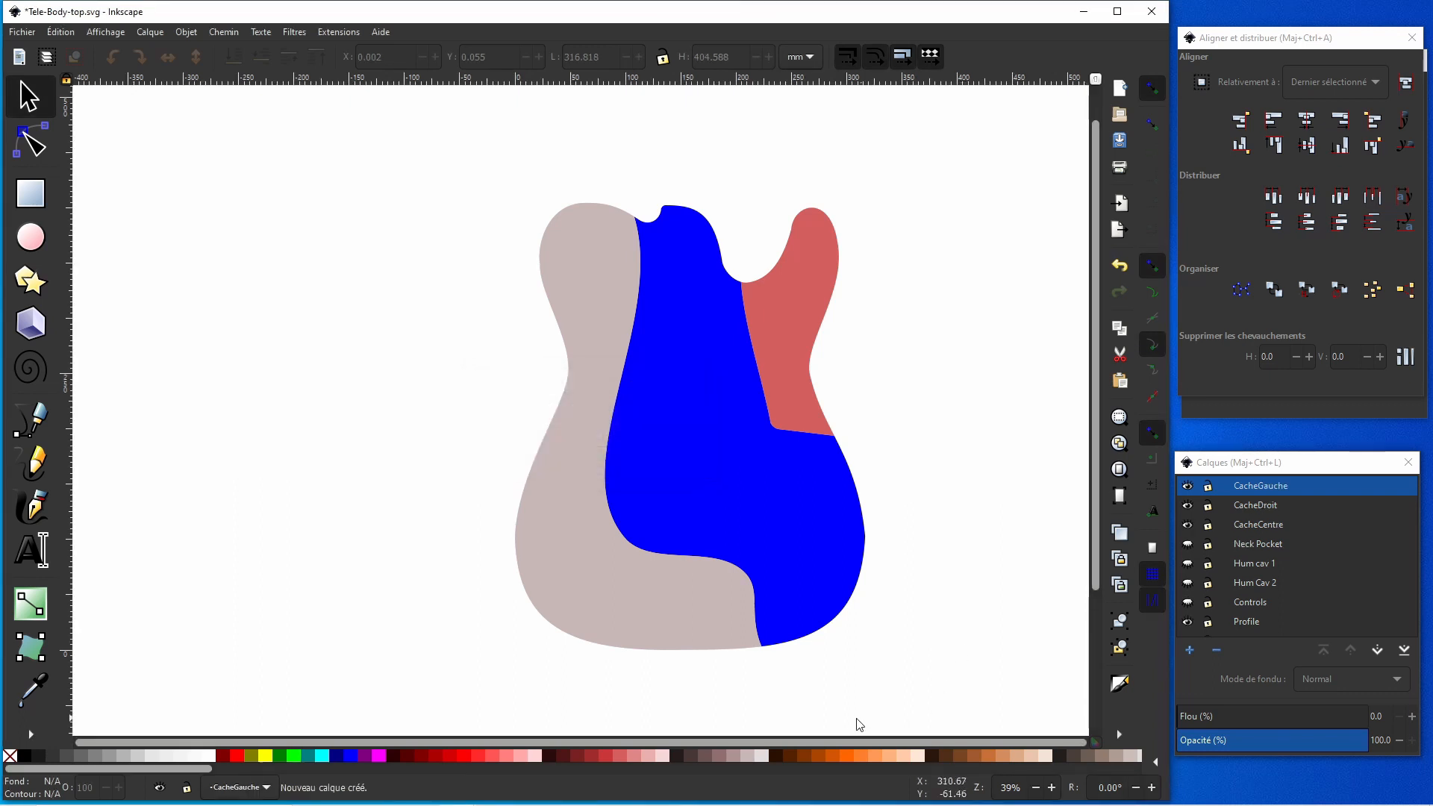
Move the grey left body piece to the CacheGauche layer and hide that layer.
click(670, 616)
right_click(670, 615)
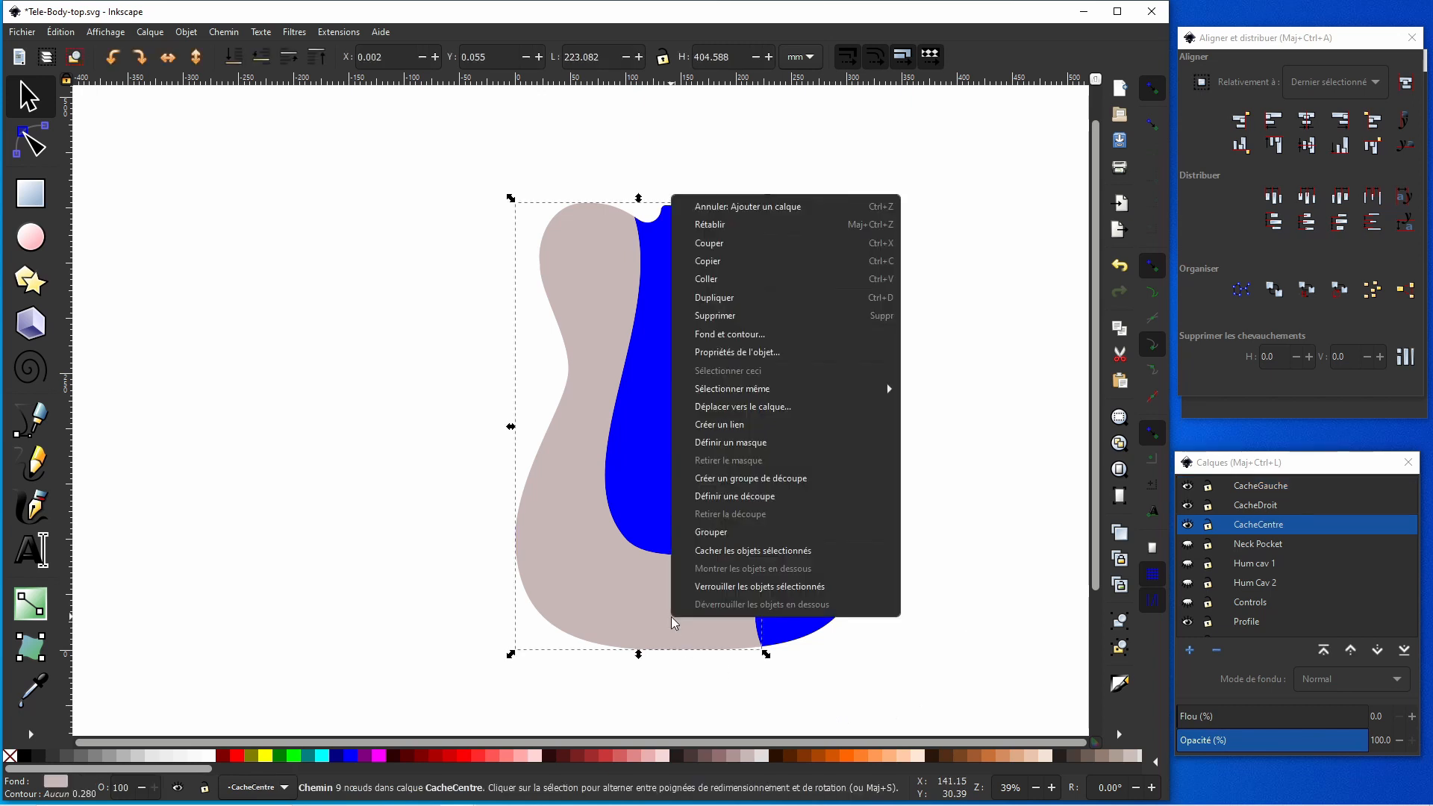
click(783, 406)
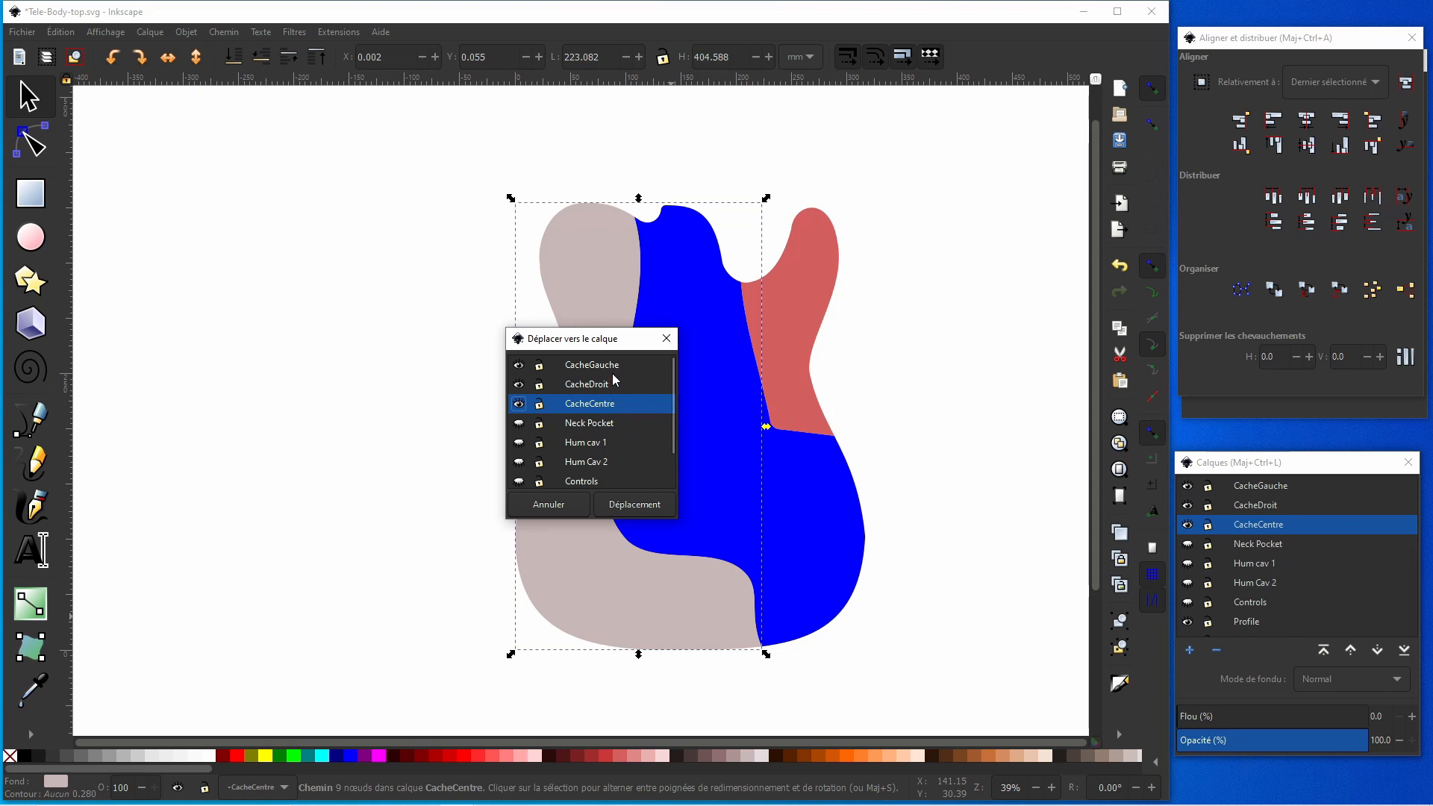
click(591, 365)
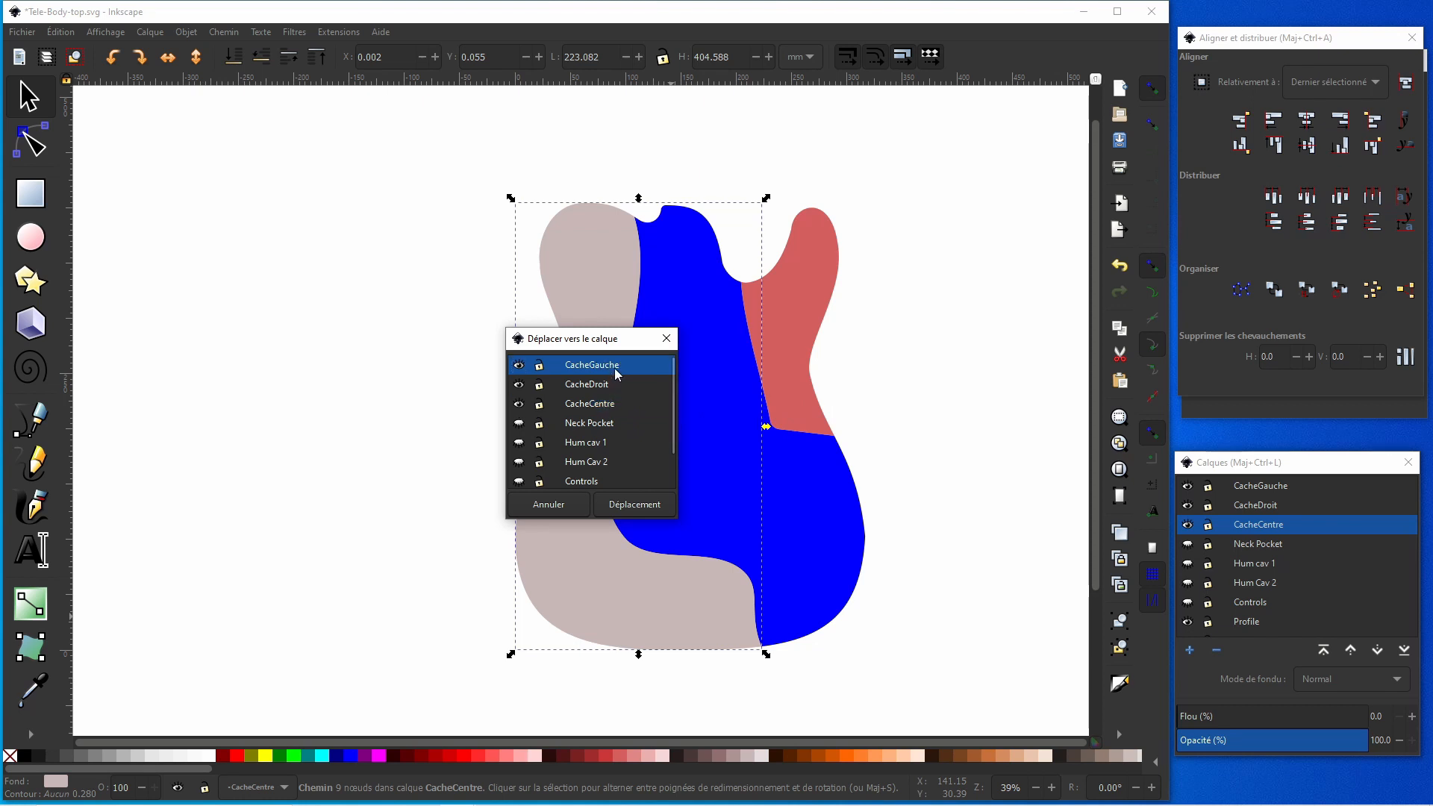
click(636, 502)
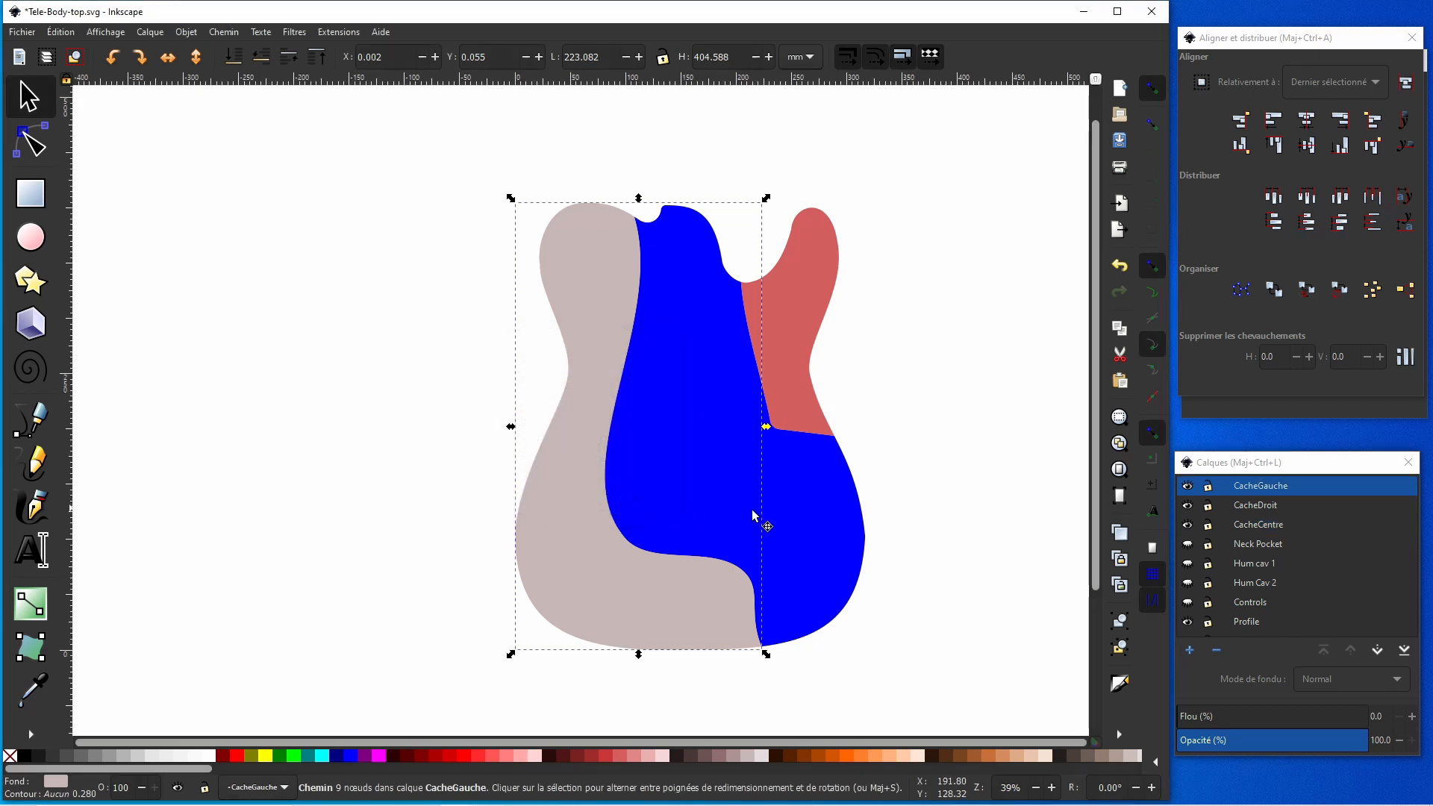
click(1189, 487)
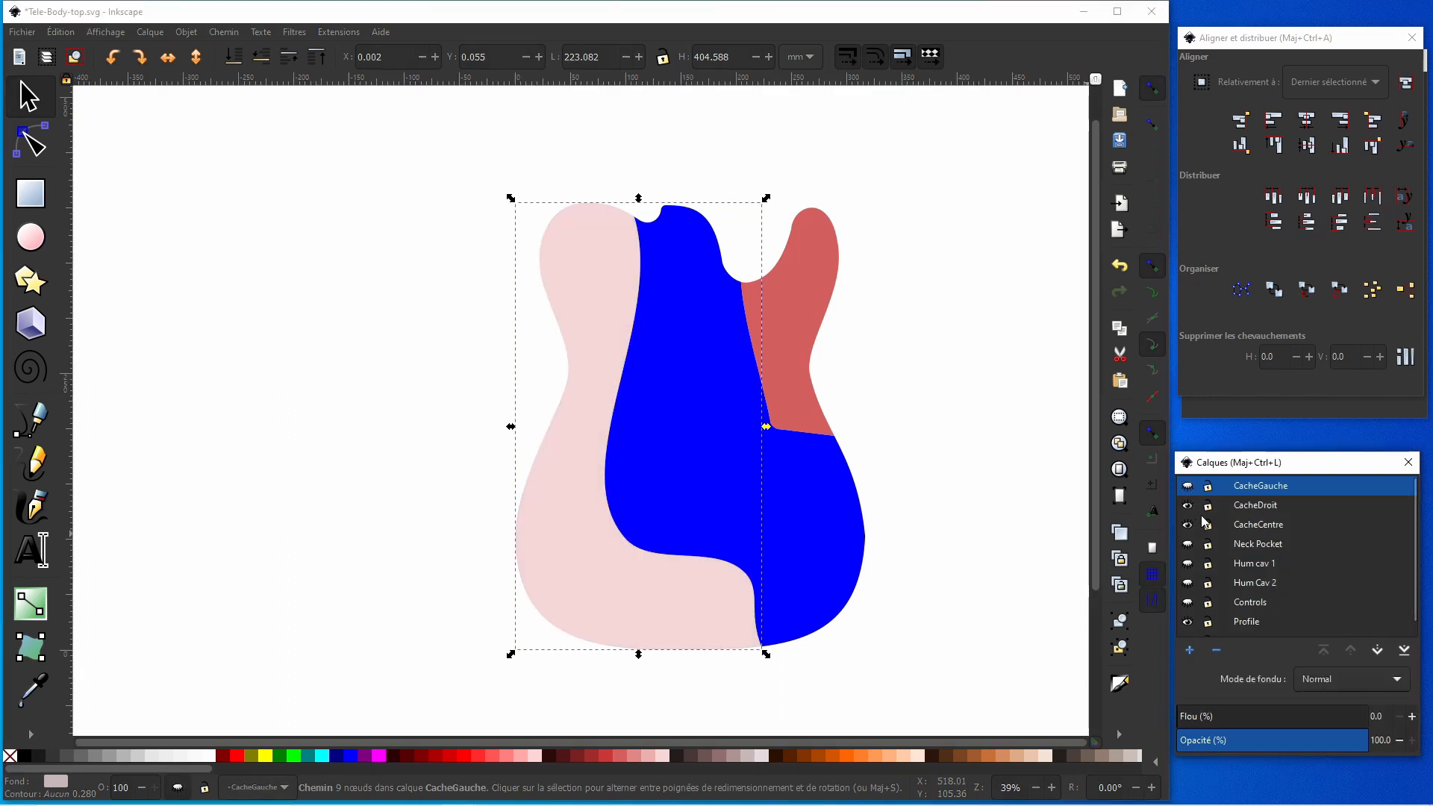
Move the red upper-right body piece to the CacheDroit layer and hide that layer.
click(887, 362)
click(813, 329)
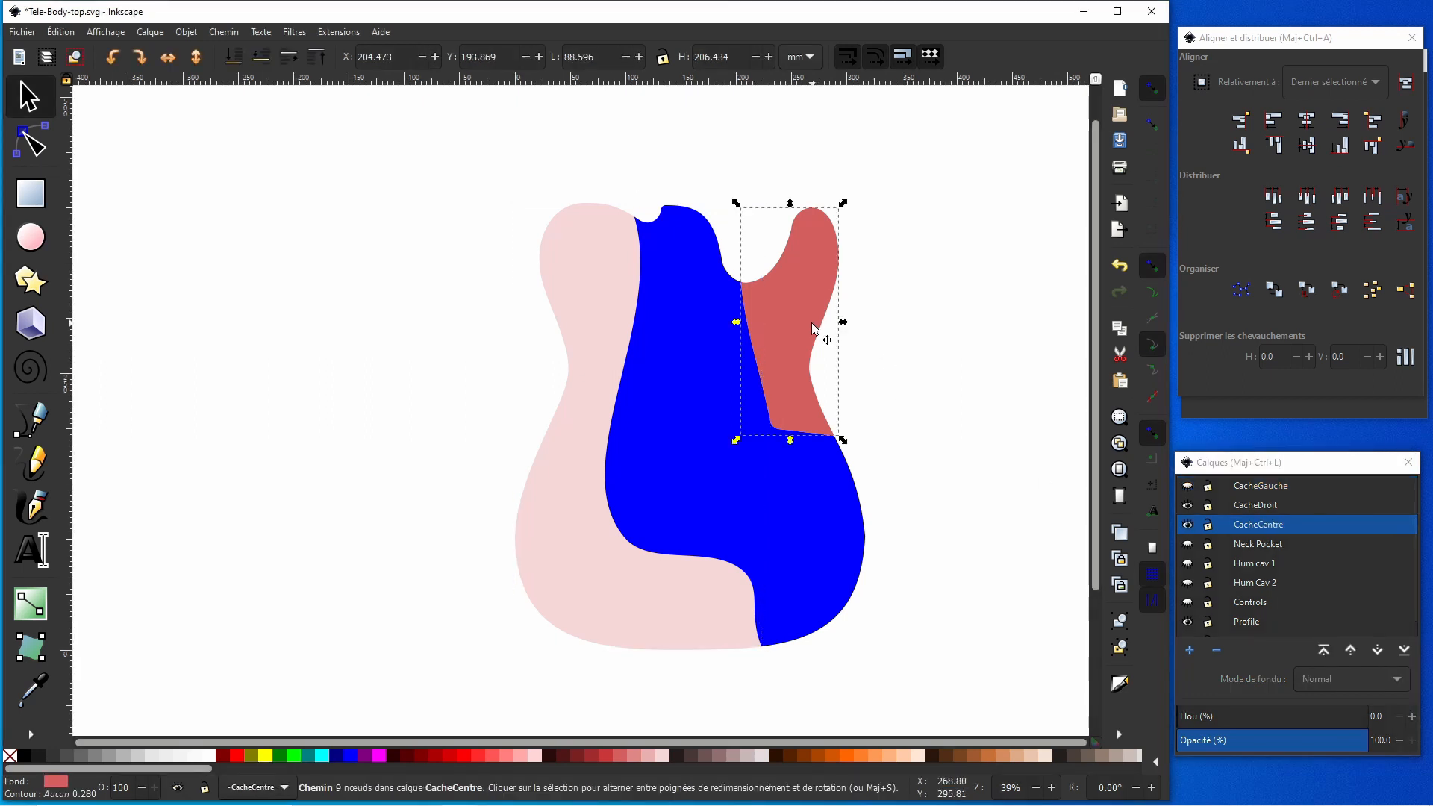
right_click(813, 328)
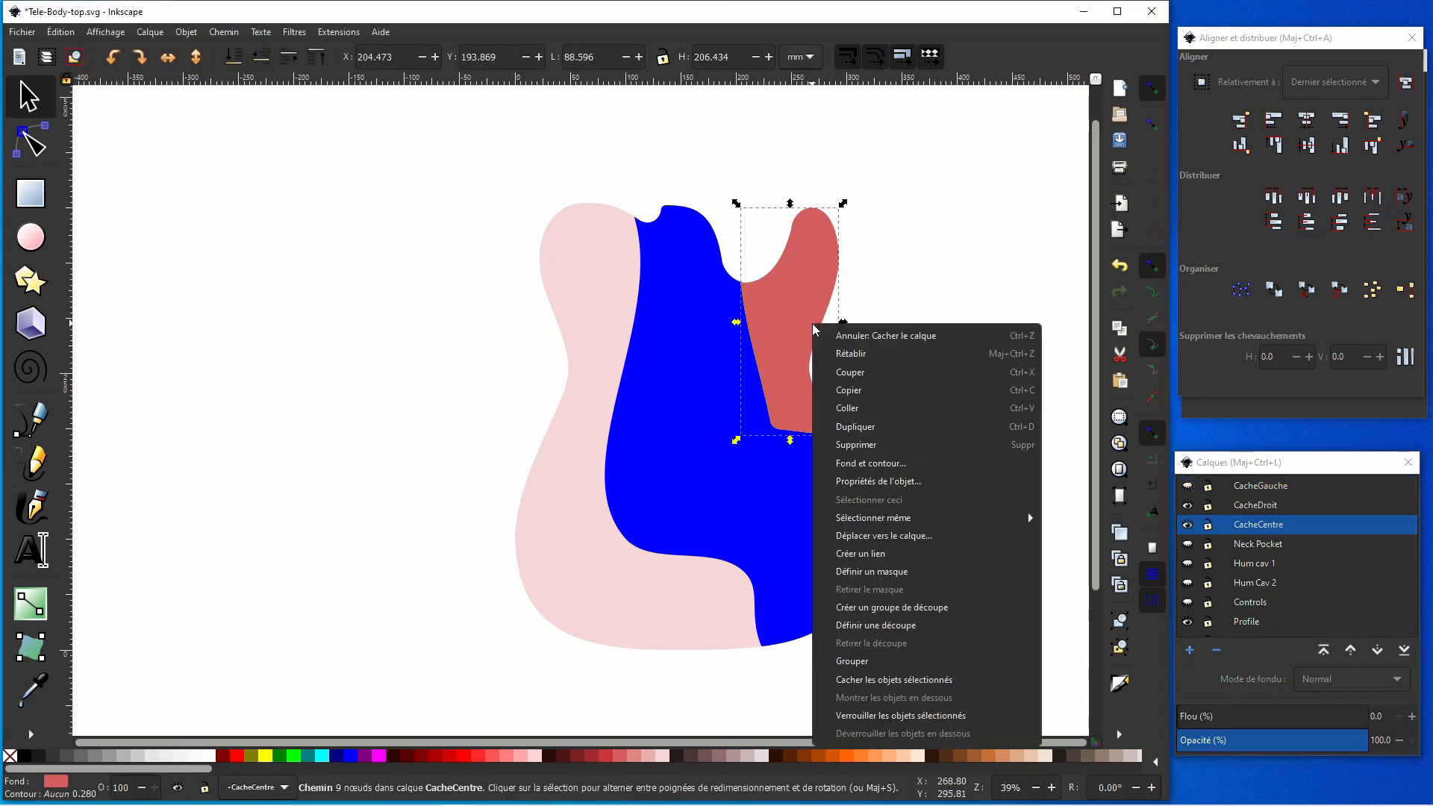
click(883, 536)
click(605, 387)
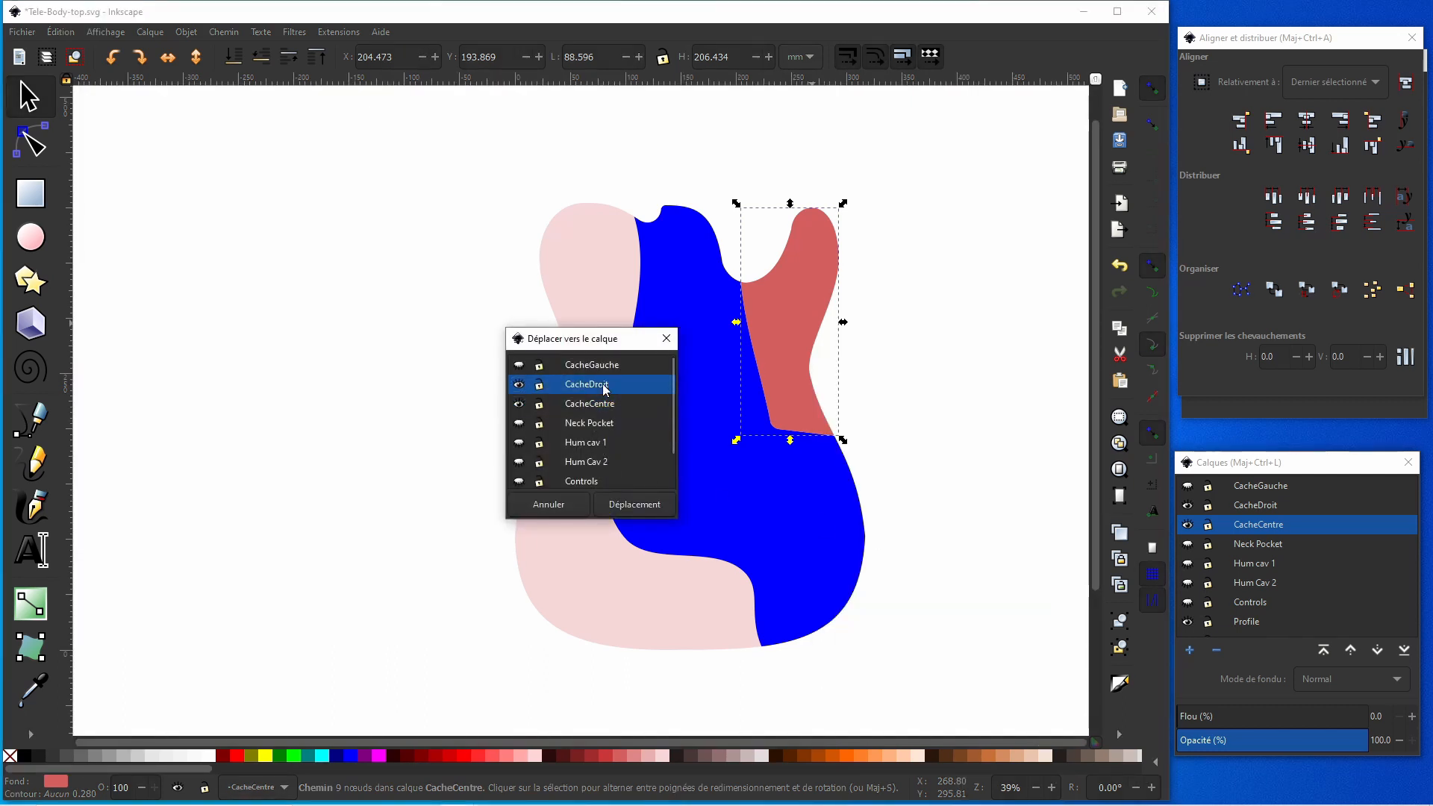
click(647, 506)
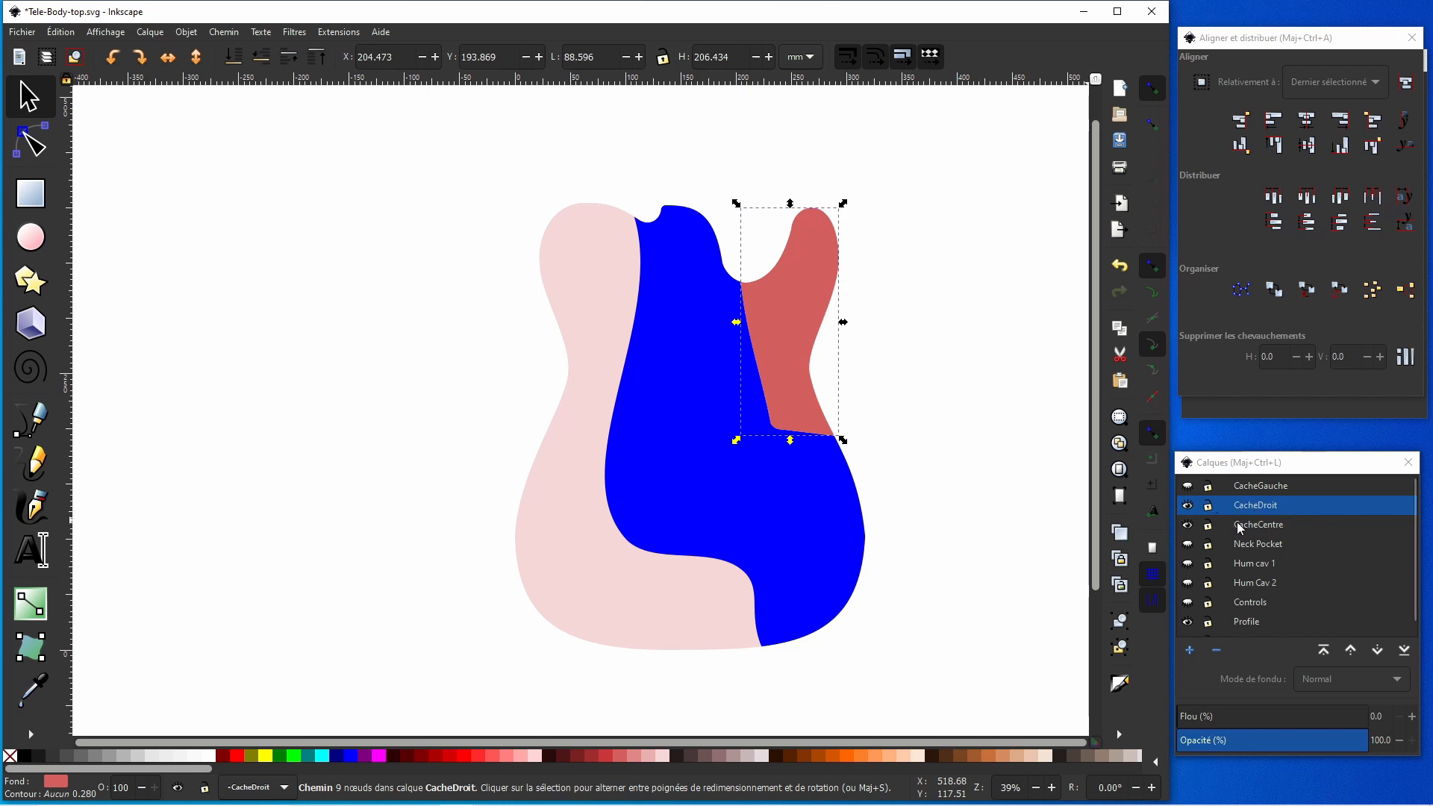
click(1190, 507)
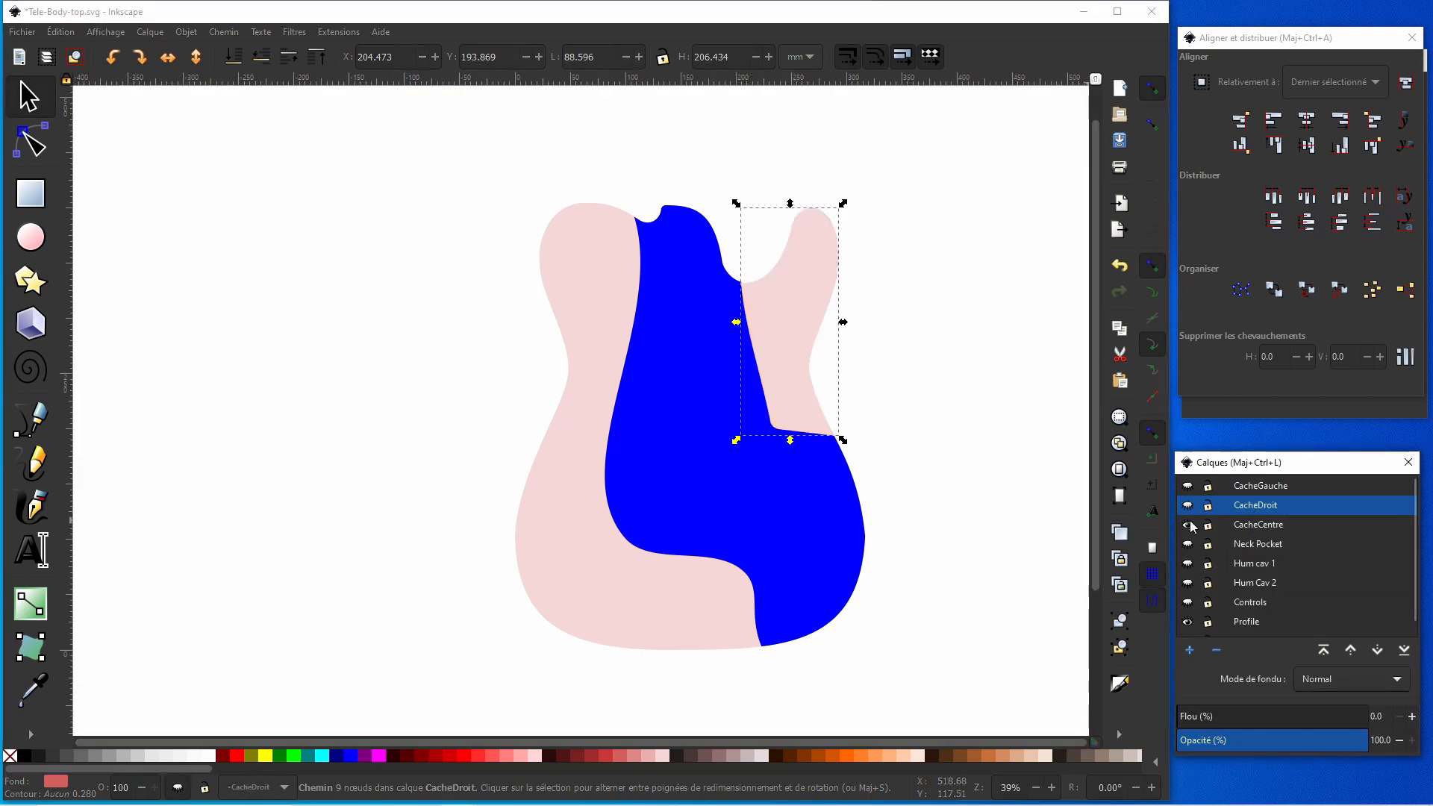
Toggle CacheCentre off and on, and show CacheDroit, CacheGauche, Neck Pocket, both humbucker cavity layers and Controls.
click(1188, 527)
click(1189, 527)
click(1188, 506)
click(1188, 486)
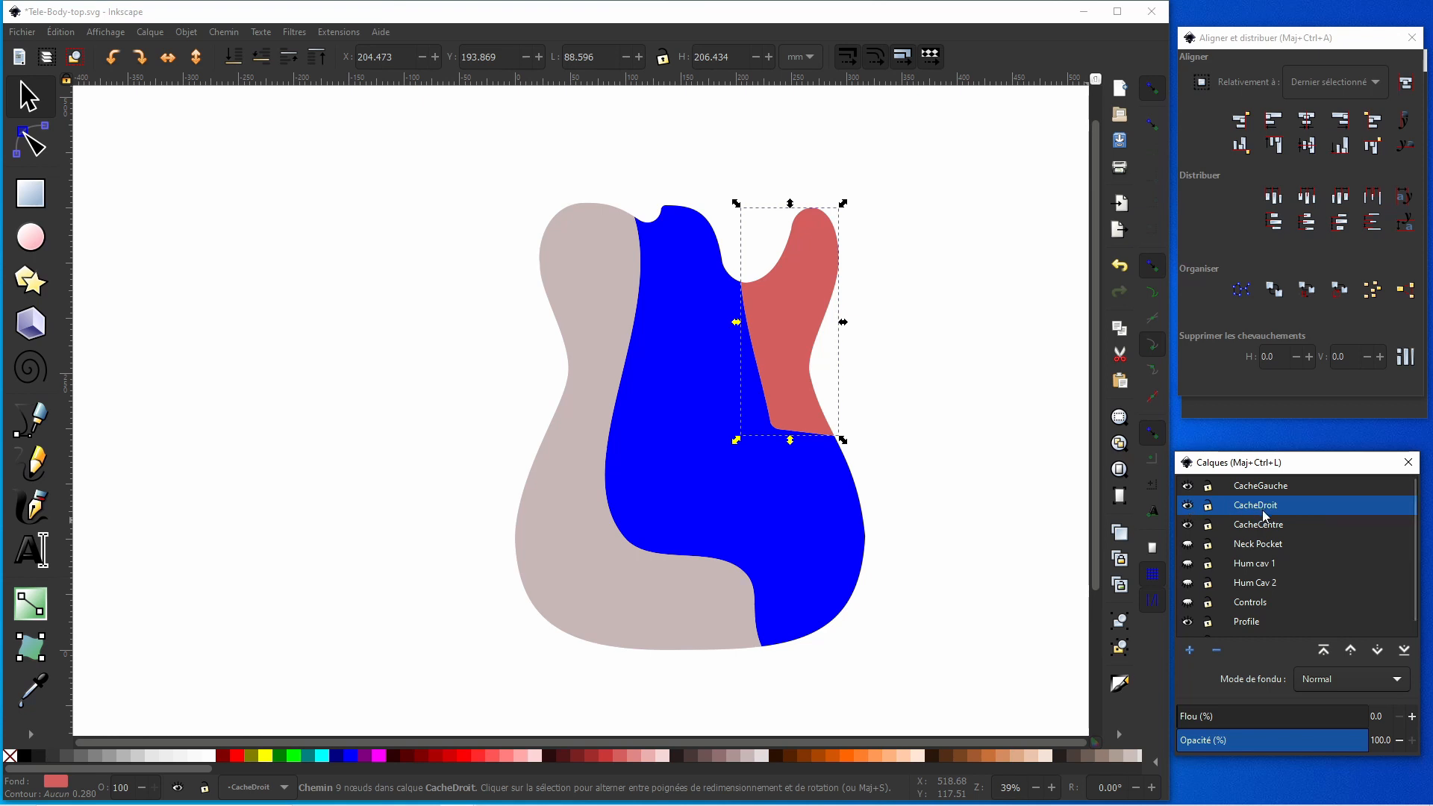
click(1187, 544)
click(1187, 564)
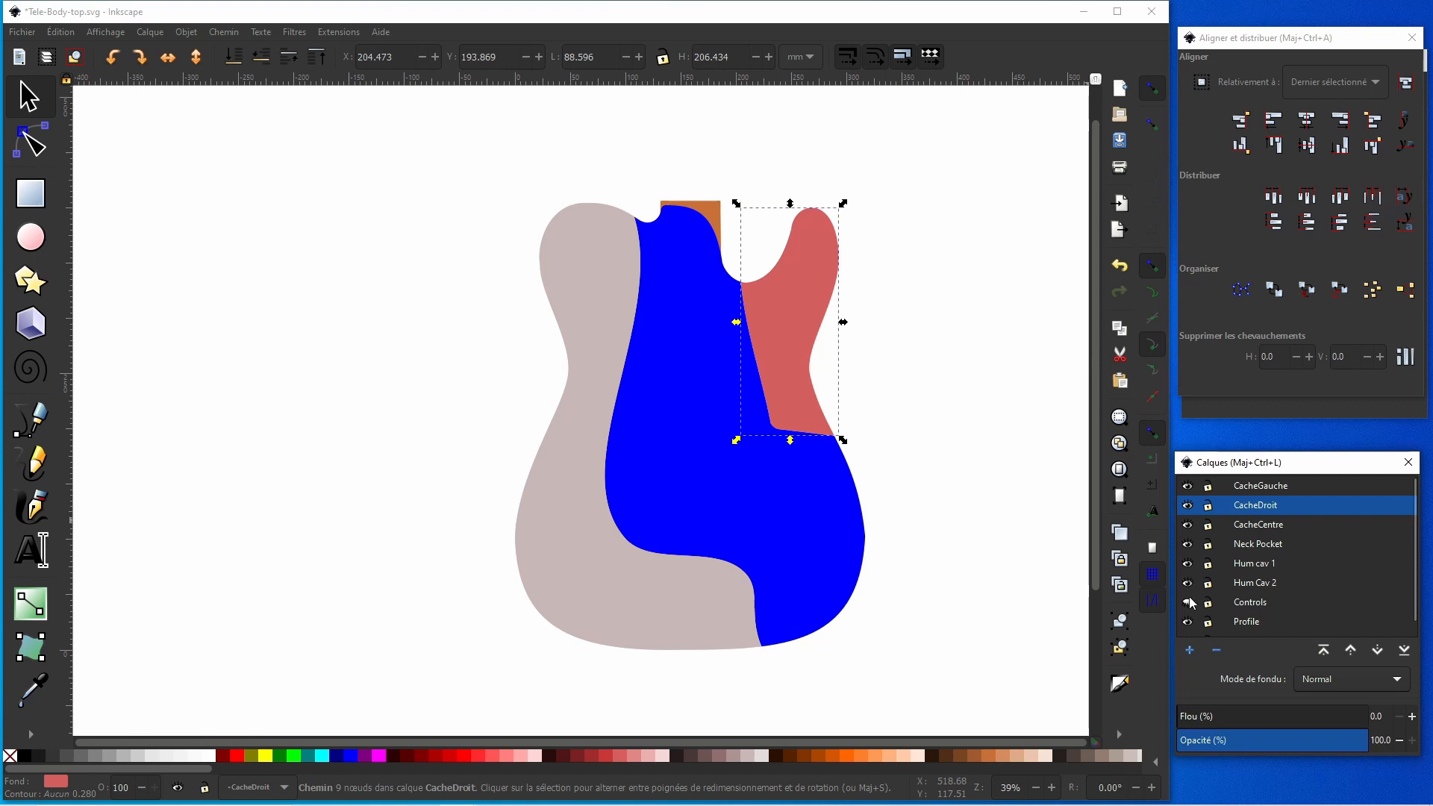
Send the CacheGauche, CacheDroit and CacheCentre layers to the bottom of the layer stack in that order.
click(1284, 488)
click(1377, 651)
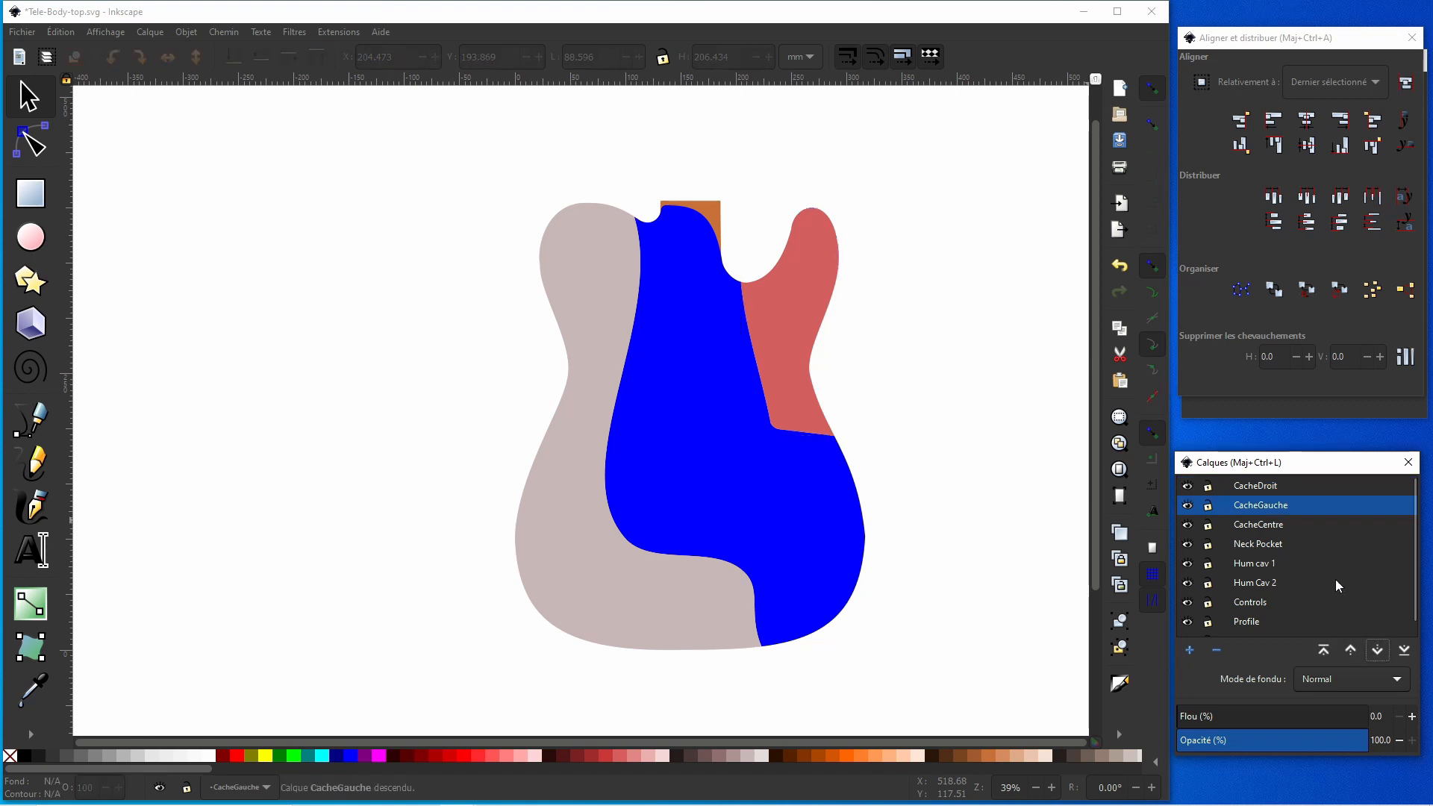
click(1404, 650)
click(1275, 489)
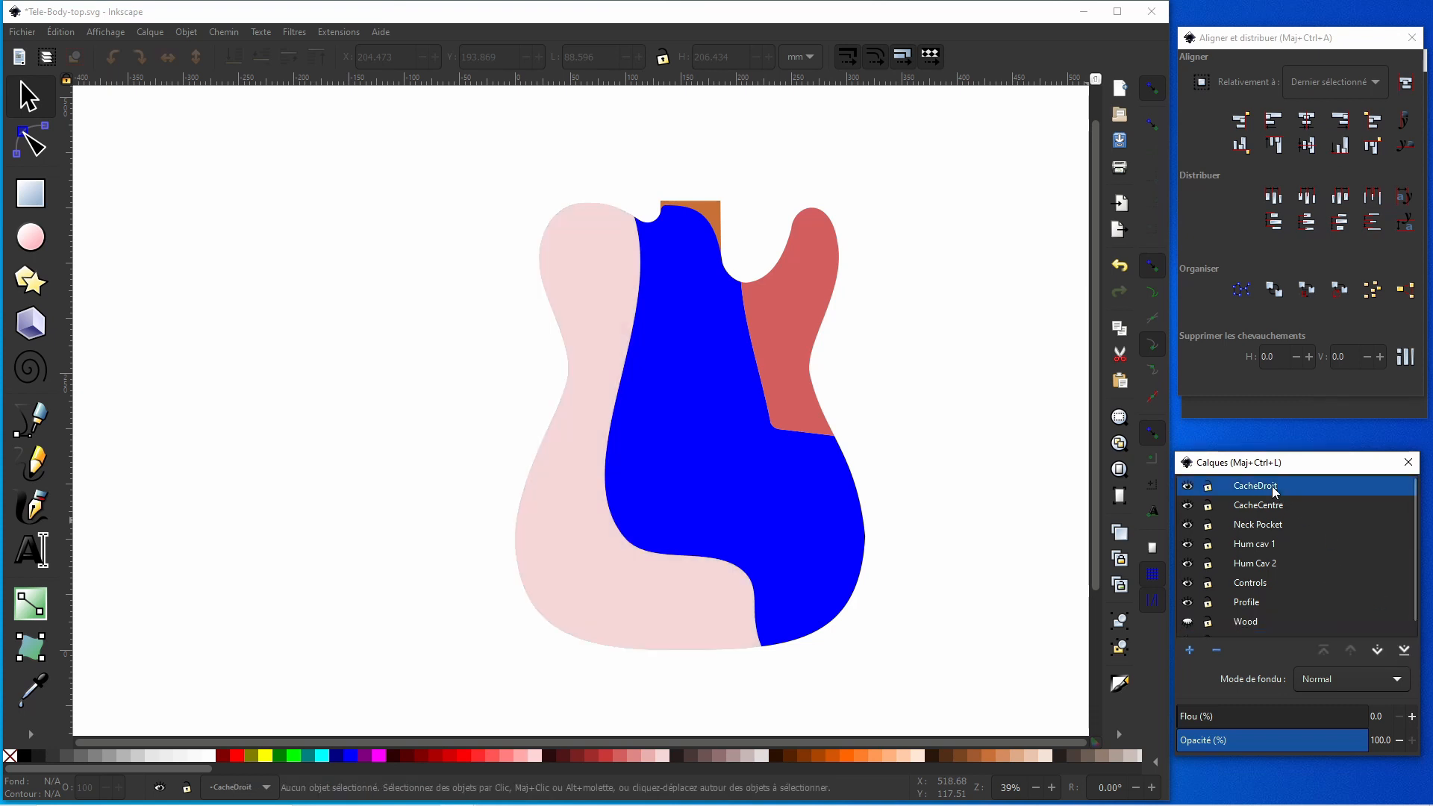
click(1404, 651)
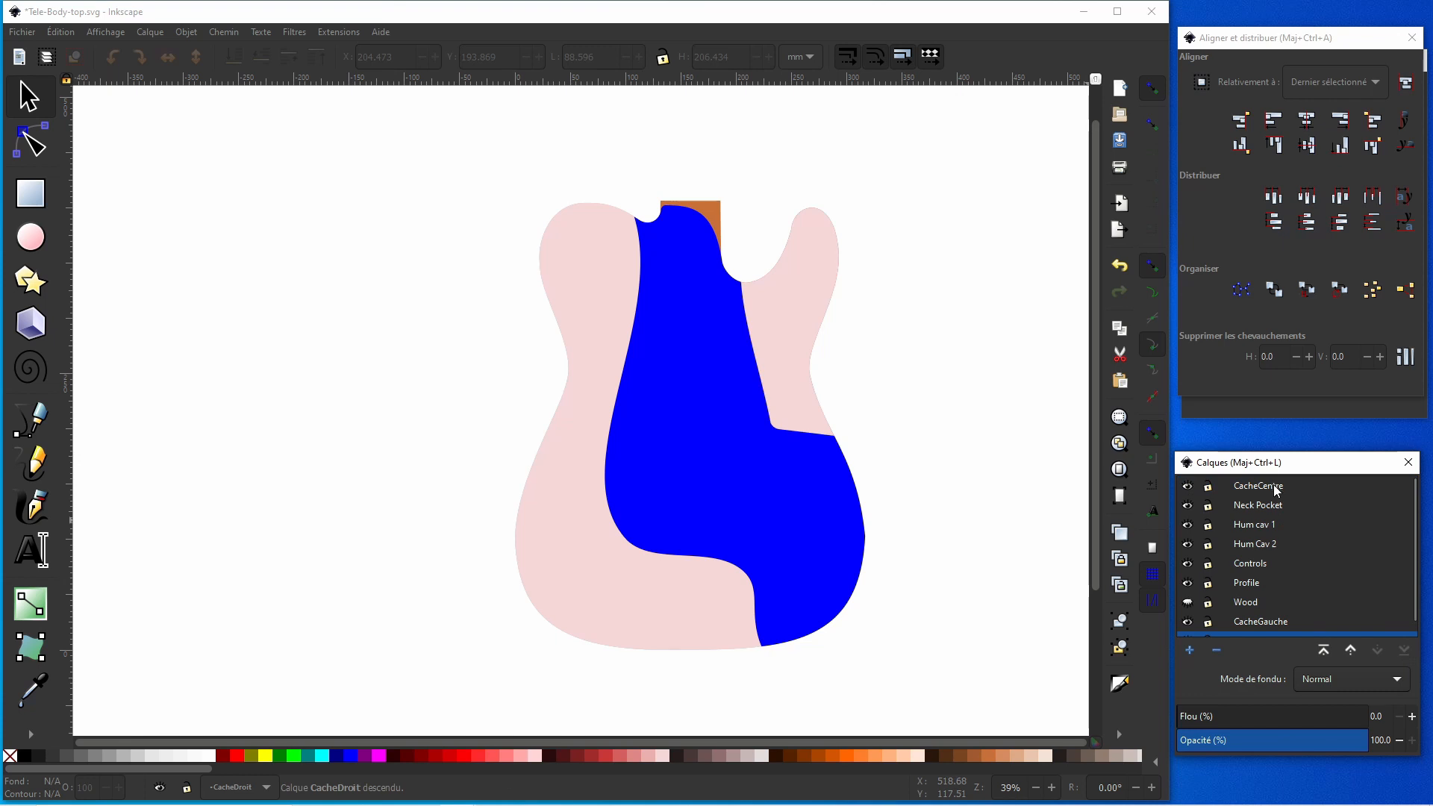
click(1275, 487)
click(1403, 651)
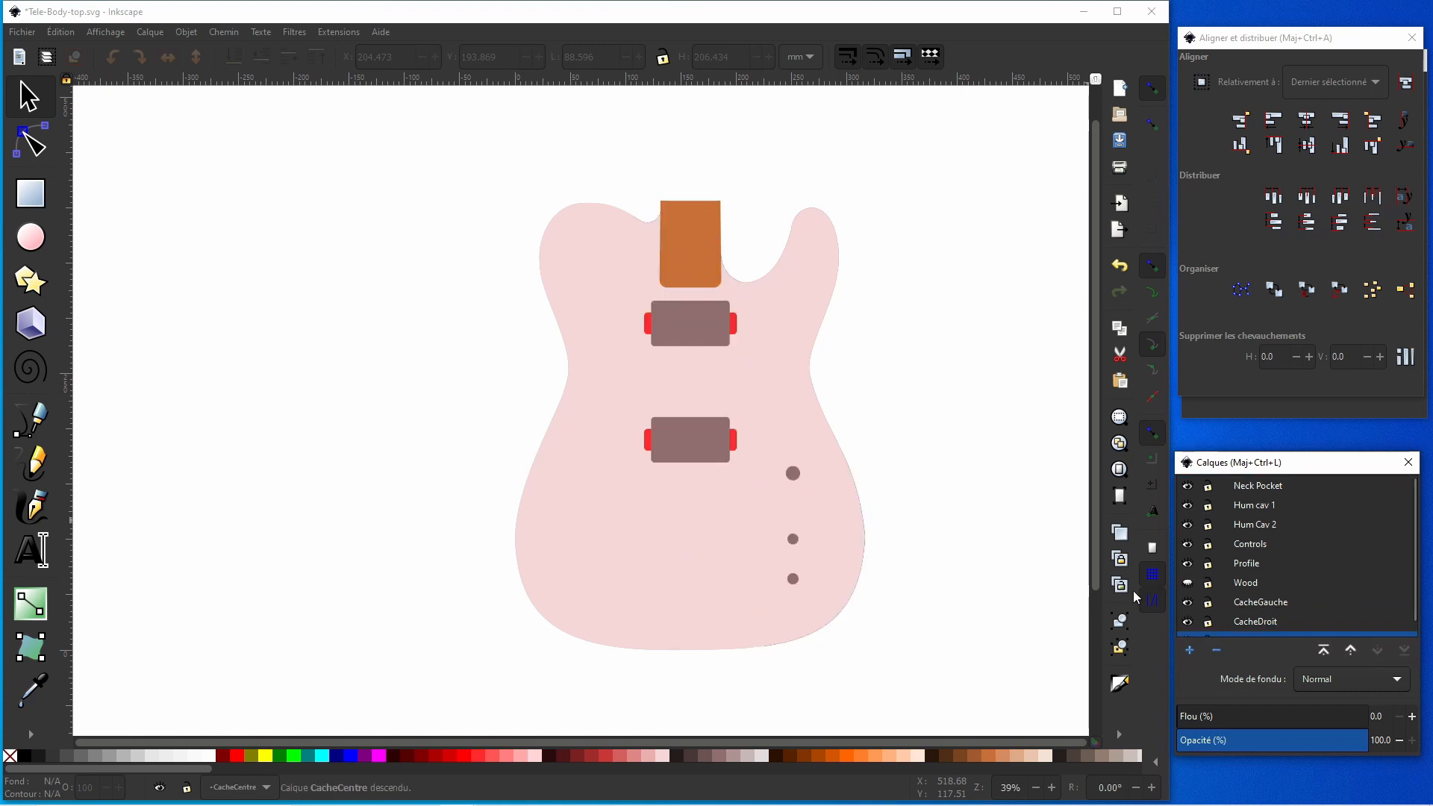
Show the Wood layer and save the document.
click(1189, 583)
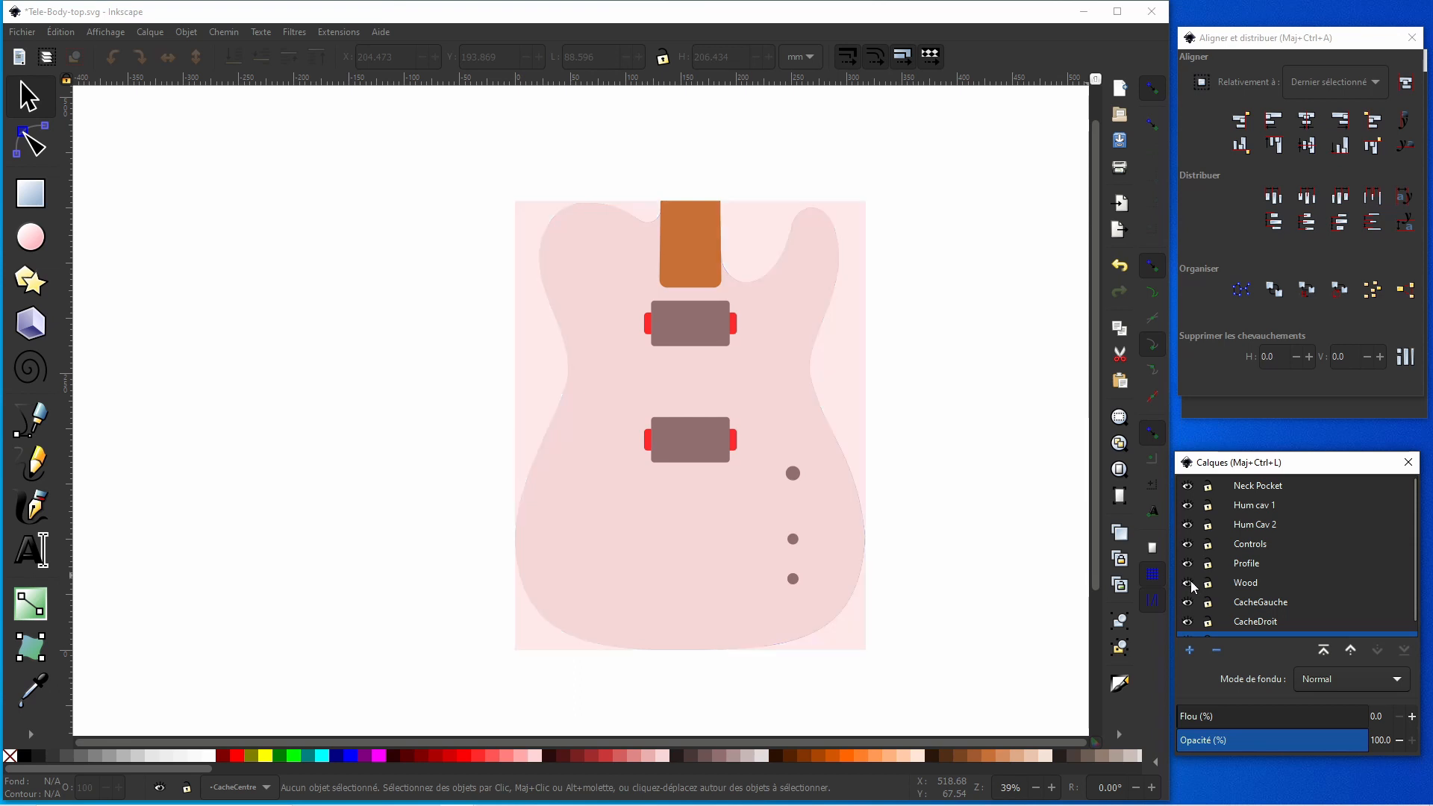
click(984, 545)
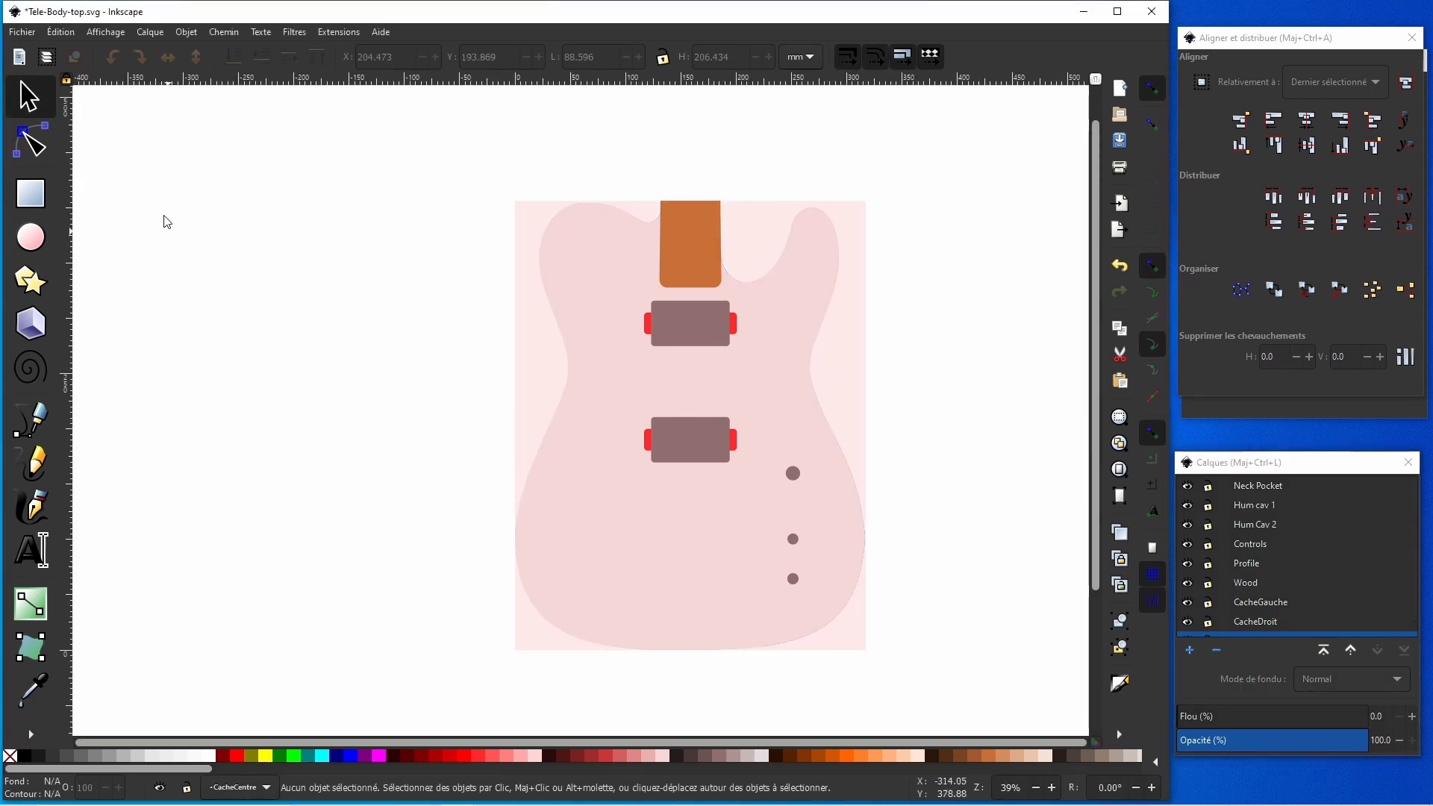
click(32, 34)
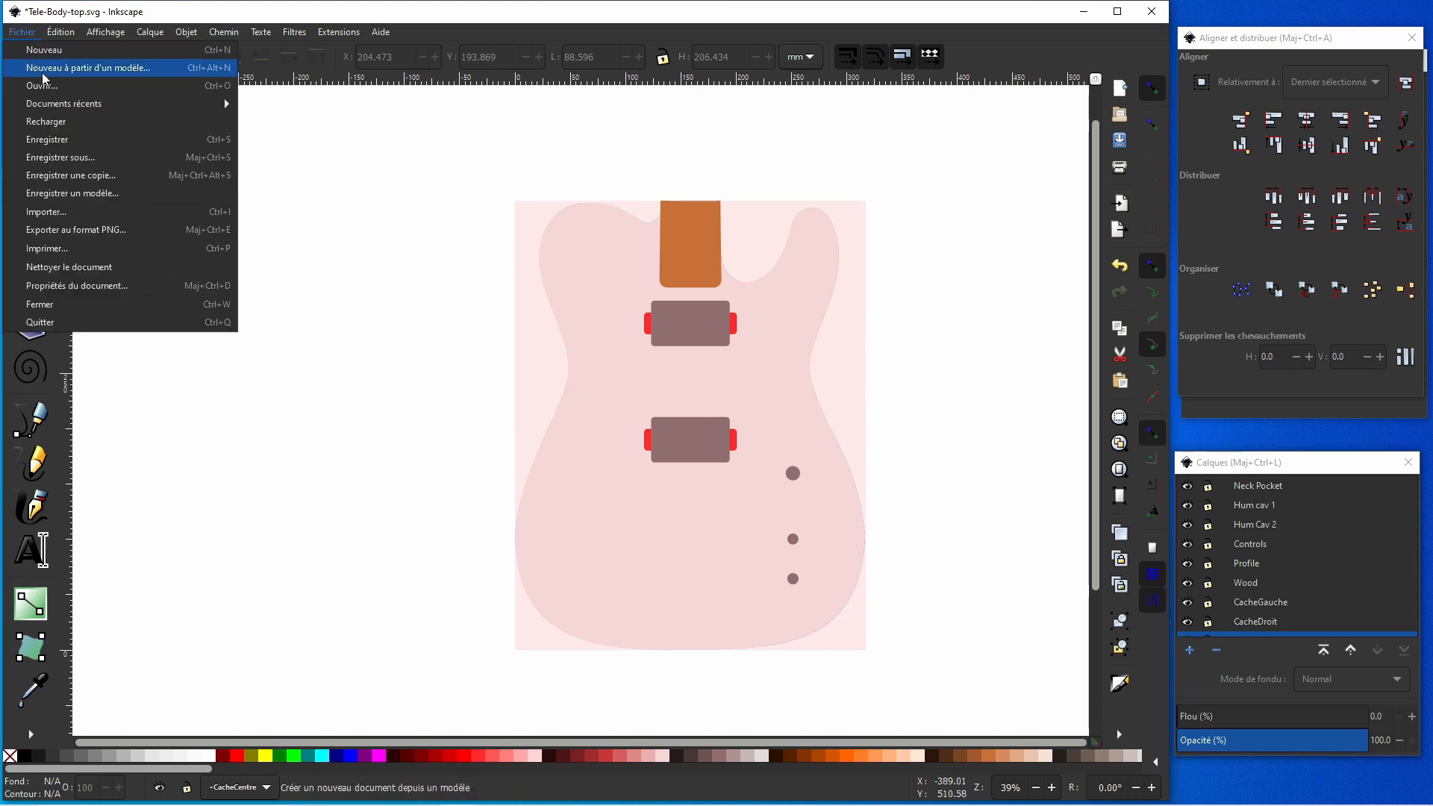
click(67, 145)
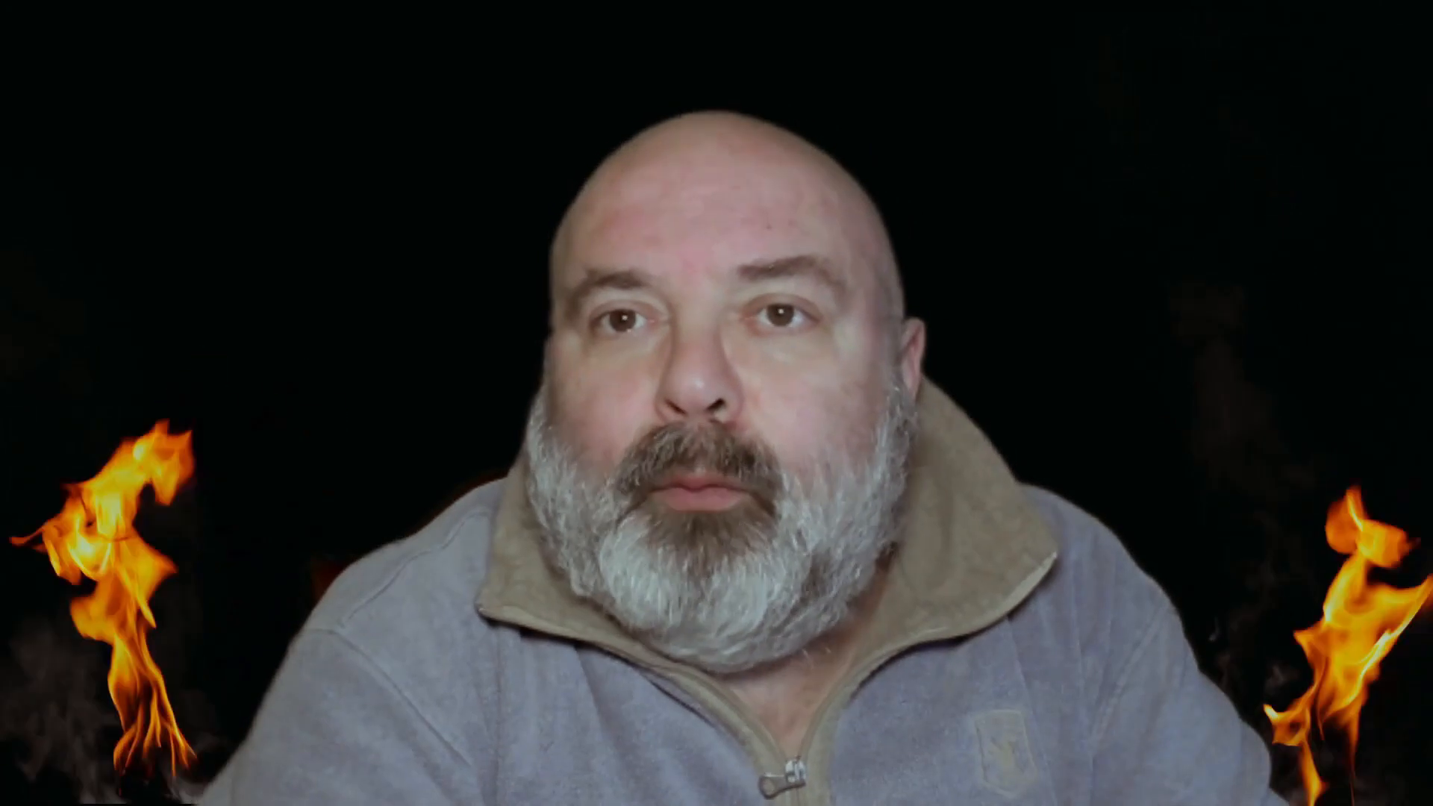